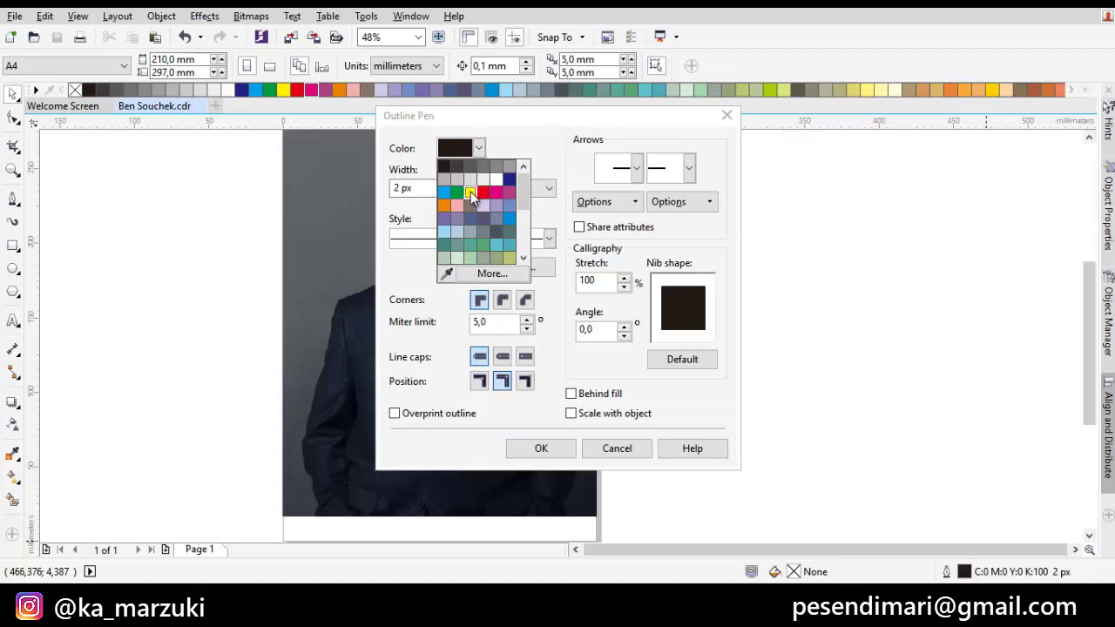
# - Set the default outline to yellow with Hairline width
pyautogui.click(471, 192)
pyautogui.click(453, 188)
pyautogui.click(409, 217)
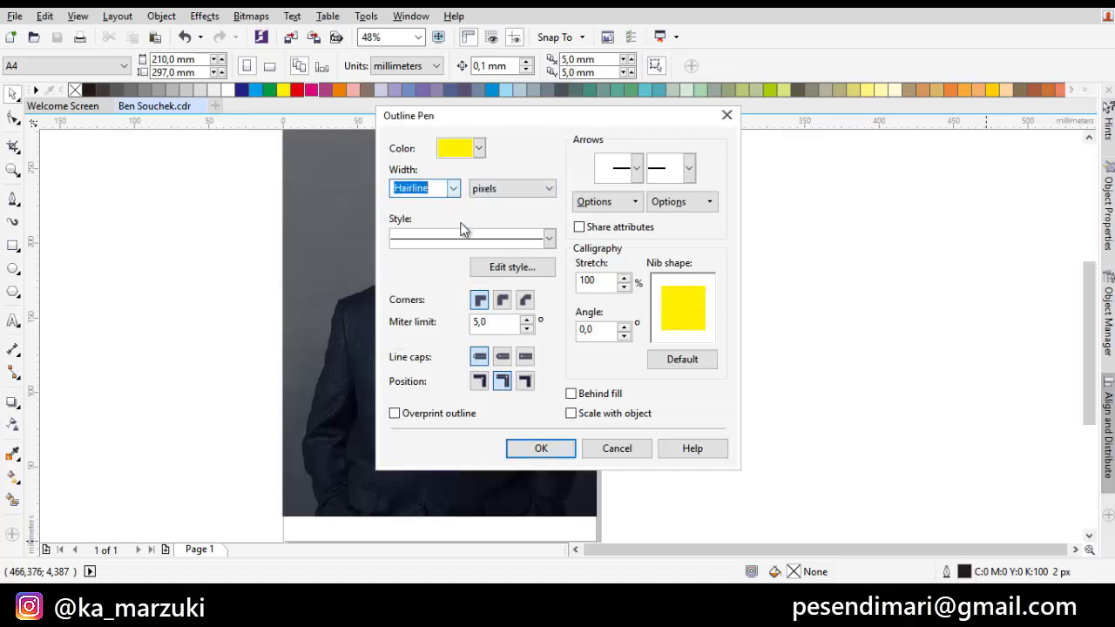
pyautogui.click(541, 449)
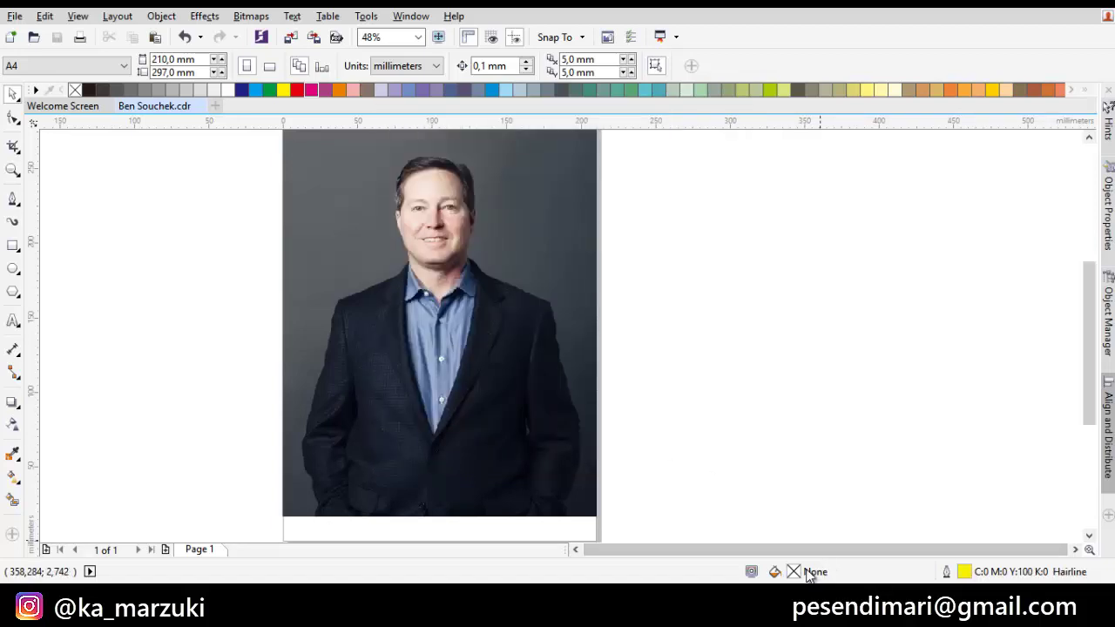
# - Set the default fill for new objects to a uniform CMYK colour of C 50, M 80, Y 80, K 80
pyautogui.doubleClick(808, 572)
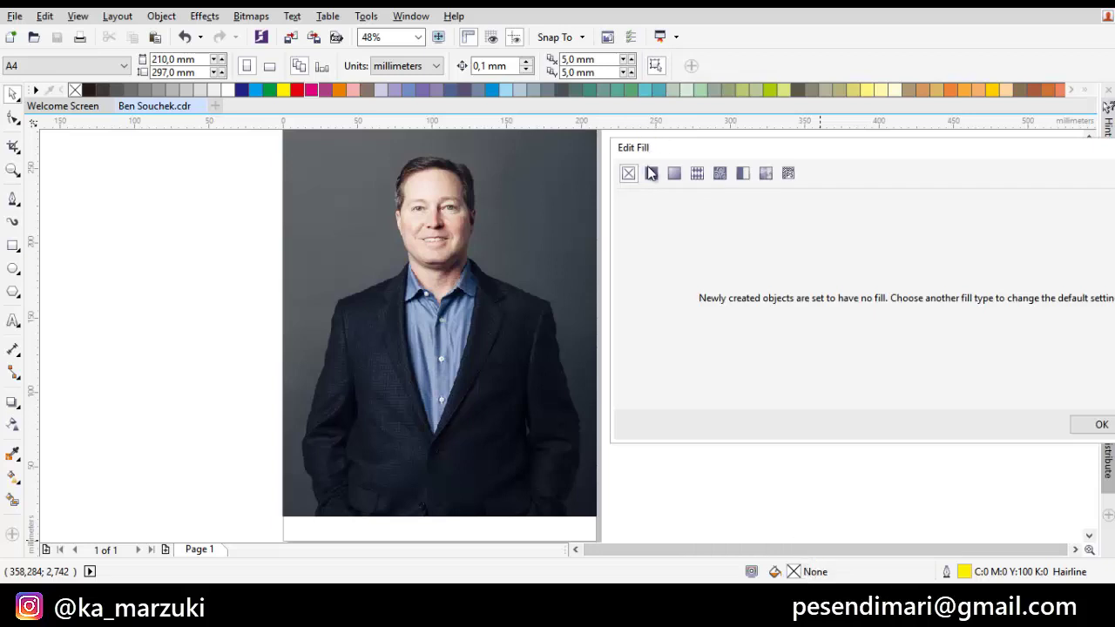
pyautogui.click(651, 172)
pyautogui.moveTo(665, 150); pyautogui.dragTo(491, 150)
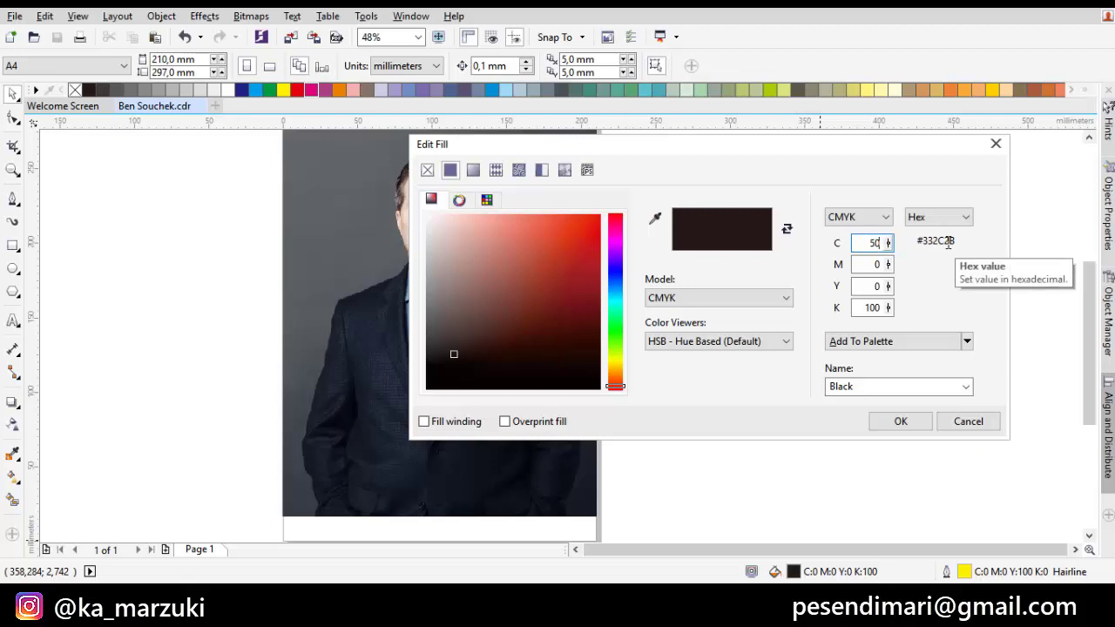
pyautogui.press('Tab')
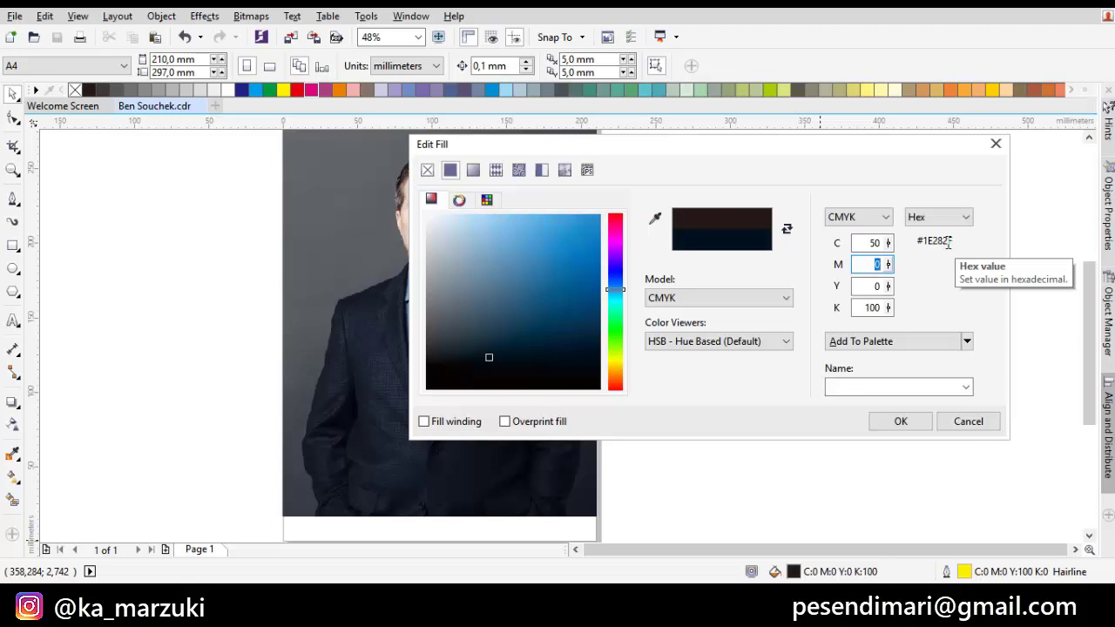
pyautogui.press('Tab')
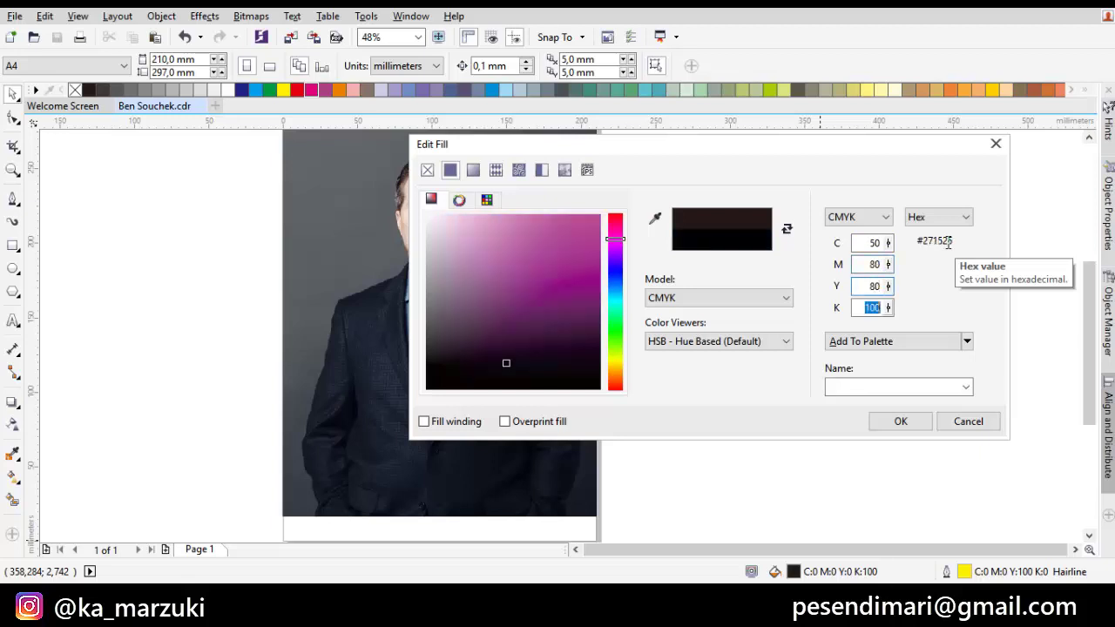
pyautogui.write('80')
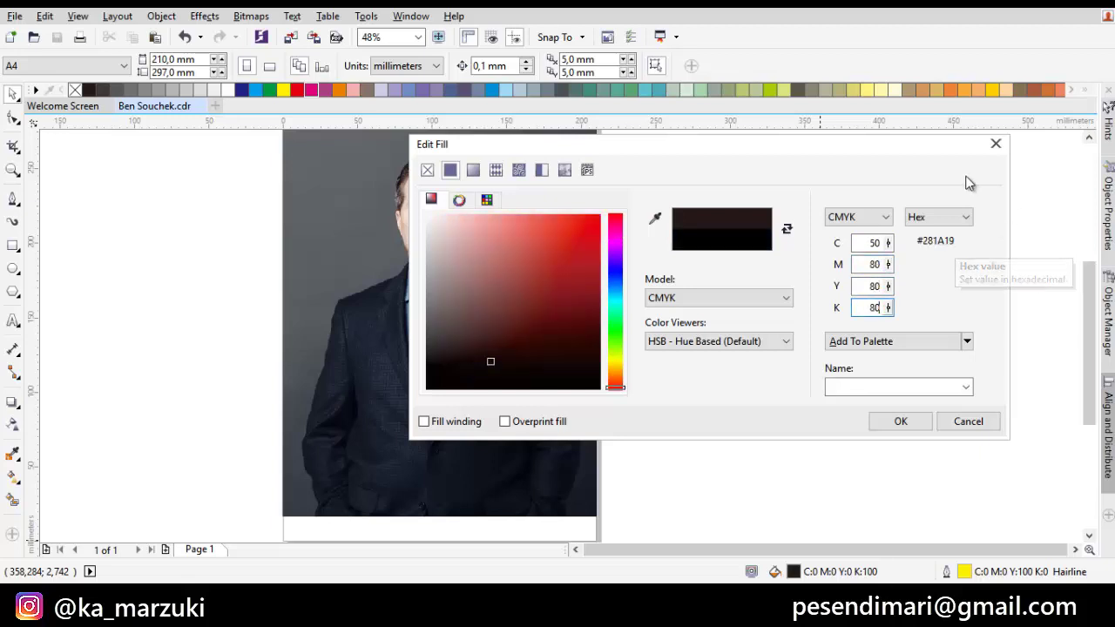
pyautogui.click(864, 264)
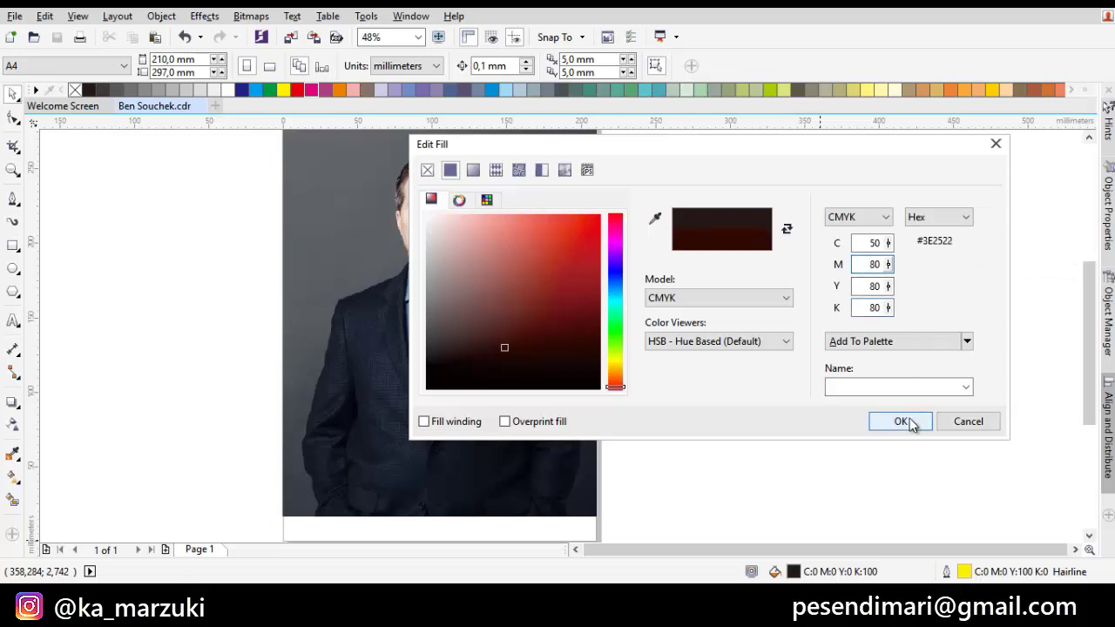
pyautogui.click(910, 420)
# - Trace the upper lash line of the eye on the photo's left as a closed curved shape about 9.8 mm wide and 2.8 mm high
pyautogui.moveTo(767, 336); pyautogui.dragTo(874, 327)
pyautogui.moveTo(710, 284); pyautogui.dragTo(769, 430)
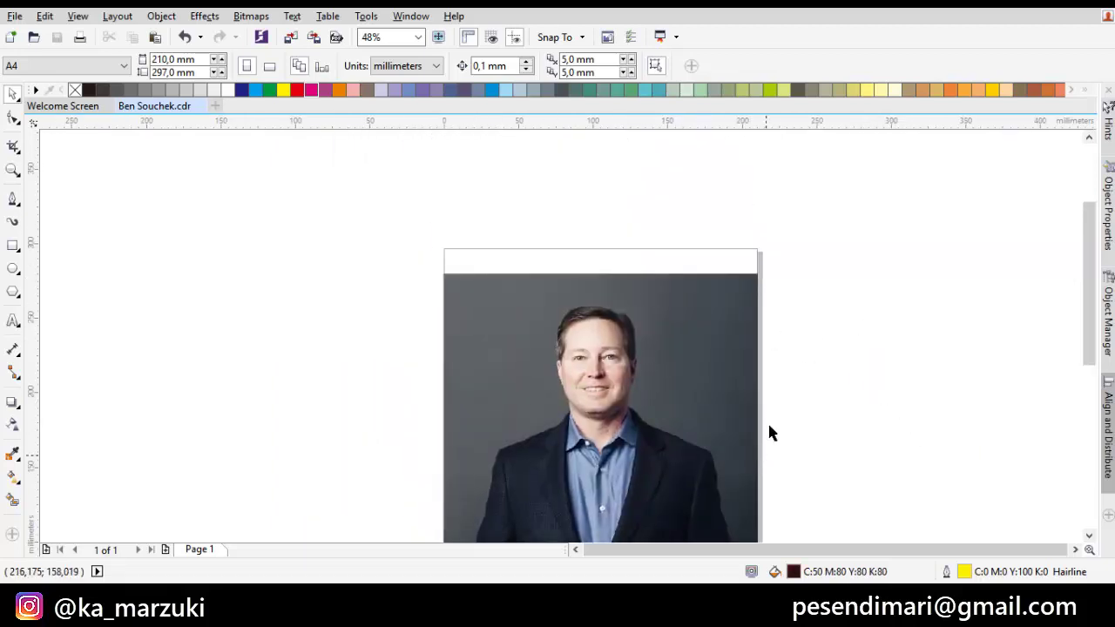
pyautogui.scroll(4, 571, 346)
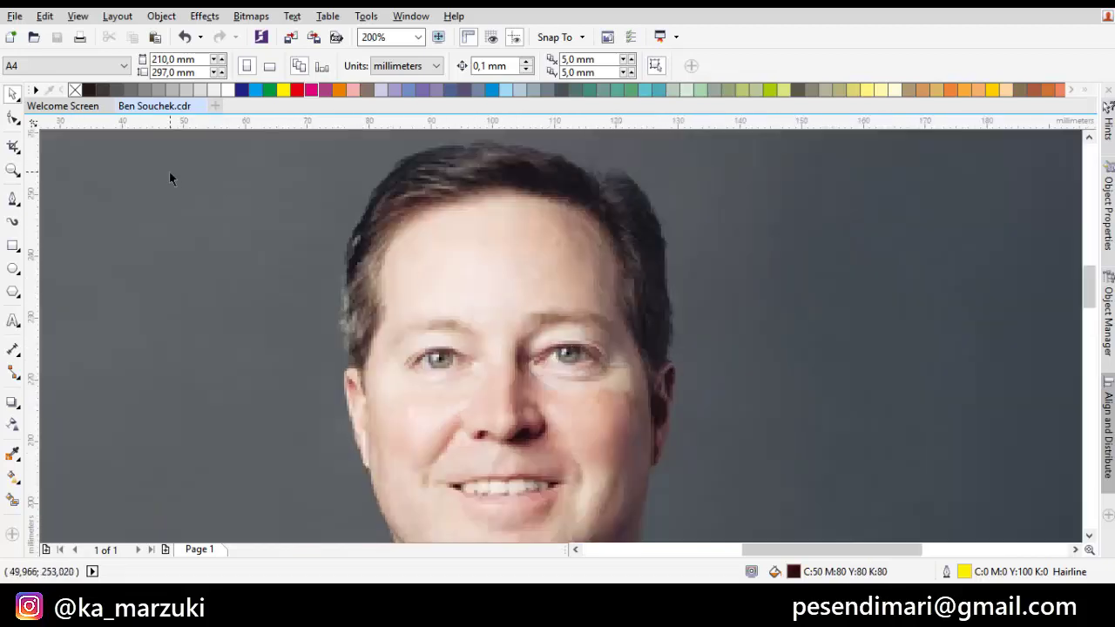
pyautogui.click(13, 198)
pyautogui.scroll(4, 418, 311)
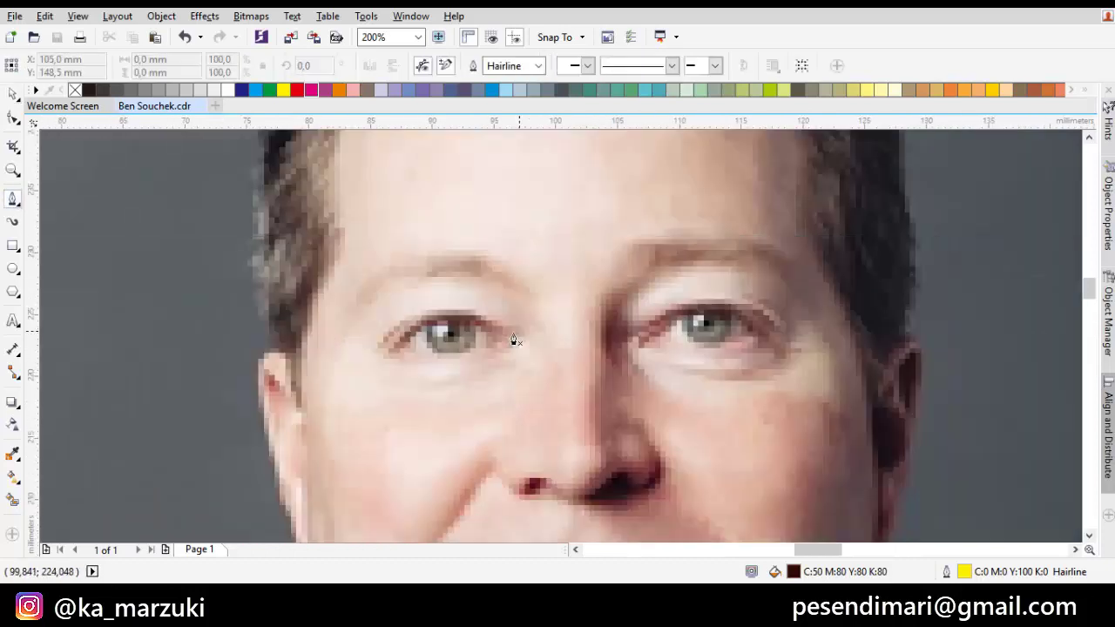
pyautogui.moveTo(372, 289); pyautogui.dragTo(479, 316)
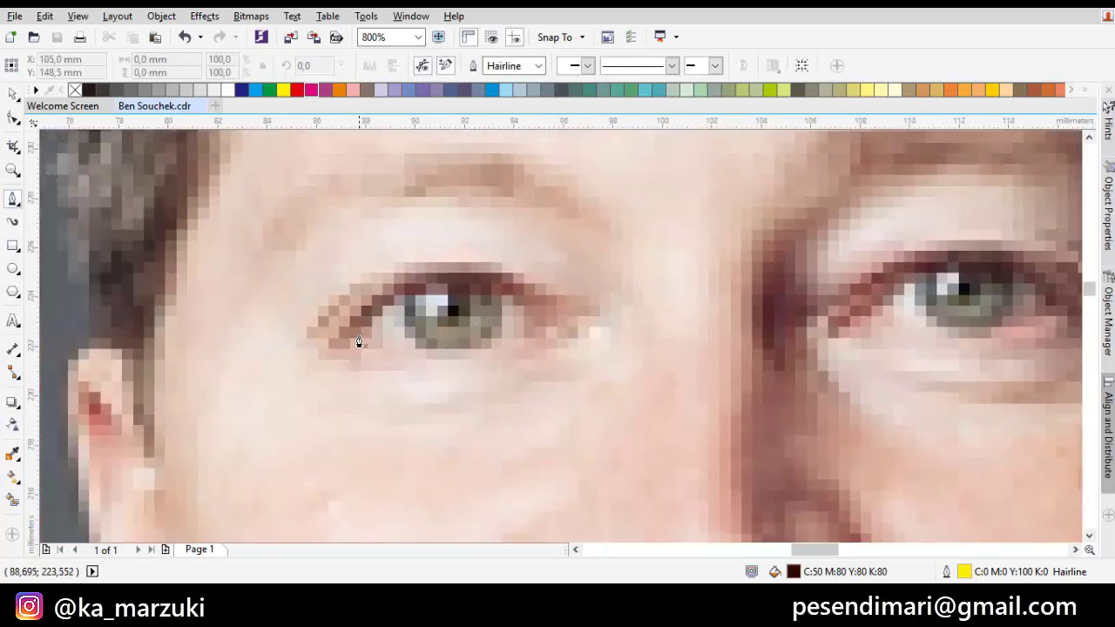
pyautogui.moveTo(324, 343); pyautogui.dragTo(343, 350)
pyautogui.scroll(2, 448, 290)
pyautogui.moveTo(453, 280); pyautogui.dragTo(581, 277)
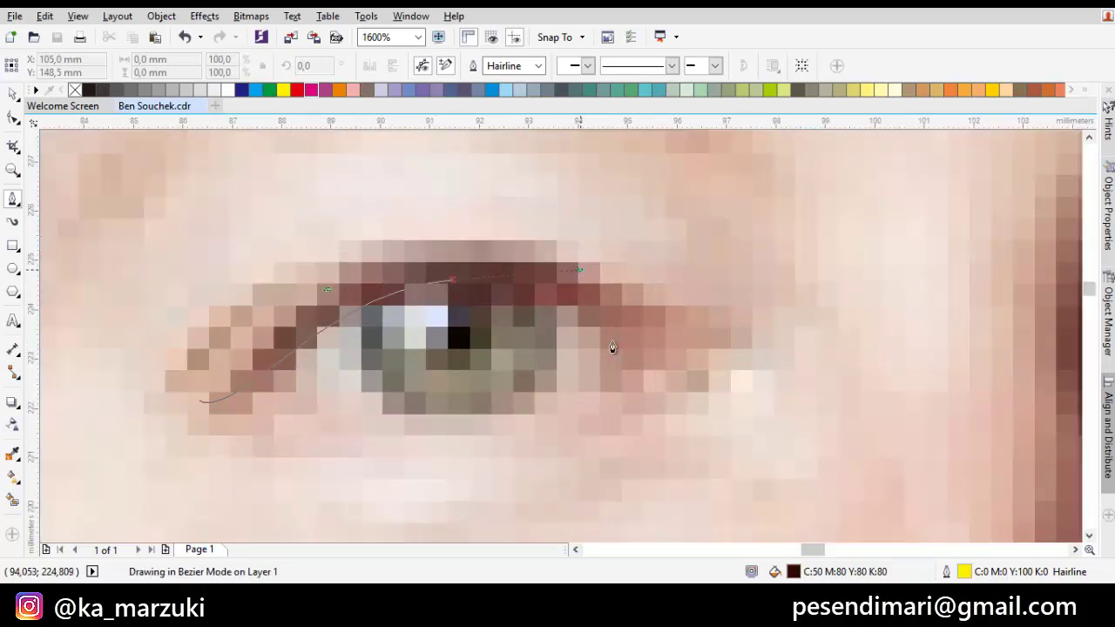
pyautogui.moveTo(664, 372)
pyautogui.mouseDown()
pyautogui.moveTo(696, 367)
pyautogui.moveTo(645, 355)
pyautogui.mouseUp()
pyautogui.moveTo(635, 319); pyautogui.dragTo(766, 333)
pyautogui.moveTo(586, 277); pyautogui.dragTo(475, 282)
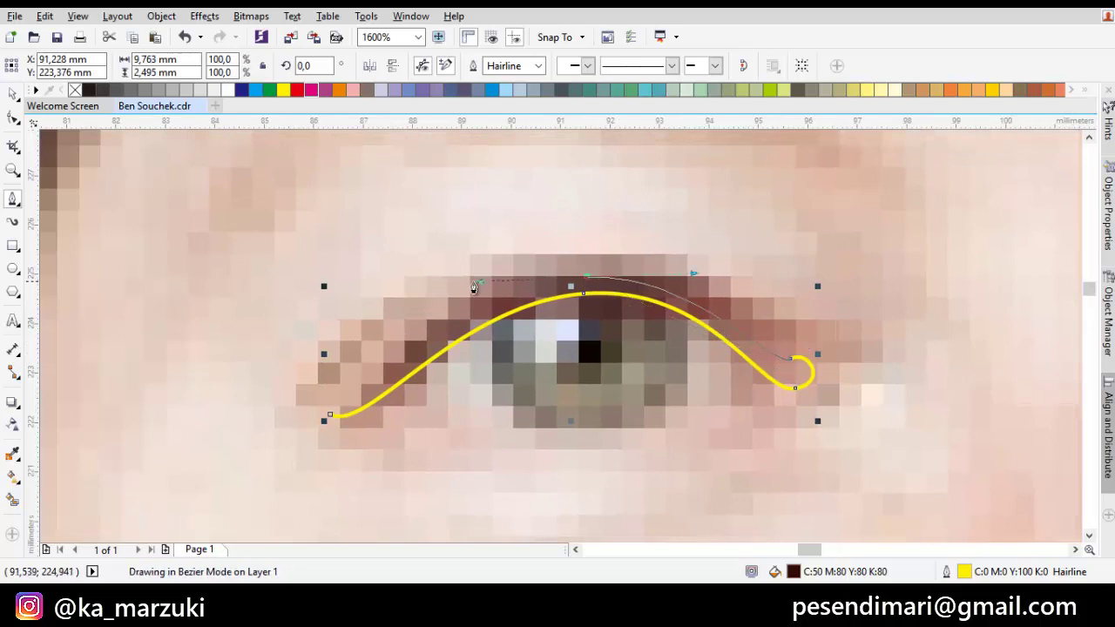
pyautogui.click(332, 415)
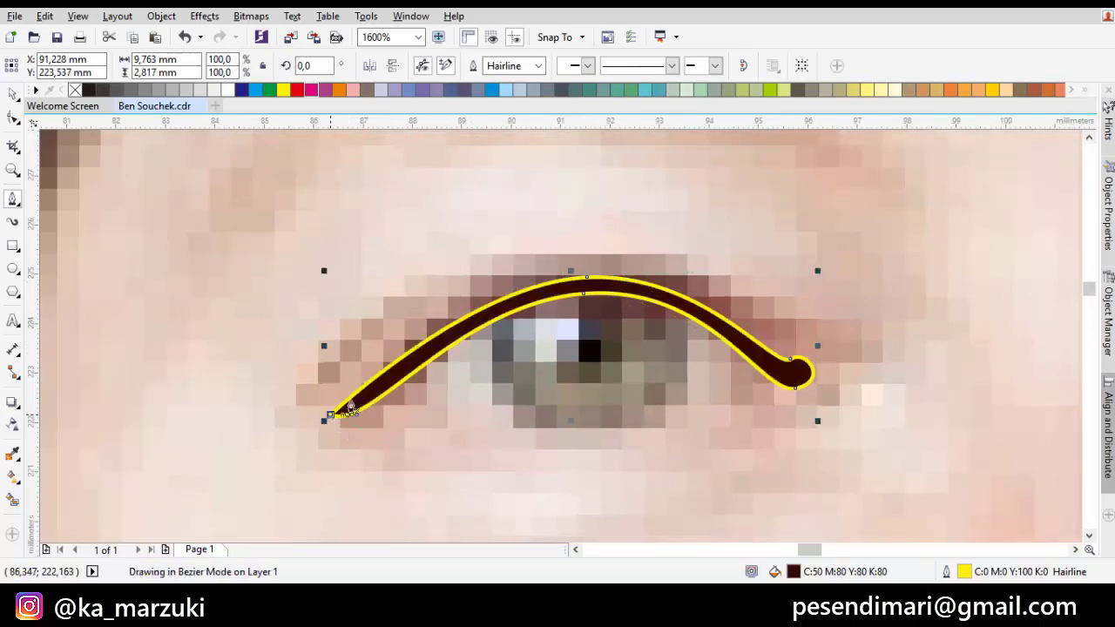
# - Lengthen the curve handle of the lash-line shape's top node to make its upper edge fuller towards the nose
pyautogui.scroll(1, 575, 311)
pyautogui.press('F10')
pyautogui.click(599, 252)
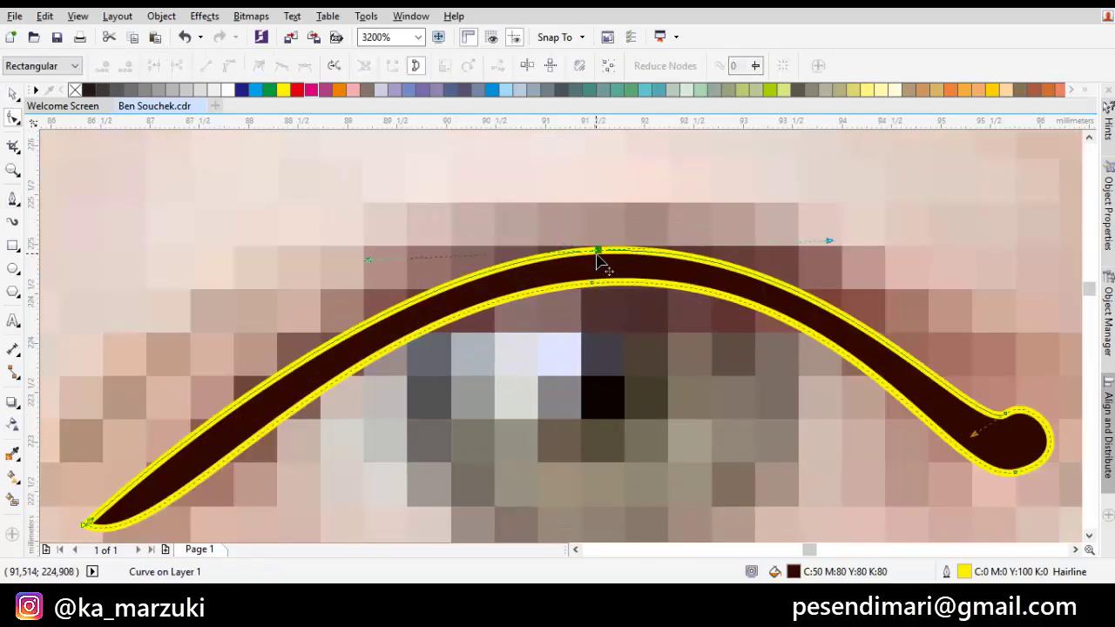
pyautogui.moveTo(830, 241); pyautogui.dragTo(873, 238)
# - Trace a second closed, pointed shape about 9 mm wide over the upper lash line, following the top of the iris
pyautogui.press('F5')
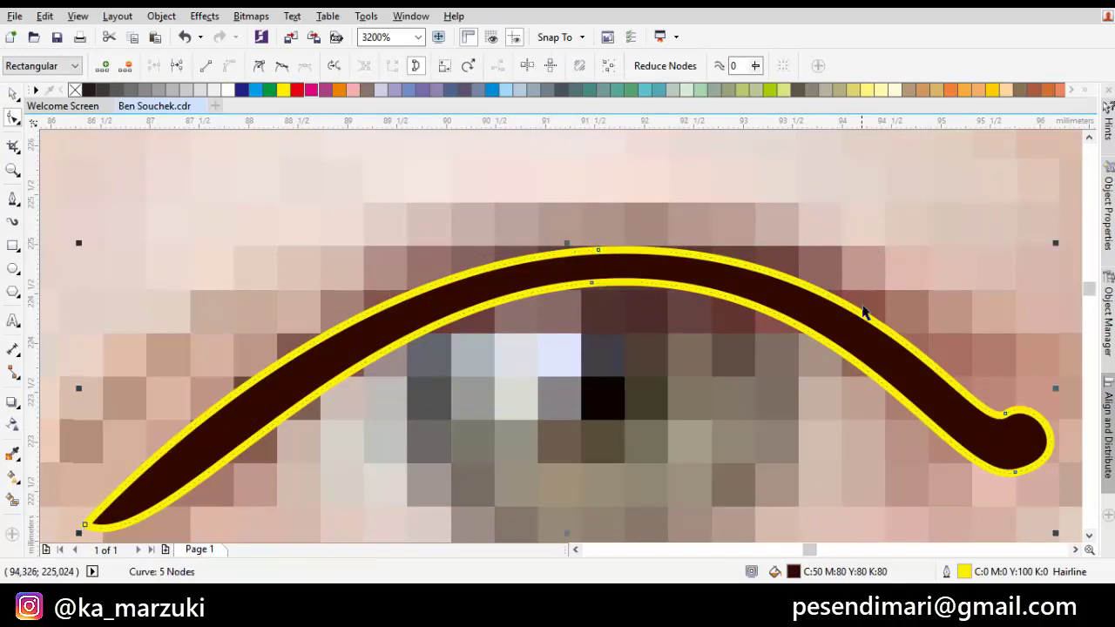
pyautogui.click(998, 385)
pyautogui.moveTo(703, 306); pyautogui.dragTo(786, 316)
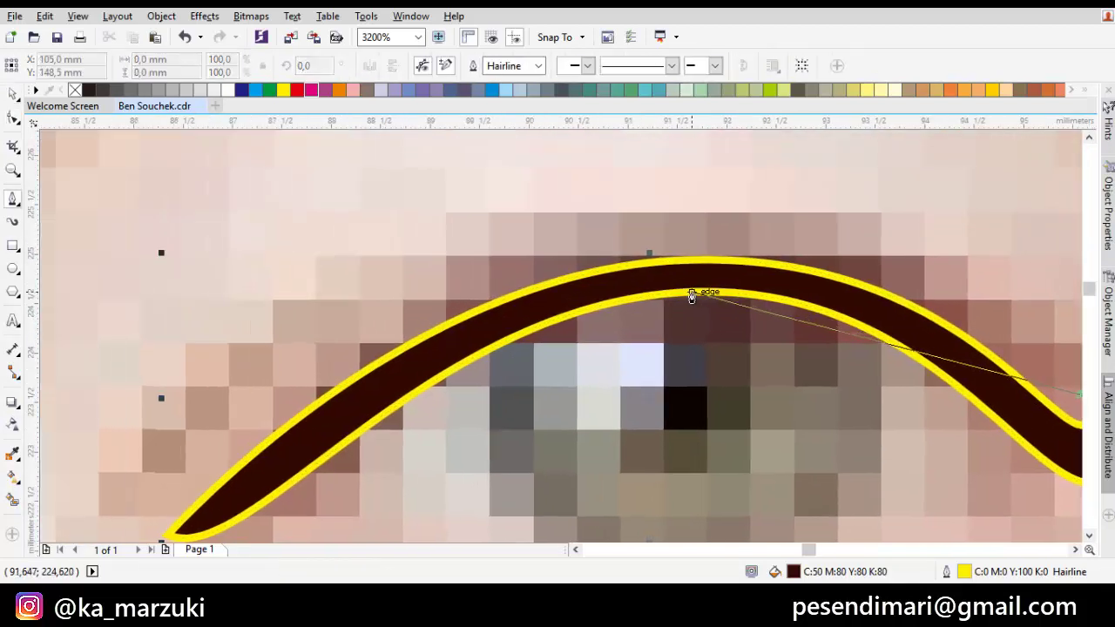
pyautogui.moveTo(692, 291); pyautogui.dragTo(520, 294)
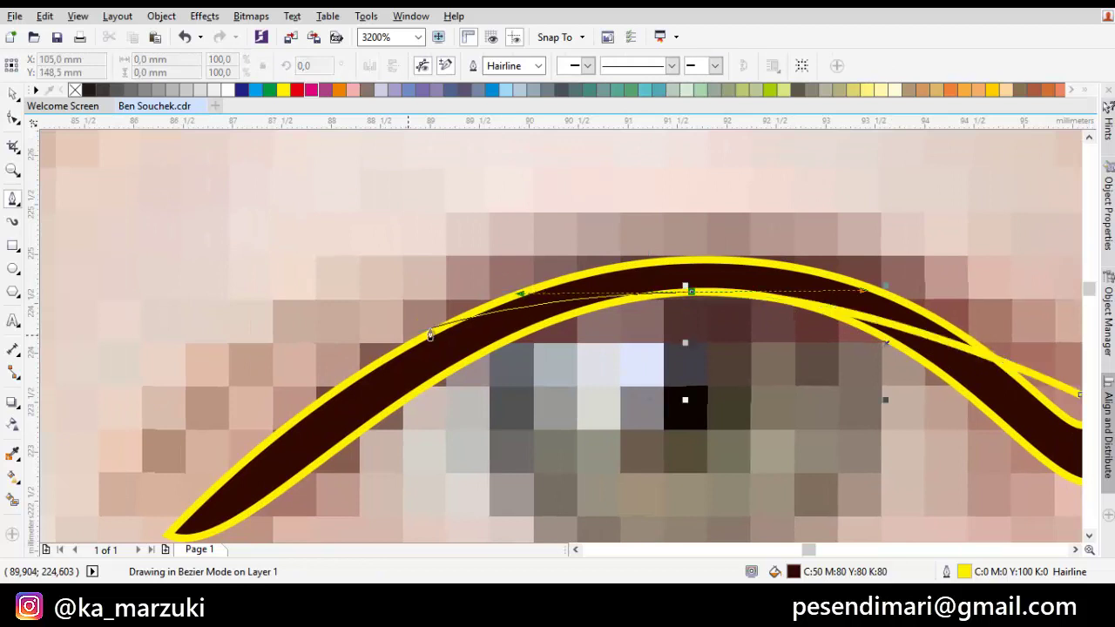
pyautogui.moveTo(429, 333); pyautogui.dragTo(527, 297)
pyautogui.click(293, 438)
pyautogui.scroll(-2, 347, 407)
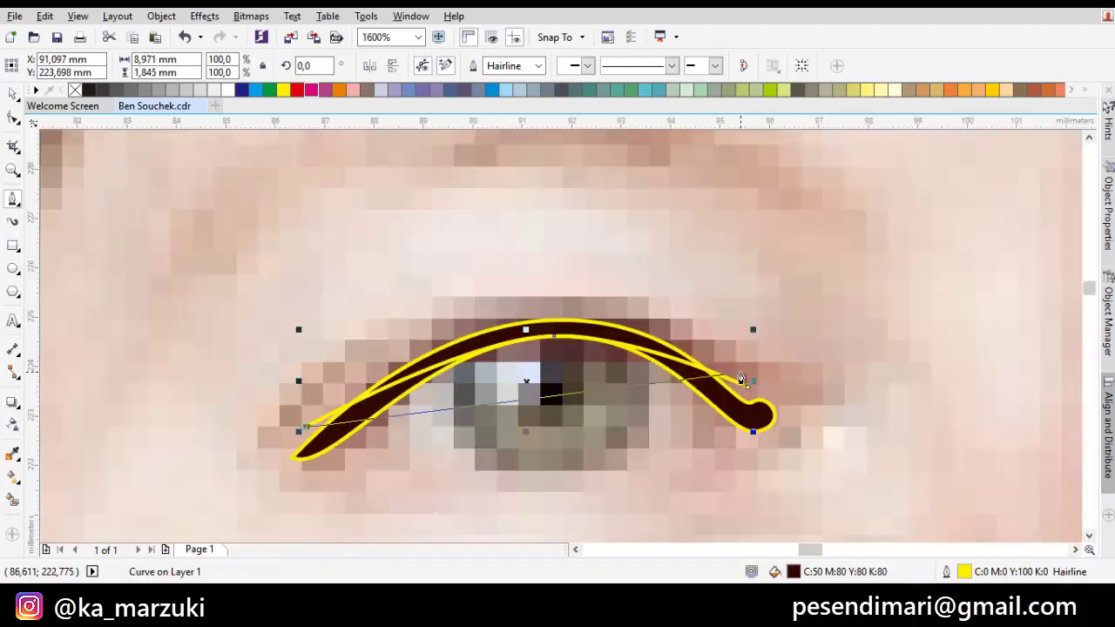
pyautogui.moveTo(749, 387); pyautogui.dragTo(530, 184)
pyautogui.moveTo(603, 377); pyautogui.dragTo(608, 306)
# - Trace the lower lash line of the same eye as a thin closed shape about 8.6 mm wide and 1.6 mm high
pyautogui.scroll(1, 345, 334)
pyautogui.click(344, 331)
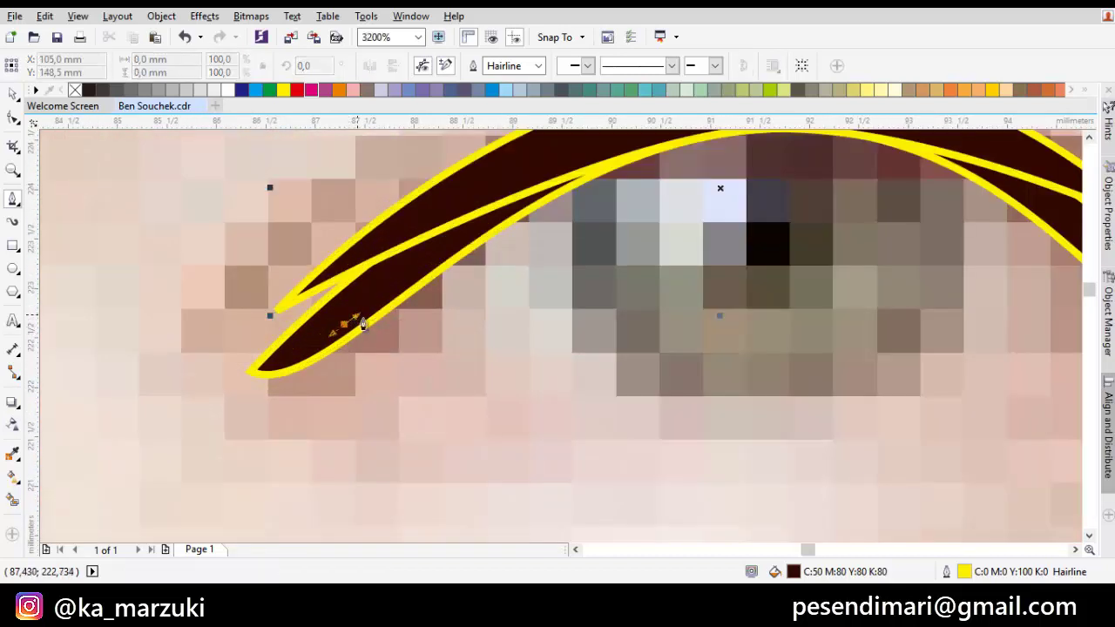
pyautogui.scroll(-2, 381, 366)
pyautogui.moveTo(566, 397); pyautogui.dragTo(807, 389)
pyautogui.scroll(2, 767, 329)
pyautogui.click(788, 353)
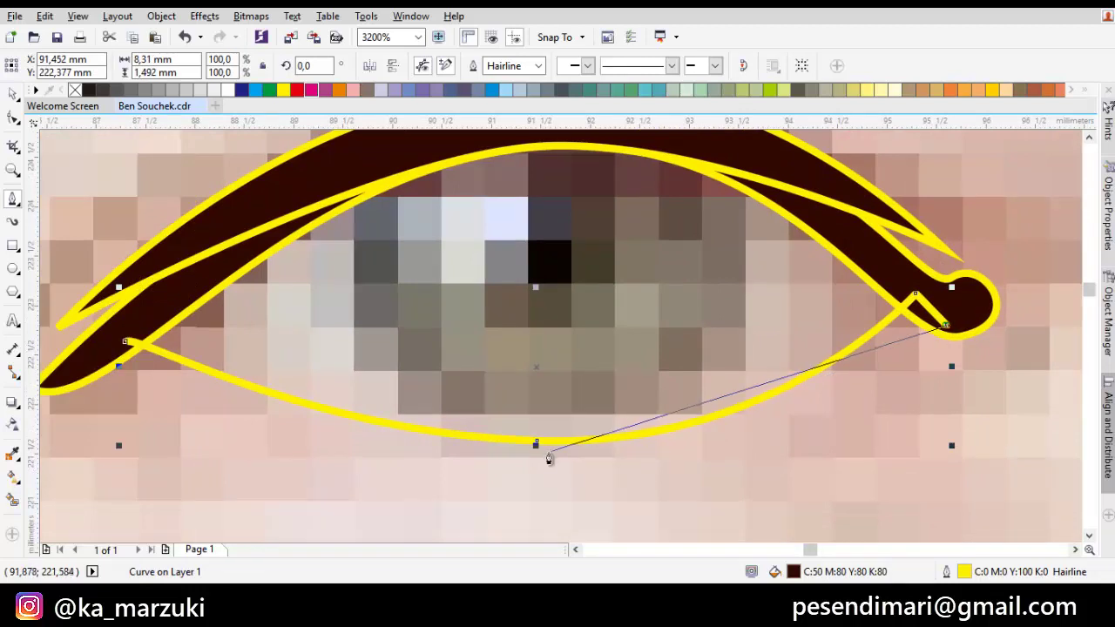
pyautogui.moveTo(537, 454); pyautogui.dragTo(406, 436)
pyautogui.click(218, 377)
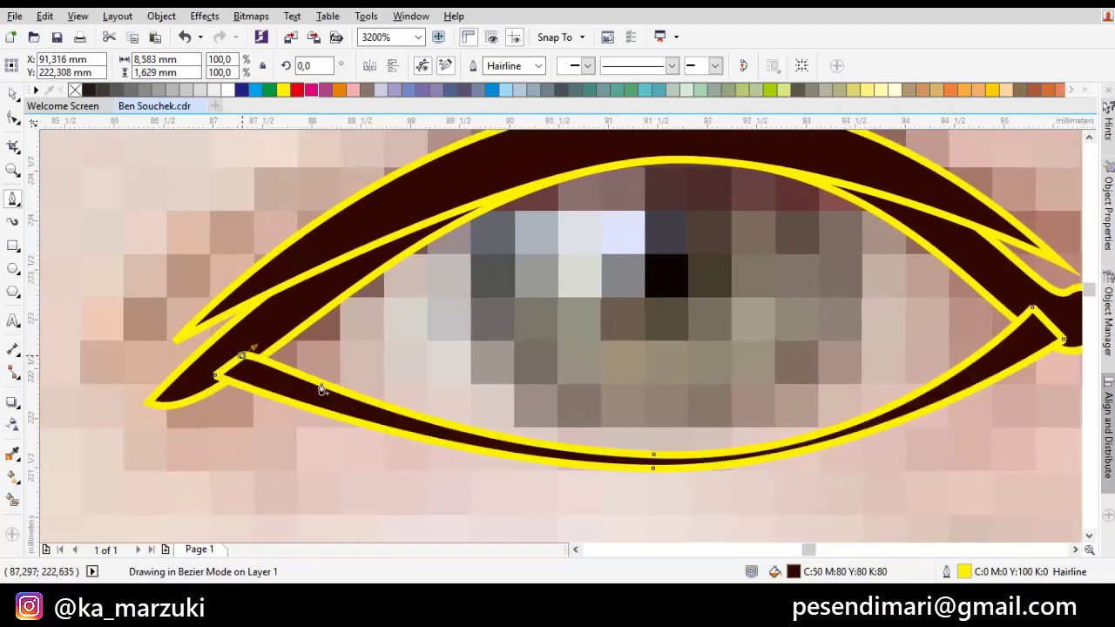
# - Move the middle node on the lower lash line's upper edge slightly upward to thicken the shape
pyautogui.scroll(1, 679, 470)
pyautogui.moveTo(671, 460); pyautogui.dragTo(648, 437)
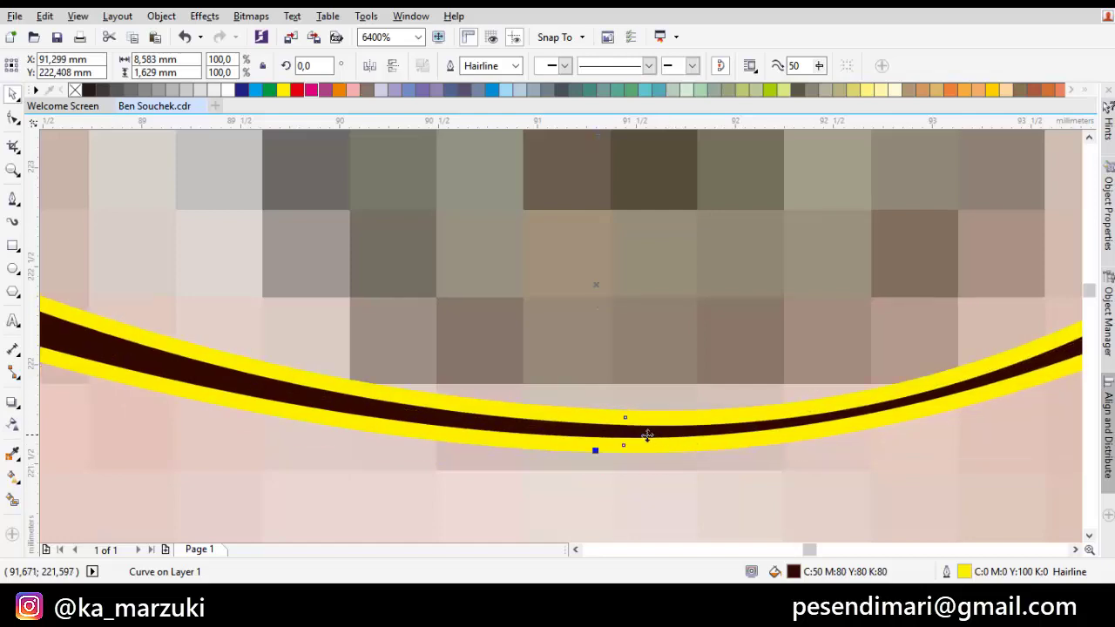
pyautogui.scroll(-2, 645, 436)
pyautogui.scroll(3, 644, 435)
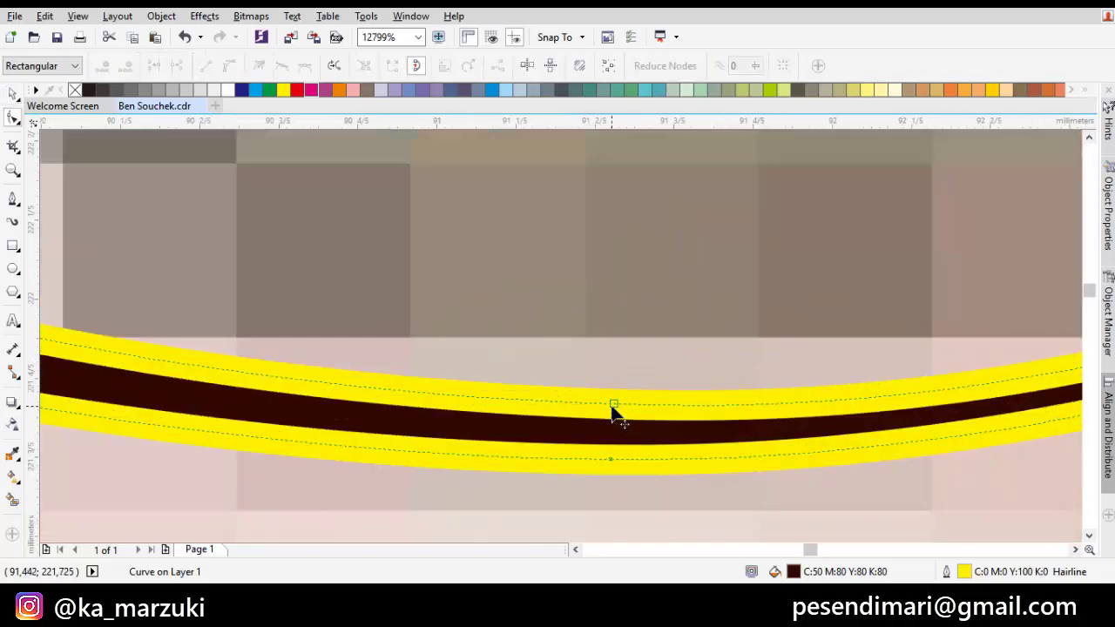
pyautogui.moveTo(614, 407); pyautogui.dragTo(600, 398)
pyautogui.press('Escape')
pyautogui.scroll(-3, 634, 428)
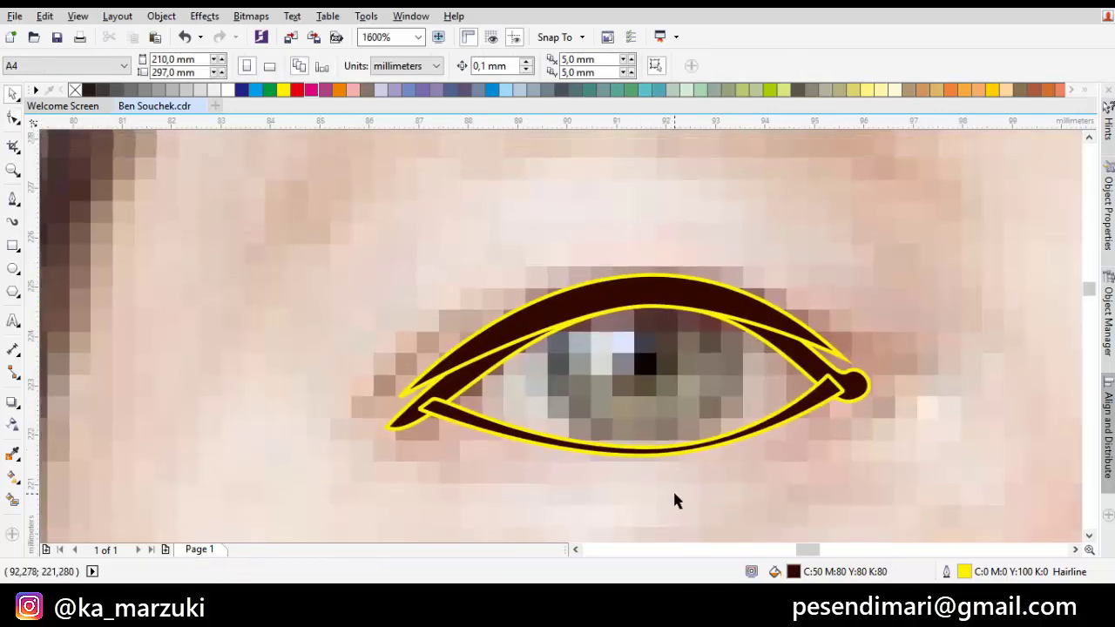
# - Trace a thin closed eyelid shape just above the upper lash line, about 11.1 mm wide and 2.9 mm high
pyautogui.scroll(-1, 731, 349)
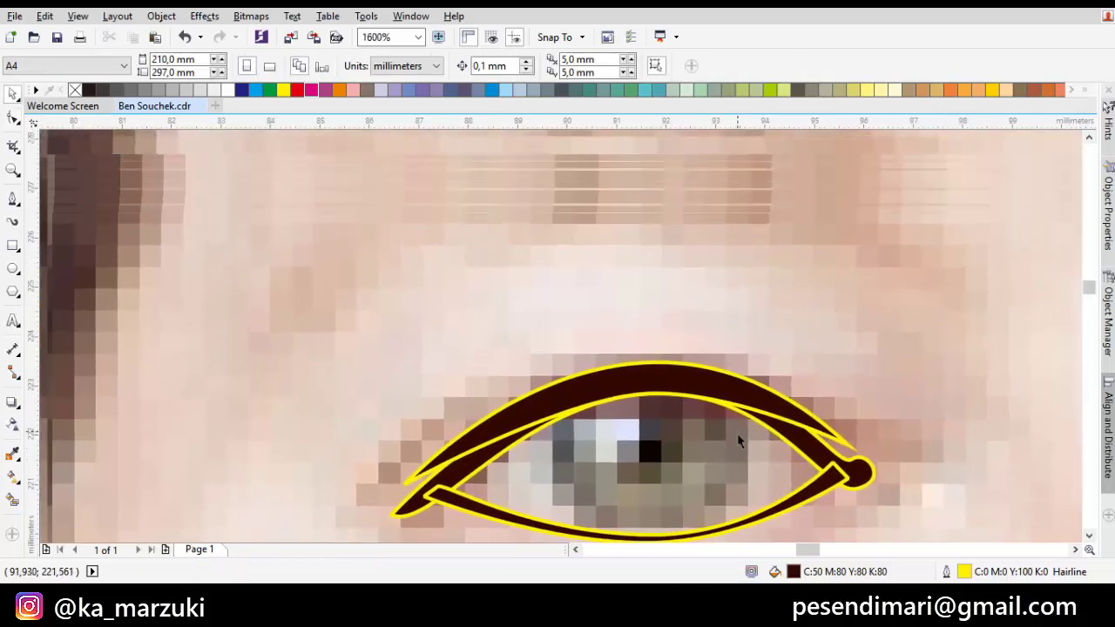
pyautogui.moveTo(592, 427); pyautogui.dragTo(512, 440)
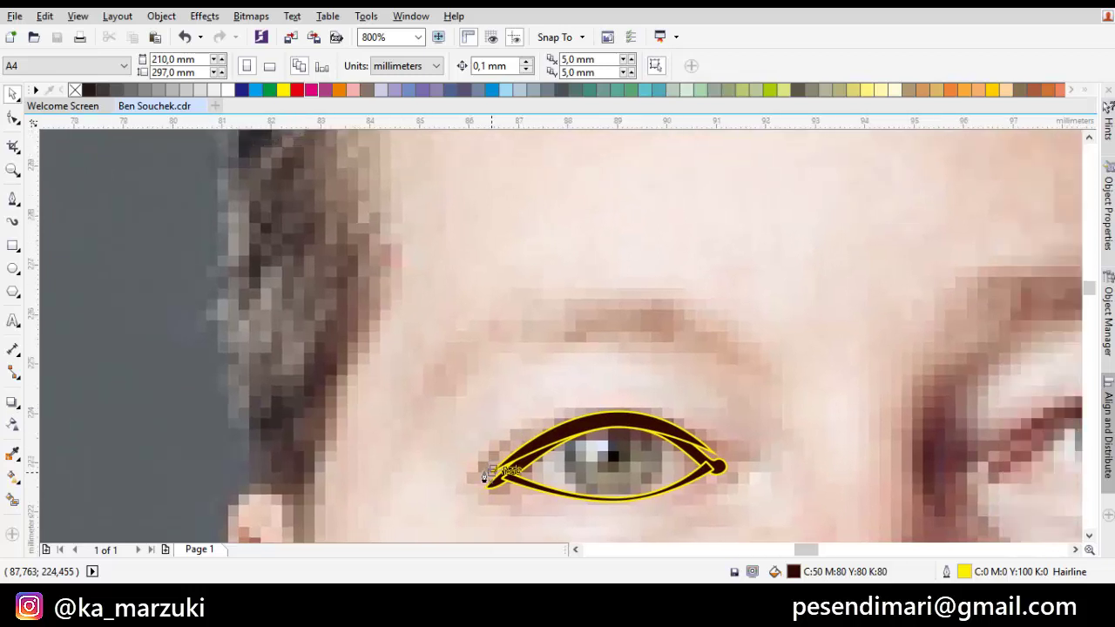
pyautogui.scroll(1, 489, 468)
pyautogui.press('F5')
pyautogui.click(446, 485)
pyautogui.hscroll(2, 683, 425)
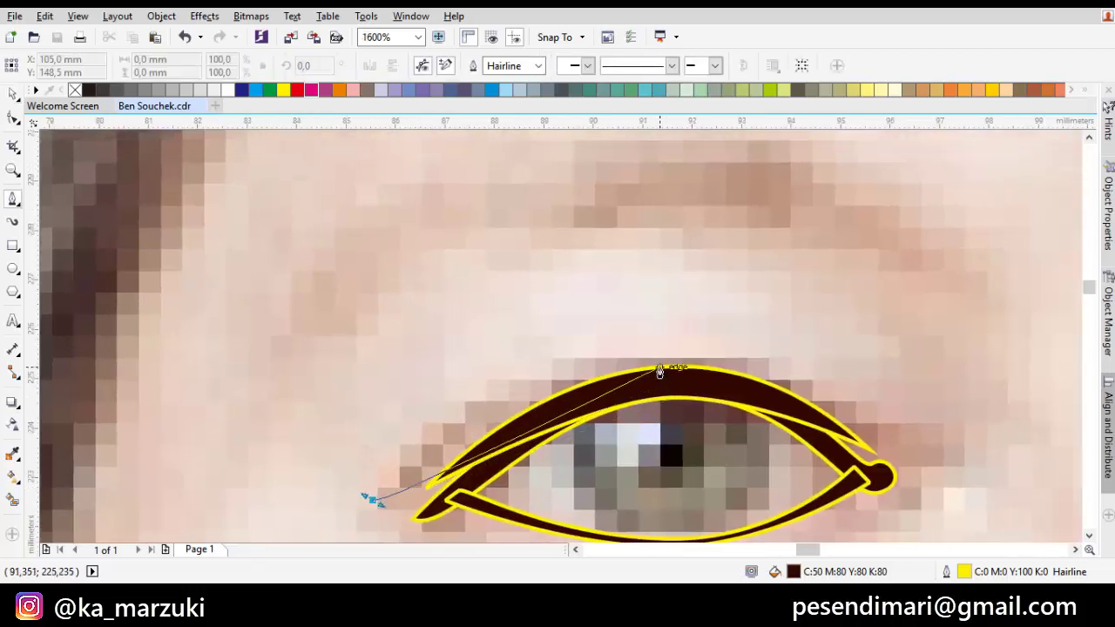
pyautogui.moveTo(662, 367); pyautogui.dragTo(822, 357)
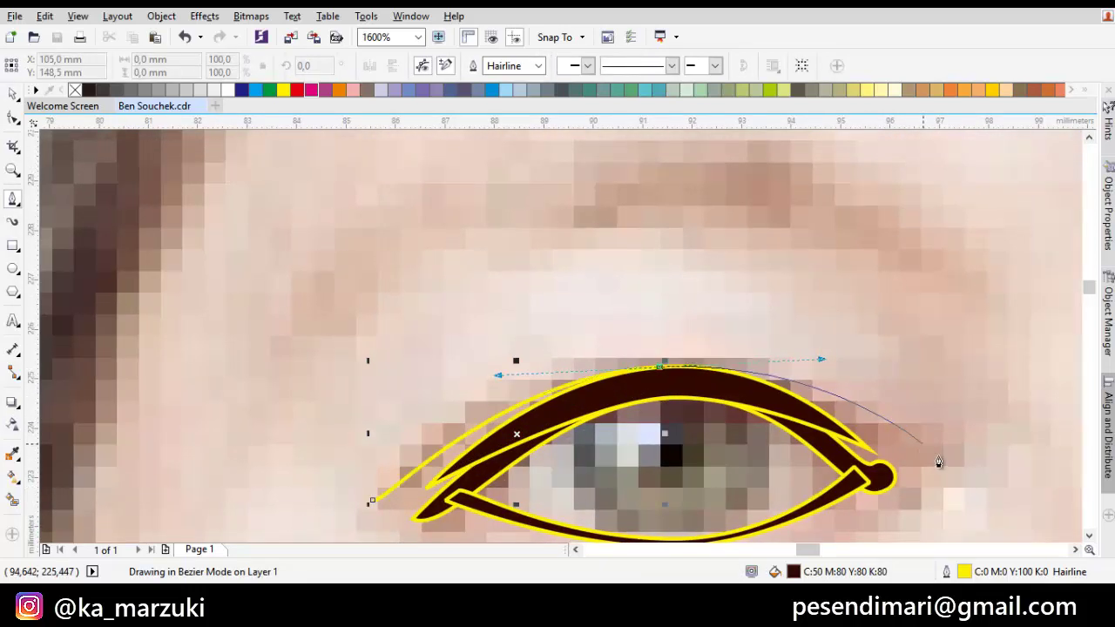
pyautogui.click(921, 464)
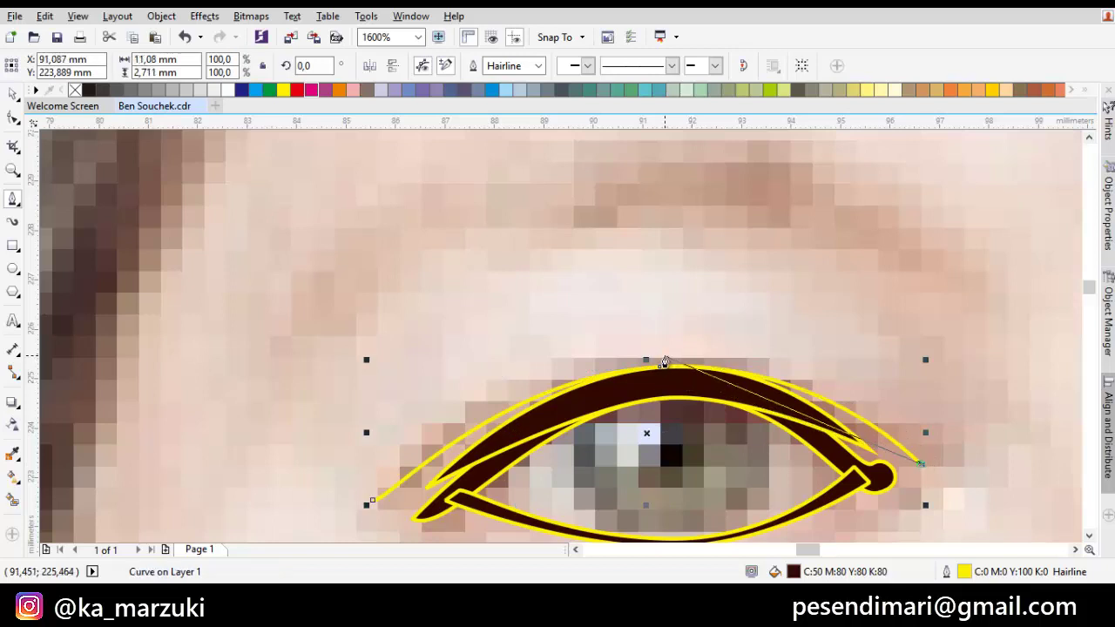
pyautogui.moveTo(664, 357); pyautogui.dragTo(487, 367)
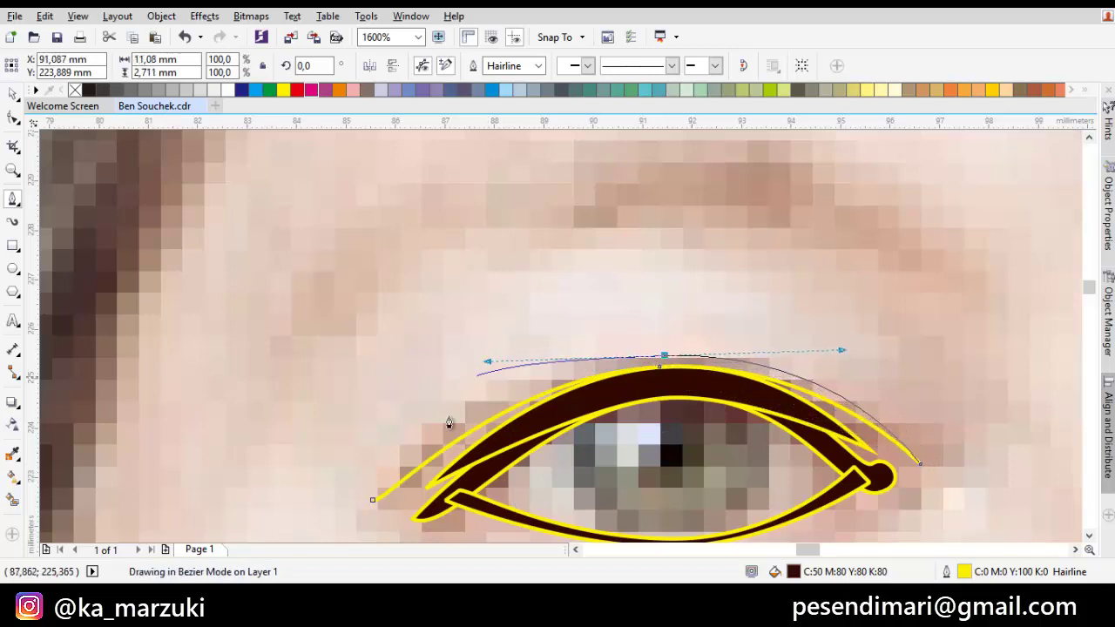
pyautogui.doubleClick(383, 498)
# - Move the top node of the eyelid shape's upper edge slightly to thicken the line, and lengthen its right handle
pyautogui.press('space')
pyautogui.scroll(1, 647, 344)
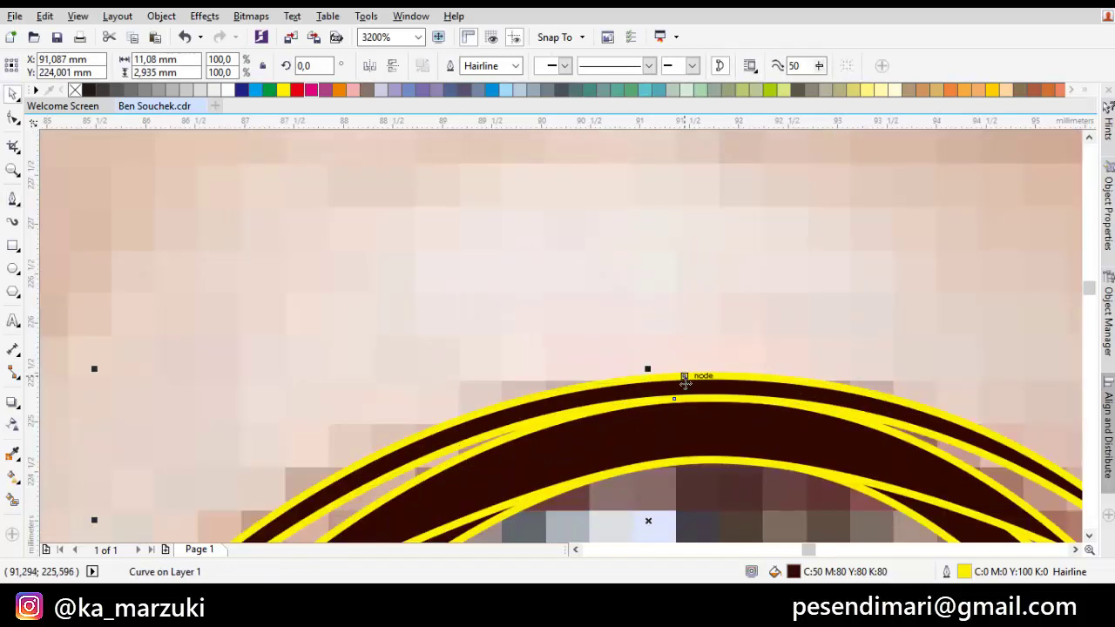
pyautogui.press('F10')
pyautogui.scroll(1, 687, 386)
pyautogui.click(662, 356)
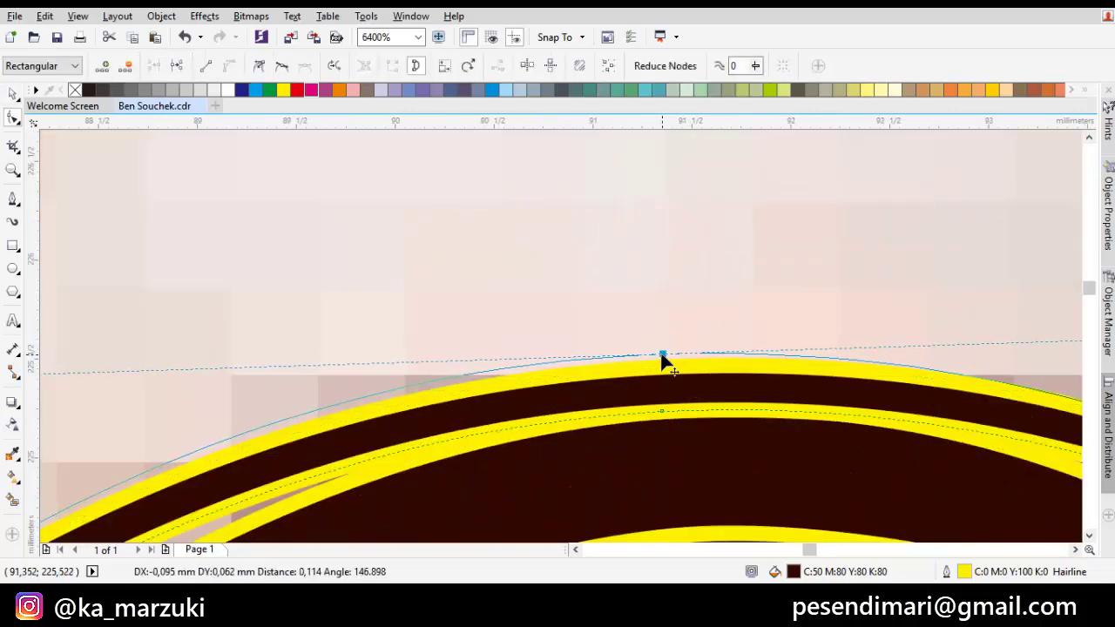
pyautogui.scroll(-2, 833, 369)
pyautogui.scroll(1, 836, 364)
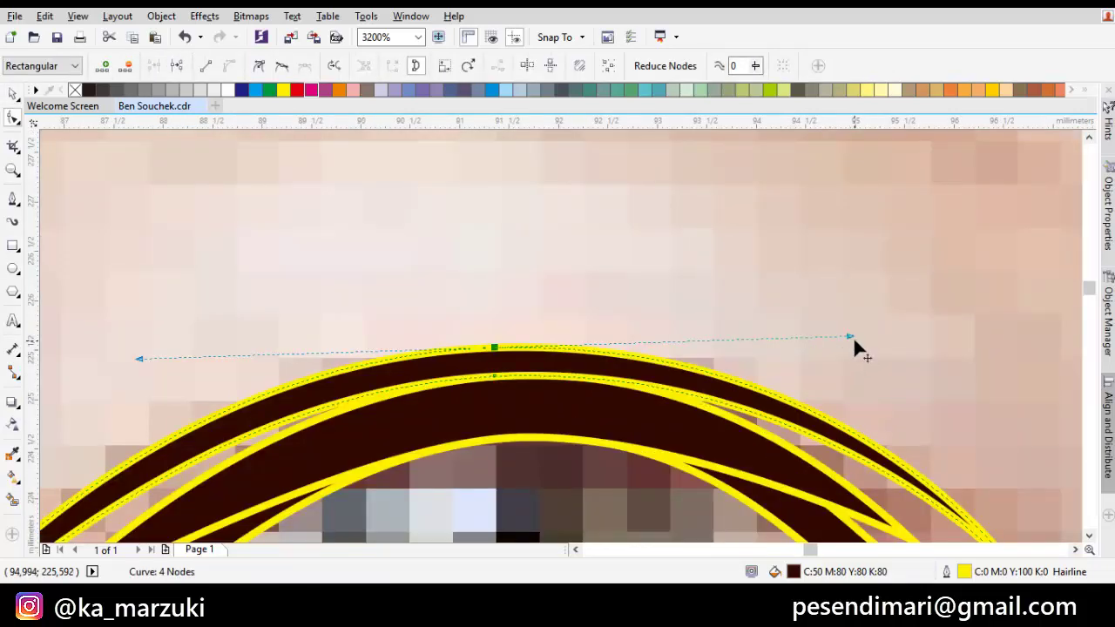
pyautogui.moveTo(849, 334); pyautogui.dragTo(889, 337)
pyautogui.press('space')
pyautogui.press('Escape')
pyautogui.scroll(-2, 891, 360)
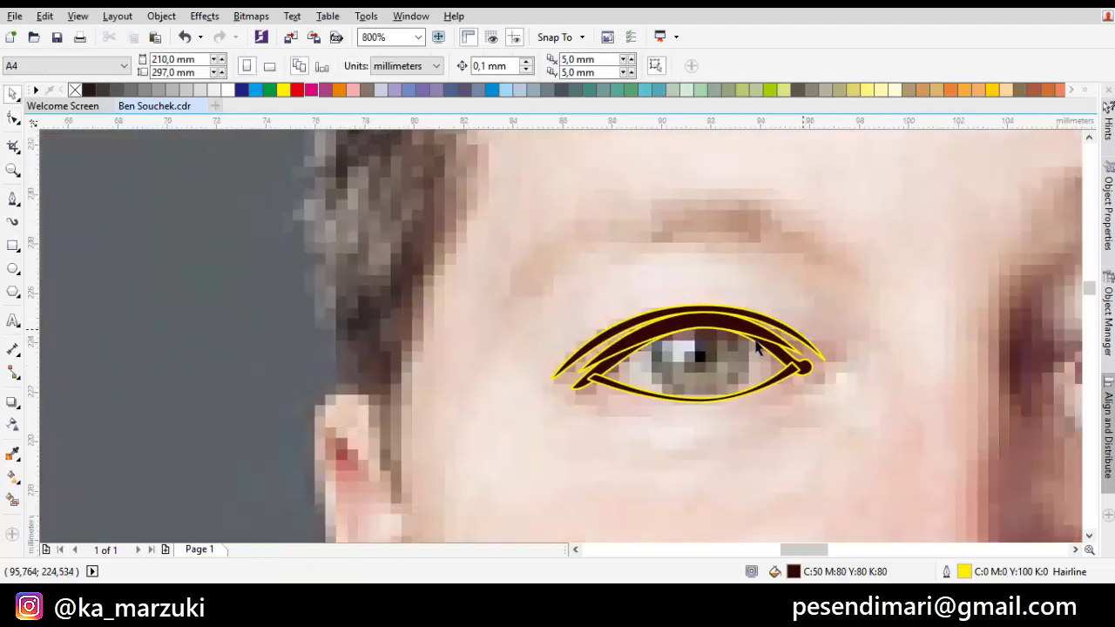
# - Shift the middle nodes of the lower lash line slightly upward
pyautogui.moveTo(765, 334); pyautogui.dragTo(576, 333)
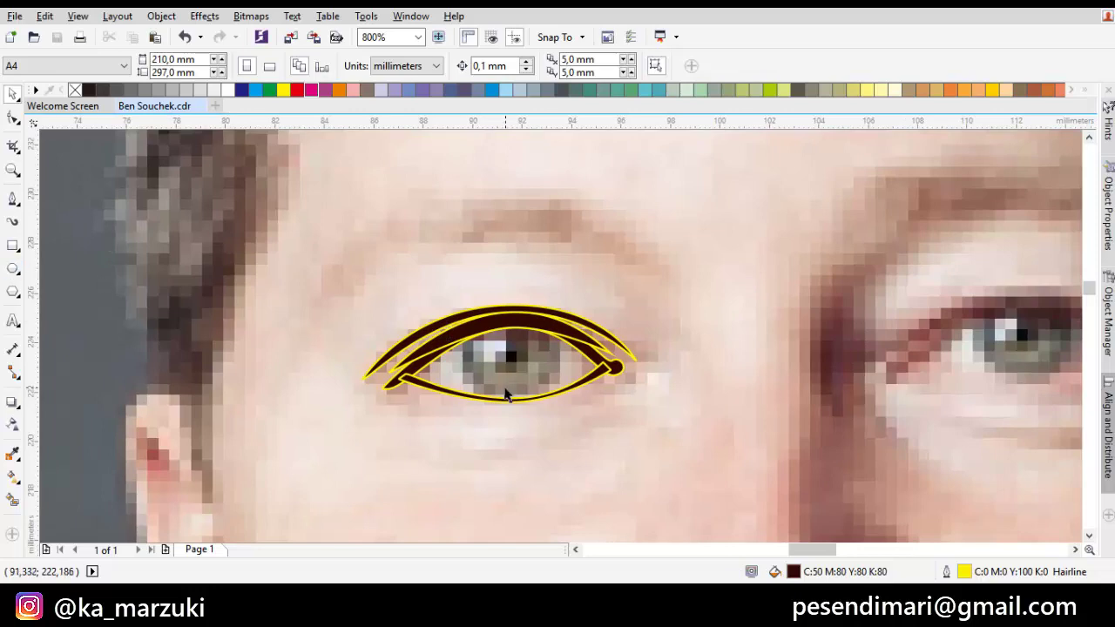
pyautogui.scroll(2, 505, 394)
pyautogui.doubleClick(517, 416)
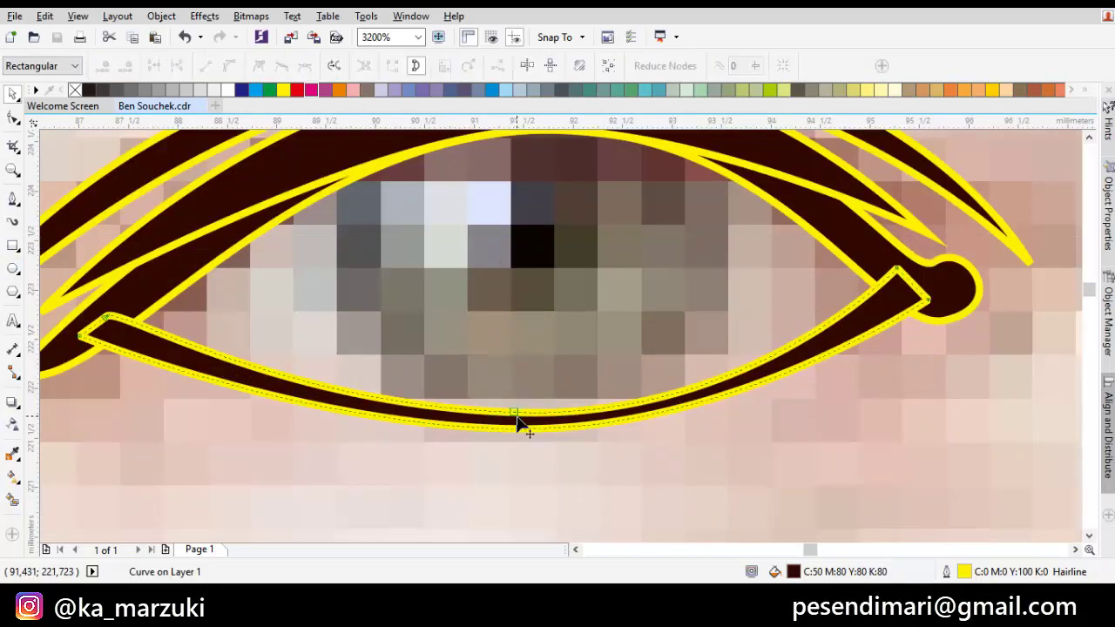
pyautogui.moveTo(485, 385); pyautogui.dragTo(598, 458)
pyautogui.scroll(1, 520, 406)
pyautogui.moveTo(508, 419); pyautogui.dragTo(506, 403)
pyautogui.press('space')
pyautogui.press('Escape')
pyautogui.scroll(-2, 506, 404)
# - Draw a circle about 4.2 mm wide centred on the pupil, remove its fill and fine-tune its position over the iris
pyautogui.moveTo(610, 404); pyautogui.dragTo(632, 394)
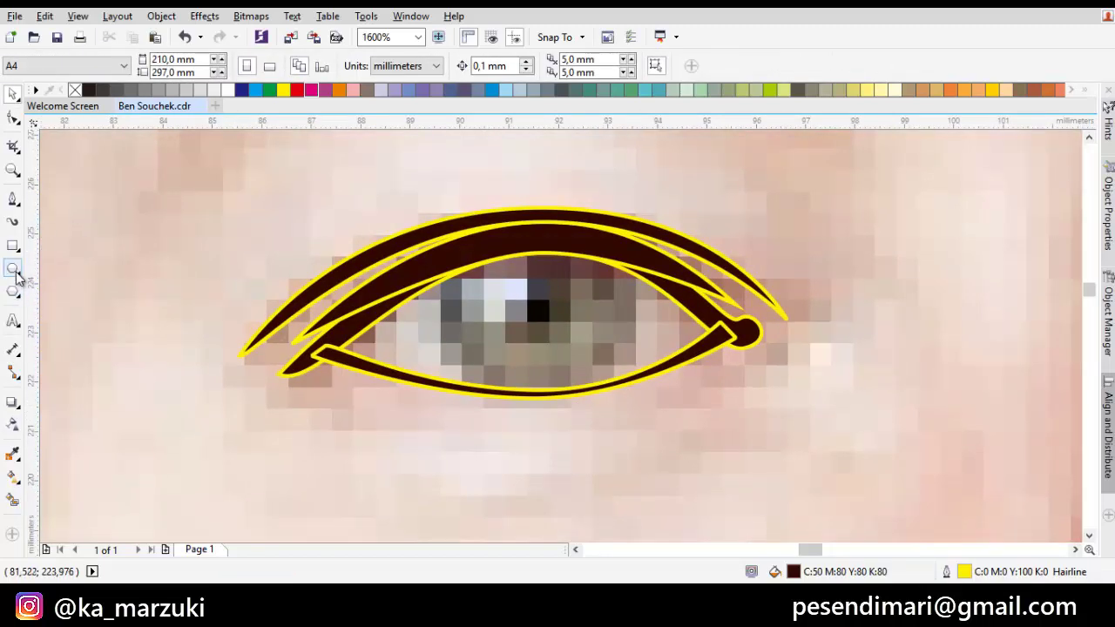
pyautogui.moveTo(535, 320); pyautogui.dragTo(552, 313)
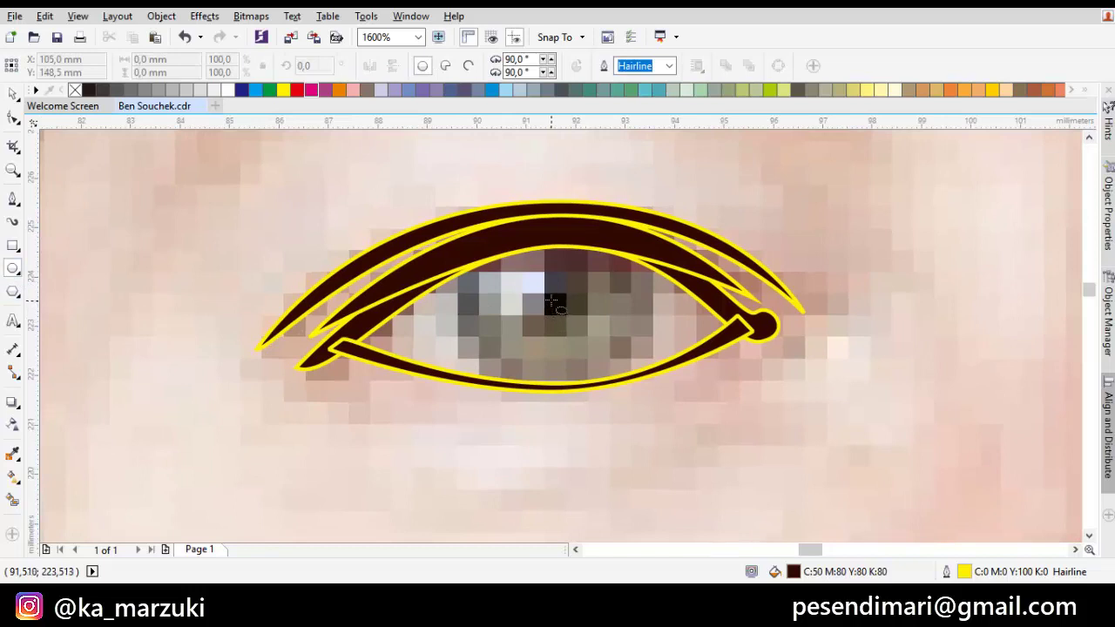
pyautogui.moveTo(567, 354); pyautogui.dragTo(587, 402)
pyautogui.click(75, 90)
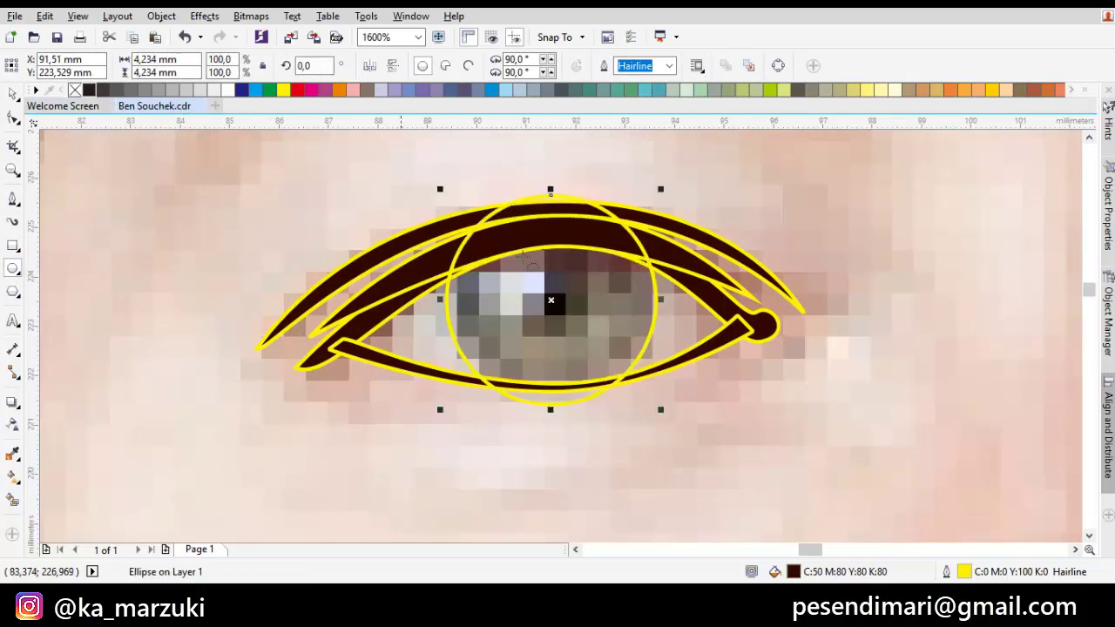
pyautogui.moveTo(565, 329); pyautogui.dragTo(568, 326)
pyautogui.scroll(1, 562, 331)
pyautogui.scroll(-1, 568, 326)
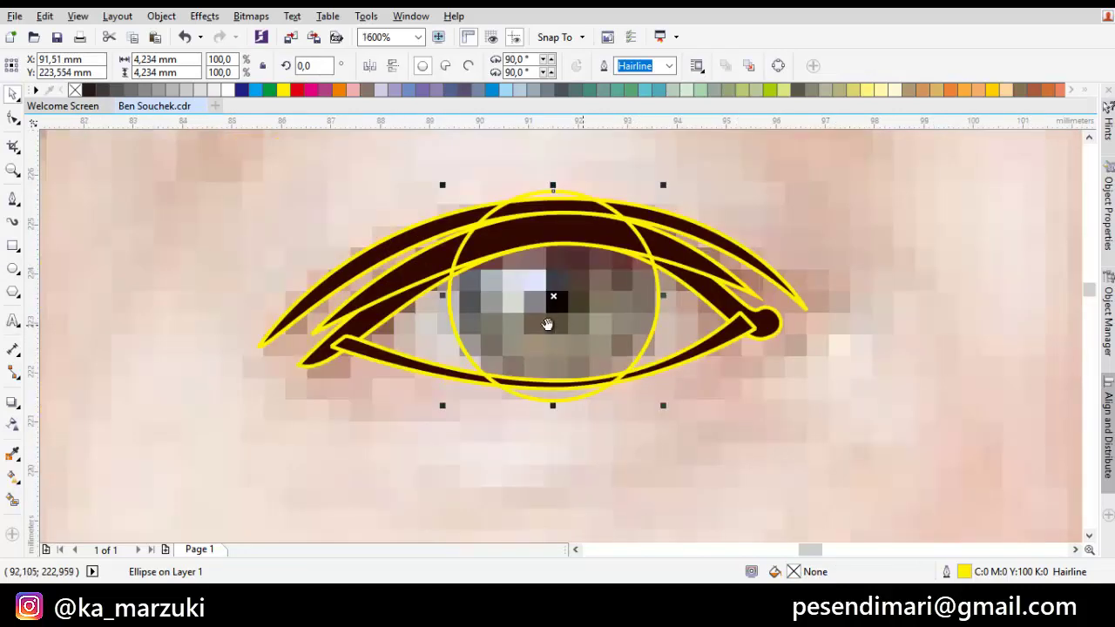
pyautogui.moveTo(597, 245); pyautogui.dragTo(593, 271)
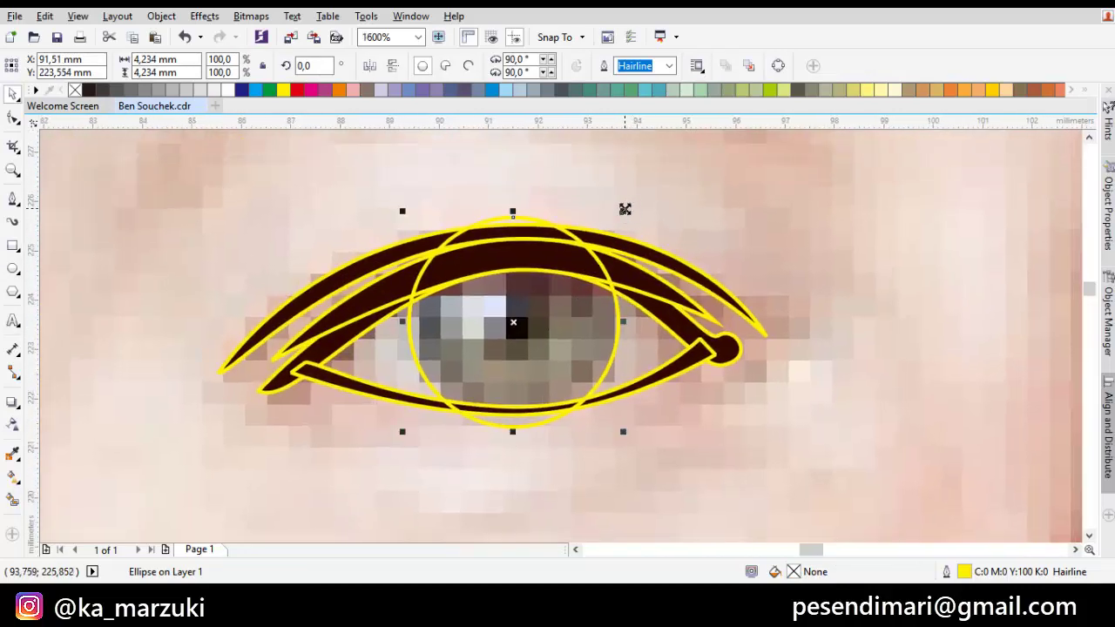
# - Add two smaller concentric copies of the circle, about 3.6 mm wide for the iris and 1.7 mm wide for the pupil
pyautogui.moveTo(624, 209); pyautogui.dragTo(609, 284)
pyautogui.scroll(1, 613, 225)
pyautogui.keyDown('shift'); pyautogui.click(612, 304); pyautogui.keyUp('shift')
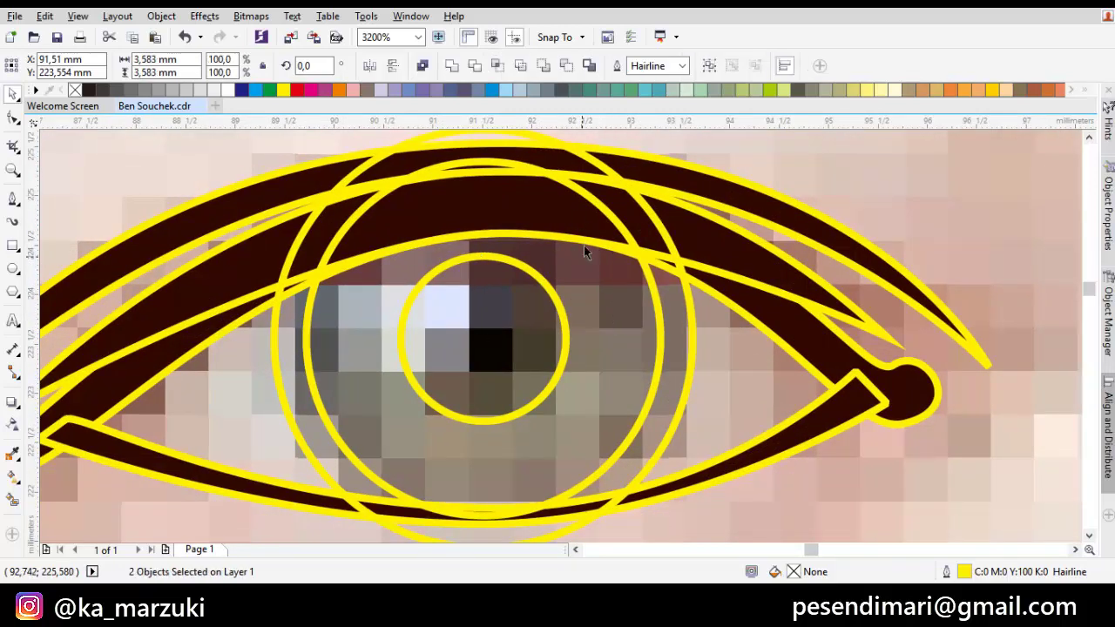
# - Fill the pupil circle with the dark brown sampled from the upper lash line, C:50 M:80 Y:80 K:80
pyautogui.press('i')
pyautogui.click(573, 224)
pyautogui.click(505, 326)
pyautogui.scroll(-1, 535, 331)
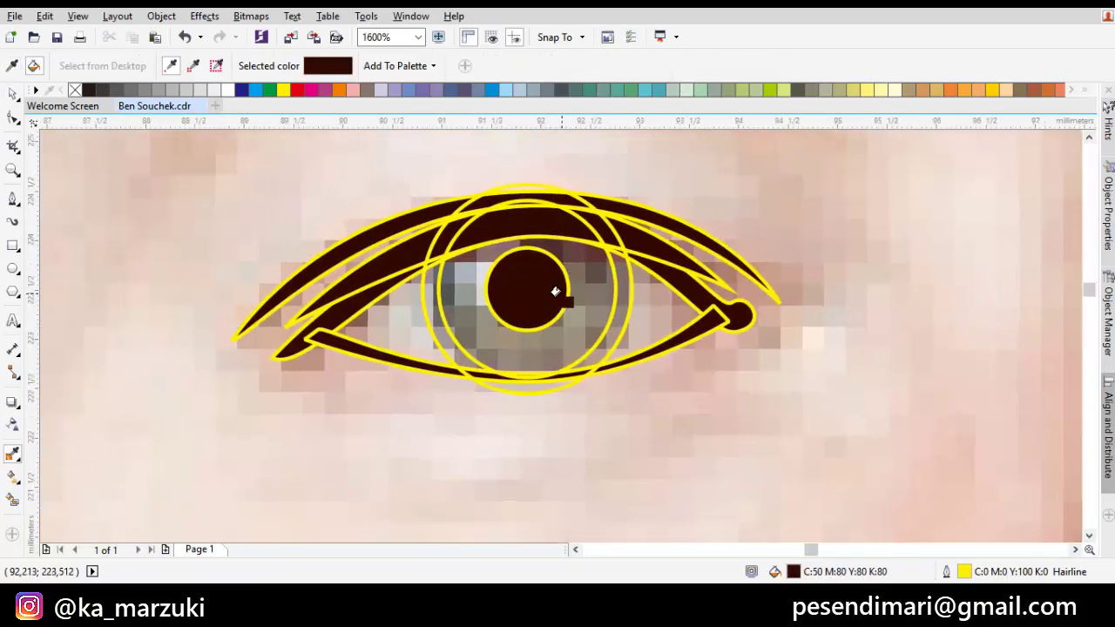
pyautogui.scroll(1, 561, 292)
# - Fill the middle iris circle with light green C:40 M:0 Y:40 K:0
pyautogui.press('space')
pyautogui.click(612, 295)
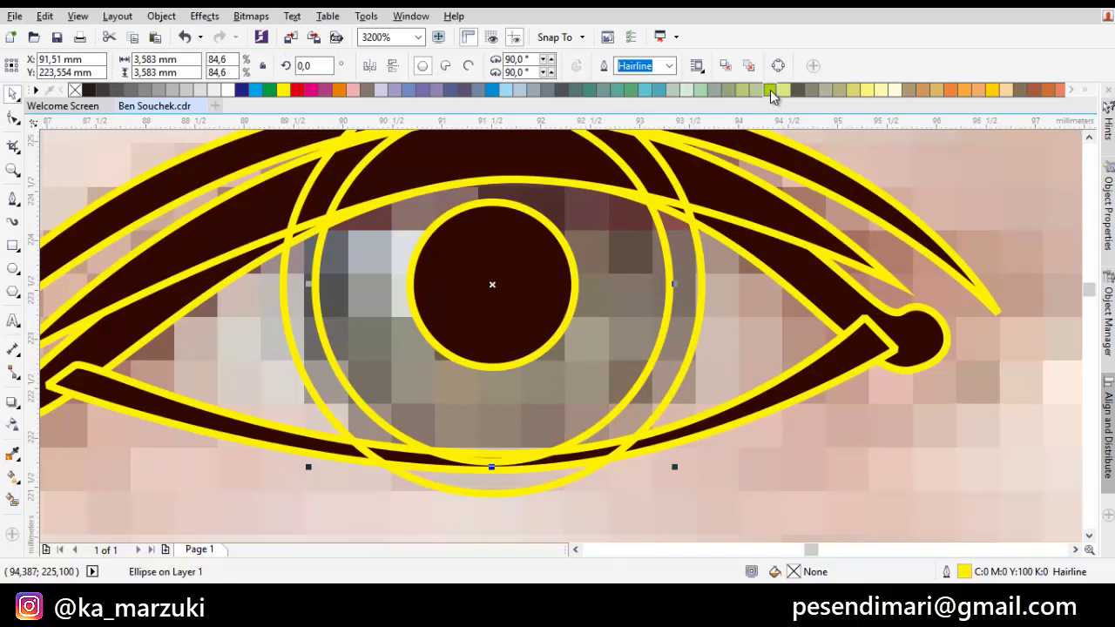
pyautogui.click(700, 90)
pyautogui.scroll(-1, 523, 253)
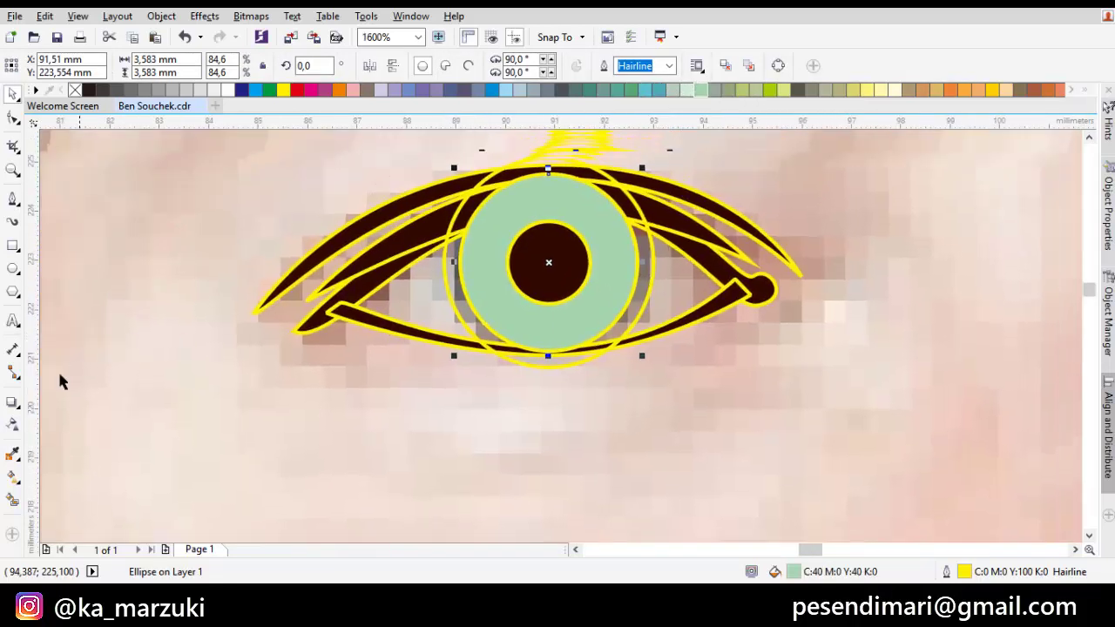
# - Fill the outermost iris circle with the sampled dark brown C:50 M:80 Y:80 K:80
pyautogui.scroll(1, 482, 218)
pyautogui.press('space')
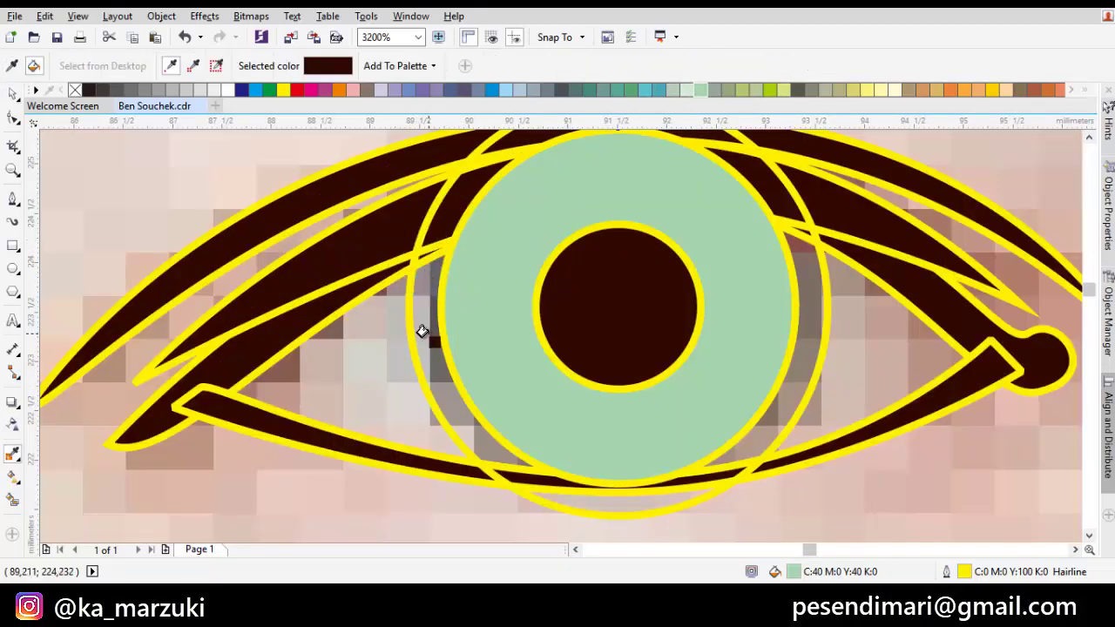
pyautogui.click(422, 331)
# - Trace a closed cutting shape, about 9.6 mm wide and 5.5 mm high, along the eye opening and around the circle parts outside it
pyautogui.moveTo(431, 248); pyautogui.dragTo(669, 177)
pyautogui.press('F5')
pyautogui.click(850, 319)
pyautogui.scroll(-1, 851, 335)
pyautogui.moveTo(851, 365); pyautogui.dragTo(879, 305)
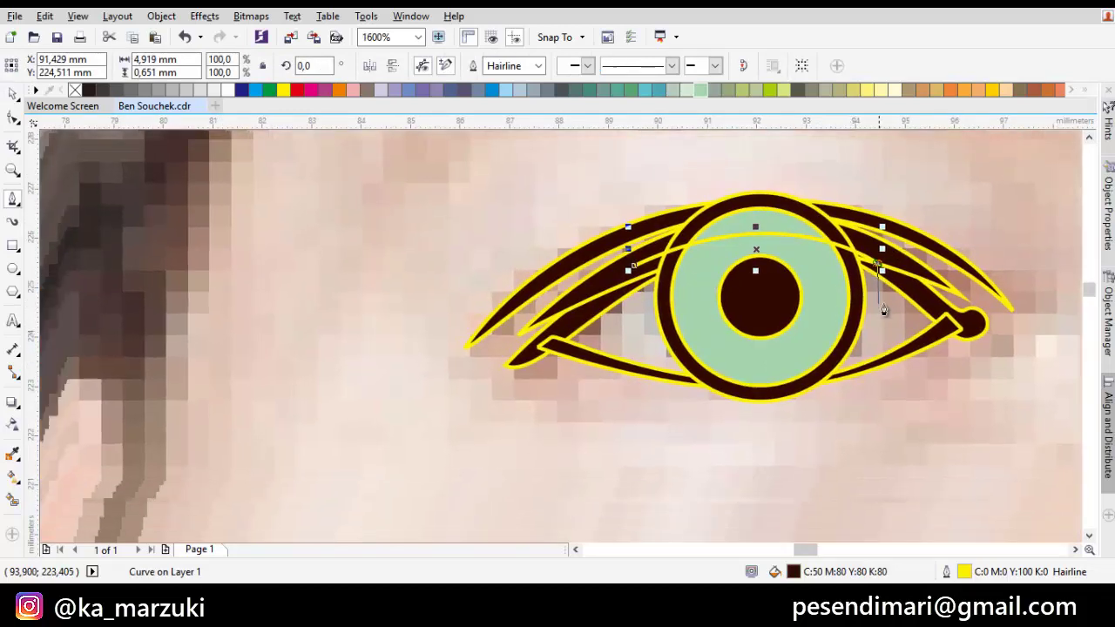
pyautogui.scroll(1, 788, 383)
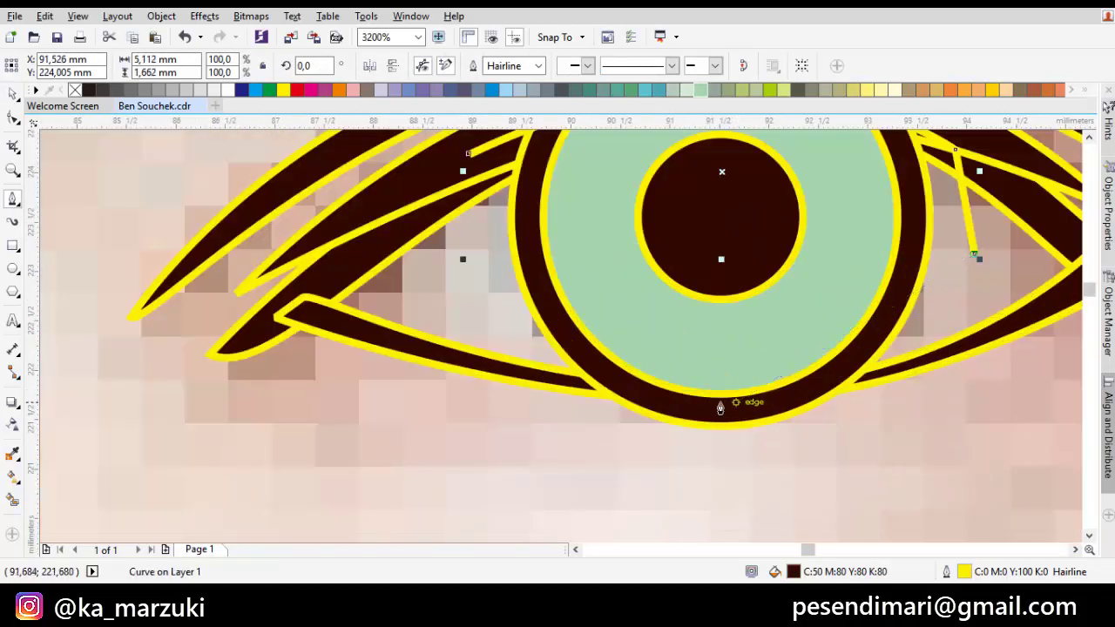
pyautogui.moveTo(720, 406); pyautogui.dragTo(540, 403)
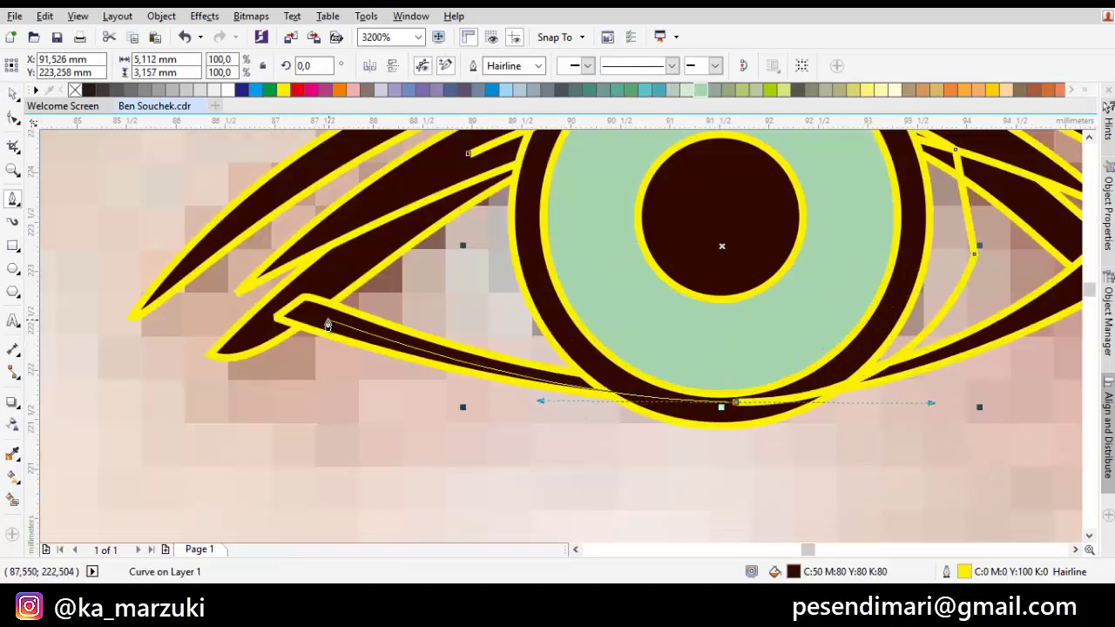
pyautogui.click(742, 404)
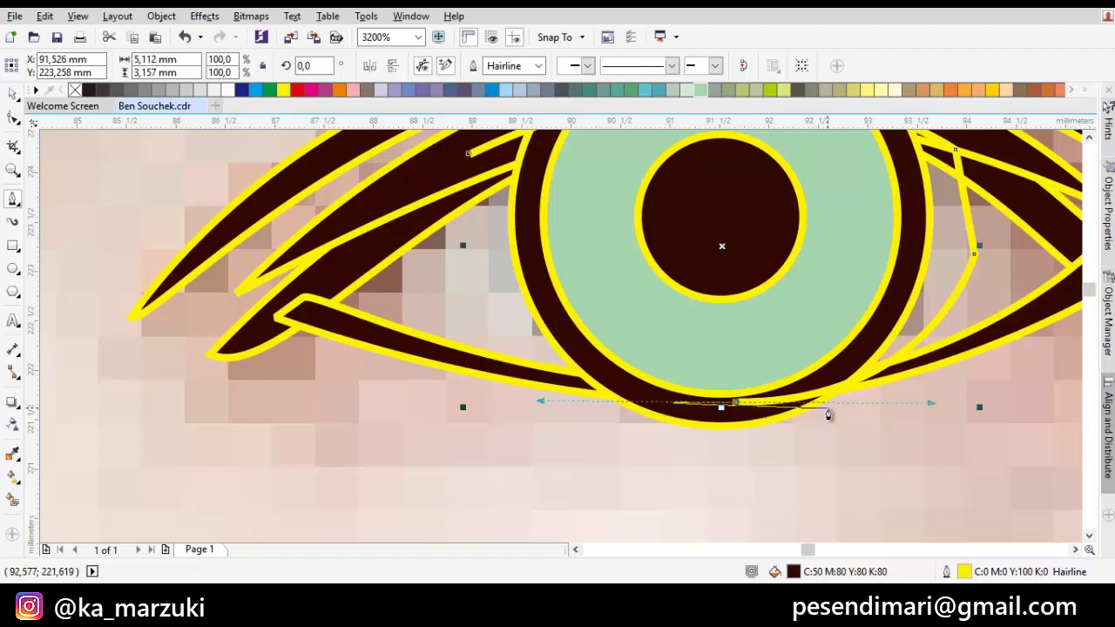
pyautogui.click(312, 298)
pyautogui.scroll(-1, 416, 341)
pyautogui.moveTo(666, 432); pyautogui.dragTo(747, 424)
pyautogui.moveTo(831, 319); pyautogui.dragTo(793, 245)
pyautogui.moveTo(703, 196); pyautogui.dragTo(607, 173)
pyautogui.moveTo(540, 163); pyautogui.dragTo(469, 163)
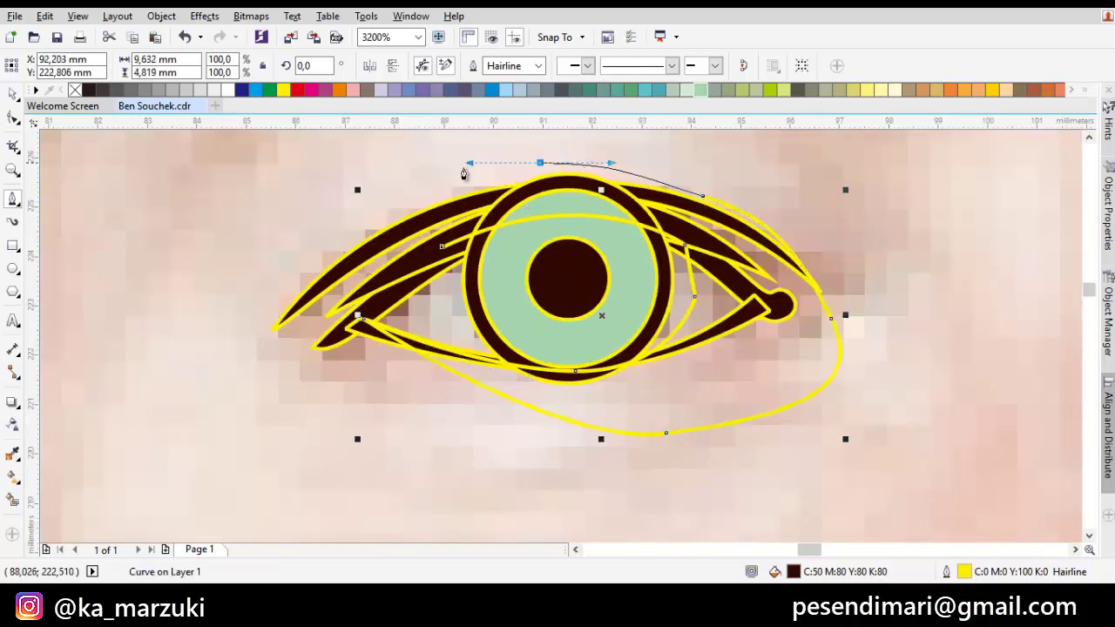
pyautogui.click(444, 250)
# - Remove the fill from the outermost iris circle and from the cutting shape
pyautogui.scroll(1, 486, 361)
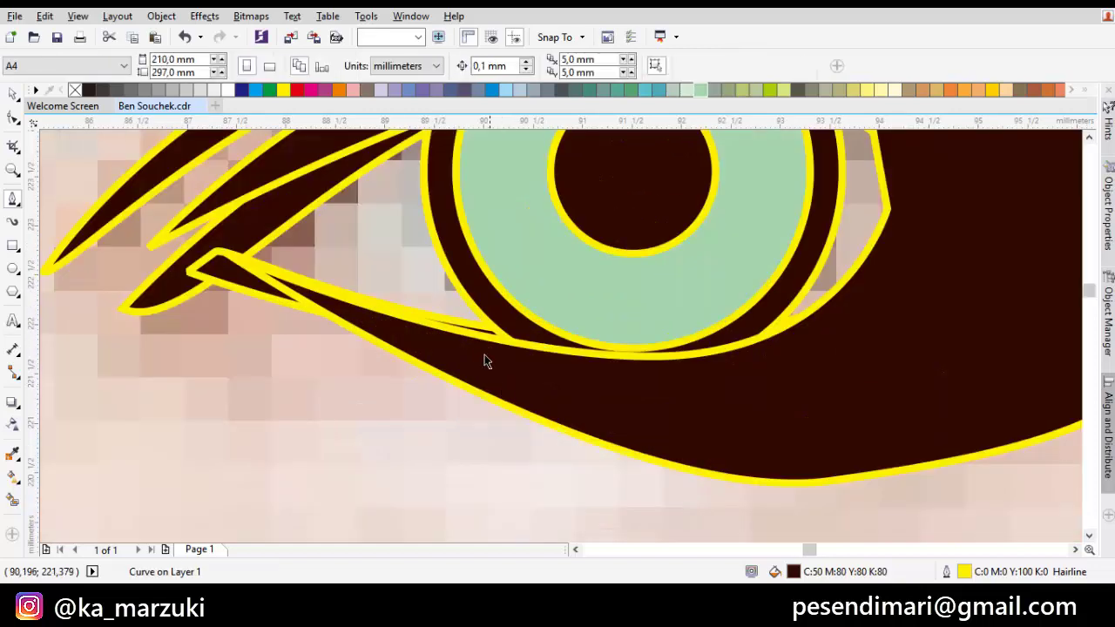
pyautogui.click(468, 277)
pyautogui.click(76, 90)
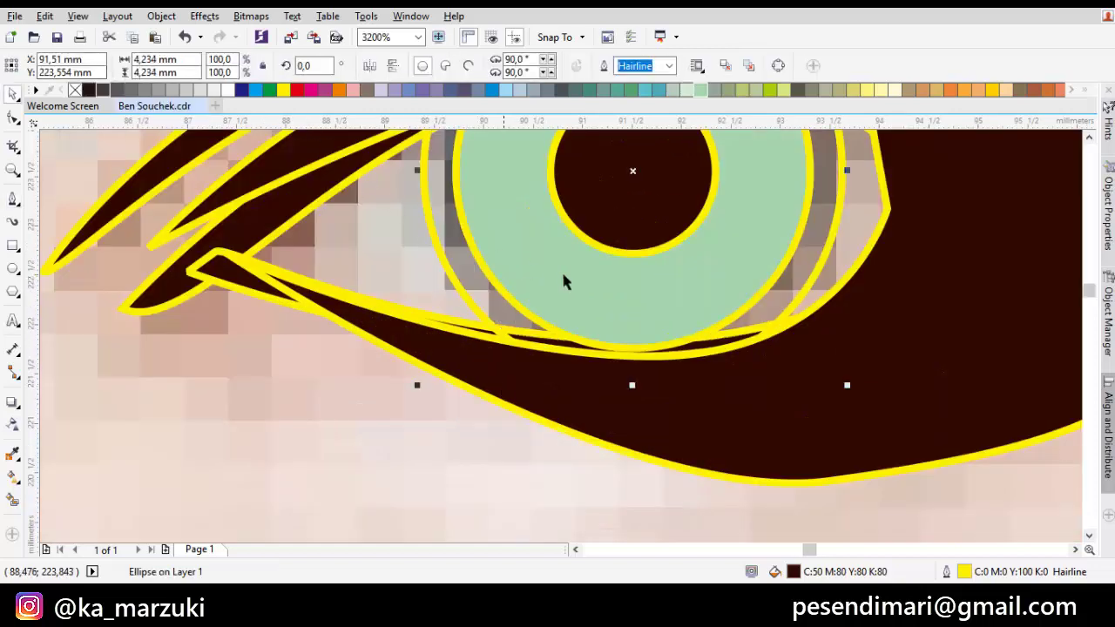
pyautogui.scroll(-1, 587, 287)
pyautogui.click(642, 356)
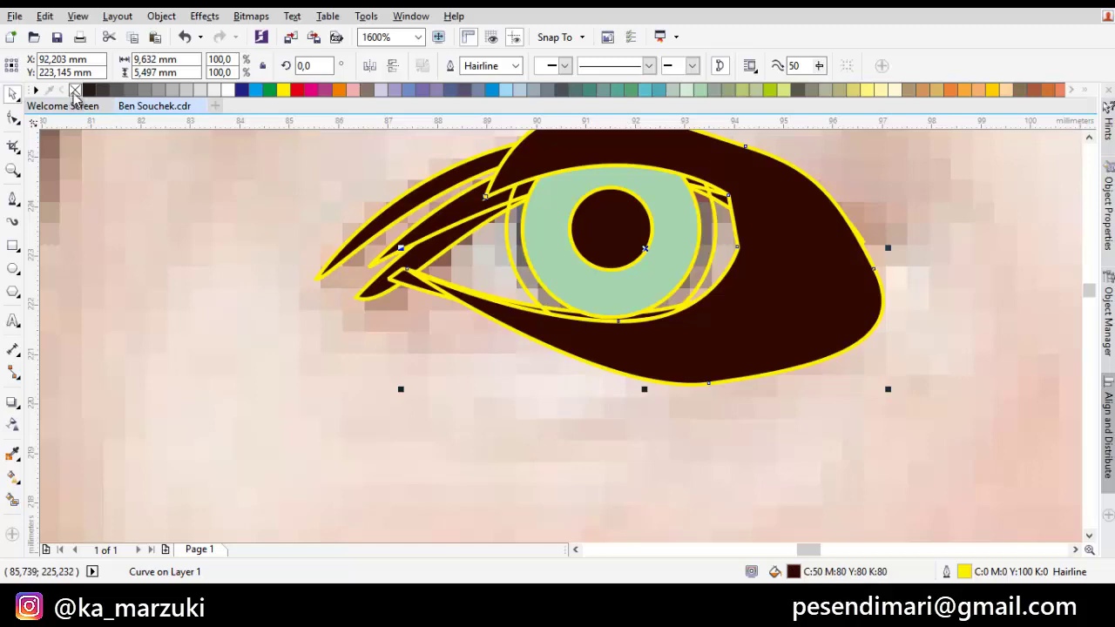
# - Move the cutting shape's node below the iris slightly upward and lengthen its right handle to follow the lower lash line
pyautogui.scroll(2, 625, 322)
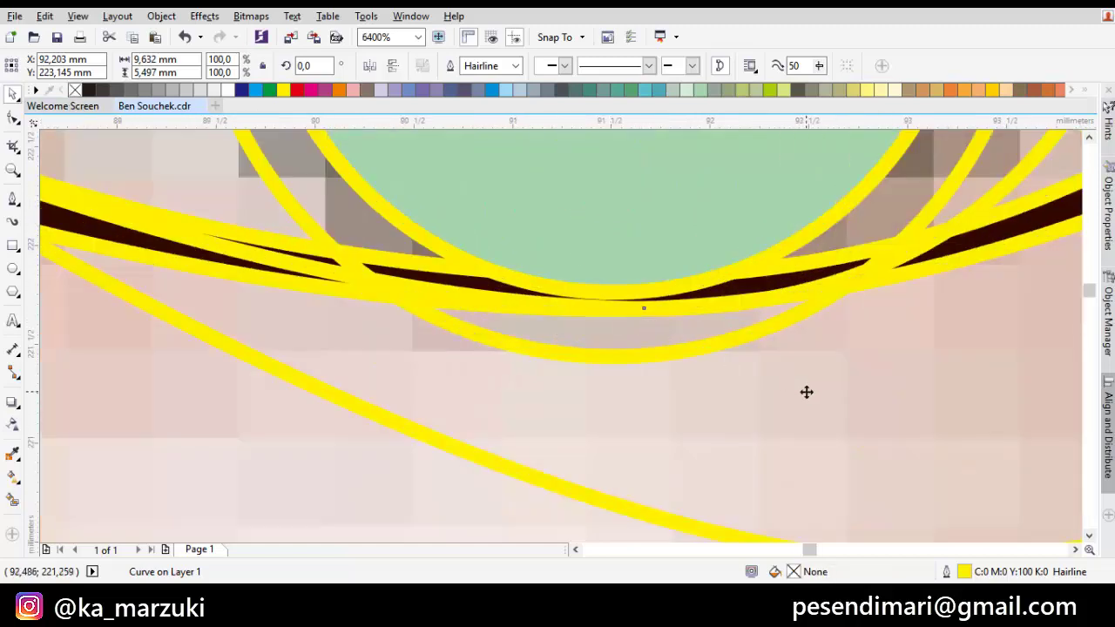
pyautogui.press('F10')
pyautogui.scroll(1, 639, 308)
pyautogui.click(624, 290)
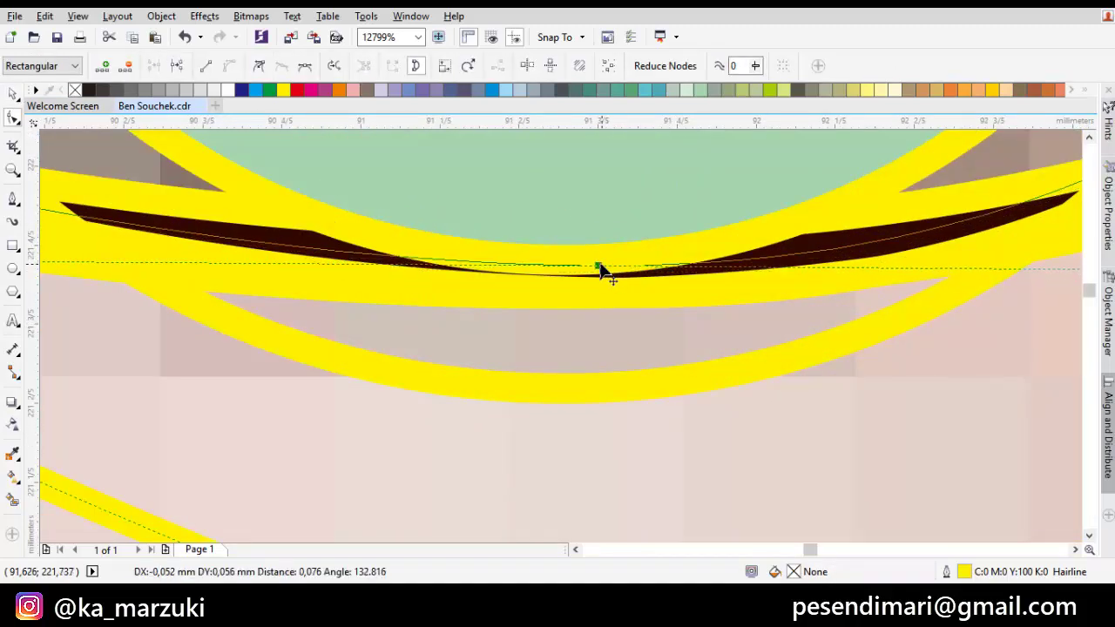
pyautogui.scroll(-2, 601, 270)
pyautogui.scroll(1, 712, 281)
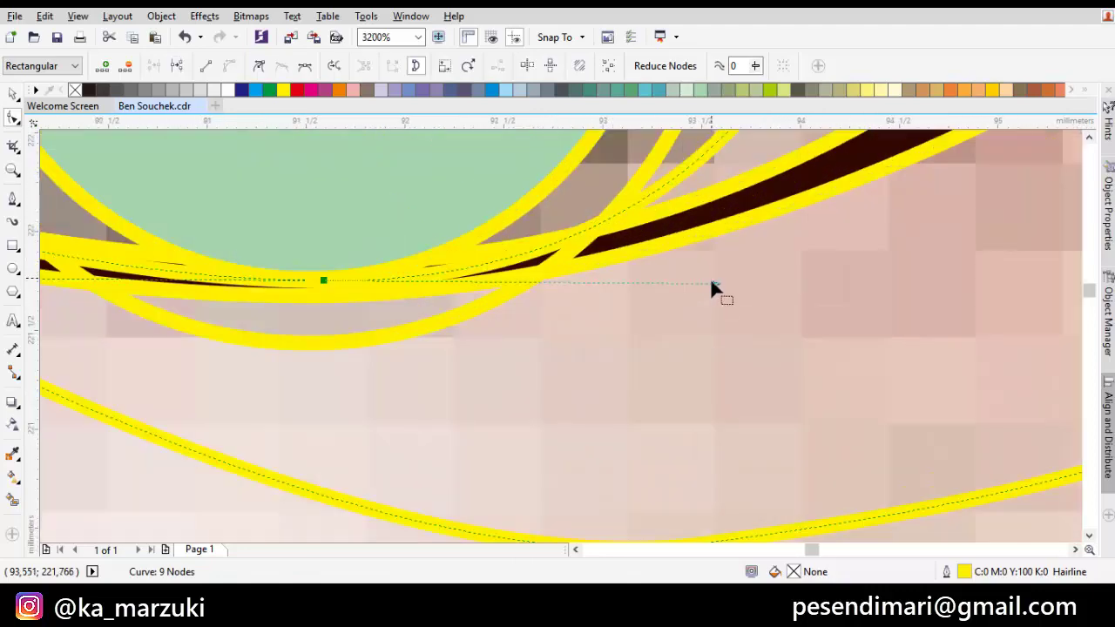
pyautogui.moveTo(714, 282); pyautogui.dragTo(802, 287)
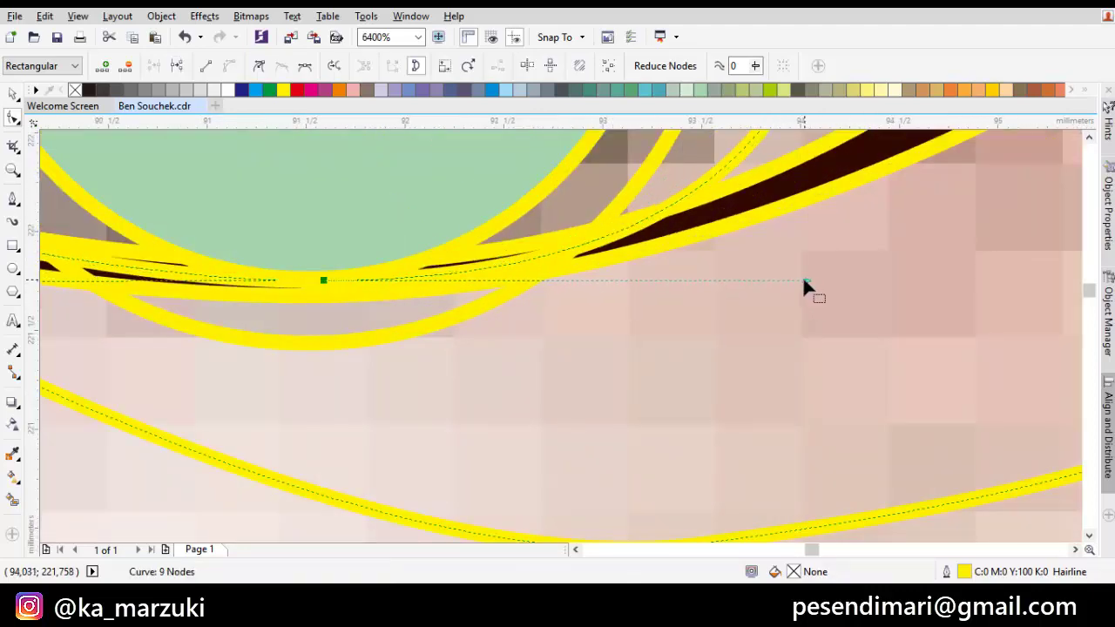
pyautogui.scroll(-1, 801, 286)
pyautogui.moveTo(749, 345); pyautogui.dragTo(751, 376)
pyautogui.moveTo(709, 317); pyautogui.dragTo(722, 391)
pyautogui.press('space')
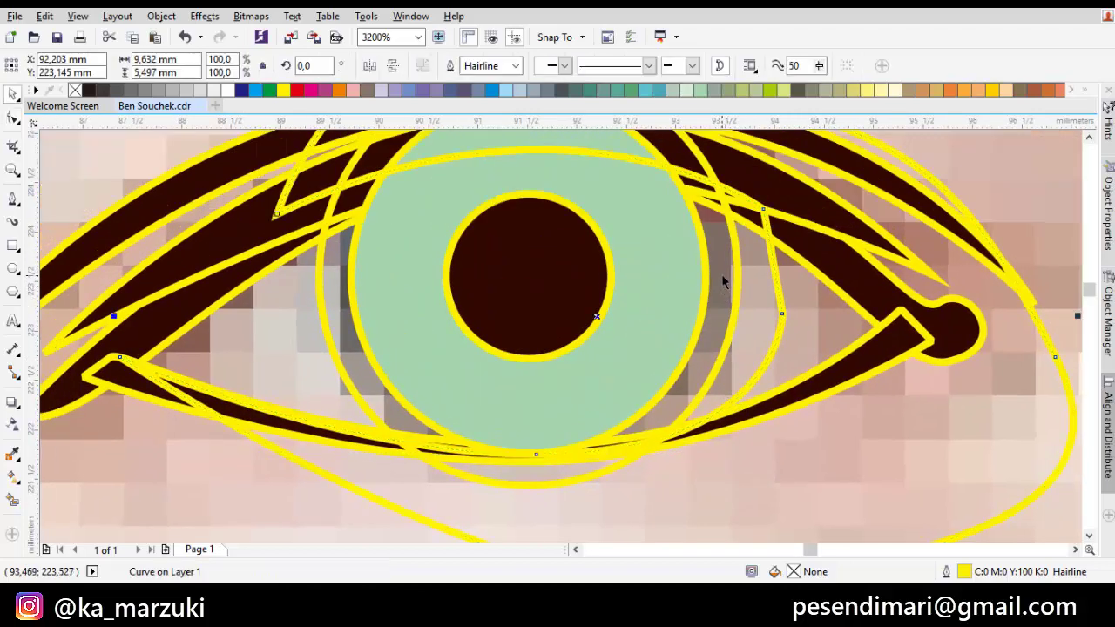
# - Trim the outermost circle and the green iris circle with the cutting shape, and delete the cutting shape
pyautogui.keyDown('shift'); pyautogui.click(722, 272); pyautogui.keyUp('shift')
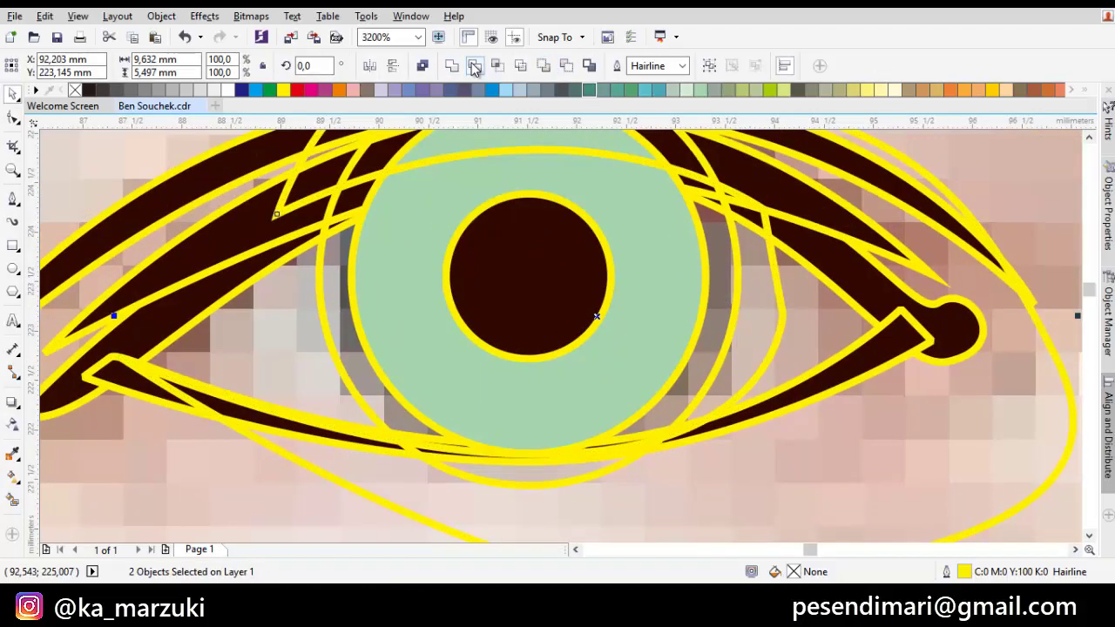
pyautogui.click(475, 68)
pyautogui.scroll(-1, 774, 334)
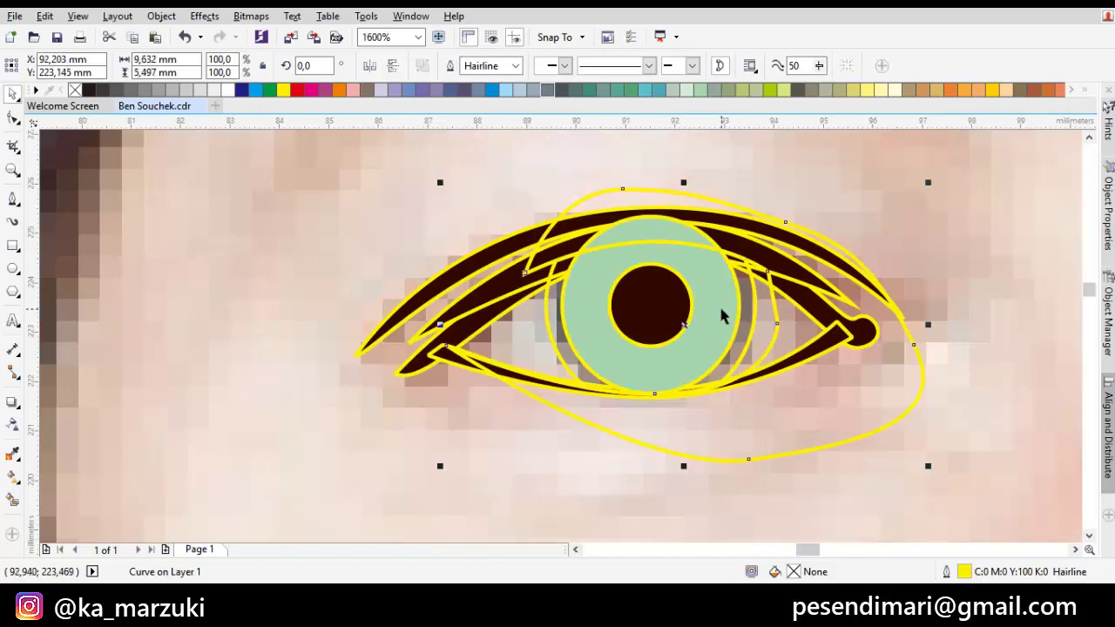
pyautogui.scroll(1, 719, 309)
pyautogui.hotkey('ctrl', 'z')
pyautogui.click(475, 67)
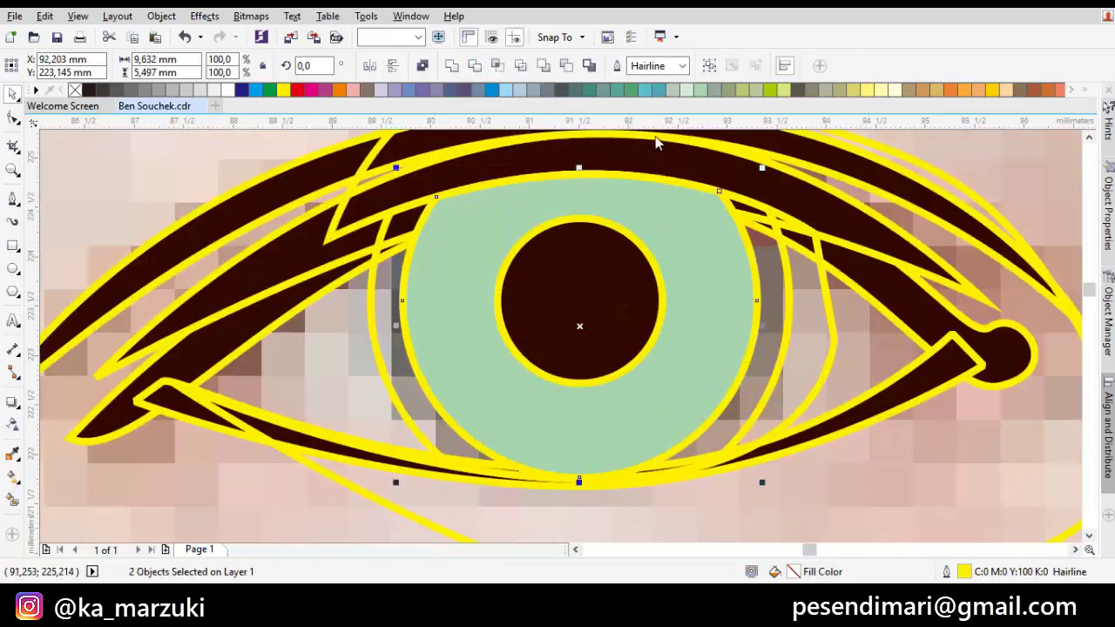
pyautogui.scroll(-1, 490, 198)
pyautogui.rightClick(757, 344)
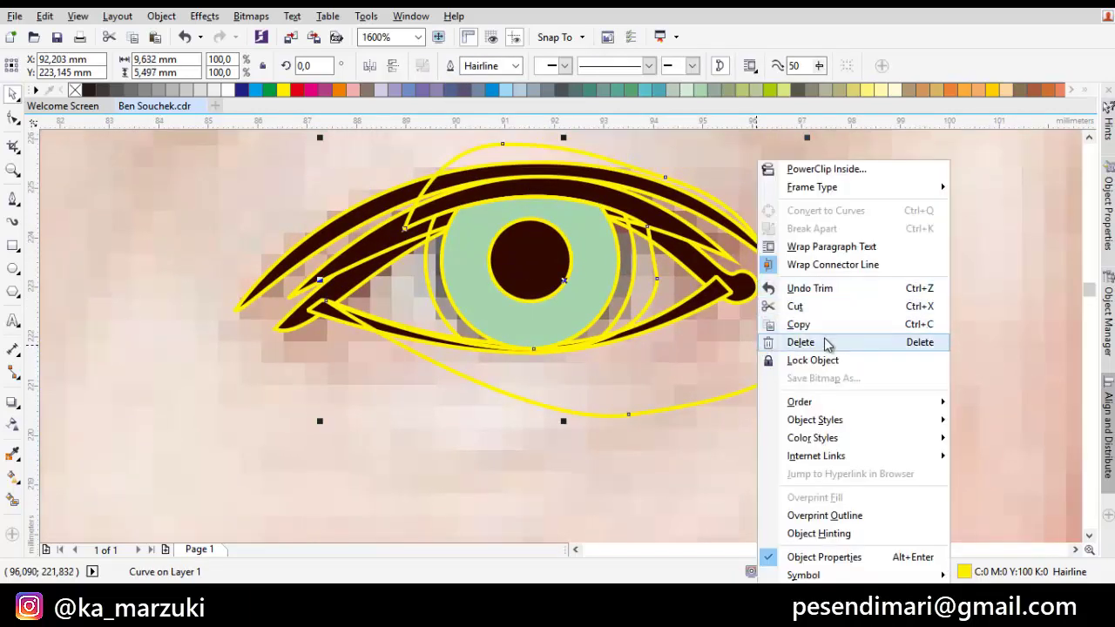
pyautogui.click(859, 342)
# - Fill the trimmed outer iris ring with the pupil's dark brown, C:50 M:80 Y:80 K:80
pyautogui.scroll(1, 558, 290)
pyautogui.click(648, 277)
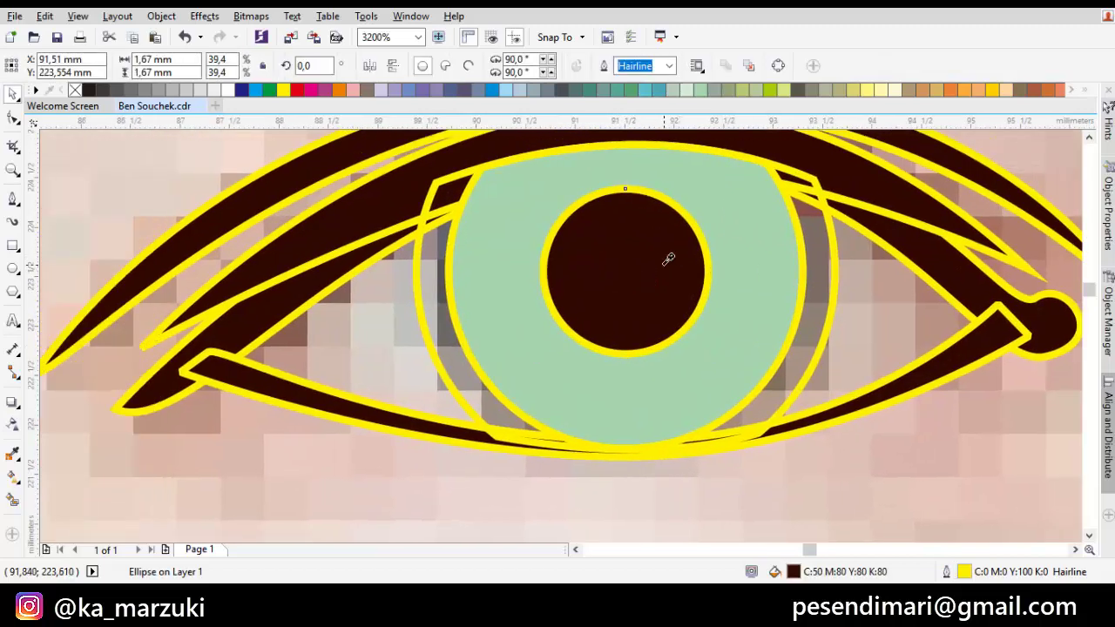
pyautogui.press('i')
pyautogui.click(669, 288)
pyautogui.click(812, 246)
pyautogui.press('space')
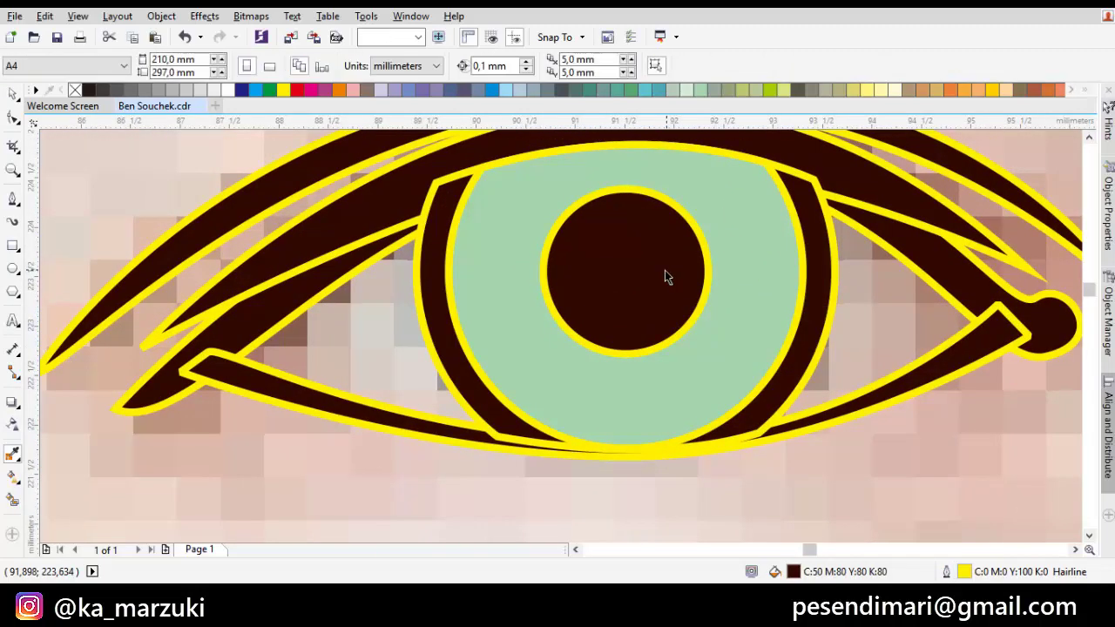
# - Select the pupil, green iris and outer ring together, and try sending them to the back of the layer
pyautogui.click(665, 270)
pyautogui.keyDown('shift'); pyautogui.click(817, 269); pyautogui.keyUp('shift')
pyautogui.rightClick(819, 258)
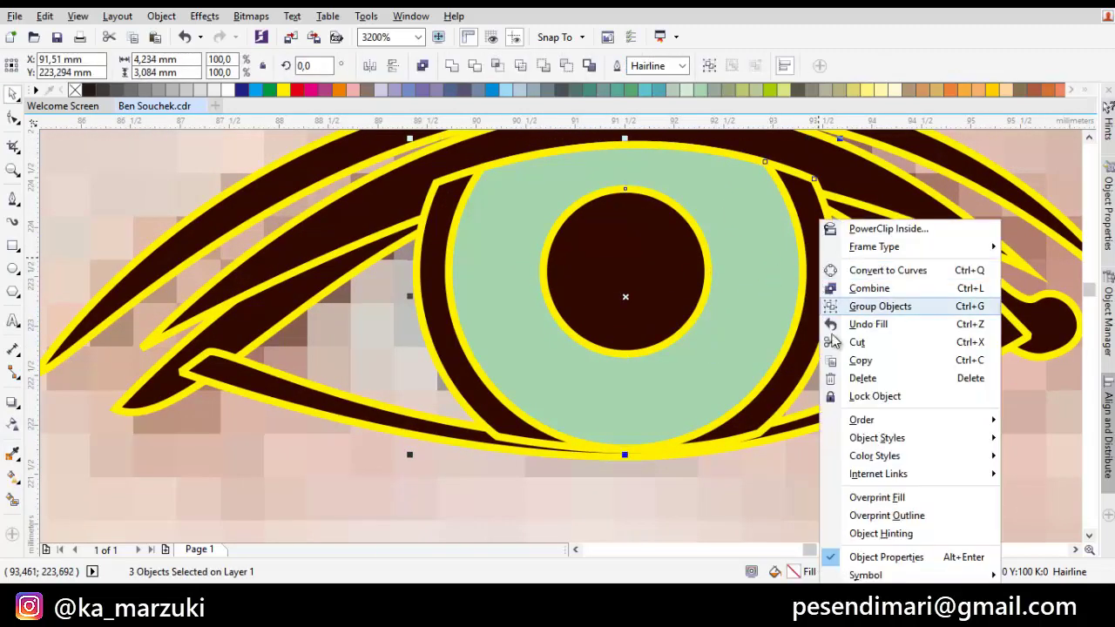
pyautogui.moveTo(858, 421)
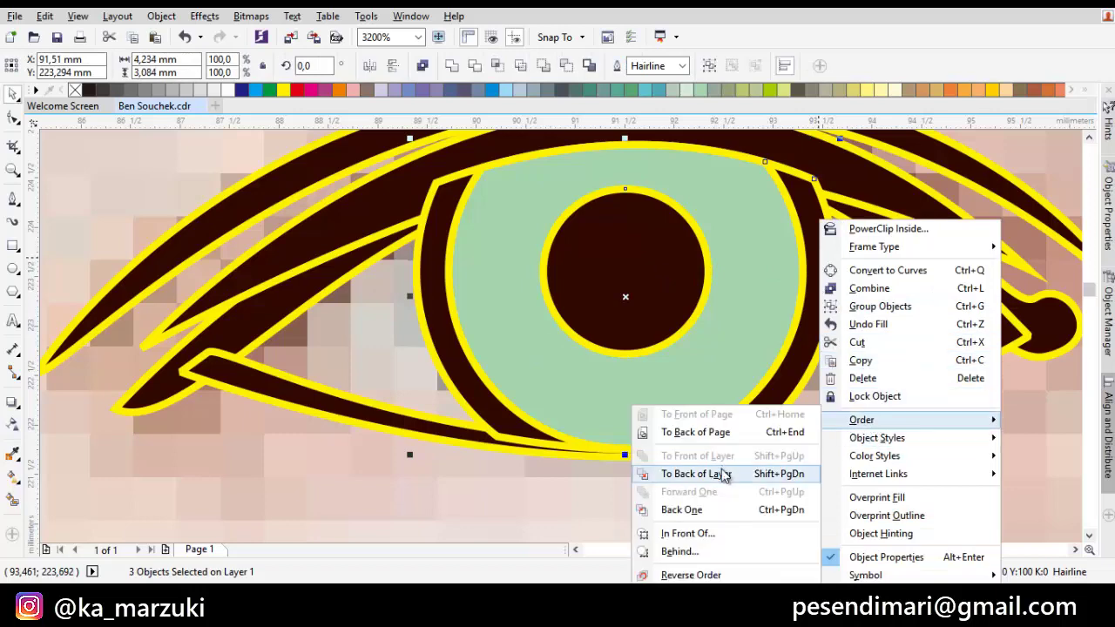
pyautogui.click(720, 473)
pyautogui.scroll(-1, 737, 331)
pyautogui.hotkey('ctrl', 'z')
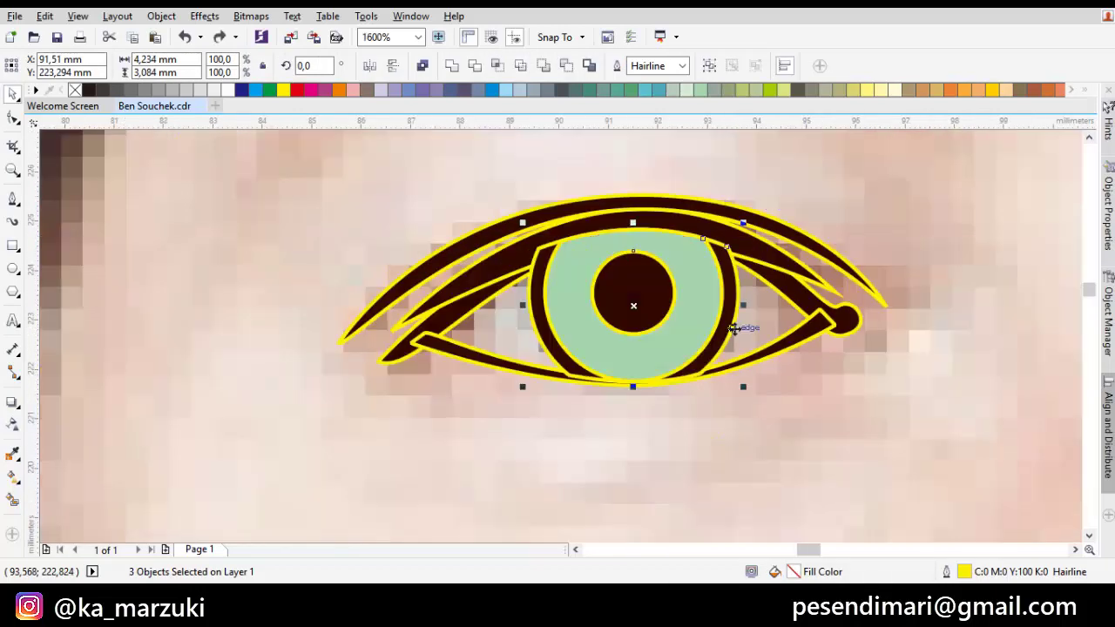
# - Order the selected pupil, iris and outer ring directly in front of the photo, behind the lash shapes
pyautogui.rightClick(684, 335)
pyautogui.moveTo(824, 424)
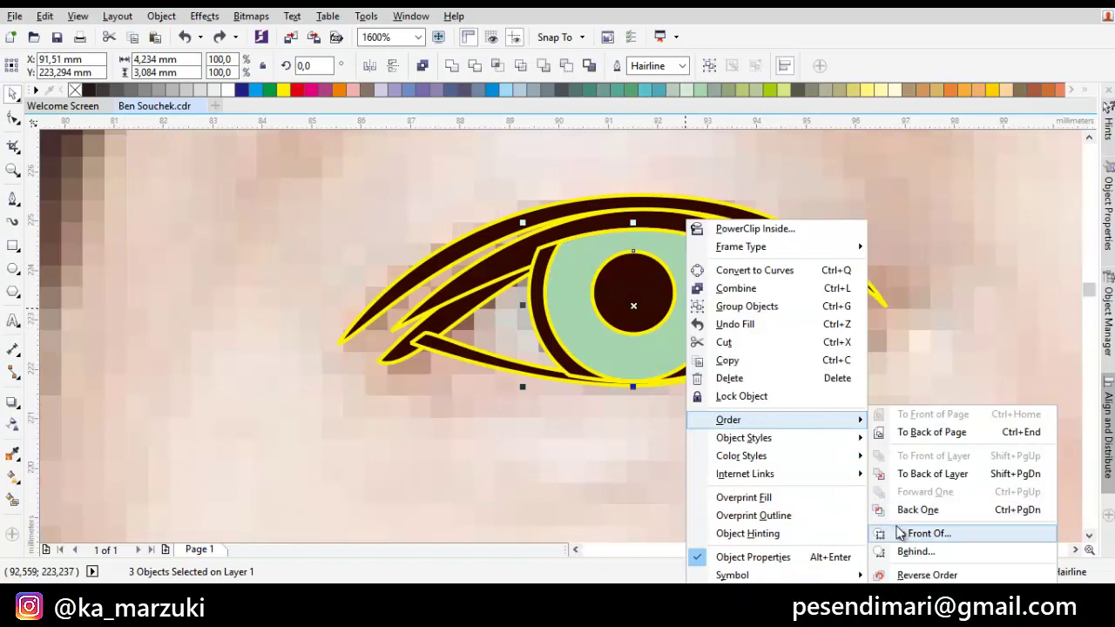
pyautogui.click(915, 532)
pyautogui.click(731, 310)
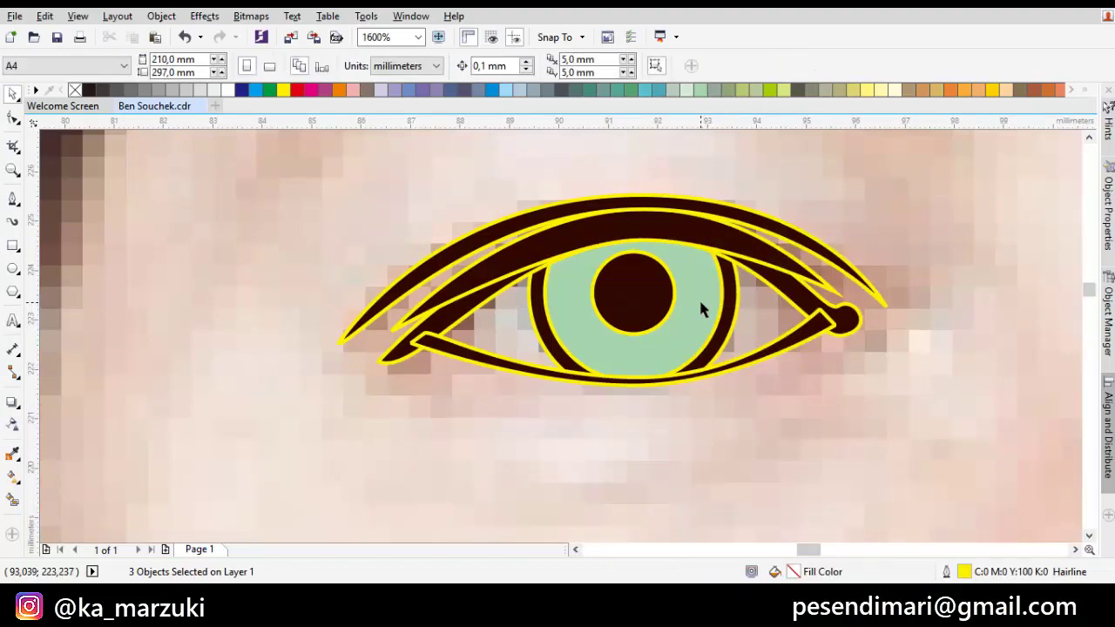
# - Apply a linear gradient to the iris, from its green at the lower edge to the lashes' sampled dark brown above
pyautogui.click(698, 297)
pyautogui.click(14, 478)
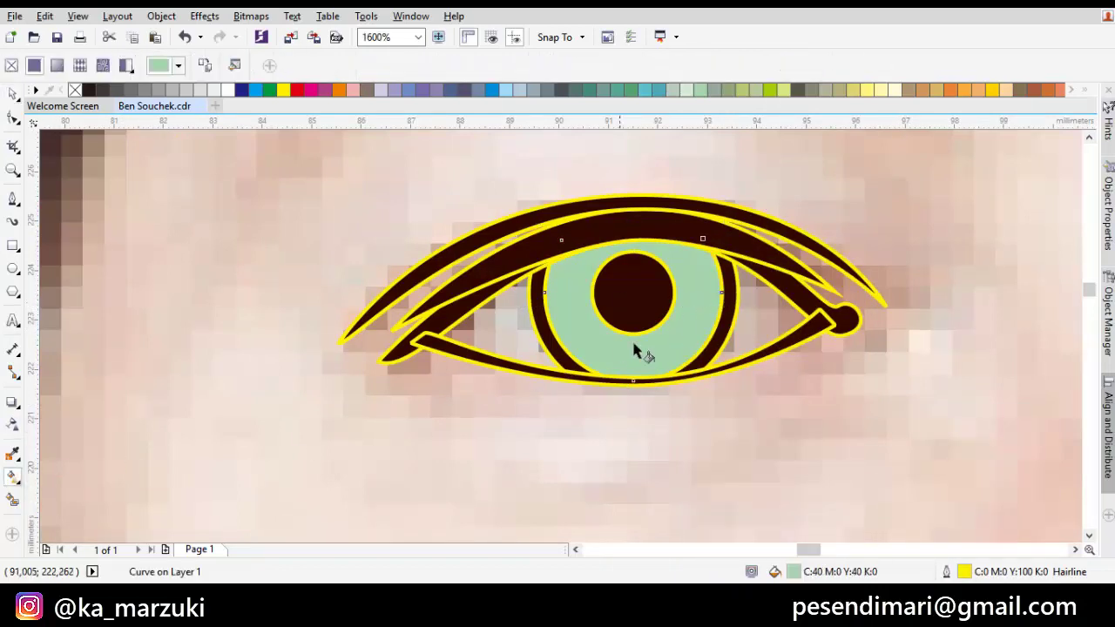
pyautogui.moveTo(694, 355); pyautogui.dragTo(704, 256)
pyautogui.click(740, 255)
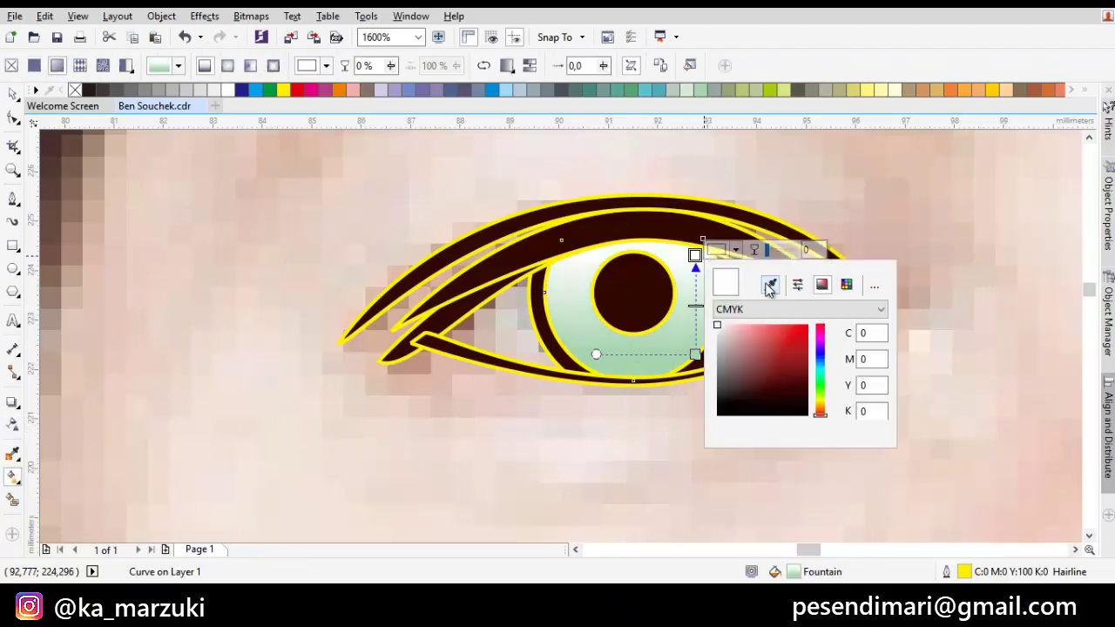
pyautogui.click(770, 285)
pyautogui.click(668, 216)
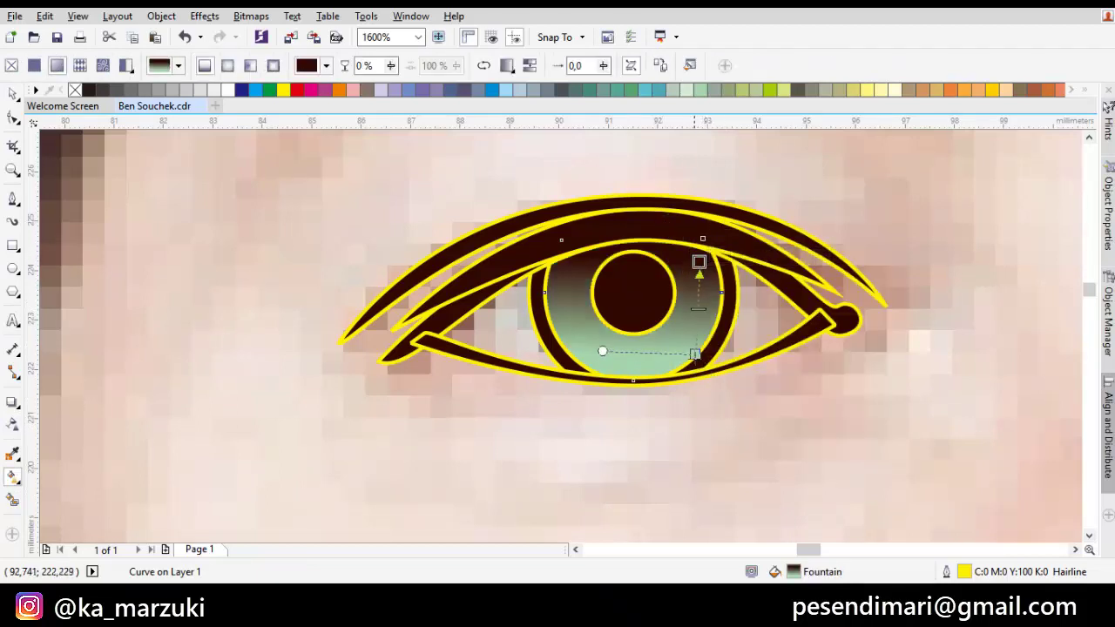
# - Move the green start of the iris gradient down below the iris so the dark brown blends further
pyautogui.press('space')
pyautogui.moveTo(694, 355); pyautogui.dragTo(695, 394)
pyautogui.press('space')
pyautogui.press('space')
pyautogui.click(368, 236)
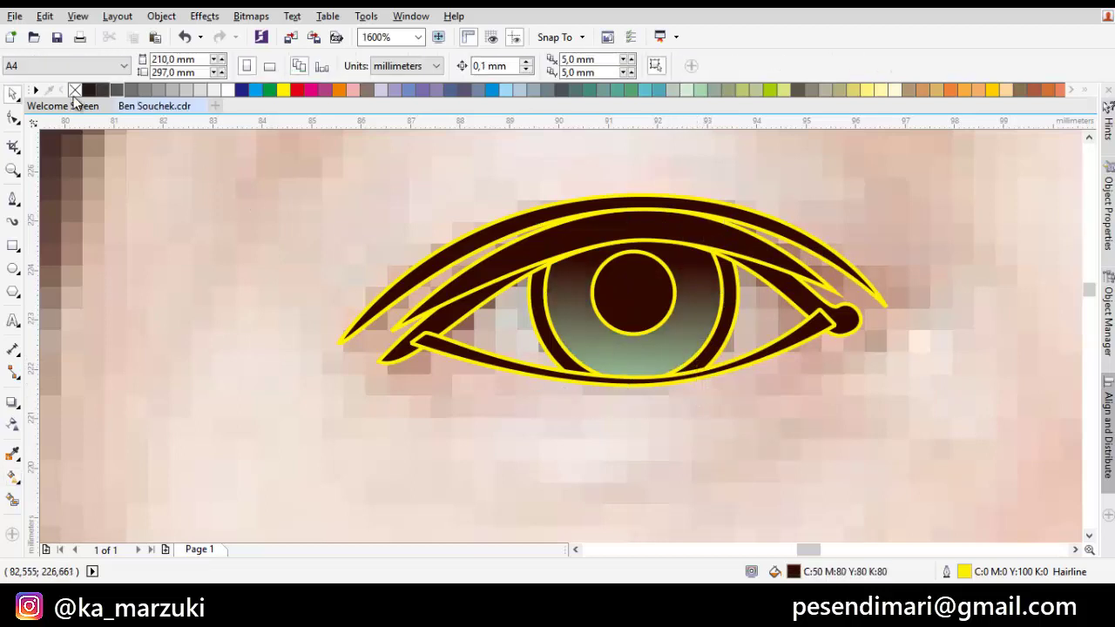
# - Remove the yellow outline from all eye shapes
pyautogui.hotkey('ctrl', 'a')
pyautogui.rightClick(74, 91)
pyautogui.scroll(-2, 587, 270)
pyautogui.click(513, 295)
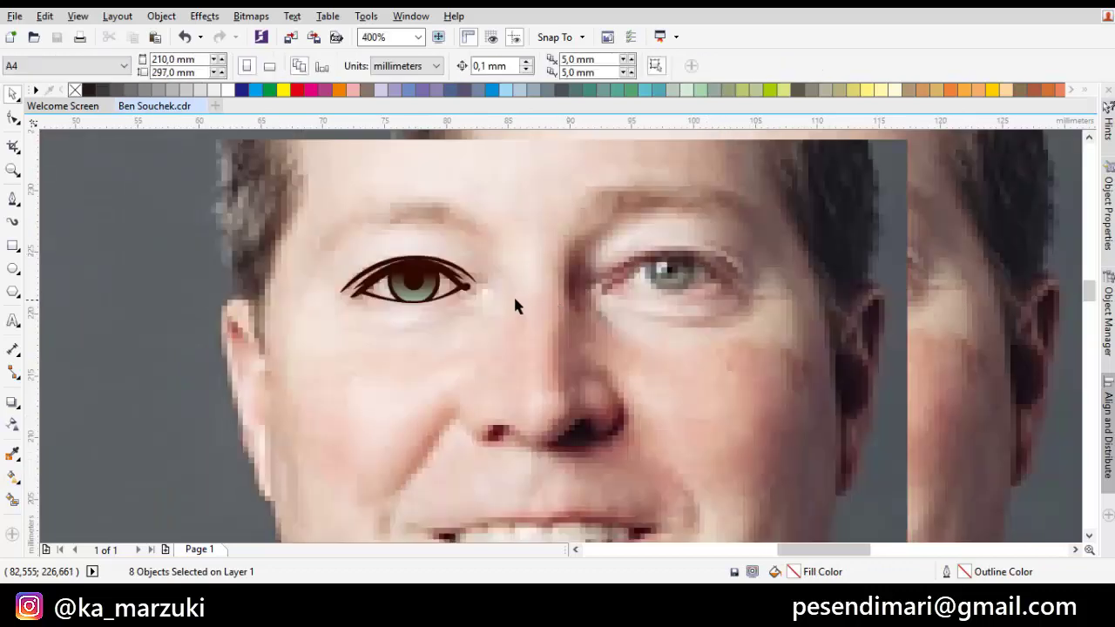
# - Draw the lower edge of the eye-white shape as a curve about 6.1 mm wide, passing below the iris
pyautogui.scroll(2, 421, 279)
pyautogui.scroll(2, 440, 296)
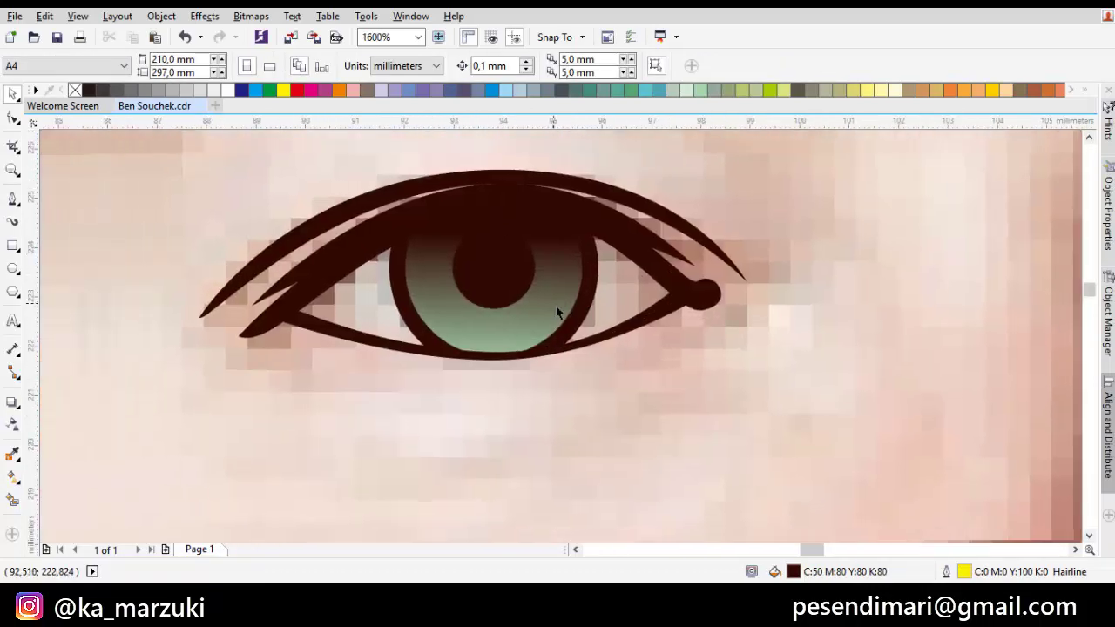
pyautogui.scroll(1, 534, 316)
pyautogui.moveTo(597, 315); pyautogui.dragTo(628, 304)
pyautogui.press('p')
pyautogui.moveTo(494, 323); pyautogui.dragTo(472, 326)
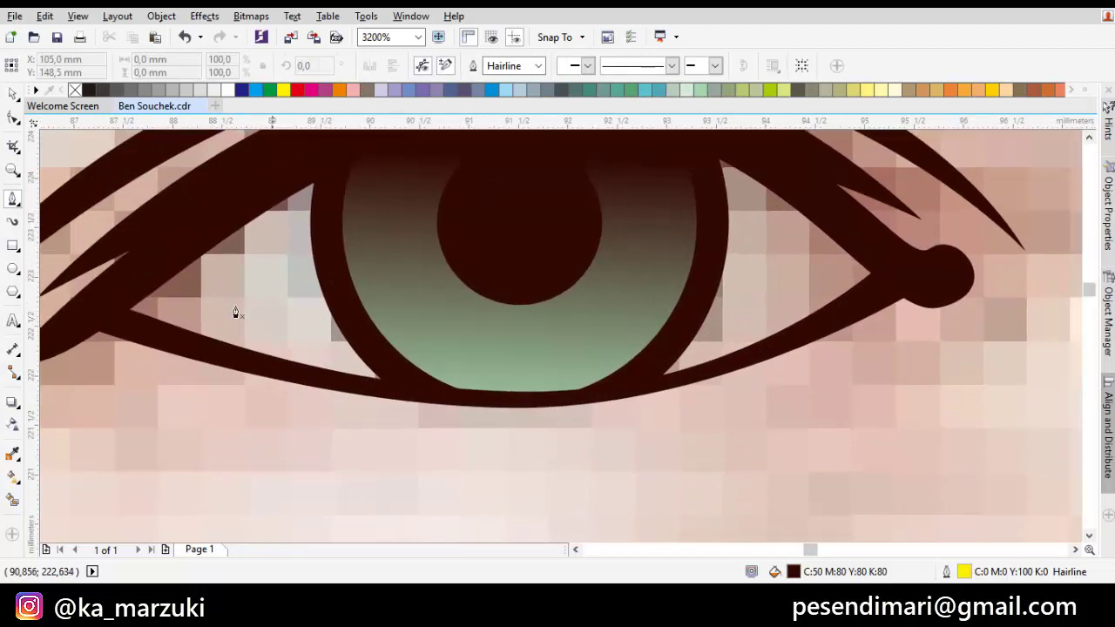
pyautogui.click(507, 392)
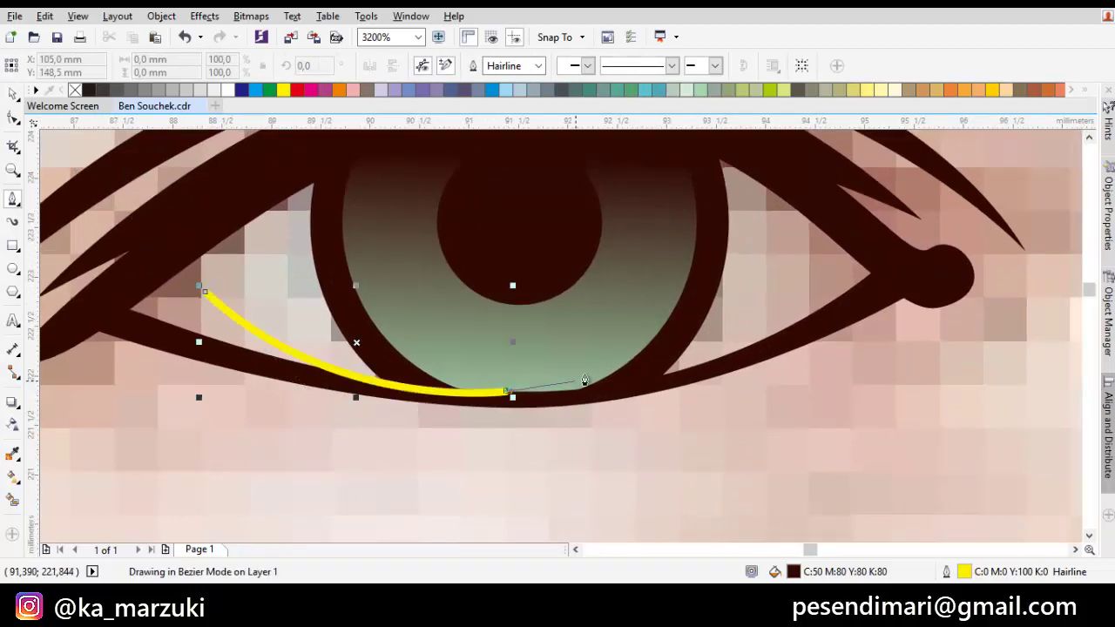
pyautogui.moveTo(611, 368); pyautogui.dragTo(758, 402)
pyautogui.moveTo(803, 288); pyautogui.dragTo(794, 324)
pyautogui.click(798, 296)
# - Close the eye-white shape with a curved upper edge across the iris, about 2.4 mm tall overall
pyautogui.moveTo(649, 236); pyautogui.dragTo(729, 278)
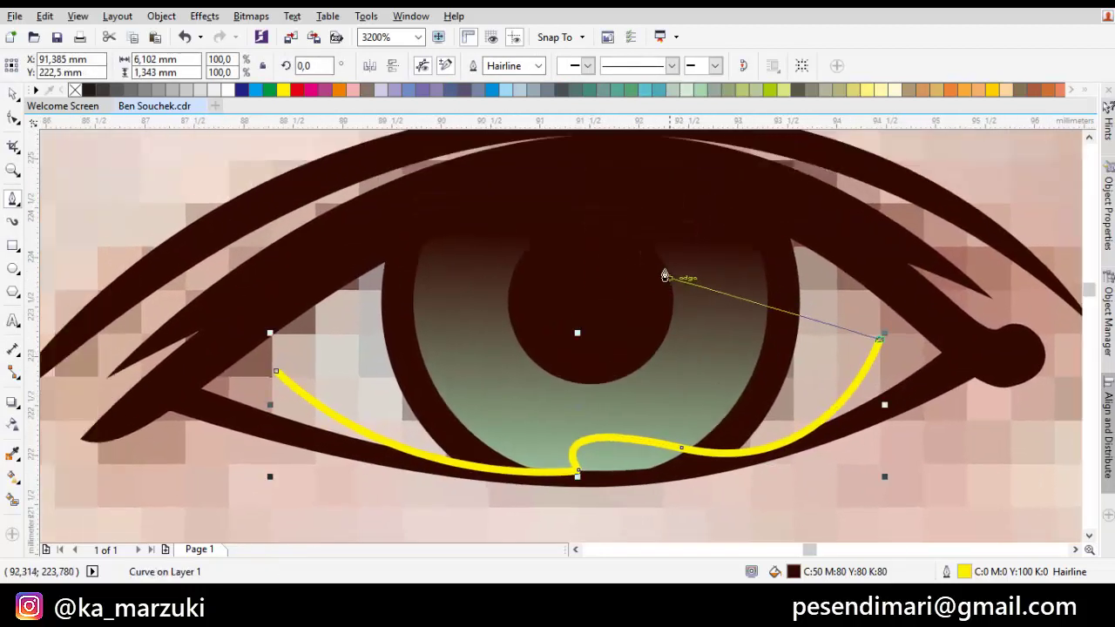
pyautogui.moveTo(657, 264); pyautogui.dragTo(530, 359)
pyautogui.moveTo(403, 317); pyautogui.dragTo(436, 329)
pyautogui.moveTo(310, 381); pyautogui.dragTo(435, 181)
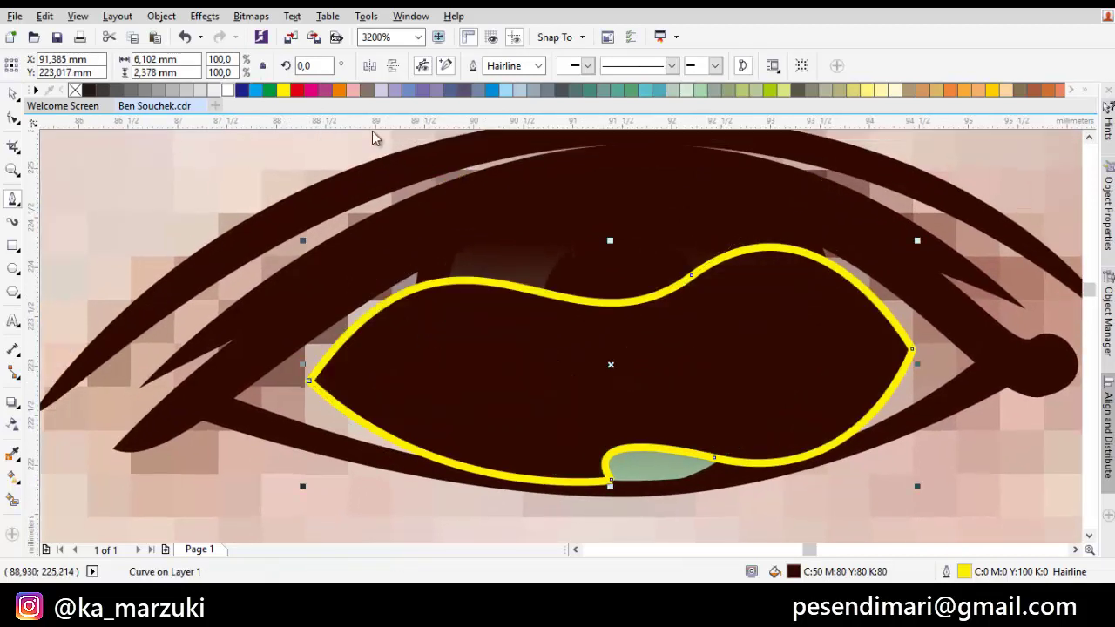
# - Fill the eye-white shape with white and order it directly in front of the photo, behind the iris and lashes
pyautogui.click(229, 90)
pyautogui.moveTo(639, 311); pyautogui.dragTo(494, 209)
pyautogui.rightClick(564, 235)
pyautogui.moveTo(734, 406)
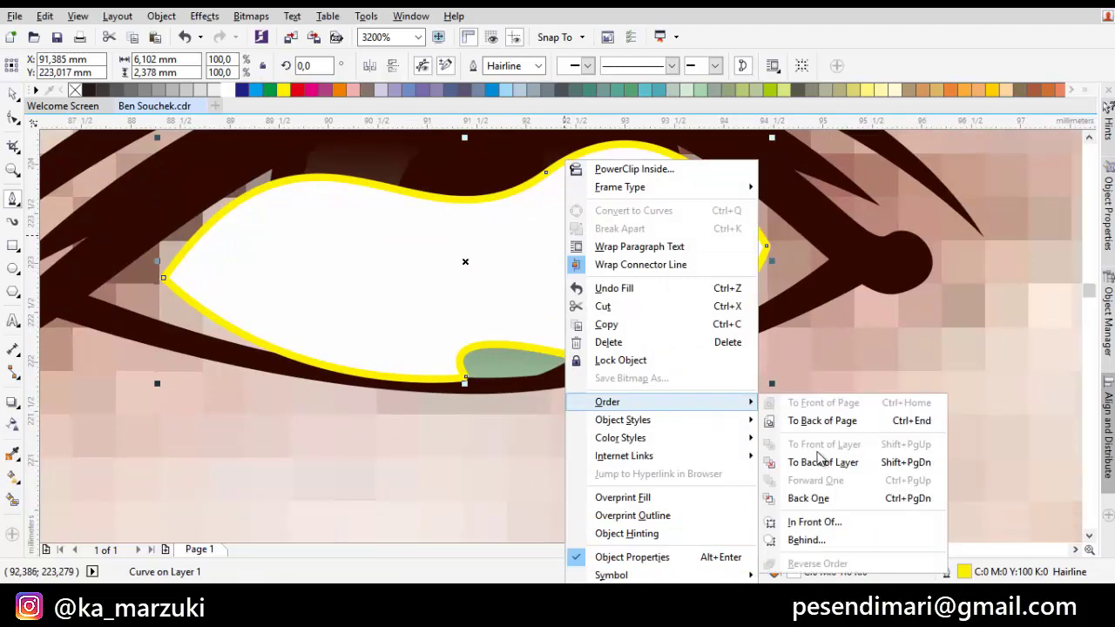
pyautogui.click(814, 522)
pyautogui.click(779, 325)
# - Draw a larger closed shape around the eye white, about 7.5 by 2.7 mm, with its edges hidden under the lash lines
pyautogui.scroll(1, 775, 322)
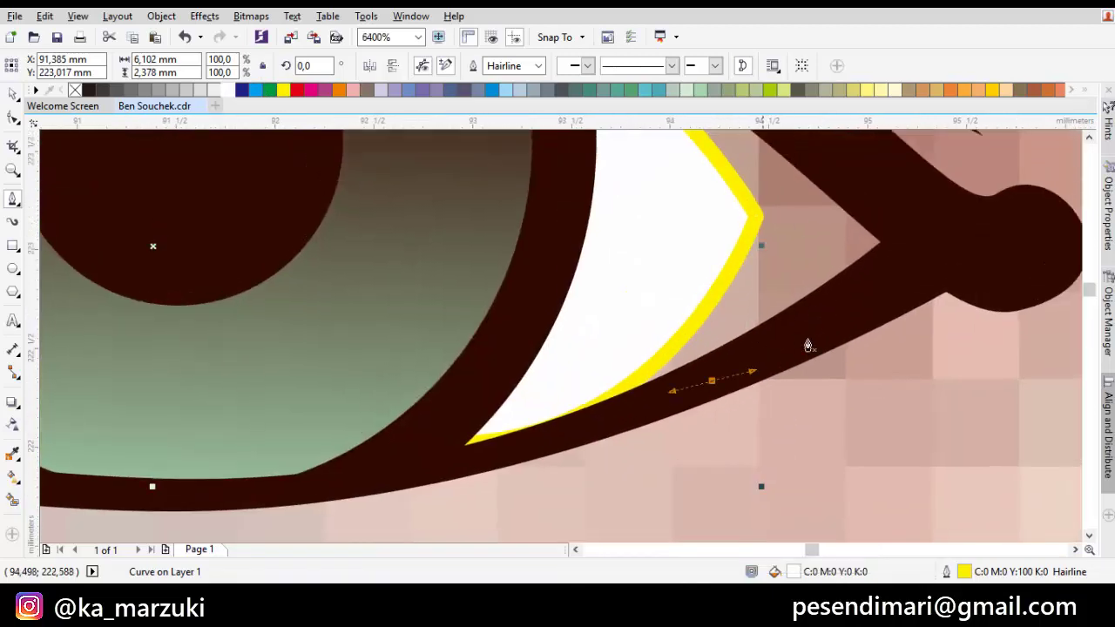
pyautogui.moveTo(808, 345); pyautogui.dragTo(816, 333)
pyautogui.moveTo(802, 209); pyautogui.dragTo(791, 371)
pyautogui.click(812, 296)
pyautogui.scroll(-1, 784, 296)
pyautogui.moveTo(591, 238); pyautogui.dragTo(548, 332)
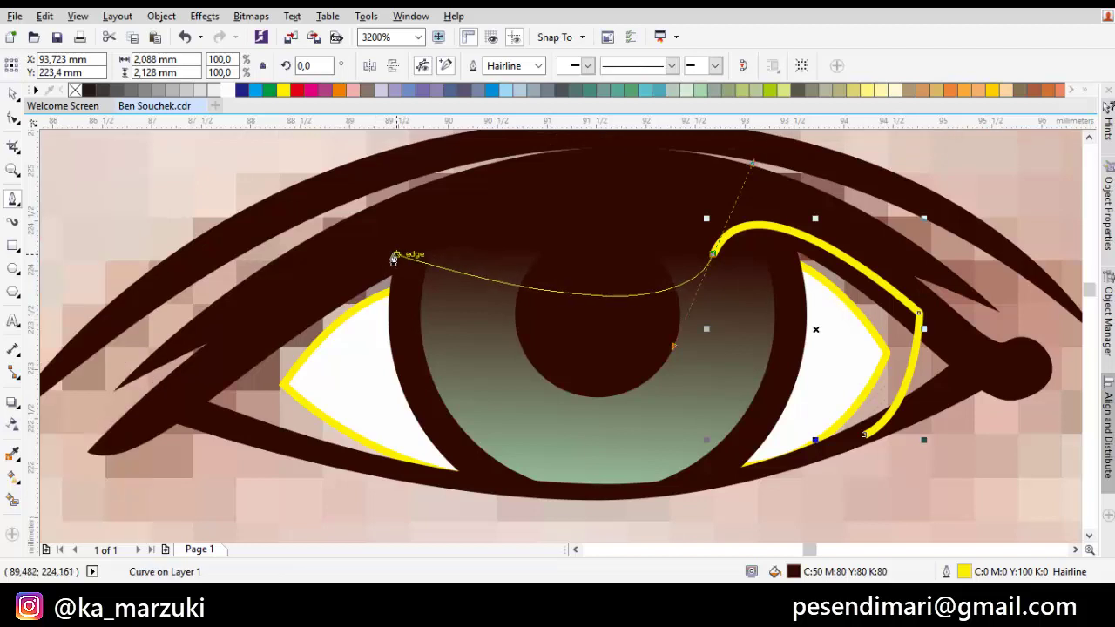
pyautogui.moveTo(391, 253); pyautogui.dragTo(253, 318)
pyautogui.click(181, 407)
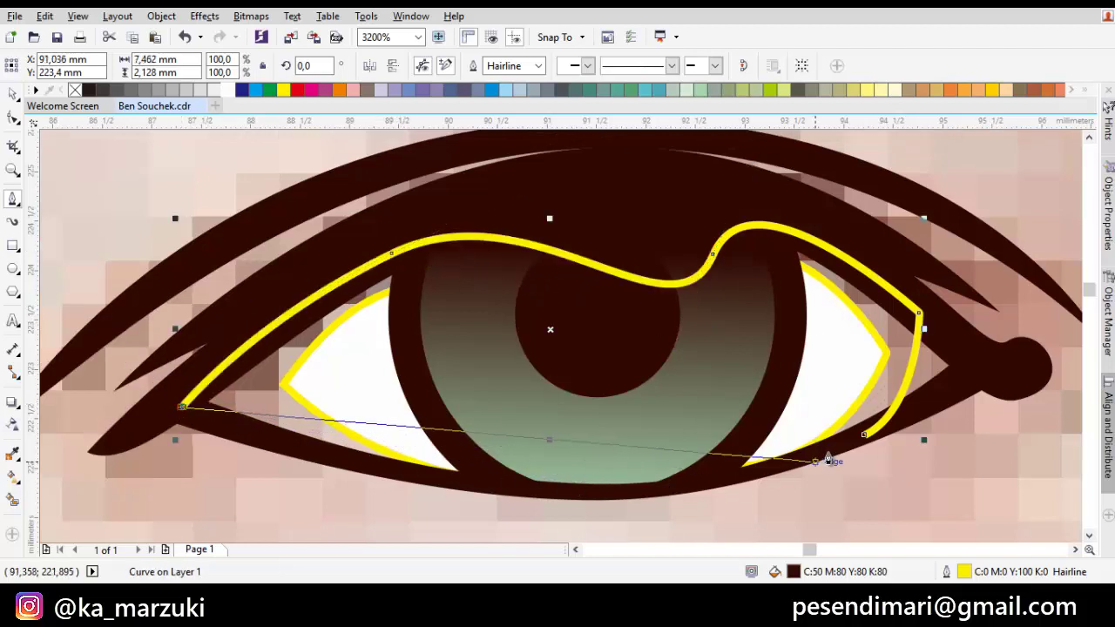
pyautogui.moveTo(862, 434); pyautogui.dragTo(500, 519)
# - Fill the larger eye shape with 30% black gray and order it in front of the photo, behind the white
pyautogui.click(195, 90)
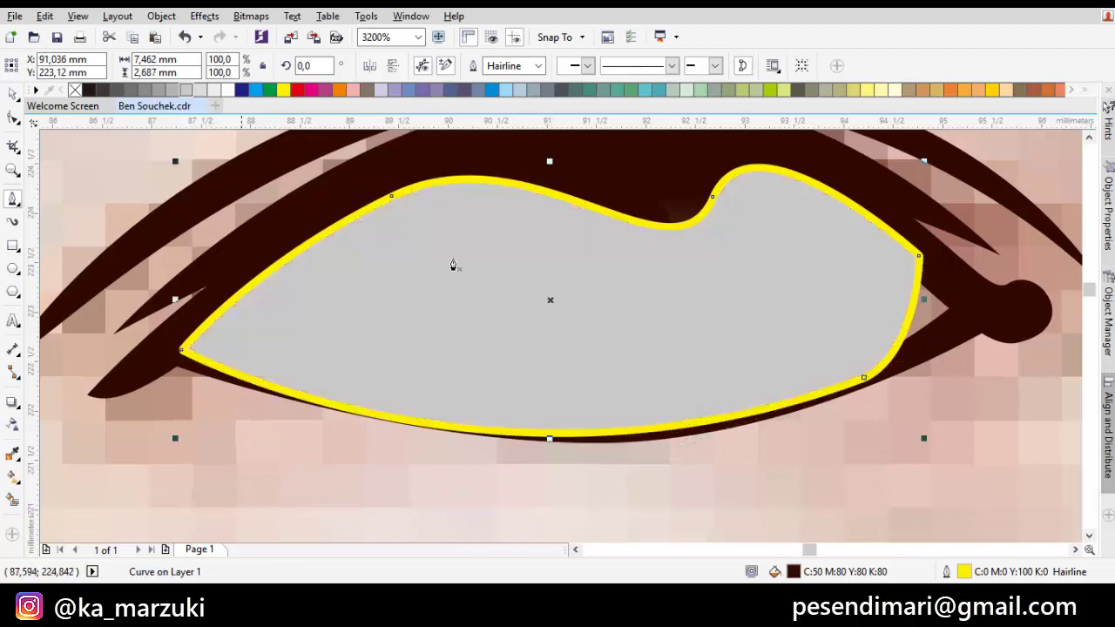
pyautogui.rightClick(503, 261)
pyautogui.moveTo(607, 409)
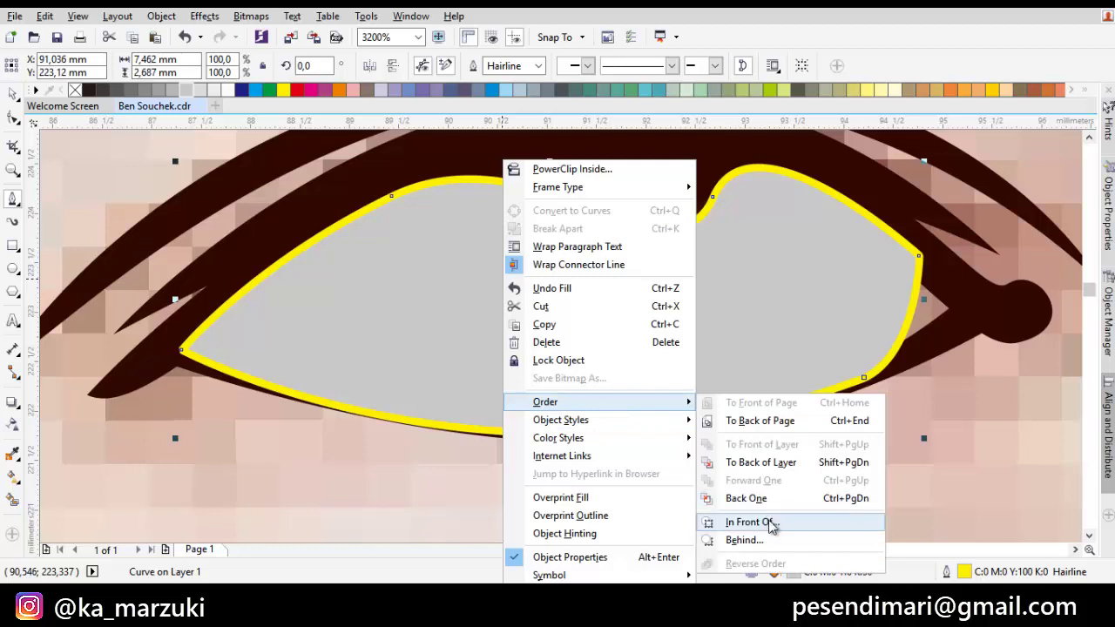
pyautogui.click(766, 525)
# - Draw a closed triangle about 1.3 by 1.6 mm over the inner eye corner beside the tear duct
pyautogui.scroll(-1, 828, 401)
pyautogui.scroll(1, 912, 378)
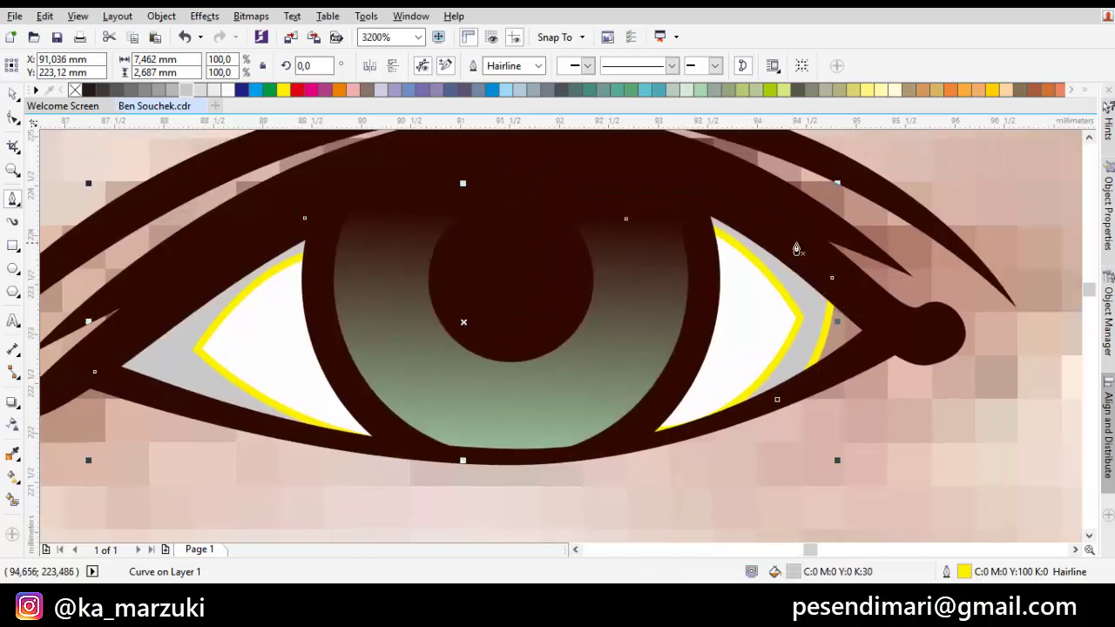
pyautogui.moveTo(796, 243); pyautogui.dragTo(878, 319)
pyautogui.click(888, 338)
pyautogui.click(888, 339)
pyautogui.click(763, 398)
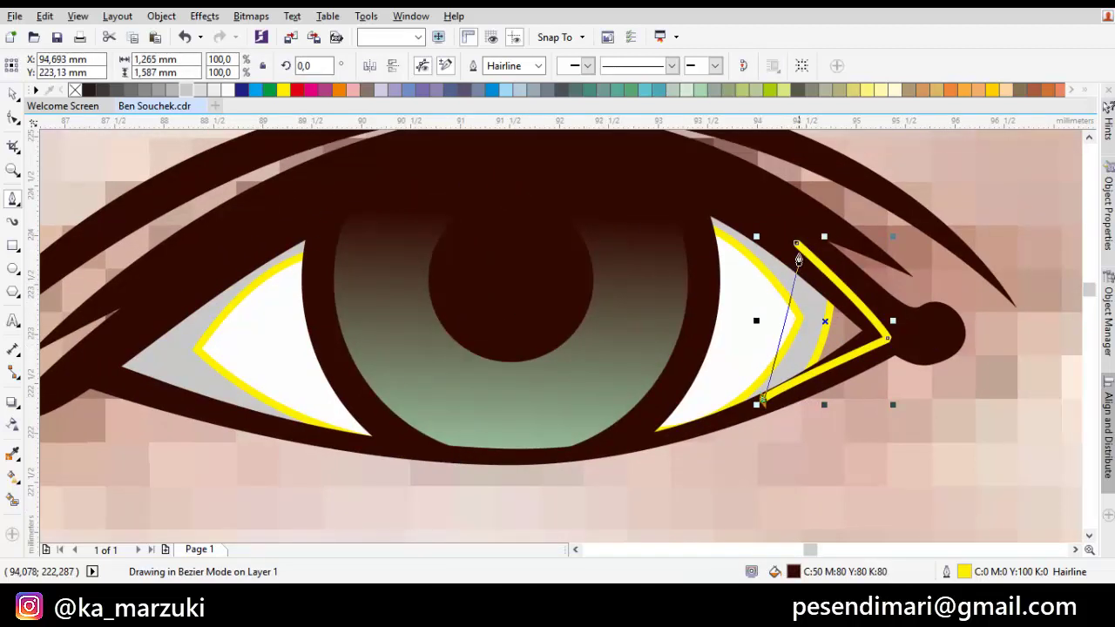
pyautogui.click(796, 243)
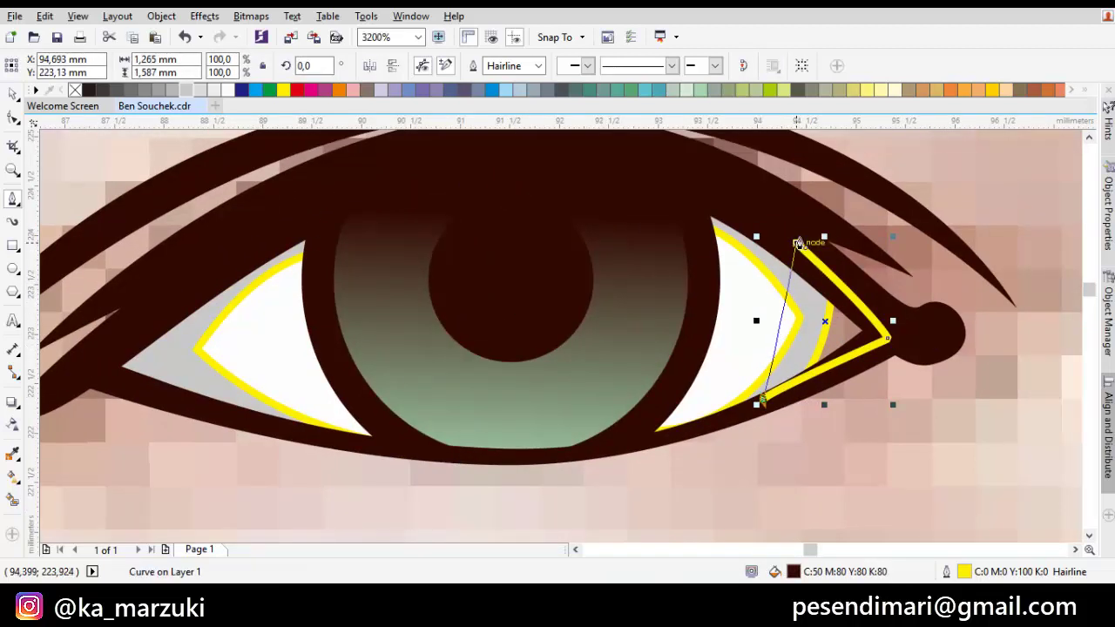
# - Fill the inner corner triangle with red, C:0 M:100 Y:100 K:0, and order it directly in front of the photo
pyautogui.click(297, 91)
pyautogui.rightClick(829, 311)
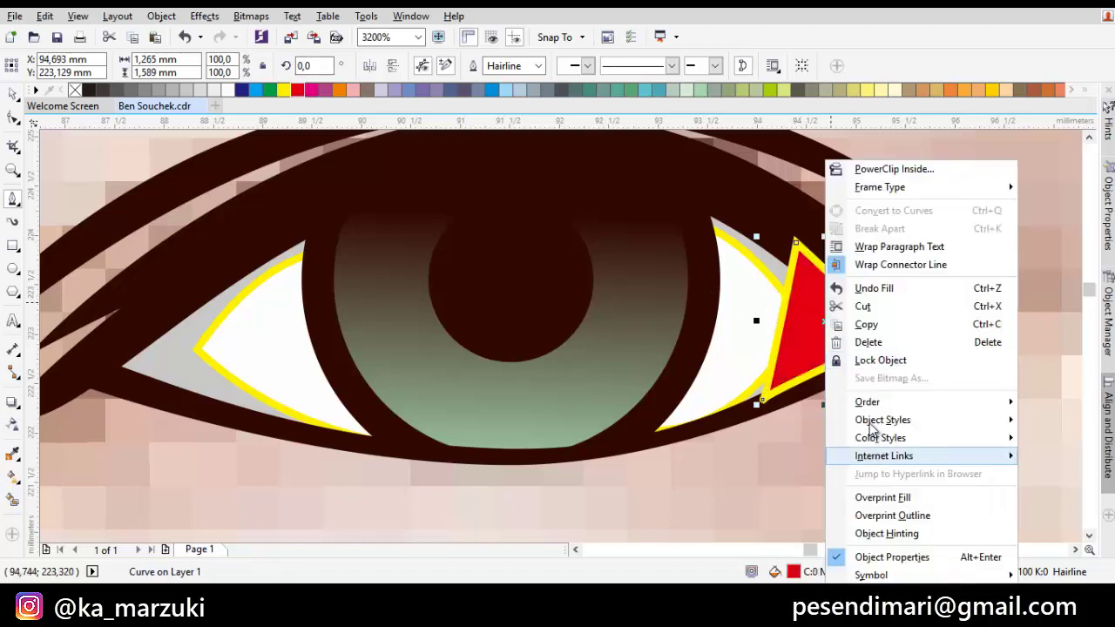
pyautogui.moveTo(869, 403)
pyautogui.click(736, 523)
pyautogui.click(767, 494)
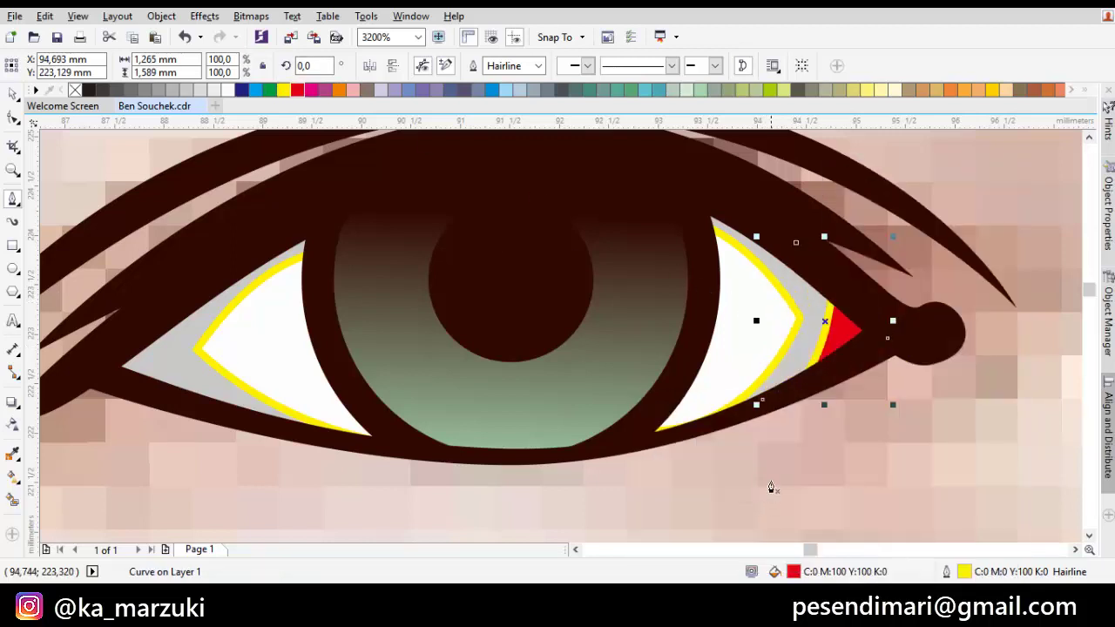
# - Remove the yellow outlines from the white, gray and red eye shapes
pyautogui.press('space')
pyautogui.scroll(-1, 739, 461)
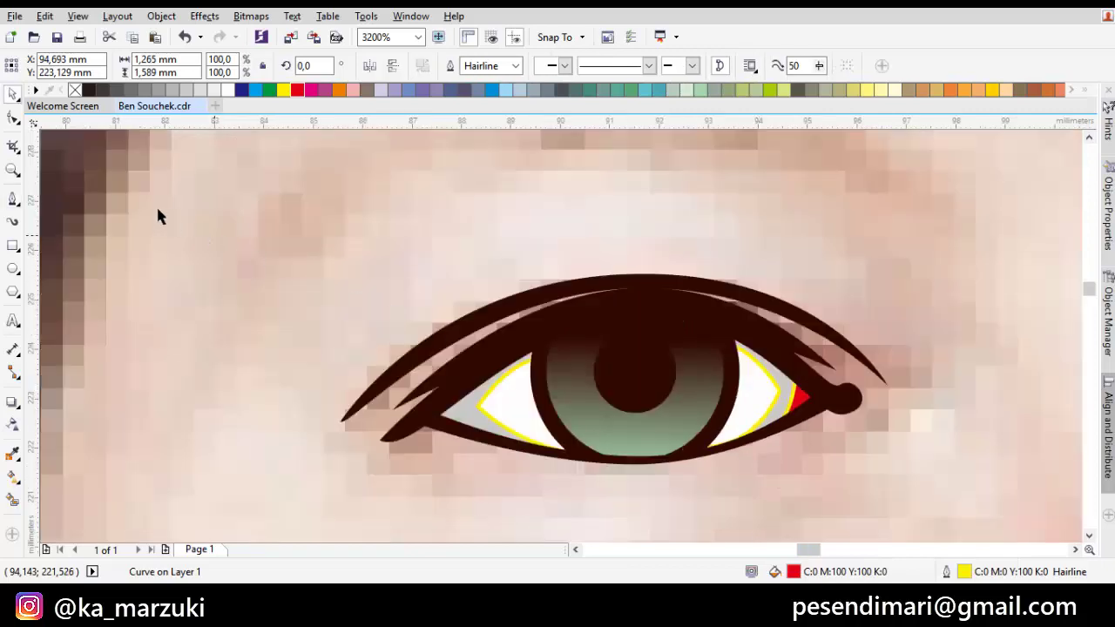
pyautogui.rightClick(76, 92)
pyautogui.scroll(-2, 740, 362)
pyautogui.moveTo(787, 378); pyautogui.dragTo(742, 422)
pyautogui.press('Escape')
# - Start the eyebrow outline at its inner end with a rounded edge and a zigzag of pointed hair strokes
pyautogui.scroll(1, 734, 372)
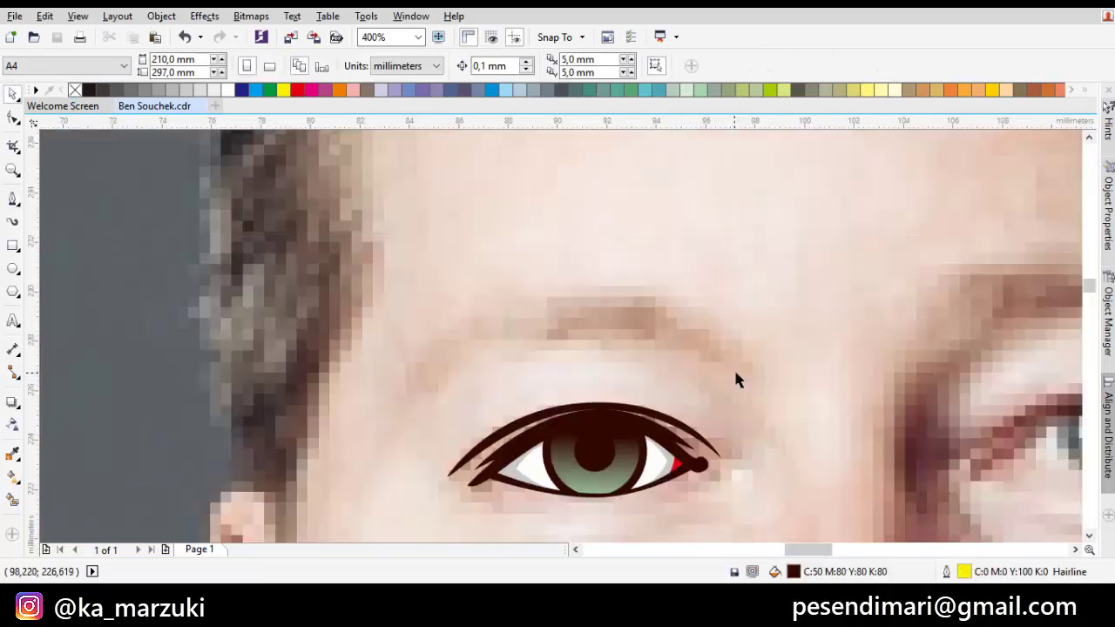
pyautogui.scroll(1, 684, 374)
pyautogui.moveTo(734, 373); pyautogui.dragTo(781, 396)
pyautogui.press('space')
pyautogui.scroll(1, 741, 359)
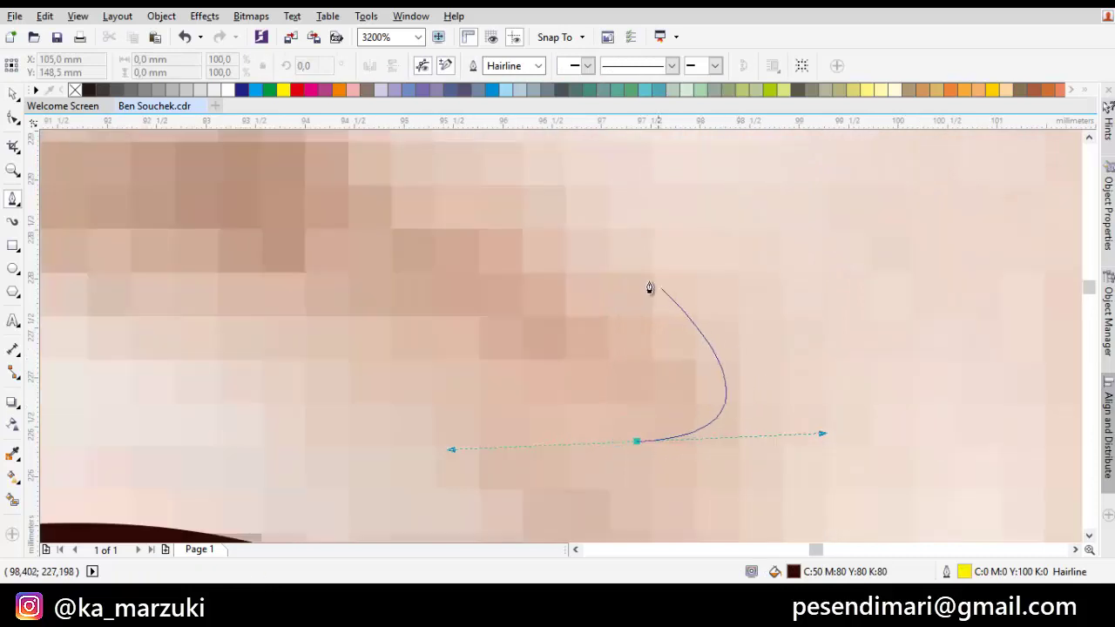
pyautogui.click(647, 280)
pyautogui.click(689, 404)
pyautogui.click(627, 284)
pyautogui.click(655, 414)
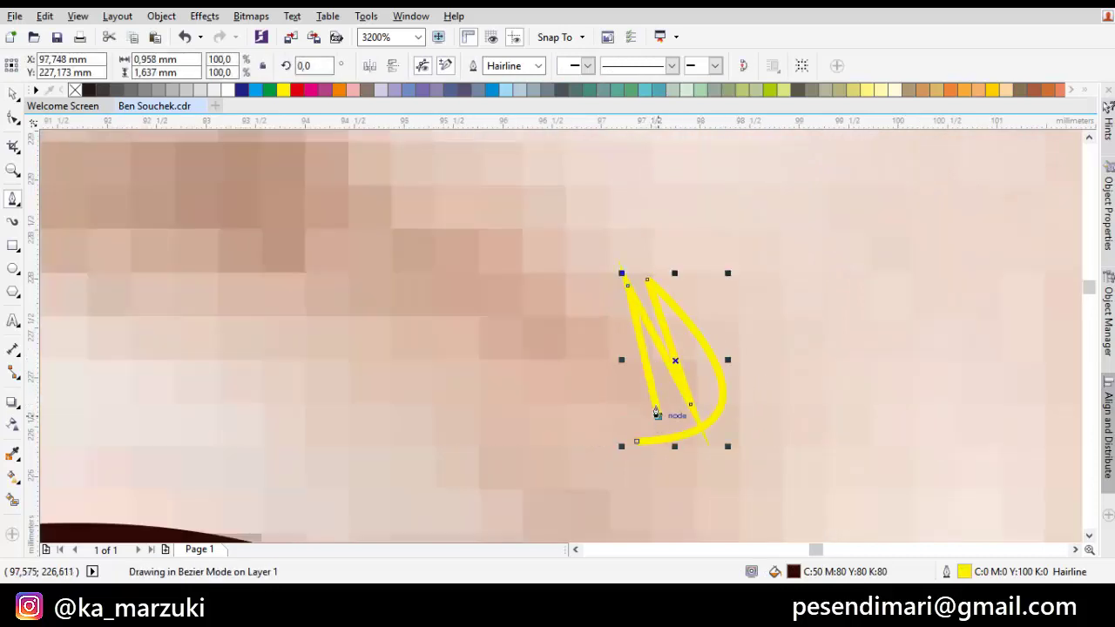
# - Continue the eyebrow's upper edge as a long arch to the outer end, adding a short pointed notch
pyautogui.scroll(-1, 656, 414)
pyautogui.hscroll(-3, 575, 304)
pyautogui.moveTo(596, 302); pyautogui.dragTo(372, 297)
pyautogui.hscroll(-3, 517, 345)
pyautogui.scroll(-1, 518, 345)
pyautogui.click(513, 344)
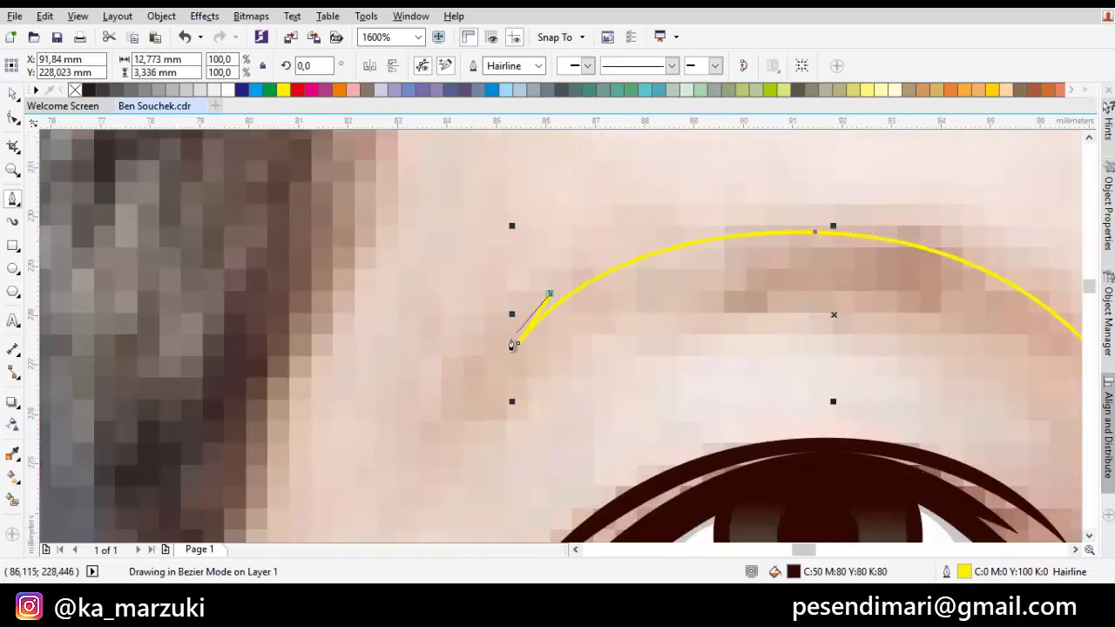
# - Undo the last outer brow points and redraw them with a larger notch and a rounded end curving downward
pyautogui.hotkey('ctrl', 'z')
pyautogui.moveTo(539, 340); pyautogui.dragTo(622, 249)
pyautogui.hotkey('ctrl', 'z')
pyautogui.scroll(1, 539, 317)
pyautogui.click(566, 240)
pyautogui.scroll(-1, 622, 250)
pyautogui.moveTo(591, 298); pyautogui.dragTo(570, 324)
pyautogui.press('space')
pyautogui.click(596, 341)
pyautogui.moveTo(646, 317); pyautogui.dragTo(625, 339)
pyautogui.scroll(1, 625, 338)
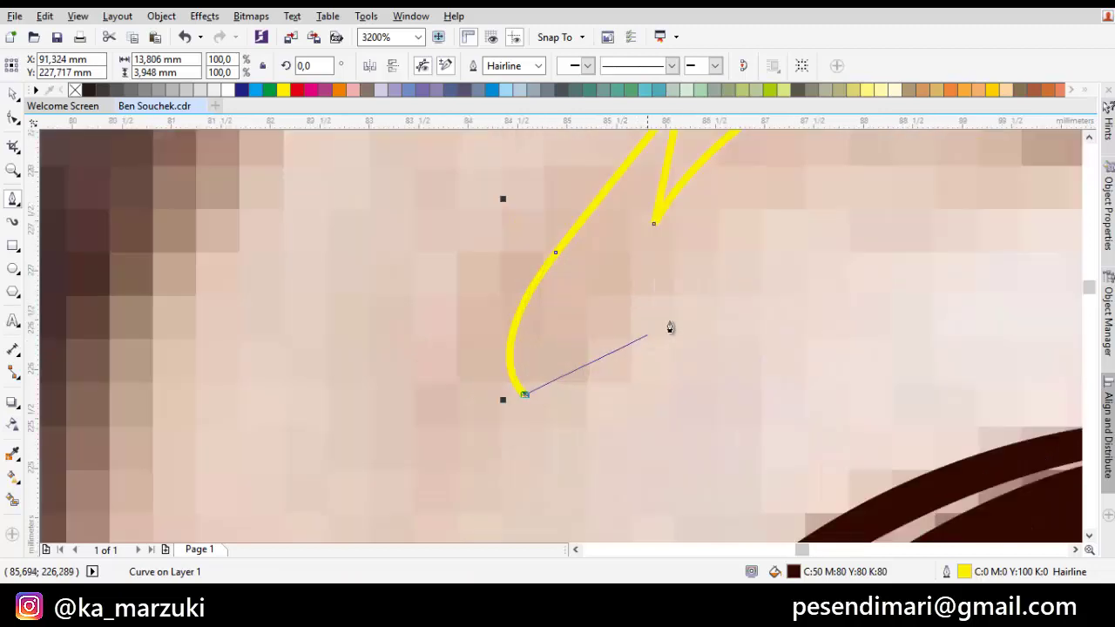
# - Add a zigzag of long pointed hair strokes along the underside of the eyebrow's outer end
pyautogui.click(648, 332)
pyautogui.click(753, 279)
pyautogui.click(595, 335)
pyautogui.click(862, 202)
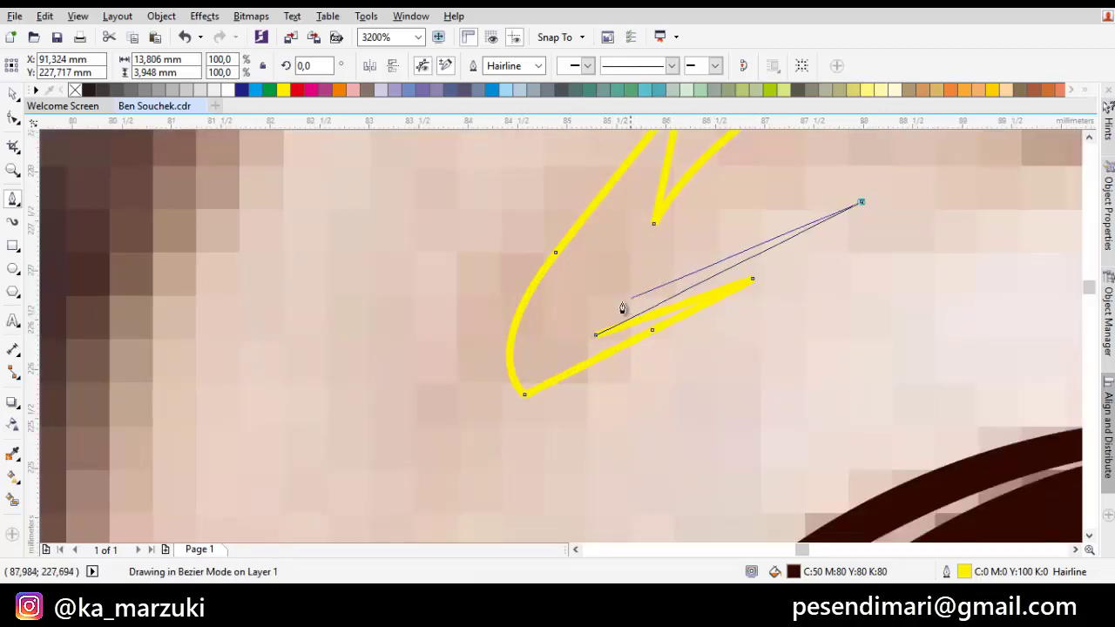
pyautogui.click(610, 304)
# - Draw the eyebrow's lower edge as a long arch from the outer hair strokes, with a curve handle sloping down toward the inner end
pyautogui.scroll(-1, 984, 249)
pyautogui.moveTo(722, 308); pyautogui.dragTo(918, 385)
pyautogui.moveTo(918, 384); pyautogui.dragTo(693, 301)
pyautogui.scroll(1, 695, 297)
pyautogui.scroll(-1, 606, 297)
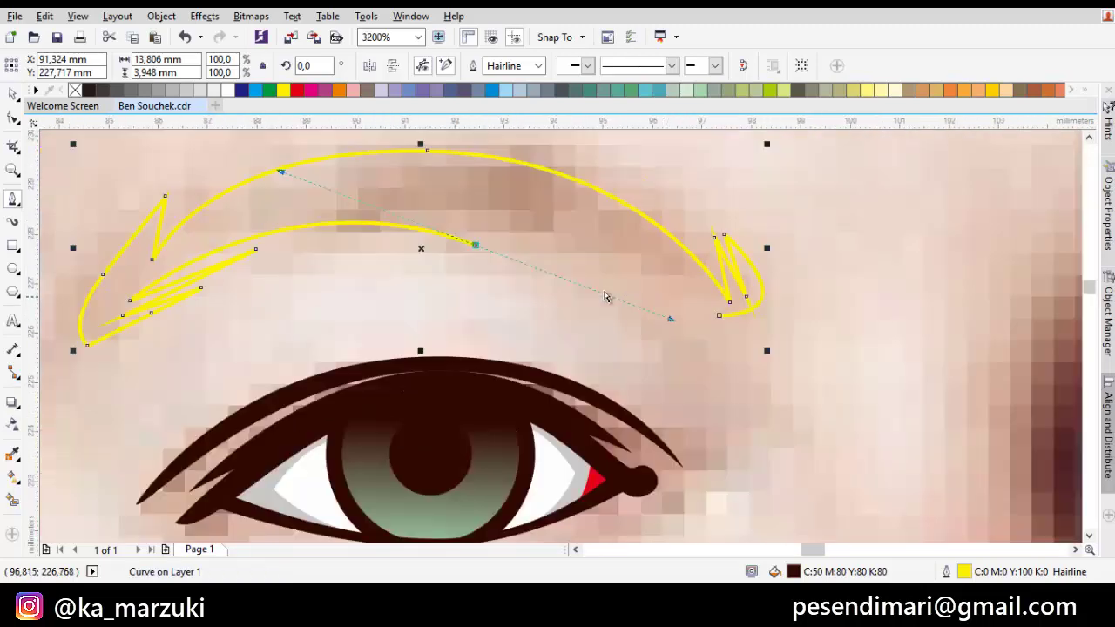
pyautogui.moveTo(470, 237); pyautogui.dragTo(696, 309)
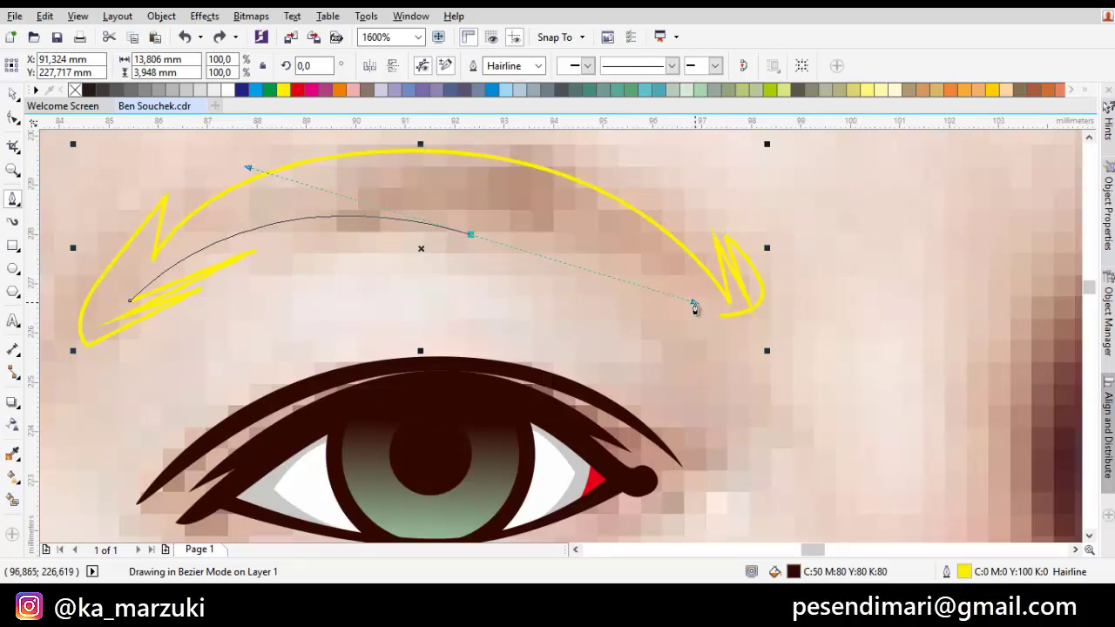
# - Bring the lower edge to the eyebrow's inner end, add a short pointed notch, and close the outline
pyautogui.scroll(1, 697, 305)
pyautogui.click(731, 303)
pyautogui.click(643, 232)
pyautogui.hscroll(-1, 741, 302)
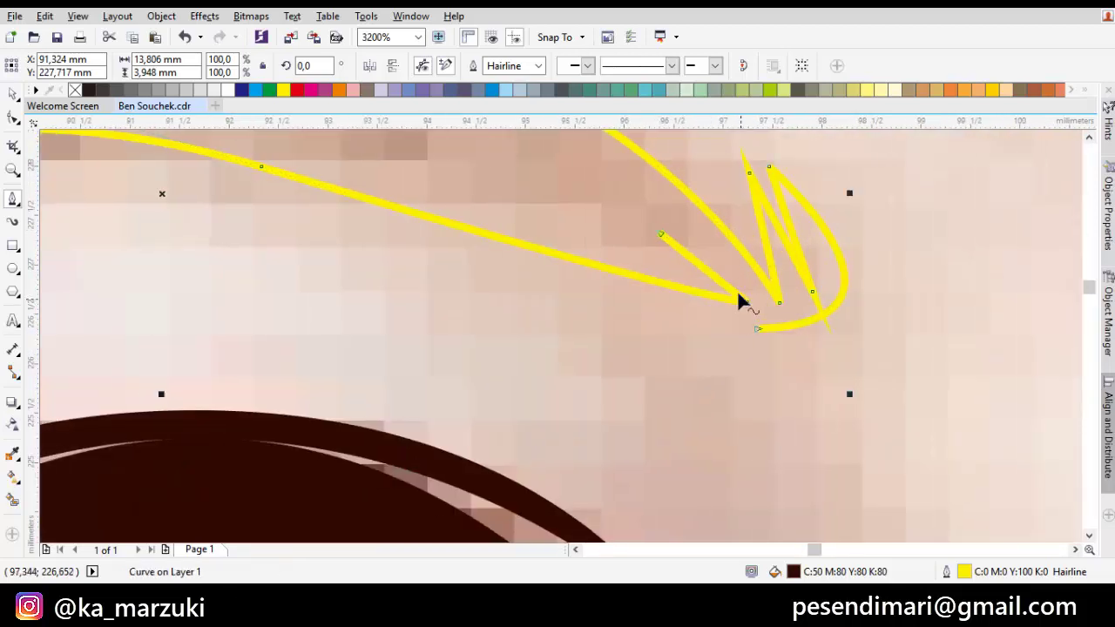
pyautogui.moveTo(763, 256); pyautogui.dragTo(820, 254)
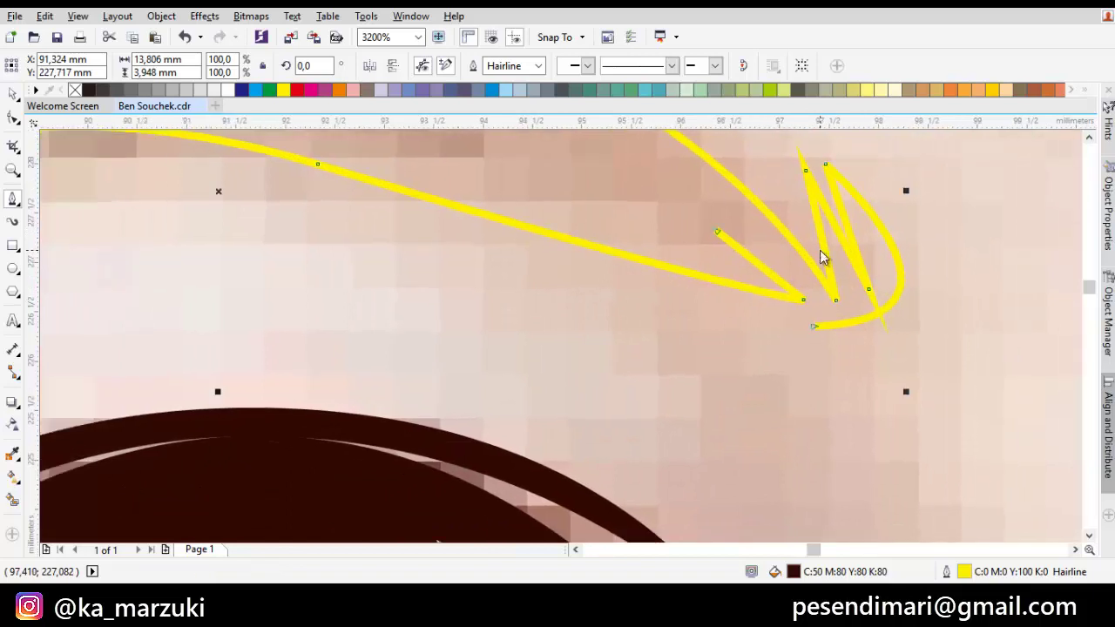
pyautogui.hotkey('ctrl', 'z')
pyautogui.click(756, 236)
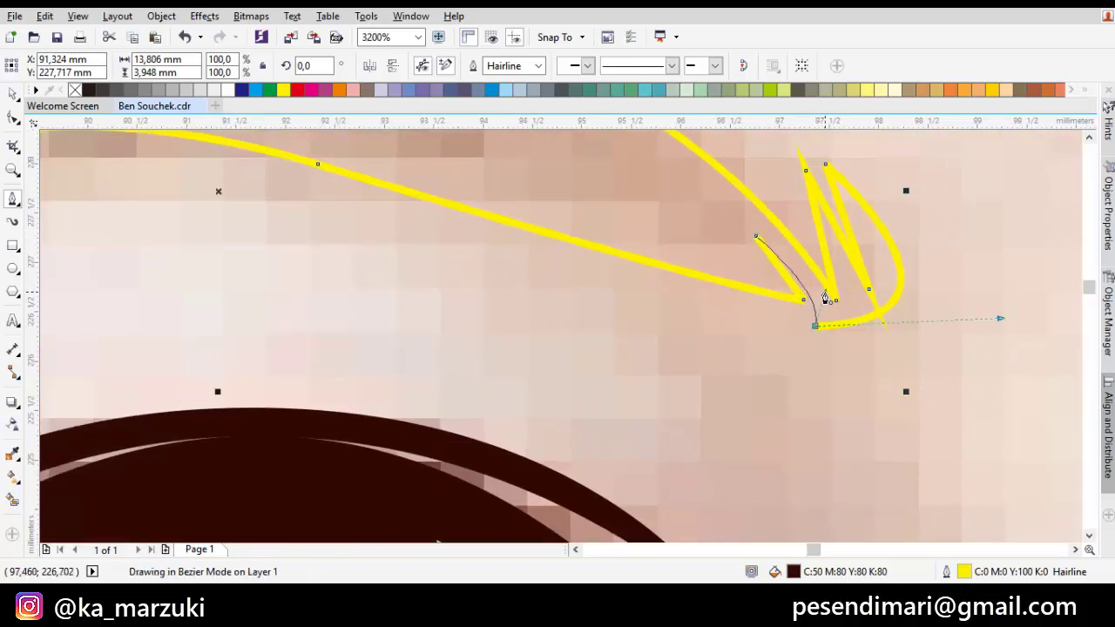
pyautogui.click(826, 299)
pyautogui.scroll(-2, 823, 296)
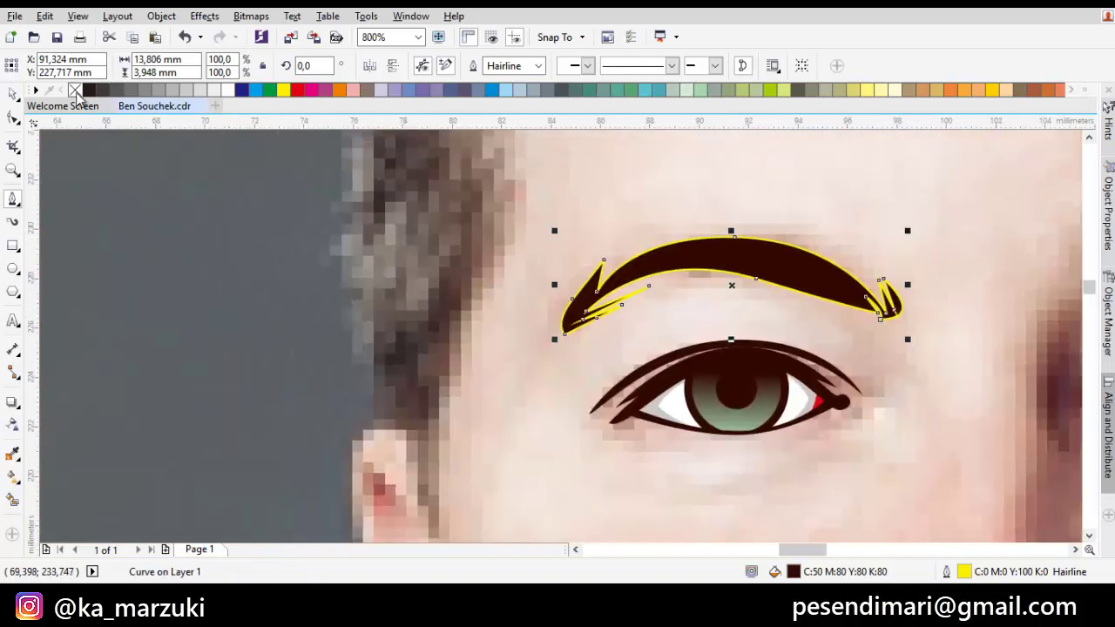
# - Remove the eyebrow's yellow outline and delete the extra node in the middle of its lower edge
pyautogui.rightClick(75, 91)
pyautogui.press('F10')
pyautogui.scroll(1, 789, 276)
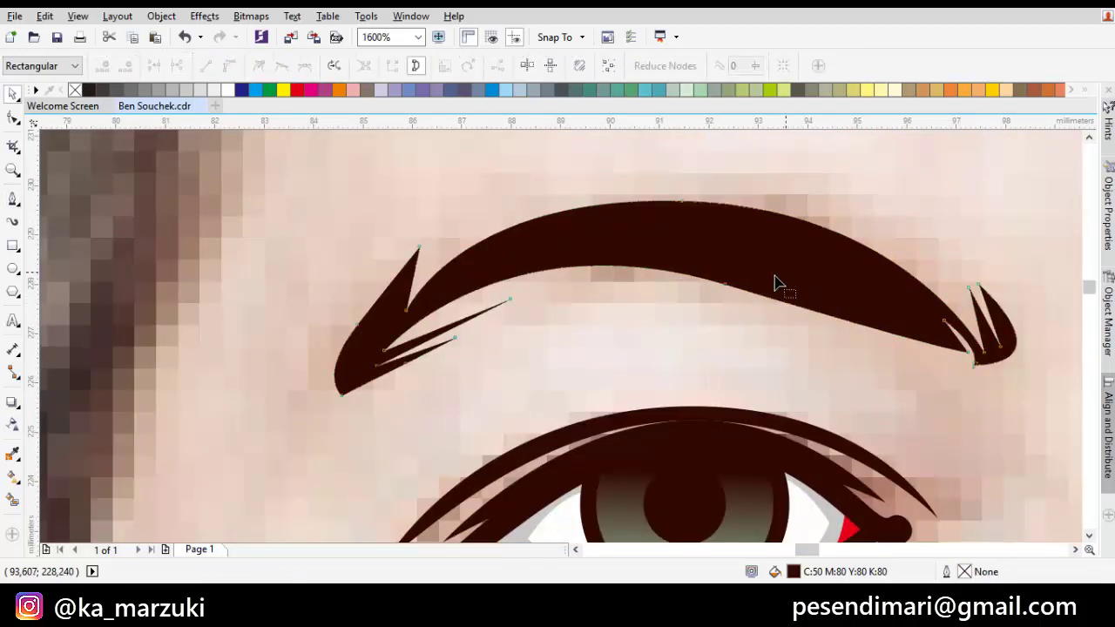
pyautogui.click(724, 288)
pyautogui.hscroll(-1, 727, 278)
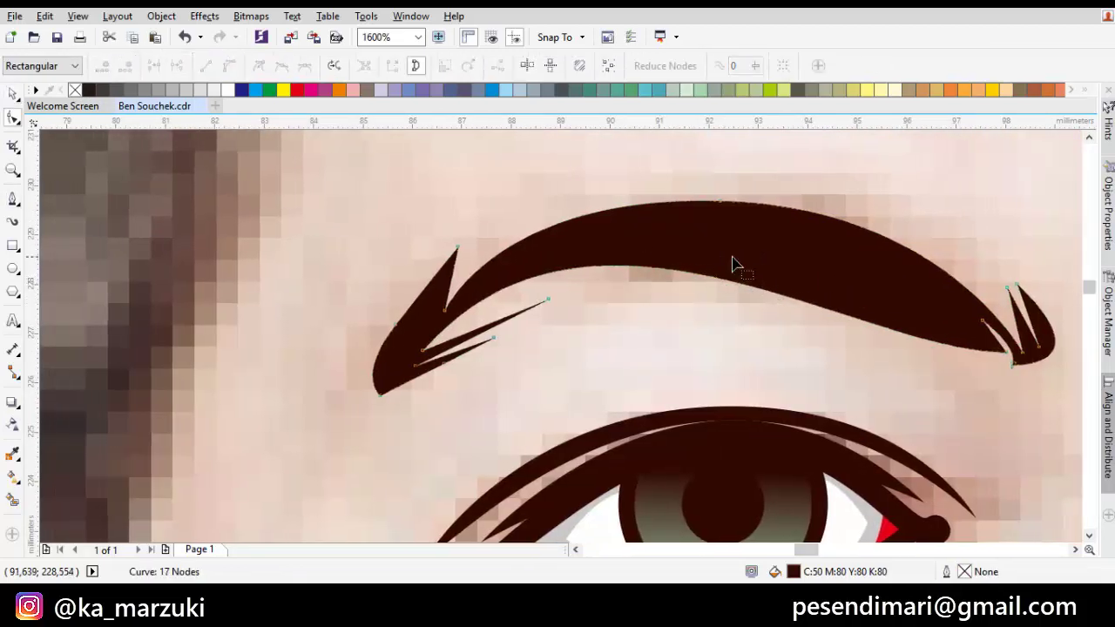
# - Delete the eyebrow's extra nodes at the top of the arch and on both edges of its outer end
pyautogui.rightClick(732, 248)
pyautogui.click(764, 317)
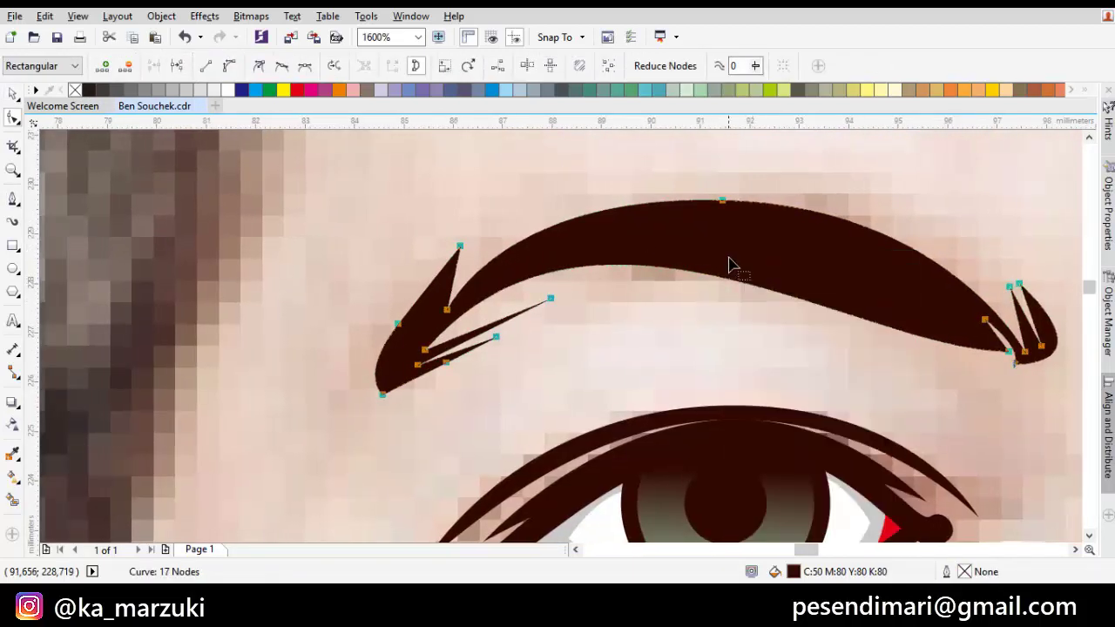
pyautogui.rightClick(728, 254)
pyautogui.click(771, 353)
pyautogui.click(731, 249)
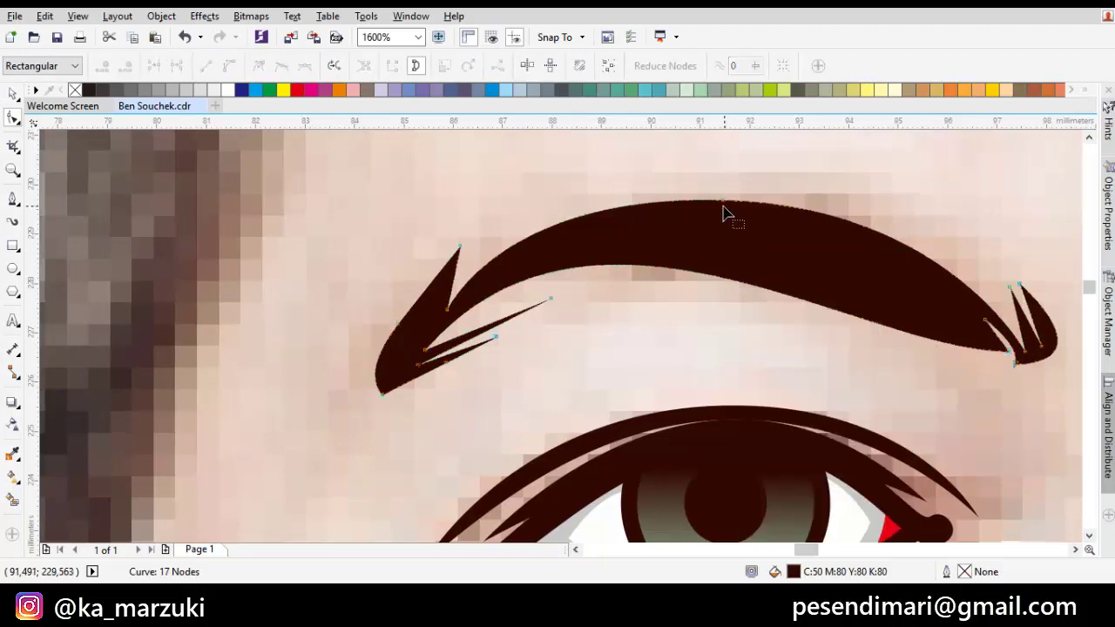
pyautogui.press('Delete')
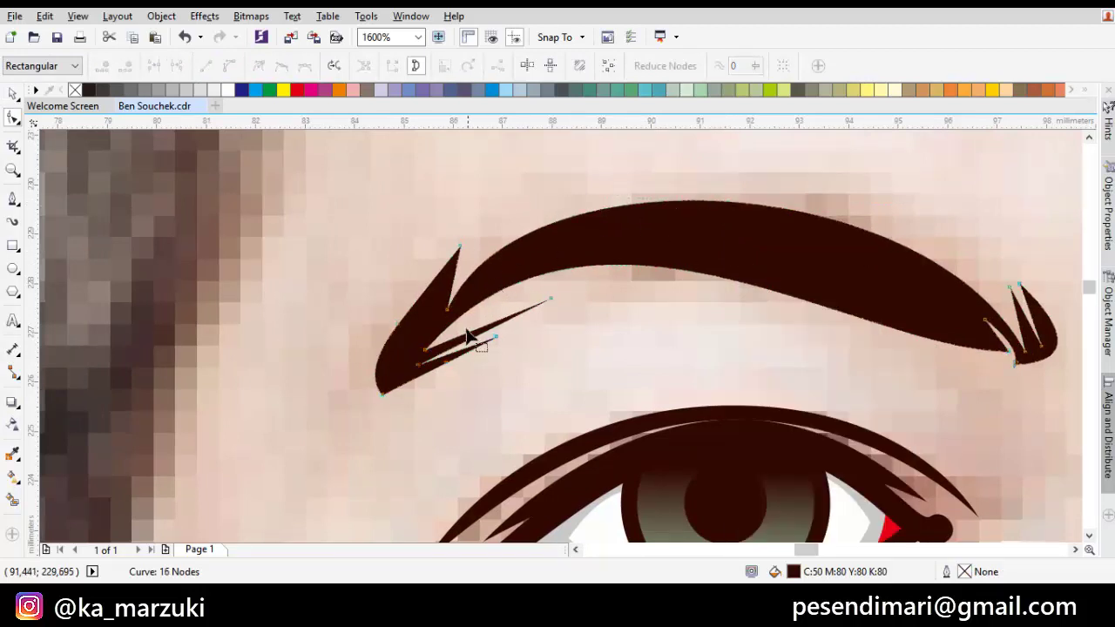
pyautogui.doubleClick(444, 364)
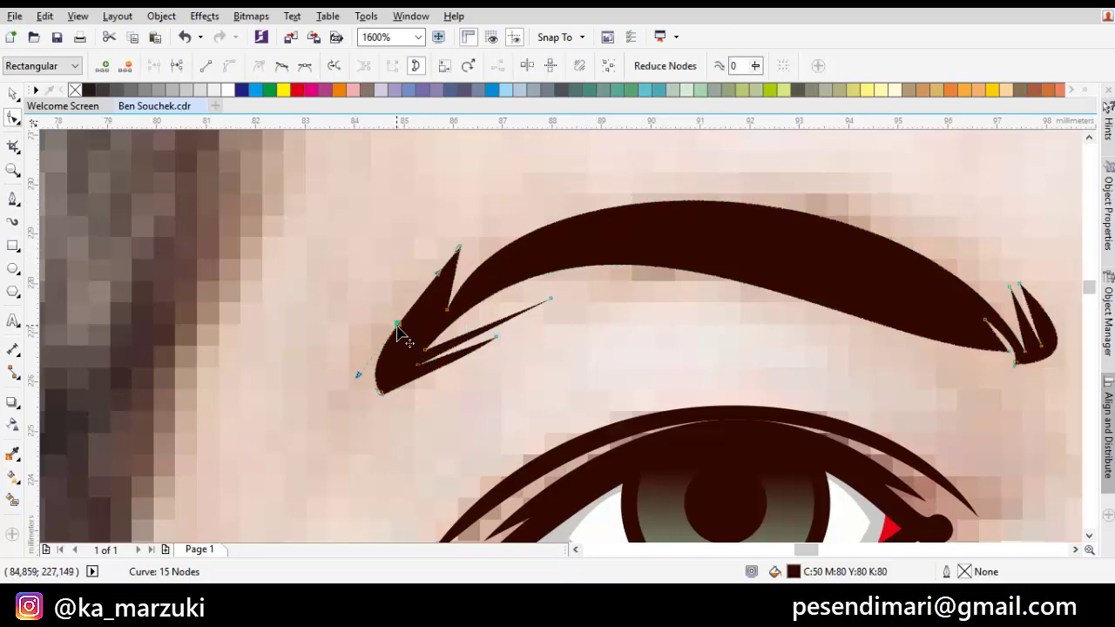
pyautogui.doubleClick(397, 324)
# - Adjust the curve at the eyebrow's outer tip so it ends in a sharper point, and deselect the shape
pyautogui.hotkey('ctrl', 'a')
pyautogui.rightClick(405, 348)
pyautogui.click(424, 394)
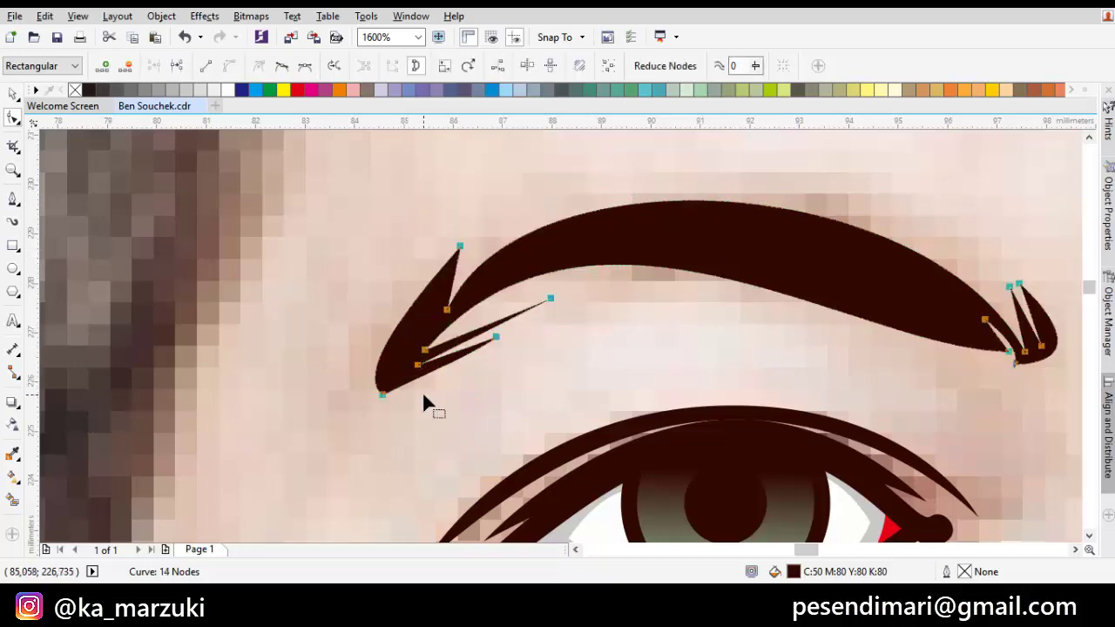
pyautogui.click(382, 394)
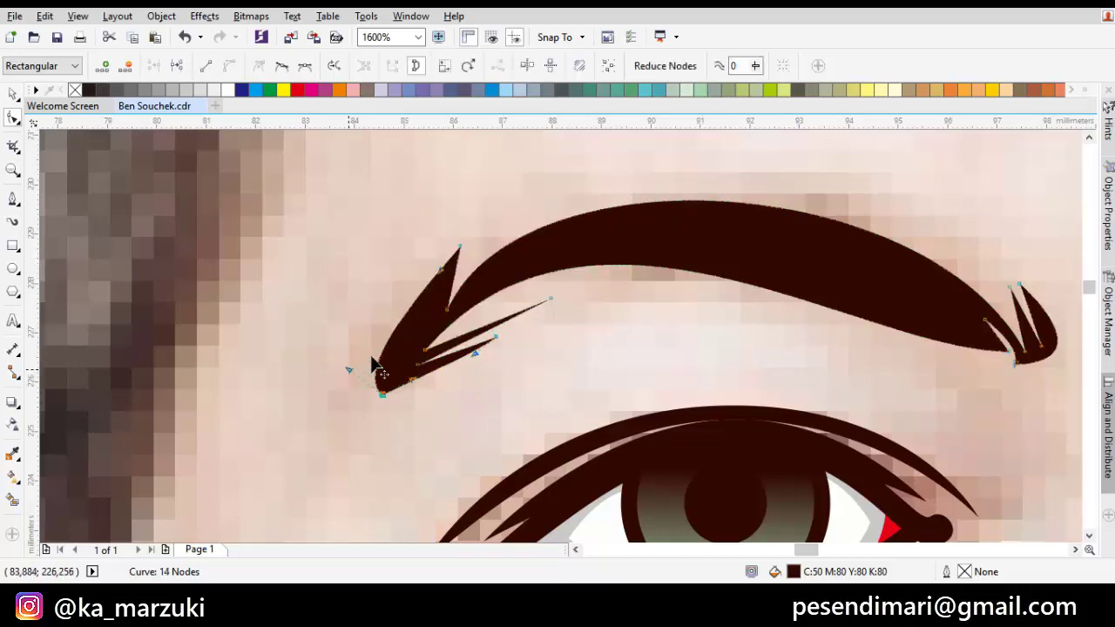
pyautogui.moveTo(349, 369); pyautogui.dragTo(391, 311)
pyautogui.hscroll(5, 876, 316)
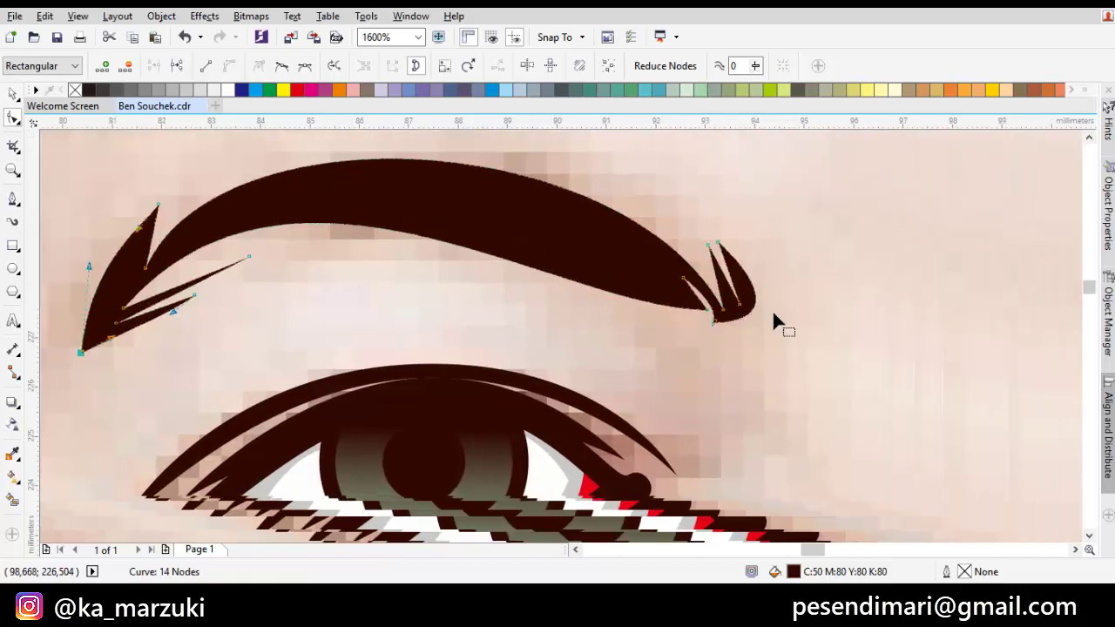
pyautogui.scroll(-2, 772, 310)
pyautogui.moveTo(807, 349); pyautogui.dragTo(732, 327)
pyautogui.press('space')
pyautogui.press('Escape')
# - Convert the pupil ellipse of the finished eye to curves
pyautogui.press('p')
pyautogui.moveTo(831, 322); pyautogui.dragTo(746, 324)
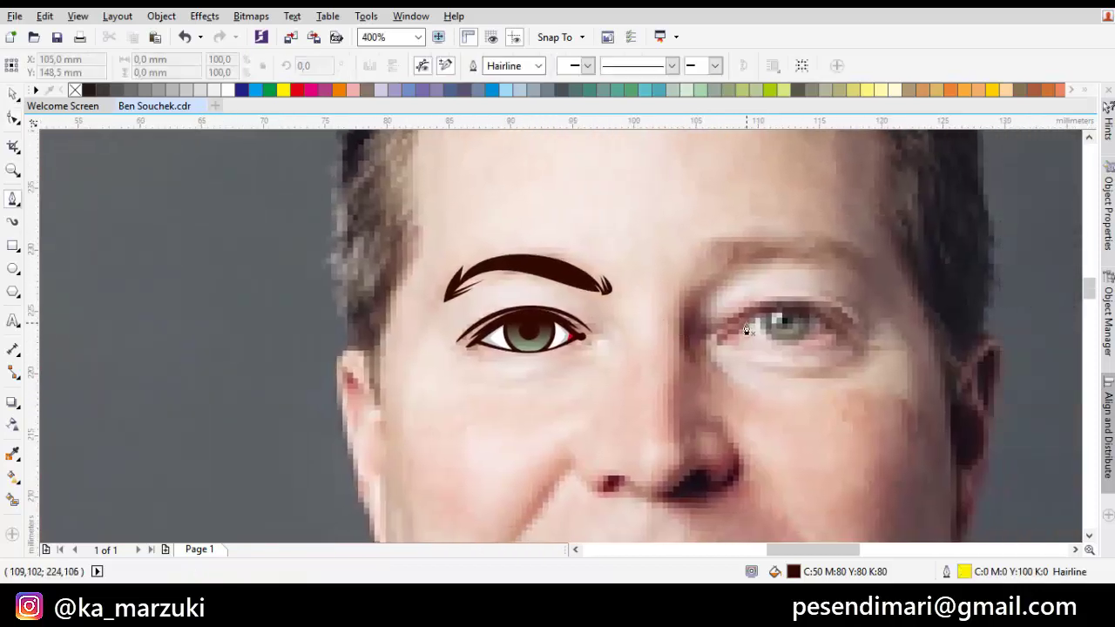
pyautogui.scroll(4, 570, 345)
pyautogui.press('space')
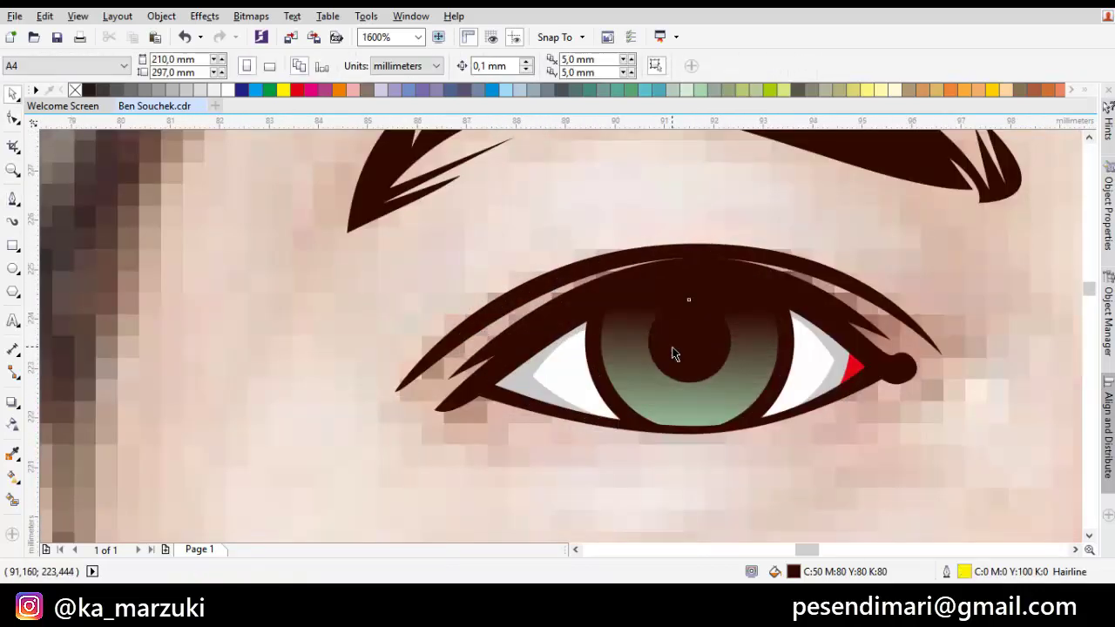
pyautogui.click(642, 366)
pyautogui.rightClick(677, 333)
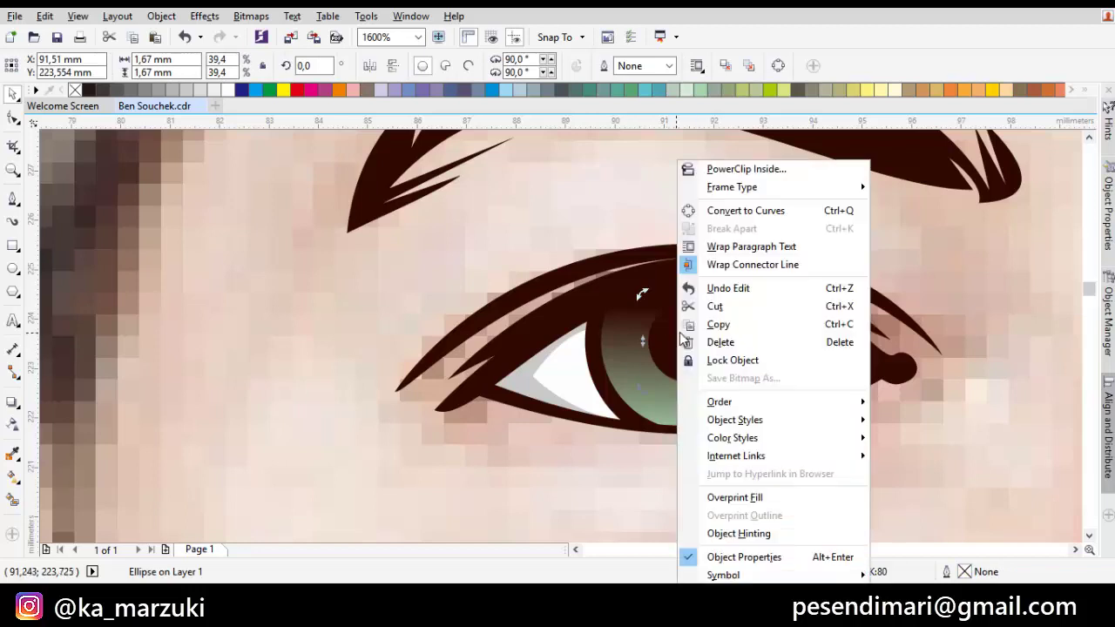
pyautogui.click(741, 214)
# - Select the finished eye's shapes without the red corner and lid crease, and place a mirrored copy over the other eye
pyautogui.press('F10')
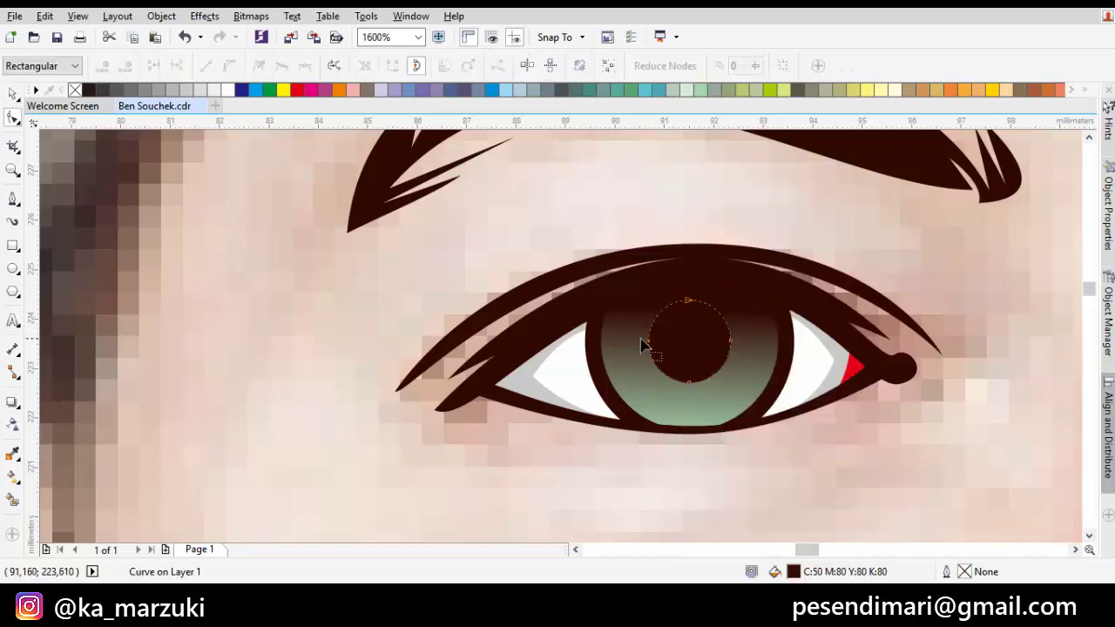
pyautogui.keyDown('shift'); pyautogui.click(596, 345); pyautogui.keyUp('shift')
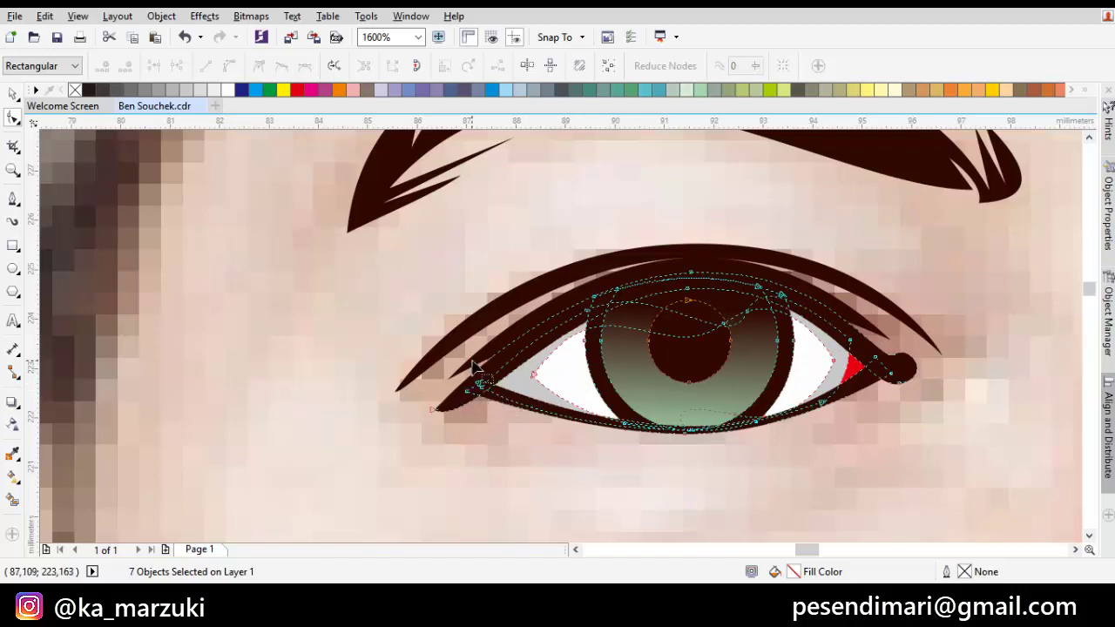
pyautogui.scroll(-2, 522, 366)
pyautogui.press('space')
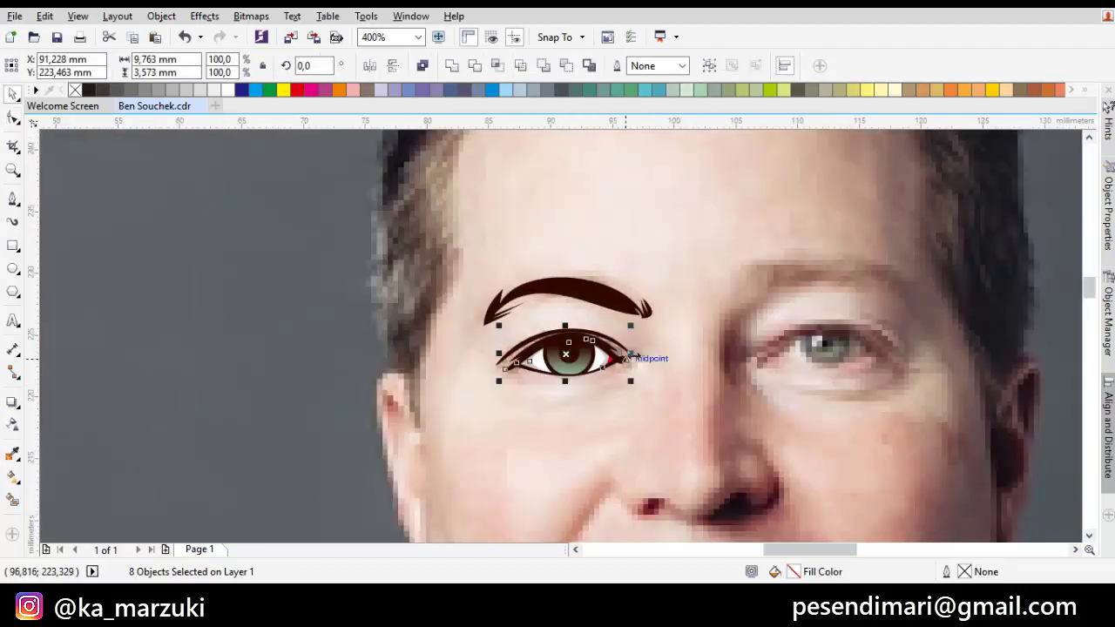
pyautogui.moveTo(632, 355); pyautogui.dragTo(786, 281)
# - Rotate the copied eye about 0.75 degrees counterclockwise to match the photo, and deselect it
pyautogui.scroll(2, 862, 409)
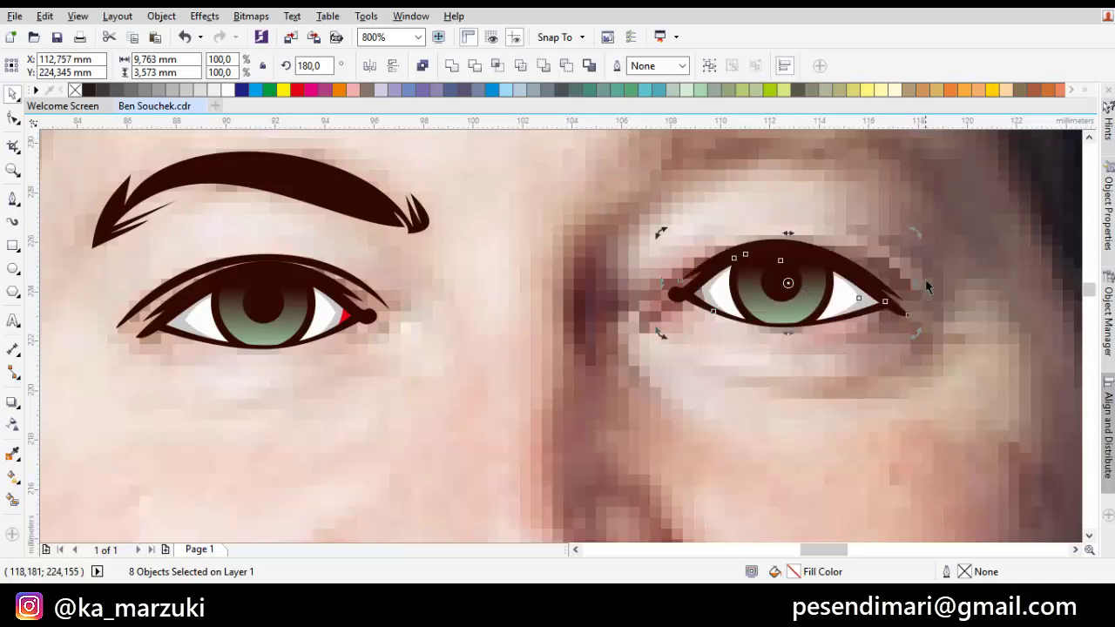
pyautogui.scroll(4, 925, 278)
pyautogui.scroll(-4, 860, 281)
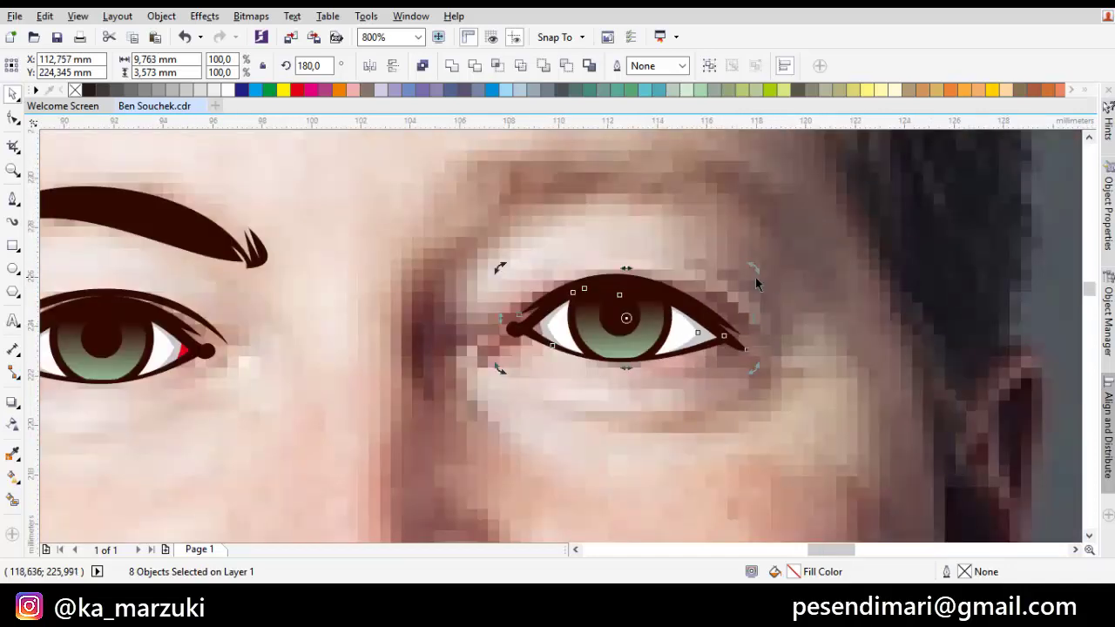
pyautogui.scroll(2, 755, 277)
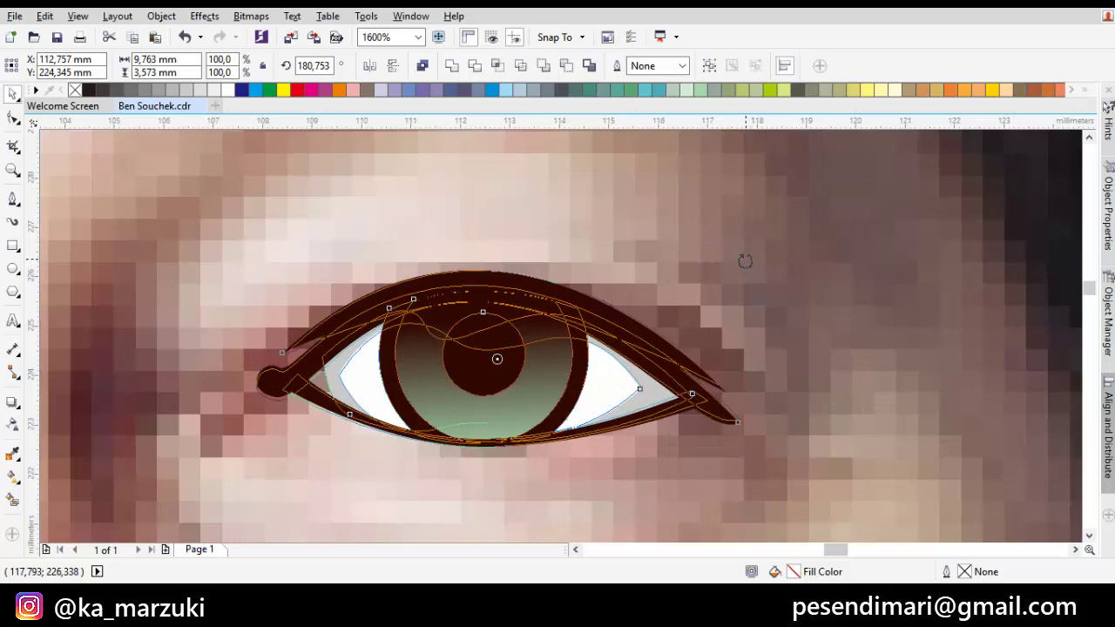
pyautogui.press('Escape')
pyautogui.scroll(-2, 747, 265)
pyautogui.moveTo(763, 327); pyautogui.dragTo(789, 327)
pyautogui.scroll(1, 749, 305)
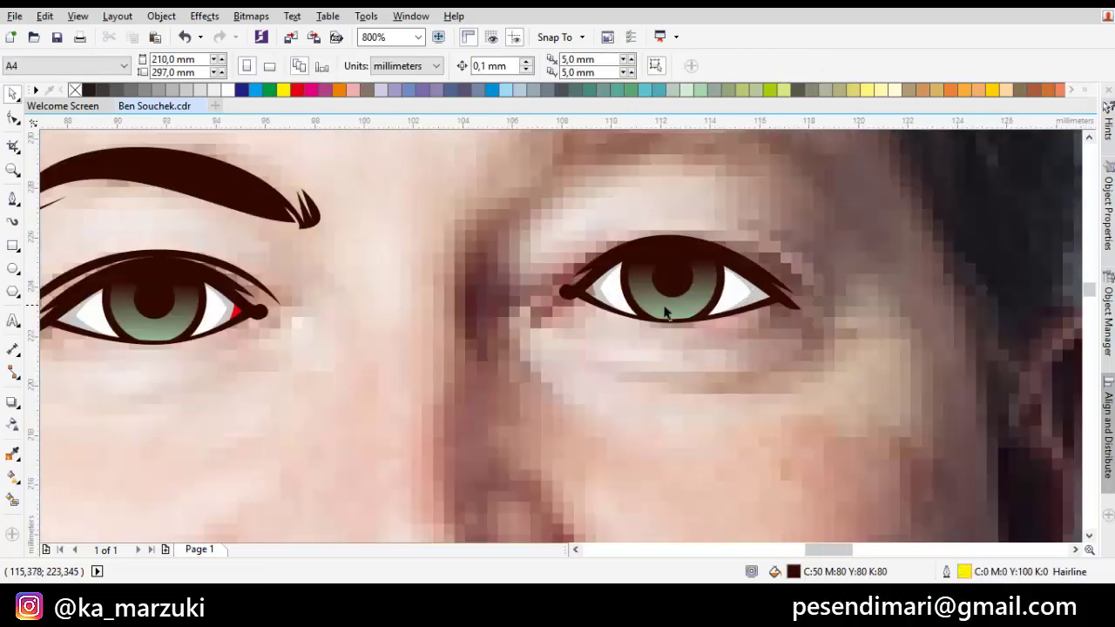
# - Draw a closed, thin arched lid crease about 11.2 mm wide over the copied eye, from its inner to its outer corner
pyautogui.moveTo(627, 309); pyautogui.dragTo(692, 372)
pyautogui.press('space')
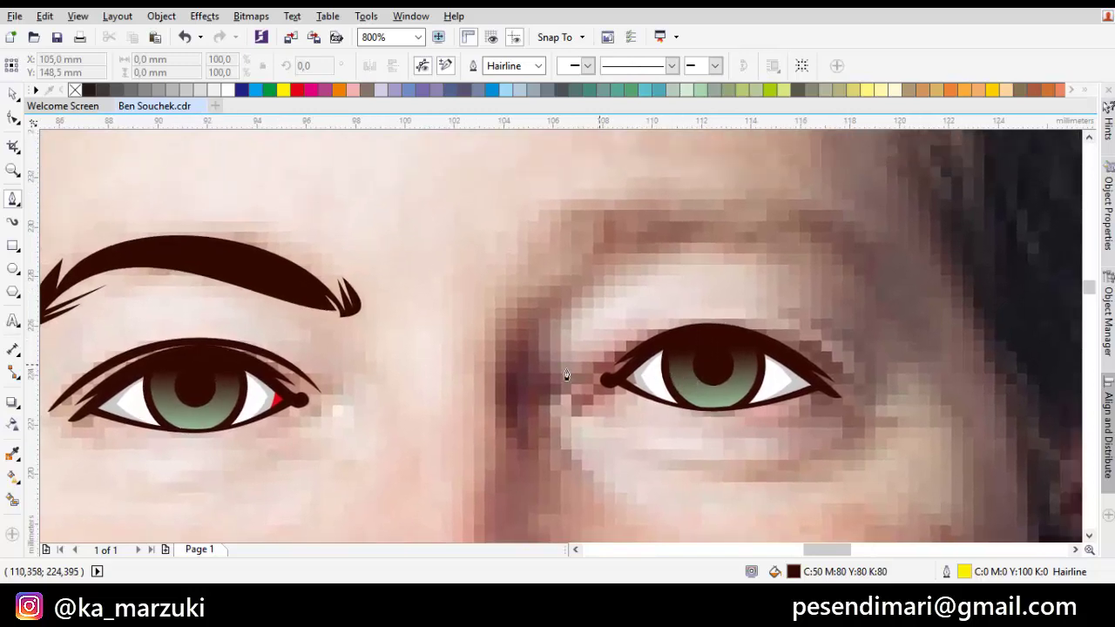
pyautogui.moveTo(580, 398); pyautogui.dragTo(576, 405)
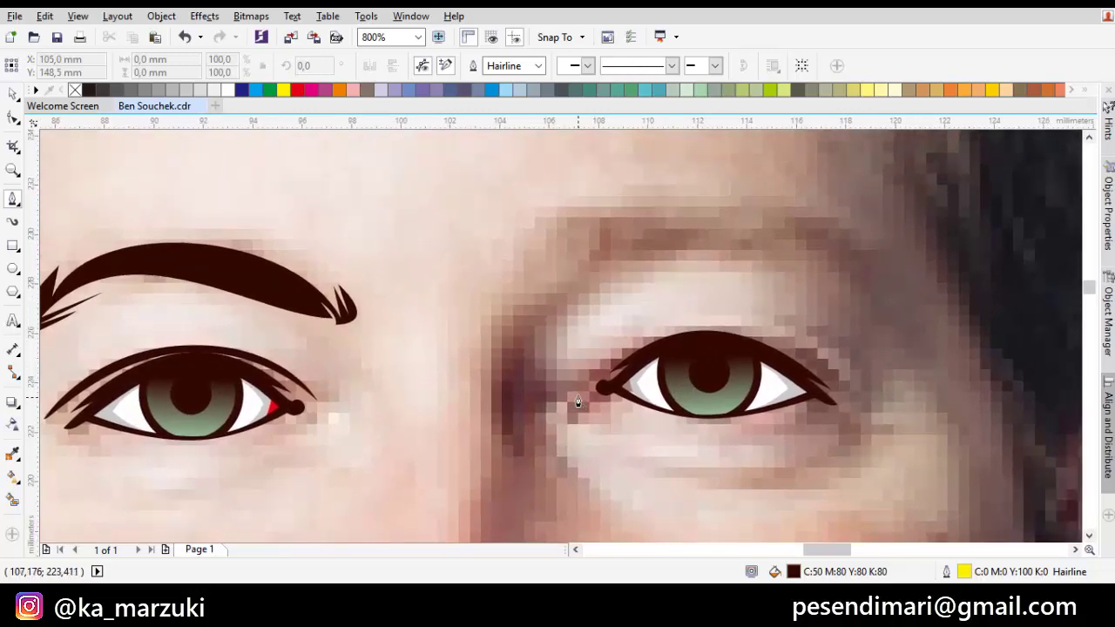
pyautogui.moveTo(585, 383); pyautogui.dragTo(577, 410)
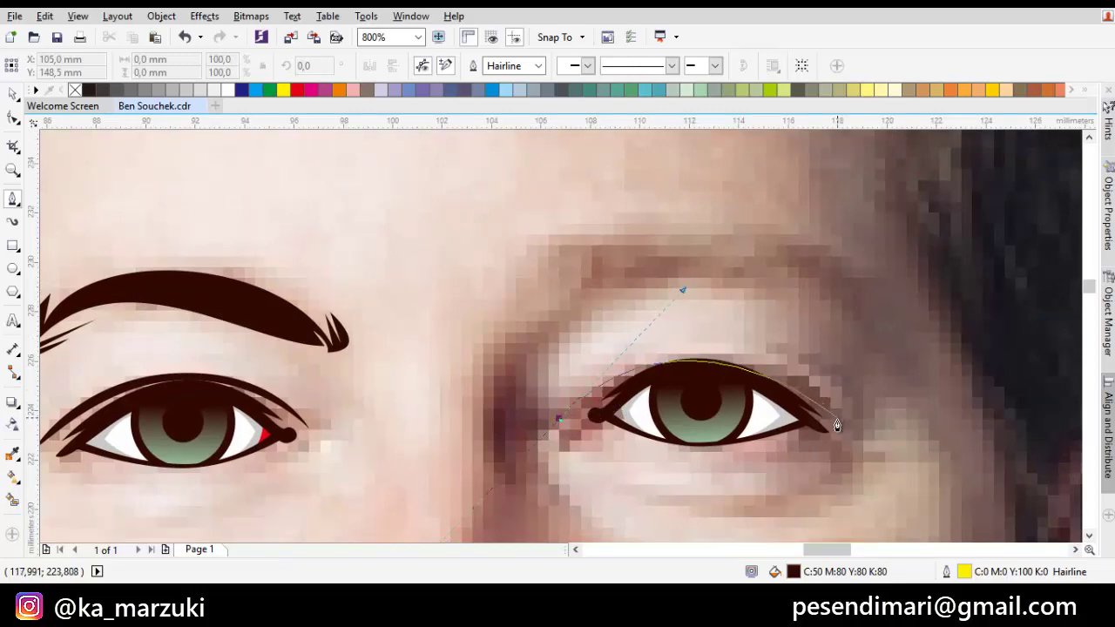
pyautogui.scroll(1, 705, 353)
pyautogui.moveTo(701, 351); pyautogui.dragTo(508, 357)
pyautogui.click(409, 489)
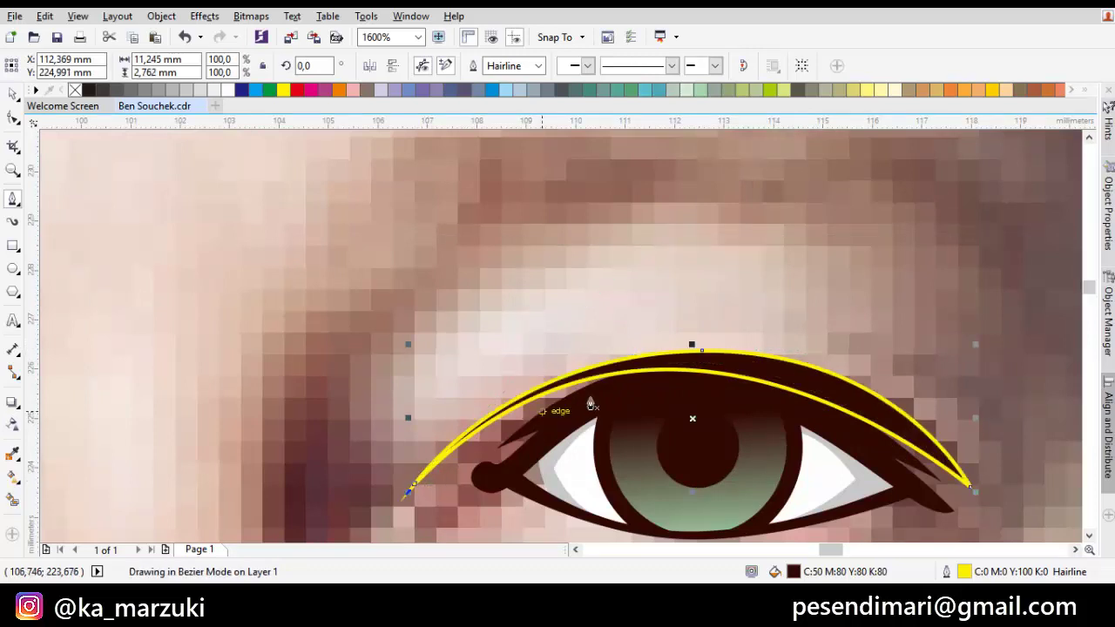
# - Shift the lid crease's top node toward the nose and slightly shorten its outer curve handle
pyautogui.press('space')
pyautogui.press('F10')
pyautogui.scroll(1, 712, 351)
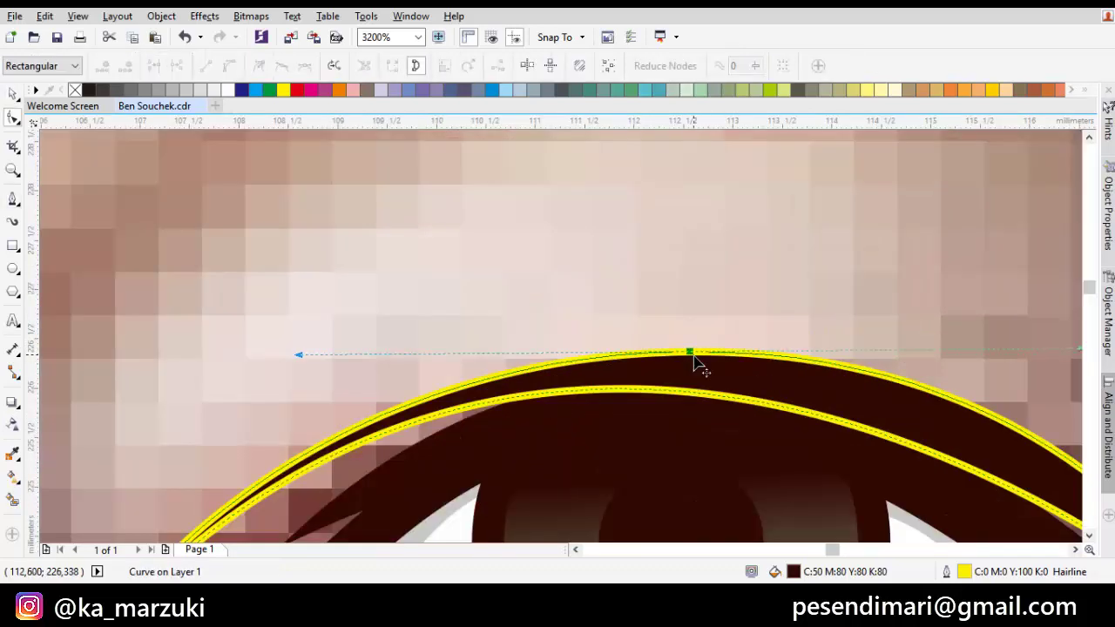
pyautogui.moveTo(694, 360); pyautogui.dragTo(655, 360)
pyautogui.scroll(-1, 696, 366)
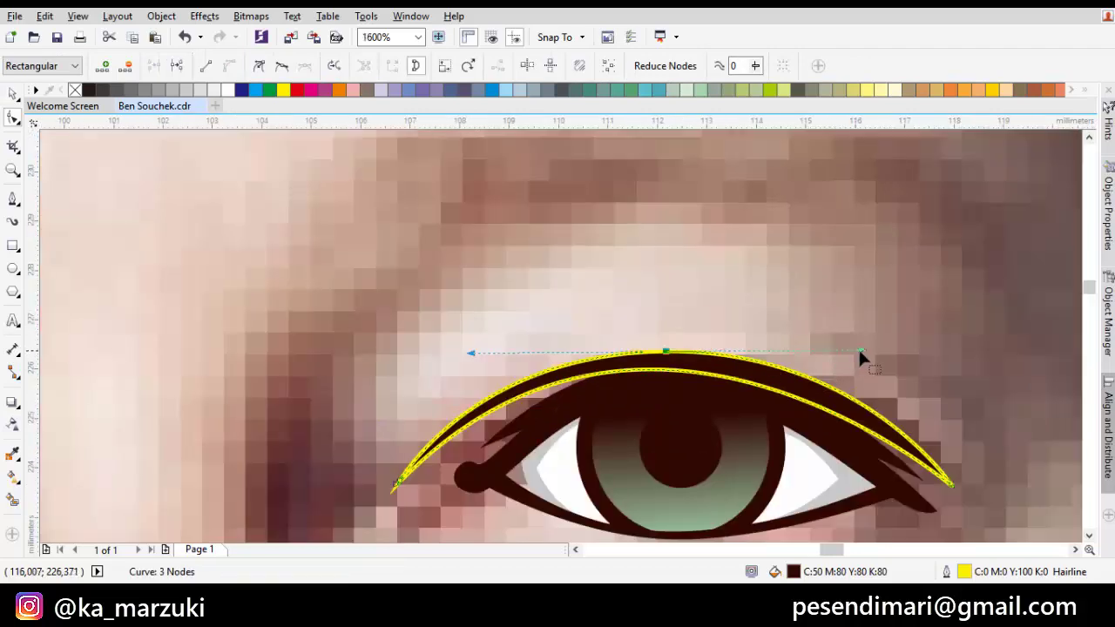
pyautogui.moveTo(861, 352)
pyautogui.mouseDown()
pyautogui.moveTo(882, 353)
pyautogui.moveTo(853, 351)
pyautogui.mouseUp()
pyautogui.scroll(-1, 860, 346)
pyautogui.press('space')
pyautogui.press('Escape')
# - Draw a closed, narrow pointed crescent about 4.7 mm tall on the shadow between the nose bridge and the copied eye
pyautogui.moveTo(650, 355); pyautogui.dragTo(815, 282)
pyautogui.scroll(-1, 747, 332)
pyautogui.scroll(1, 750, 324)
pyautogui.press('p')
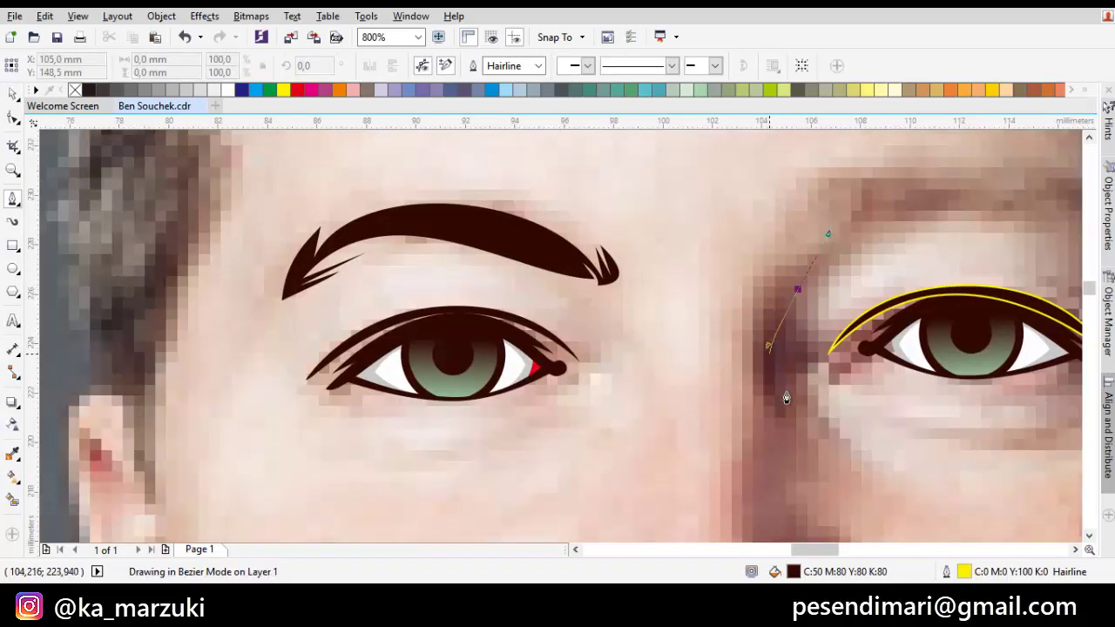
pyautogui.click(774, 404)
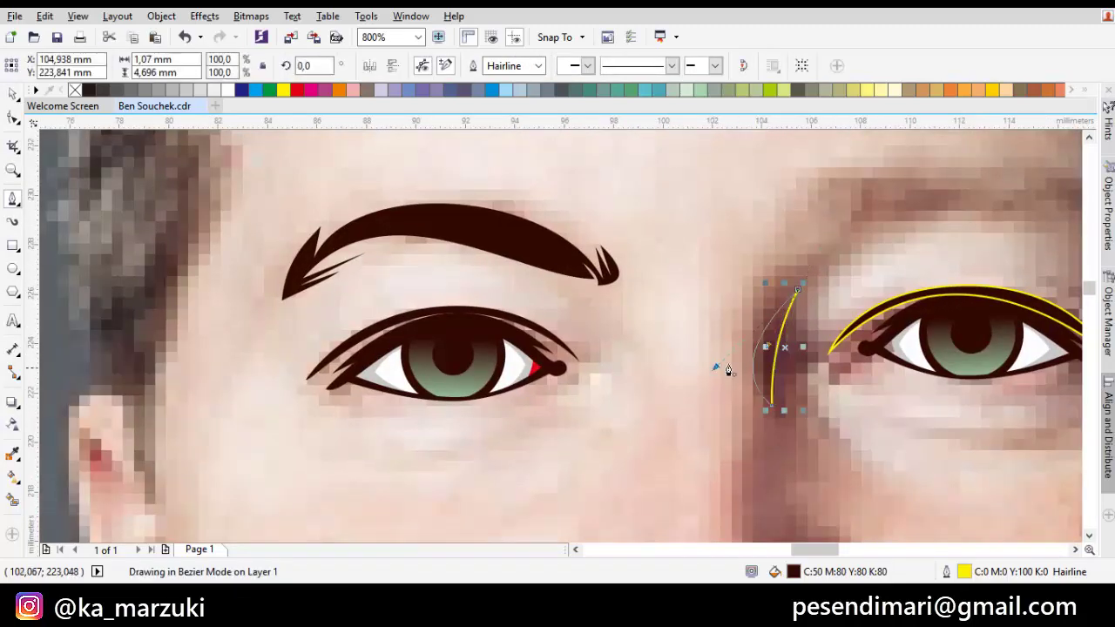
pyautogui.moveTo(728, 358); pyautogui.dragTo(724, 355)
# - Start the second eyebrow's outline with zigzag hair tips about 1.9 mm wide at its inner end, joined by a curved base
pyautogui.moveTo(854, 266); pyautogui.dragTo(638, 371)
pyautogui.scroll(1, 703, 379)
pyautogui.moveTo(621, 290); pyautogui.dragTo(649, 342)
pyautogui.moveTo(647, 274); pyautogui.dragTo(690, 357)
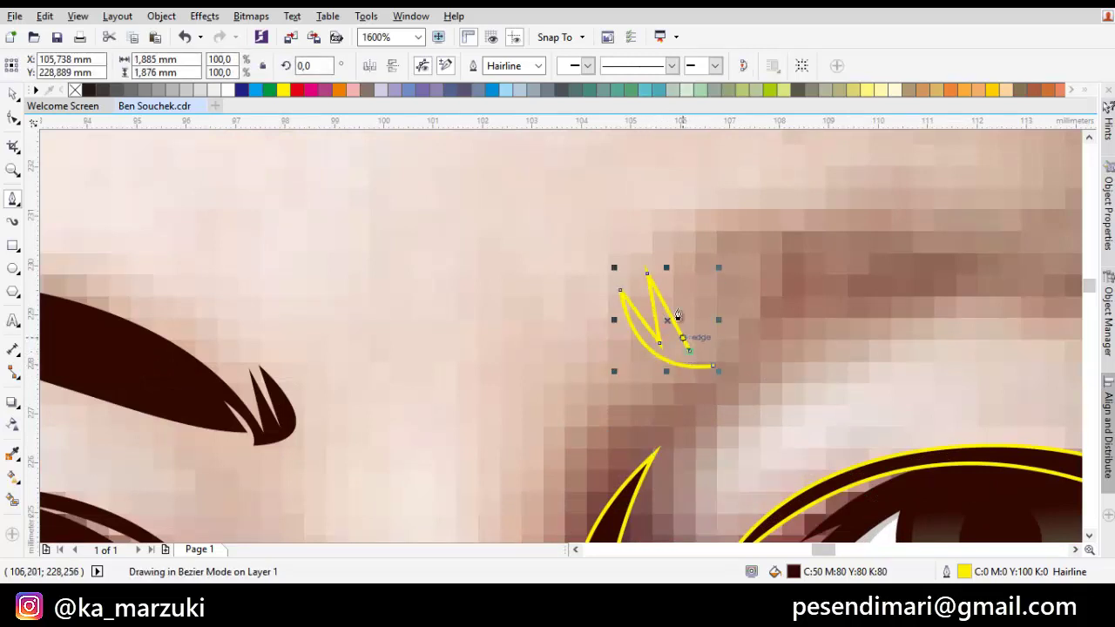
pyautogui.click(669, 277)
# - Extend the second eyebrow's outline along its arched upper edge to the outer tail, about 14.7 mm wide overall
pyautogui.scroll(-1, 668, 278)
pyautogui.moveTo(880, 250)
pyautogui.mouseDown()
pyautogui.moveTo(740, 280)
pyautogui.moveTo(861, 253)
pyautogui.mouseUp()
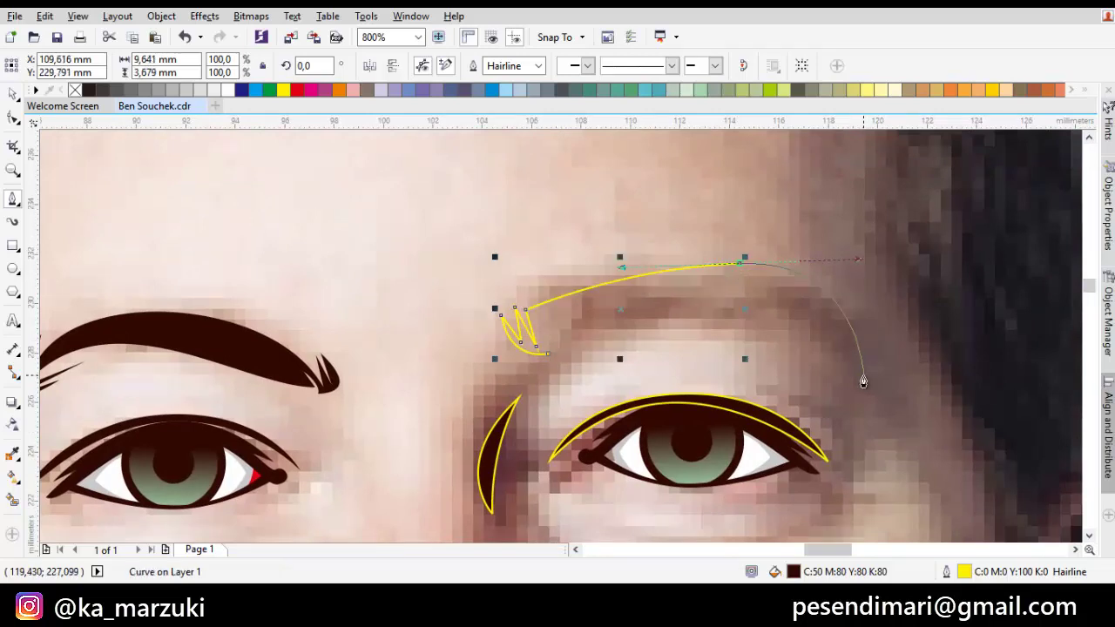
pyautogui.click(865, 373)
pyautogui.hscroll(-1, 784, 329)
# - Close the second eyebrow's outline back along its underside, with a narrow hair notch near the inner tips
pyautogui.moveTo(822, 327); pyautogui.dragTo(721, 367)
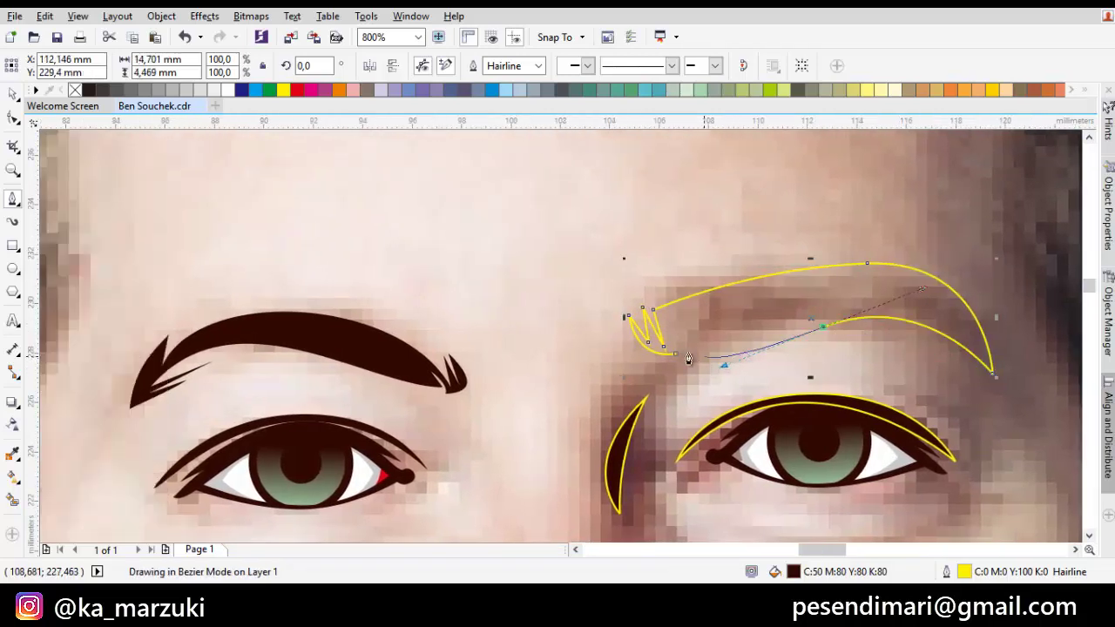
pyautogui.scroll(1, 694, 351)
pyautogui.moveTo(878, 341); pyautogui.dragTo(856, 347)
pyautogui.hotkey('ctrl', 'z')
pyautogui.scroll(-1, 902, 329)
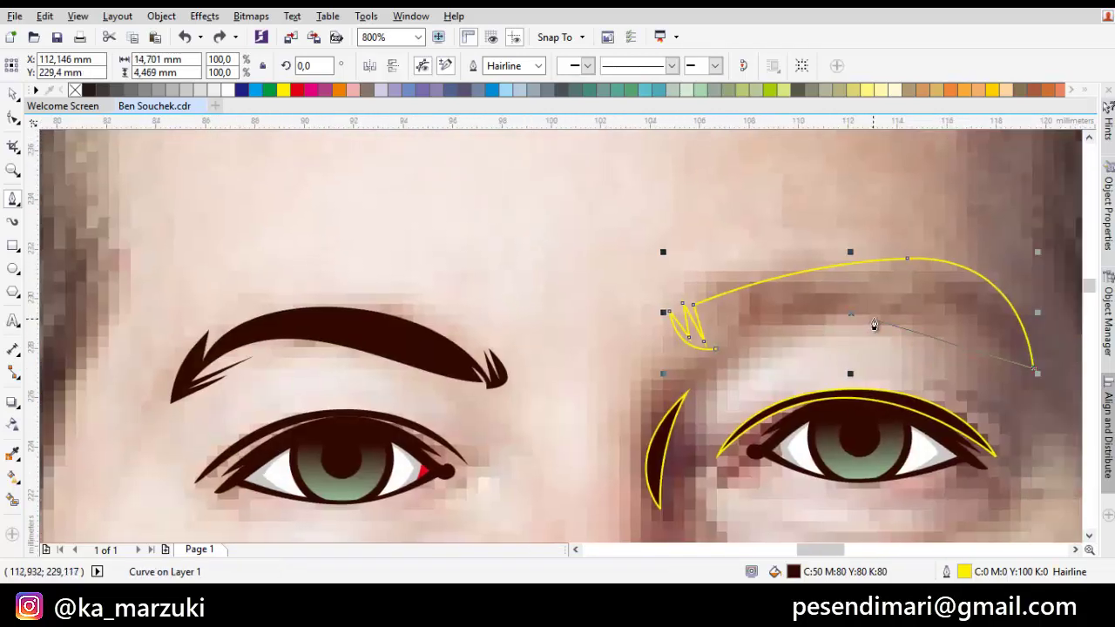
pyautogui.scroll(1, 745, 327)
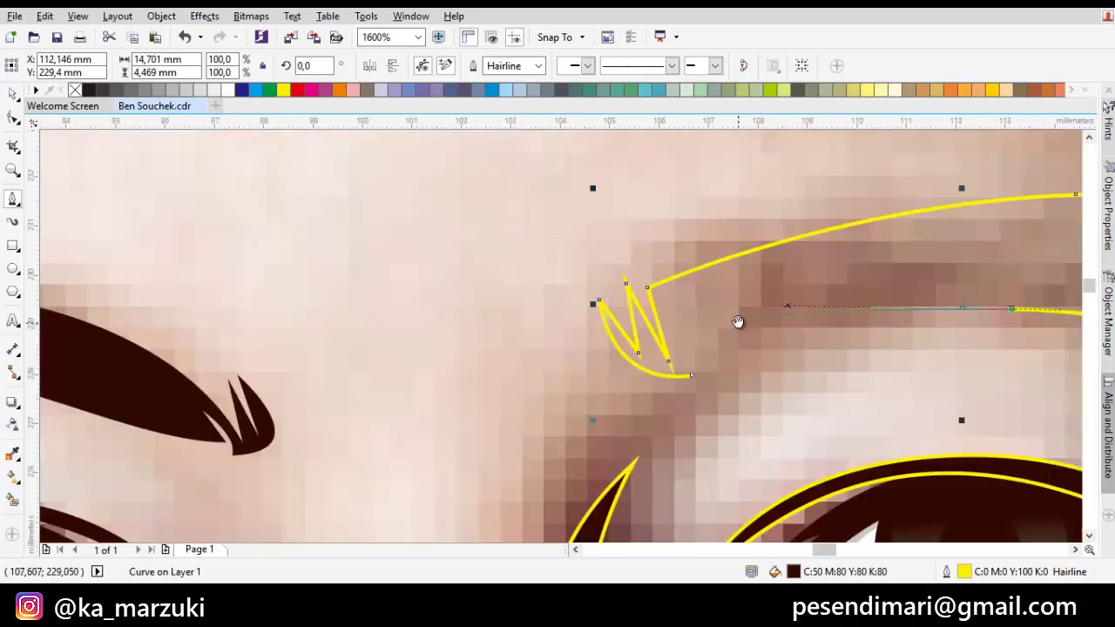
pyautogui.moveTo(715, 329); pyautogui.dragTo(716, 323)
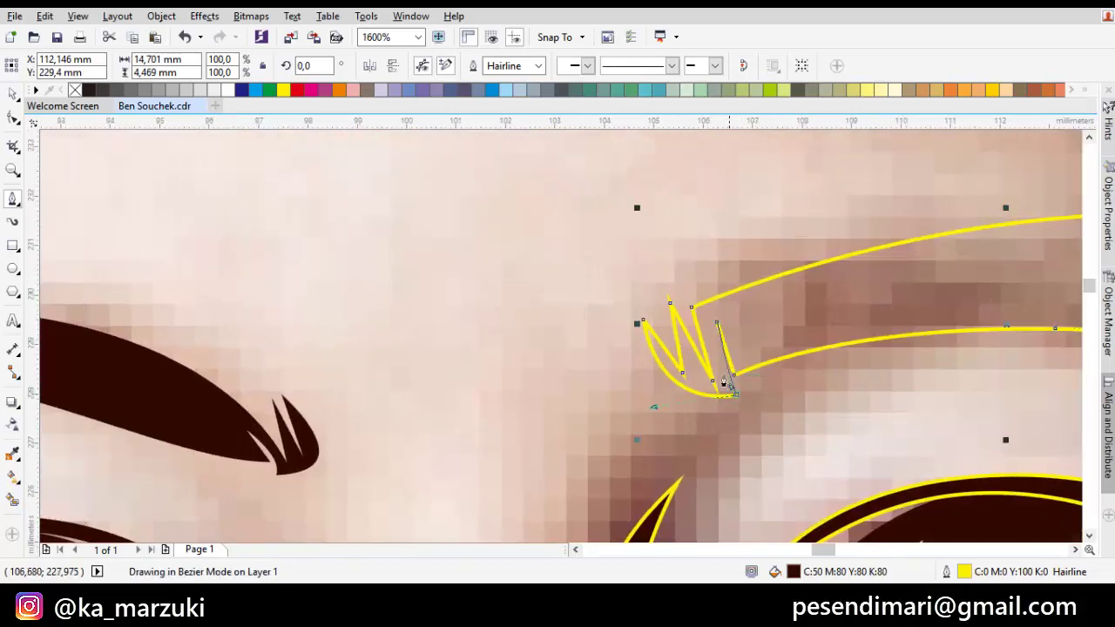
pyautogui.click(657, 374)
# - Draw a small closed, curved hair tip about 2 mm wide along the underside of the second eyebrow's inner end
pyautogui.moveTo(661, 408); pyautogui.dragTo(702, 426)
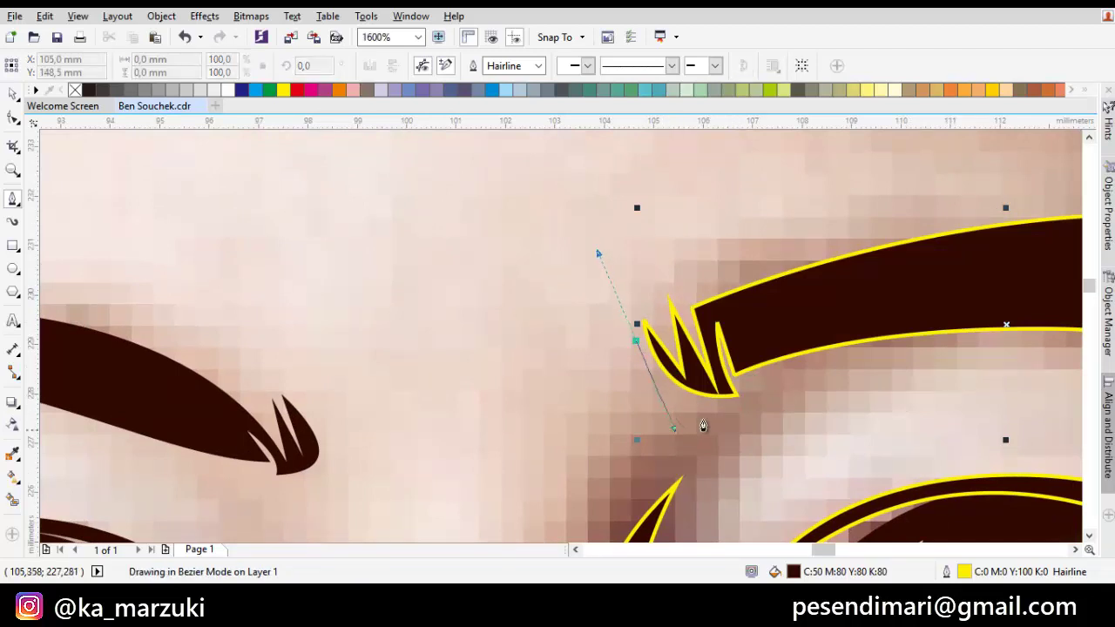
pyautogui.click(733, 406)
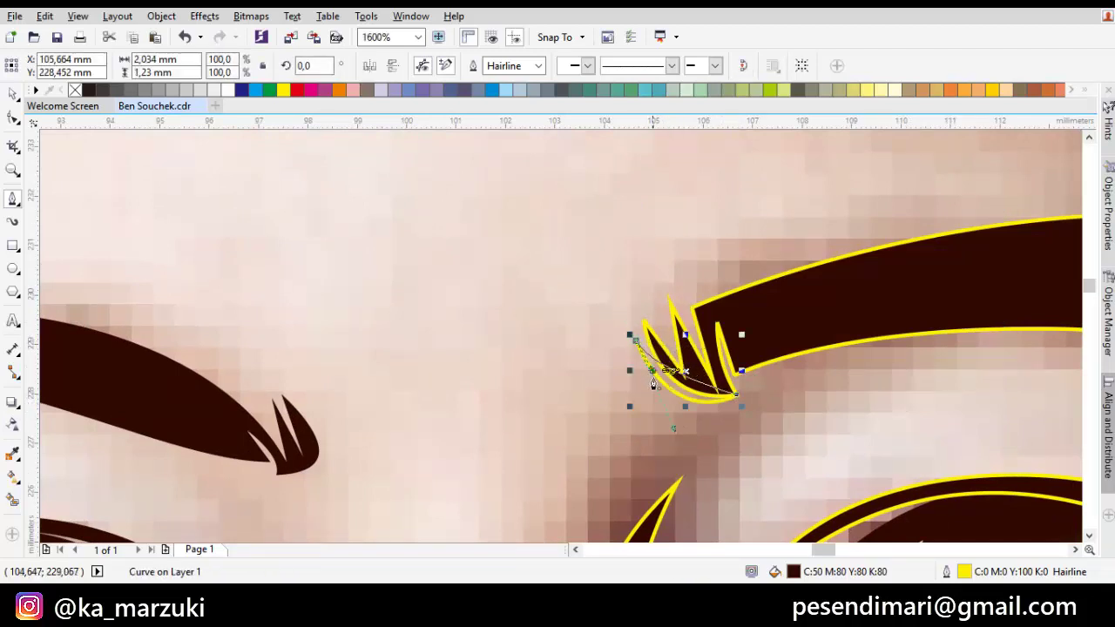
pyautogui.moveTo(653, 375); pyautogui.dragTo(665, 385)
# - Weld the added hair tip to the second eyebrow and remove the merged shape's outline
pyautogui.press('space')
pyautogui.keyDown('shift'); pyautogui.click(782, 335); pyautogui.keyUp('shift')
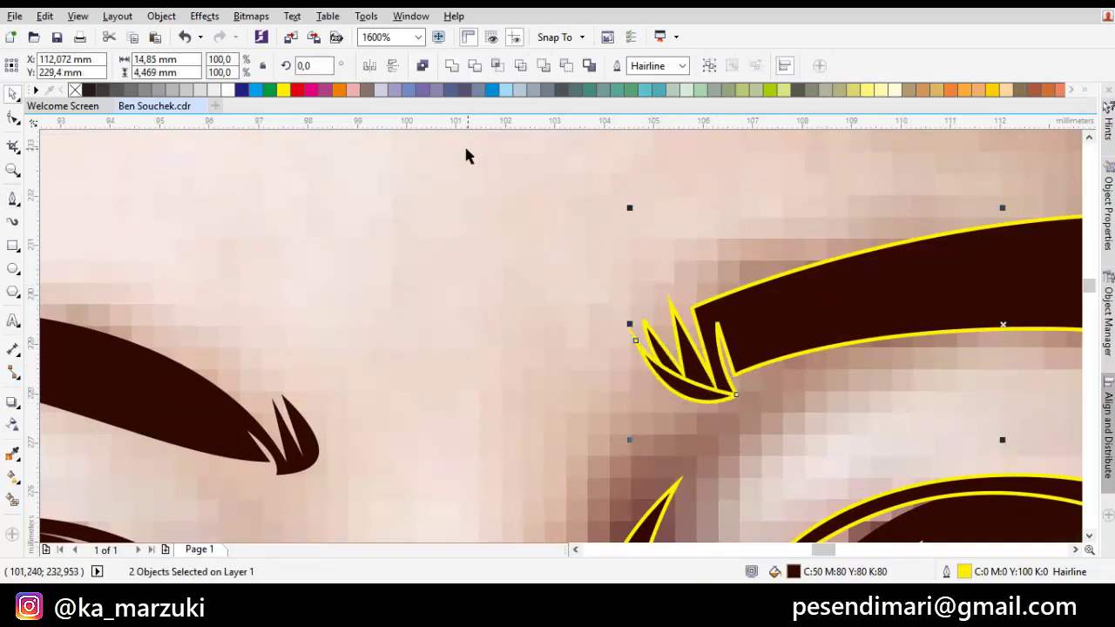
pyautogui.click(451, 68)
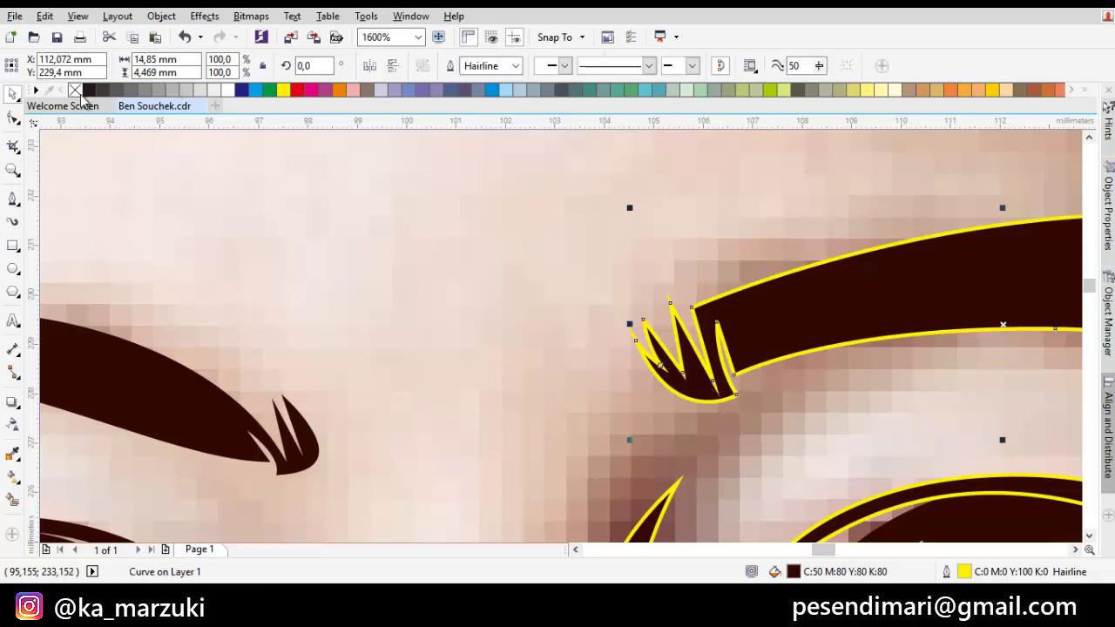
pyautogui.click(617, 319)
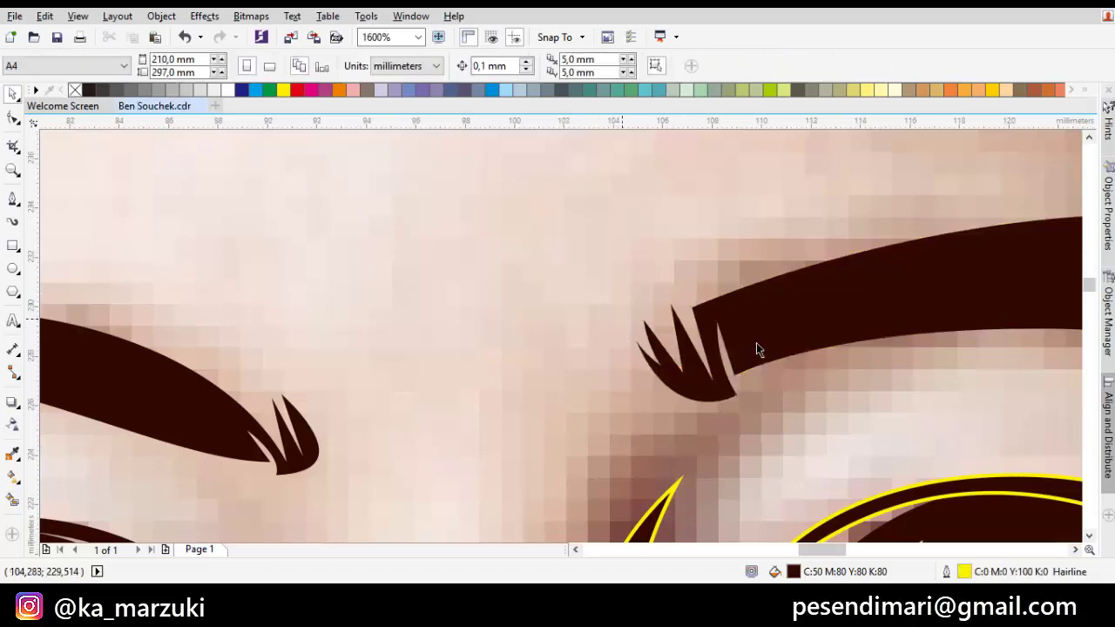
# - Lower the middle node on the second eyebrow's top edge and delete it to smooth the arch
pyautogui.press('F3')
pyautogui.scroll(2, 580, 343)
pyautogui.doubleClick(510, 298)
pyautogui.scroll(2, 515, 292)
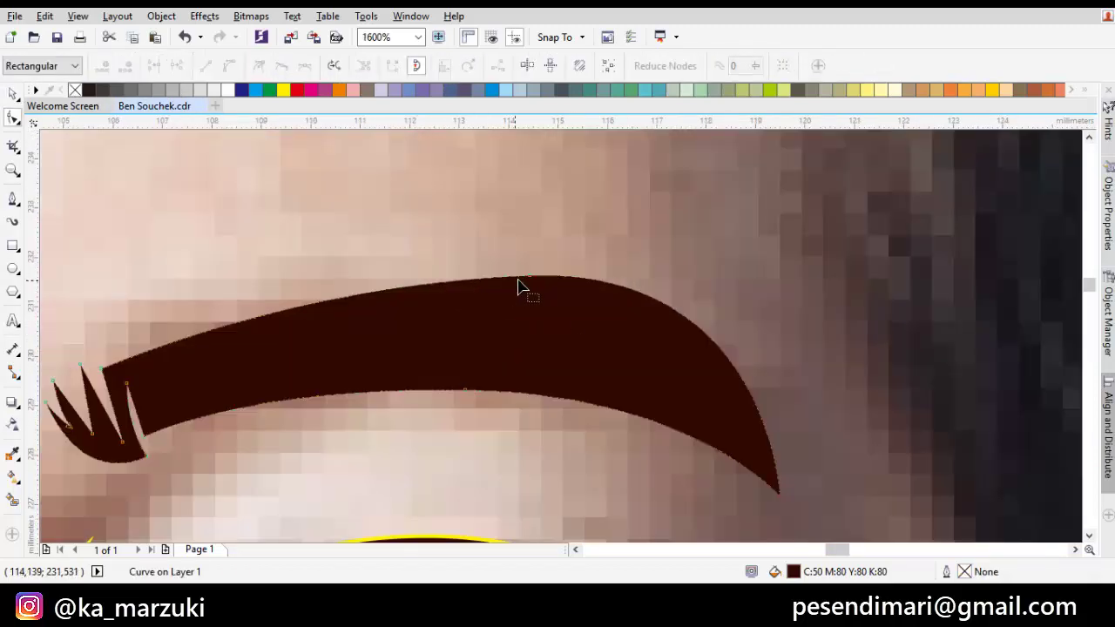
pyautogui.rightClick(534, 244)
pyautogui.click(572, 317)
pyautogui.rightClick(531, 186)
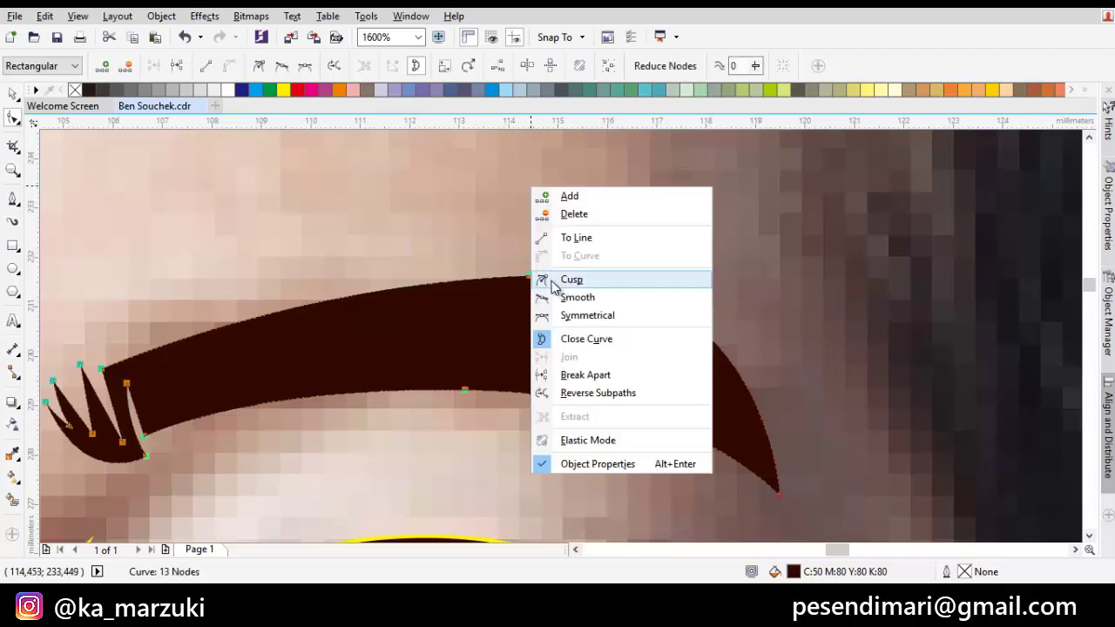
pyautogui.click(559, 285)
pyautogui.moveTo(528, 278); pyautogui.dragTo(526, 293)
pyautogui.press('Delete')
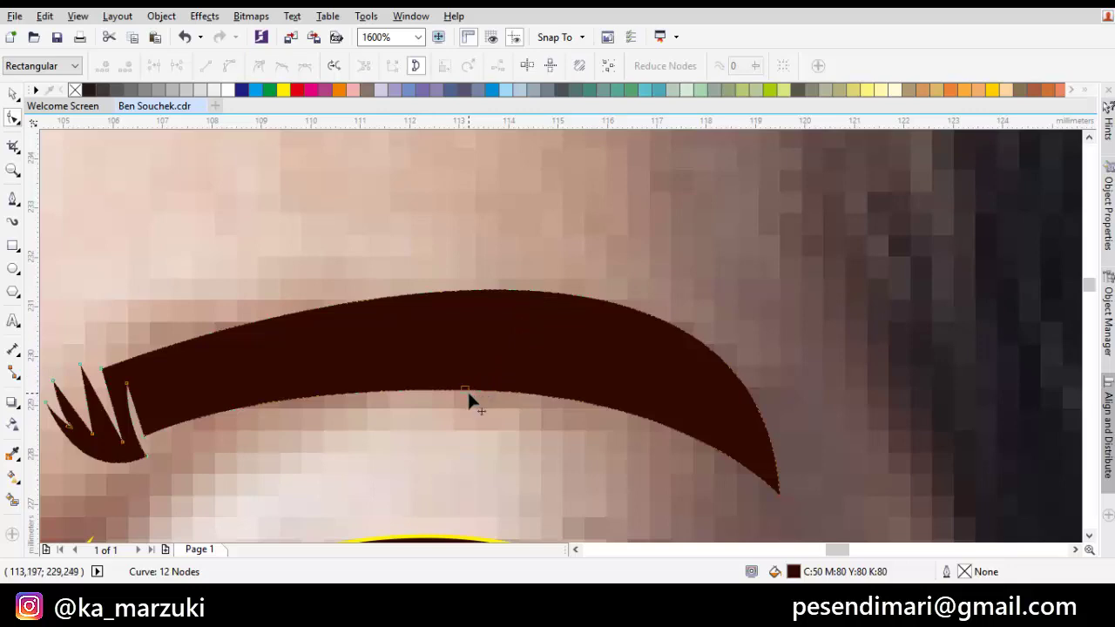
# - Delete the middle node on the second eyebrow's bottom edge
pyautogui.doubleClick(466, 390)
pyautogui.press('space')
pyautogui.scroll(-2, 482, 381)
pyautogui.moveTo(456, 387); pyautogui.dragTo(745, 296)
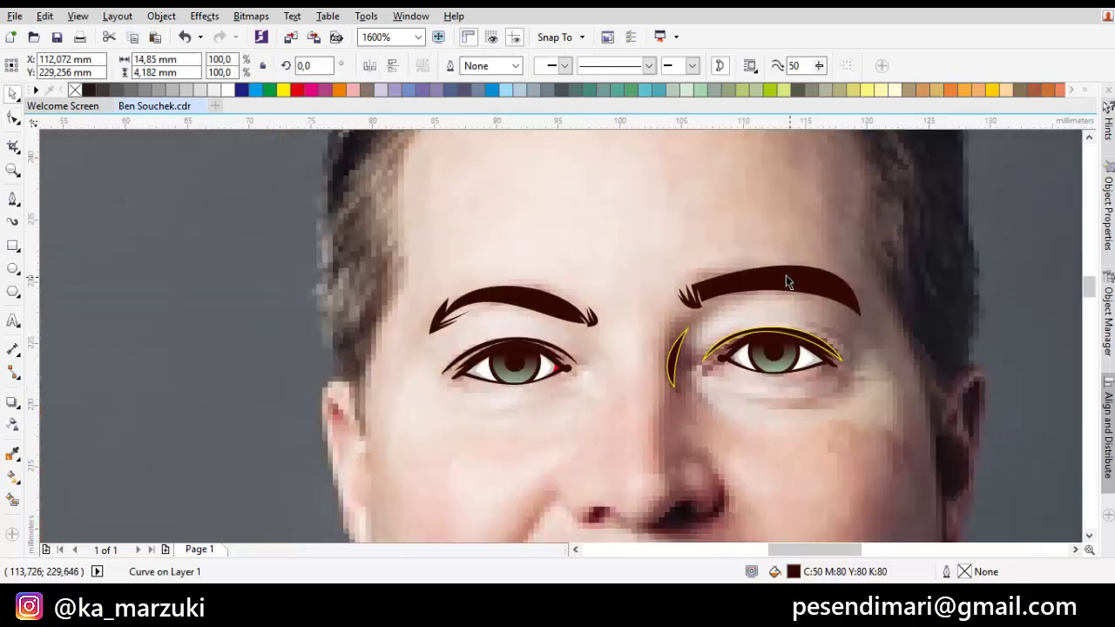
# - Bend the first eyebrow's lower edge slightly downward to thicken its middle, and deselect it
pyautogui.click(514, 302)
pyautogui.scroll(2, 514, 302)
pyautogui.press('space')
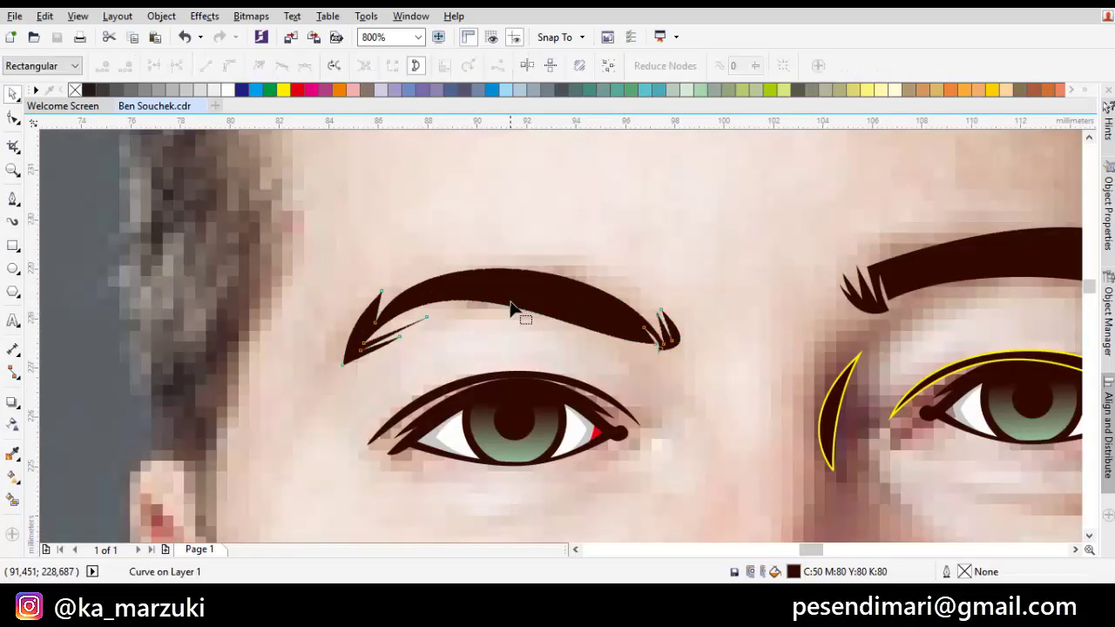
pyautogui.scroll(2, 513, 314)
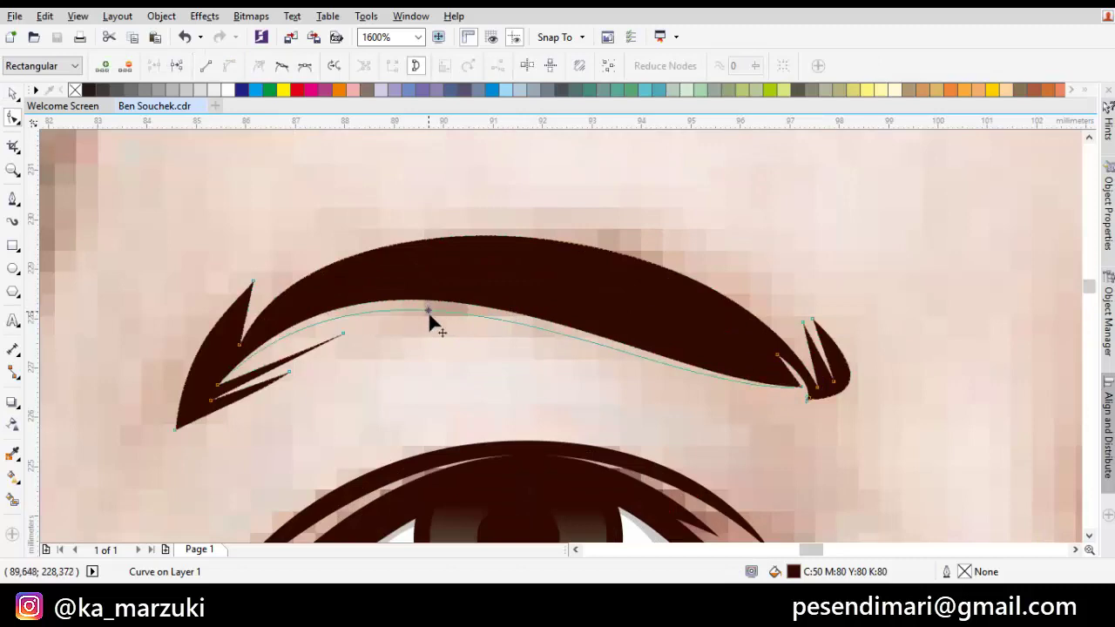
pyautogui.moveTo(426, 305); pyautogui.dragTo(436, 315)
pyautogui.scroll(-2, 549, 265)
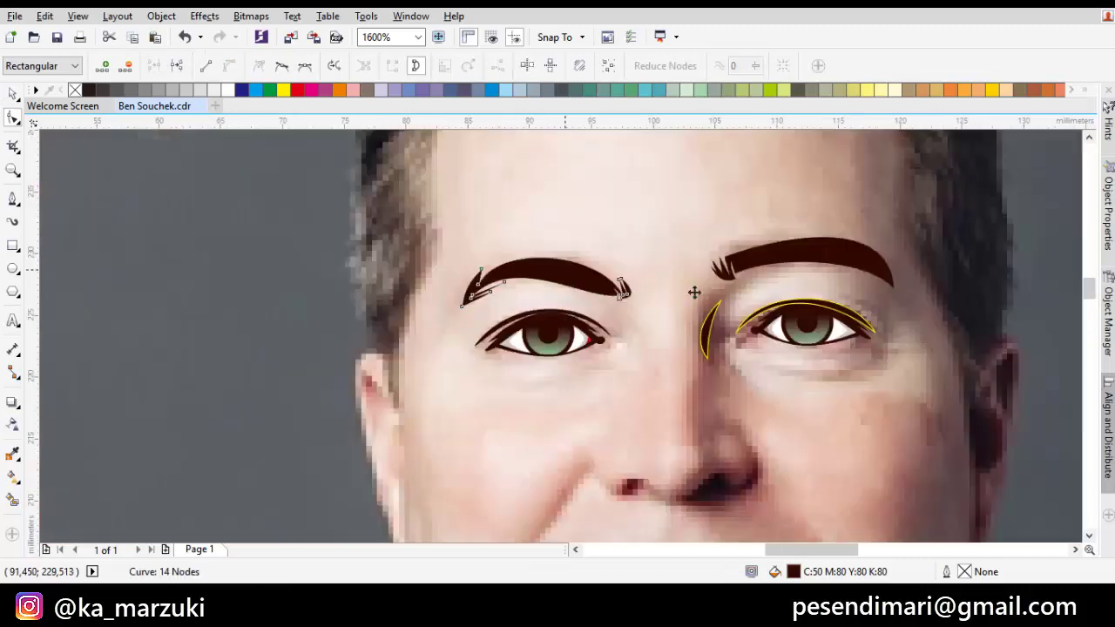
pyautogui.moveTo(694, 291); pyautogui.dragTo(591, 286)
pyautogui.press('space')
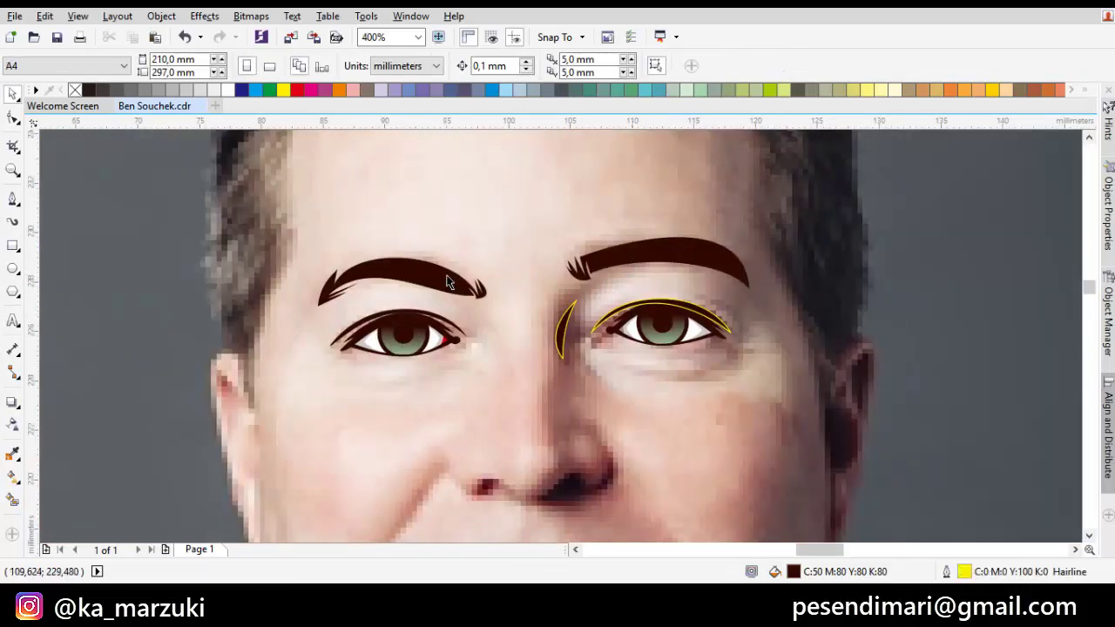
# - Bend the second eyebrow's top edge down by about 0.3 mm to slim its arch
pyautogui.scroll(2, 610, 270)
pyautogui.doubleClick(771, 293)
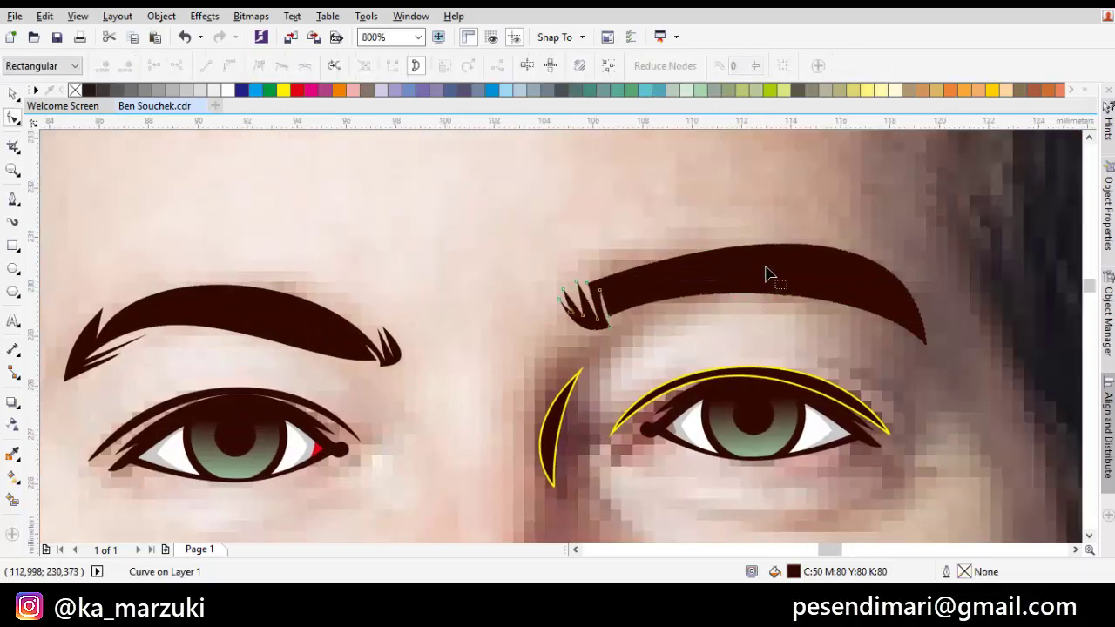
pyautogui.scroll(2, 762, 270)
pyautogui.moveTo(742, 232); pyautogui.dragTo(740, 242)
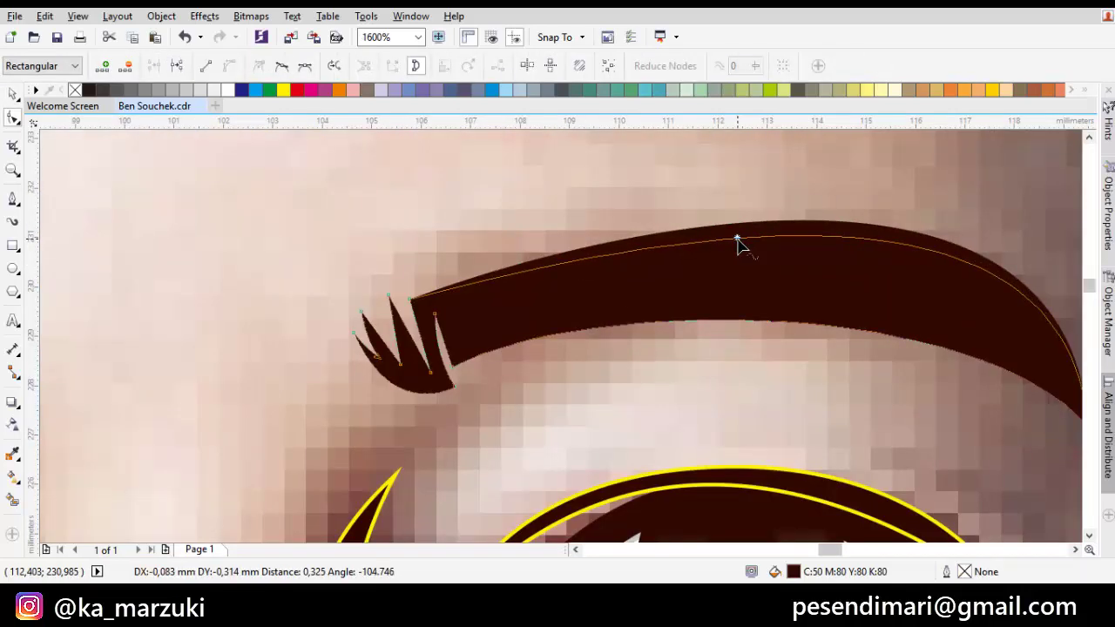
pyautogui.scroll(-4, 740, 244)
pyautogui.press('space')
# - Delete the photo to view the traced eyes and eyebrows alone, and undo the deletion
pyautogui.click(689, 206)
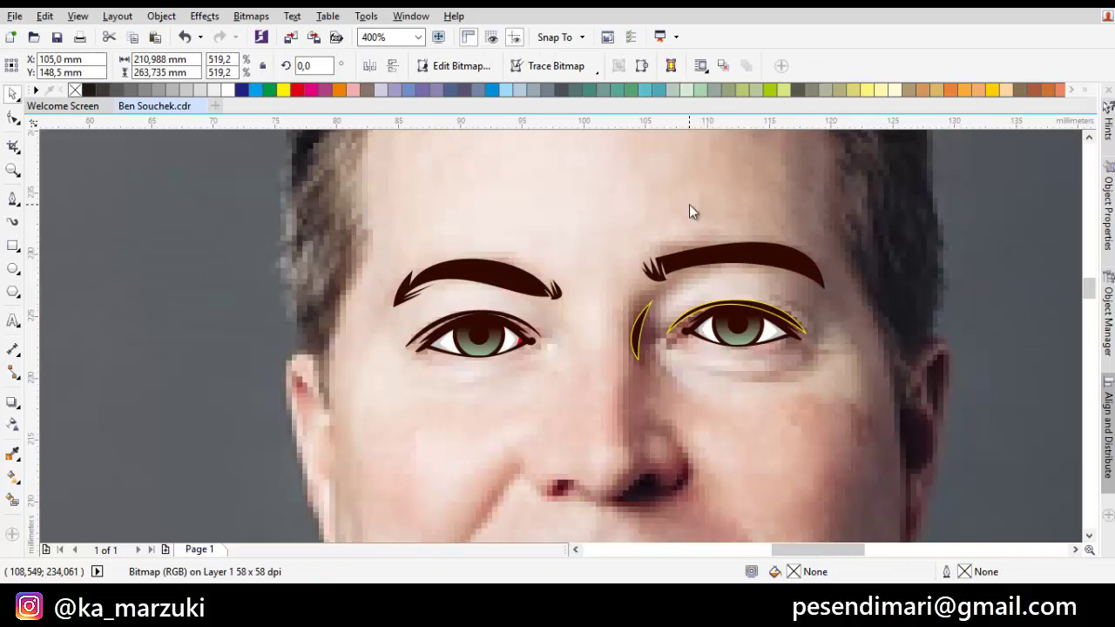
pyautogui.rightClick(689, 206)
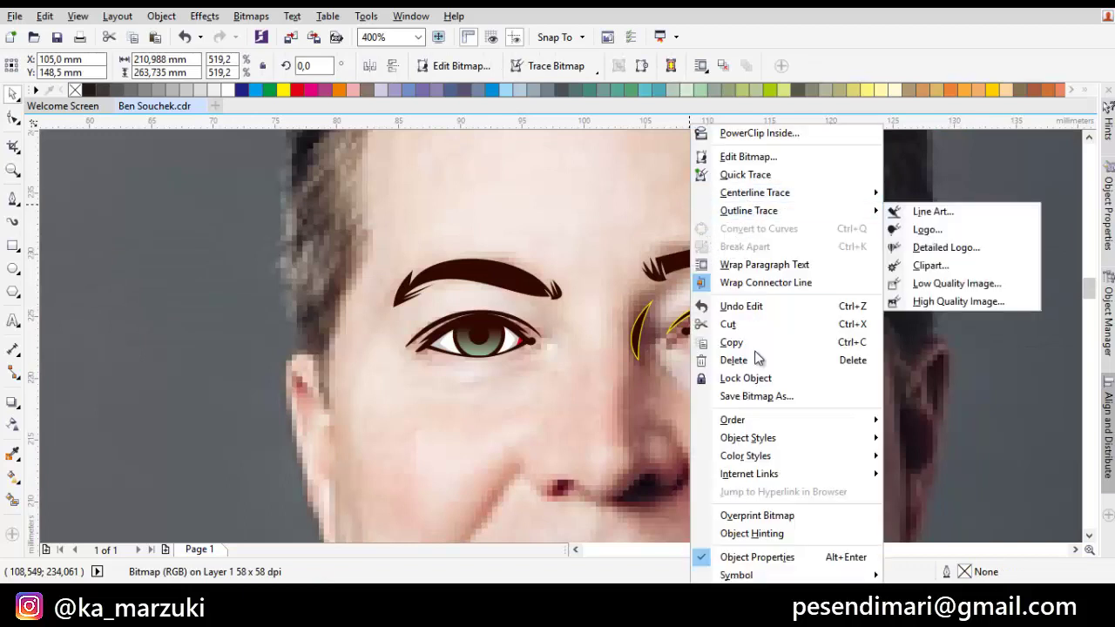
pyautogui.click(745, 378)
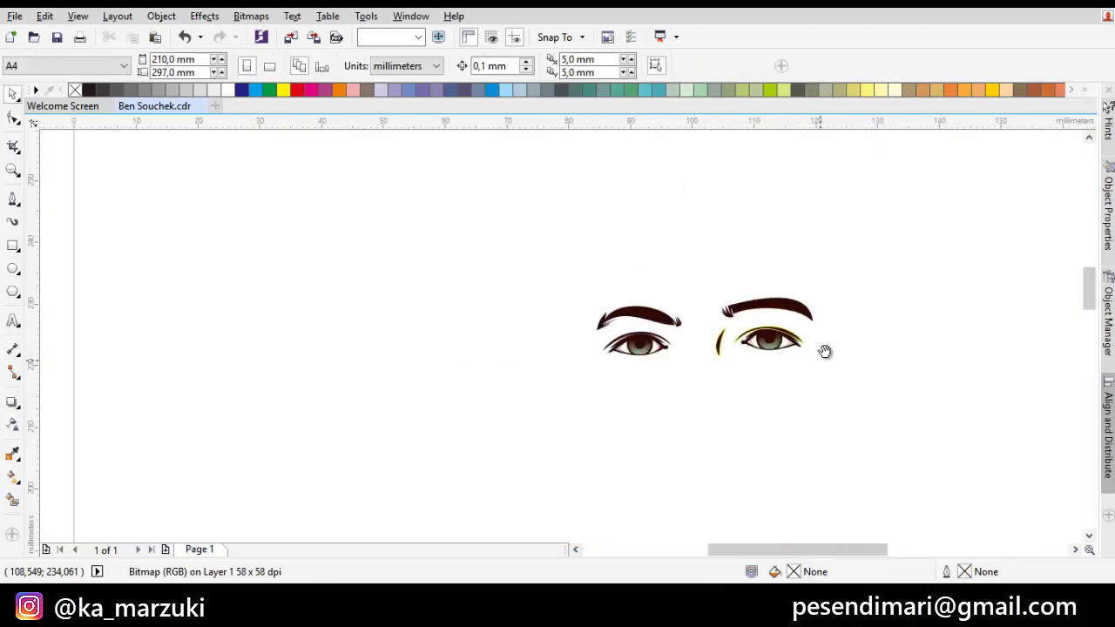
pyautogui.moveTo(825, 351); pyautogui.dragTo(825, 327)
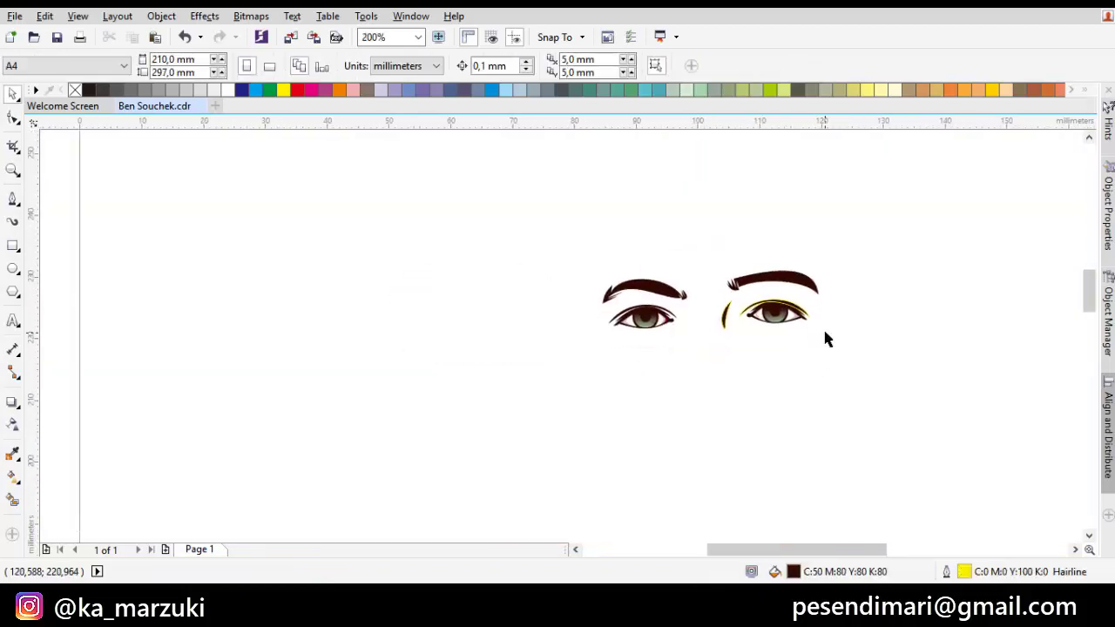
# - Remove the outlines from all objects in the drawing and deselect them
pyautogui.hotkey('ctrl', 'a')
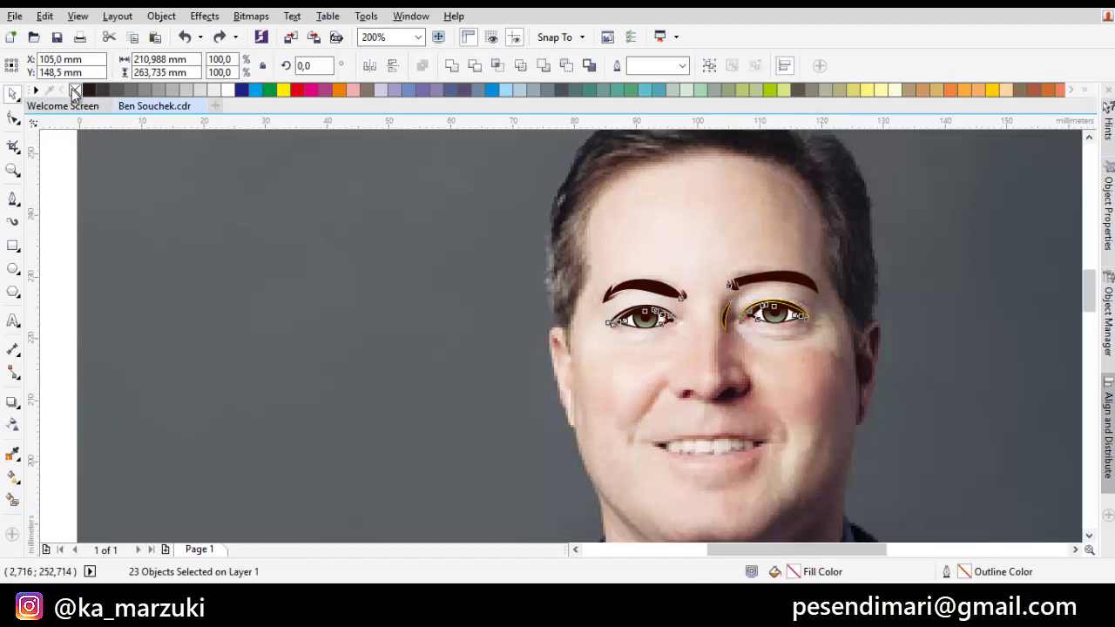
pyautogui.rightClick(75, 89)
pyautogui.click(343, 284)
# - Draw the upper edge of the nose base as a wavy curve about 12.7 mm wide, from one nostril wing to the other
pyautogui.scroll(-1, 442, 285)
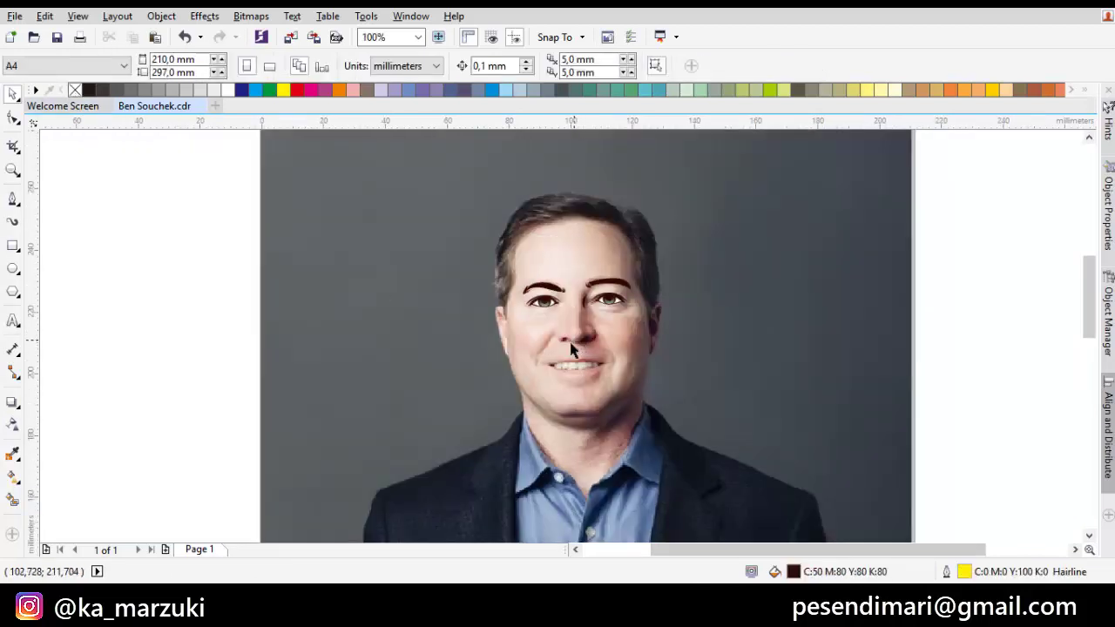
pyautogui.scroll(2, 570, 342)
pyautogui.press('p')
pyautogui.scroll(2, 523, 327)
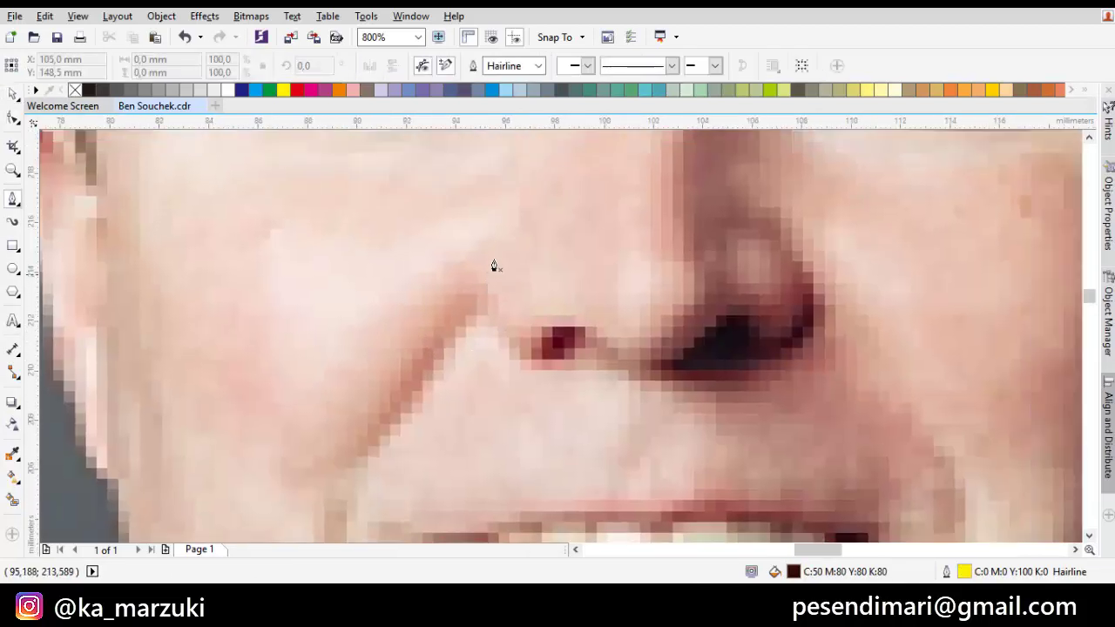
pyautogui.click(530, 356)
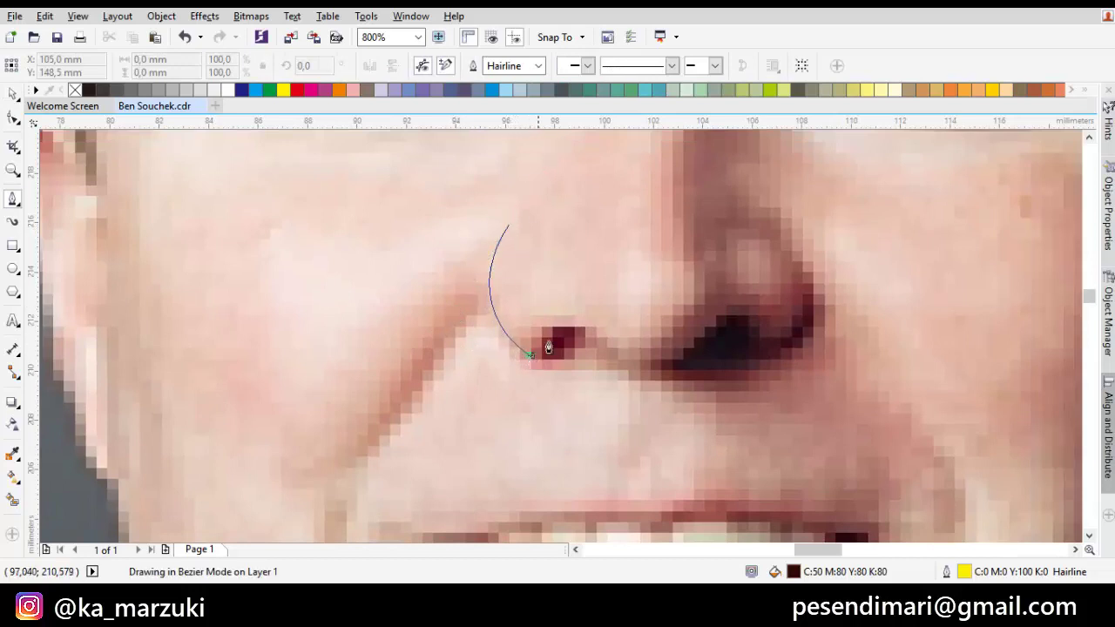
pyautogui.moveTo(611, 347); pyautogui.dragTo(661, 391)
pyautogui.moveTo(719, 329); pyautogui.dragTo(765, 390)
pyautogui.moveTo(788, 342)
pyautogui.mouseDown()
pyautogui.moveTo(801, 338)
pyautogui.moveTo(791, 341)
pyautogui.mouseUp()
pyautogui.hotkey('ctrl', 'z')
pyautogui.moveTo(771, 303); pyautogui.dragTo(769, 311)
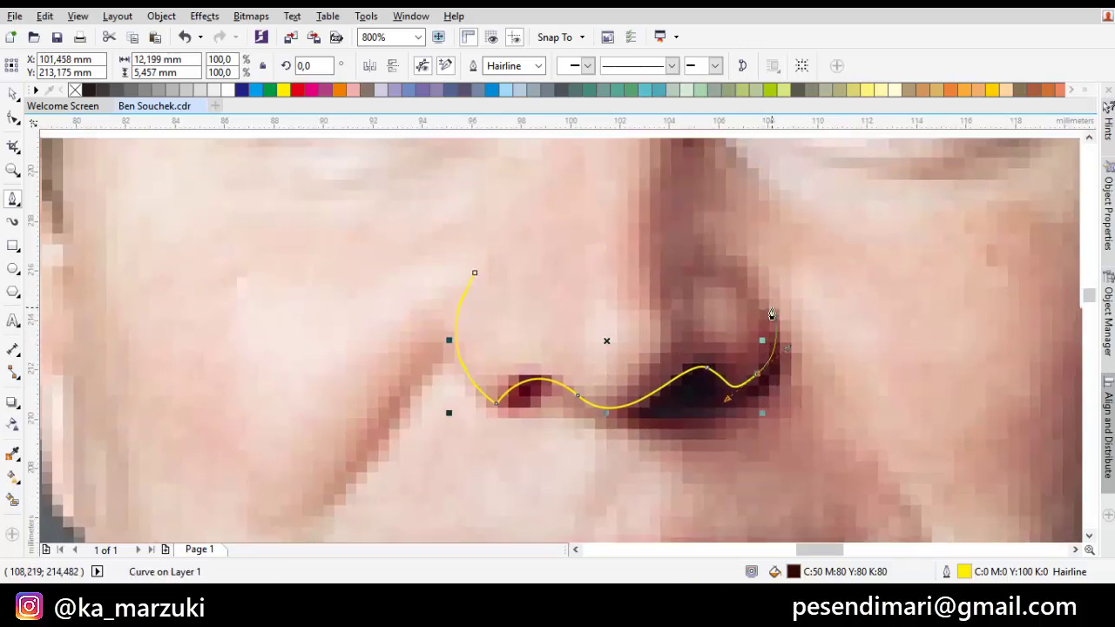
pyautogui.click(746, 289)
# - Close the nose shape back along its underside as a thin band about 13.6 mm wide and 6 mm tall, and deselect it
pyautogui.moveTo(784, 391)
pyautogui.mouseDown()
pyautogui.moveTo(823, 364)
pyautogui.moveTo(784, 377)
pyautogui.mouseUp()
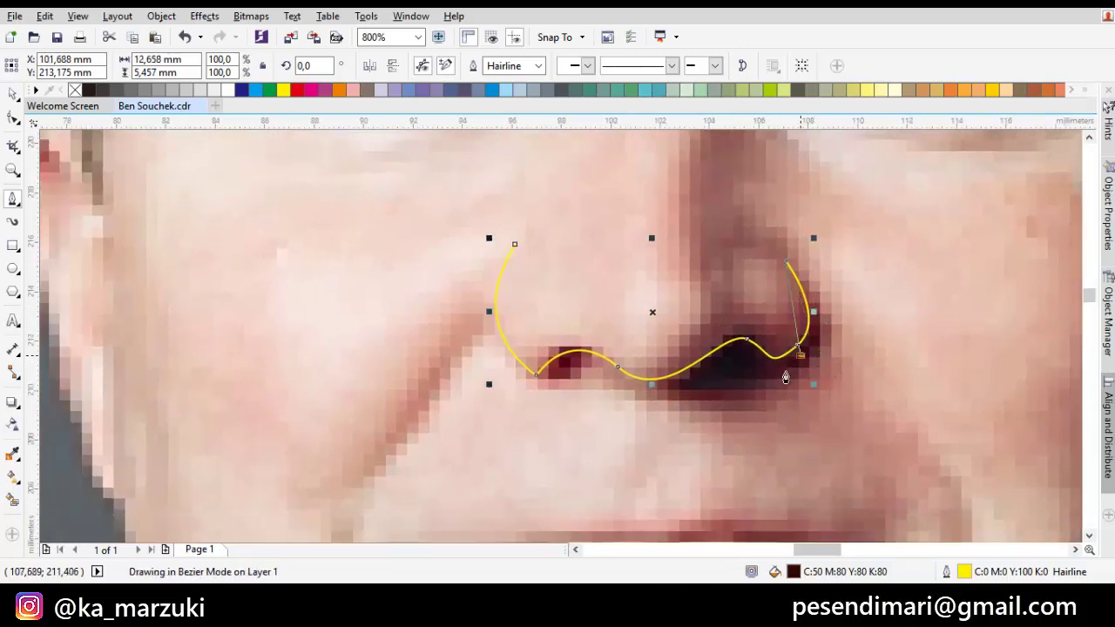
pyautogui.moveTo(707, 384)
pyautogui.mouseDown()
pyautogui.moveTo(784, 345)
pyautogui.moveTo(706, 386)
pyautogui.mouseUp()
pyautogui.scroll(1, 657, 340)
pyautogui.moveTo(666, 341); pyautogui.dragTo(754, 335)
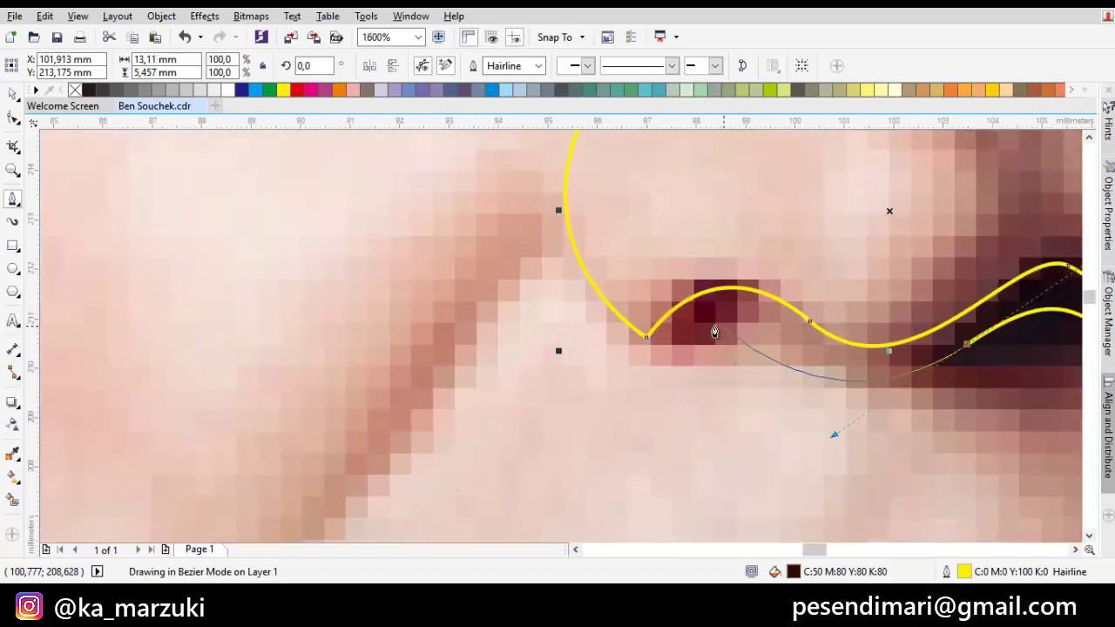
pyautogui.scroll(-1, 606, 364)
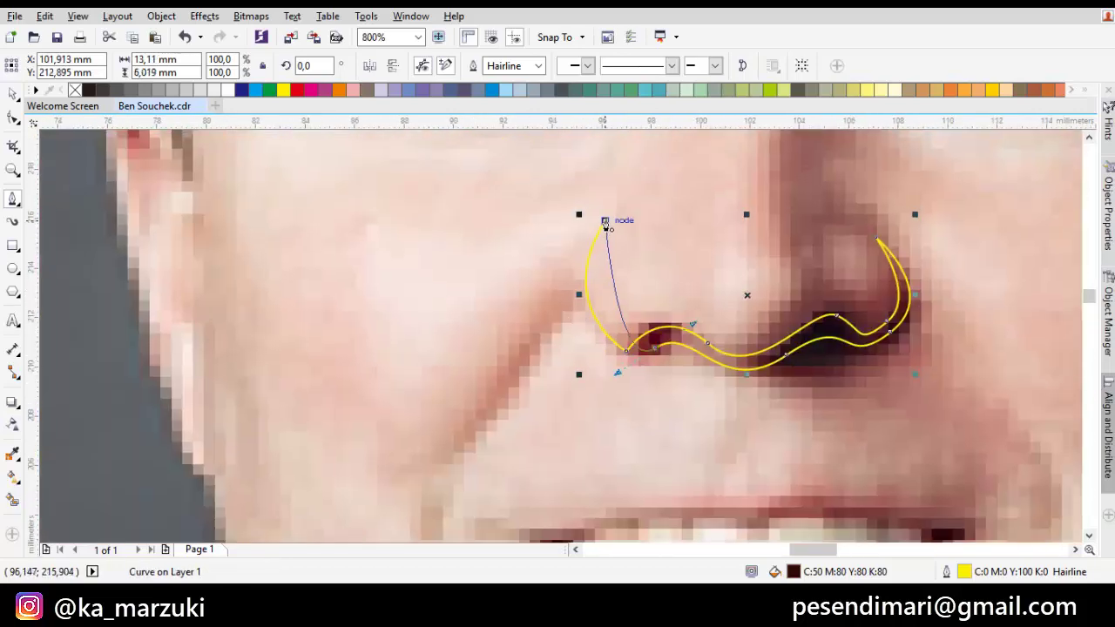
pyautogui.moveTo(606, 225); pyautogui.dragTo(525, 310)
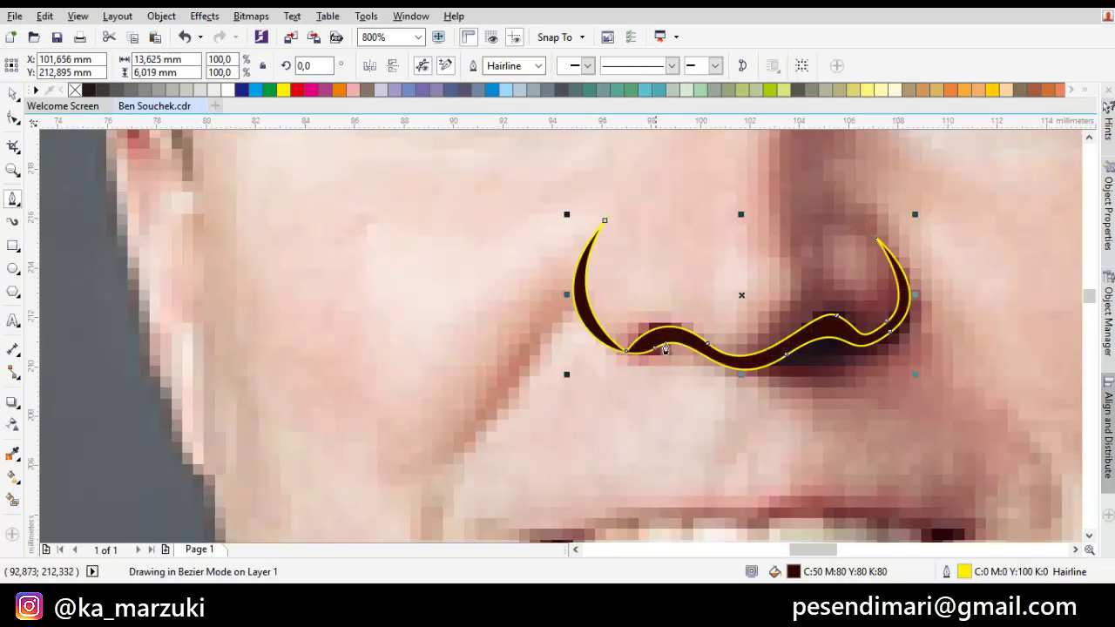
pyautogui.press('space')
pyautogui.press('Escape')
pyautogui.moveTo(694, 368); pyautogui.dragTo(652, 367)
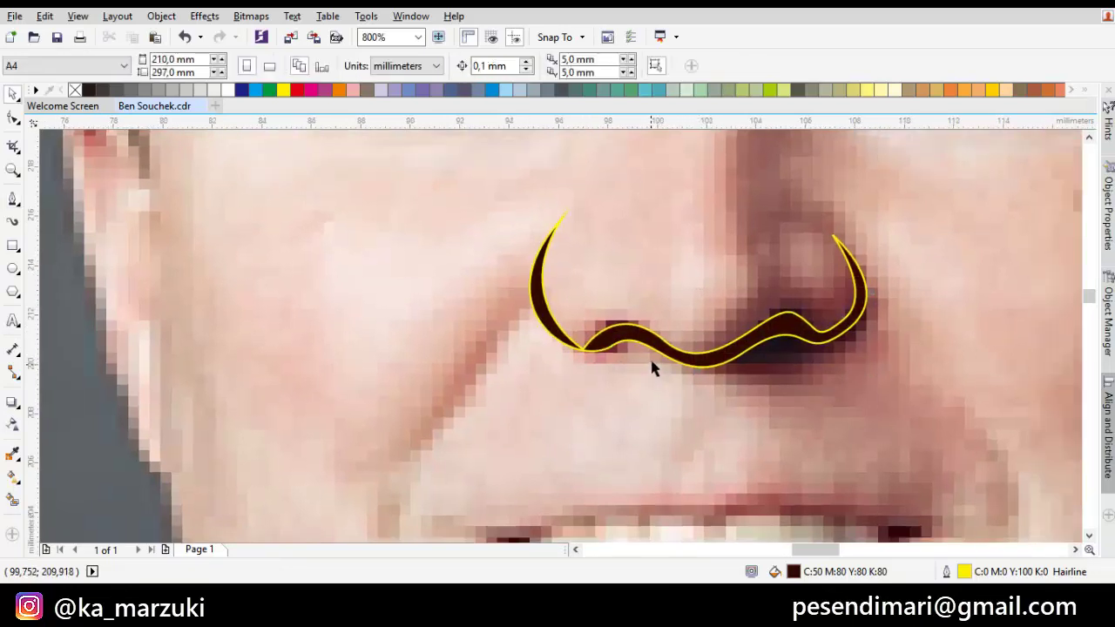
# - Raise the node where the left nostril wing meets the nose base by about 0.16 mm
pyautogui.scroll(1, 632, 341)
pyautogui.click(577, 347)
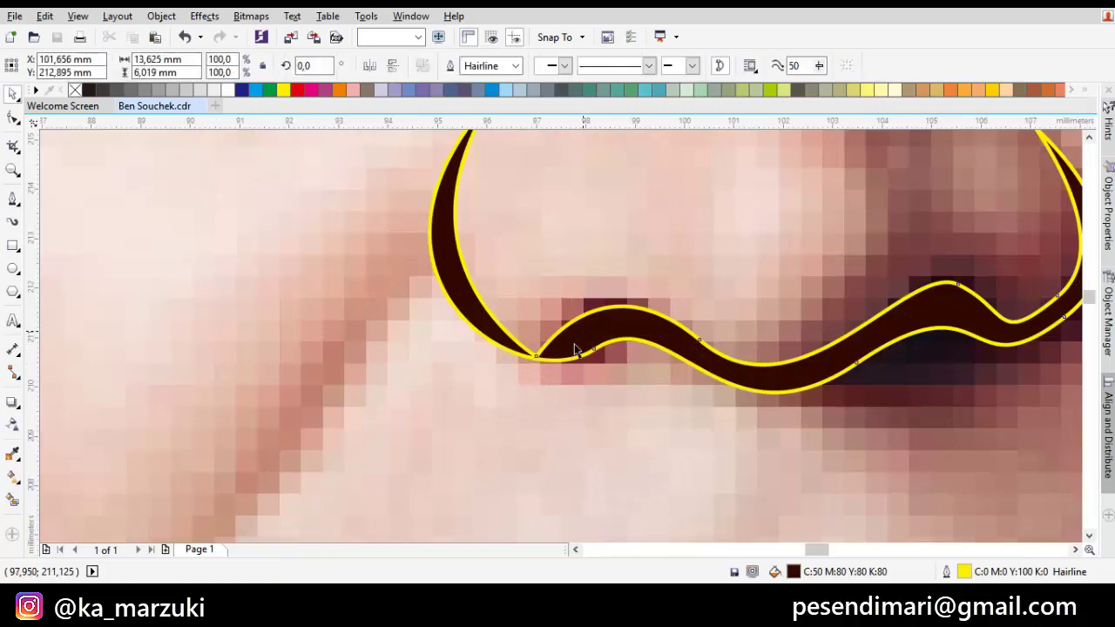
pyautogui.scroll(1, 523, 348)
pyautogui.press('F10')
pyautogui.moveTo(523, 351); pyautogui.dragTo(525, 335)
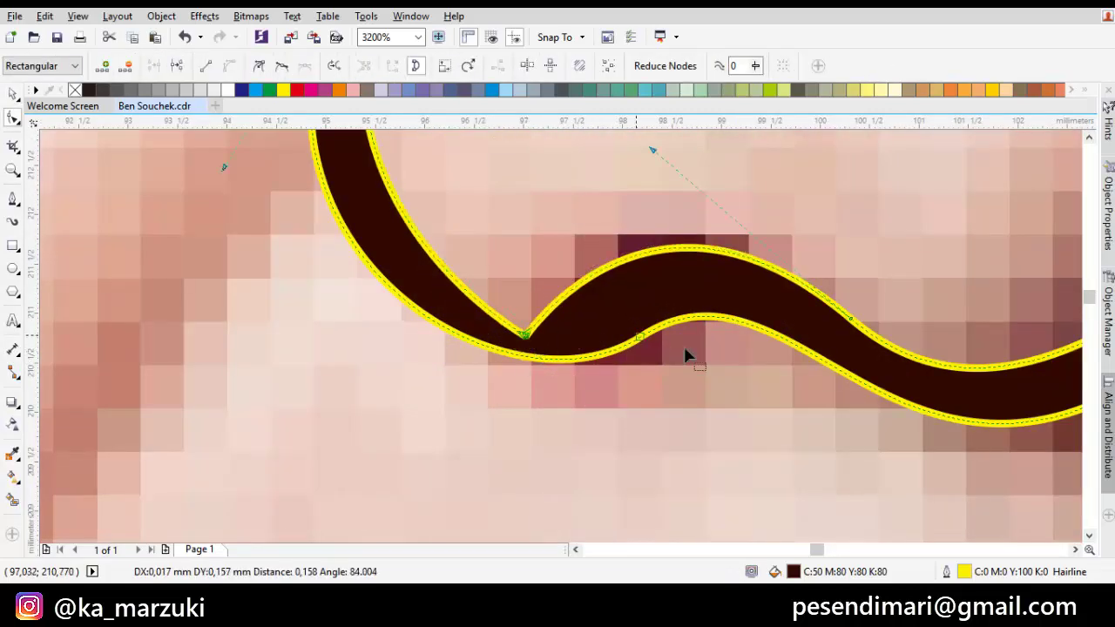
# - Reshape the nose base's upper edge just right of the left nostril by adjusting its node and curve handle
pyautogui.scroll(-1, 745, 359)
pyautogui.moveTo(809, 356); pyautogui.dragTo(610, 299)
pyautogui.scroll(1, 649, 340)
pyautogui.scroll(-1, 709, 394)
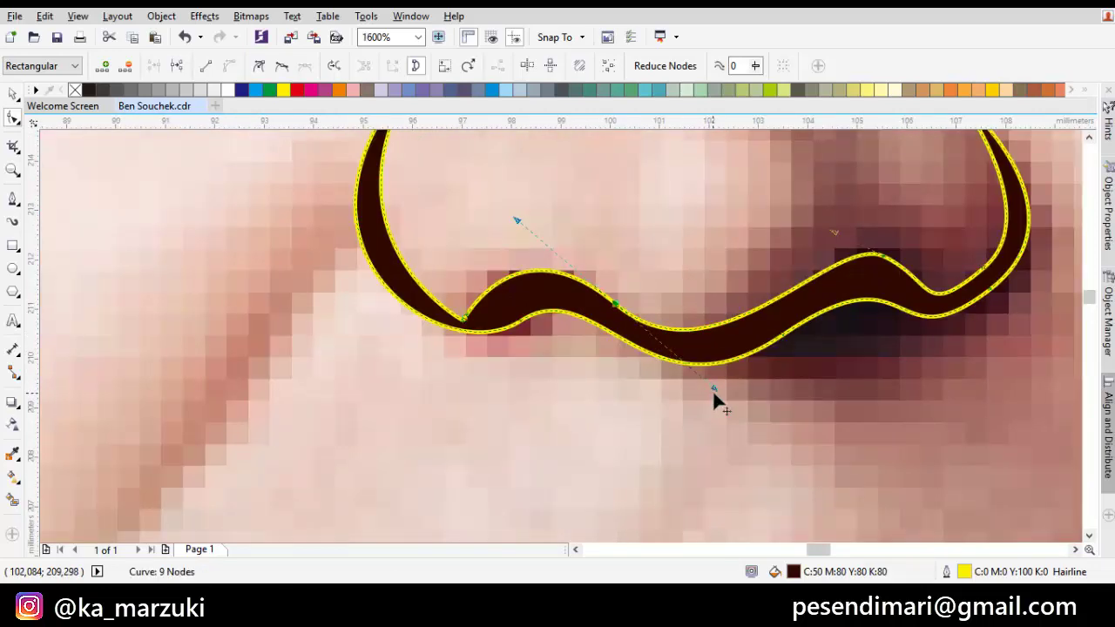
pyautogui.moveTo(712, 390); pyautogui.dragTo(725, 401)
pyautogui.scroll(1, 609, 316)
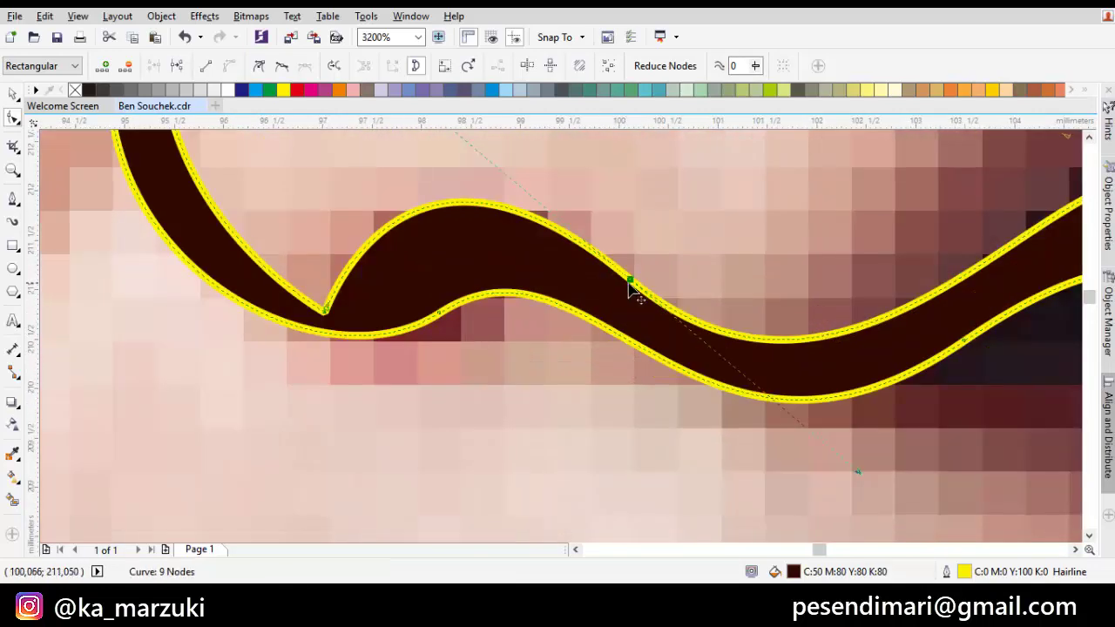
pyautogui.moveTo(630, 288); pyautogui.dragTo(642, 298)
pyautogui.scroll(-3, 636, 314)
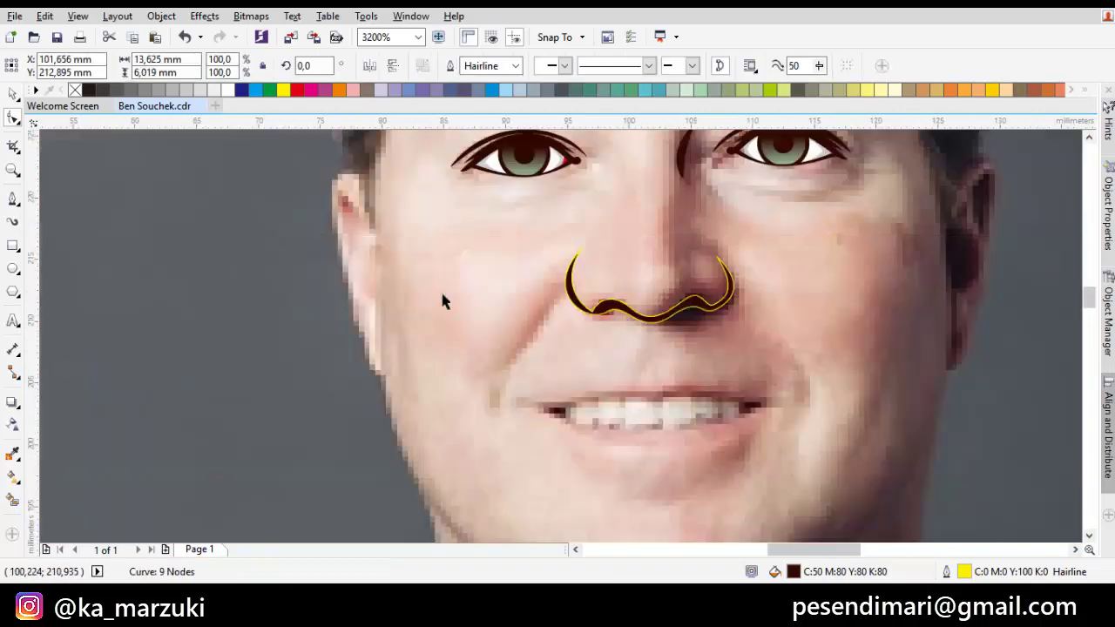
# - Remove the outlines from all objects, including the nose shapes, and clear the selection
pyautogui.hotkey('ctrl', 'a')
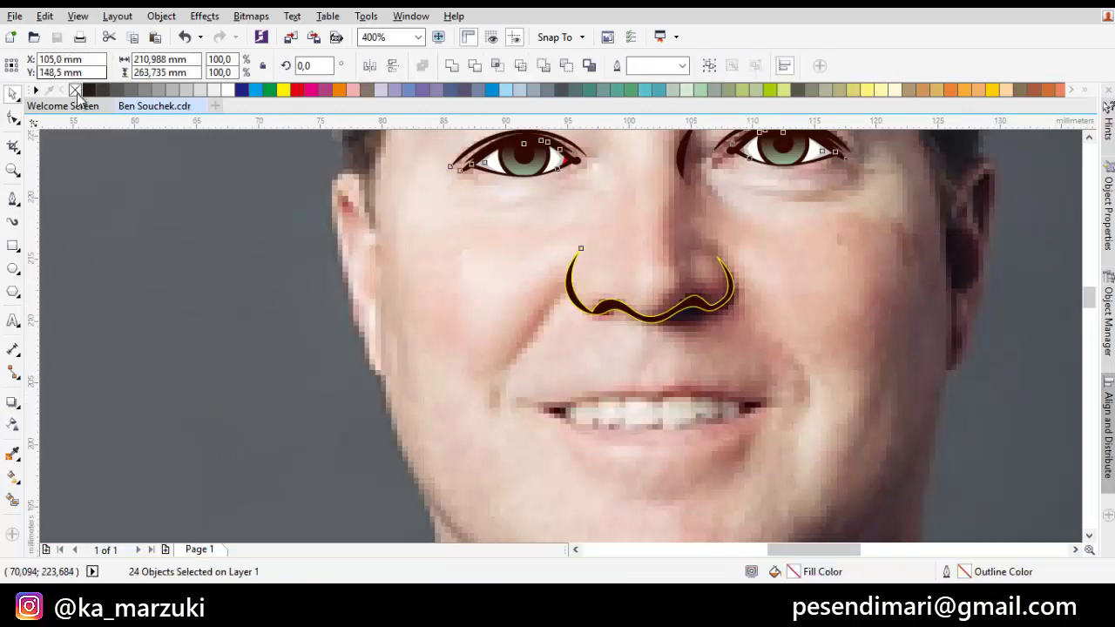
pyautogui.rightClick(77, 90)
pyautogui.scroll(-1, 794, 366)
pyautogui.press('Escape')
# - Draw the lower edge of the teeth as a notched curve about 10.6 mm wide, starting at the left mouth corner
pyautogui.moveTo(792, 363); pyautogui.dragTo(711, 332)
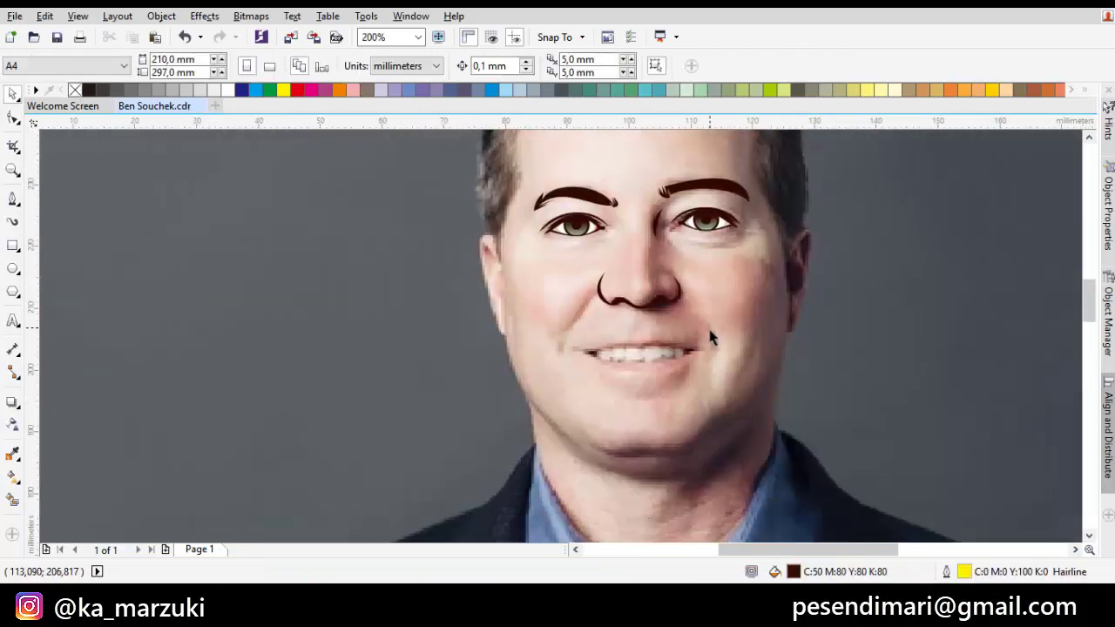
pyautogui.scroll(3, 597, 370)
pyautogui.press('F5')
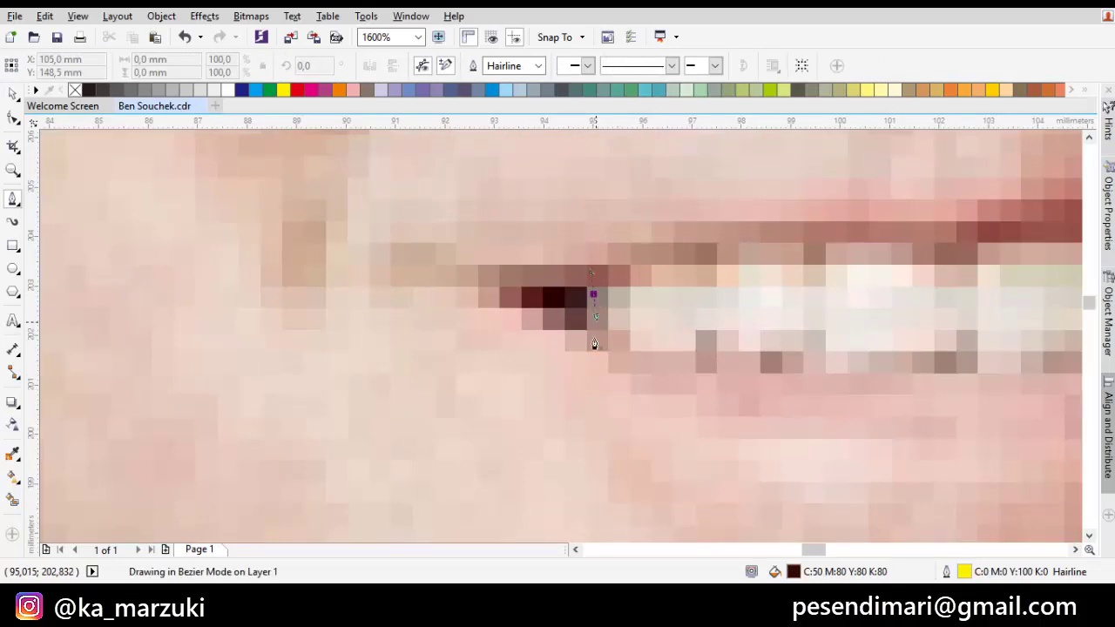
pyautogui.moveTo(670, 373); pyautogui.dragTo(577, 335)
pyautogui.click(692, 326)
pyautogui.moveTo(644, 341); pyautogui.dragTo(707, 347)
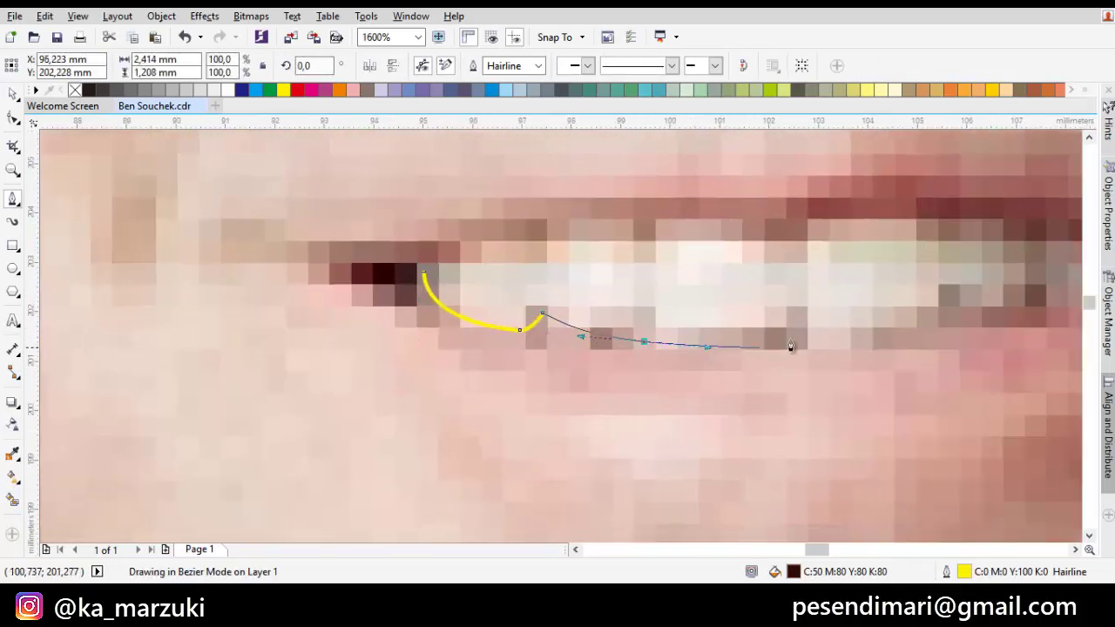
pyautogui.moveTo(790, 347); pyautogui.dragTo(757, 346)
pyautogui.click(711, 346)
pyautogui.click(716, 322)
pyautogui.moveTo(865, 329); pyautogui.dragTo(762, 364)
# - Extend the teeth's lower edge to the right mouth corner and up its short side, reaching about 13.9 mm in width
pyautogui.scroll(1, 754, 380)
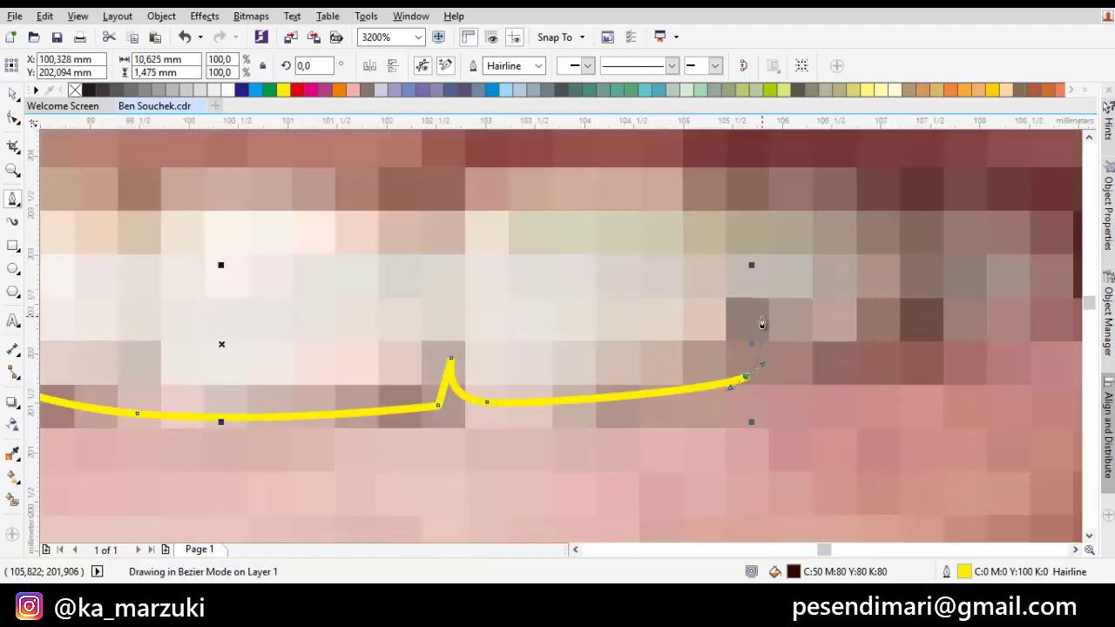
pyautogui.click(761, 320)
pyautogui.click(847, 351)
pyautogui.moveTo(941, 323); pyautogui.dragTo(957, 364)
pyautogui.click(956, 366)
pyautogui.click(953, 304)
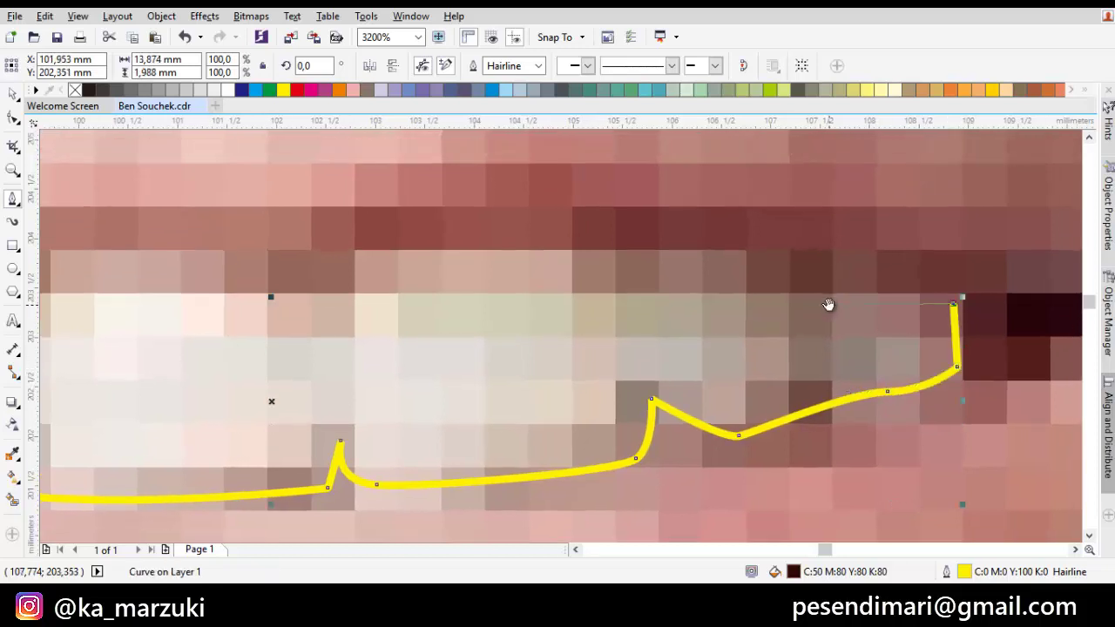
# - Close the teeth shape along its upper edge at about 13.9 by 2.4 mm and fill it with light grey
pyautogui.scroll(-1, 828, 304)
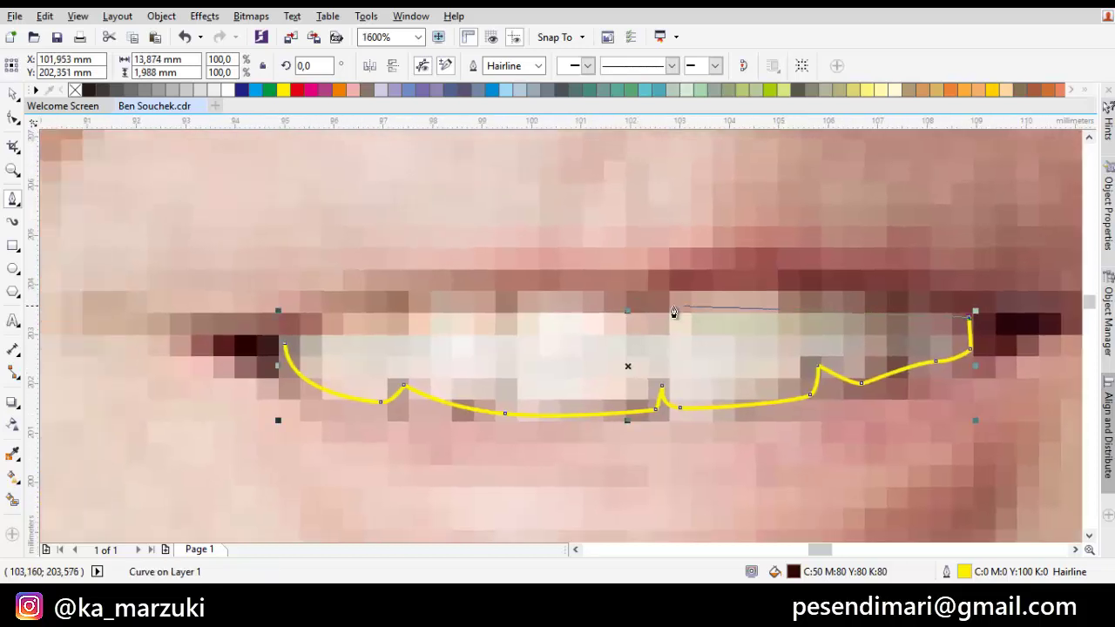
pyautogui.moveTo(722, 302); pyautogui.dragTo(666, 303)
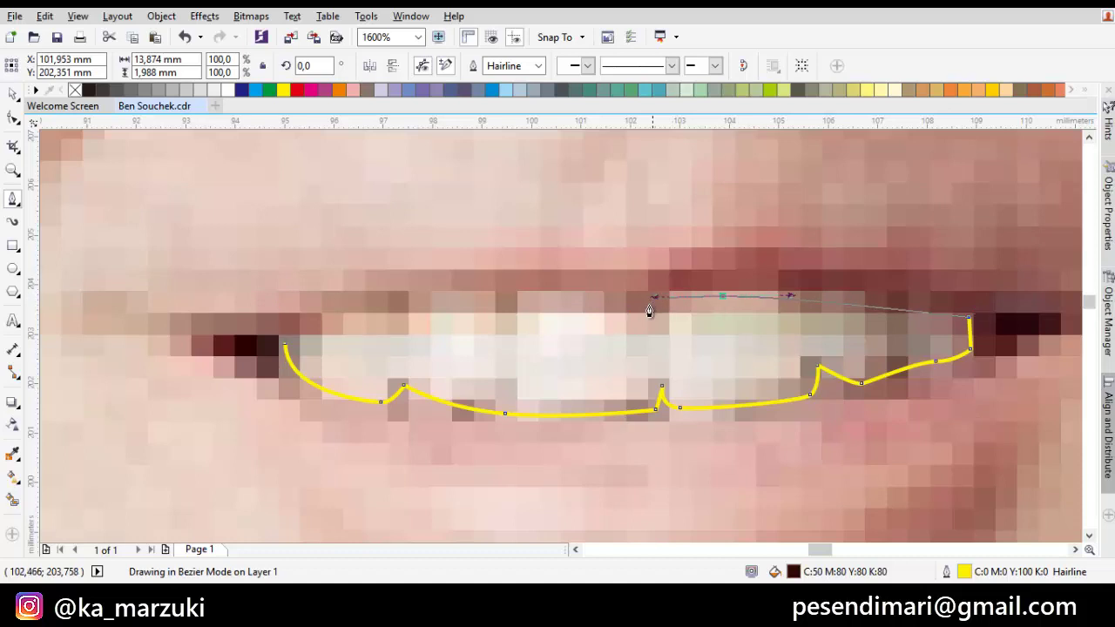
pyautogui.click(648, 310)
pyautogui.moveTo(540, 302); pyautogui.dragTo(471, 304)
pyautogui.moveTo(352, 309); pyautogui.dragTo(587, 311)
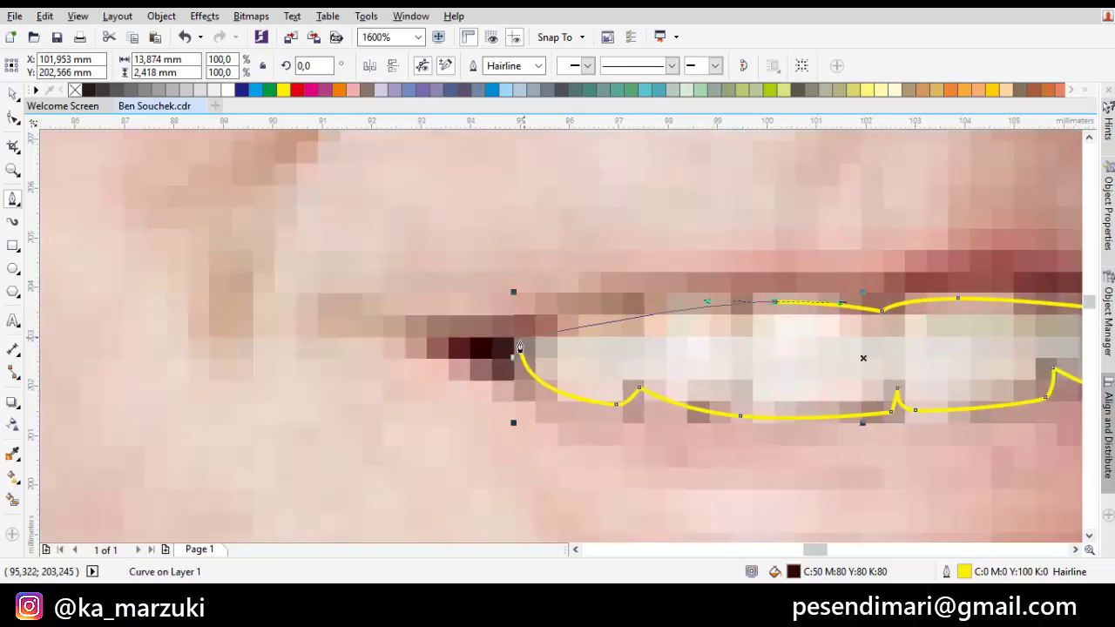
pyautogui.click(519, 346)
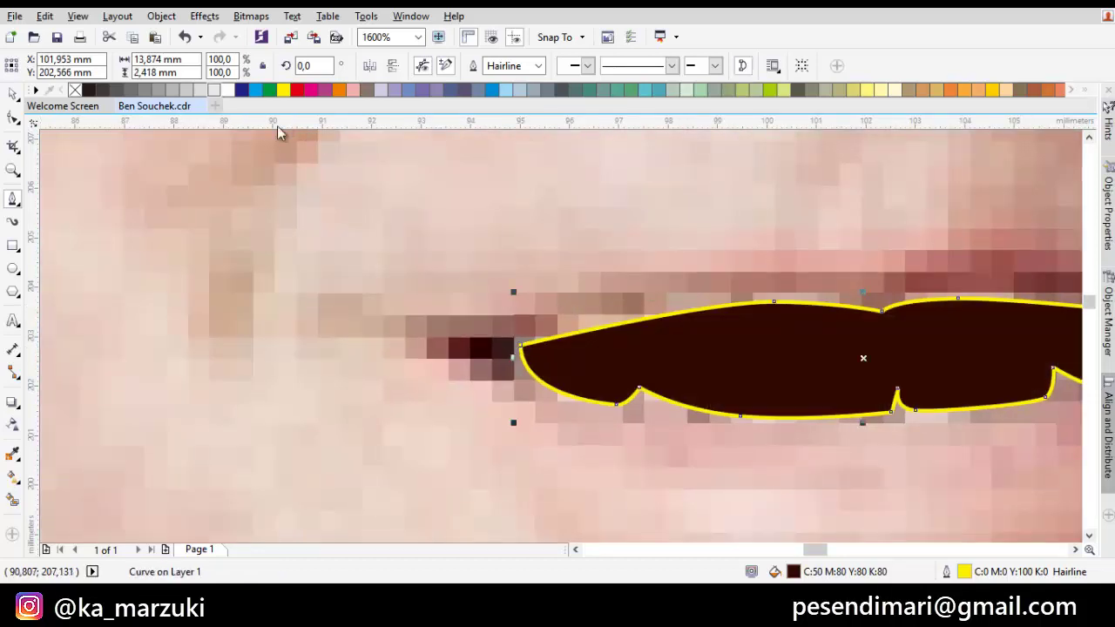
pyautogui.click(214, 90)
# - Draw the mouth opening's lower edge below the teeth, about 17.2 mm wide, from the left to the right mouth corner
pyautogui.moveTo(519, 319); pyautogui.dragTo(549, 286)
pyautogui.moveTo(468, 304); pyautogui.dragTo(469, 328)
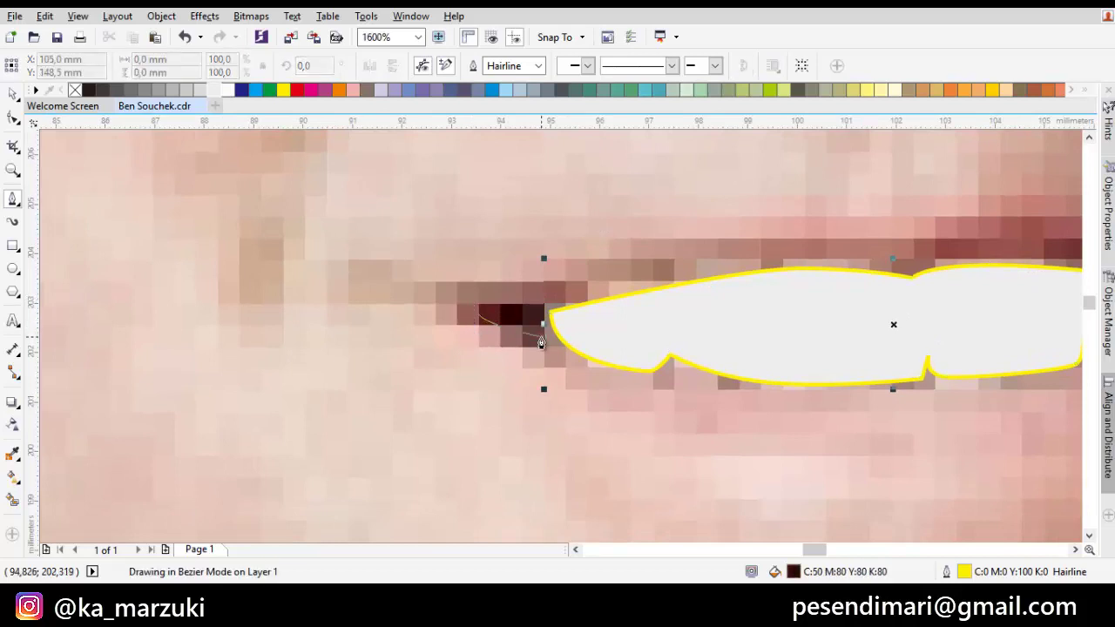
pyautogui.click(541, 340)
pyautogui.hscroll(2, 570, 376)
pyautogui.moveTo(749, 370); pyautogui.dragTo(930, 364)
pyautogui.moveTo(1021, 304); pyautogui.dragTo(824, 354)
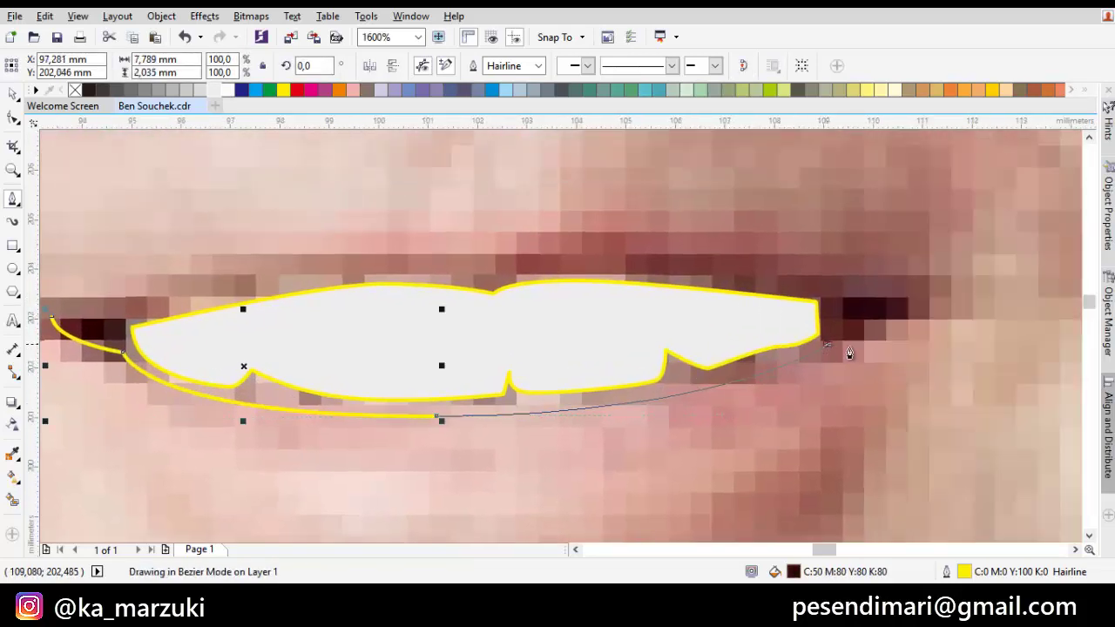
pyautogui.moveTo(897, 318); pyautogui.dragTo(905, 304)
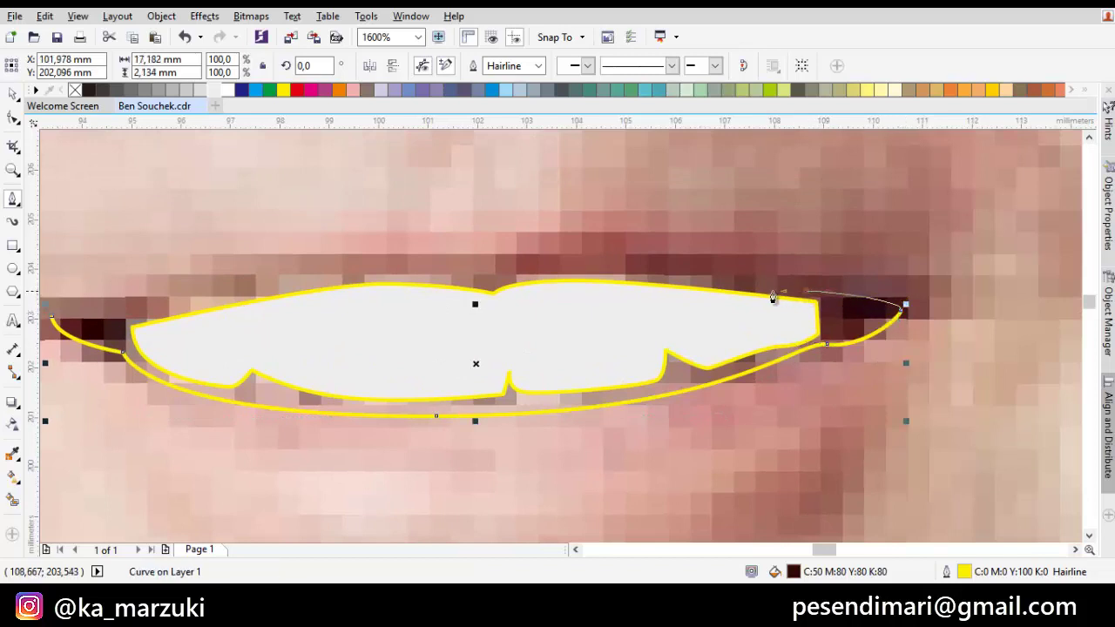
# - Close the mouth opening along a curve above the teeth as a dark shape about 17.2 by 3 mm
pyautogui.hscroll(-2, 784, 298)
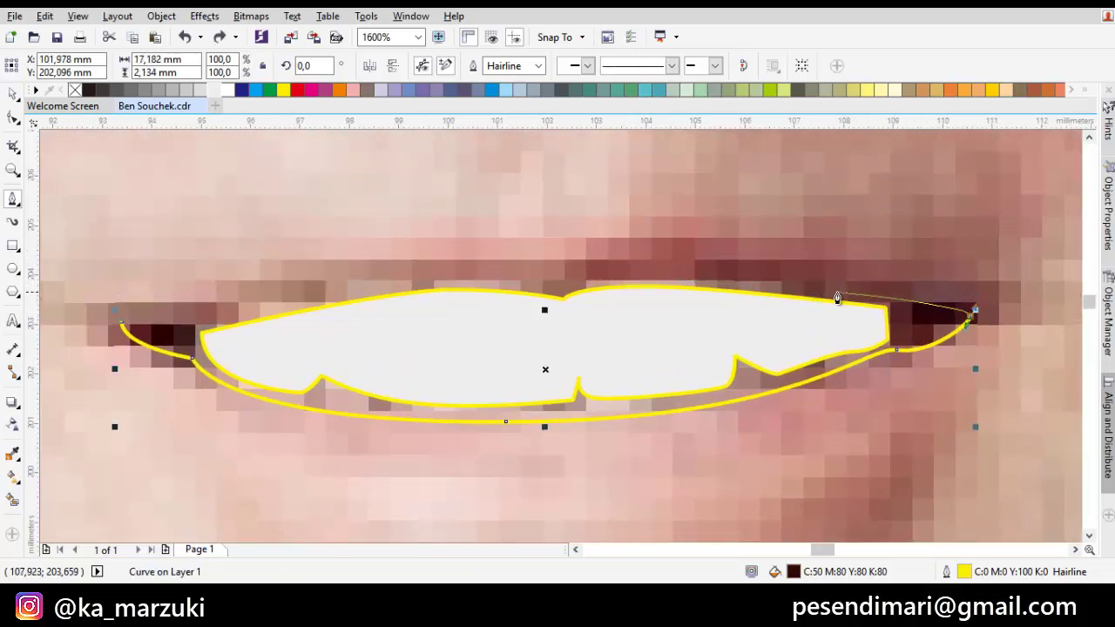
pyautogui.hscroll(-6, 628, 278)
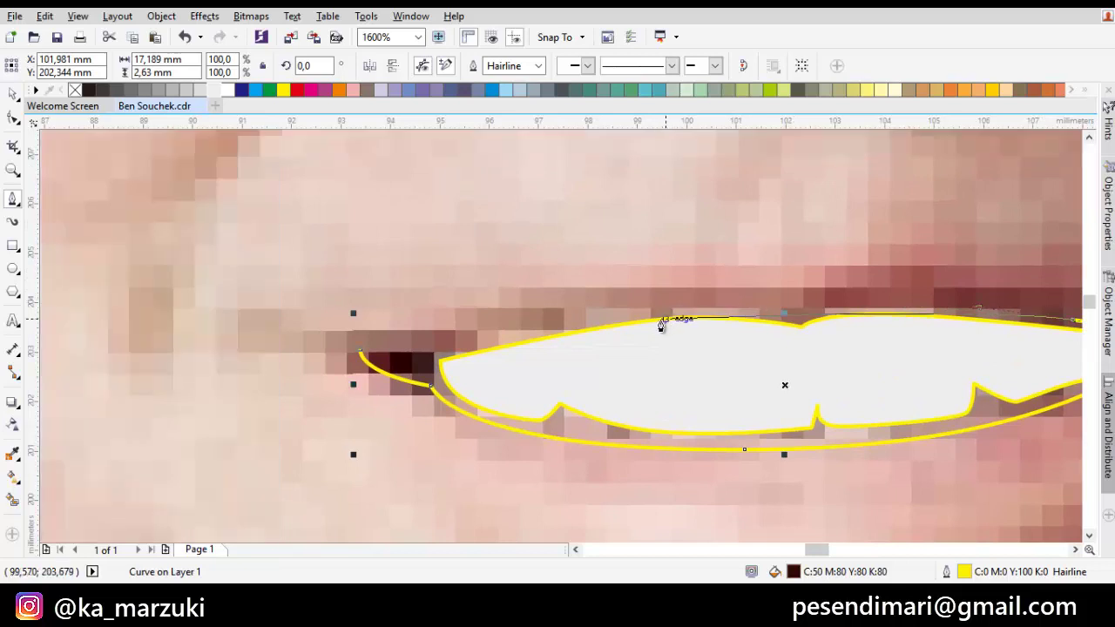
pyautogui.moveTo(538, 329); pyautogui.dragTo(512, 331)
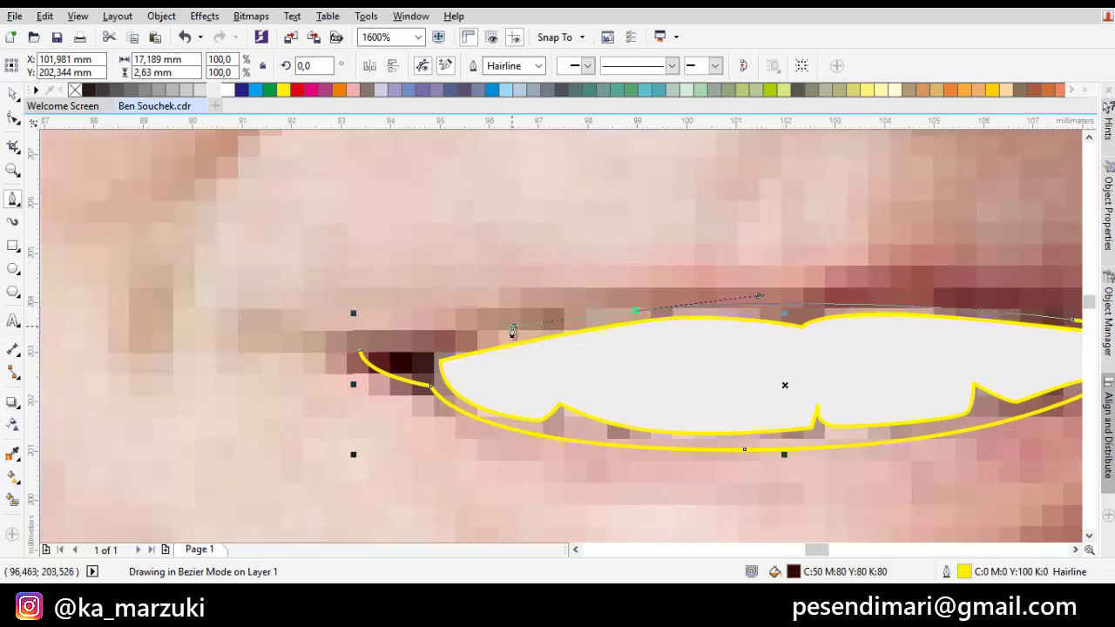
pyautogui.click(433, 360)
pyautogui.scroll(1, 440, 355)
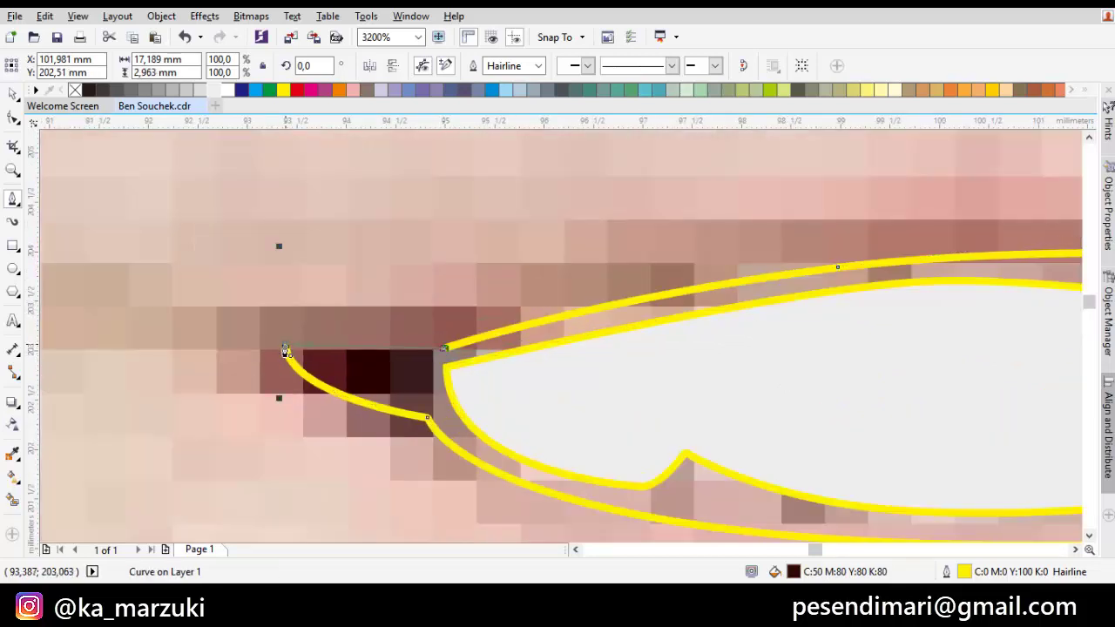
pyautogui.moveTo(317, 340); pyautogui.dragTo(324, 339)
pyautogui.scroll(-1, 366, 334)
pyautogui.moveTo(668, 384); pyautogui.dragTo(380, 331)
# - Reorder the dark mouth opening so that it lies behind the light grey teeth
pyautogui.rightClick(388, 327)
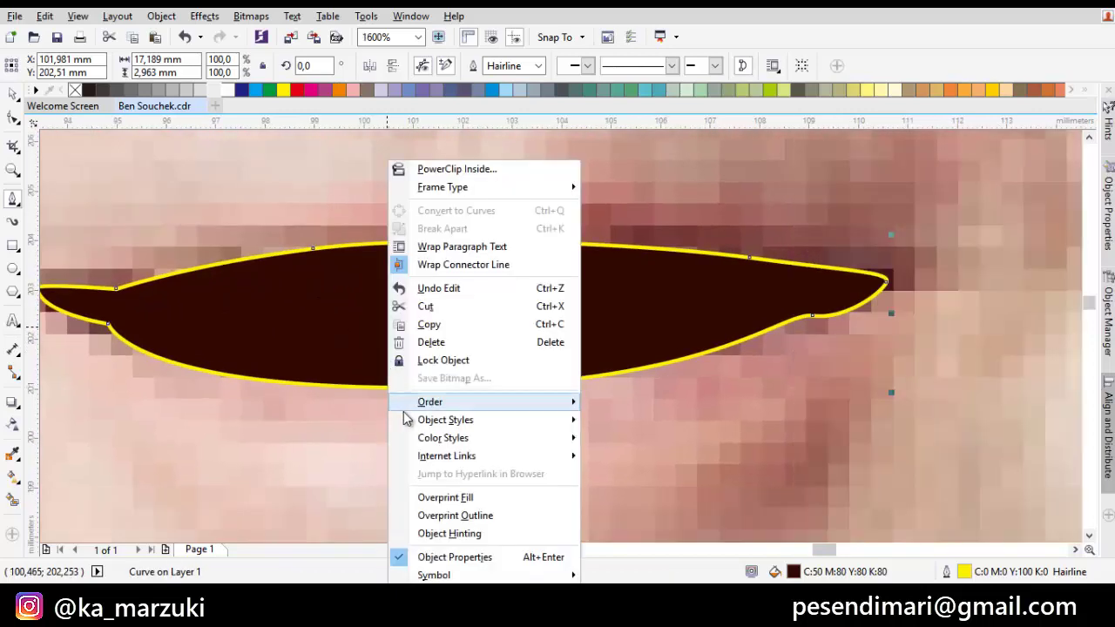
pyautogui.moveTo(418, 407)
pyautogui.click(619, 521)
pyautogui.click(645, 422)
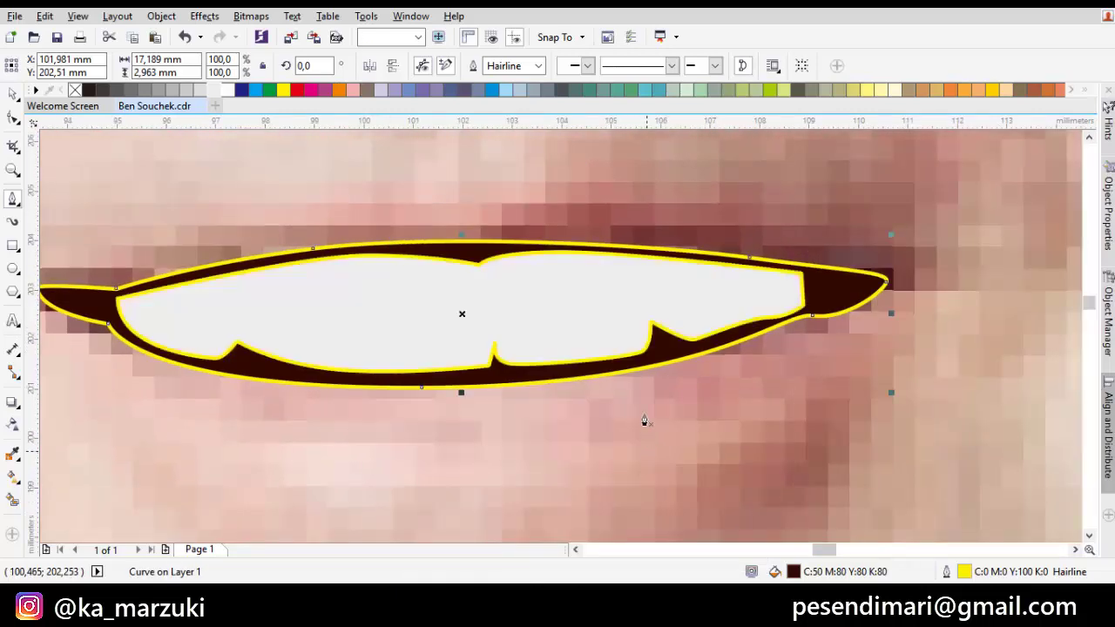
# - Remove the outlines from all objects, including the mouth and teeth, and deselect them
pyautogui.moveTo(630, 397); pyautogui.dragTo(770, 400)
pyautogui.scroll(-1, 770, 401)
pyautogui.press('space')
pyautogui.press('Escape')
pyautogui.moveTo(641, 360); pyautogui.dragTo(624, 332)
pyautogui.hotkey('ctrl', 'a')
pyautogui.rightClick(75, 91)
pyautogui.press('Escape')
pyautogui.scroll(-1, 573, 341)
# - Draw an arrowhead-shaped dark accent about 1.6 by 1.9 mm at the left mouth corner, without an outline, and deselect it
pyautogui.scroll(3, 601, 336)
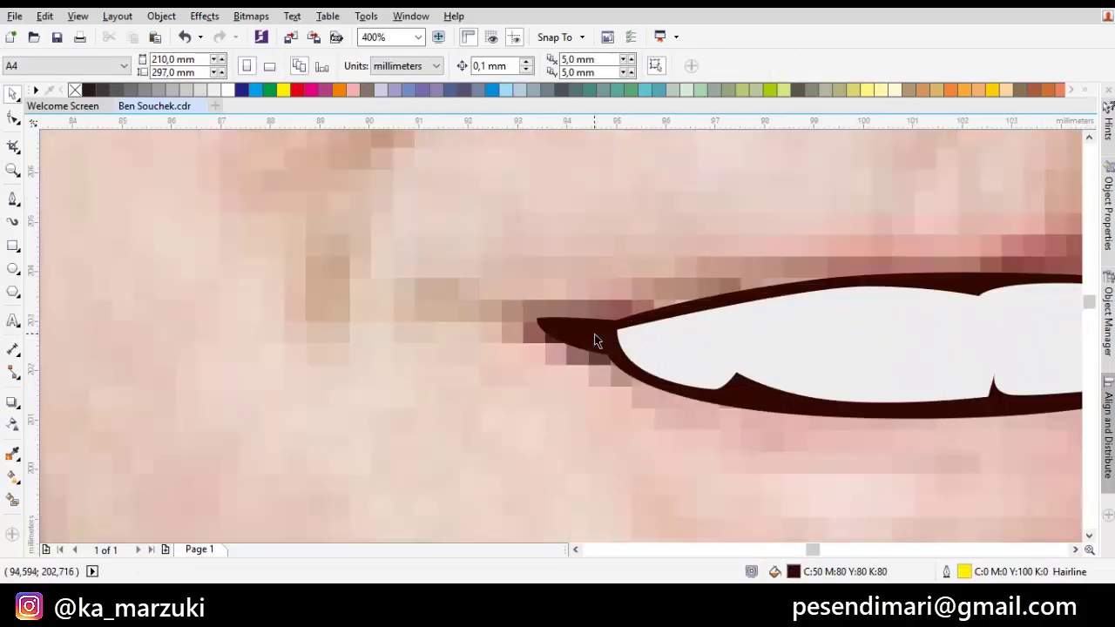
pyautogui.press('space')
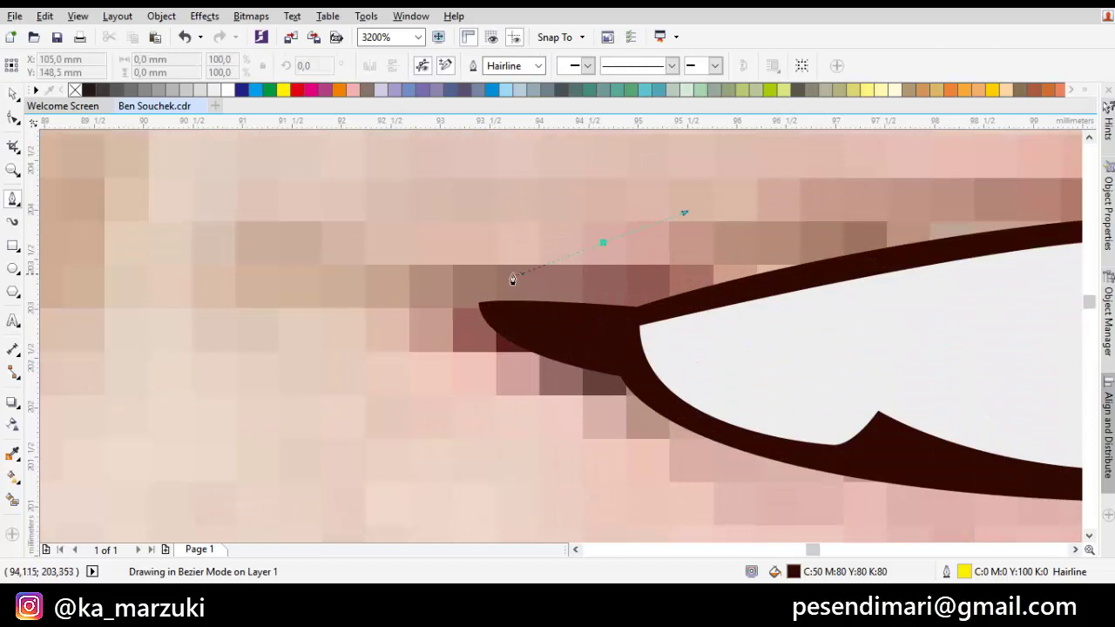
pyautogui.click(515, 322)
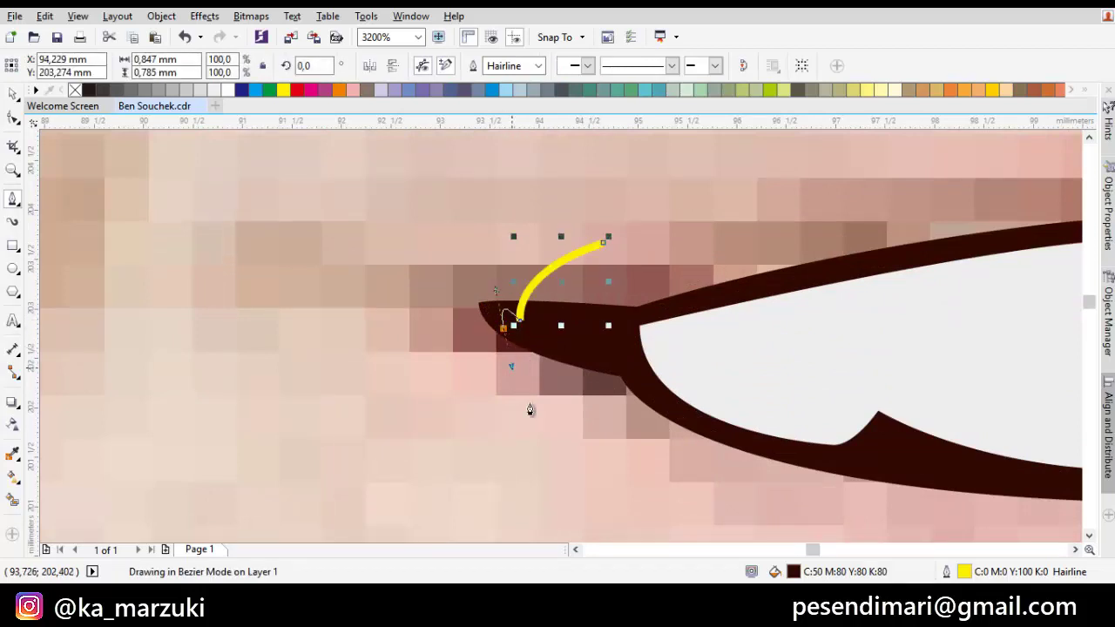
pyautogui.click(560, 429)
pyautogui.moveTo(446, 305); pyautogui.dragTo(459, 273)
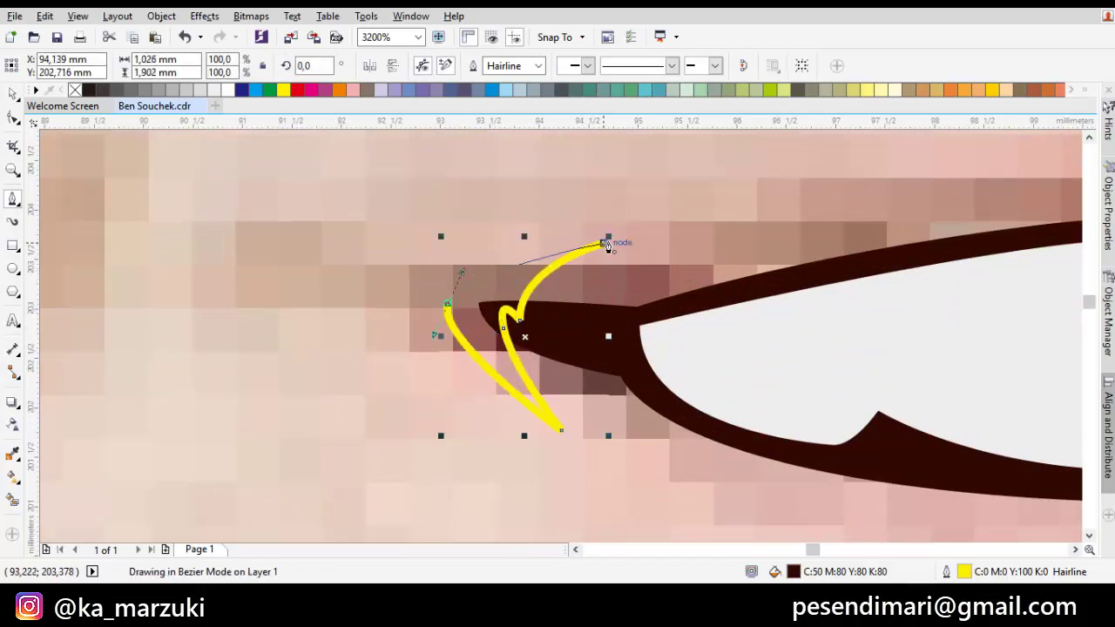
pyautogui.click(605, 244)
pyautogui.rightClick(75, 91)
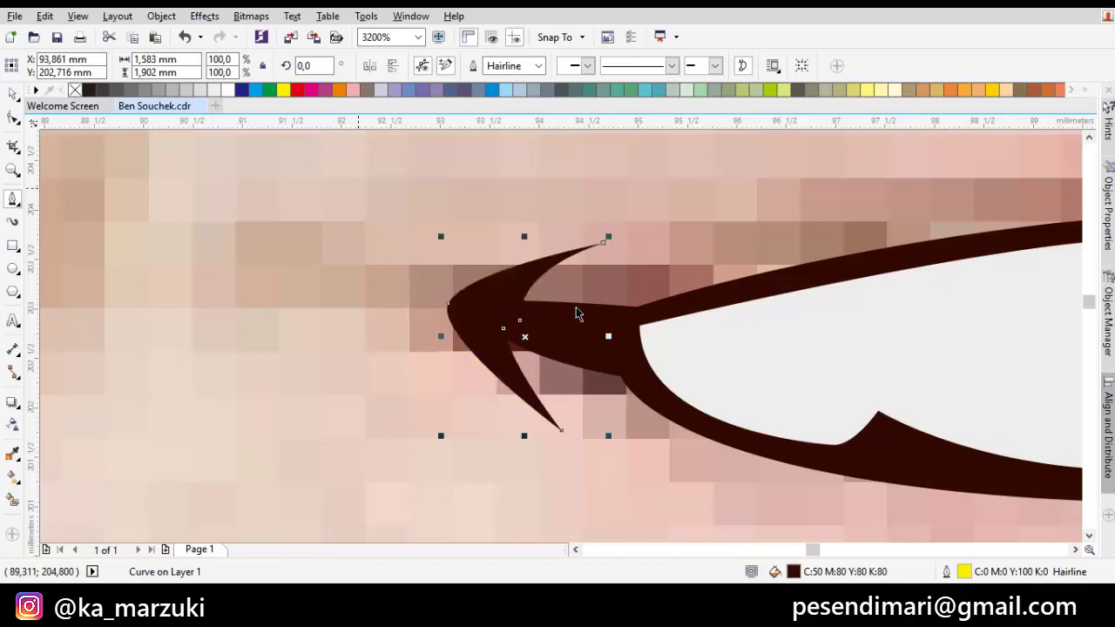
pyautogui.press('space')
pyautogui.press('Escape')
# - Draw a dark crescent accent around the right mouth corner, curving down past the mouth opening, and deselect it
pyautogui.scroll(-1, 602, 324)
pyautogui.moveTo(828, 336); pyautogui.dragTo(472, 351)
pyautogui.press('space')
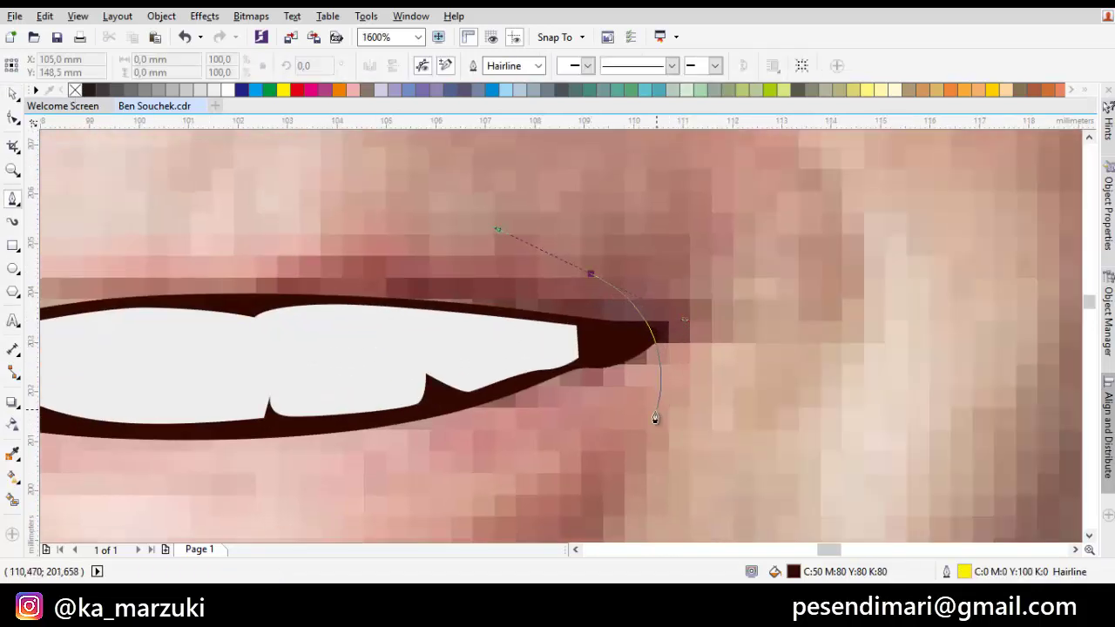
pyautogui.moveTo(653, 434); pyautogui.dragTo(669, 292)
pyautogui.click(591, 274)
pyautogui.press('space')
pyautogui.click(642, 305)
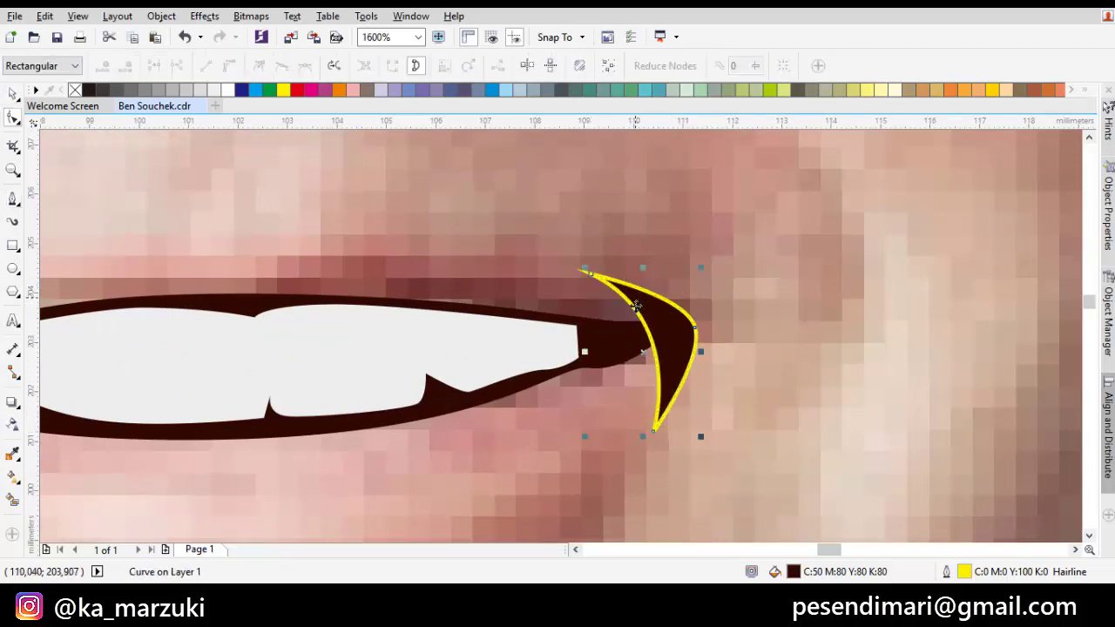
pyautogui.scroll(-2, 655, 323)
pyautogui.press('space')
pyautogui.press('Escape')
# - Remove the outlines from all objects, including the right mouth corner accent, and clear the selection
pyautogui.moveTo(662, 336); pyautogui.dragTo(705, 332)
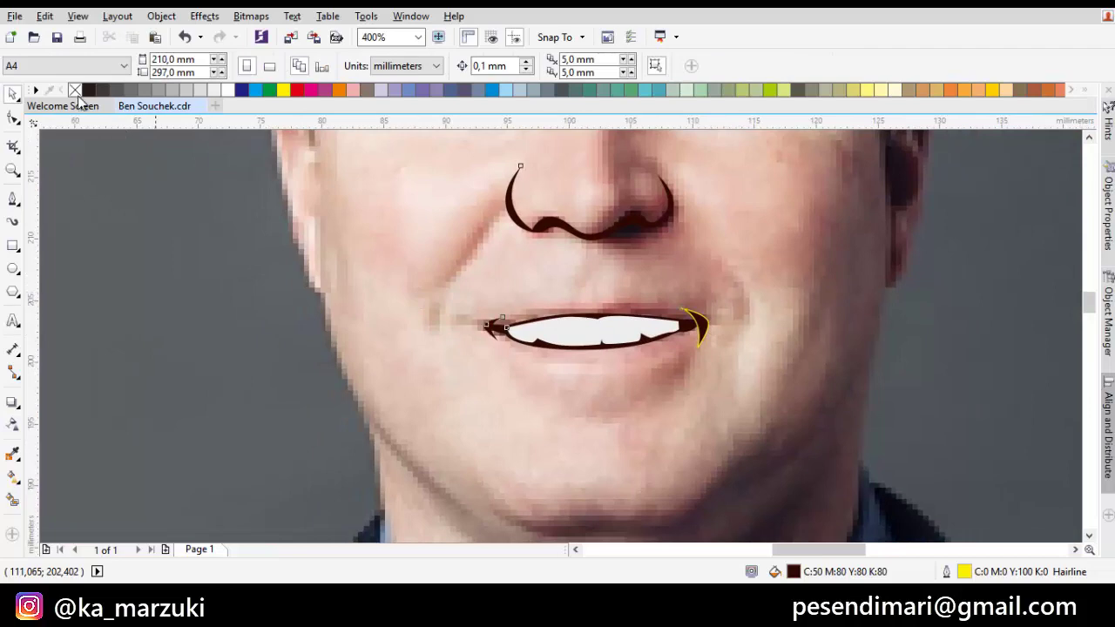
pyautogui.hotkey('ctrl', 'a')
pyautogui.press('Escape')
# - Start the upper lip outline at the left mouth corner and curve it up along the lip's left half
pyautogui.press('space')
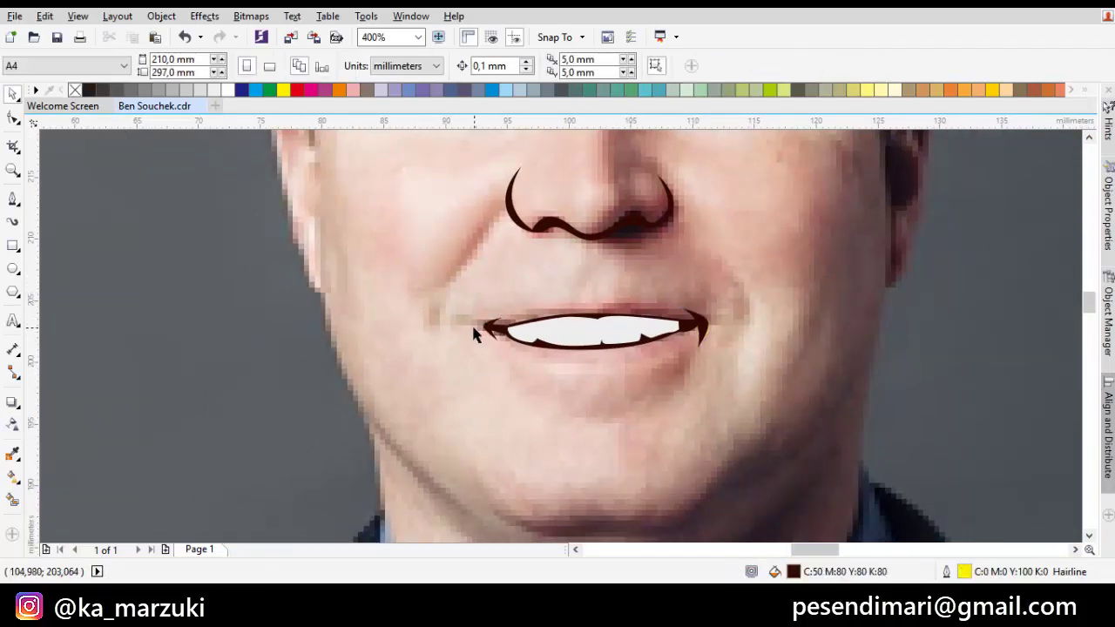
pyautogui.scroll(3, 472, 323)
pyautogui.click(508, 364)
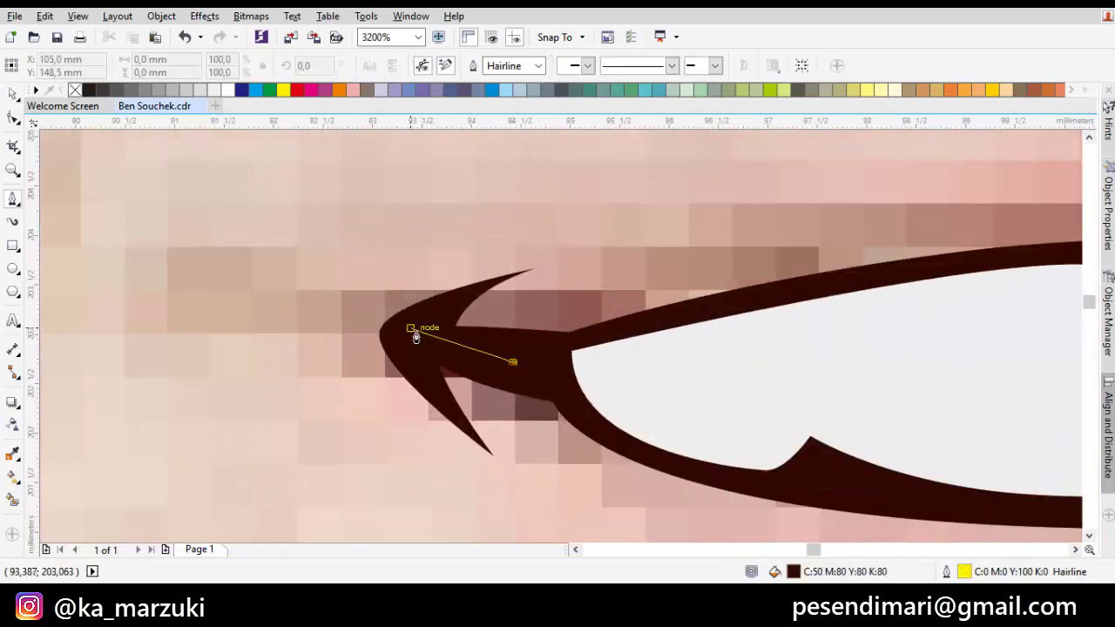
pyautogui.click(406, 322)
pyautogui.scroll(-1, 526, 283)
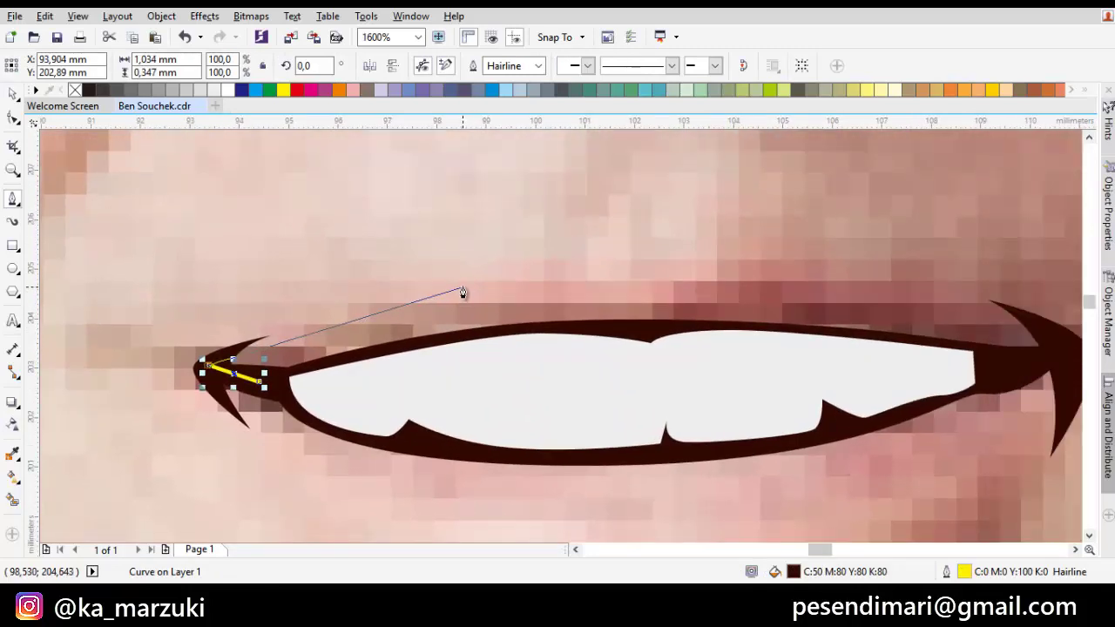
pyautogui.moveTo(463, 288); pyautogui.dragTo(594, 265)
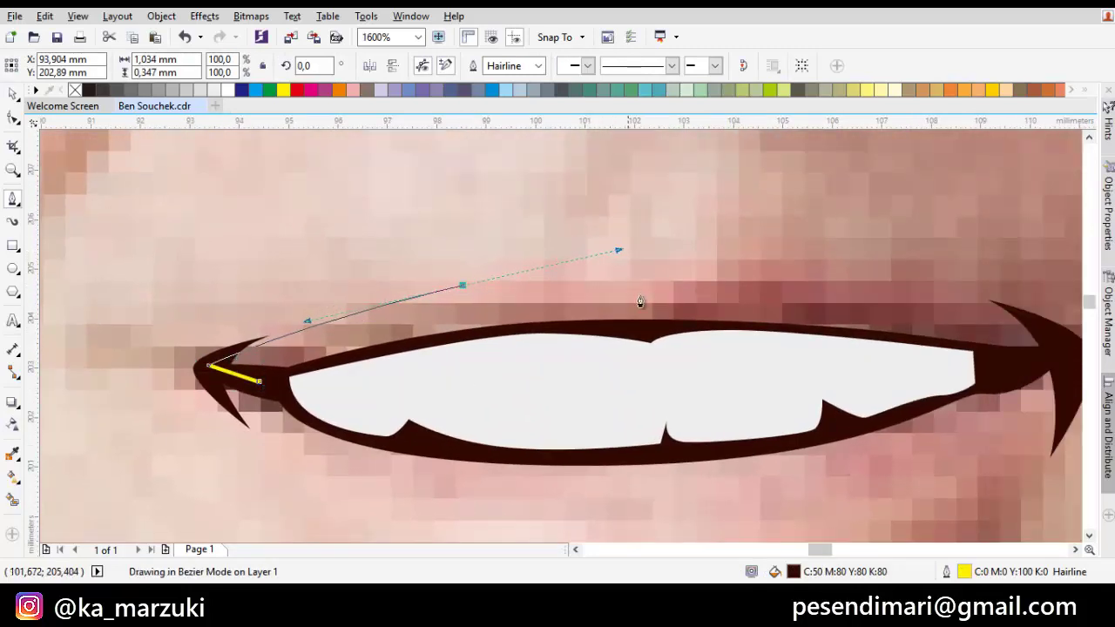
pyautogui.moveTo(657, 284); pyautogui.dragTo(715, 259)
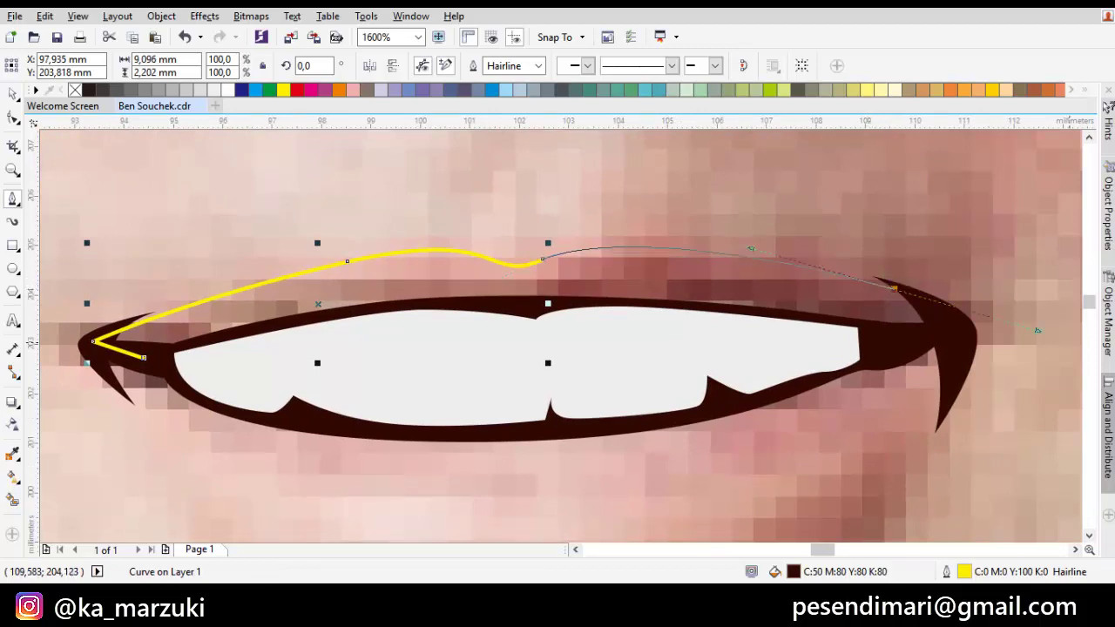
pyautogui.moveTo(1038, 331); pyautogui.dragTo(969, 339)
pyautogui.hotkey('ctrl', 'z')
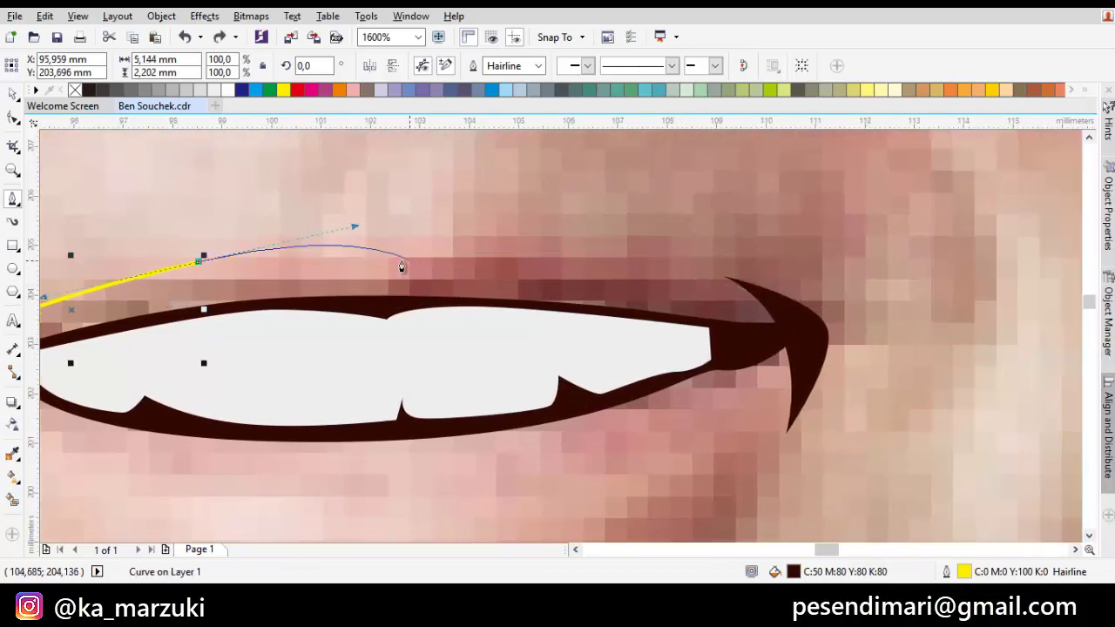
# - Continue the upper lip outline over the cupid's bow to the right corner and close it across the teeth, about 17.4 by 2.7 mm
pyautogui.moveTo(391, 262); pyautogui.dragTo(448, 241)
pyautogui.click(593, 260)
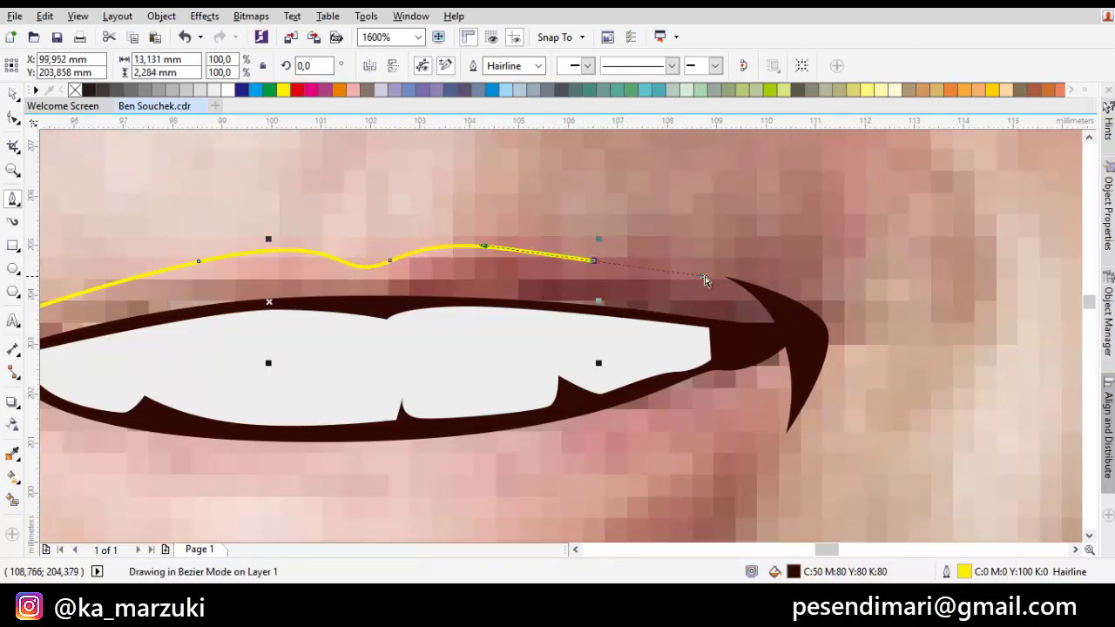
pyautogui.moveTo(668, 269); pyautogui.dragTo(803, 293)
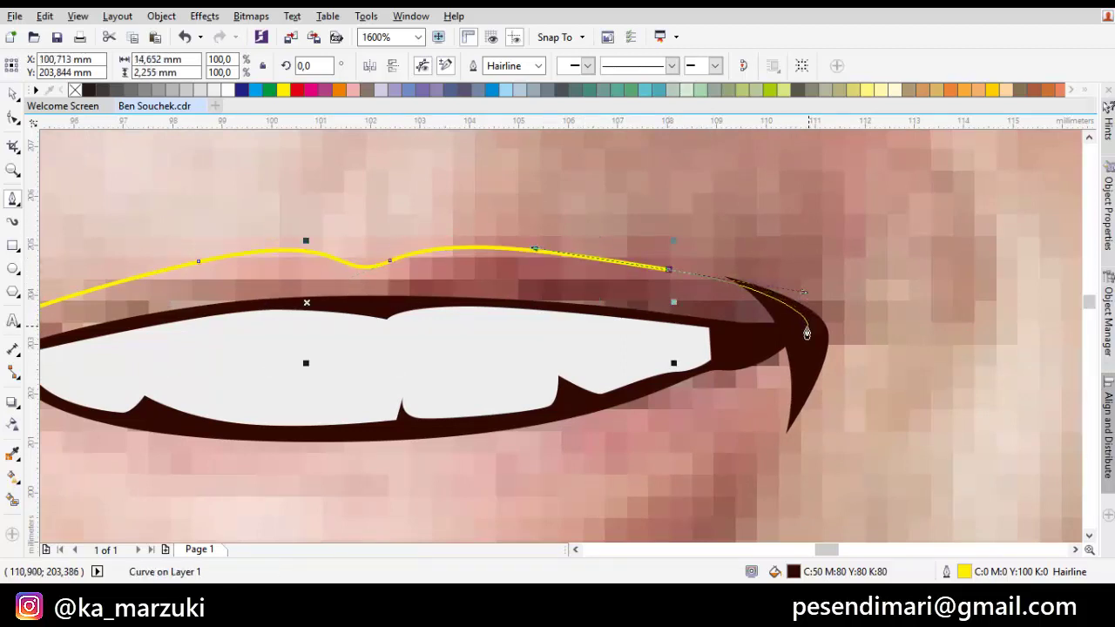
pyautogui.click(806, 328)
pyautogui.moveTo(684, 356); pyautogui.dragTo(789, 345)
pyautogui.moveTo(766, 344); pyautogui.dragTo(690, 356)
pyautogui.moveTo(228, 358); pyautogui.dragTo(310, 346)
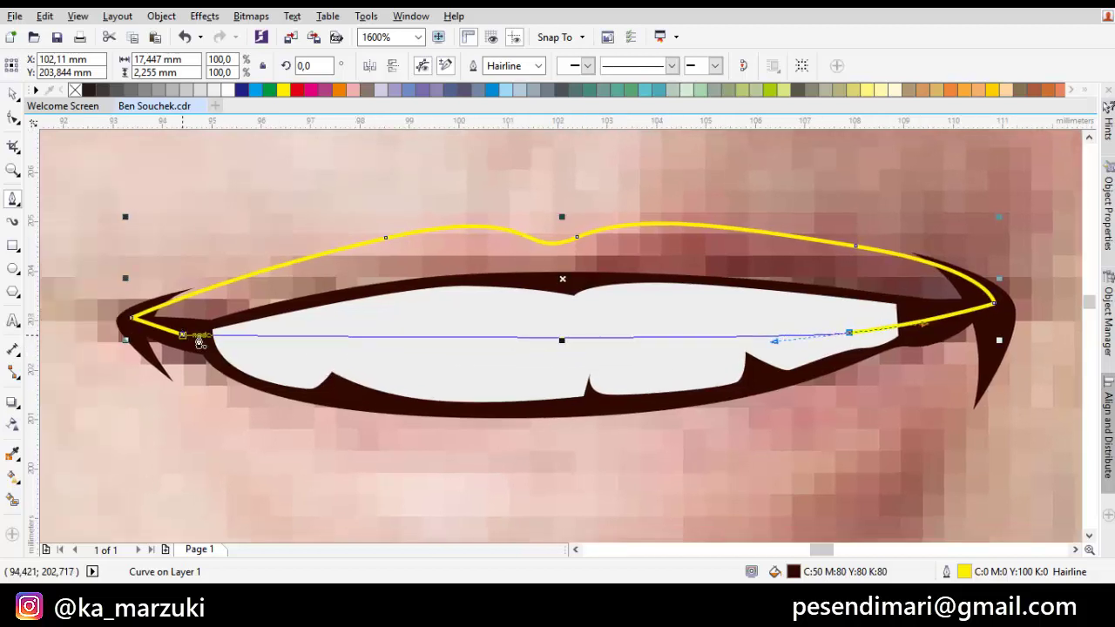
pyautogui.moveTo(200, 342); pyautogui.dragTo(457, 386)
# - Place the upper lip shape behind the dark mouth opening in the stacking order
pyautogui.rightClick(597, 299)
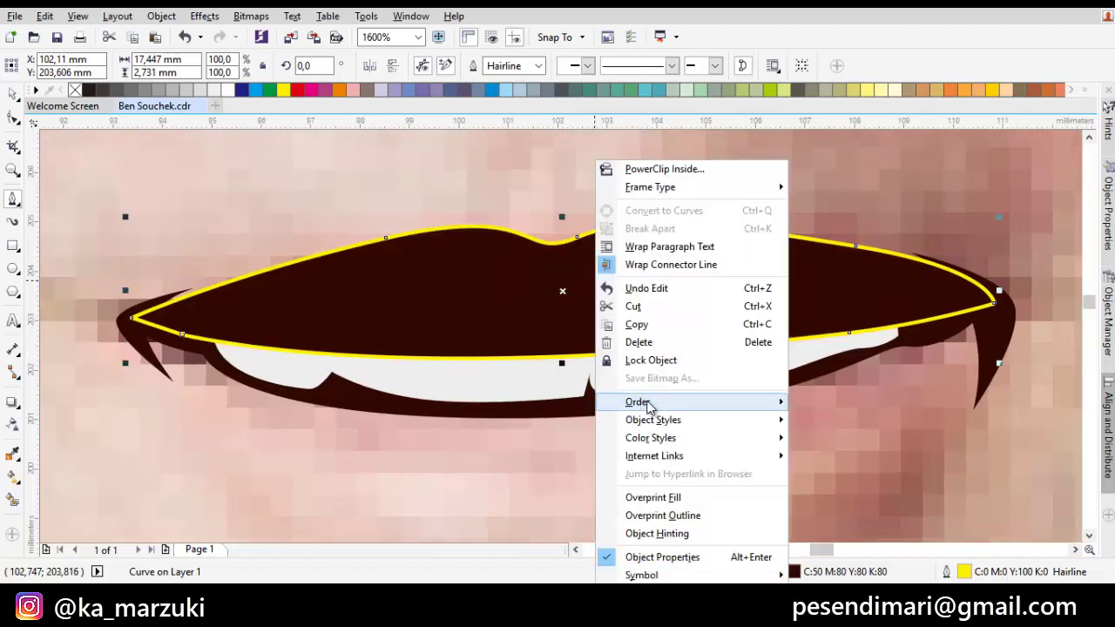
pyautogui.moveTo(647, 407)
pyautogui.click(841, 540)
pyautogui.click(747, 352)
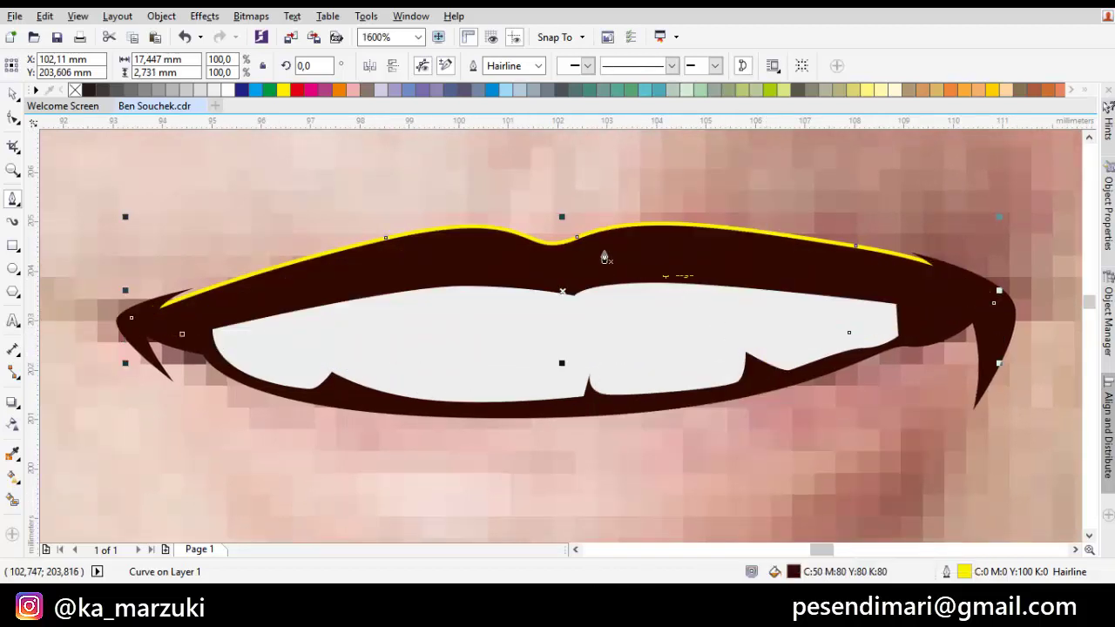
# - Shift the node at the upper lip's cupid's bow slightly to the right to widen the dip
pyautogui.press('F10')
pyautogui.scroll(1, 608, 270)
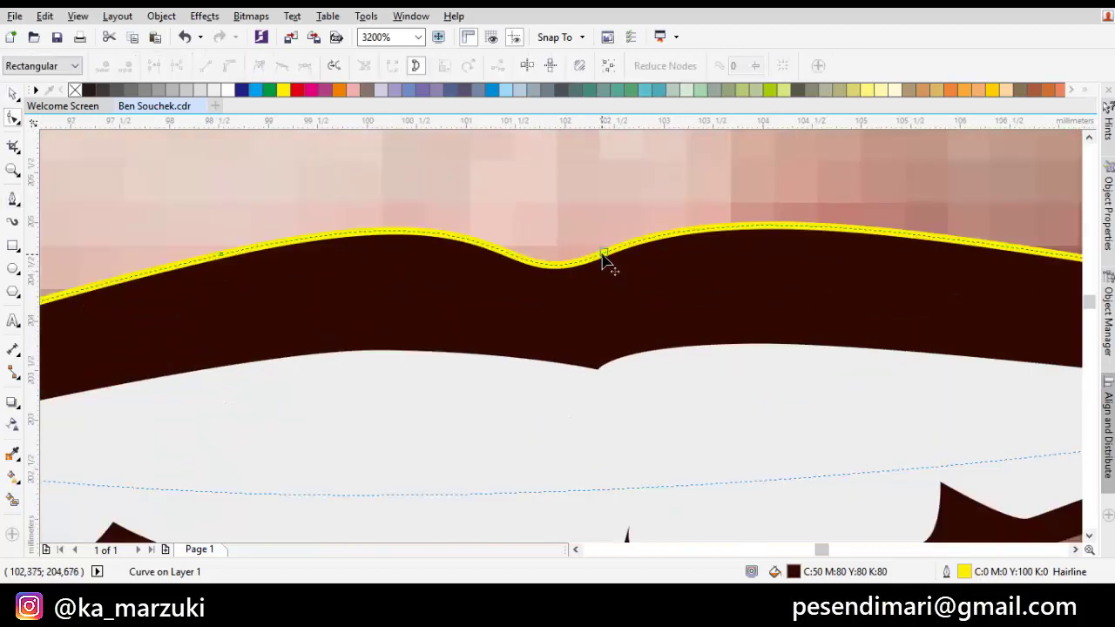
pyautogui.moveTo(602, 257); pyautogui.dragTo(619, 251)
pyautogui.press('space')
pyautogui.press('space')
pyautogui.click(610, 254)
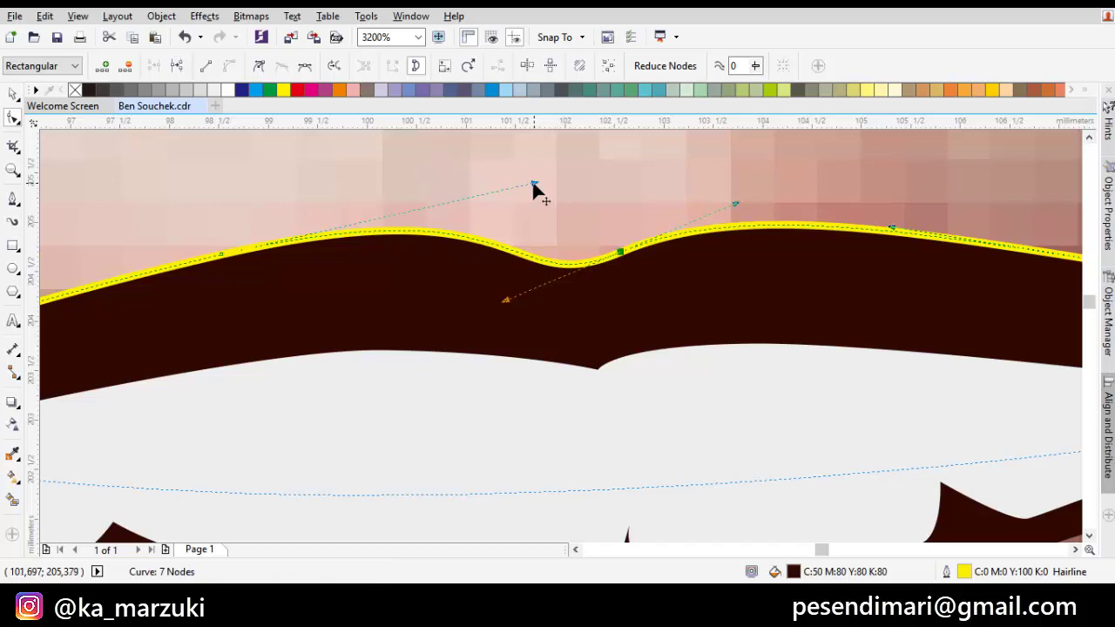
pyautogui.press('space')
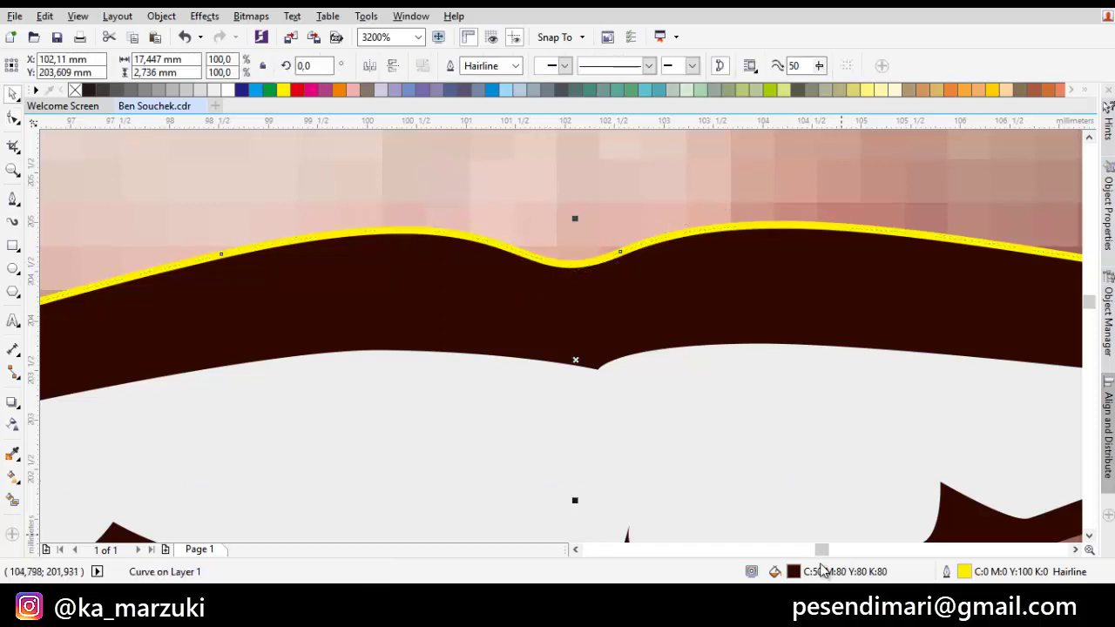
# - Fill the upper lip with red C:11 M:86 Y:80 K:0
pyautogui.doubleClick(820, 566)
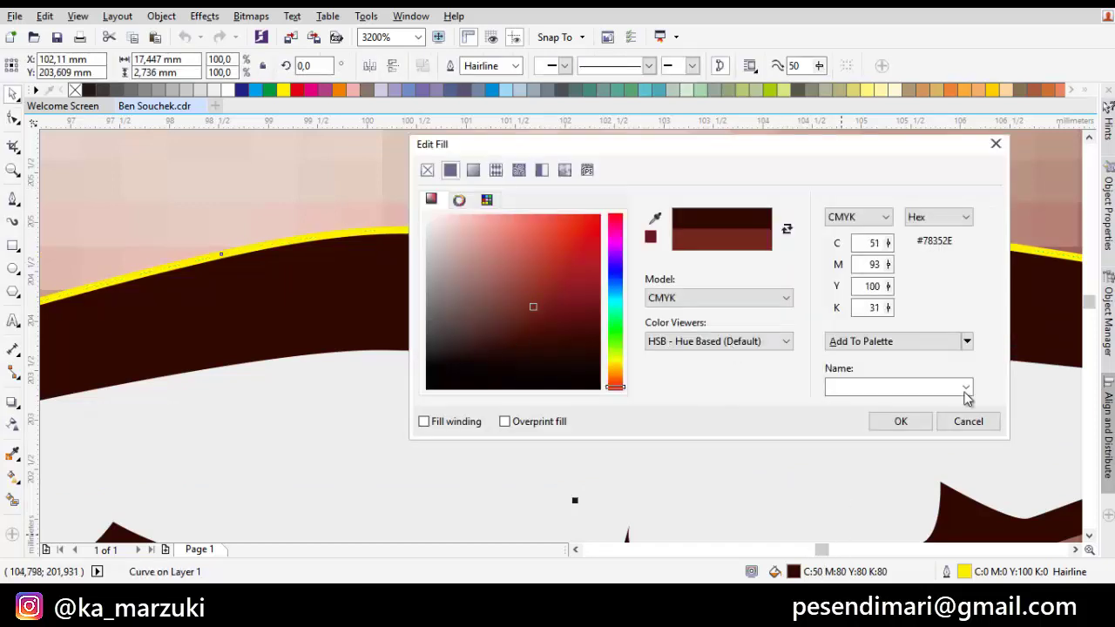
pyautogui.click(966, 421)
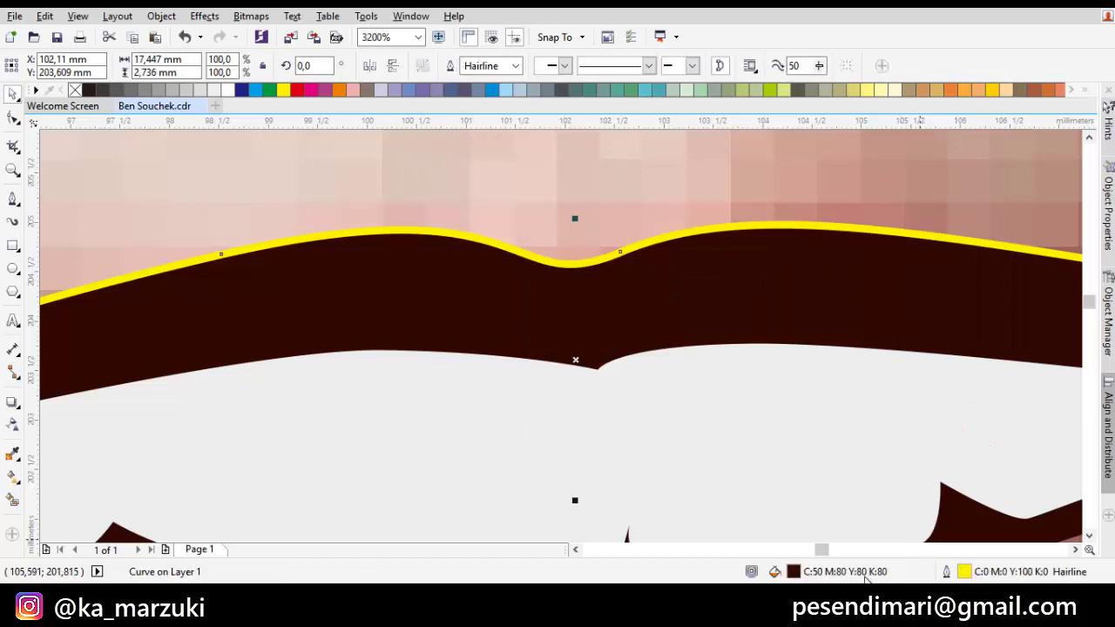
pyautogui.press('F11')
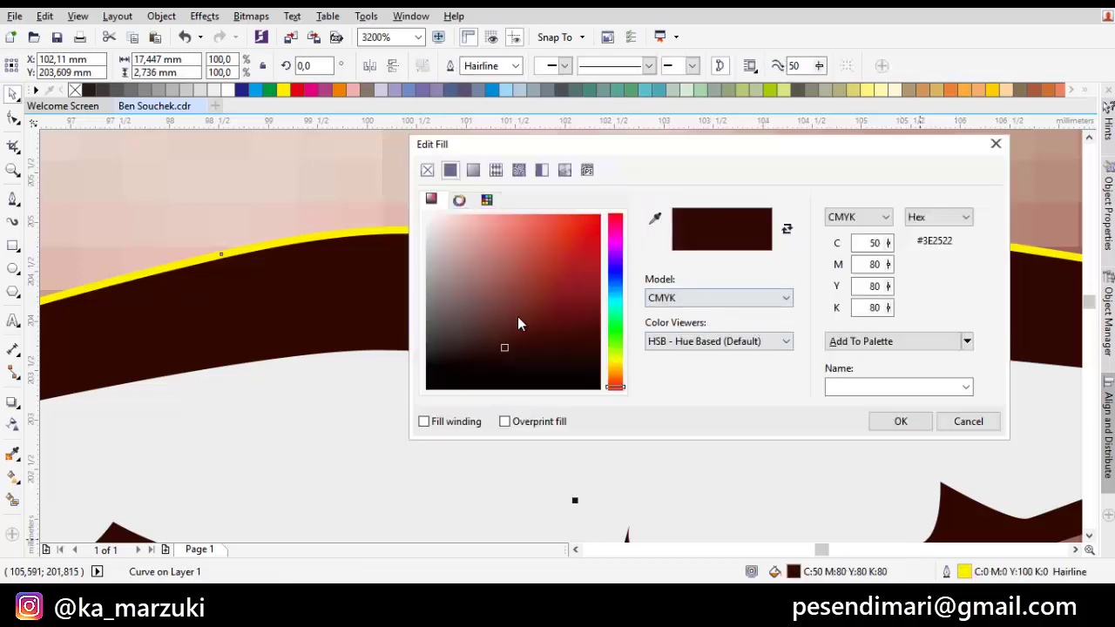
pyautogui.moveTo(518, 324)
pyautogui.mouseDown()
pyautogui.moveTo(523, 286)
pyautogui.moveTo(560, 269)
pyautogui.moveTo(552, 247)
pyautogui.mouseUp()
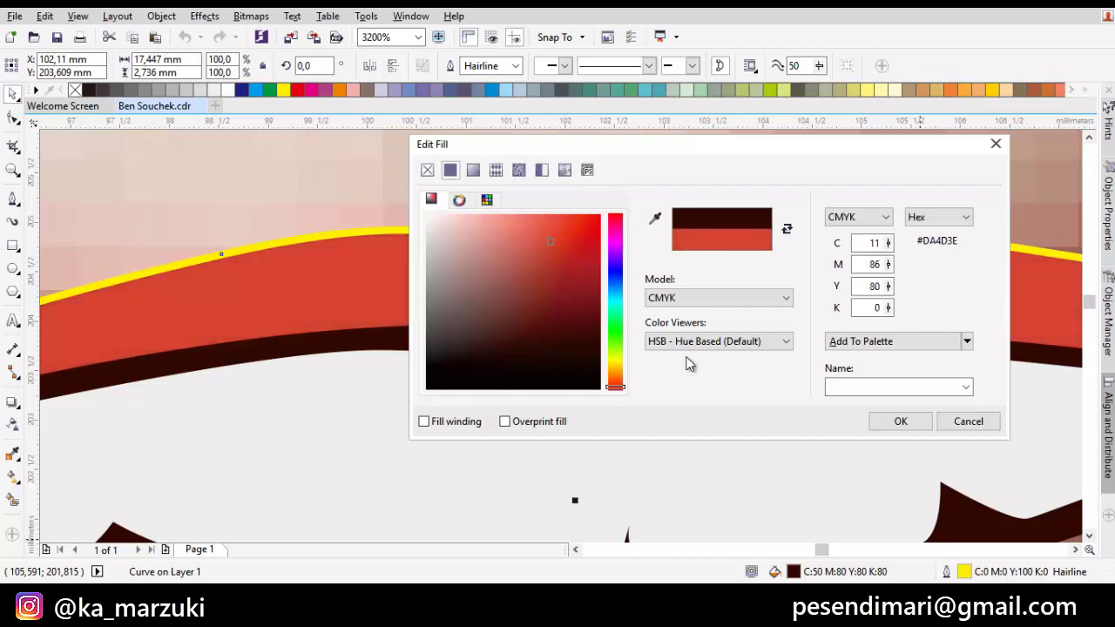
pyautogui.click(905, 427)
pyautogui.scroll(-5, 906, 423)
pyautogui.scroll(2, 665, 403)
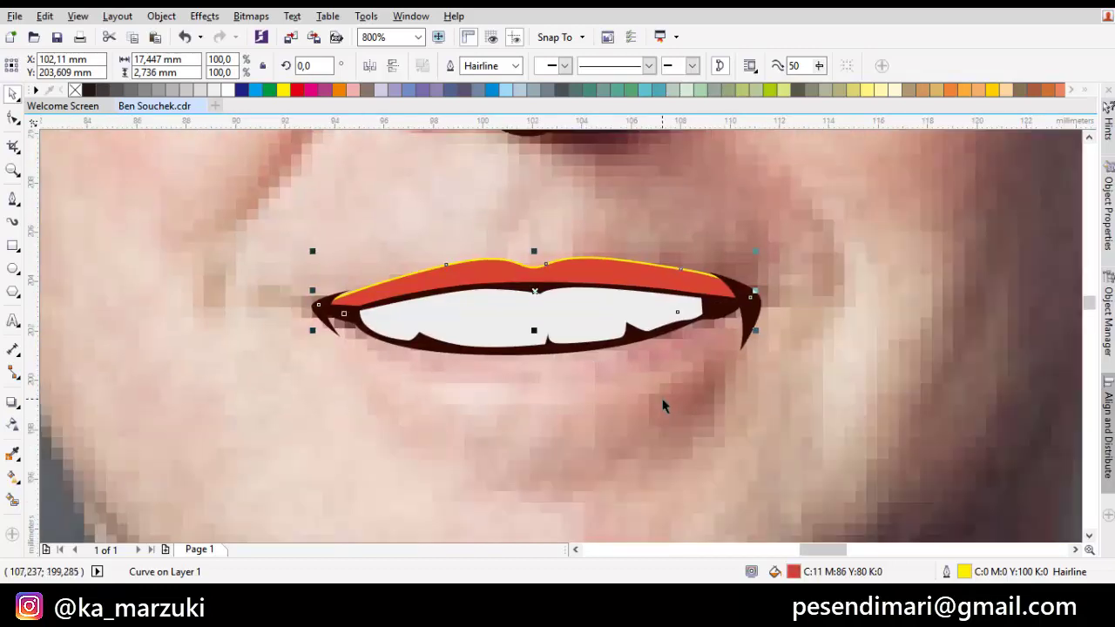
# - Start the lower lip outline on the left teeth, pass through the left mouth corner and curve down to the lip's bottom centre
pyautogui.click(688, 402)
pyautogui.moveTo(551, 396); pyautogui.dragTo(602, 397)
pyautogui.press('p')
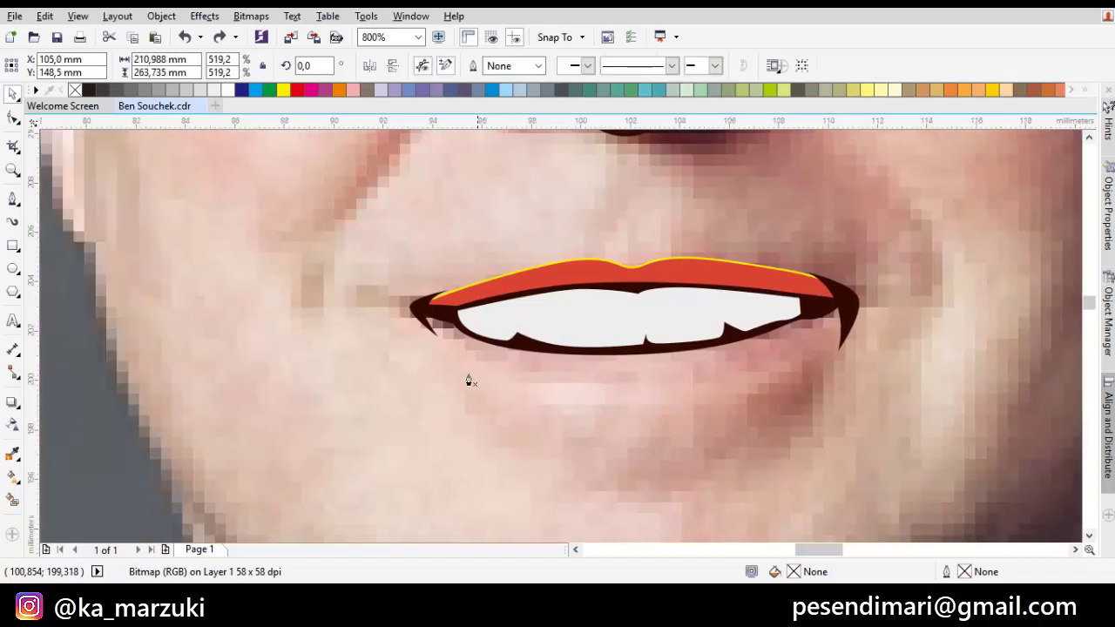
pyautogui.scroll(1, 467, 379)
pyautogui.moveTo(471, 380); pyautogui.dragTo(532, 392)
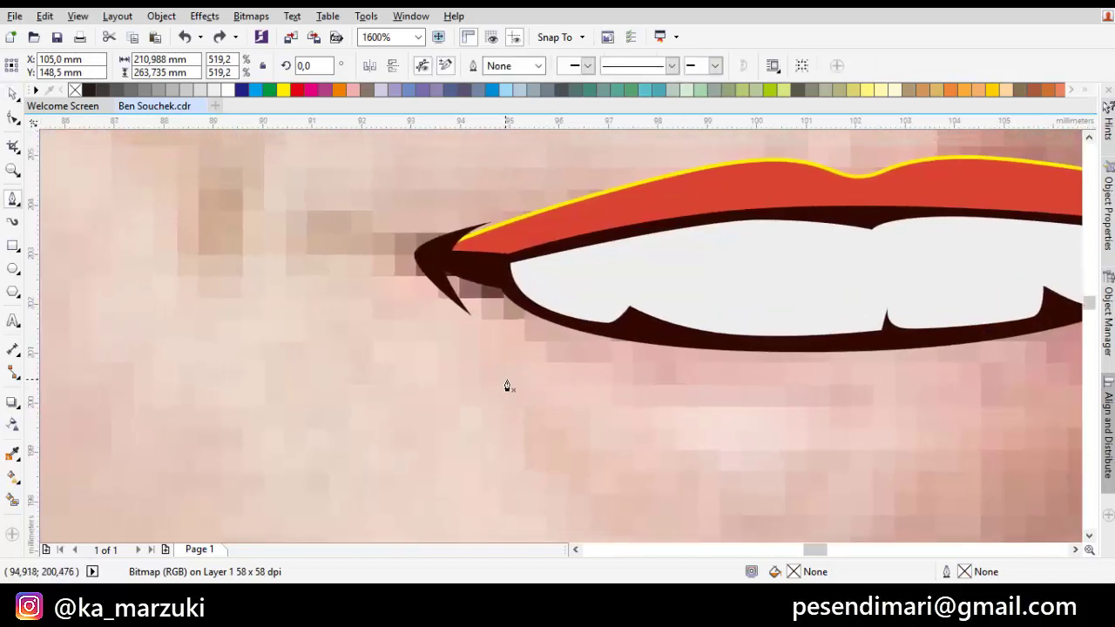
pyautogui.click(597, 270)
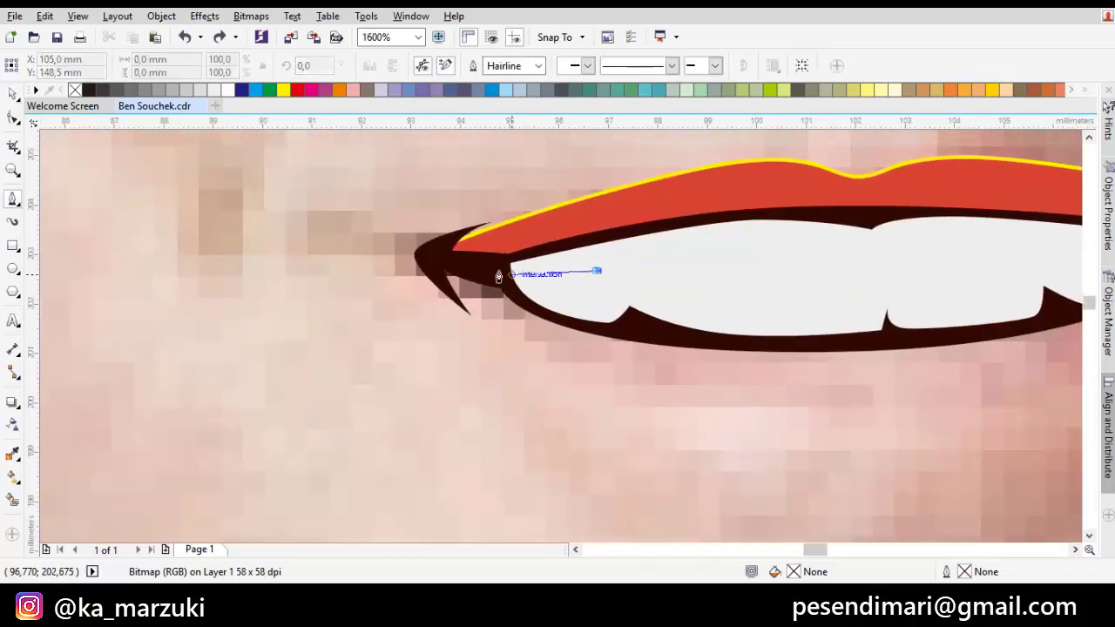
pyautogui.click(434, 261)
pyautogui.scroll(-1, 653, 417)
pyautogui.moveTo(653, 417); pyautogui.dragTo(749, 369)
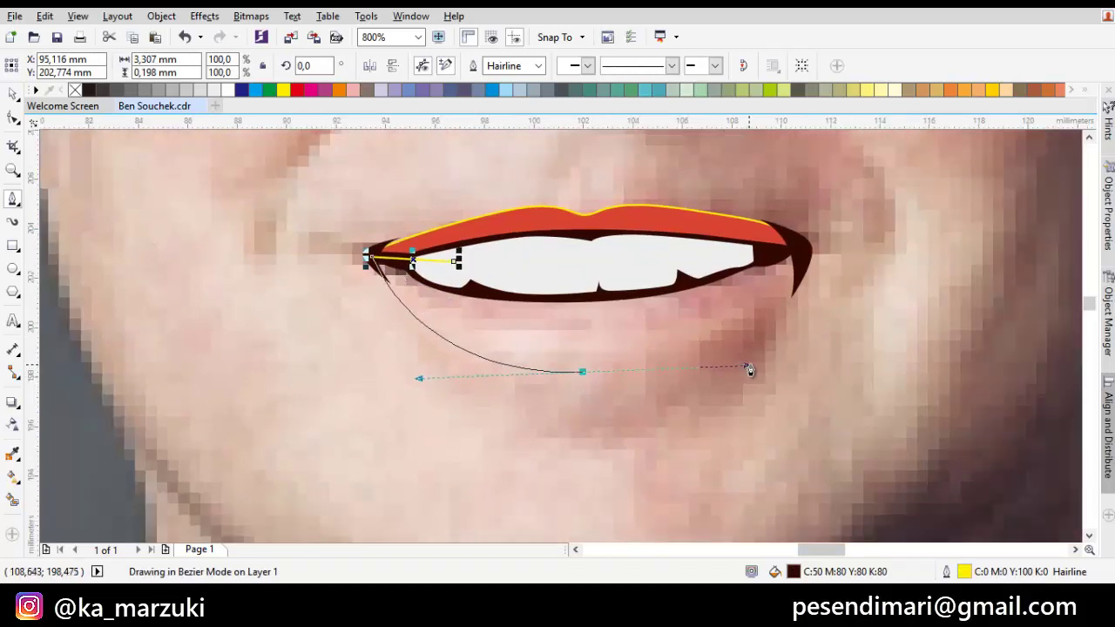
# - Curve the lower lip outline up to the right mouth corner and close it across the teeth, about 17.4 by 5.2 mm
pyautogui.scroll(1, 803, 306)
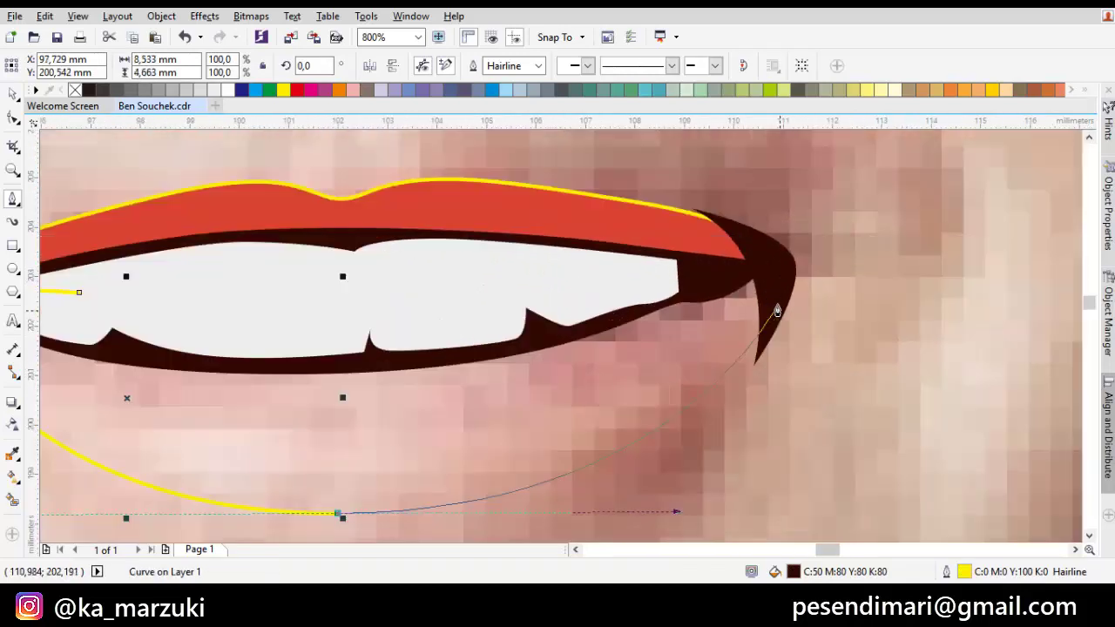
pyautogui.click(776, 300)
pyautogui.click(747, 265)
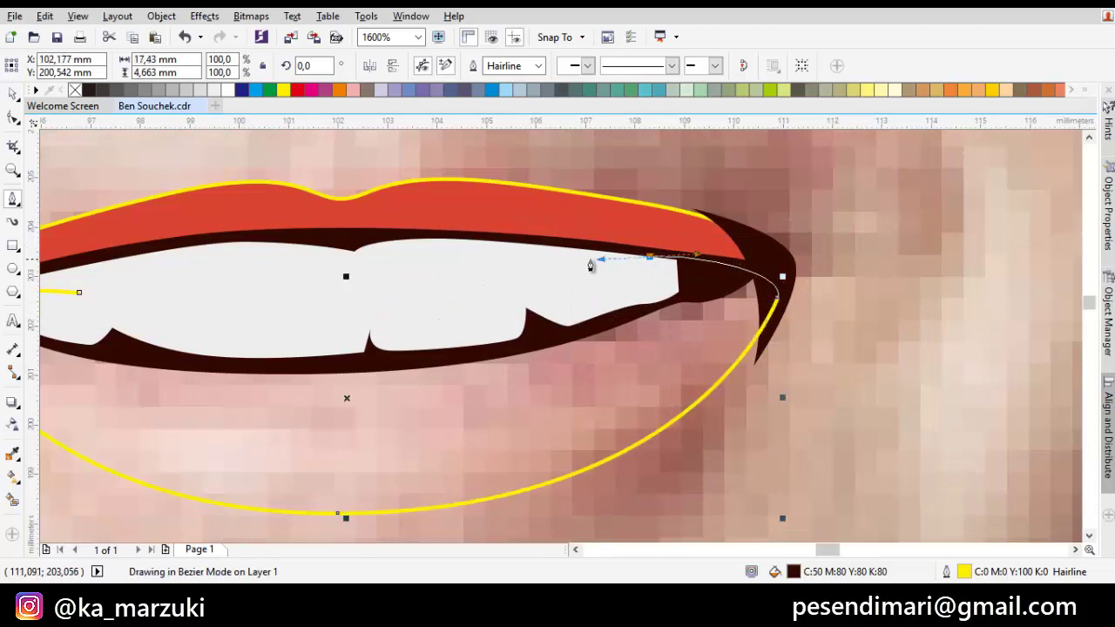
pyautogui.scroll(-1, 282, 287)
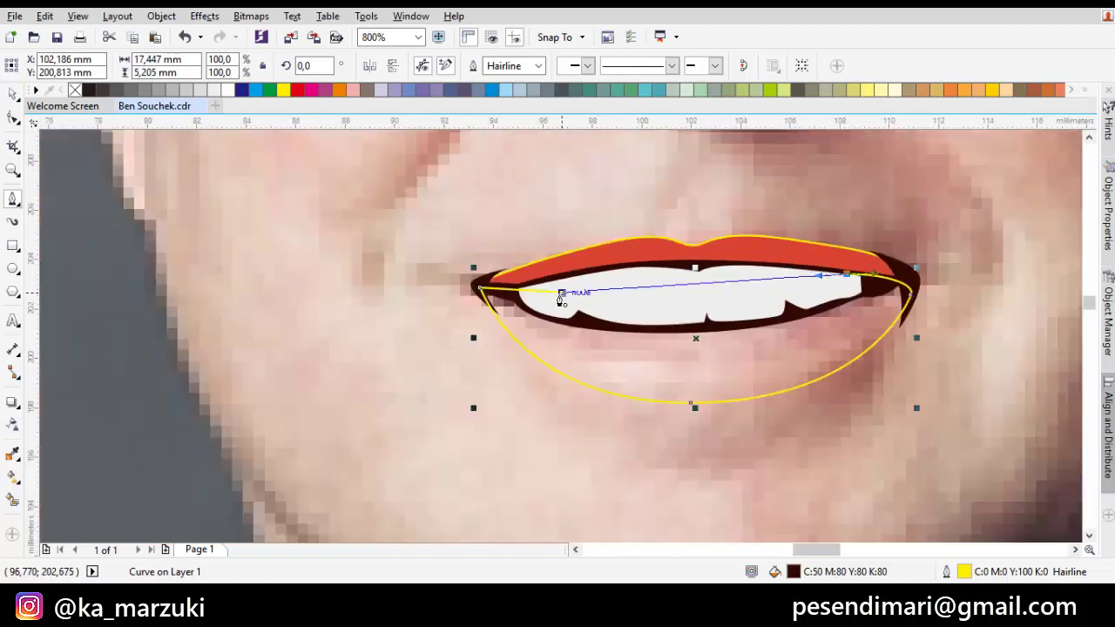
pyautogui.click(560, 295)
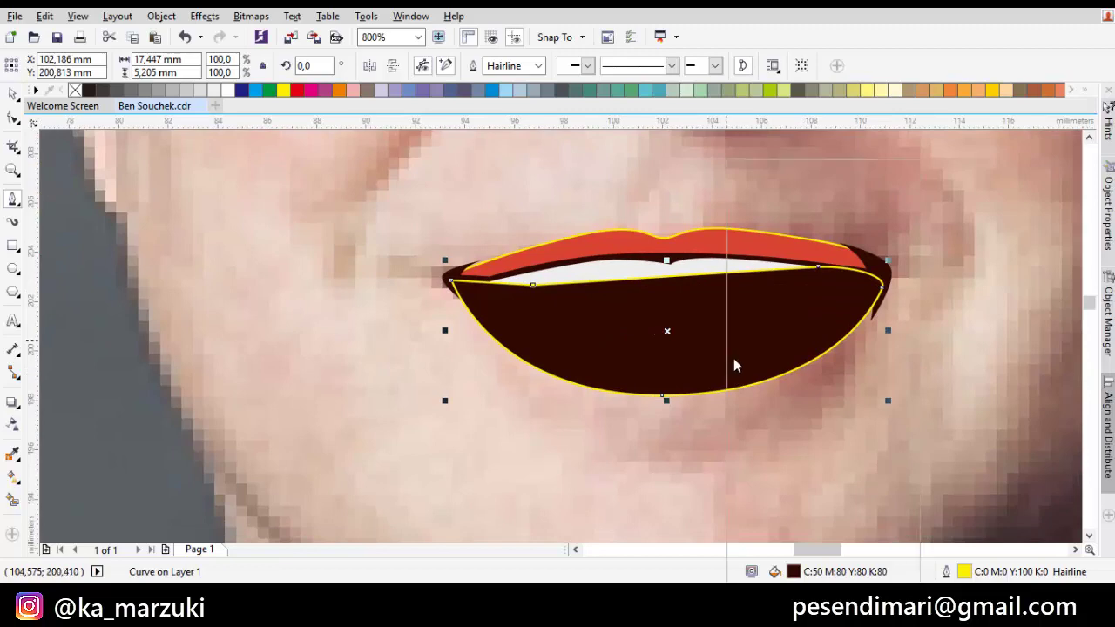
# - Place the lower lip shape directly in front of the portrait photo, beneath the mouth and teeth shapes
pyautogui.rightClick(733, 366)
pyautogui.moveTo(836, 401)
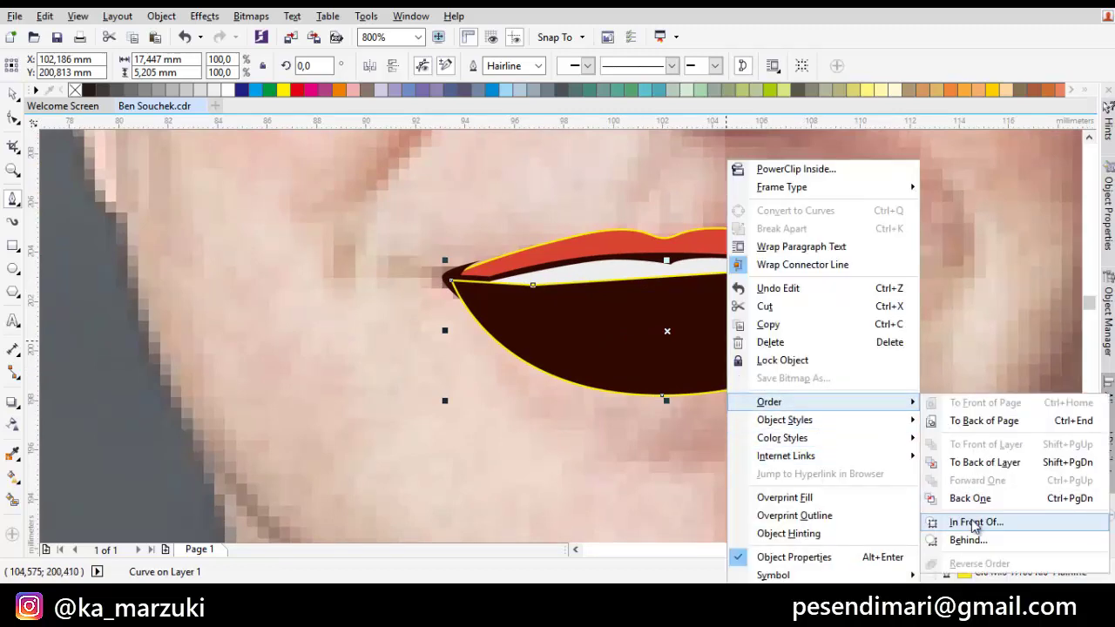
pyautogui.click(974, 522)
# - Remove the fill from the lower lip shape, keeping only its yellow outline
pyautogui.press('F10')
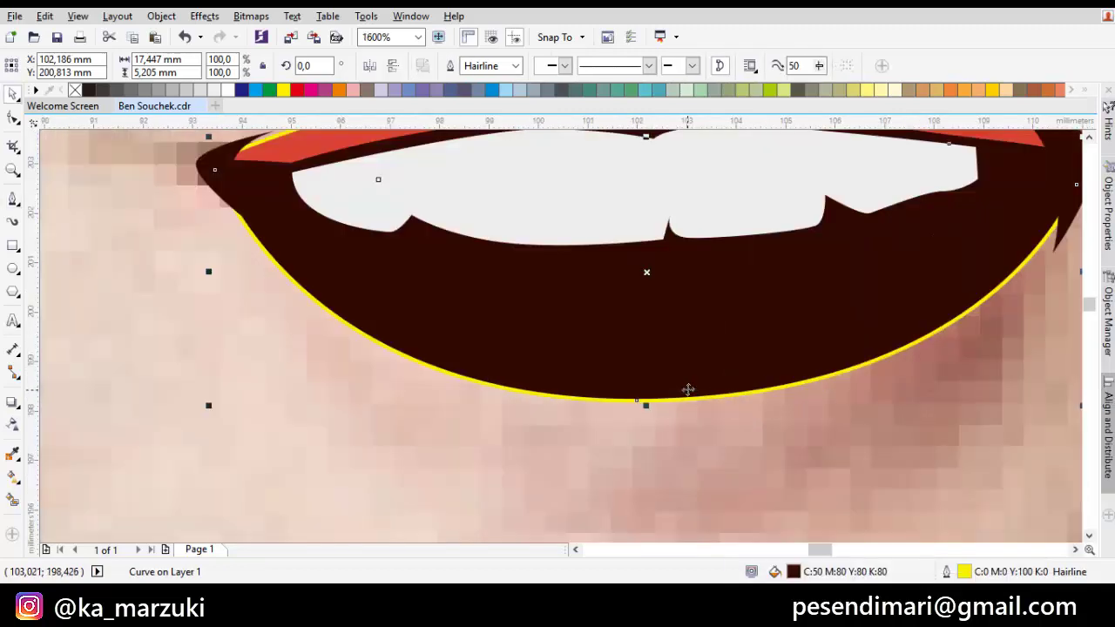
pyautogui.scroll(1, 662, 400)
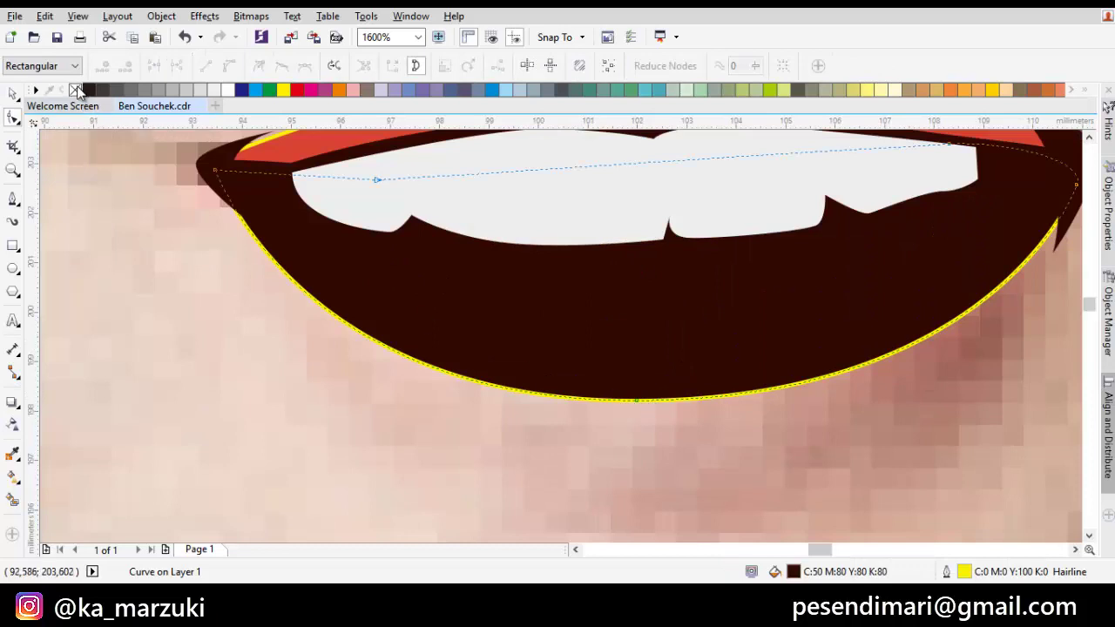
pyautogui.click(76, 91)
pyautogui.scroll(-1, 764, 362)
pyautogui.scroll(1, 727, 366)
# - Convert the lower lip's bottom segment to a curve and shift its bottom centre node slightly to the left
pyautogui.hotkey('ctrl', 'a')
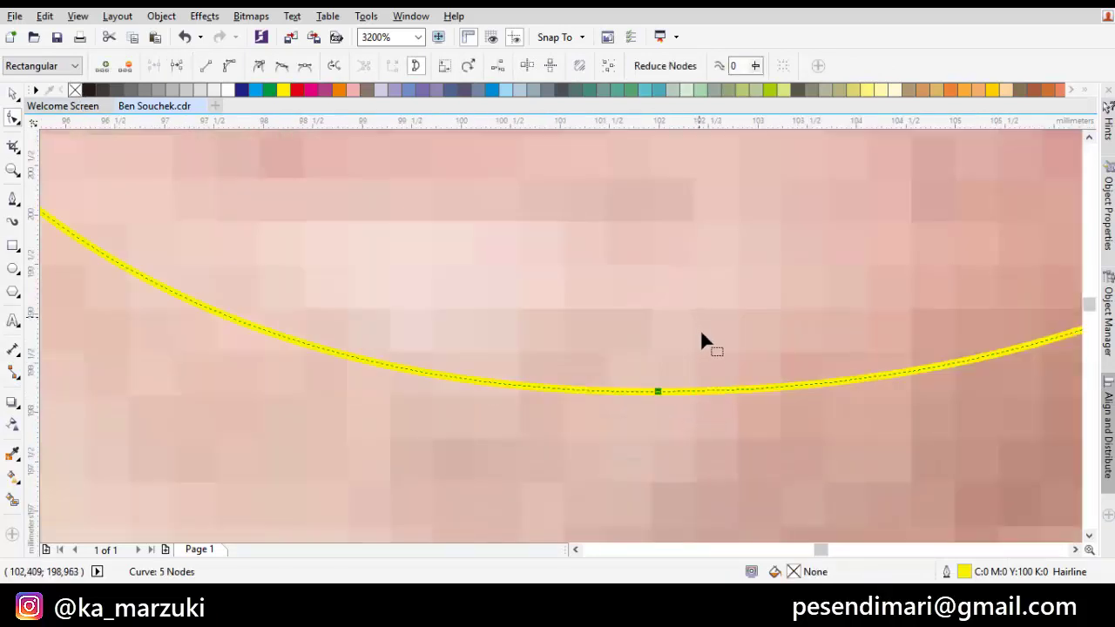
pyautogui.rightClick(700, 323)
pyautogui.click(751, 125)
pyautogui.rightClick(711, 220)
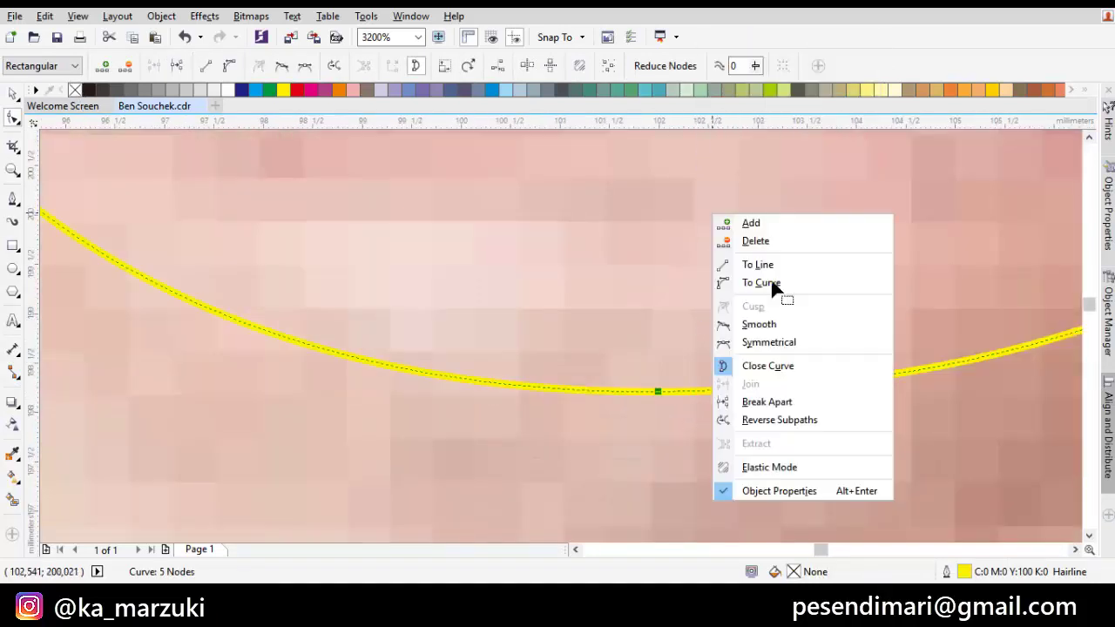
pyautogui.click(774, 288)
pyautogui.moveTo(652, 394); pyautogui.dragTo(644, 397)
pyautogui.press('space')
pyautogui.scroll(-2, 645, 396)
# - Draw a closed, notched highlight shape about 10 mm wide with the Pen tool inside the lower lip outline
pyautogui.press('p')
pyautogui.scroll(1, 581, 324)
pyautogui.moveTo(543, 301); pyautogui.dragTo(608, 335)
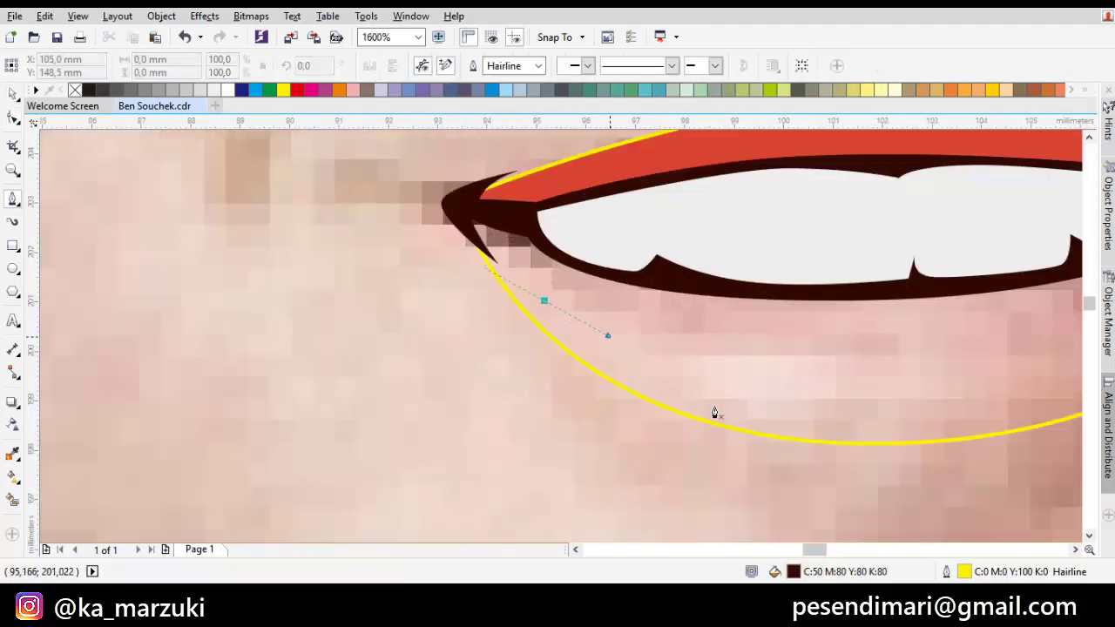
pyautogui.moveTo(919, 421); pyautogui.dragTo(729, 466)
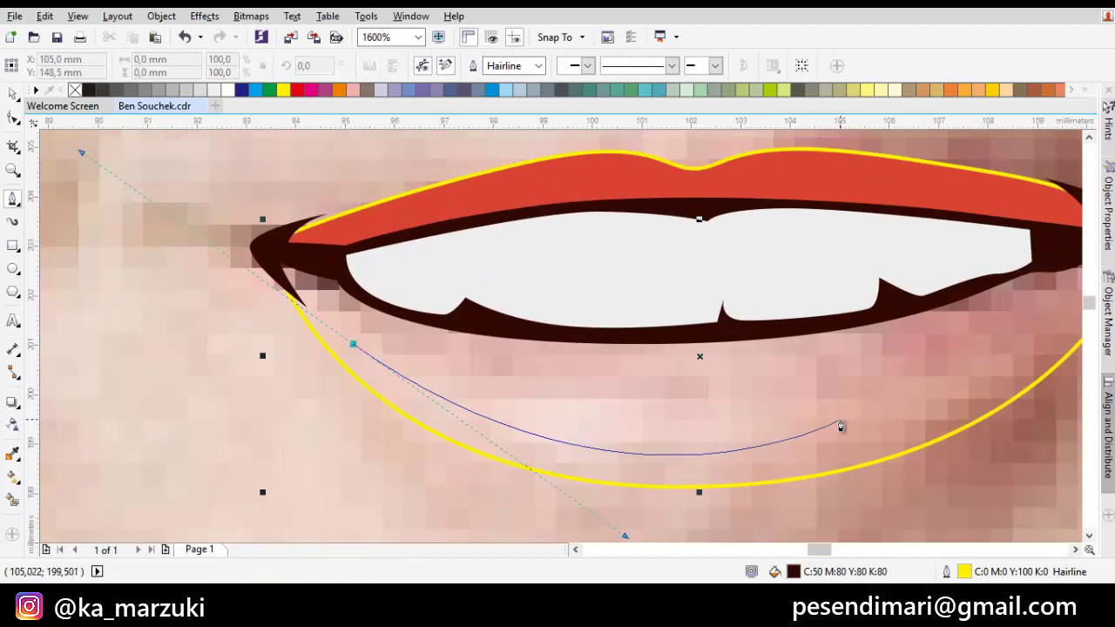
pyautogui.moveTo(840, 417); pyautogui.dragTo(926, 366)
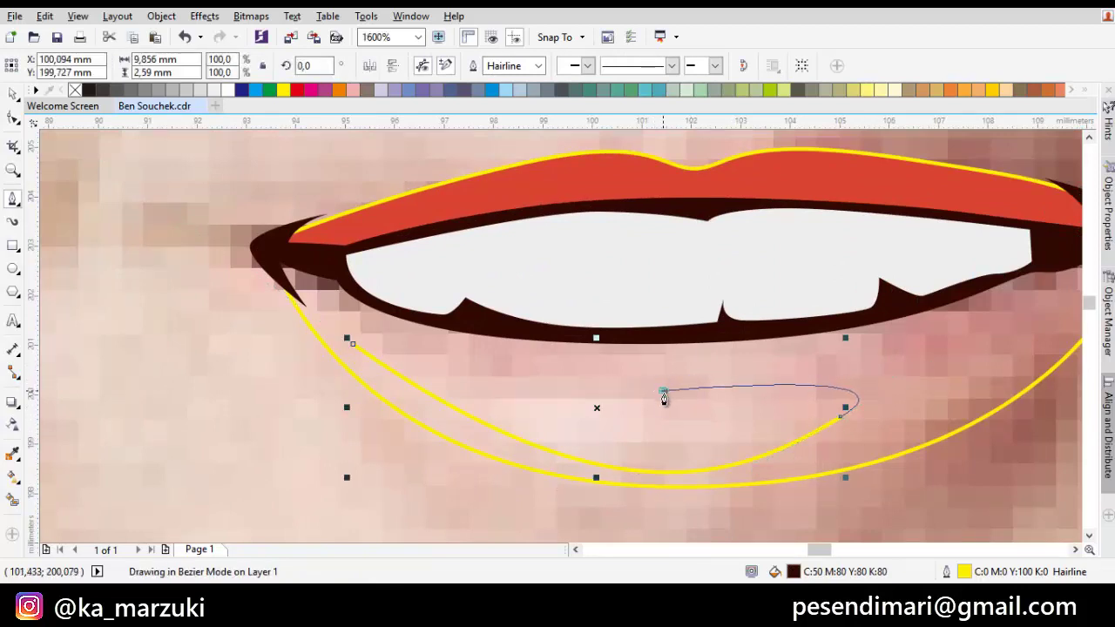
pyautogui.click(663, 392)
pyautogui.moveTo(353, 344); pyautogui.dragTo(634, 389)
pyautogui.moveTo(874, 383); pyautogui.dragTo(714, 380)
# - Sample the upper lip's red, lighten it to C2 M76 Y63 K0 and fill the lower lip shape with it
pyautogui.click(710, 183)
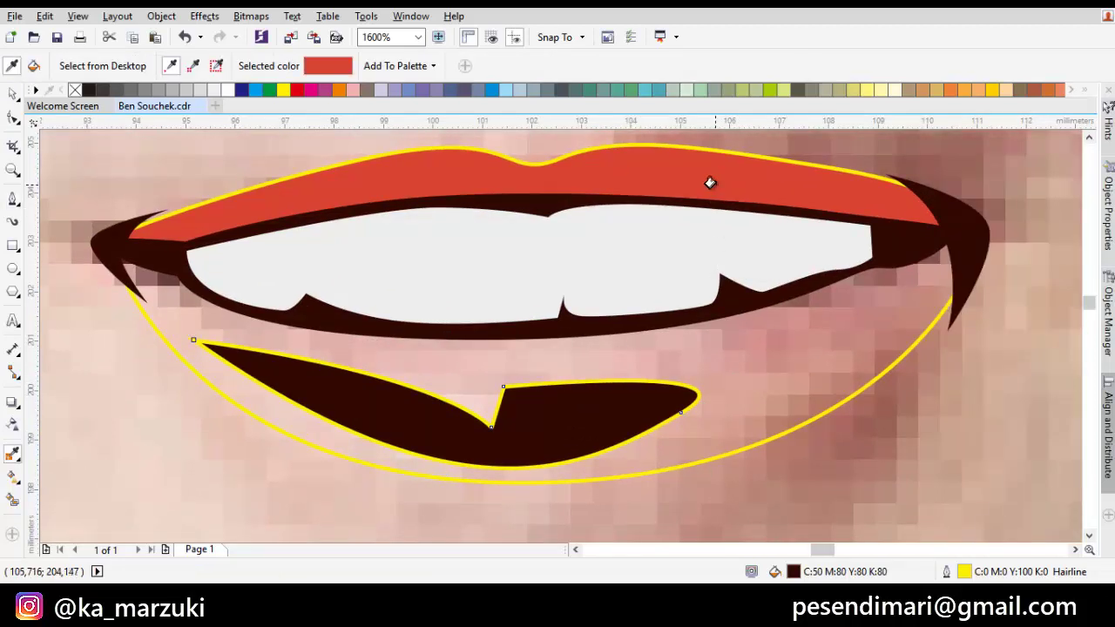
pyautogui.hotkey('shift', 'F11')
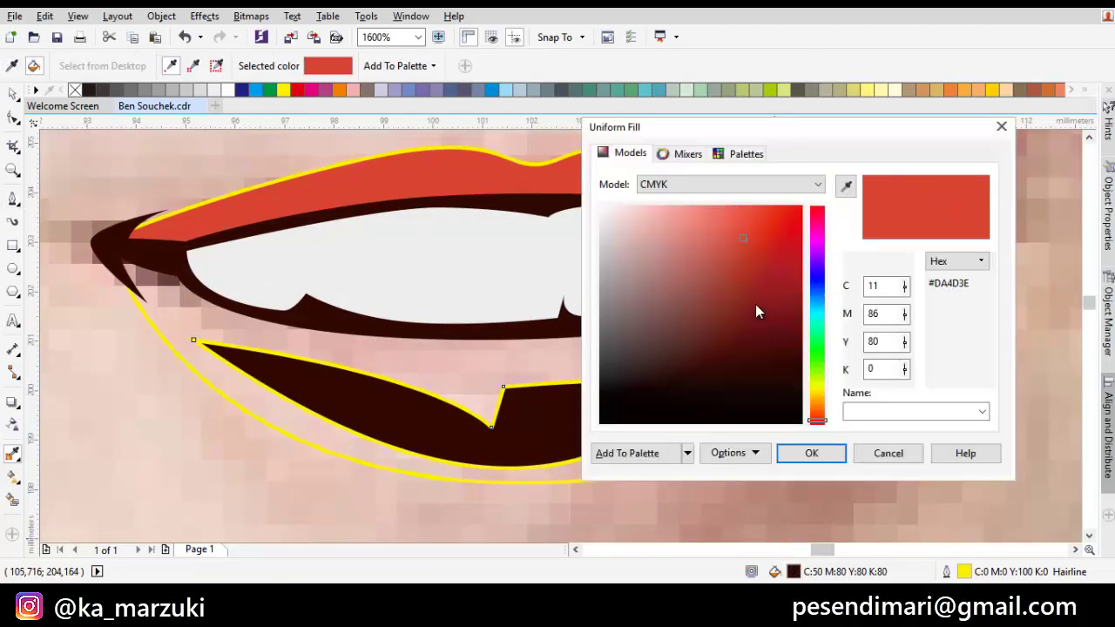
pyautogui.click(726, 224)
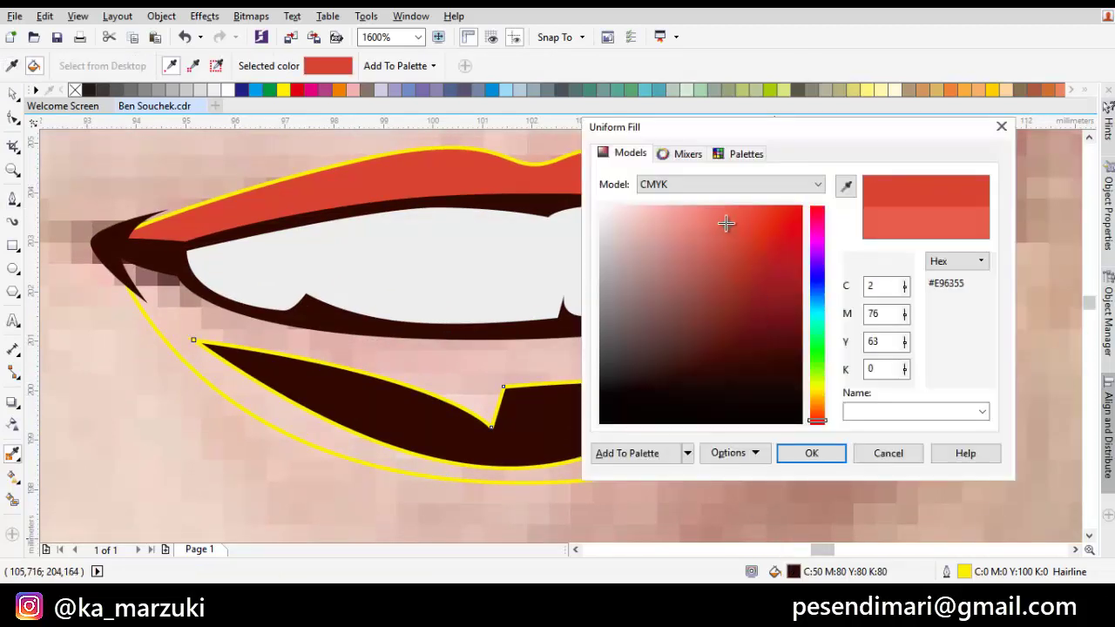
pyautogui.click(811, 454)
pyautogui.click(784, 377)
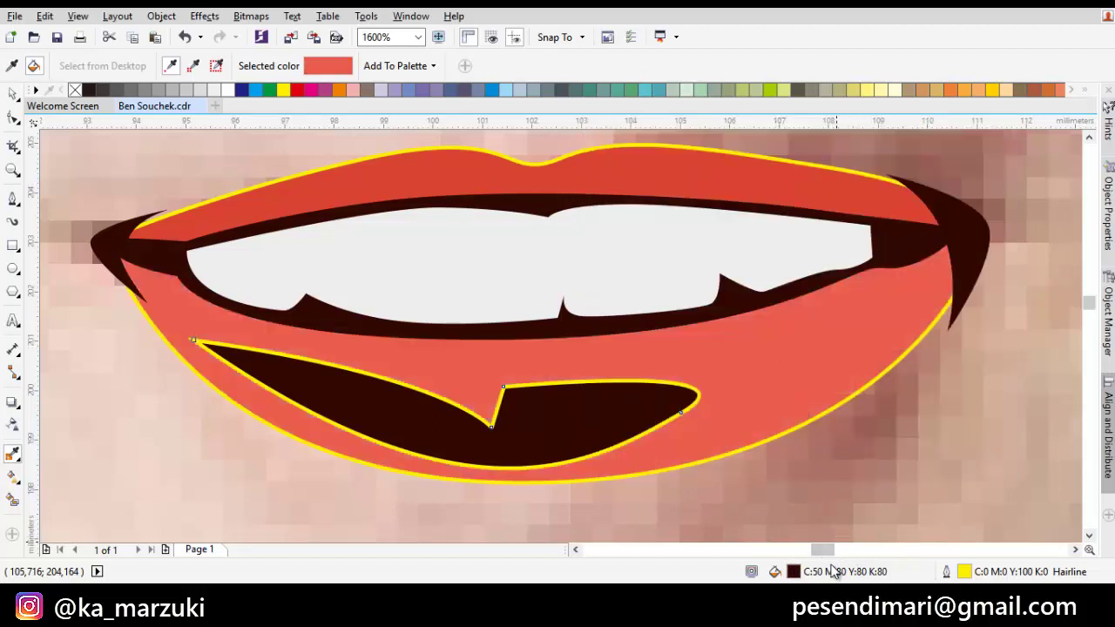
# - Fill the lower lip's highlight shape with a lighter salmon, C0 M60 Y47 K0
pyautogui.doubleClick(832, 568)
pyautogui.moveTo(714, 222)
pyautogui.mouseDown()
pyautogui.moveTo(708, 209)
pyautogui.moveTo(693, 227)
pyautogui.mouseUp()
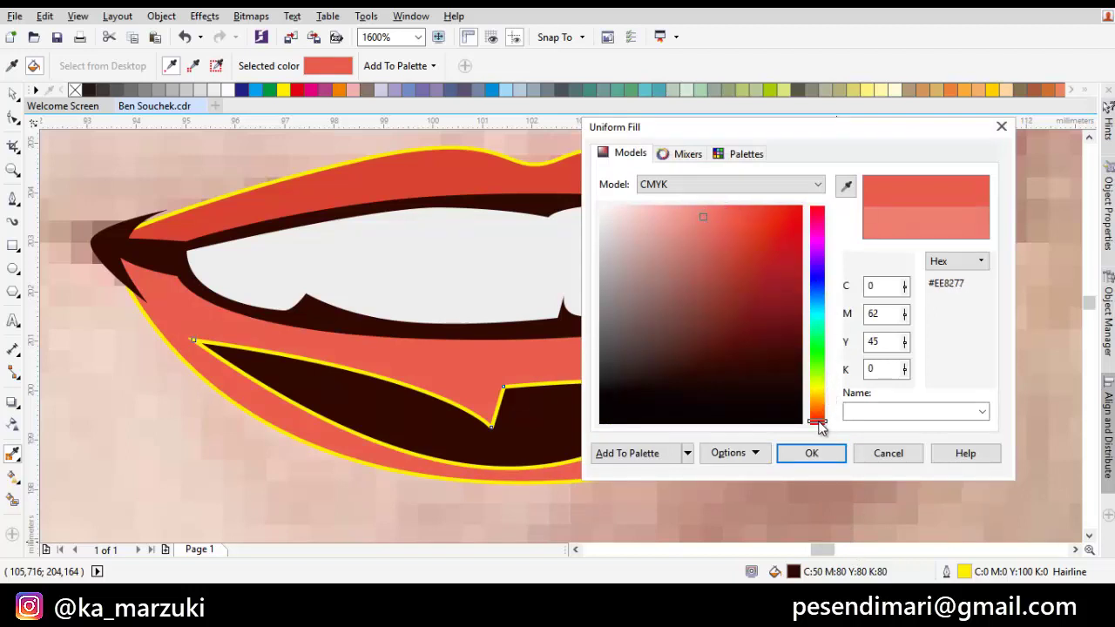
pyautogui.click(816, 452)
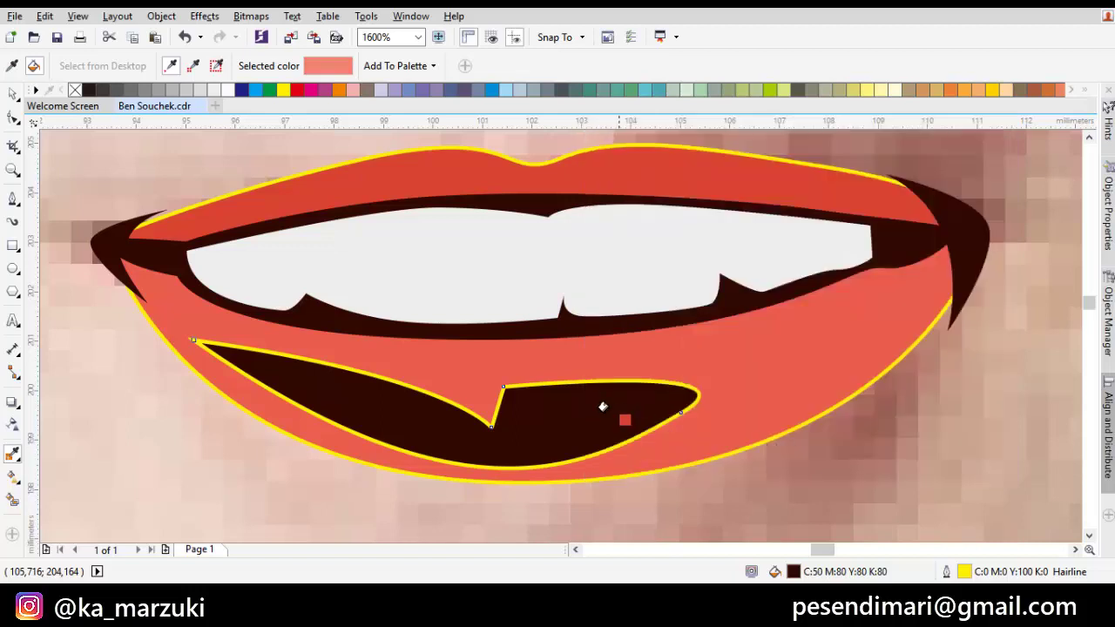
pyautogui.press('Escape')
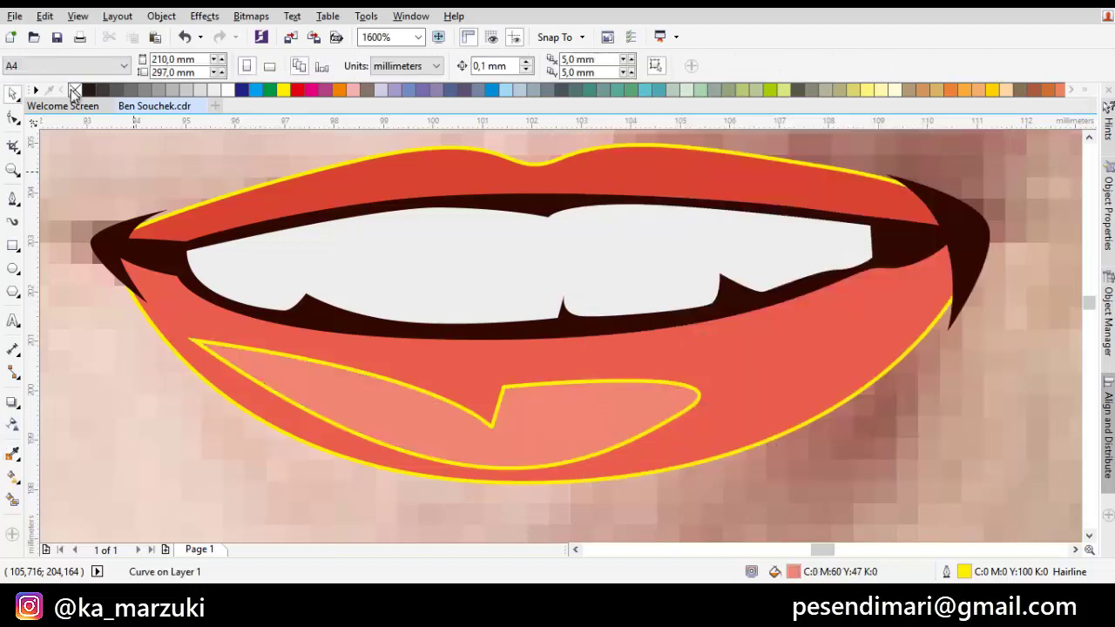
# - Remove the outlines from all objects and clear the selection
pyautogui.hotkey('ctrl', 'a')
pyautogui.rightClick(73, 91)
pyautogui.press('Escape')
pyautogui.scroll(-2, 612, 388)
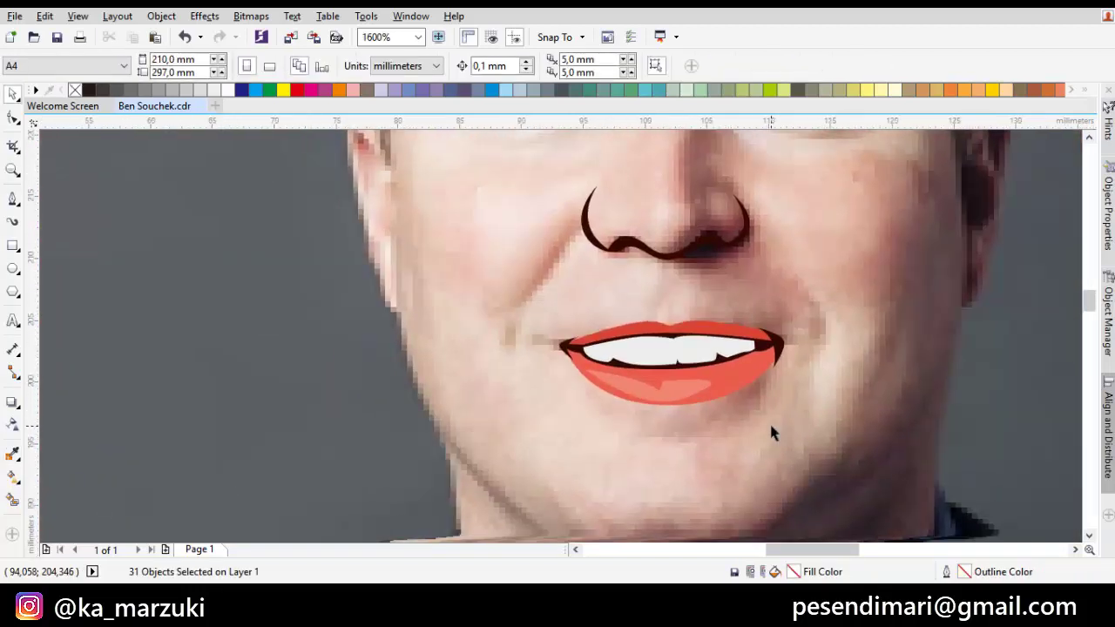
pyautogui.press('Escape')
pyautogui.moveTo(849, 421); pyautogui.dragTo(780, 425)
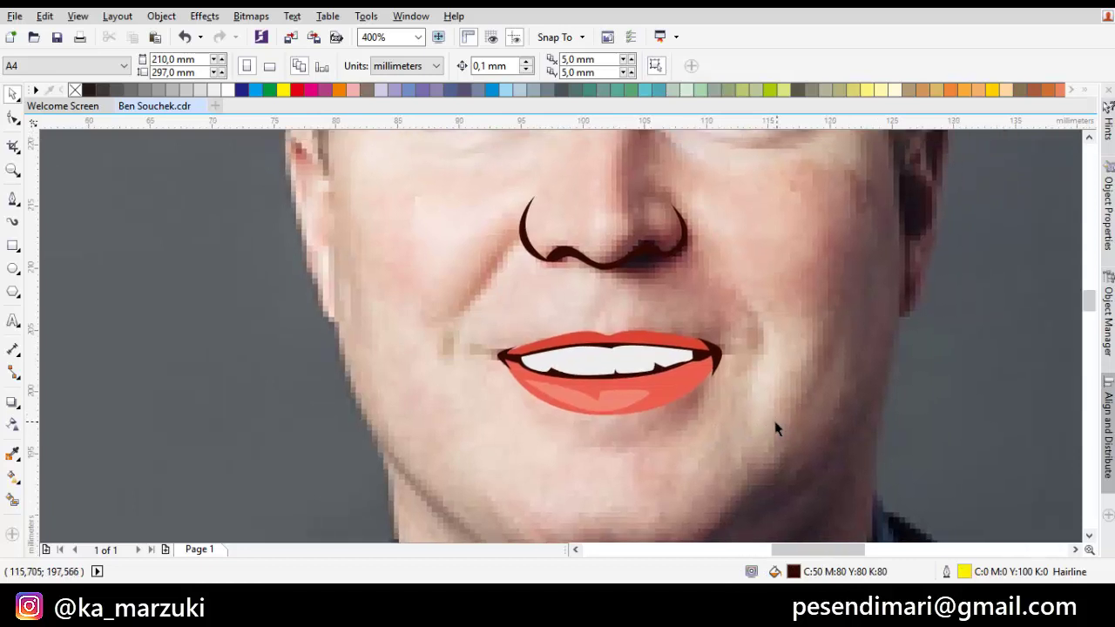
pyautogui.scroll(-4, 776, 428)
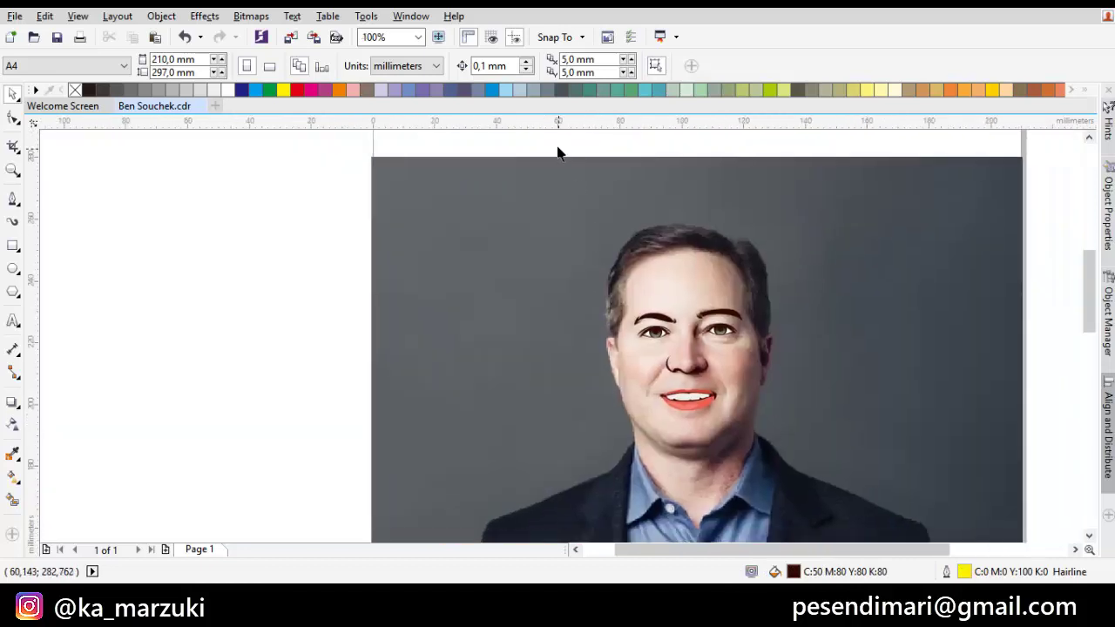
# - Group all the traced facial feature shapes into one group and save the drawing
pyautogui.rightClick(721, 329)
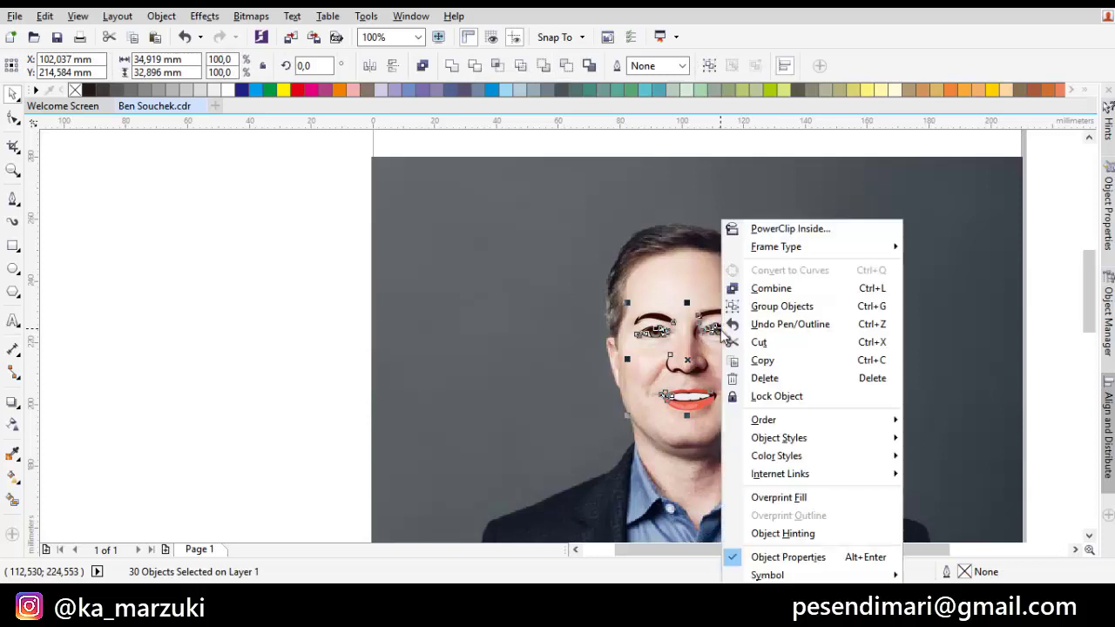
pyautogui.click(767, 307)
pyautogui.press('Escape')
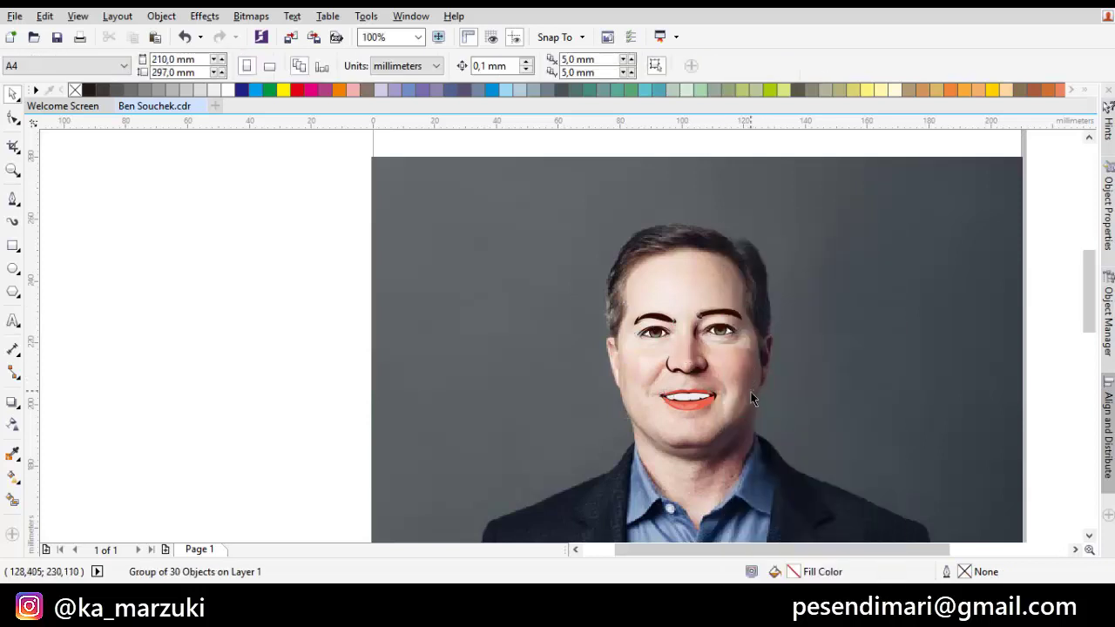
pyautogui.hotkey('ctrl', 's')
# - Start the hair outline beside the left-hand ear and trace up the sideburn's inner edge, ending in a small strand notch
pyautogui.press('space')
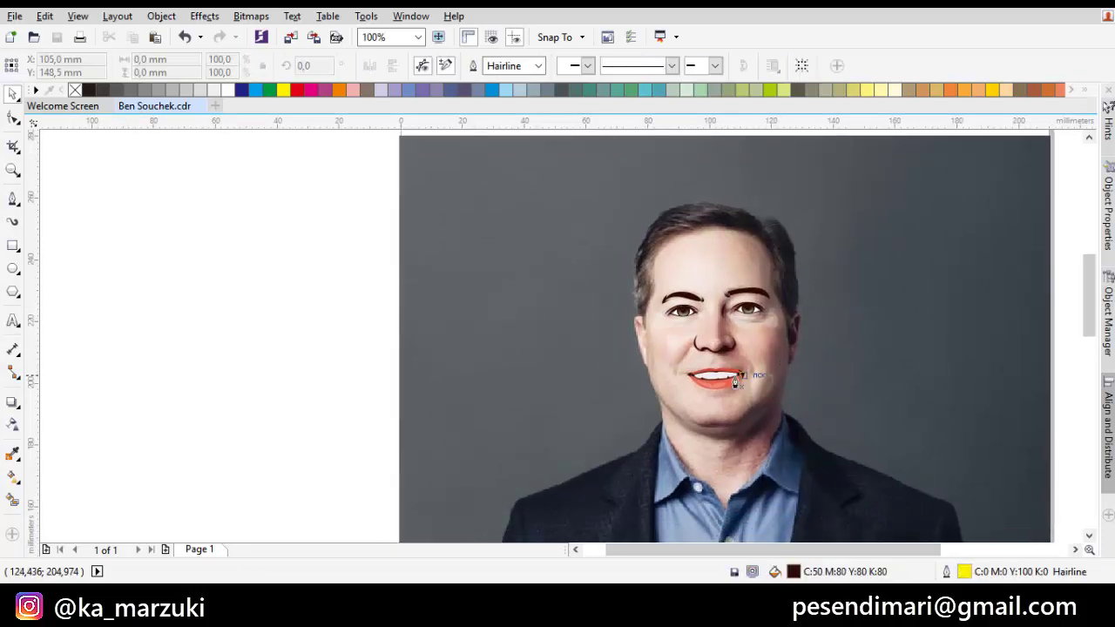
pyautogui.moveTo(696, 382); pyautogui.dragTo(740, 439)
pyautogui.scroll(4, 671, 380)
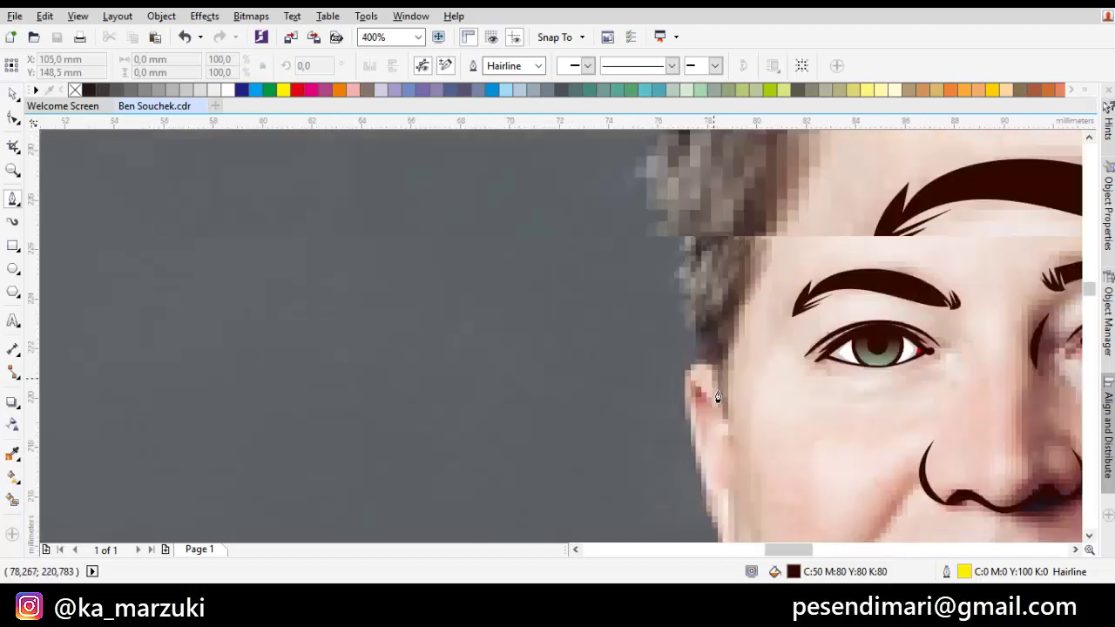
pyautogui.scroll(2, 776, 447)
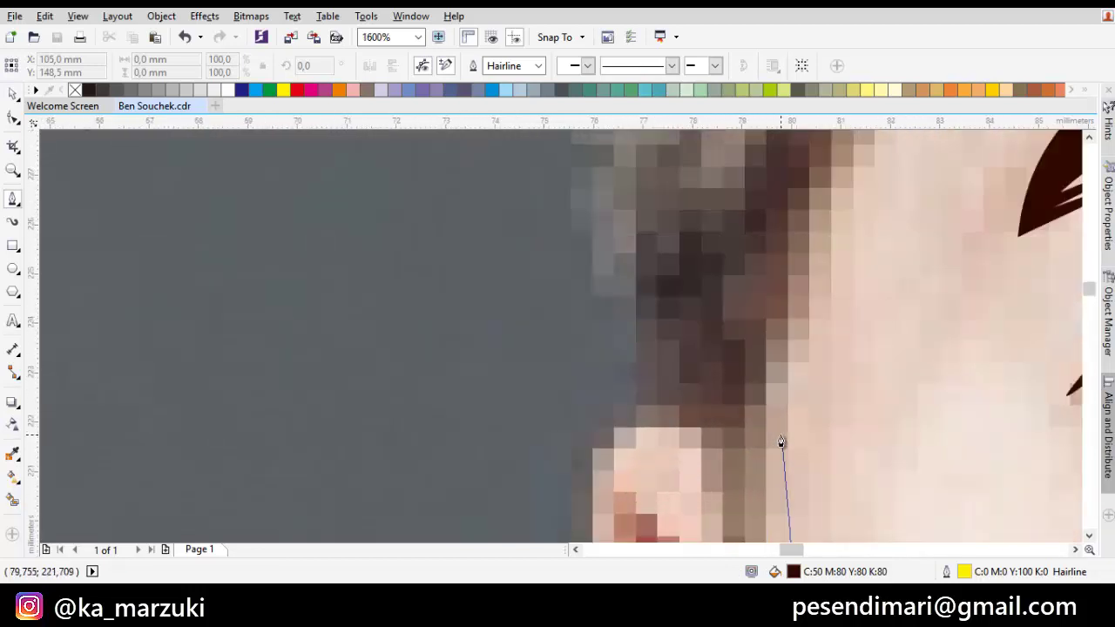
pyautogui.moveTo(779, 444)
pyautogui.mouseDown()
pyautogui.moveTo(808, 347)
pyautogui.moveTo(777, 425)
pyautogui.mouseUp()
pyautogui.moveTo(781, 408); pyautogui.dragTo(804, 371)
pyautogui.moveTo(810, 297); pyautogui.dragTo(796, 373)
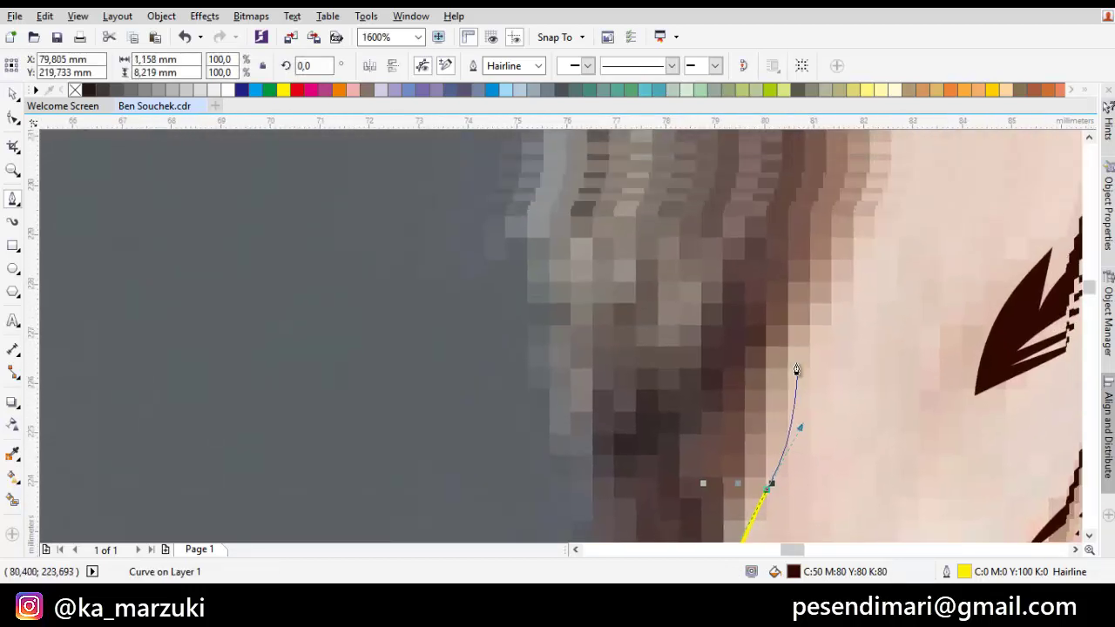
pyautogui.click(788, 340)
pyautogui.click(745, 378)
# - Continue the hair outline up the left-hand temple, adding a second strand notch, to the corner of the forehead
pyautogui.scroll(-1, 813, 316)
pyautogui.scroll(-2, 810, 331)
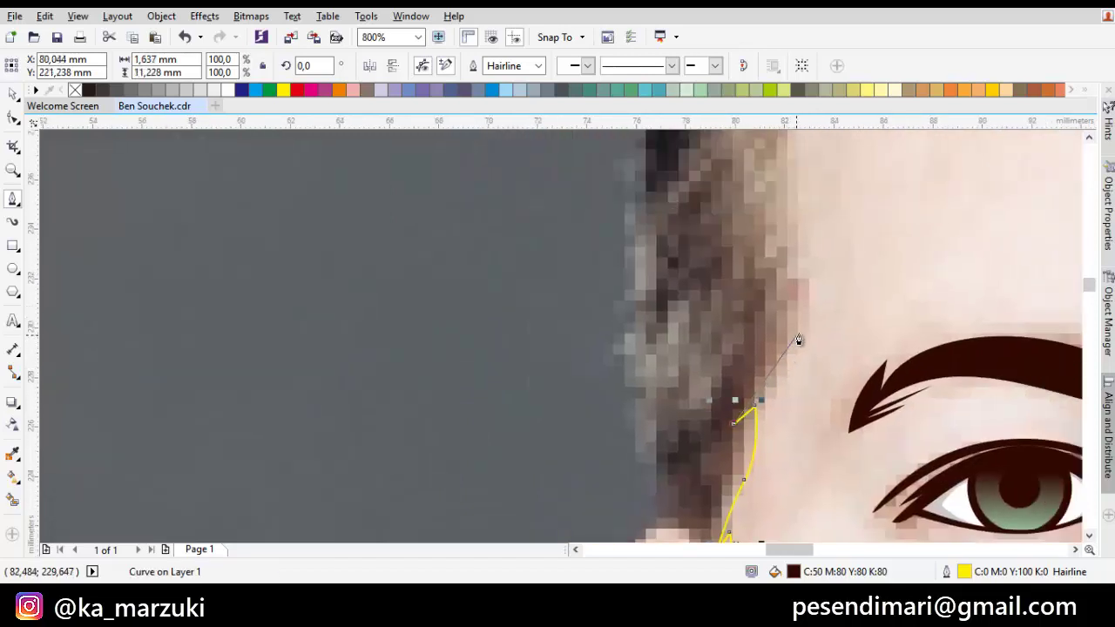
pyautogui.moveTo(798, 334); pyautogui.dragTo(816, 297)
pyautogui.moveTo(799, 253); pyautogui.dragTo(801, 367)
pyautogui.click(781, 303)
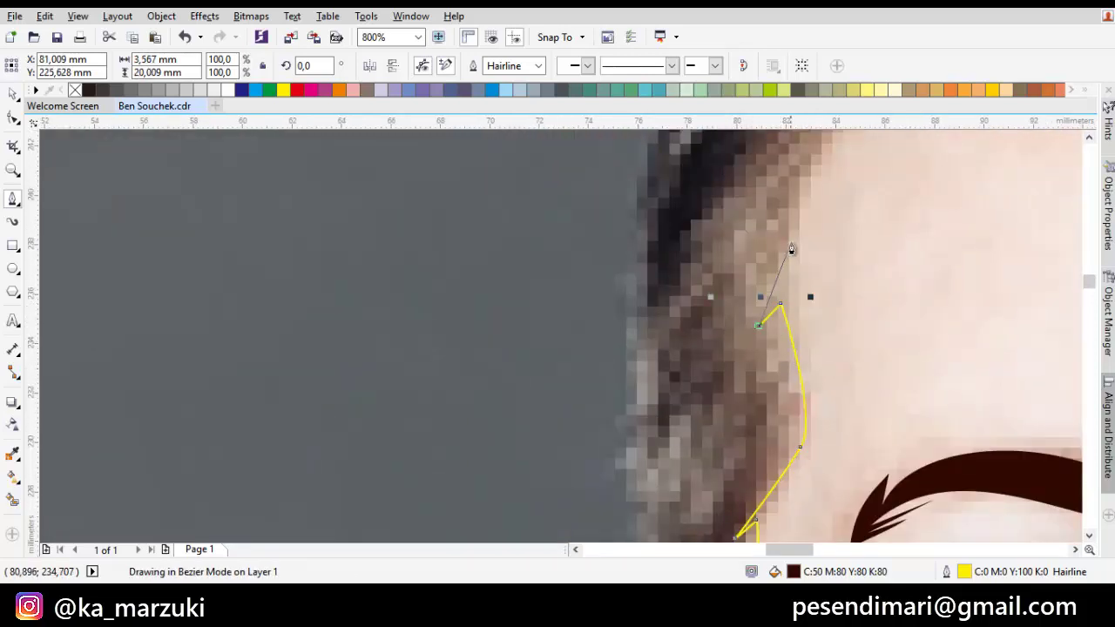
pyautogui.moveTo(791, 249); pyautogui.dragTo(780, 345)
pyautogui.moveTo(801, 269); pyautogui.dragTo(730, 363)
pyautogui.click(719, 360)
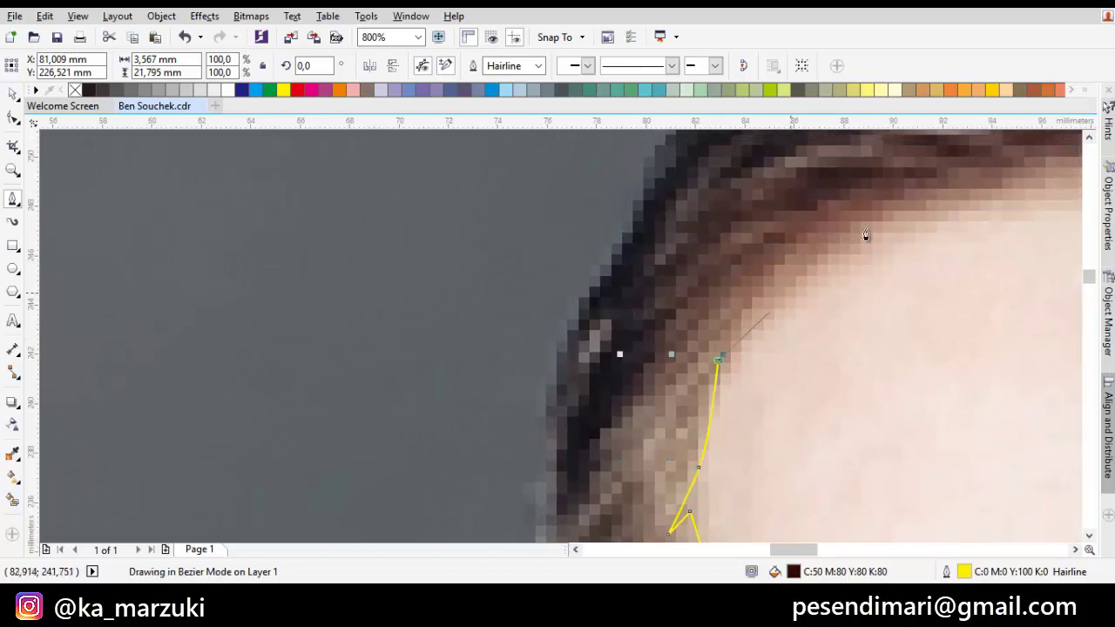
# - Curve the hair outline over the left half of the forehead and add zigzag strand points near its middle
pyautogui.scroll(-2, 642, 388)
pyautogui.scroll(2, 550, 391)
pyautogui.moveTo(558, 384); pyautogui.dragTo(765, 370)
pyautogui.scroll(1, 722, 378)
pyautogui.click(684, 318)
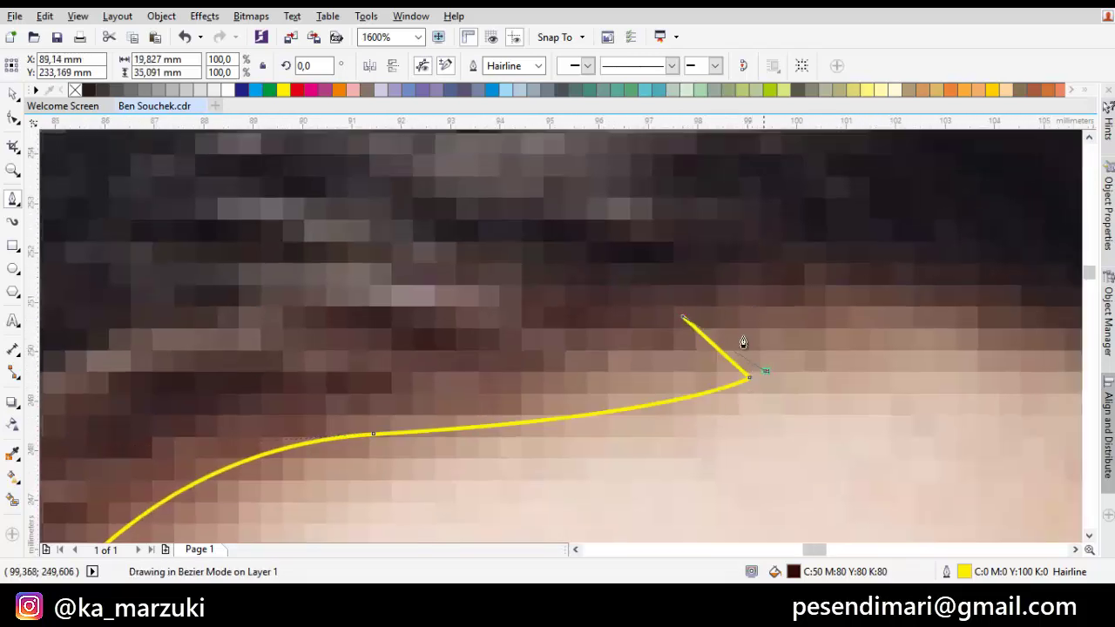
pyautogui.click(766, 371)
pyautogui.click(722, 319)
pyautogui.click(795, 346)
pyautogui.click(700, 287)
# - Extend the hair outline in a smooth curve over the right half of the forehead and add a short strand notch
pyautogui.scroll(-1, 884, 334)
pyautogui.moveTo(887, 337); pyautogui.dragTo(538, 356)
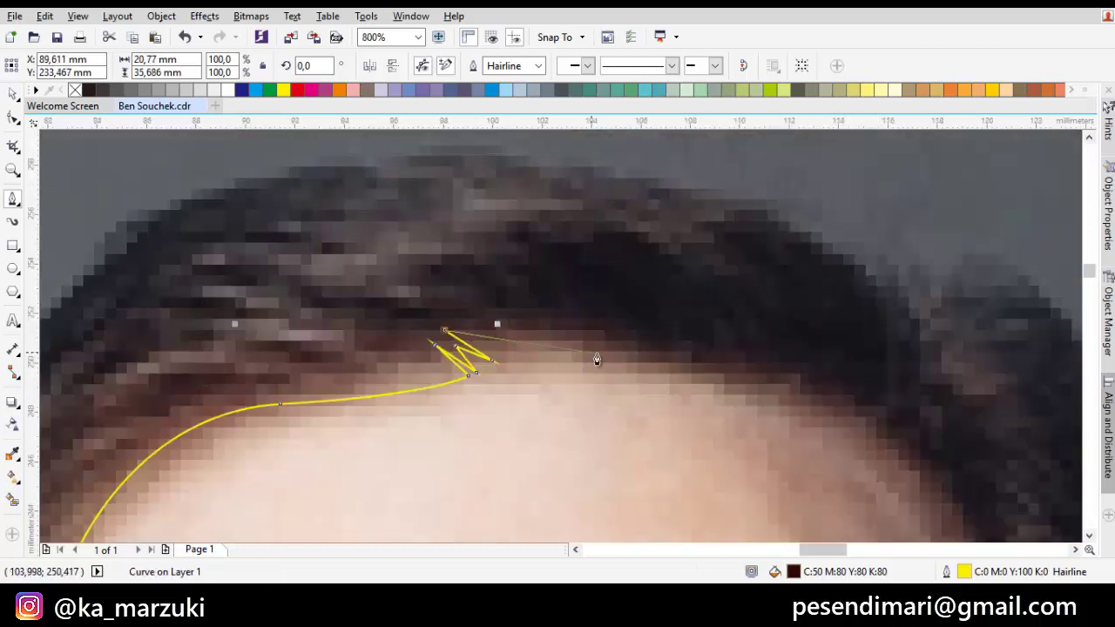
pyautogui.moveTo(628, 363); pyautogui.dragTo(626, 338)
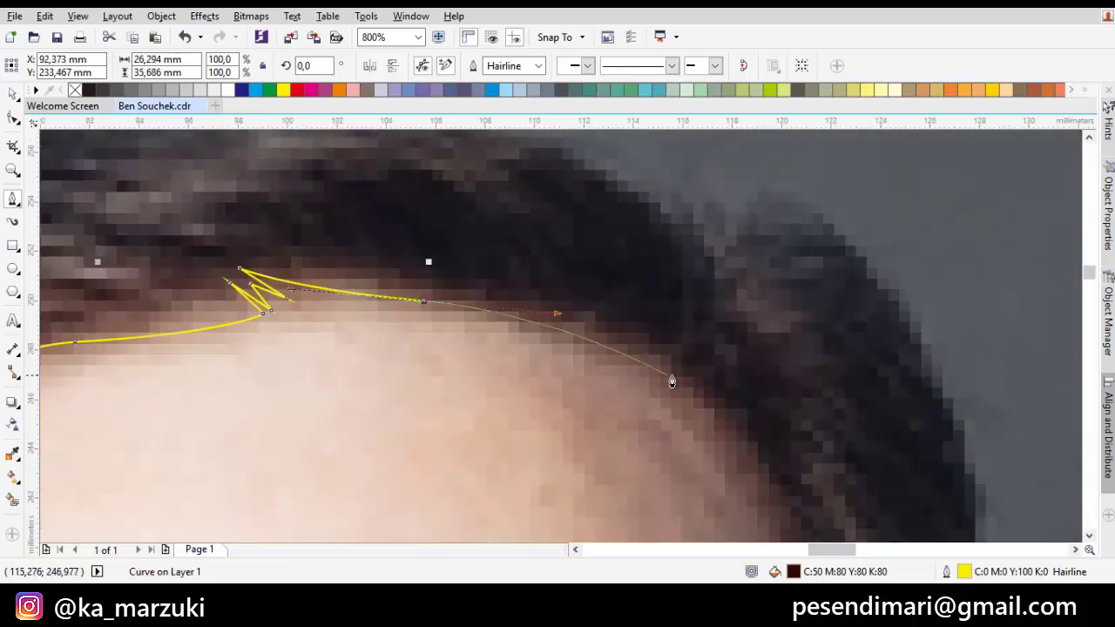
pyautogui.scroll(1, 668, 380)
pyautogui.moveTo(667, 378); pyautogui.dragTo(697, 364)
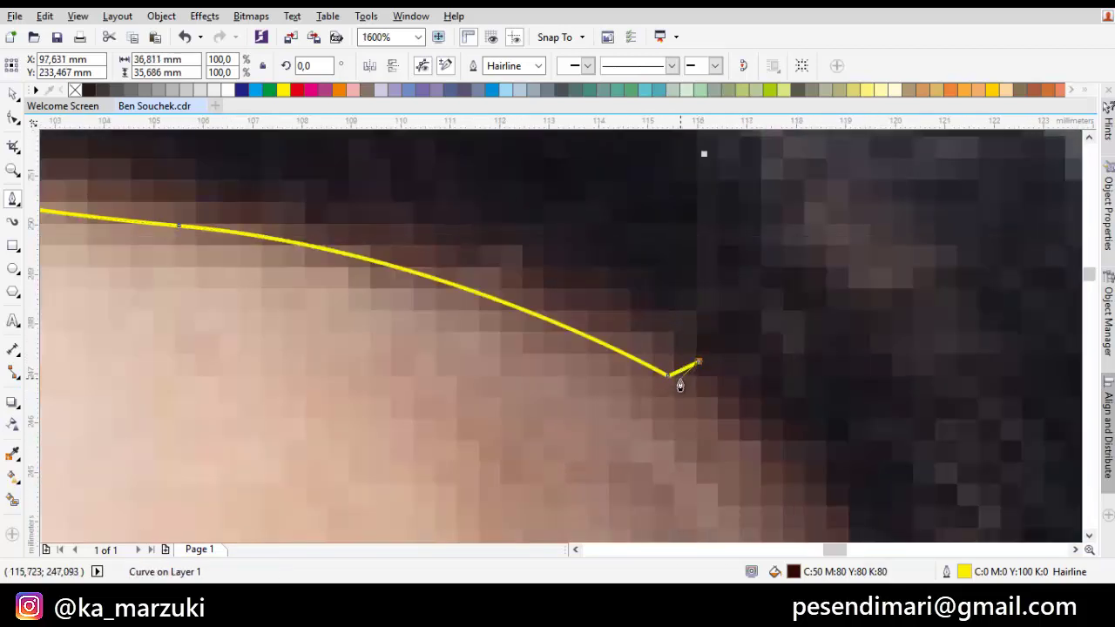
# - Trace the hair outline down the right-hand temple and add zigzag strand points level with the eyebrow
pyautogui.scroll(-1, 703, 391)
pyautogui.moveTo(790, 520); pyautogui.dragTo(742, 385)
pyautogui.moveTo(757, 441); pyautogui.dragTo(700, 443)
pyautogui.moveTo(712, 486); pyautogui.dragTo(641, 387)
pyautogui.scroll(1, 660, 380)
pyautogui.click(653, 390)
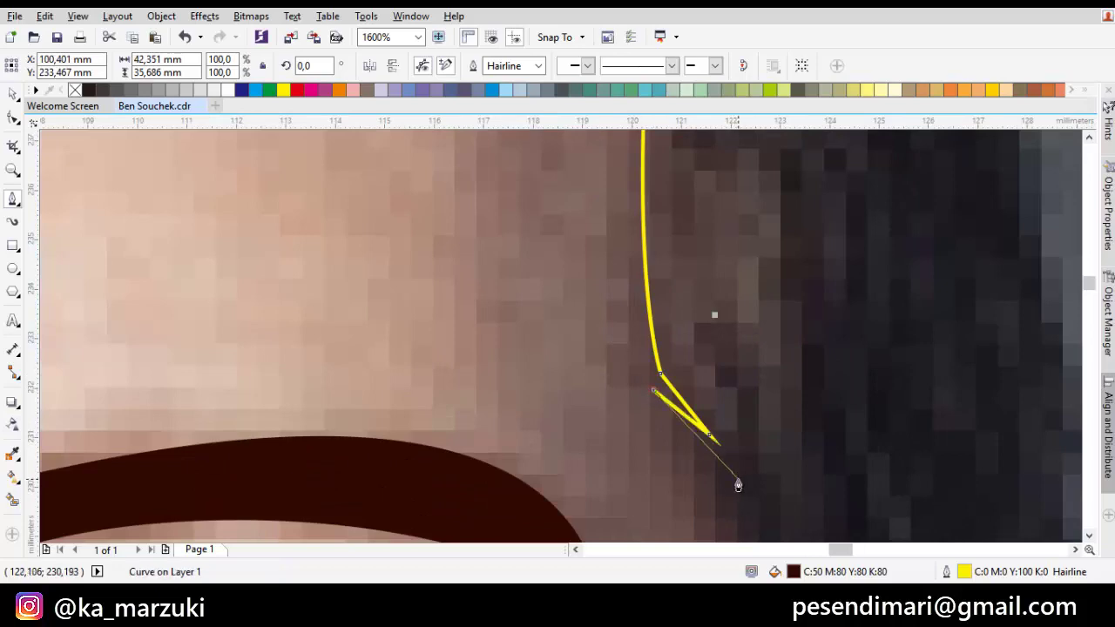
pyautogui.click(737, 479)
pyautogui.click(657, 421)
# - Curve the hair outline down past the eye to the right-hand ear and add a pointed strand notch there
pyautogui.scroll(-1, 677, 438)
pyautogui.moveTo(706, 527); pyautogui.dragTo(727, 285)
pyautogui.moveTo(771, 341); pyautogui.dragTo(670, 257)
pyautogui.click(704, 287)
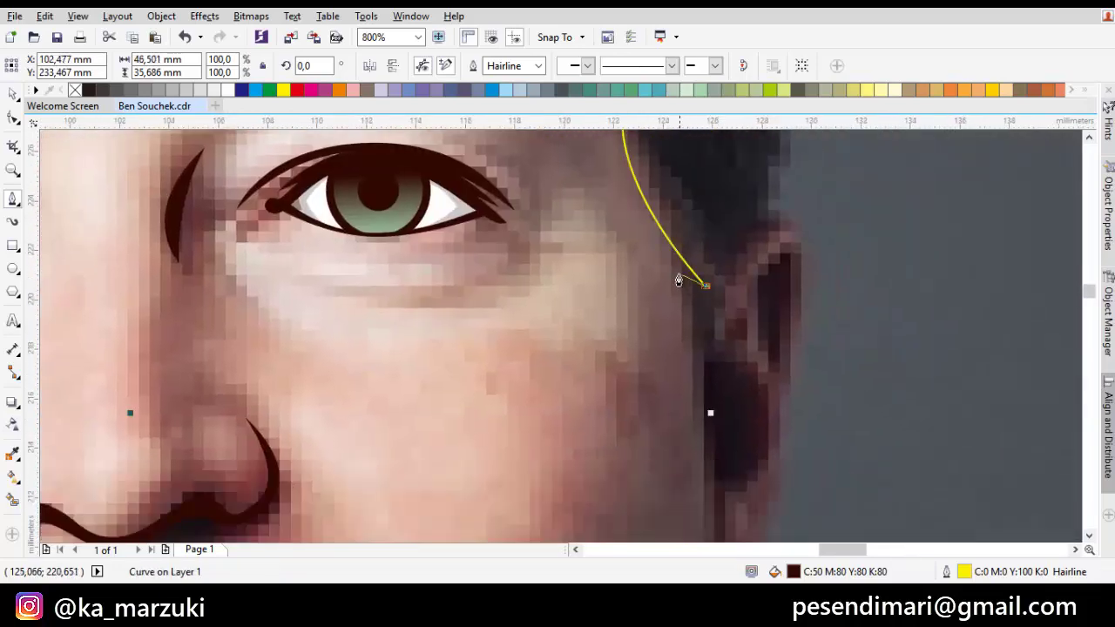
pyautogui.click(677, 272)
# - Try to trace the sideburn's inner edge down beside the right-hand ear and back up
pyautogui.moveTo(697, 379); pyautogui.dragTo(702, 267)
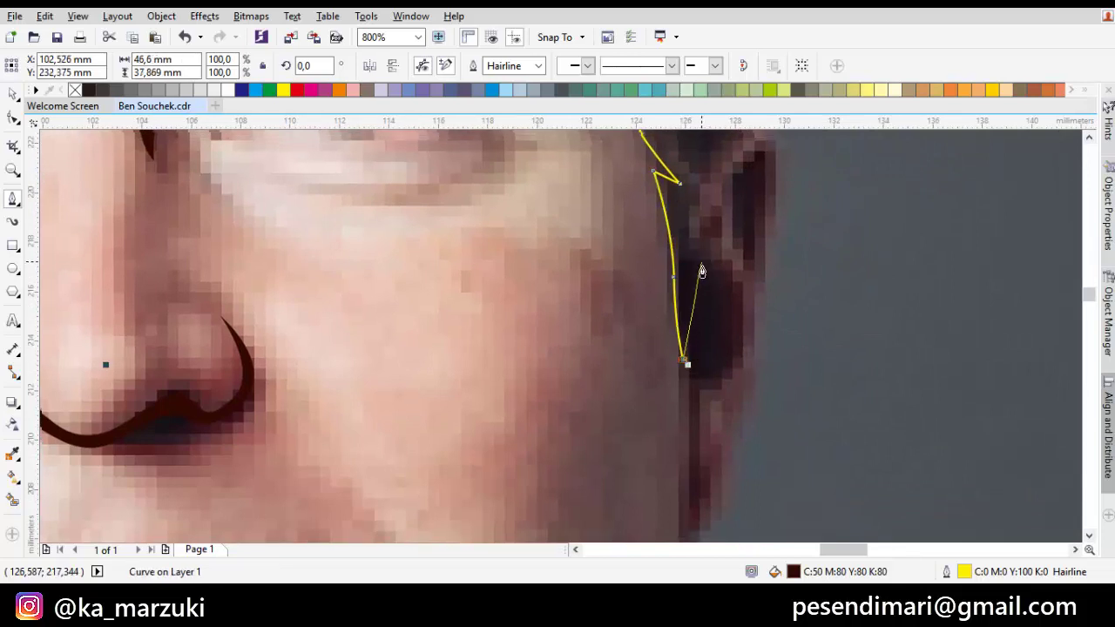
pyautogui.scroll(-1, 703, 273)
pyautogui.scroll(1, 710, 282)
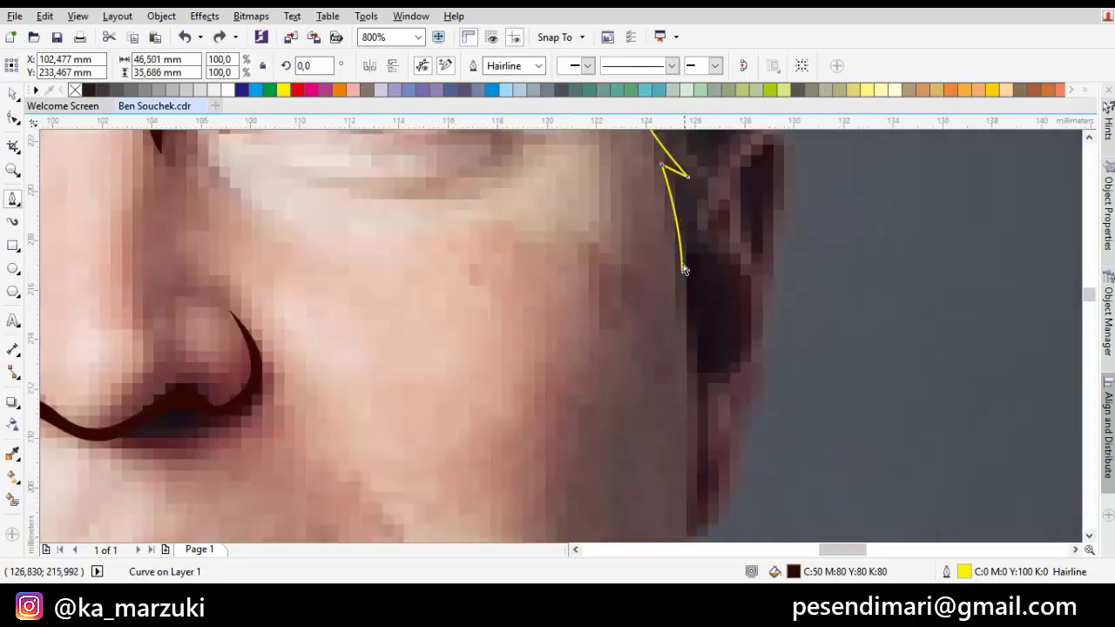
pyautogui.click(690, 305)
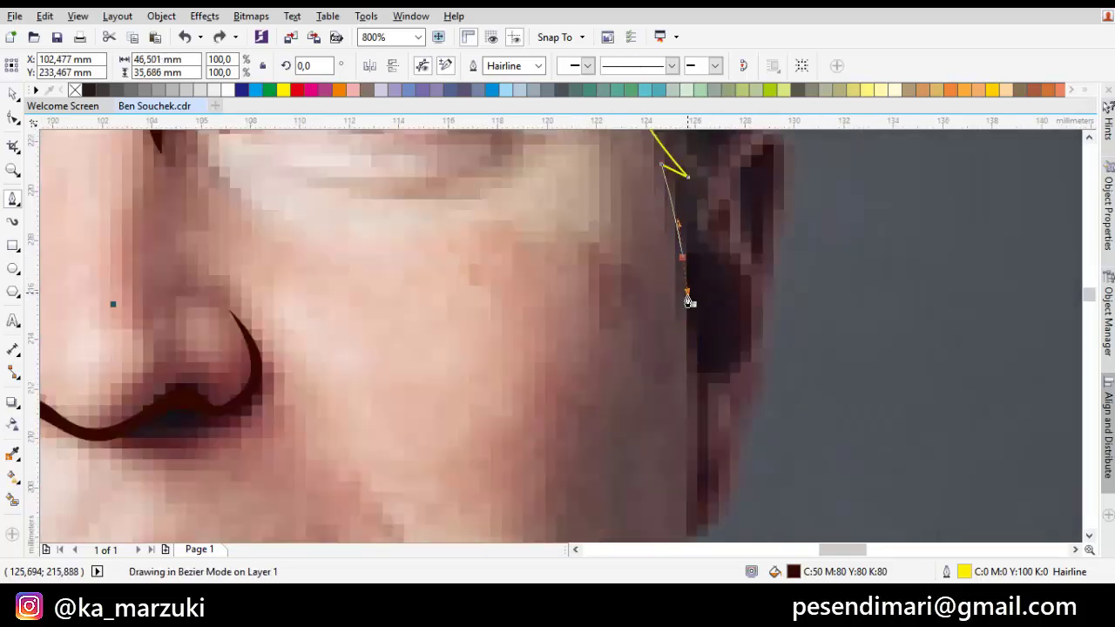
pyautogui.moveTo(687, 293); pyautogui.dragTo(688, 295)
pyautogui.click(689, 344)
pyautogui.moveTo(737, 262); pyautogui.dragTo(668, 260)
pyautogui.moveTo(709, 229); pyautogui.dragTo(699, 301)
pyautogui.hotkey('ctrl', 'z')
# - Trace the right-hand sideburn down to a sharp point beside the ear and back up along the ear's inner edge
pyautogui.moveTo(648, 358); pyautogui.dragTo(655, 408)
pyautogui.click(657, 441)
pyautogui.moveTo(678, 343); pyautogui.dragTo(687, 294)
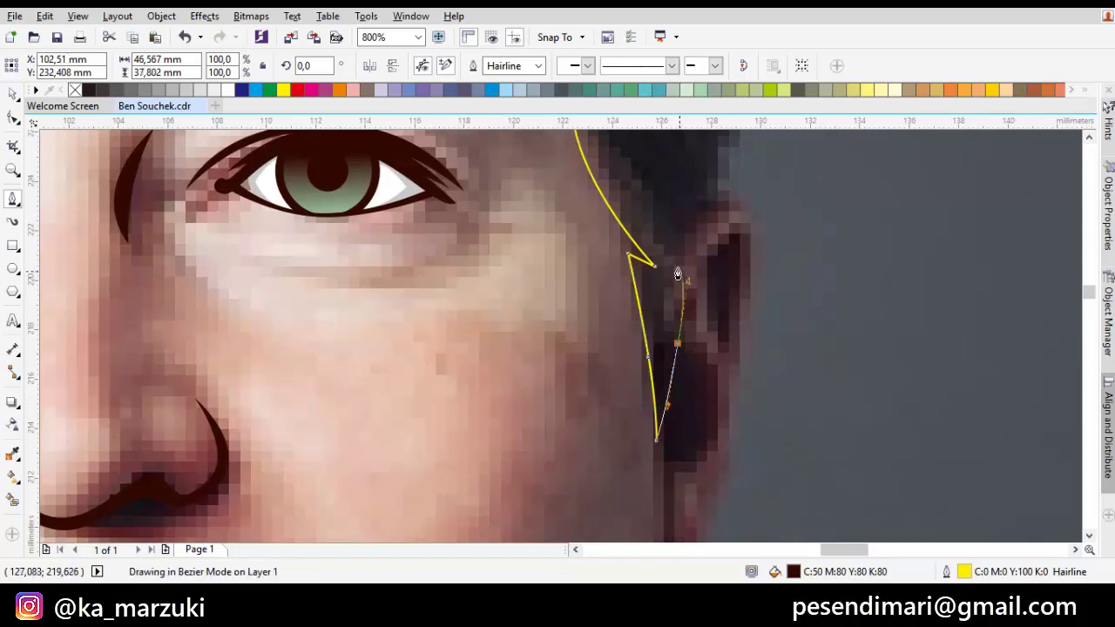
pyautogui.click(676, 254)
# - Trace the hair outline over the top of the right-hand ear and up the outer side of the head
pyautogui.moveTo(729, 218); pyautogui.dragTo(664, 278)
pyautogui.scroll(1, 667, 330)
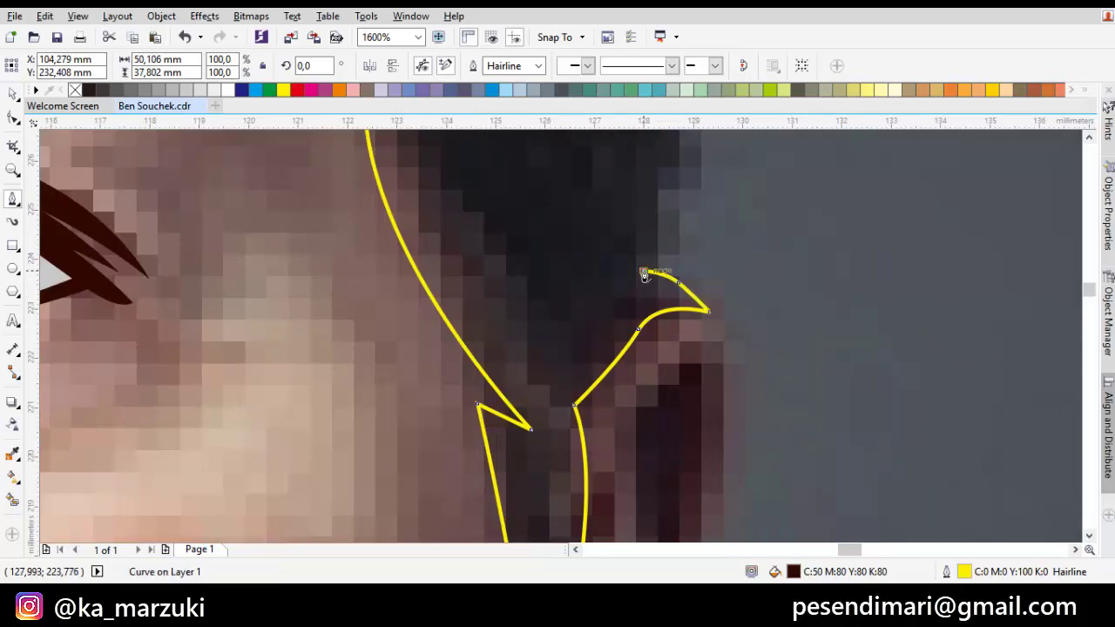
pyautogui.scroll(-2, 644, 275)
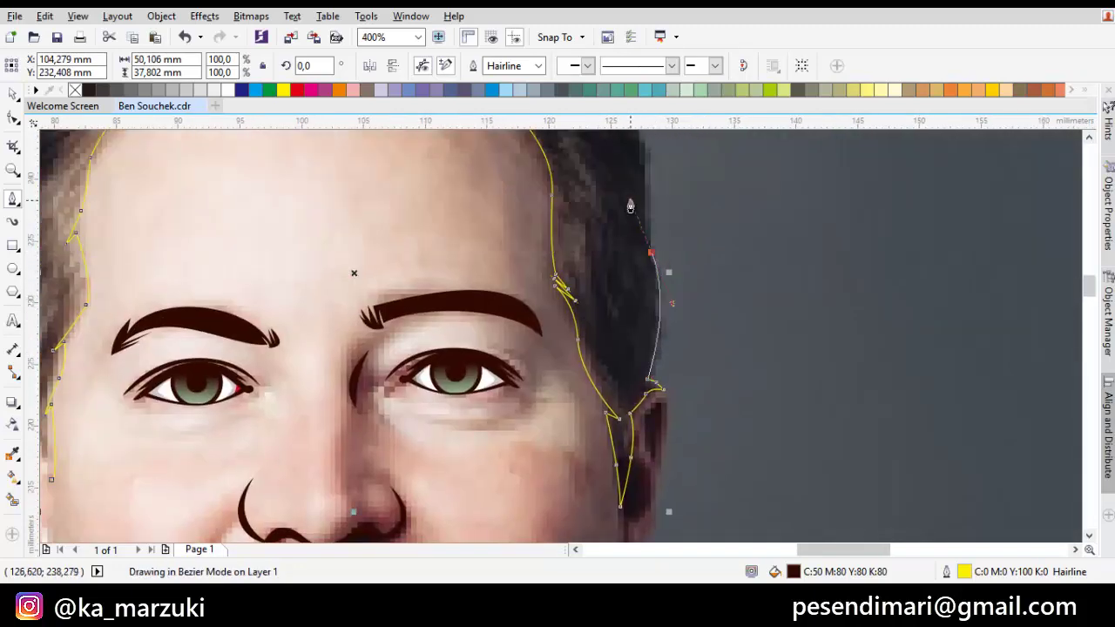
pyautogui.scroll(2, 652, 266)
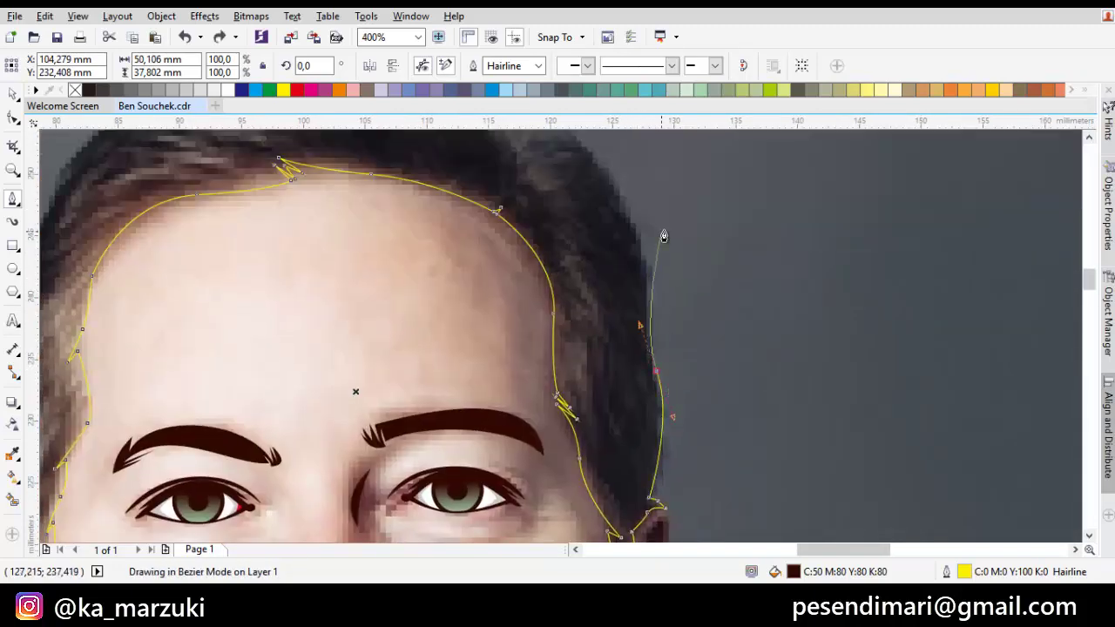
# - Trace the hair's outer edge over the parting and crown and down the left-hand side of the head
pyautogui.scroll(3, 649, 287)
pyautogui.moveTo(616, 341); pyautogui.dragTo(467, 280)
pyautogui.hscroll(-6, 516, 296)
pyautogui.scroll(1, 515, 296)
pyautogui.moveTo(401, 344); pyautogui.dragTo(462, 344)
pyautogui.moveTo(460, 368); pyautogui.dragTo(580, 306)
pyautogui.moveTo(573, 438); pyautogui.dragTo(594, 368)
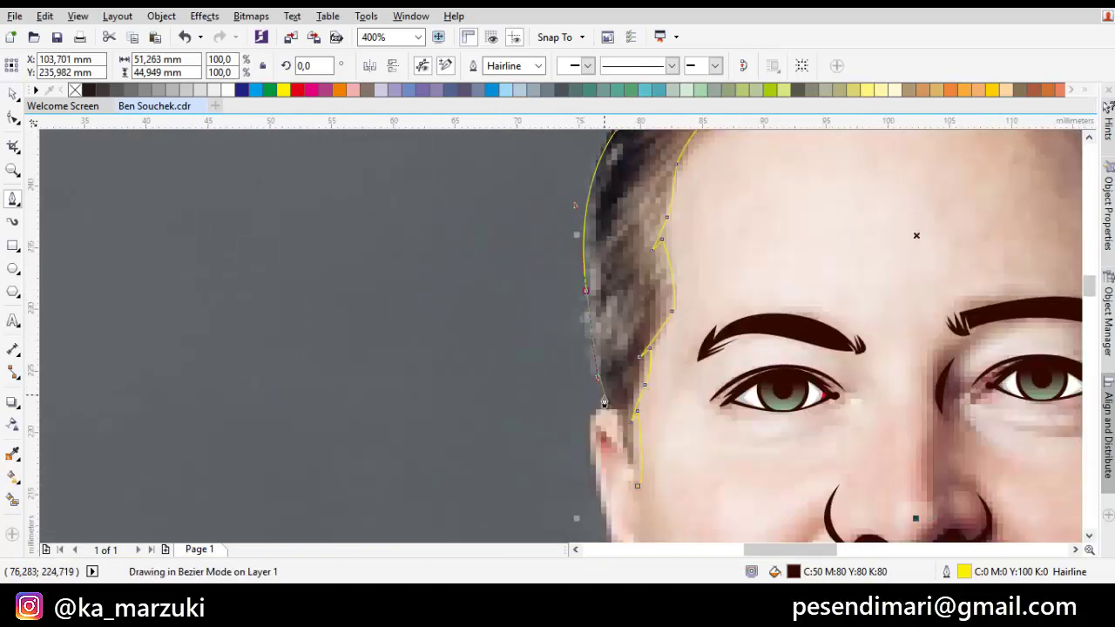
# - Trace the hair around the top of the left-hand ear and down its sideburn, and close the outline at its starting node
pyautogui.scroll(2, 603, 403)
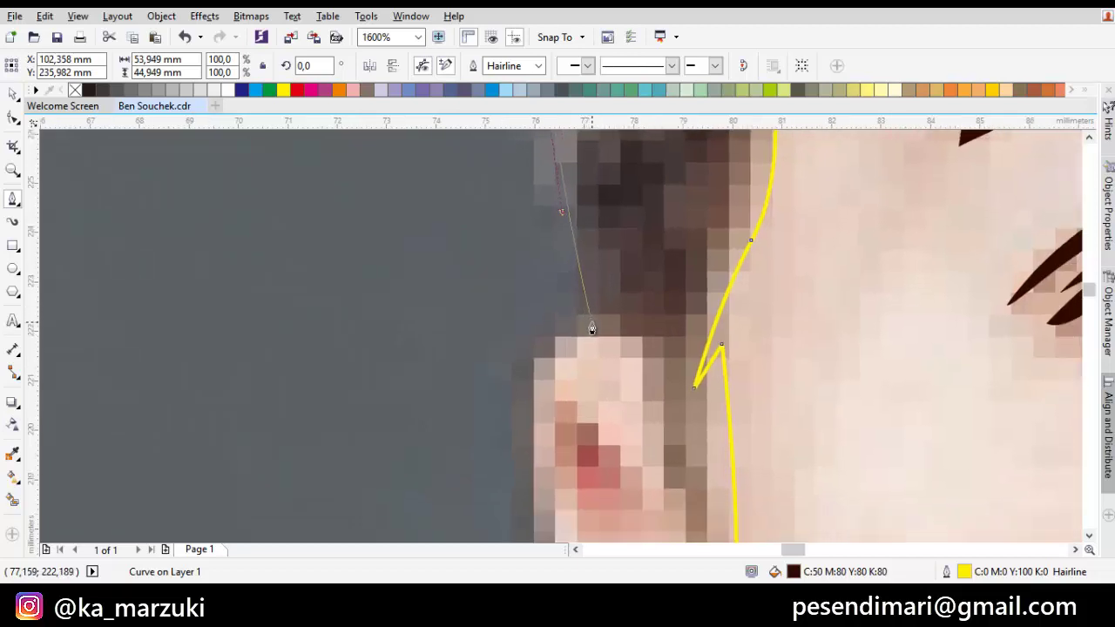
pyautogui.moveTo(591, 327); pyautogui.dragTo(642, 341)
pyautogui.scroll(-1, 646, 390)
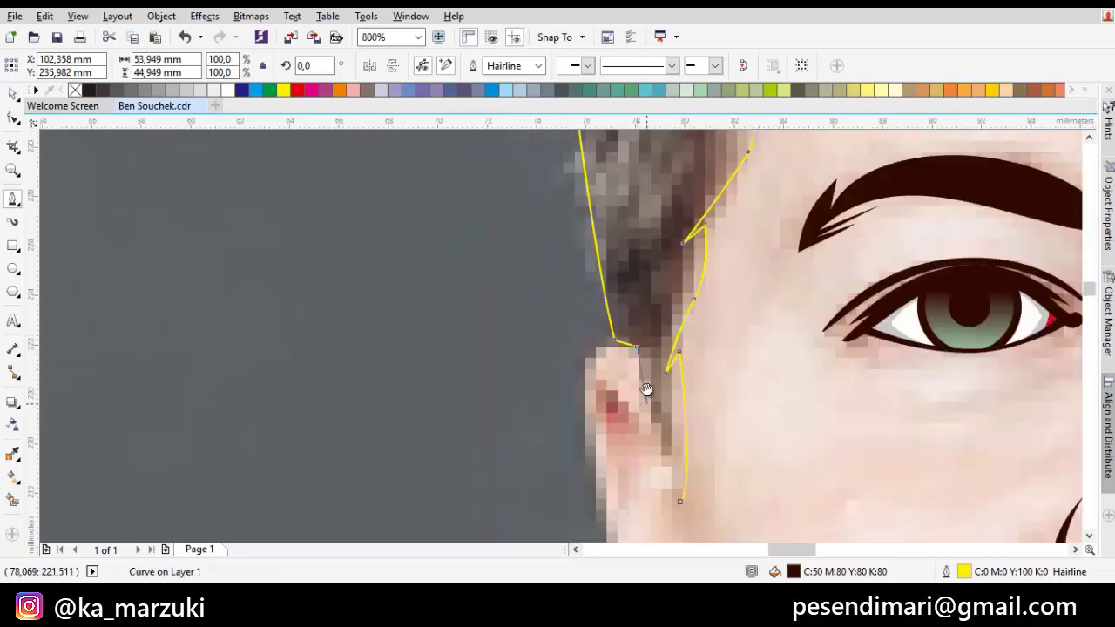
pyautogui.scroll(-1, 645, 389)
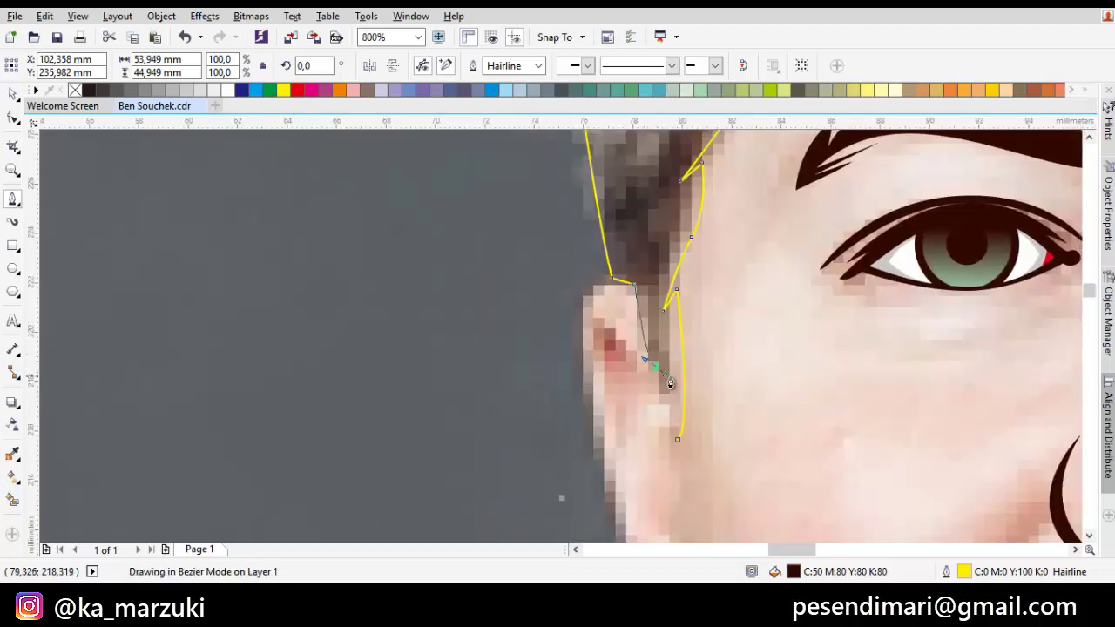
pyautogui.click(677, 439)
pyautogui.scroll(-1, 675, 349)
pyautogui.moveTo(783, 330); pyautogui.dragTo(515, 421)
pyautogui.scroll(-1, 749, 370)
# - Select all nodes of the hair shape, convert their segments to curves and make the nodes cusps
pyautogui.press('space')
pyautogui.press('F10')
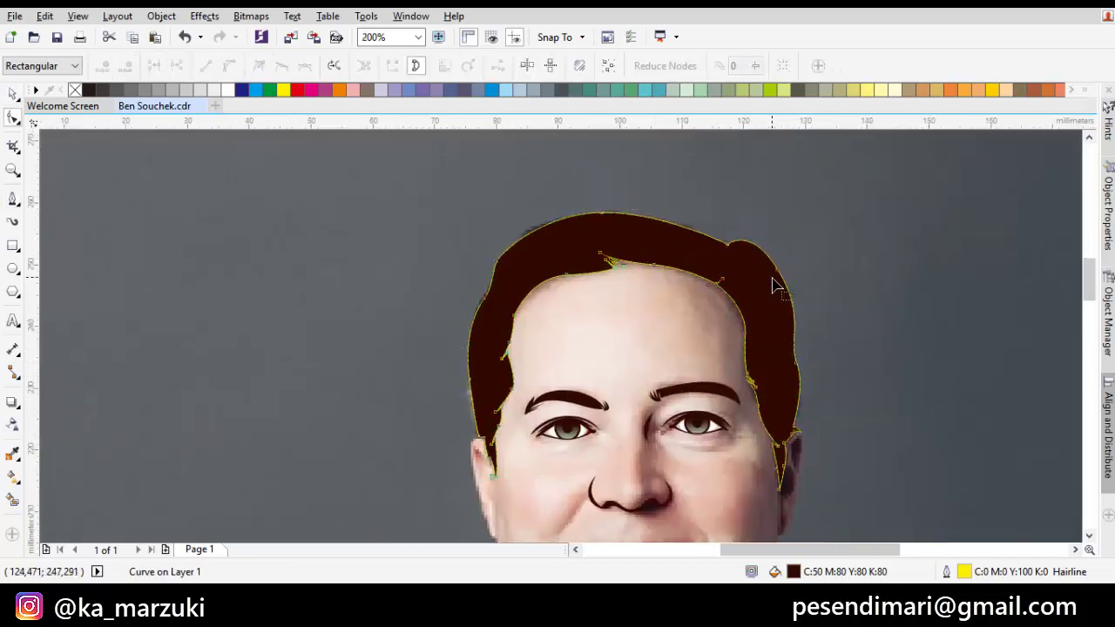
pyautogui.hotkey('ctrl', 'a')
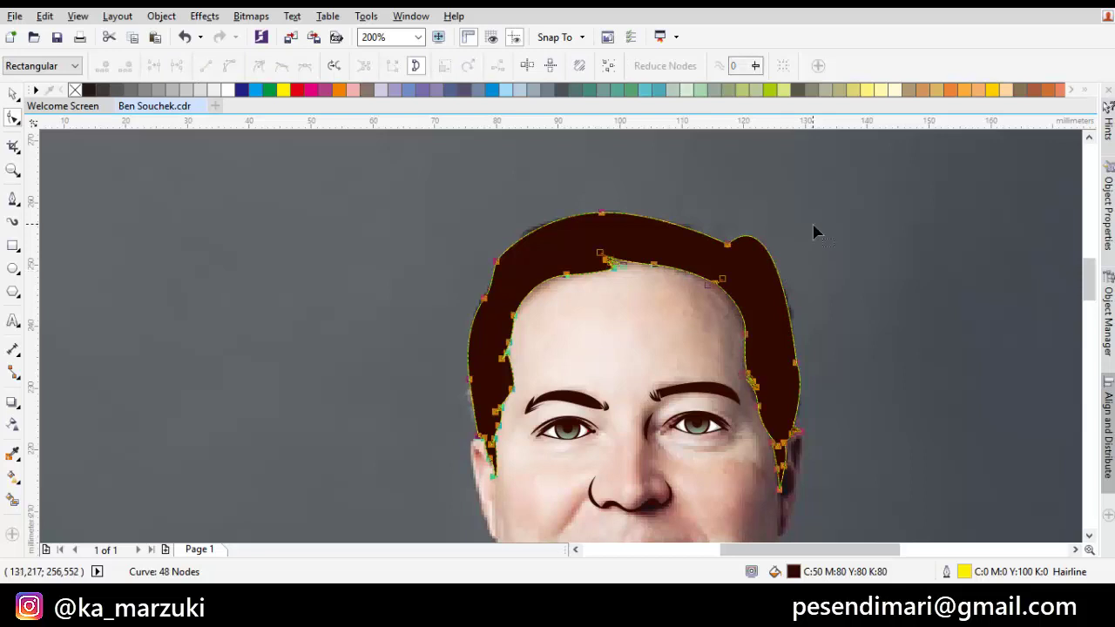
pyautogui.rightClick(813, 226)
pyautogui.click(866, 293)
pyautogui.rightClick(881, 258)
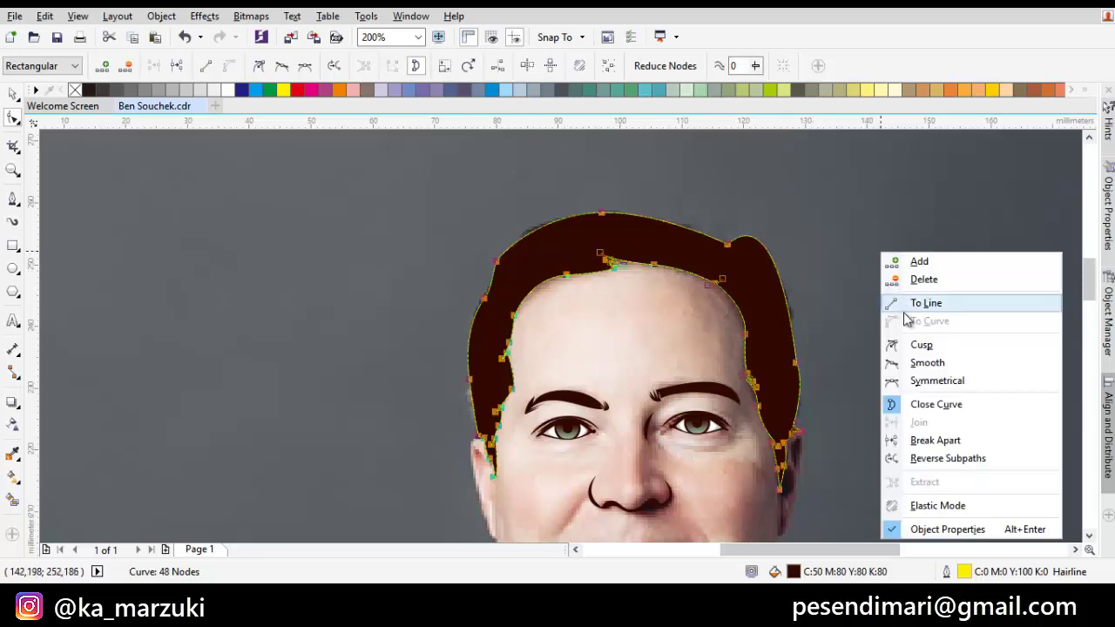
pyautogui.click(925, 341)
# - Reshape the outer curve beside the right-hand parting to follow the hair, and delete the node at the top of the crown
pyautogui.click(722, 287)
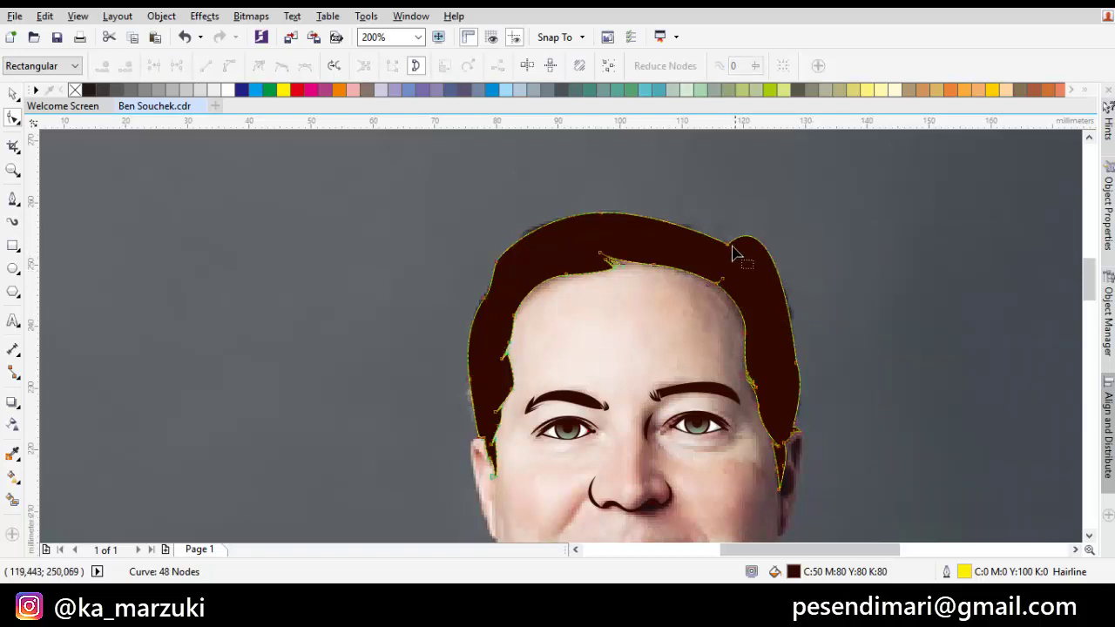
pyautogui.click(730, 250)
pyautogui.moveTo(782, 201); pyautogui.dragTo(797, 236)
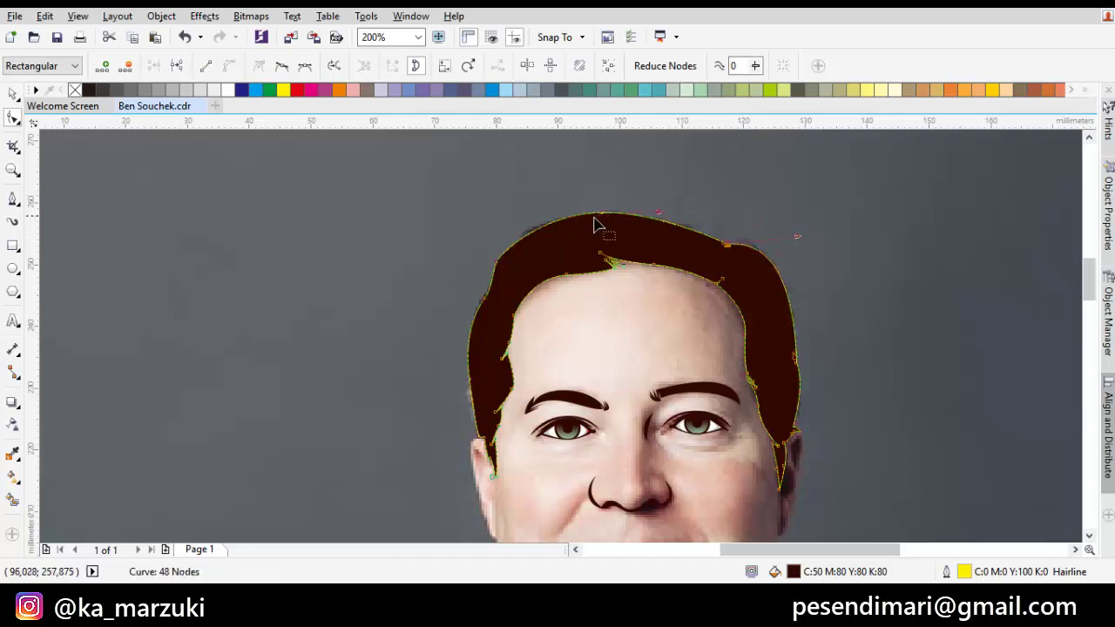
pyautogui.press('Delete')
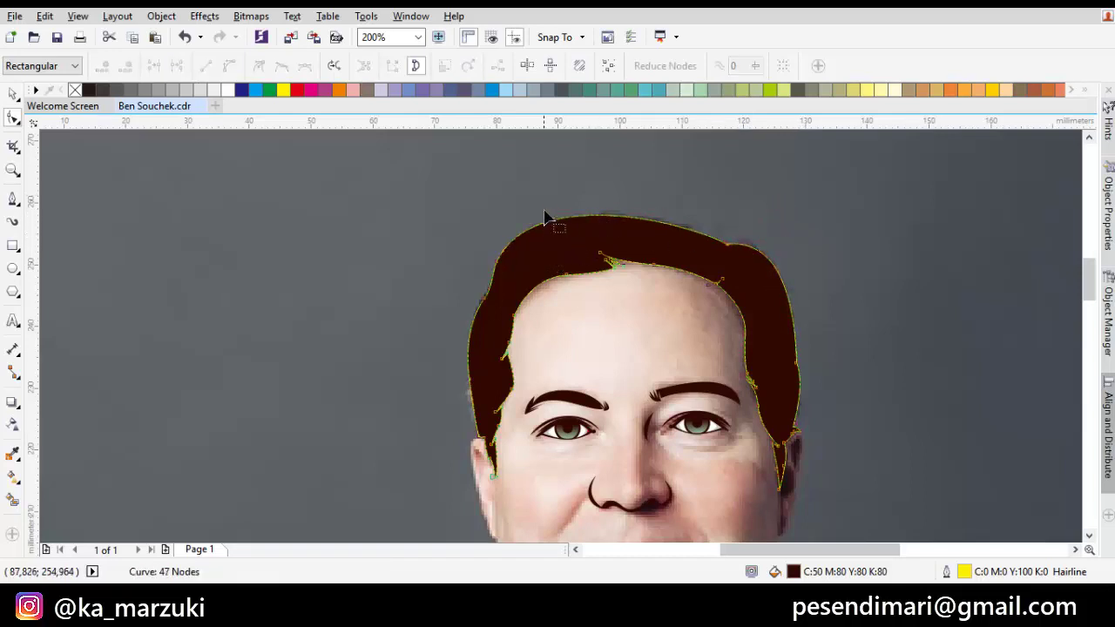
# - Select all nodes of the hair shape again and bend the crown's left-hand curve outward to follow the hair
pyautogui.hotkey('ctrl', 'a')
pyautogui.rightClick(554, 190)
pyautogui.click(603, 303)
pyautogui.scroll(1, 540, 220)
pyautogui.moveTo(531, 218); pyautogui.dragTo(573, 212)
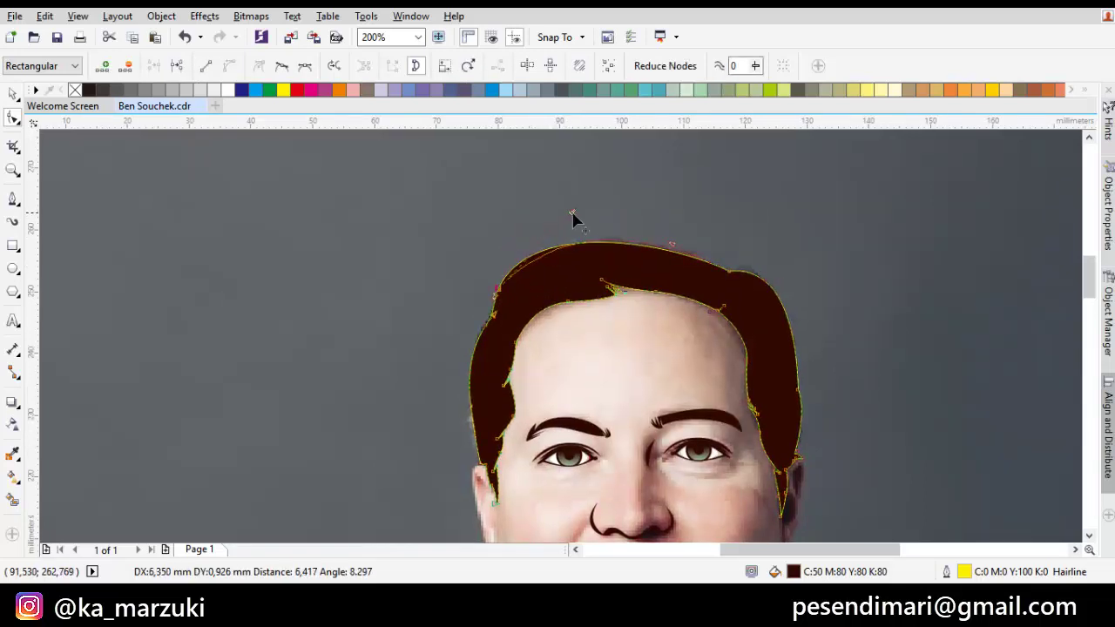
# - Remove the hair shape's fill, deselect the shape and return to the curve-drawing tool near the right-hand parting
pyautogui.click(75, 91)
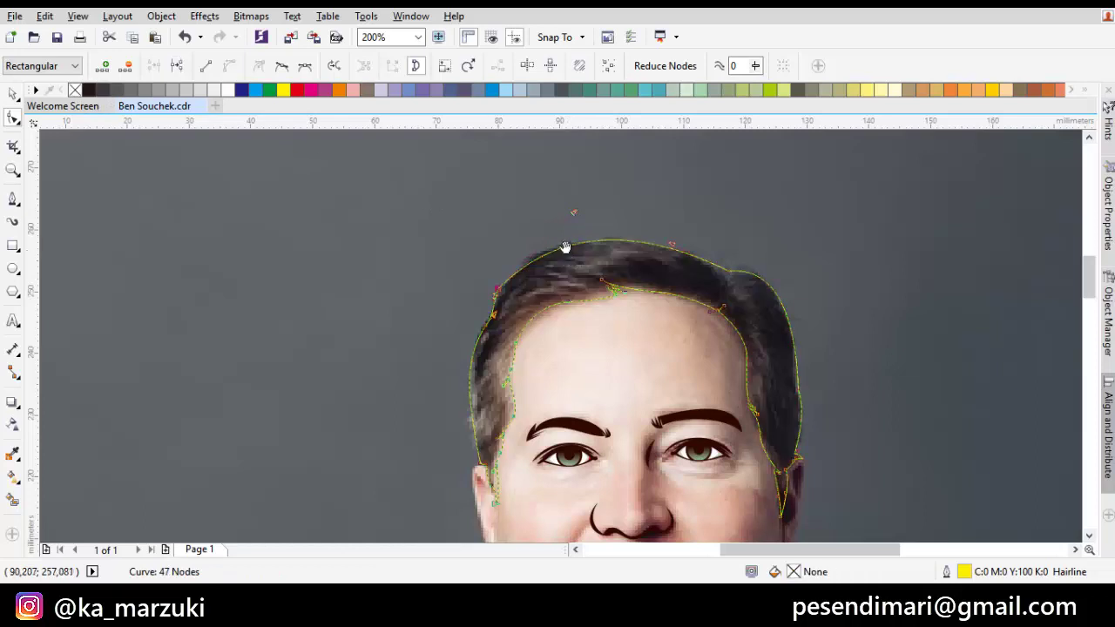
pyautogui.press('space')
pyautogui.scroll(1, 712, 249)
pyautogui.press('space')
pyautogui.scroll(-2, 810, 294)
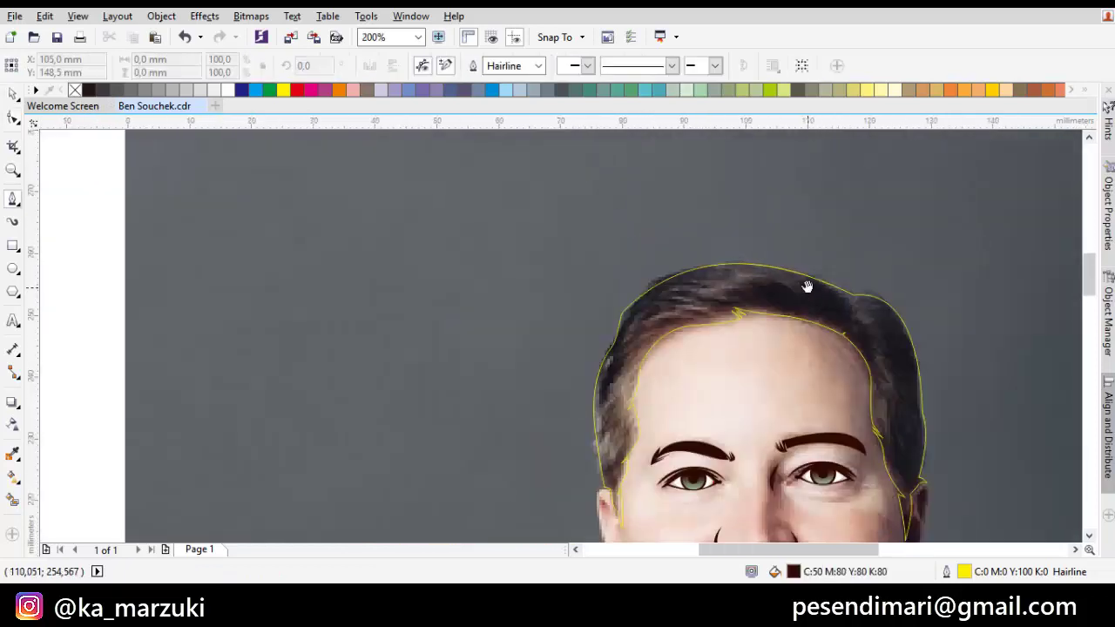
pyautogui.scroll(3, 782, 291)
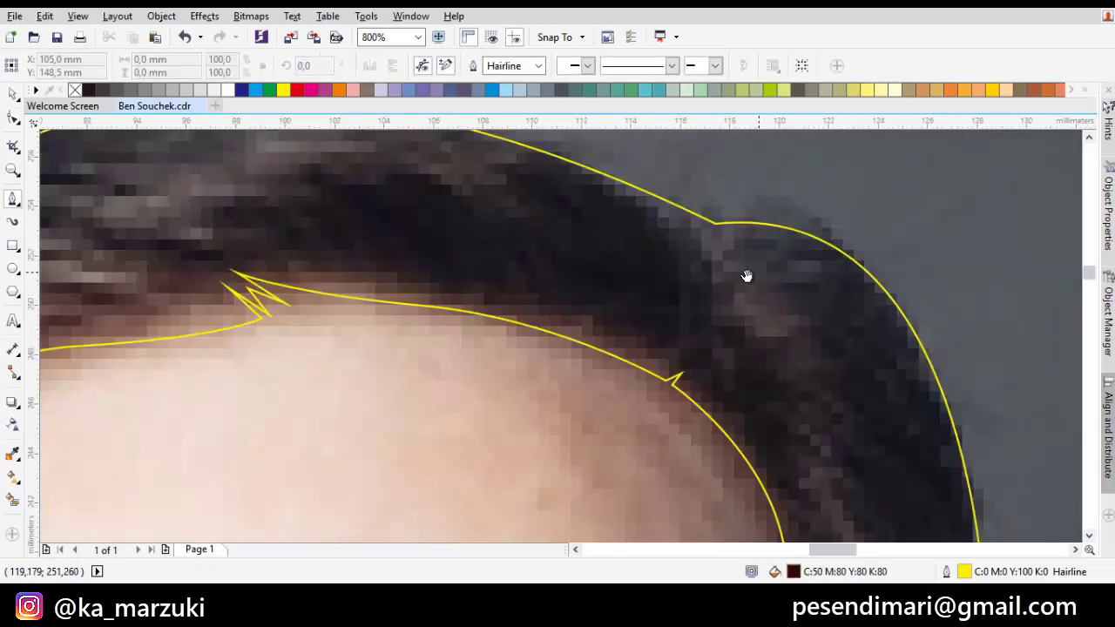
# - Trace a closed, pointed hair highlight about 8.2 × 5.2 mm just inside the upper bulge of the side hair's outer outline
pyautogui.moveTo(746, 276); pyautogui.dragTo(785, 220)
pyautogui.moveTo(843, 353); pyautogui.dragTo(846, 316)
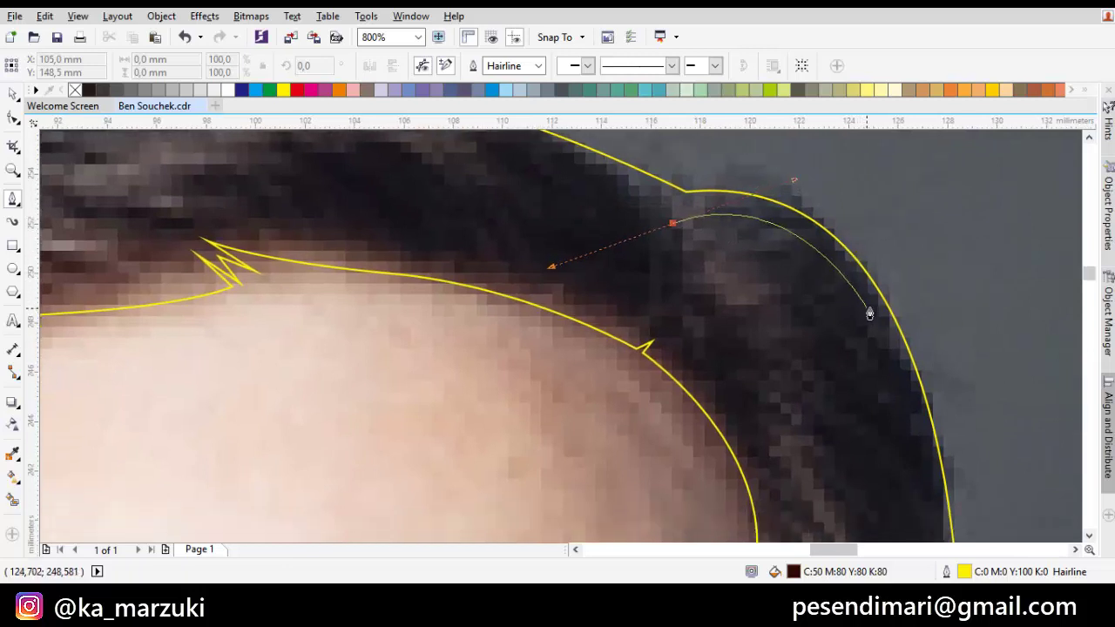
pyautogui.click(875, 307)
pyautogui.moveTo(781, 253); pyautogui.dragTo(763, 243)
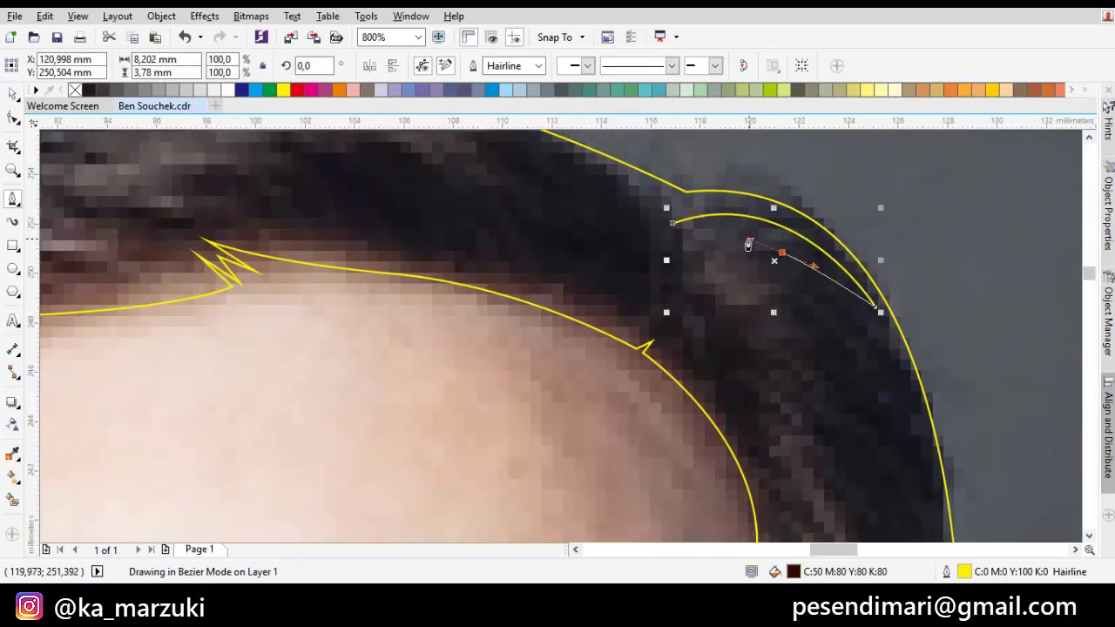
pyautogui.click(830, 345)
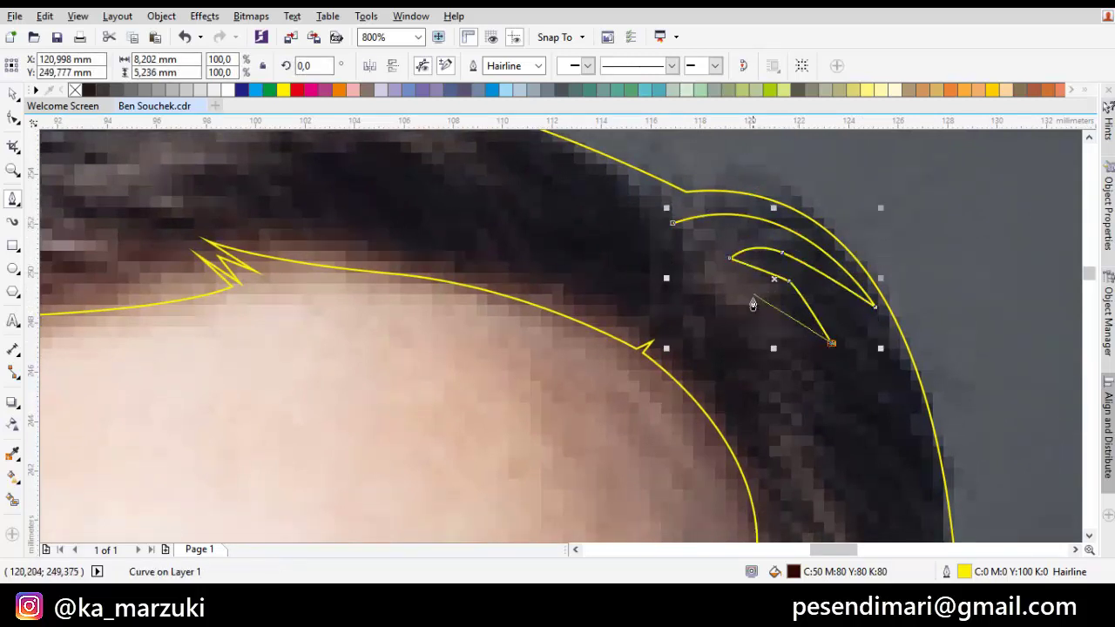
pyautogui.moveTo(692, 266); pyautogui.dragTo(734, 287)
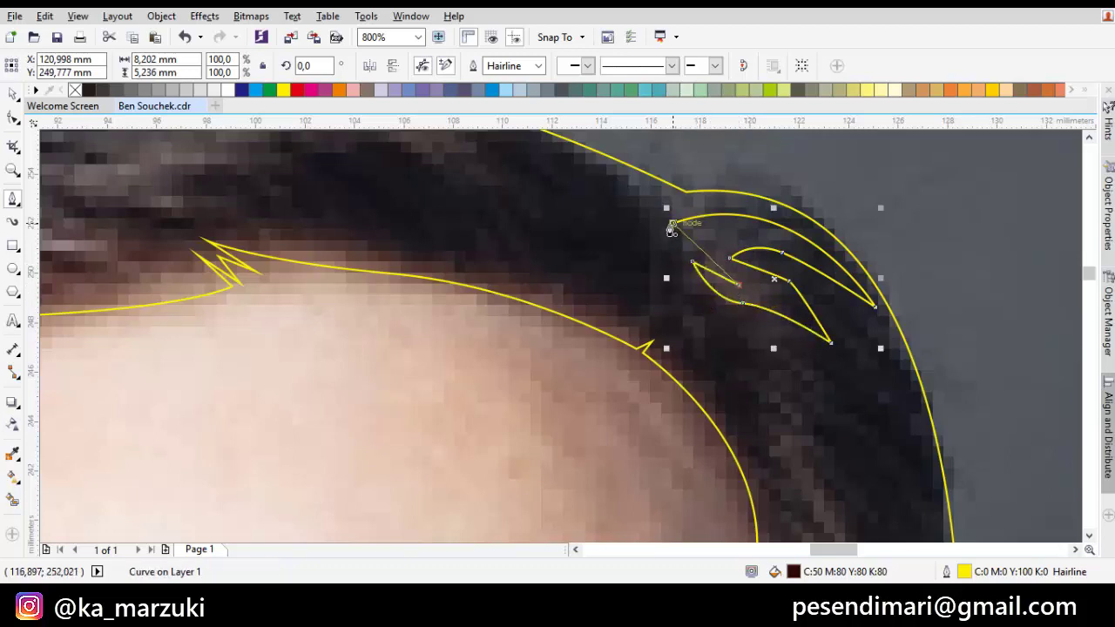
pyautogui.click(672, 224)
# - Delete the three surplus nodes along the curved edges of the new hair highlight
pyautogui.press('space')
pyautogui.press('F10')
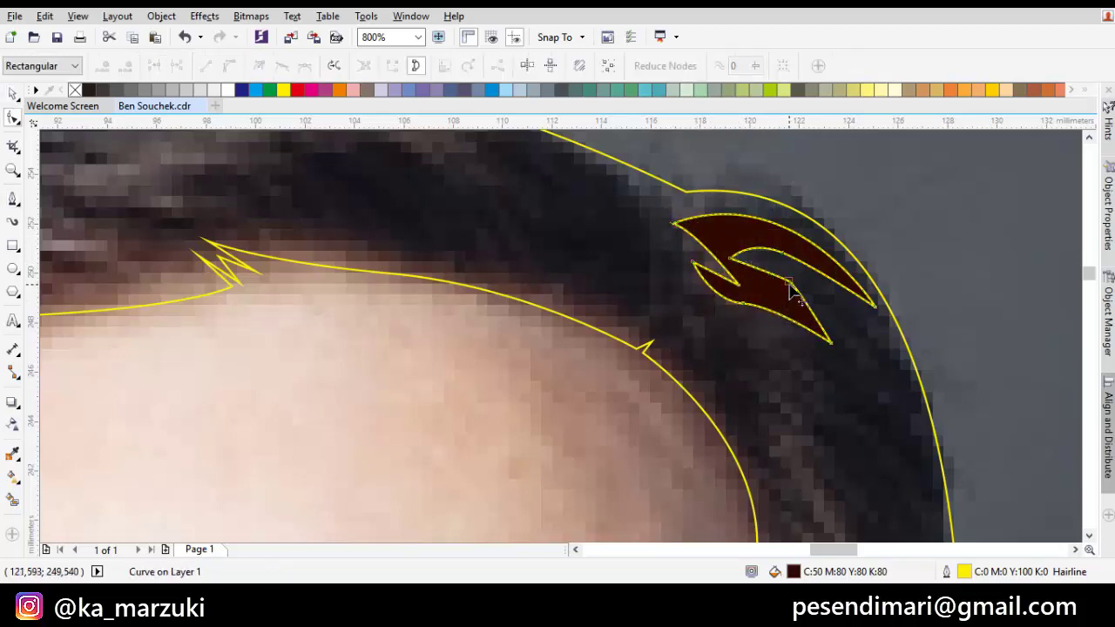
pyautogui.doubleClick(789, 283)
pyautogui.doubleClick(783, 253)
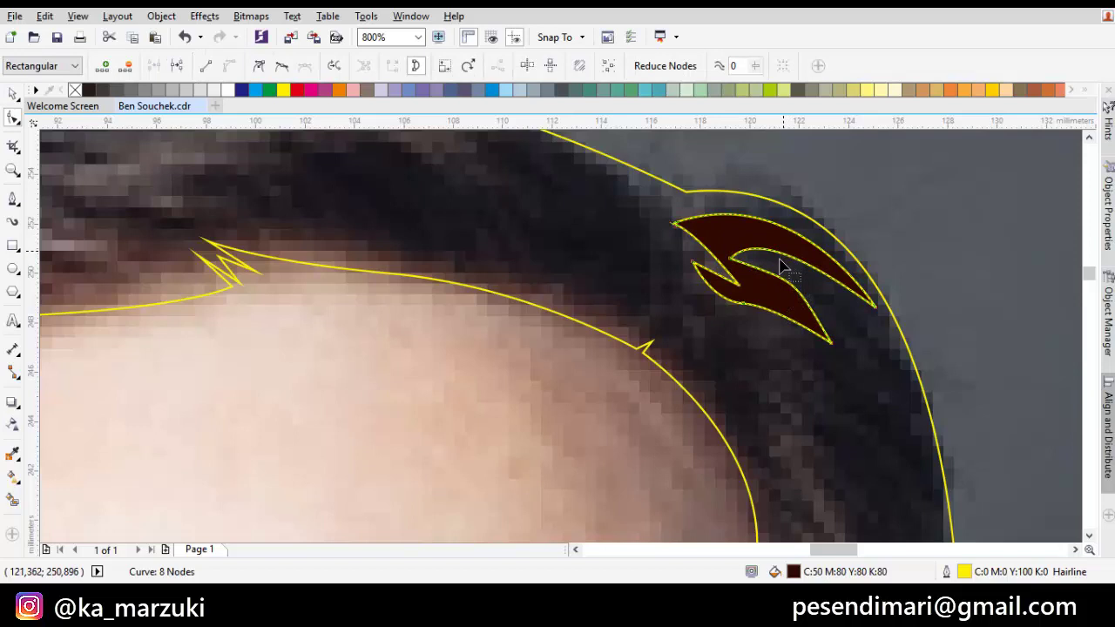
pyautogui.doubleClick(741, 302)
# - Start a second hair highlight directly below the first, tracing its curved outer edge and a zigzag of pointed strand tips
pyautogui.moveTo(768, 352); pyautogui.dragTo(728, 268)
pyautogui.press('p')
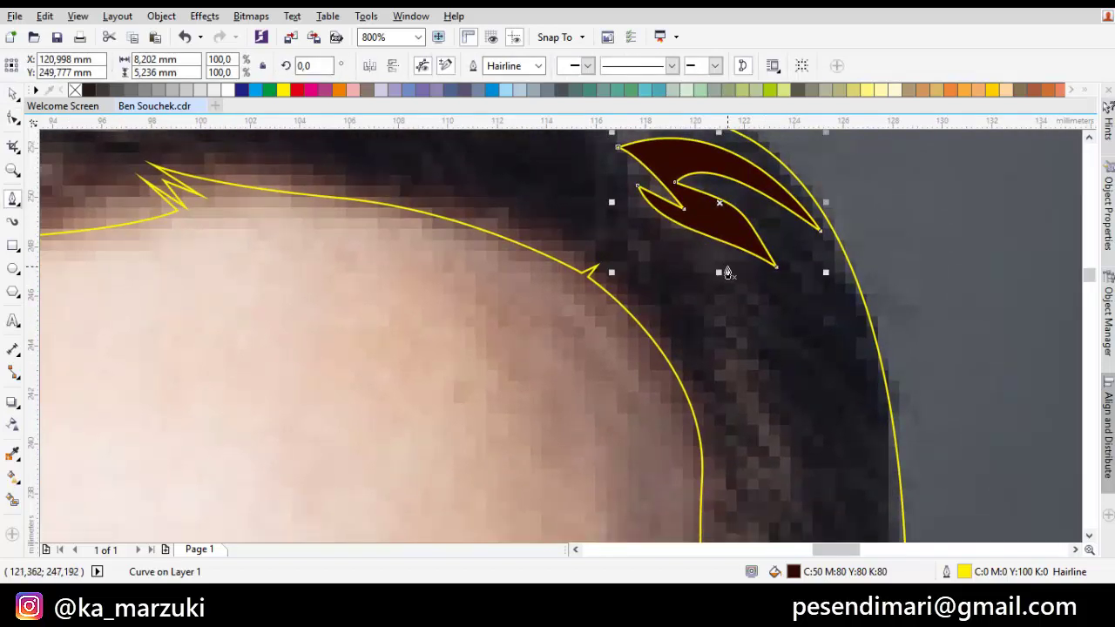
pyautogui.hscroll(1, 728, 274)
pyautogui.moveTo(639, 235); pyautogui.dragTo(697, 247)
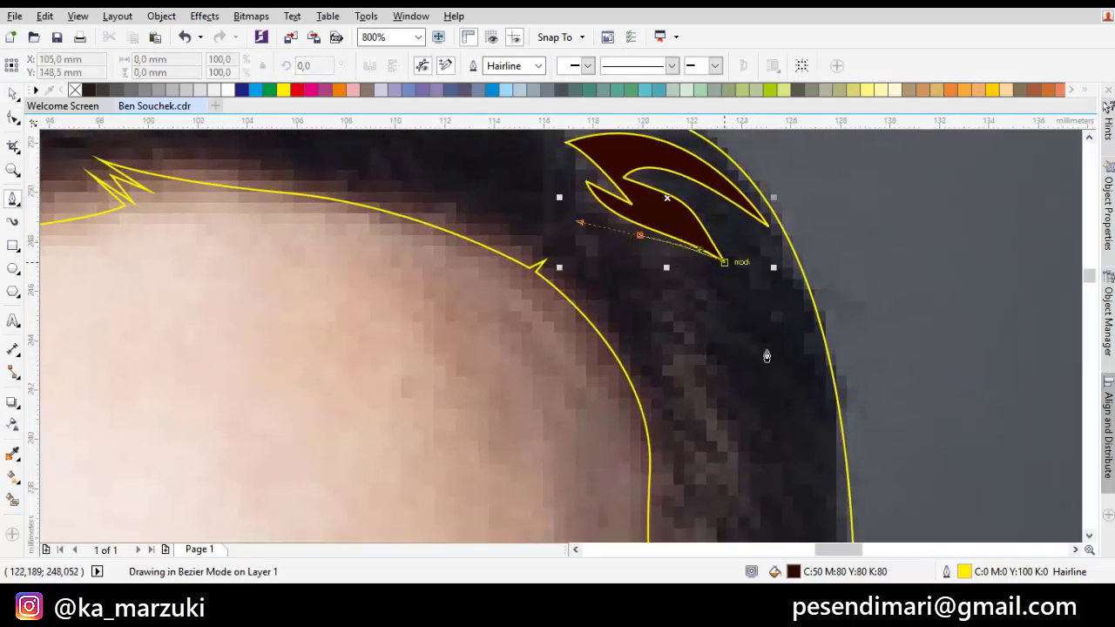
pyautogui.moveTo(795, 391); pyautogui.dragTo(787, 376)
pyautogui.click(779, 361)
pyautogui.click(683, 276)
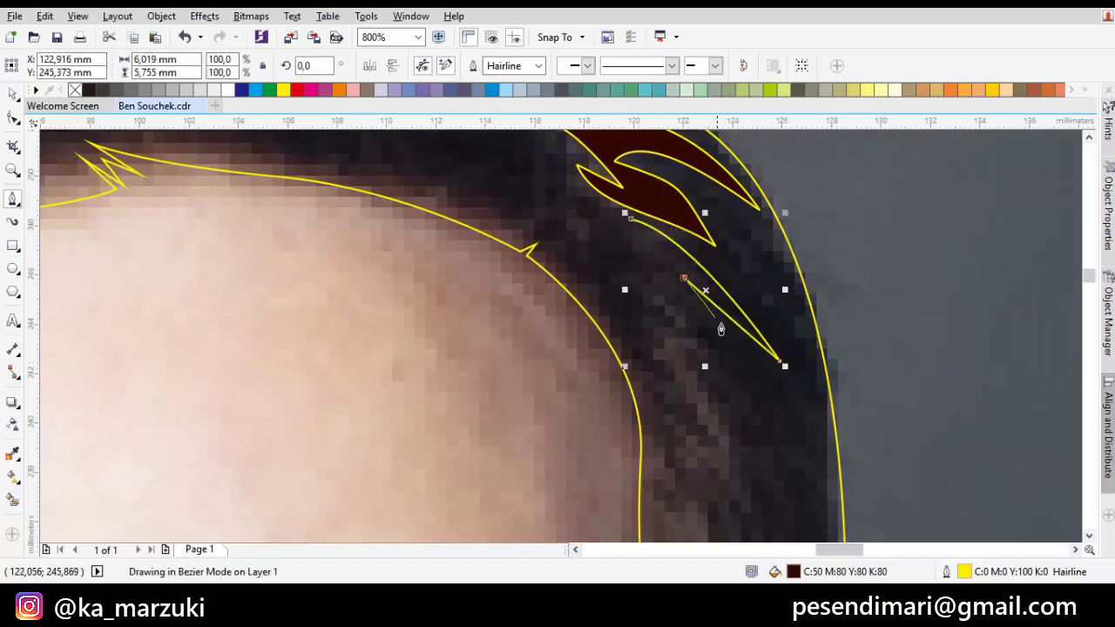
pyautogui.click(730, 338)
pyautogui.click(674, 298)
pyautogui.moveTo(753, 416); pyautogui.dragTo(733, 308)
pyautogui.moveTo(730, 325); pyautogui.dragTo(748, 352)
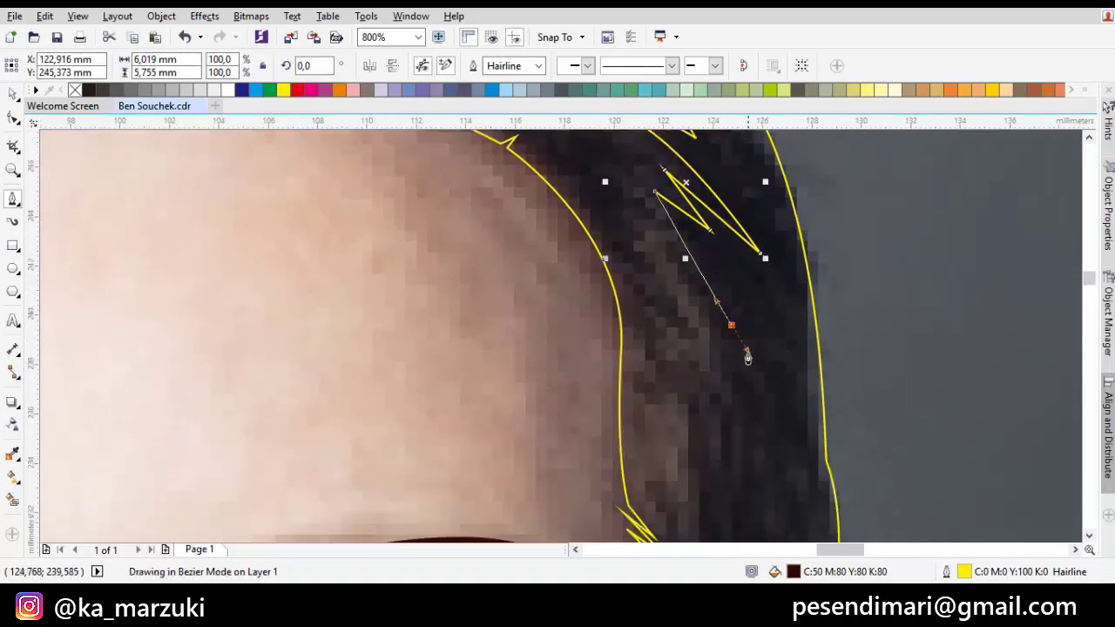
pyautogui.click(737, 445)
pyautogui.click(710, 333)
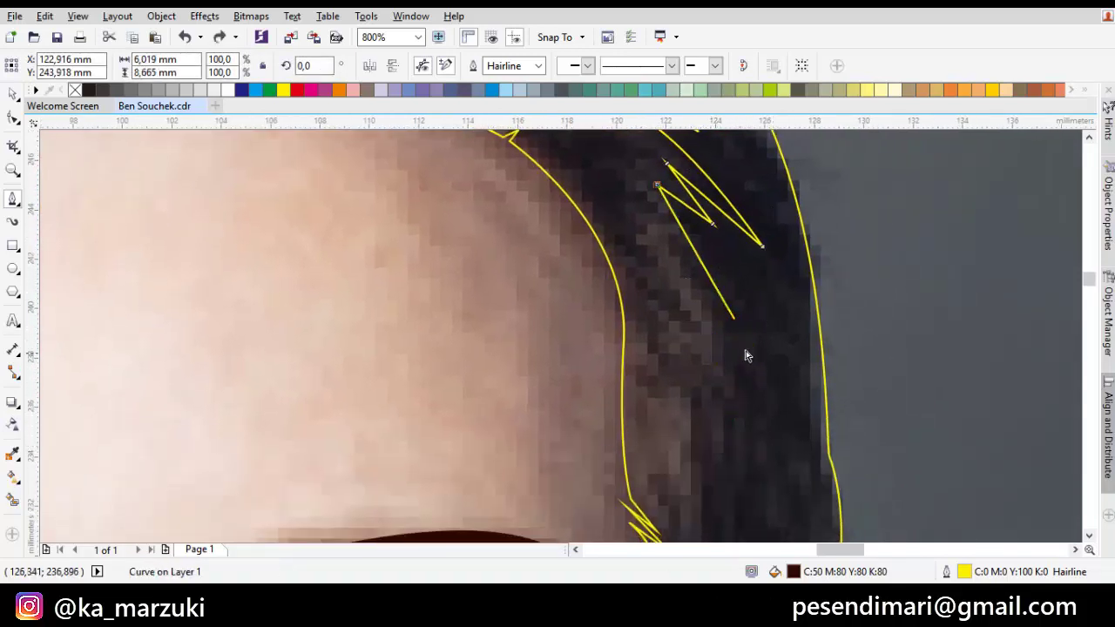
pyautogui.hotkey('ctrl', 'z')
# - Continue the second highlight down to its lower tip, add strand points along the face side and close it at about 6 × 12 mm
pyautogui.moveTo(723, 321); pyautogui.dragTo(737, 356)
pyautogui.click(724, 400)
pyautogui.moveTo(644, 308); pyautogui.dragTo(701, 411)
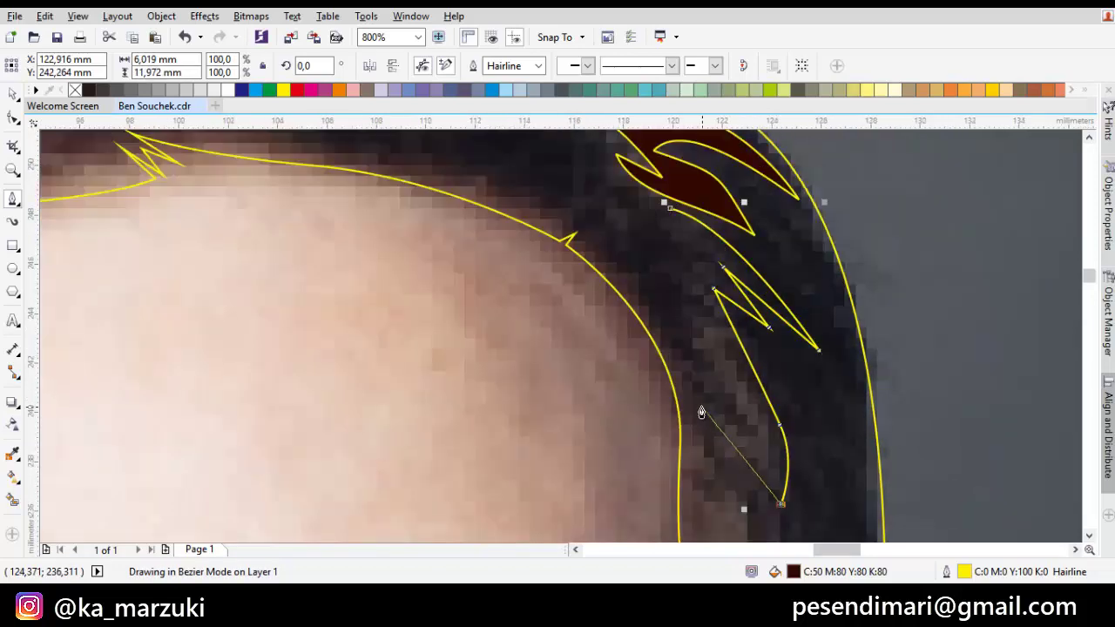
pyautogui.click(701, 408)
pyautogui.click(688, 322)
pyautogui.scroll(2, 688, 323)
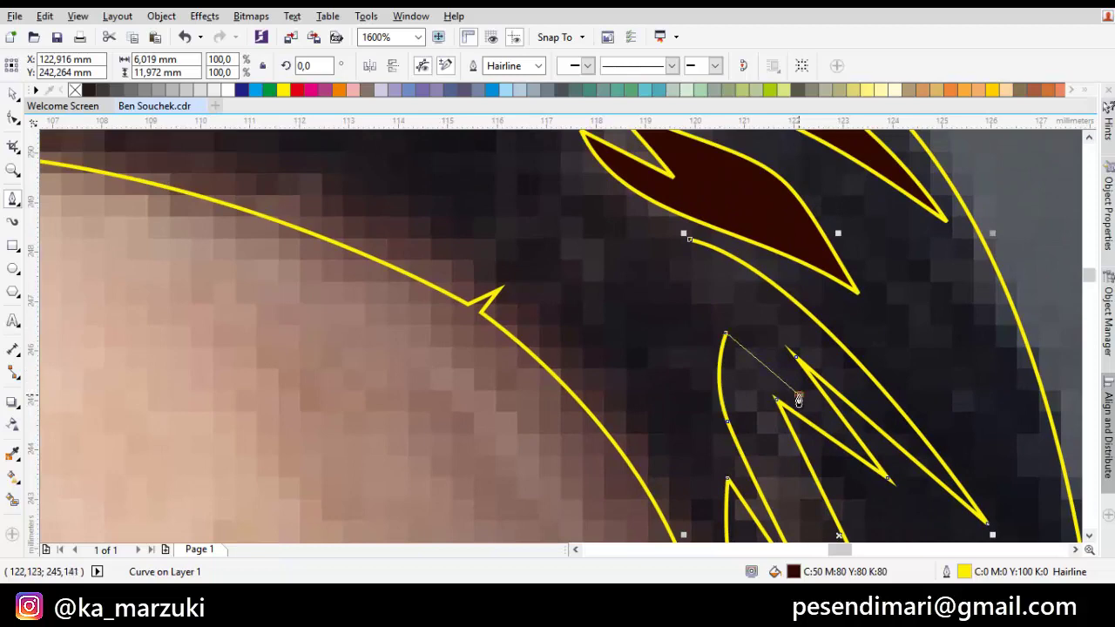
pyautogui.click(798, 397)
pyautogui.click(685, 238)
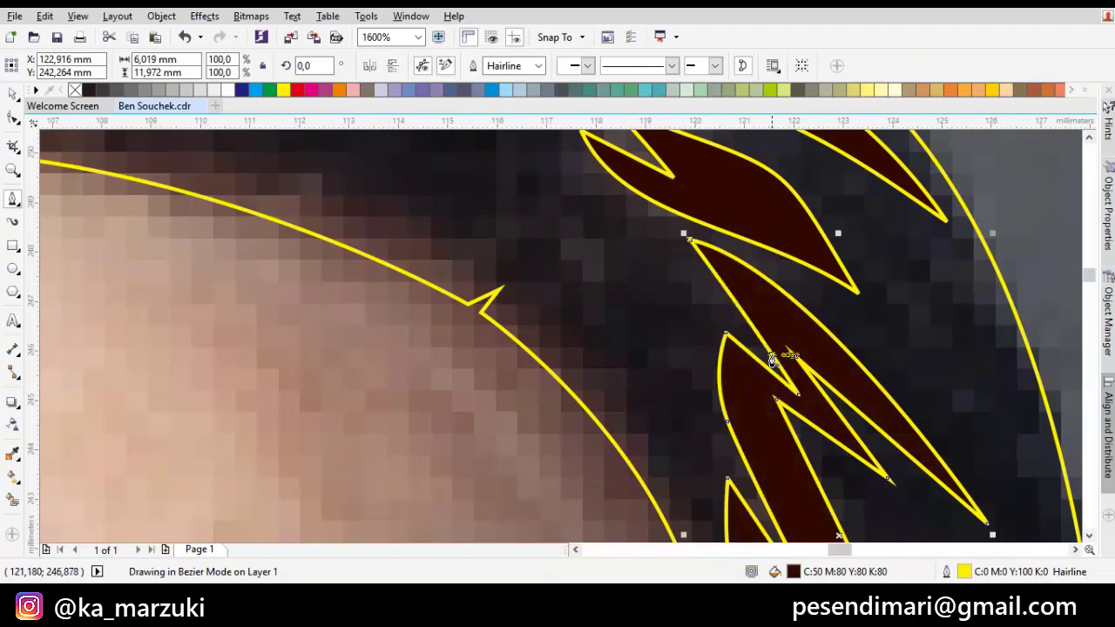
# - Draw a small pointed strand about 4.3 × 2.9 mm over the first highlight's inner notch and weld it to that highlight
pyautogui.scroll(-2, 767, 283)
pyautogui.press('space')
pyautogui.press('i')
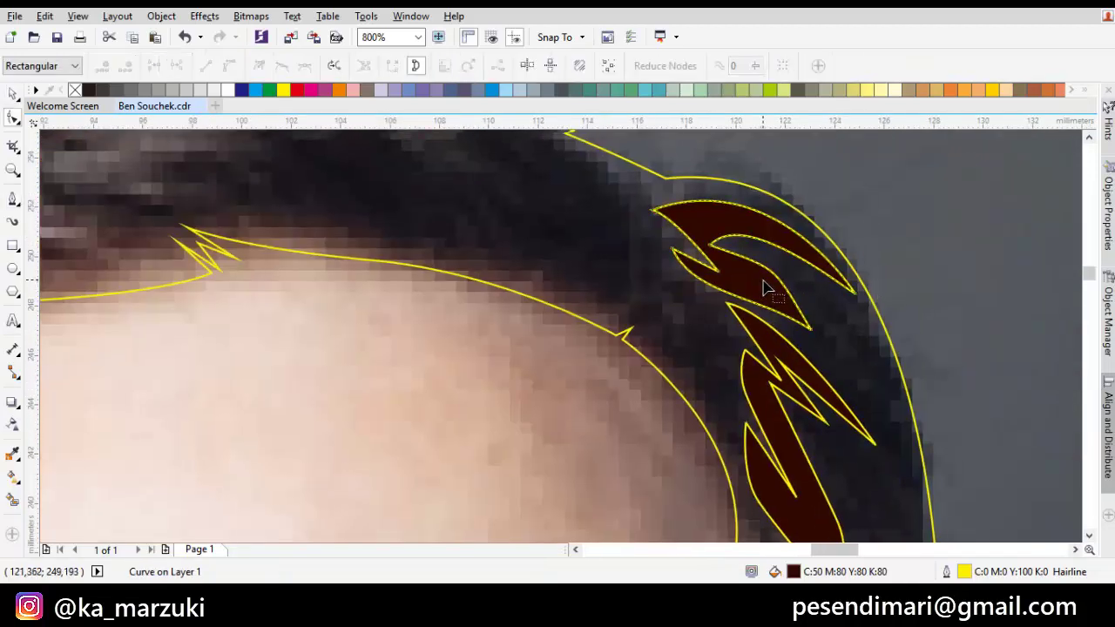
pyautogui.scroll(2, 767, 278)
pyautogui.press('p')
pyautogui.moveTo(870, 362); pyautogui.dragTo(777, 269)
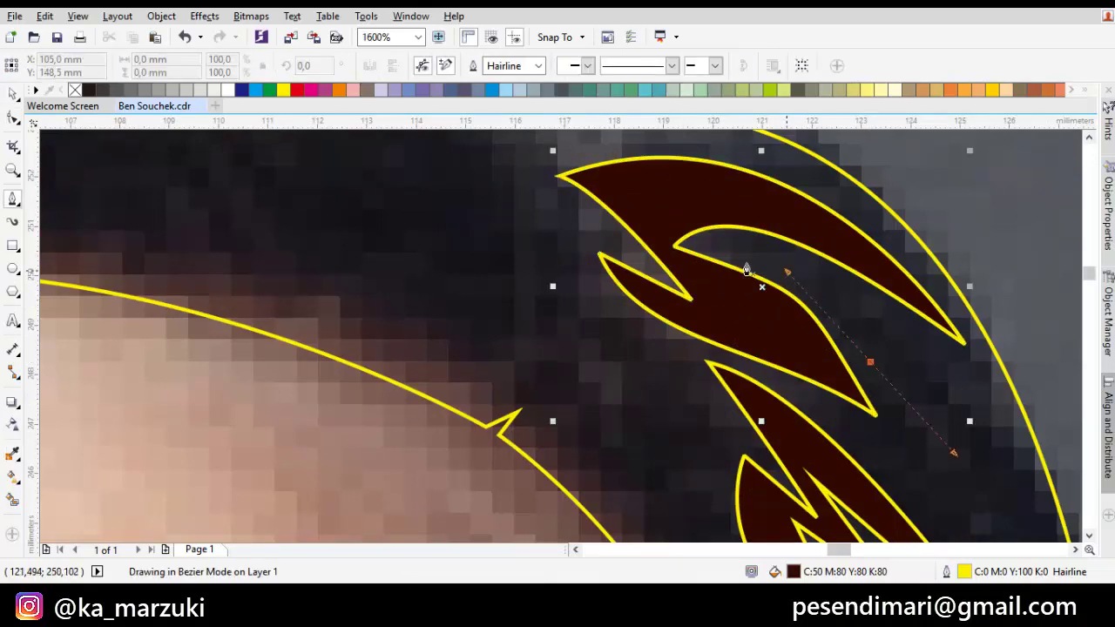
pyautogui.click(664, 254)
pyautogui.click(656, 218)
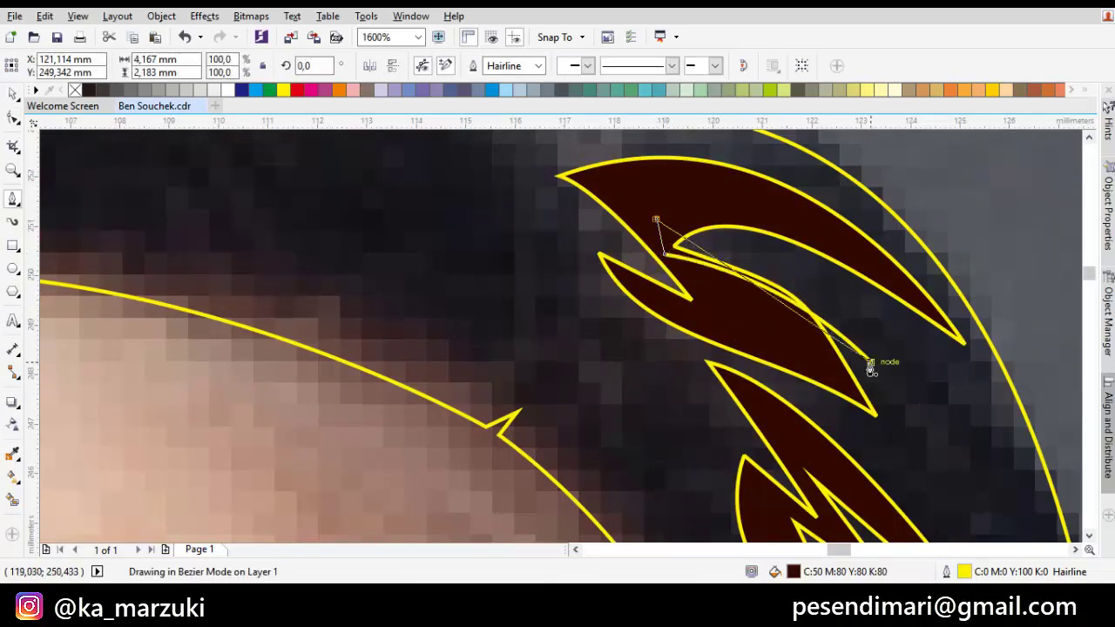
pyautogui.moveTo(870, 362); pyautogui.dragTo(799, 232)
pyautogui.press('space')
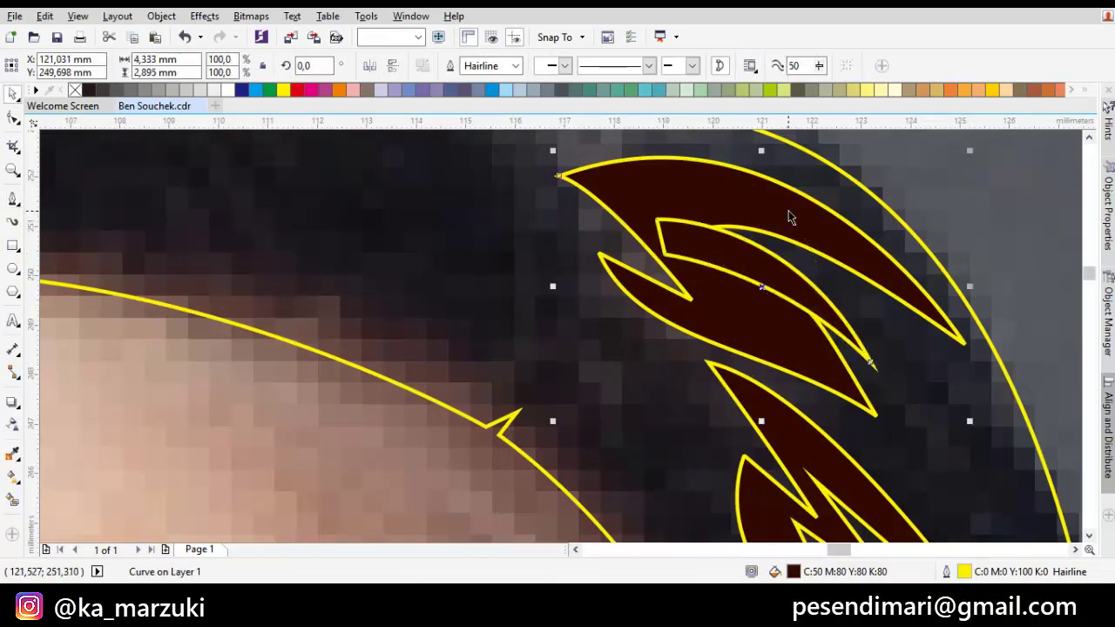
pyautogui.click(454, 66)
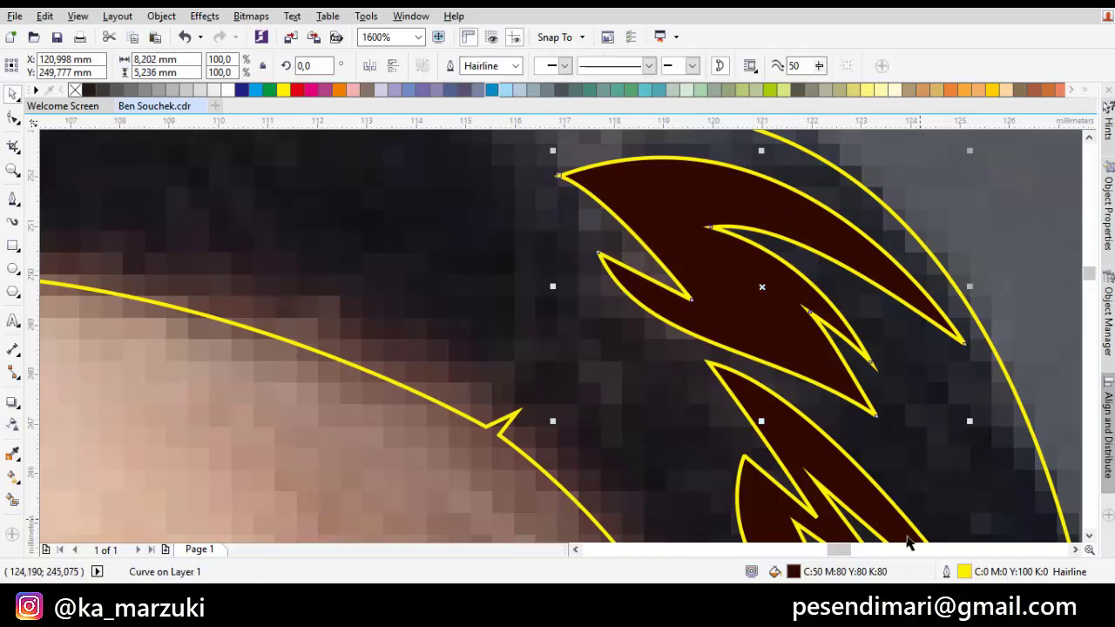
# - Set the first highlight's fill to the brown C44 M72 Y100 K7
pyautogui.doubleClick(866, 567)
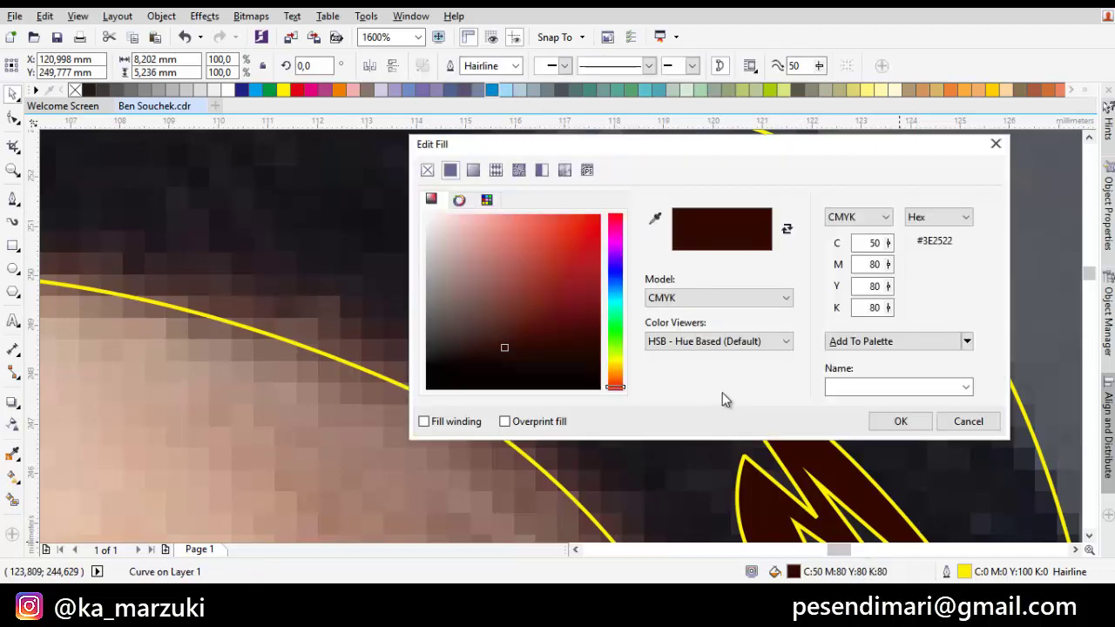
pyautogui.moveTo(621, 381); pyautogui.dragTo(617, 378)
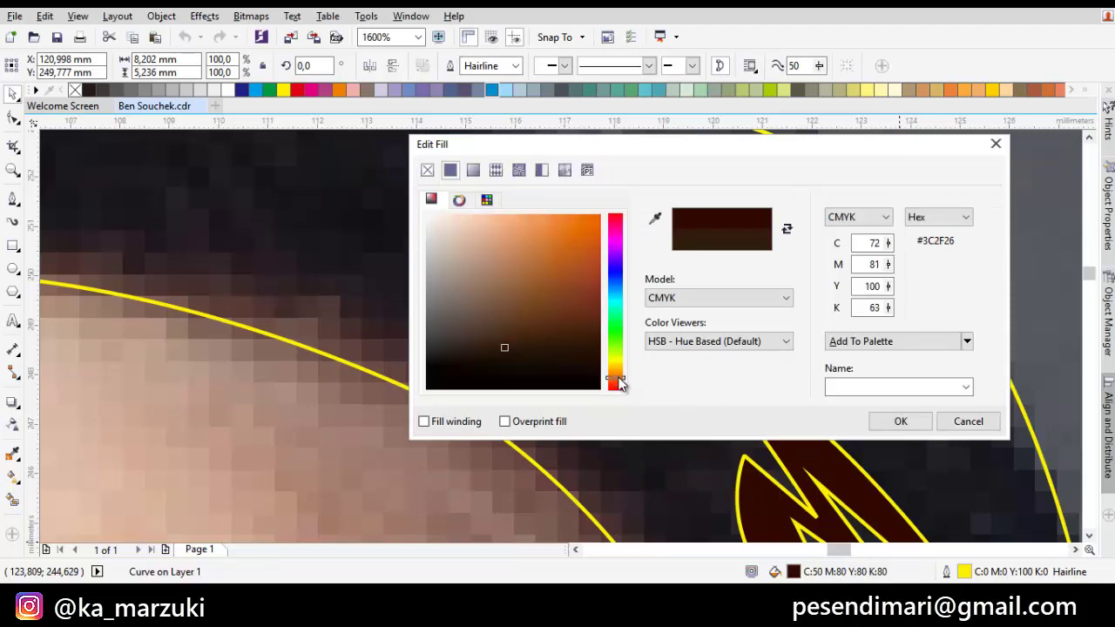
pyautogui.click(520, 326)
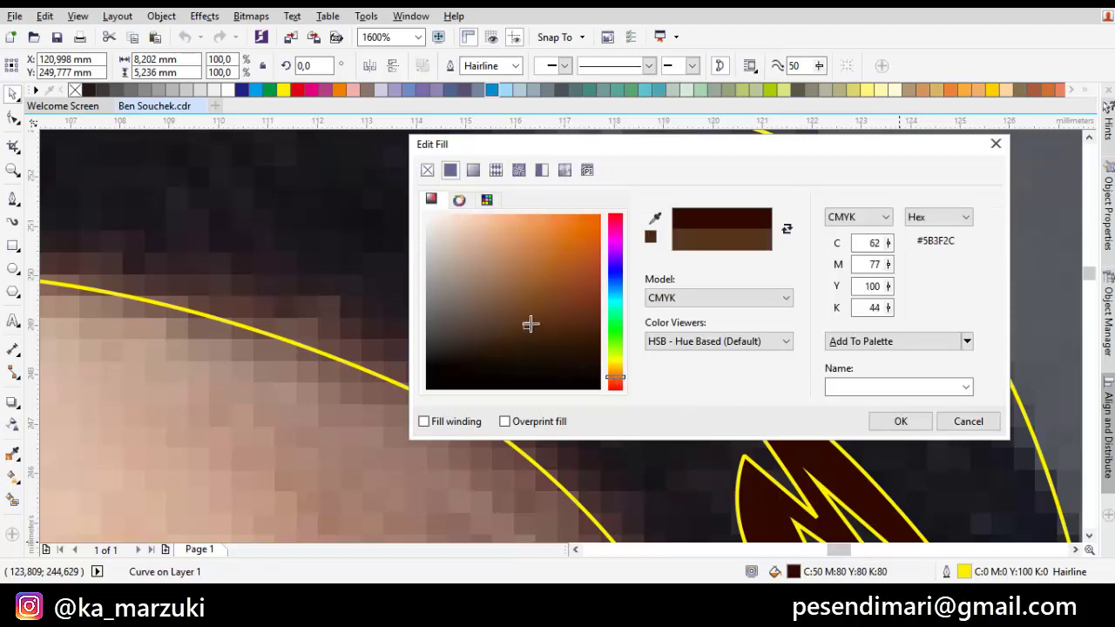
pyautogui.moveTo(530, 324); pyautogui.dragTo(568, 302)
pyautogui.click(547, 280)
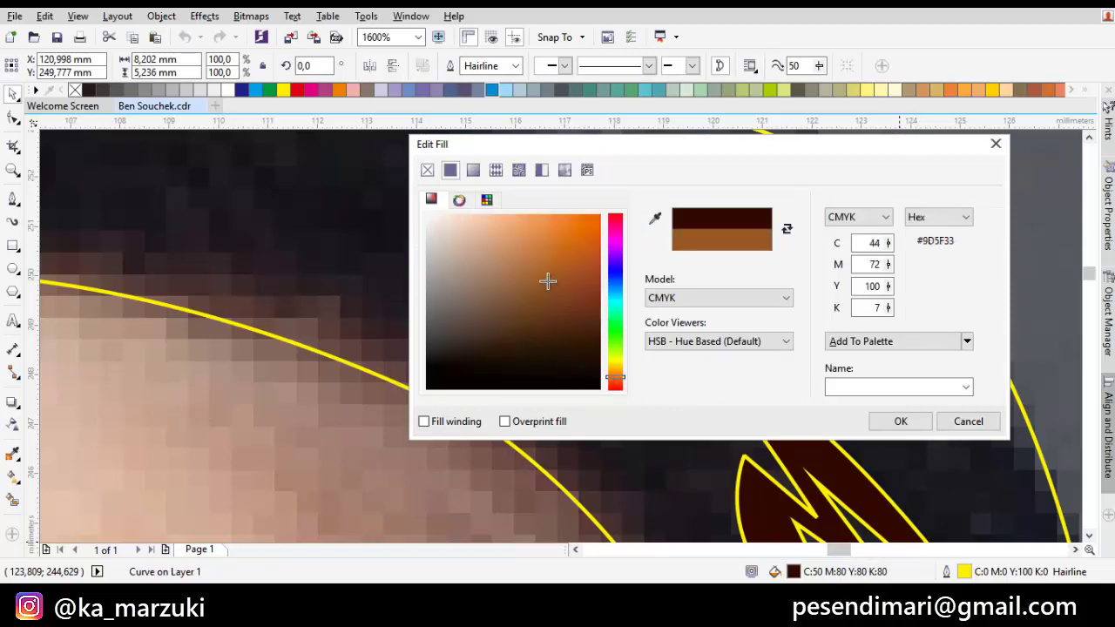
pyautogui.click(900, 420)
# - Apply the first highlight's brown fill to the second hair highlight as well
pyautogui.scroll(-1, 558, 331)
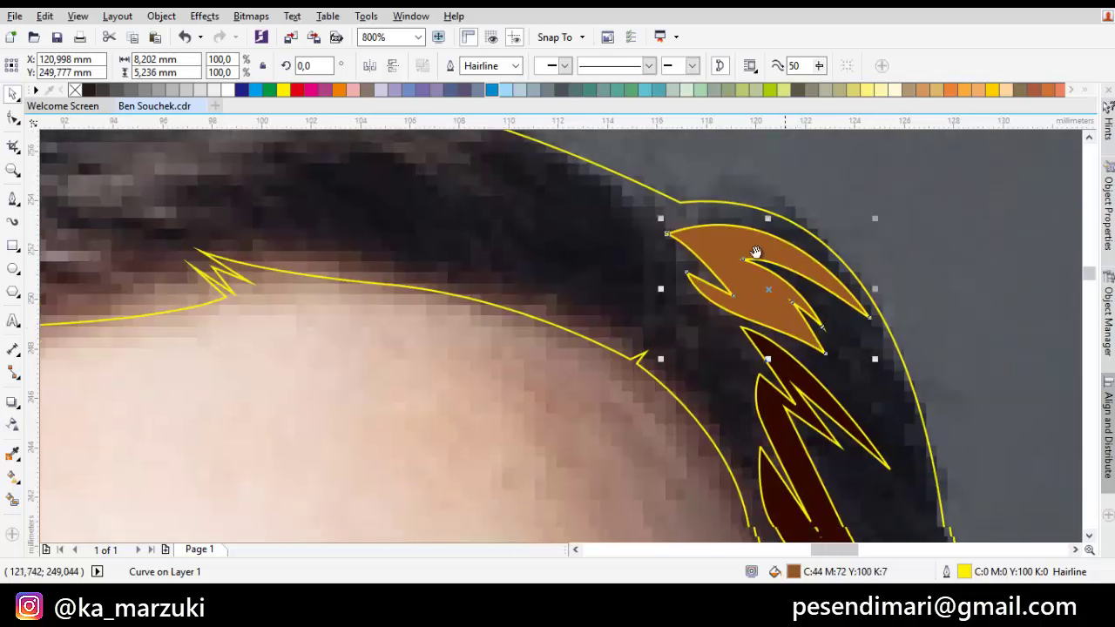
pyautogui.press('i')
pyautogui.click(773, 347)
# - Delete the surplus nodes on both long edges of the second highlight's lower part
pyautogui.press('F10')
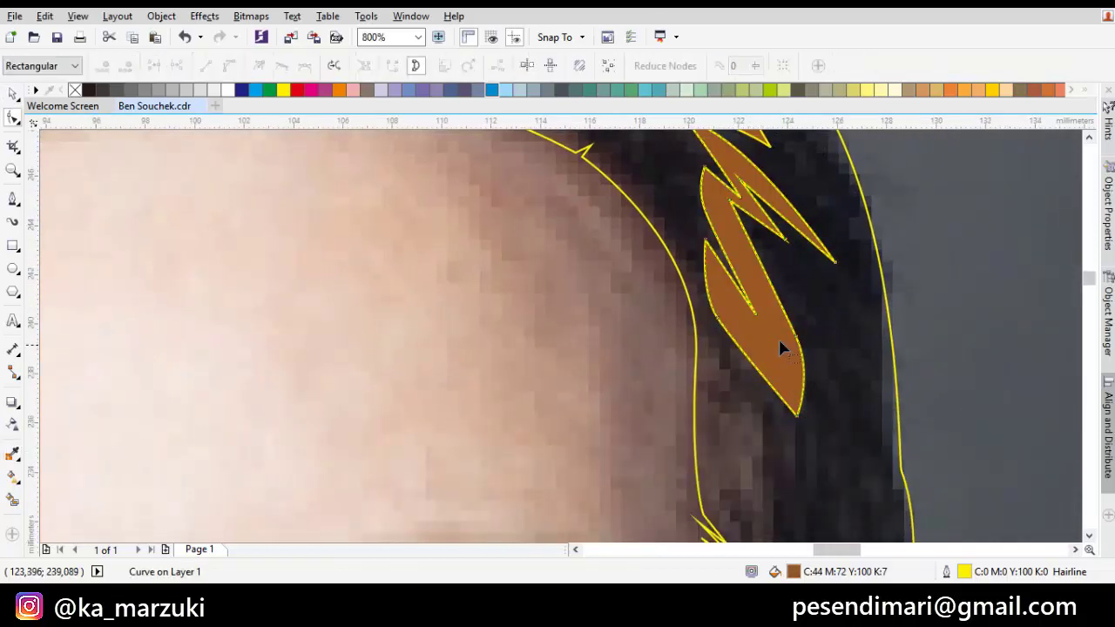
pyautogui.moveTo(794, 335); pyautogui.dragTo(825, 291)
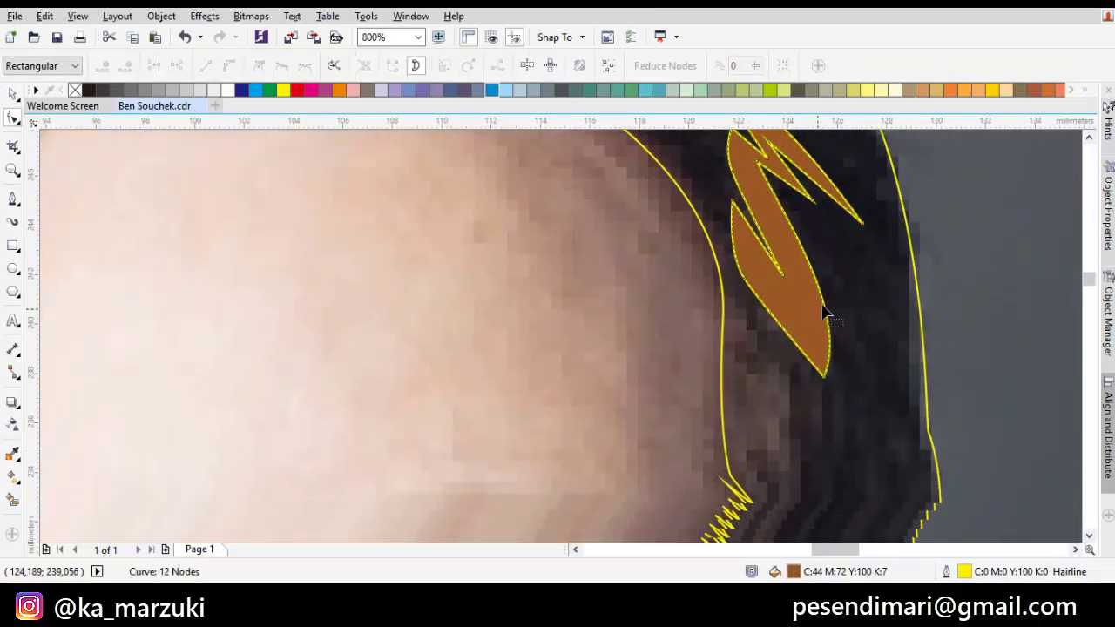
pyautogui.click(793, 307)
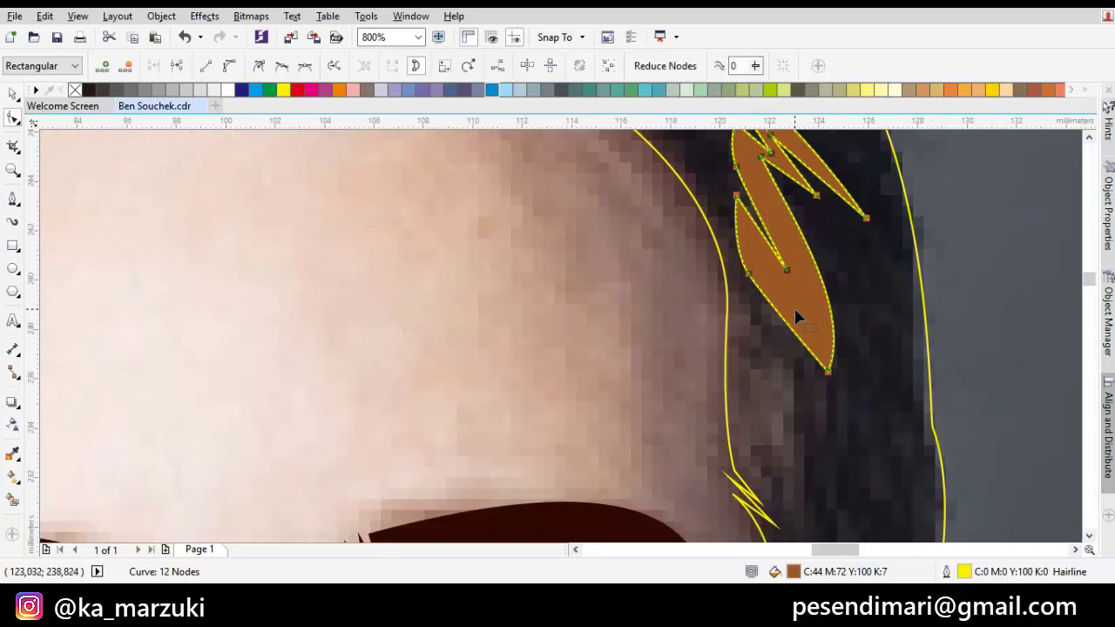
pyautogui.doubleClick(749, 276)
pyautogui.scroll(-1, 747, 278)
pyautogui.scroll(1, 717, 292)
# - Start a third highlight below the second, tracing its long outer edge, a short notch and a long strand back toward the face
pyautogui.press('space')
pyautogui.press('p')
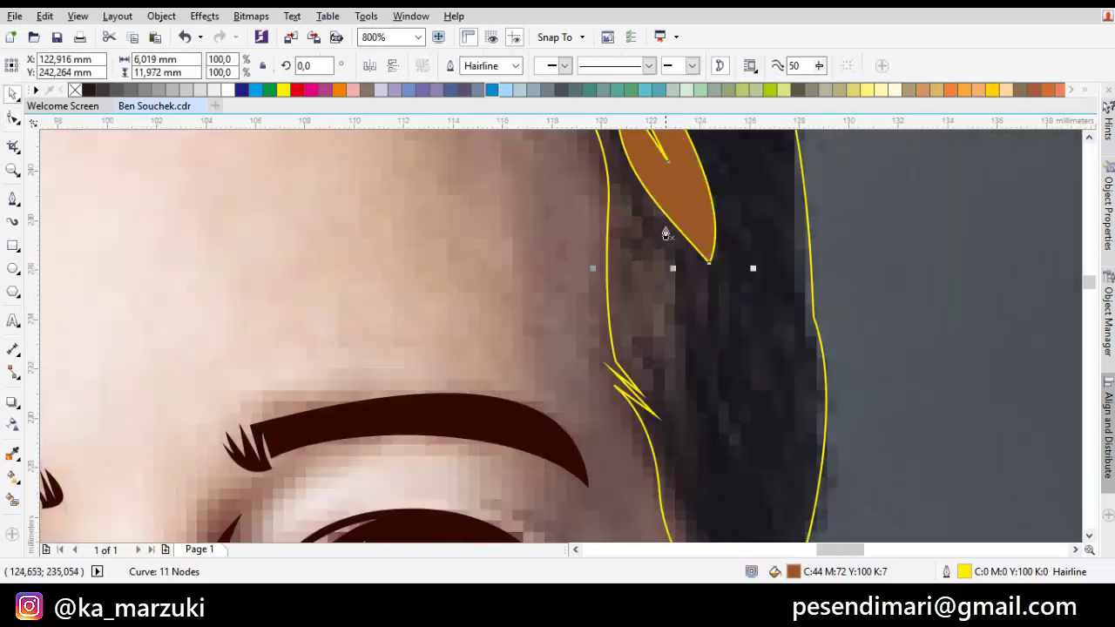
pyautogui.press('space')
pyautogui.moveTo(665, 226)
pyautogui.mouseDown()
pyautogui.moveTo(722, 319)
pyautogui.moveTo(741, 329)
pyautogui.mouseUp()
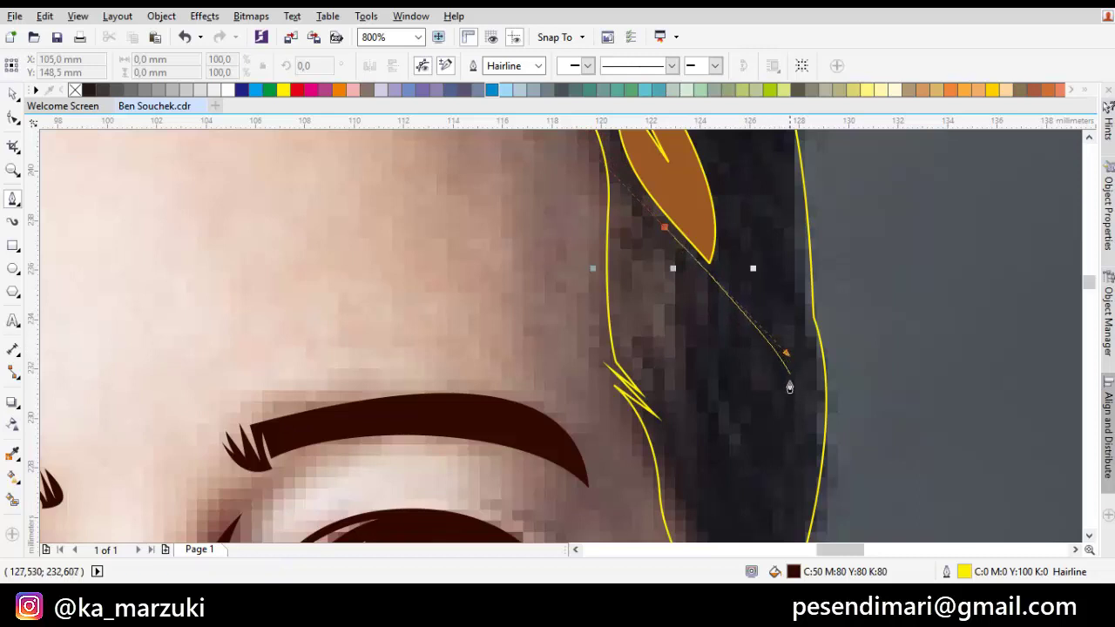
pyautogui.moveTo(790, 386); pyautogui.dragTo(788, 408)
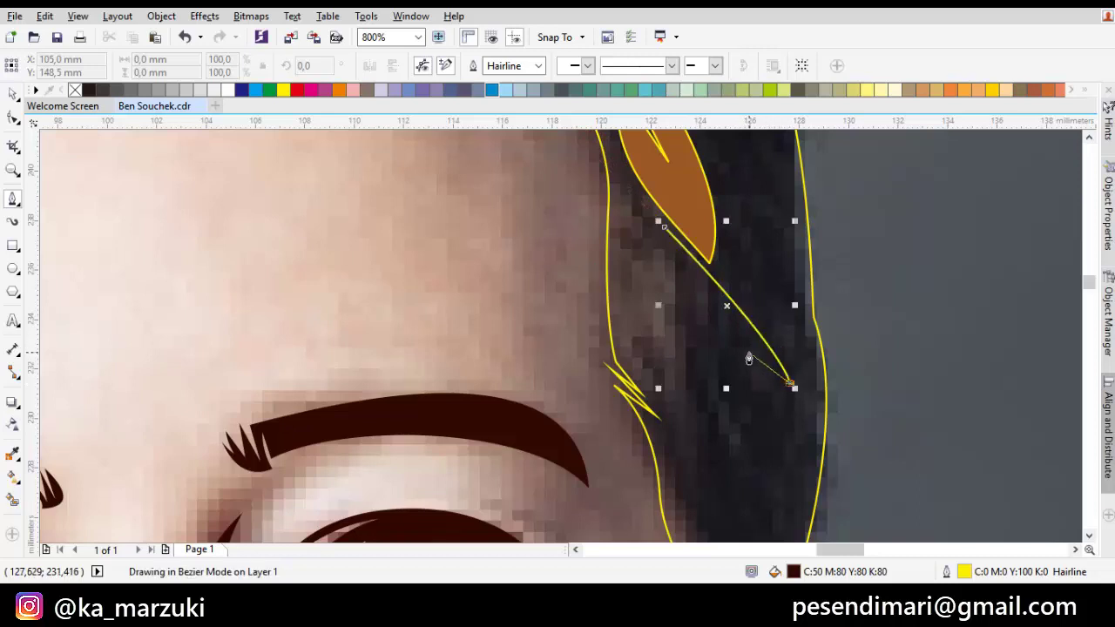
pyautogui.moveTo(682, 323); pyautogui.dragTo(673, 309)
pyautogui.click(675, 311)
pyautogui.moveTo(747, 423); pyautogui.dragTo(720, 323)
pyautogui.moveTo(720, 319); pyautogui.dragTo(742, 338)
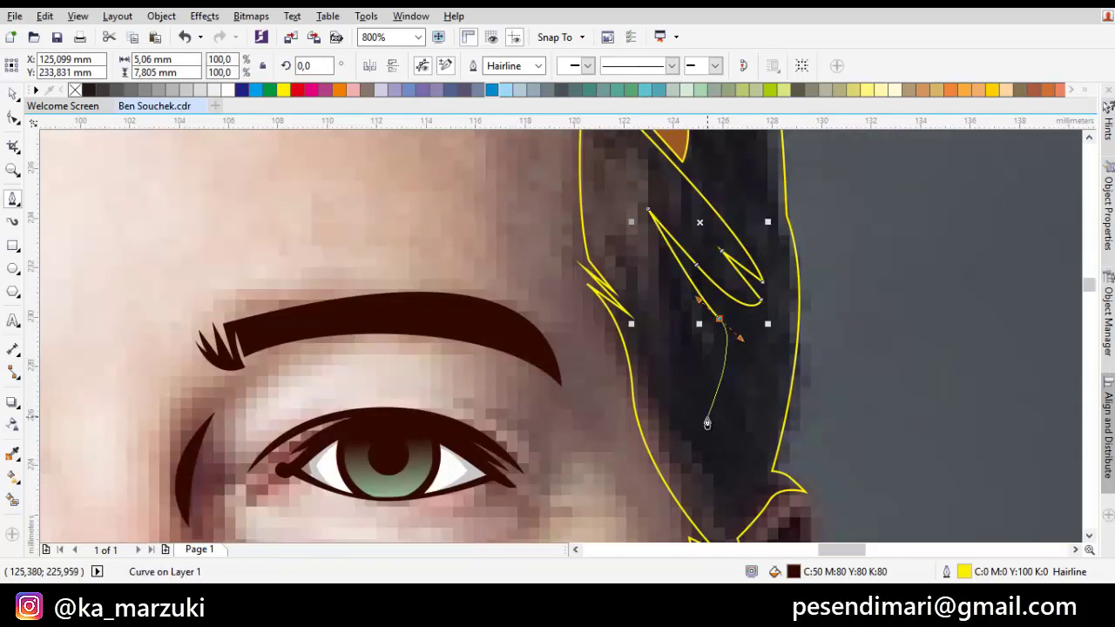
pyautogui.click(708, 401)
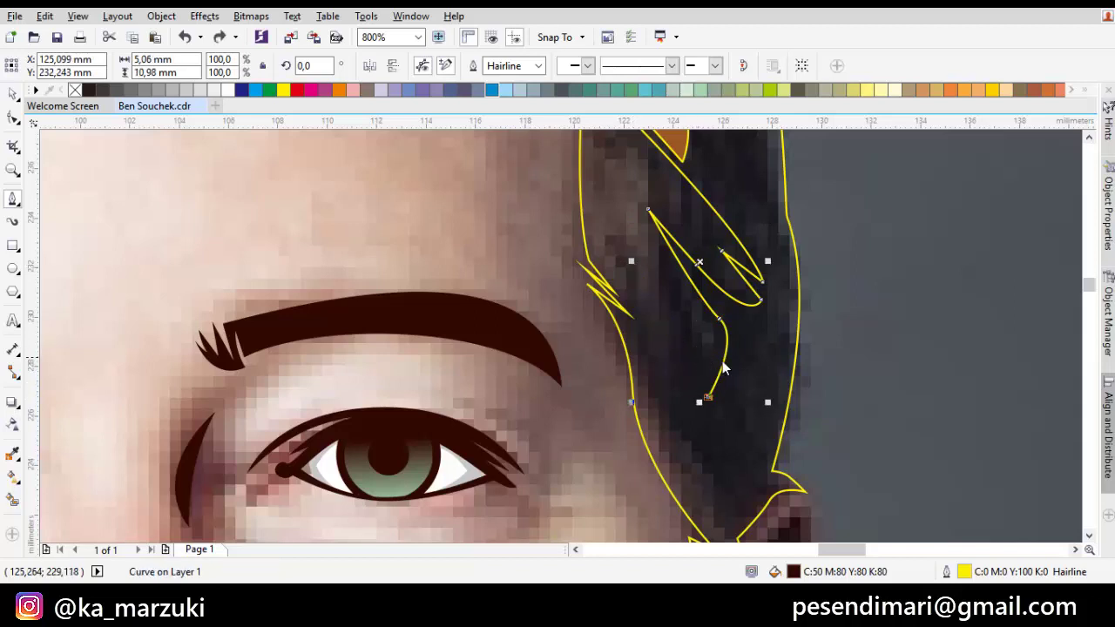
pyautogui.hotkey('ctrl', 'z')
# - Complete the third side-hair highlight by tracing its lower point and inner edge with long pointed notches, closing the outline at its start
pyautogui.scroll(1, 701, 304)
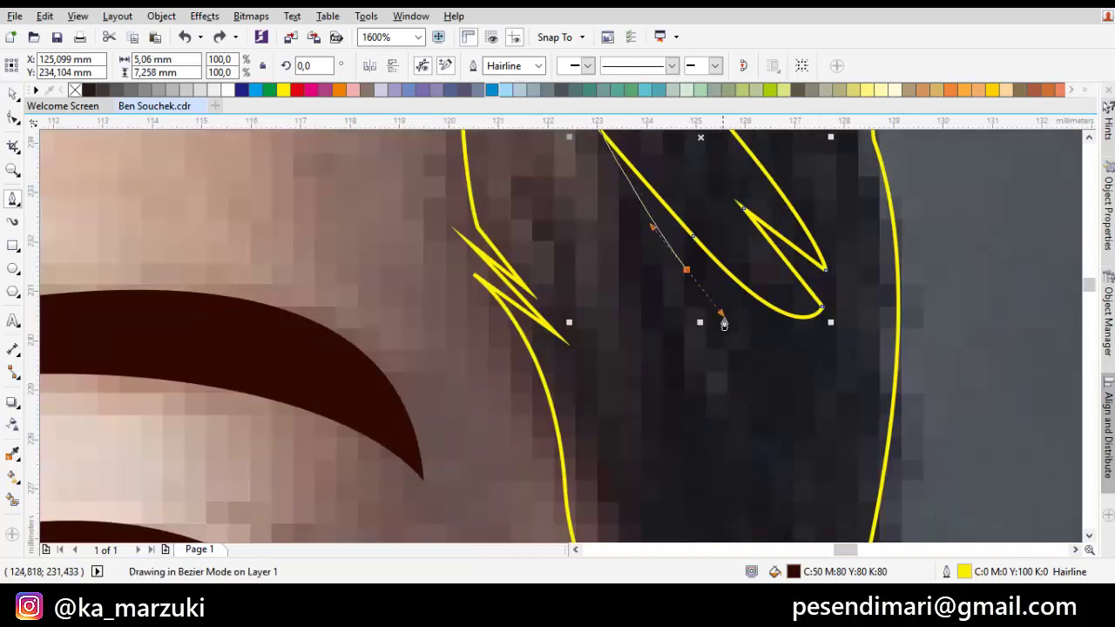
pyautogui.click(704, 422)
pyautogui.moveTo(575, 231); pyautogui.dragTo(628, 343)
pyautogui.click(618, 244)
pyautogui.click(675, 355)
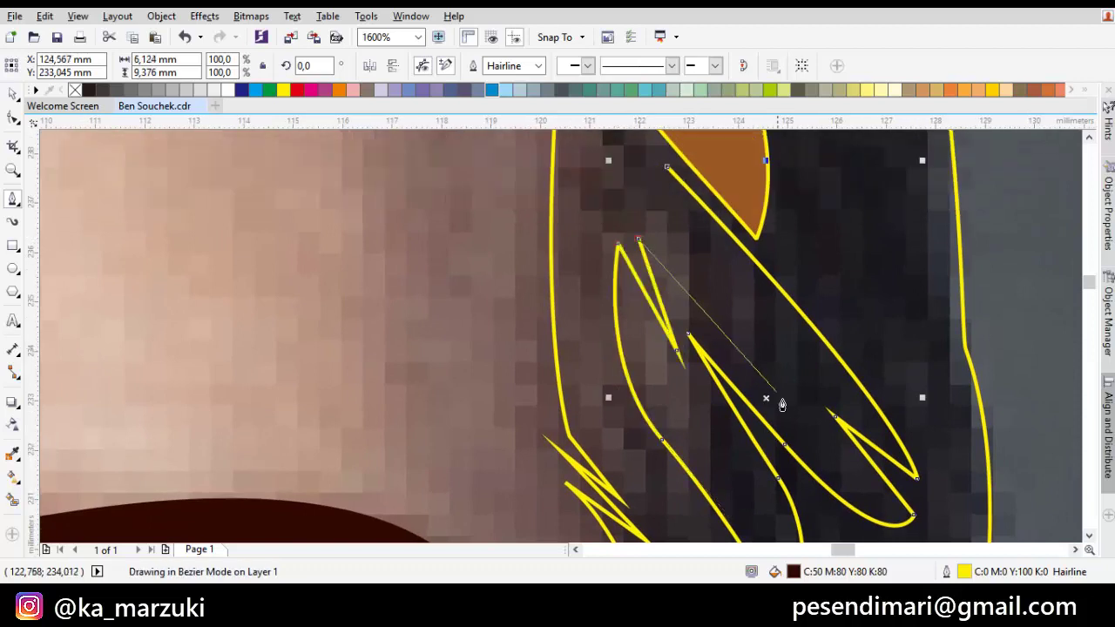
pyautogui.click(681, 252)
pyautogui.click(840, 383)
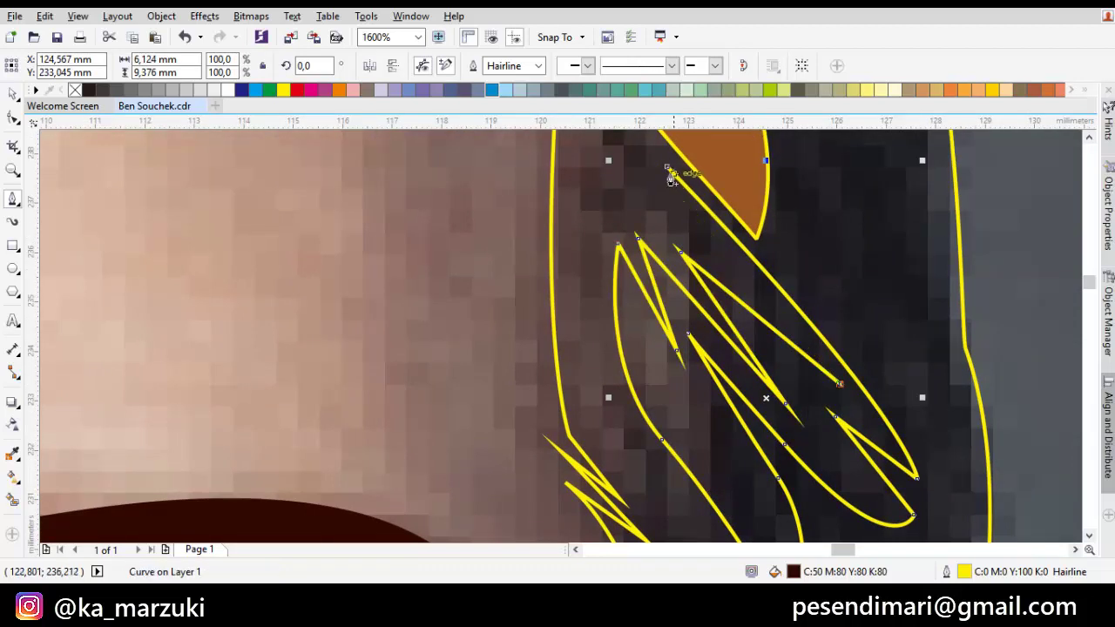
pyautogui.moveTo(667, 166); pyautogui.dragTo(721, 293)
# - Fill the third highlight with the brown C44 M72 Y100 K7 sampled from the highlight above it
pyautogui.scroll(-1, 721, 294)
pyautogui.press('e')
pyautogui.click(719, 167)
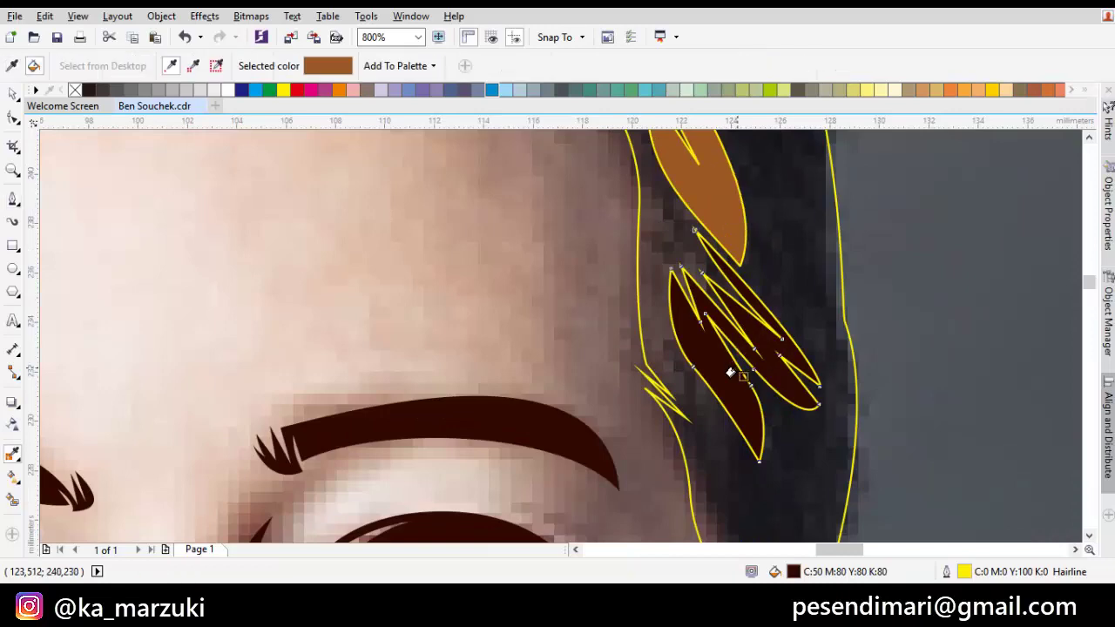
pyautogui.click(735, 382)
pyautogui.press('space')
# - Draw a closed slim strand about 4 × 5 mm overlapping the second side-hair highlight's inner edge and tapering down toward the outer hair
pyautogui.moveTo(739, 227); pyautogui.dragTo(787, 360)
pyautogui.moveTo(779, 296); pyautogui.dragTo(798, 331)
pyautogui.press('Escape')
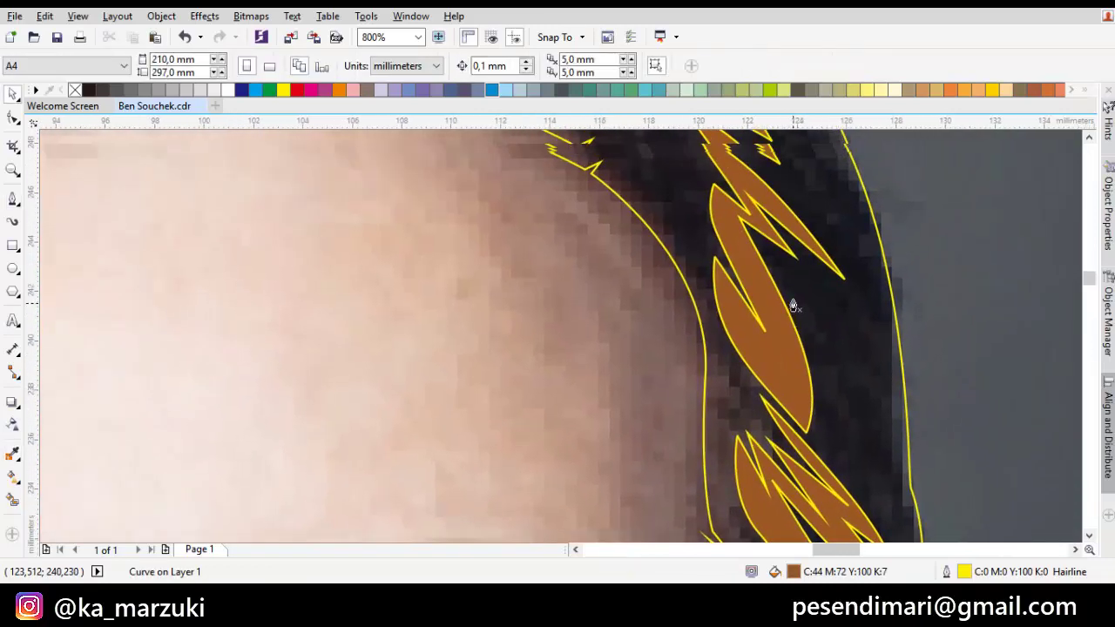
pyautogui.scroll(1, 792, 304)
pyautogui.press('p')
pyautogui.moveTo(732, 166); pyautogui.dragTo(738, 240)
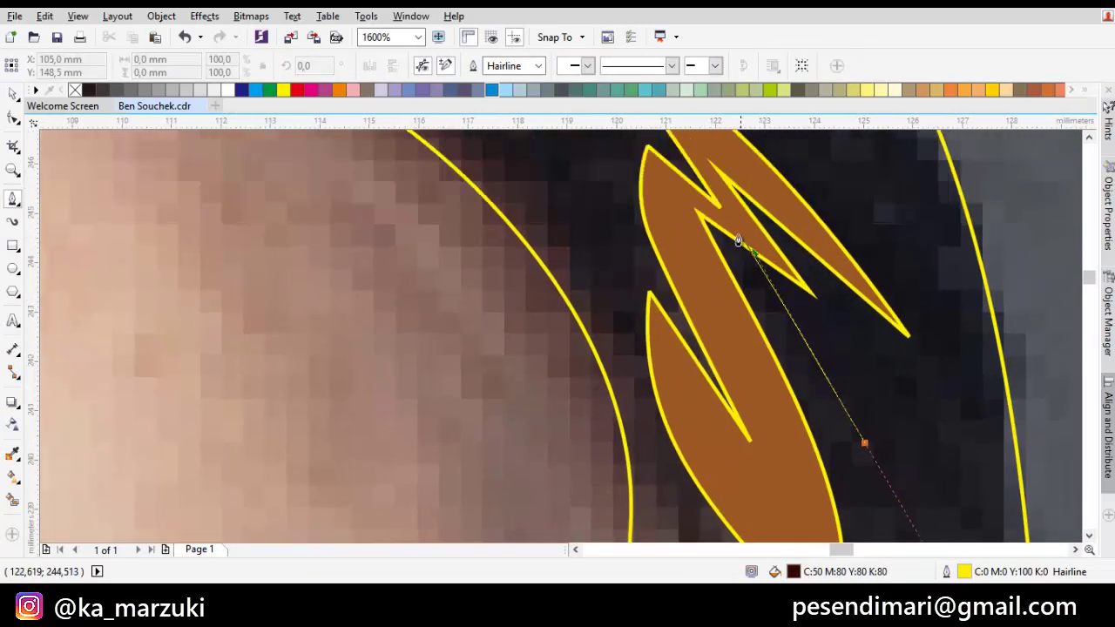
pyautogui.moveTo(680, 191); pyautogui.dragTo(667, 184)
pyautogui.click(668, 241)
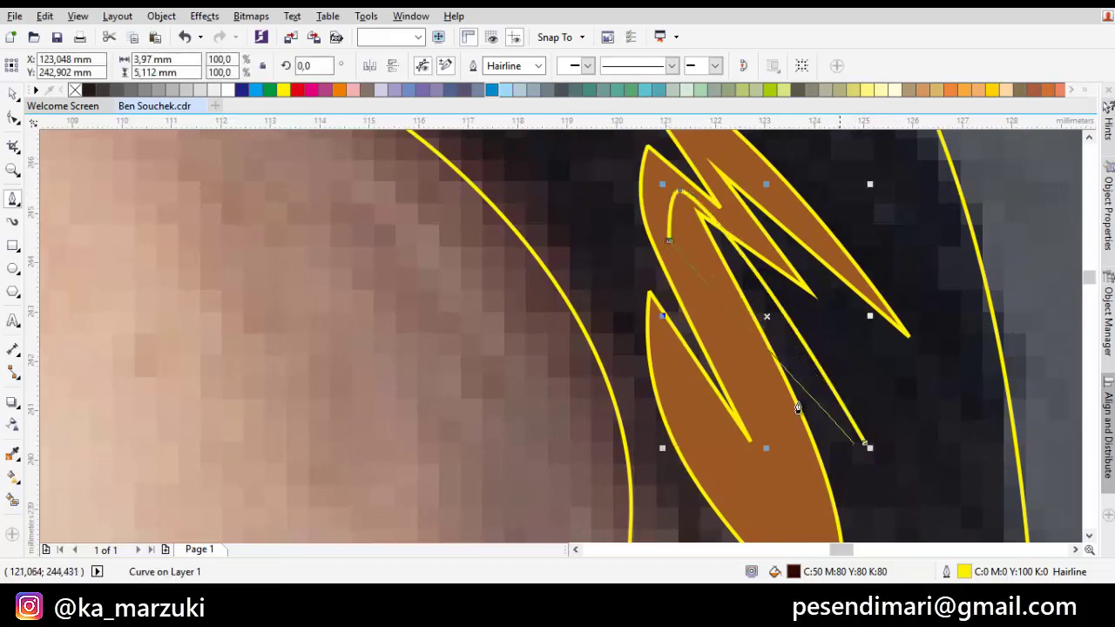
pyautogui.click(774, 342)
pyautogui.click(864, 444)
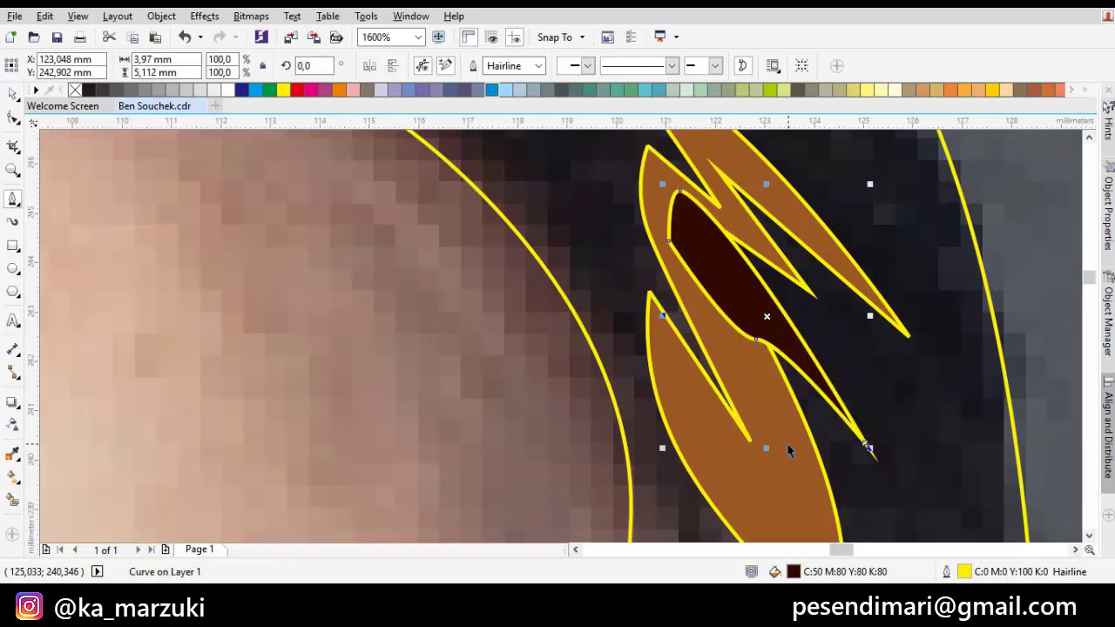
# - Weld the slim strand to the brown second side-hair highlight
pyautogui.press('space')
pyautogui.keyDown('shift'); pyautogui.click(789, 450); pyautogui.keyUp('shift')
pyautogui.click(450, 67)
pyautogui.scroll(-2, 629, 218)
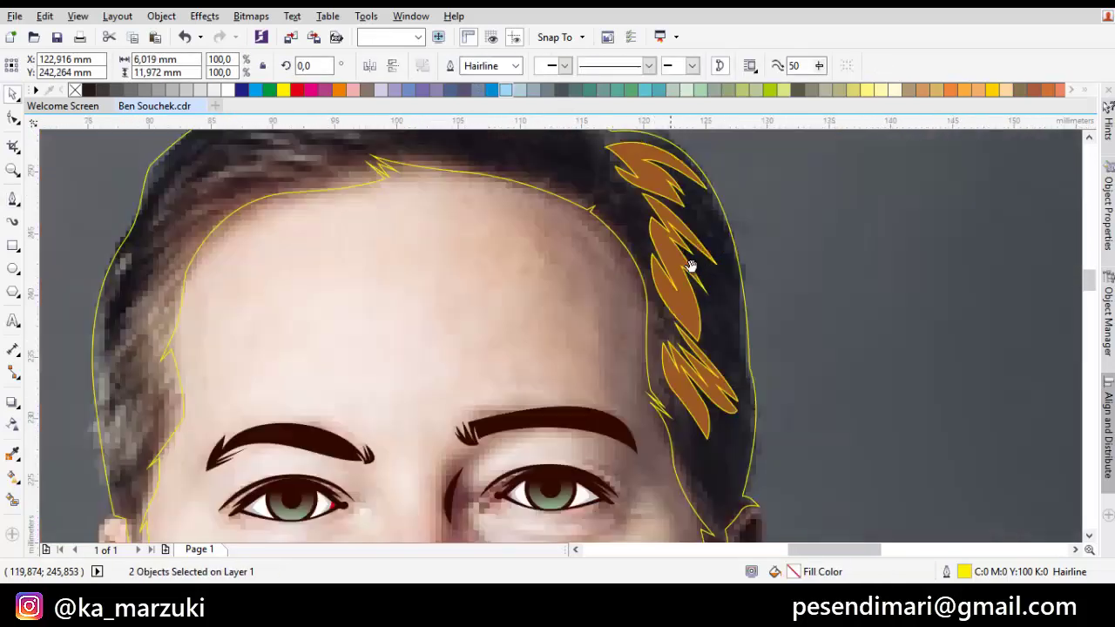
# - Start a long highlight on the top hair, tracing its upper edge along the hair outline and two pointed notches
pyautogui.moveTo(691, 261); pyautogui.dragTo(769, 381)
pyautogui.moveTo(669, 304); pyautogui.dragTo(804, 349)
pyautogui.press('Escape')
pyautogui.press('space')
pyautogui.scroll(1, 754, 305)
pyautogui.moveTo(761, 298); pyautogui.dragTo(831, 380)
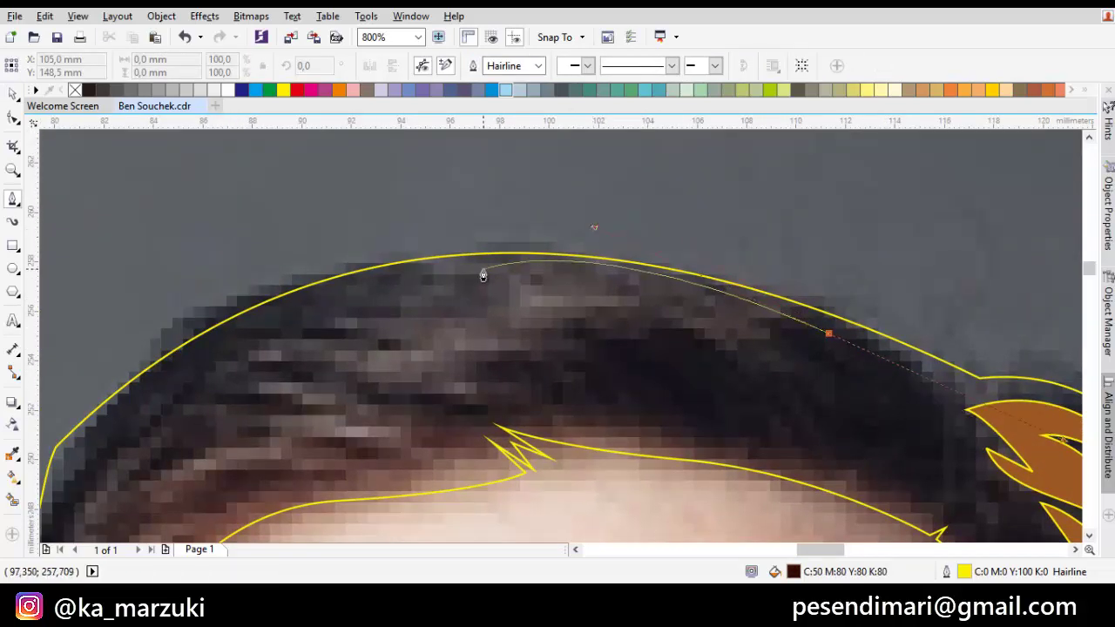
pyautogui.moveTo(478, 256); pyautogui.dragTo(564, 279)
pyautogui.click(455, 280)
pyautogui.click(546, 310)
# - Continue the top-hair highlight with a curved strand to a pointed left tip and back along its lower edge
pyautogui.moveTo(418, 303); pyautogui.dragTo(473, 288)
pyautogui.click(413, 331)
pyautogui.moveTo(432, 333); pyautogui.dragTo(434, 332)
pyautogui.hscroll(1, 522, 331)
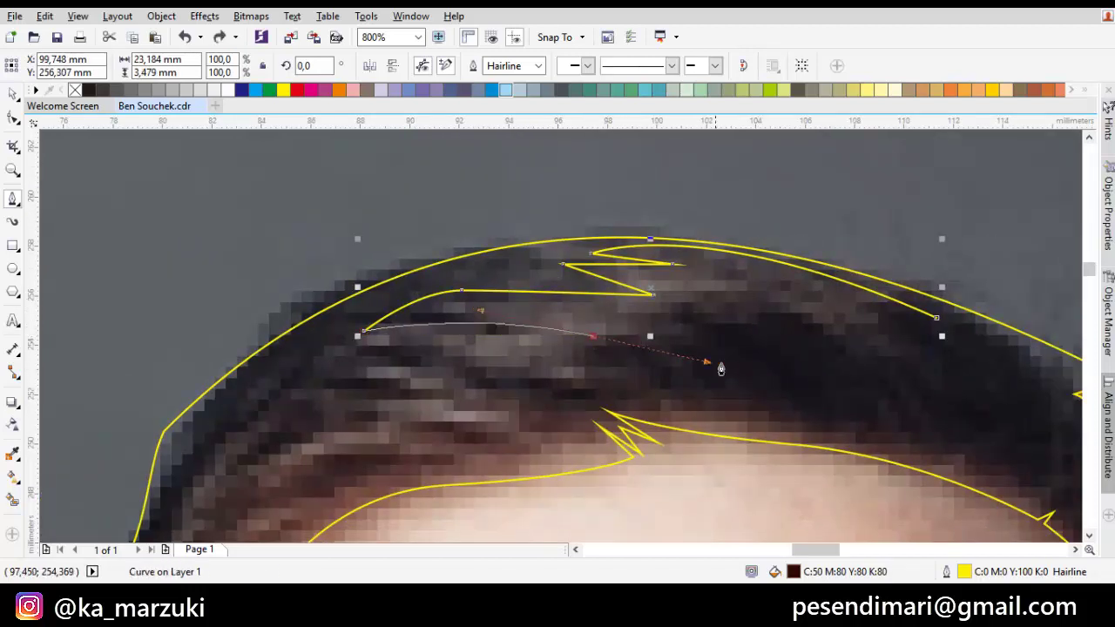
pyautogui.moveTo(725, 357); pyautogui.dragTo(643, 327)
pyautogui.hotkey('ctrl', 'z')
pyautogui.hotkey('ctrl', 'z')
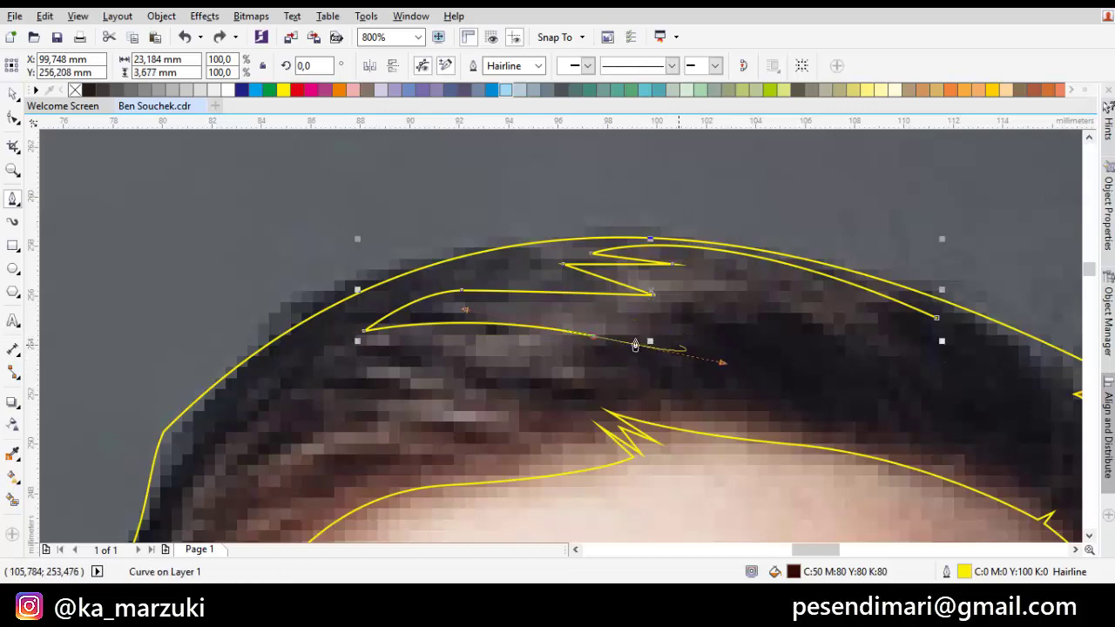
pyautogui.hotkey('ctrl', 'z')
# - Trace the top-hair highlight's lower edge with two narrow pointed notches near its middle
pyautogui.moveTo(558, 327); pyautogui.dragTo(598, 318)
pyautogui.scroll(1, 680, 339)
pyautogui.click(809, 339)
pyautogui.click(579, 297)
# - Extend the lower edge to a pointed right end and add two notches, closing the top-hair highlight at about 23 mm long
pyautogui.moveTo(885, 324); pyautogui.dragTo(804, 354)
pyautogui.click(852, 372)
pyautogui.click(581, 279)
pyautogui.click(827, 328)
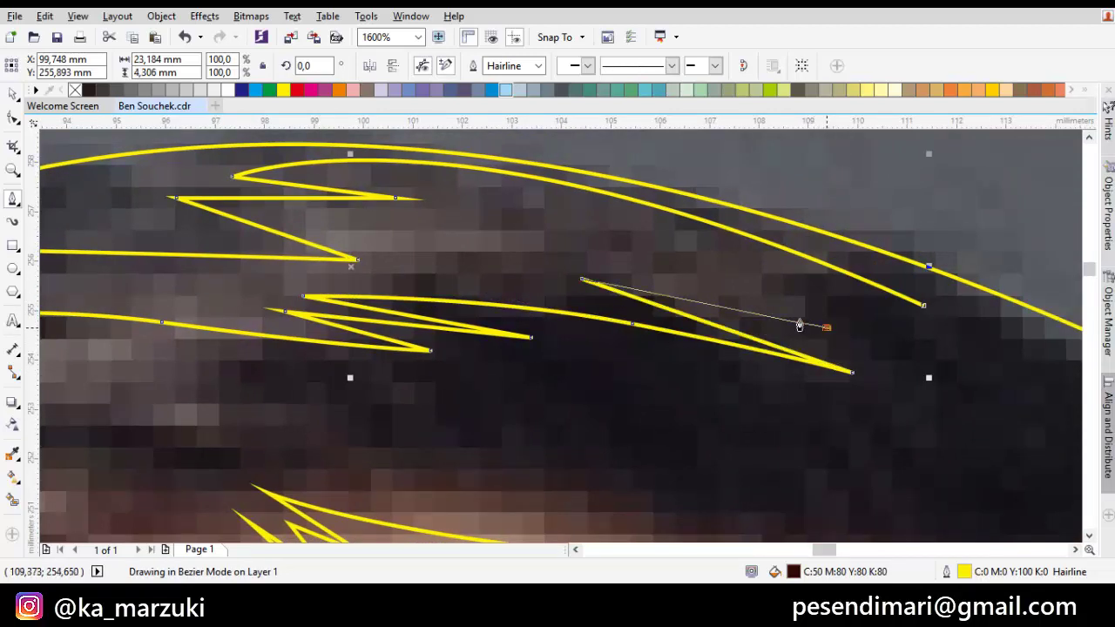
pyautogui.click(568, 235)
pyautogui.click(923, 305)
pyautogui.scroll(-1, 763, 258)
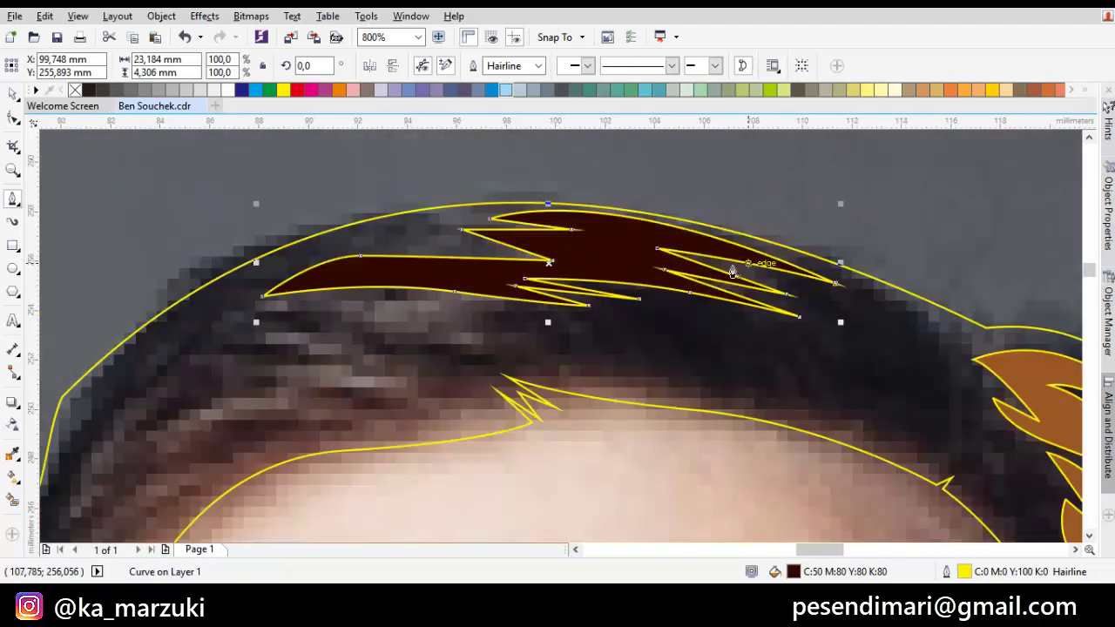
# - Select all nodes of the top-hair highlight and convert its segments to curves
pyautogui.press('F10')
pyautogui.click(398, 258)
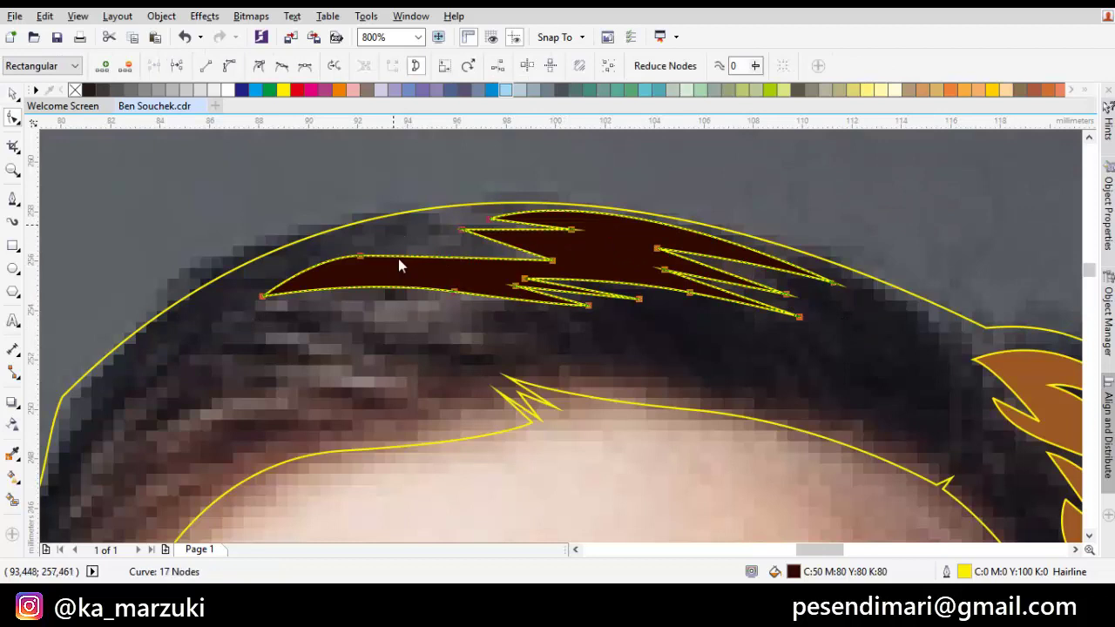
pyautogui.rightClick(394, 232)
pyautogui.click(410, 293)
pyautogui.rightClick(391, 225)
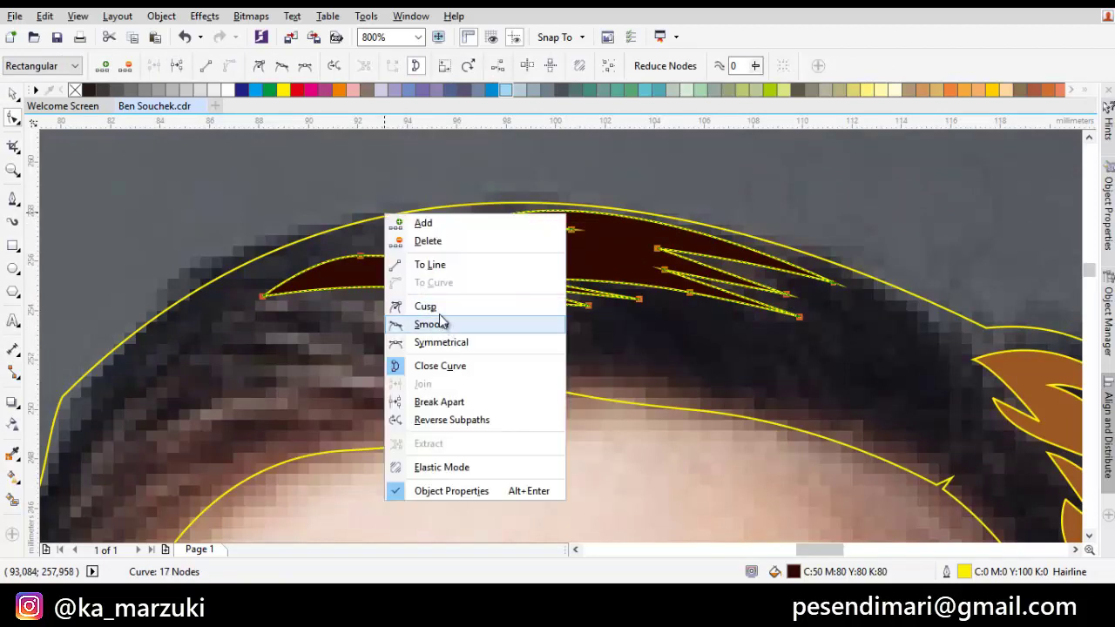
pyautogui.click(435, 324)
# - Delete the top-hair highlight's surplus nodes on the left strand's upper and lower edges and on the right part's lower edge
pyautogui.press('Delete')
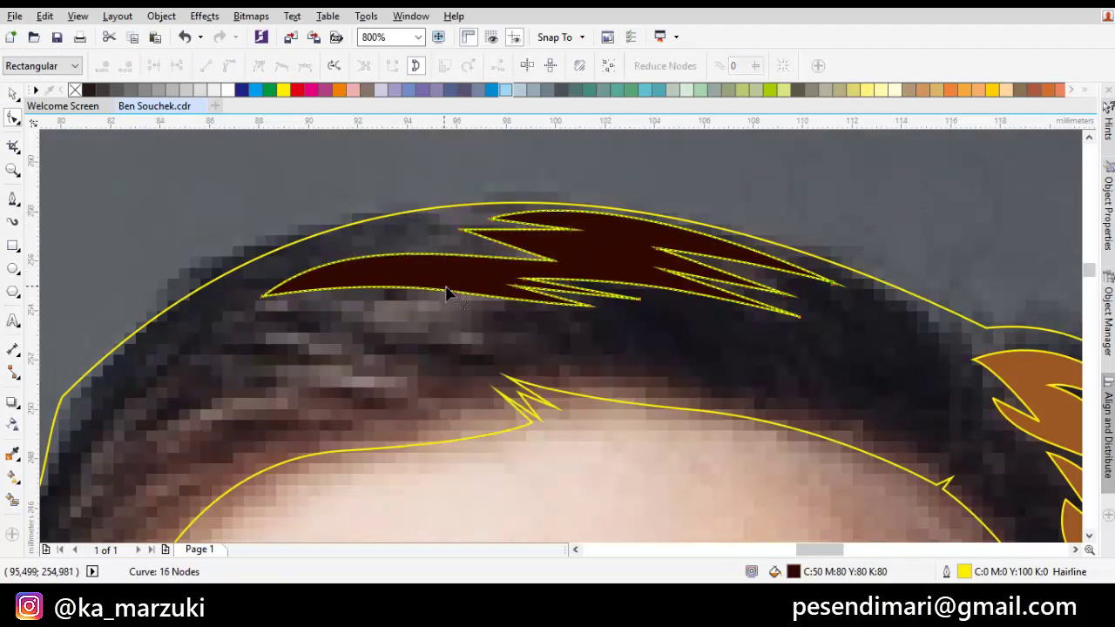
pyautogui.click(503, 293)
pyautogui.press('Delete')
pyautogui.hotkey('ctrl', 'a')
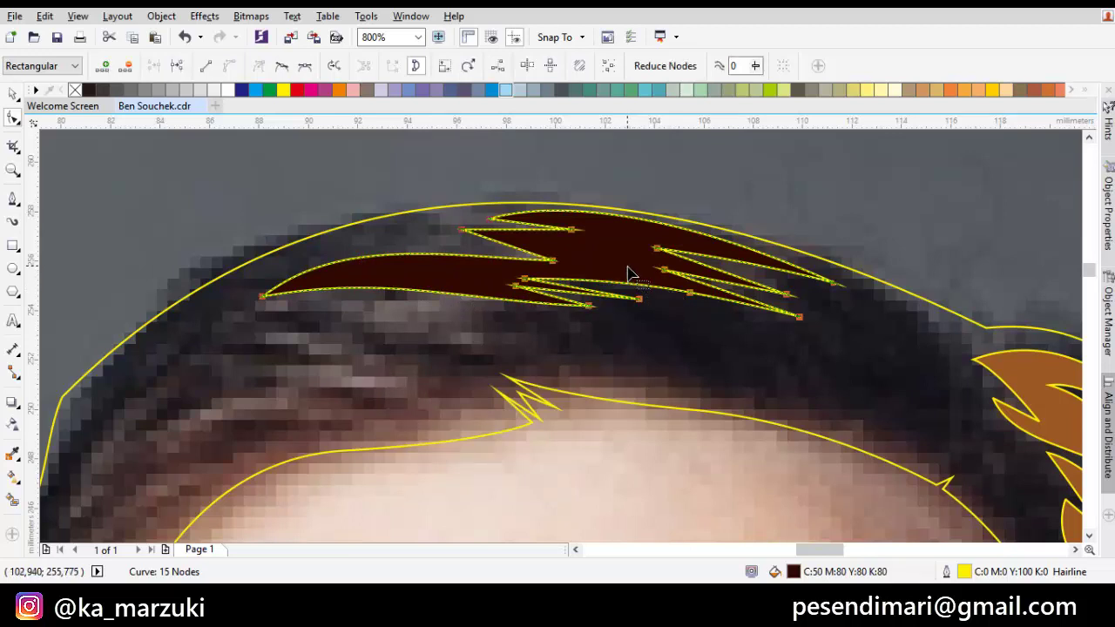
pyautogui.click(689, 296)
pyautogui.press('Delete')
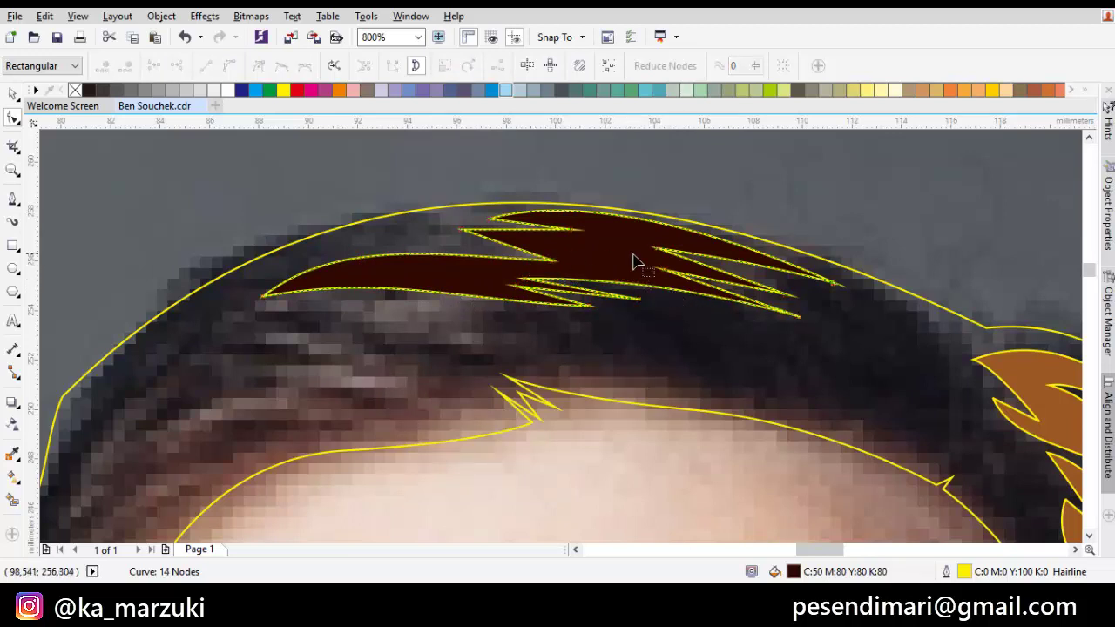
pyautogui.hotkey('ctrl', 'a')
# - Fill the top-hair highlight with the brown C44 M72 Y100 K7 sampled from the uppermost side-hair highlight
pyautogui.press('i')
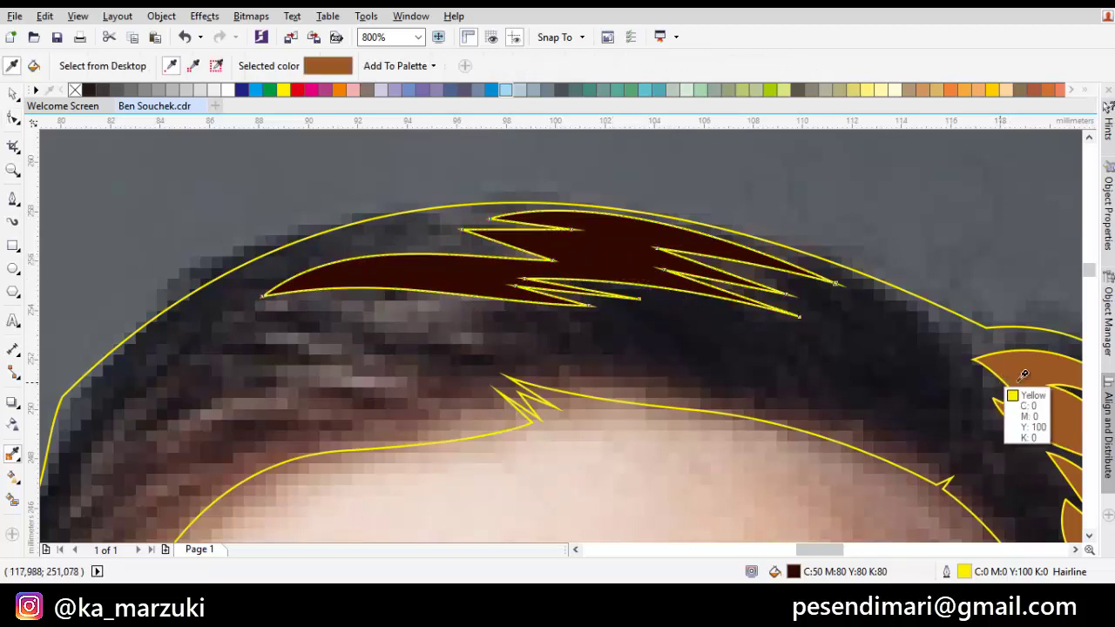
pyautogui.click(1010, 383)
pyautogui.click(625, 264)
# - Draw a closed slim pointed sliver about 6 mm long and 1 mm high across the uppermost side highlight's left tip
pyautogui.moveTo(1003, 355); pyautogui.dragTo(669, 293)
pyautogui.scroll(1, 669, 292)
pyautogui.press('F5')
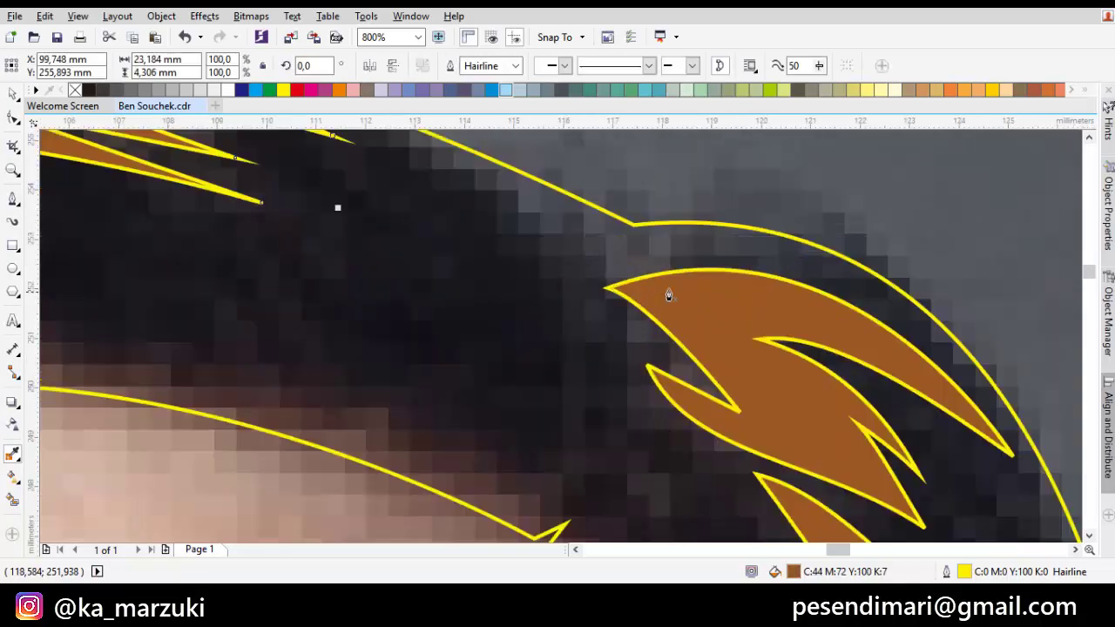
pyautogui.moveTo(541, 286); pyautogui.dragTo(662, 291)
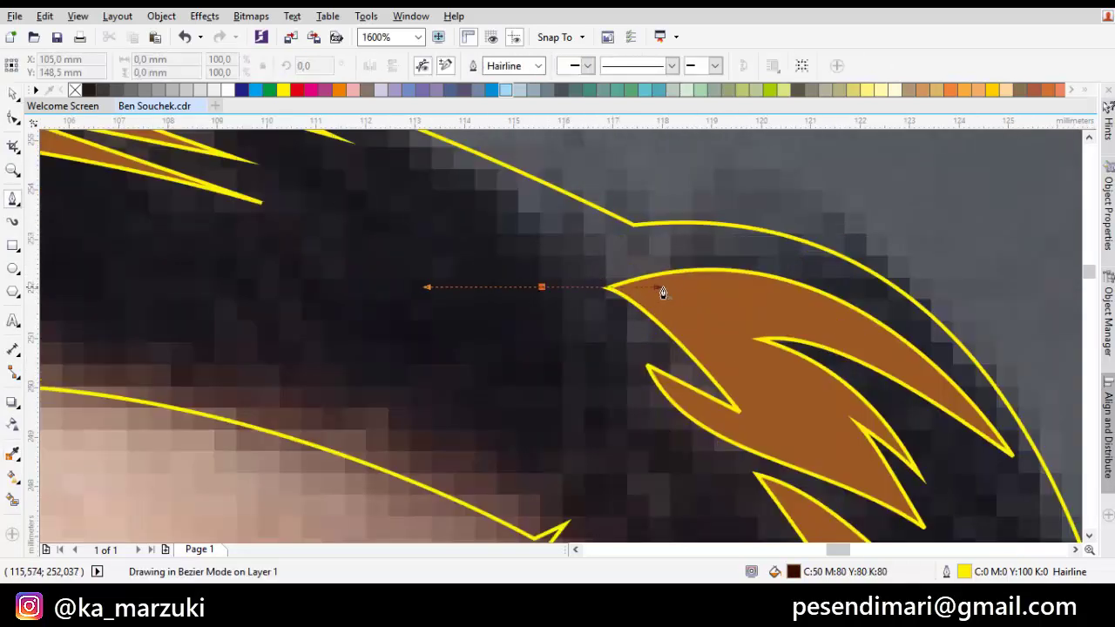
pyautogui.click(841, 333)
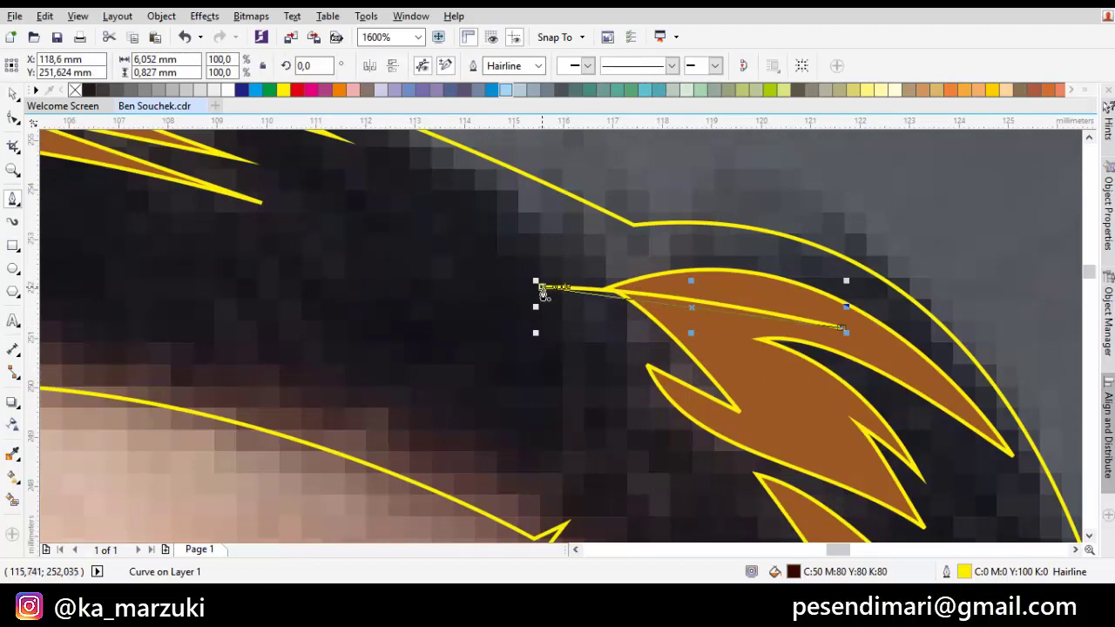
pyautogui.moveTo(540, 289); pyautogui.dragTo(651, 224)
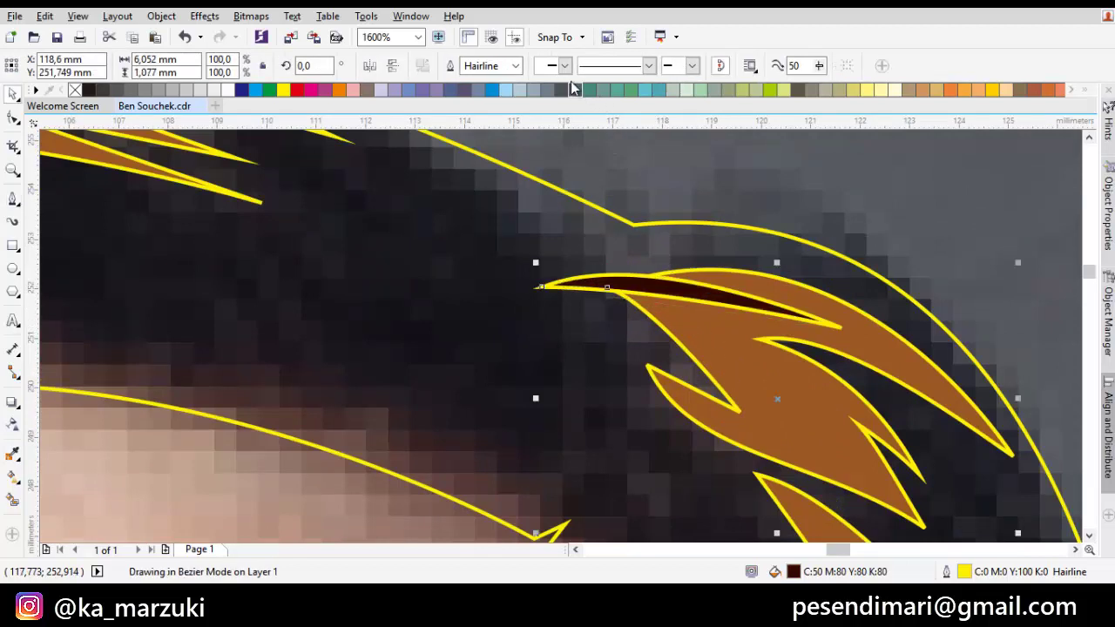
# - Cut the sliver out of the uppermost side highlight with Back Minus Front
pyautogui.press('space')
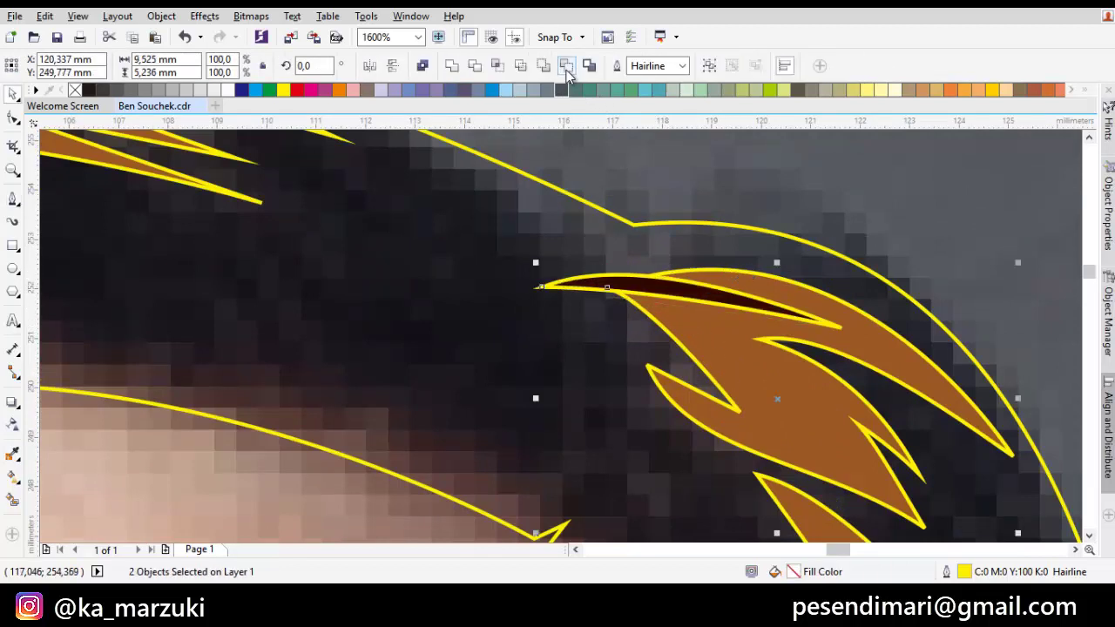
pyautogui.click(567, 71)
pyautogui.moveTo(751, 230); pyautogui.dragTo(701, 259)
pyautogui.press('Escape')
# - Draw a closed curved strand about 6.6 × 3.1 mm along the outer edge of the uppermost side highlight
pyautogui.press('space')
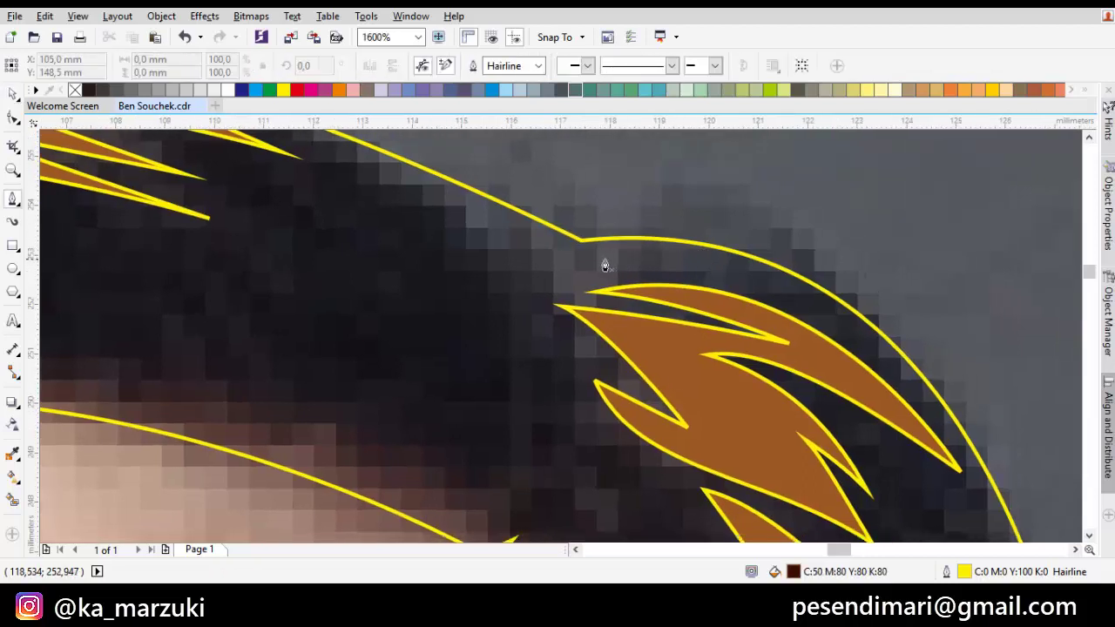
pyautogui.moveTo(770, 263); pyautogui.dragTo(773, 264)
pyautogui.click(930, 413)
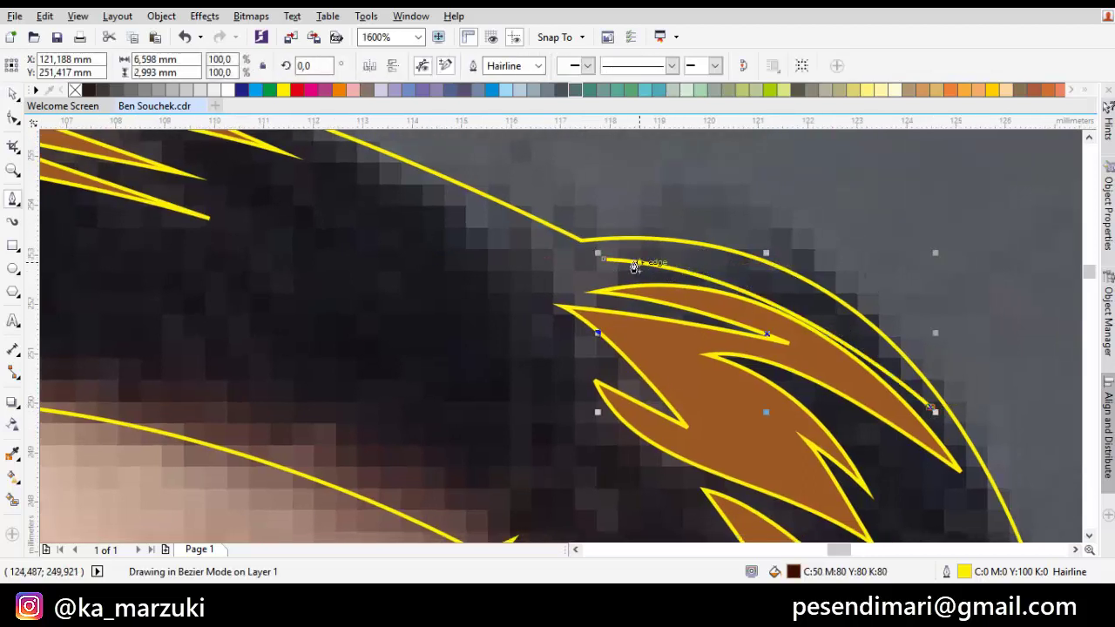
pyautogui.moveTo(600, 259); pyautogui.dragTo(761, 225)
# - Weld the curved outer strand to the uppermost brown side highlight
pyautogui.press('space')
pyautogui.keyDown('shift'); pyautogui.click(682, 366); pyautogui.keyUp('shift')
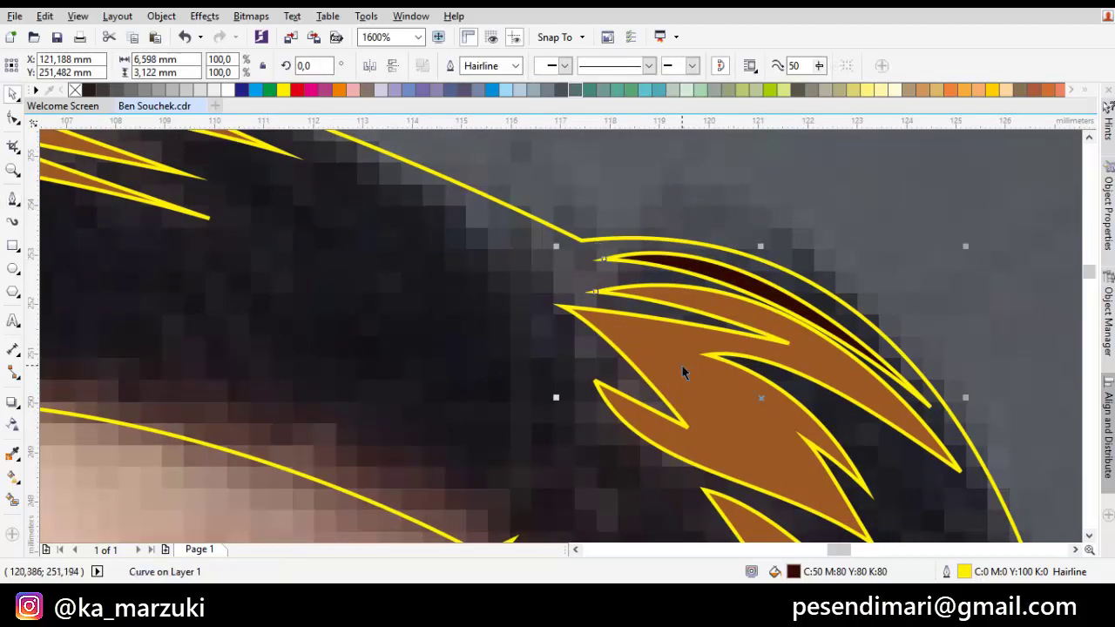
pyautogui.click(454, 67)
pyautogui.scroll(-1, 545, 261)
pyautogui.press('Escape')
# - Draw a closed slim curved strand about 11 × 2 mm across the left tip of the brown top-hair highlight
pyautogui.moveTo(572, 295); pyautogui.dragTo(746, 247)
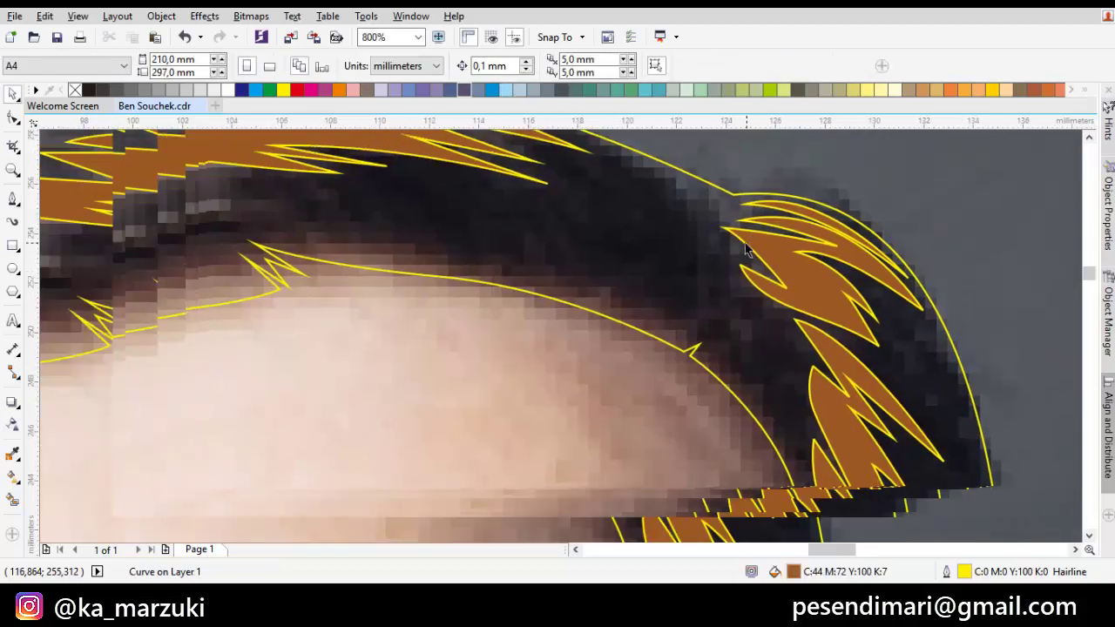
pyautogui.scroll(-1, 747, 246)
pyautogui.moveTo(481, 253); pyautogui.dragTo(837, 284)
pyautogui.scroll(1, 796, 281)
pyautogui.press('space')
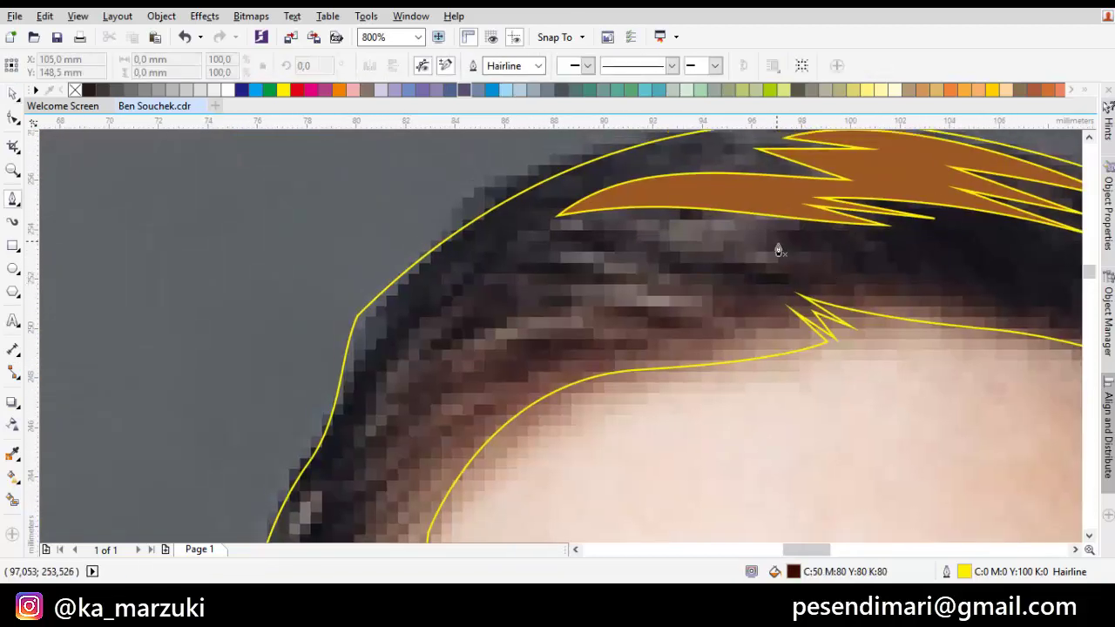
pyautogui.moveTo(779, 258); pyautogui.dragTo(866, 288)
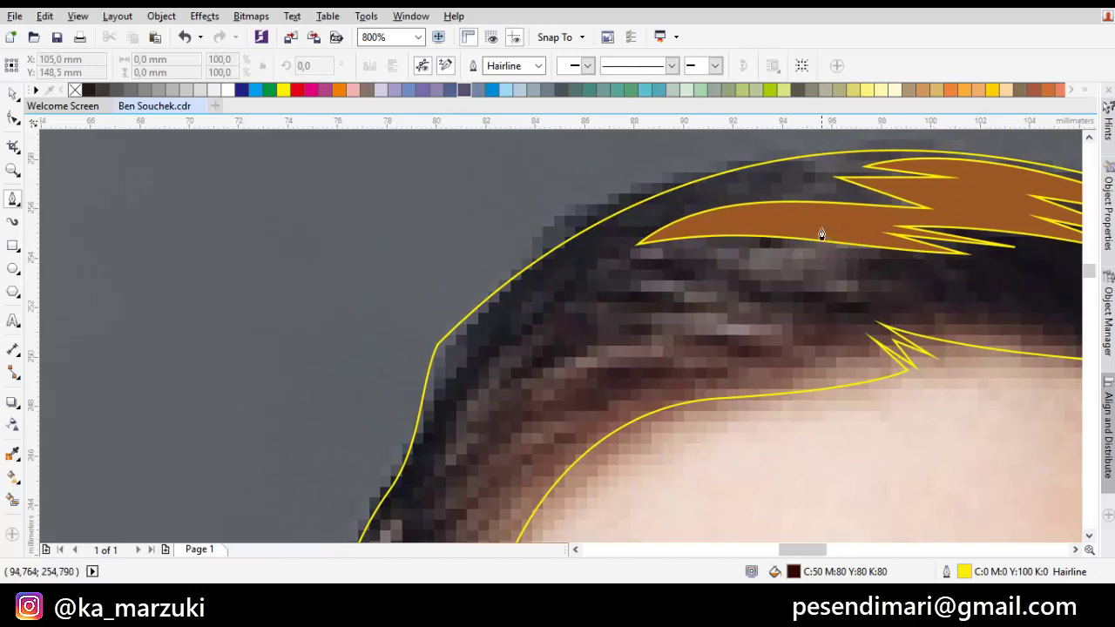
pyautogui.moveTo(729, 214); pyautogui.dragTo(713, 209)
pyautogui.click(569, 270)
pyautogui.click(543, 269)
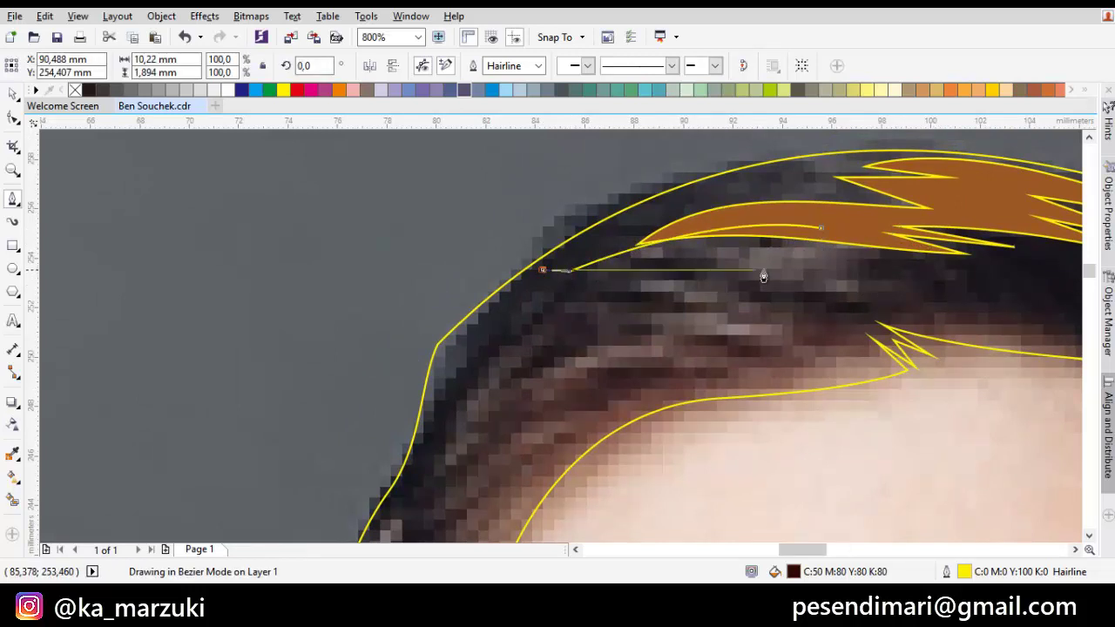
pyautogui.moveTo(820, 228); pyautogui.dragTo(838, 239)
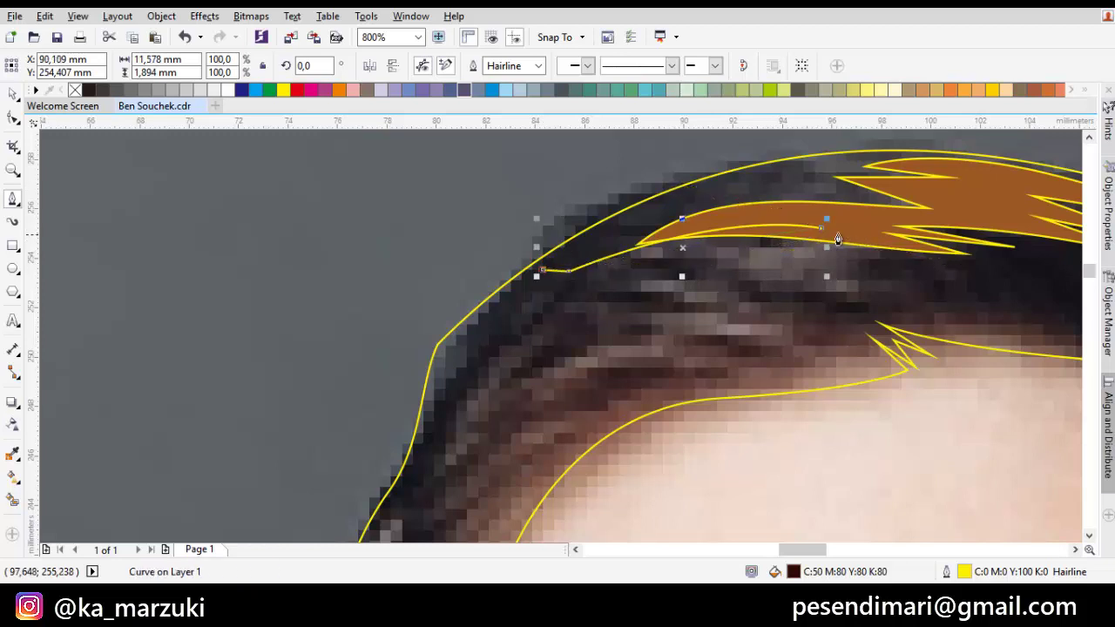
# - Subtract the slim strand from the top-hair highlight with Back Minus Front to split its left tip
pyautogui.press('space')
pyautogui.keyDown('shift'); pyautogui.click(874, 216); pyautogui.keyUp('shift')
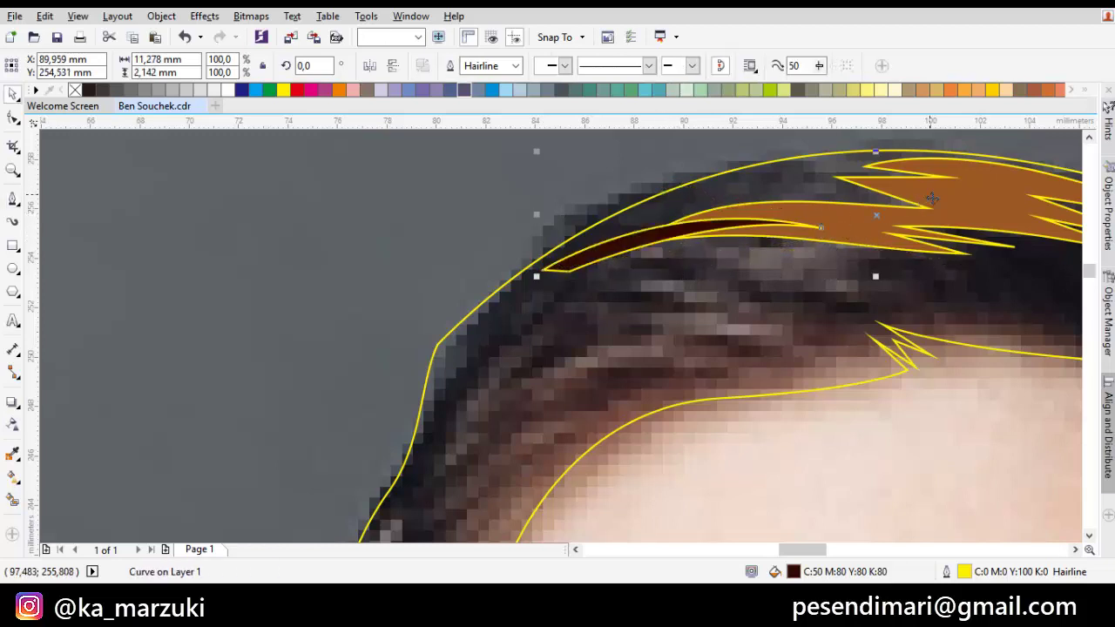
pyautogui.click(568, 67)
pyautogui.moveTo(636, 254); pyautogui.dragTo(682, 232)
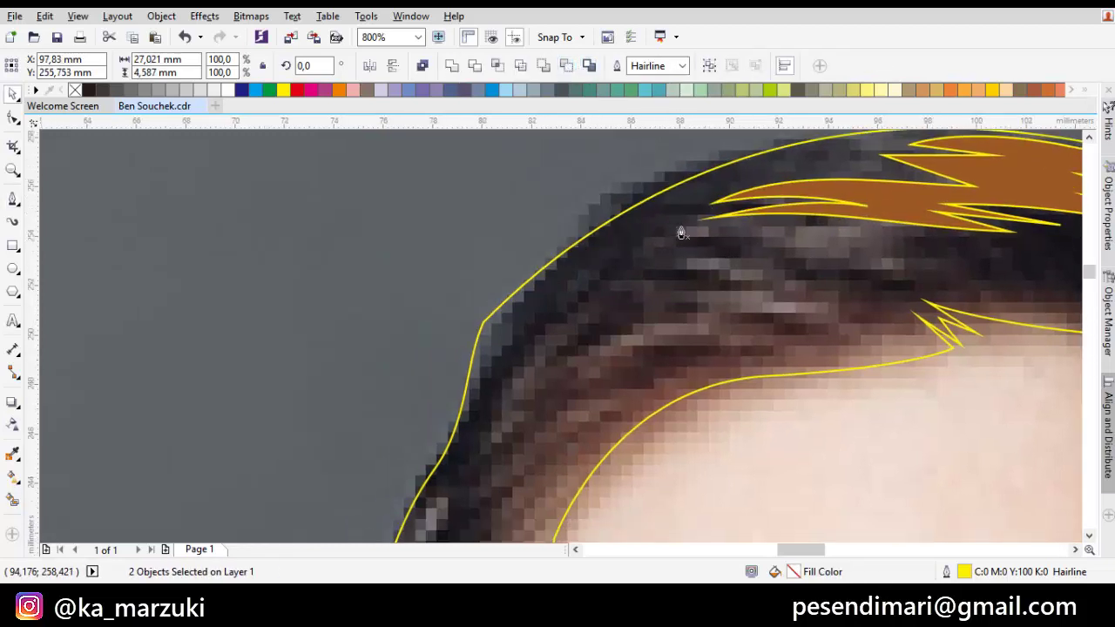
# - Draw a closed curved strand about 15.7 × 2.4 mm with a forked right tip just below the brown top-hair highlight
pyautogui.press('space')
pyautogui.moveTo(578, 279); pyautogui.dragTo(778, 219)
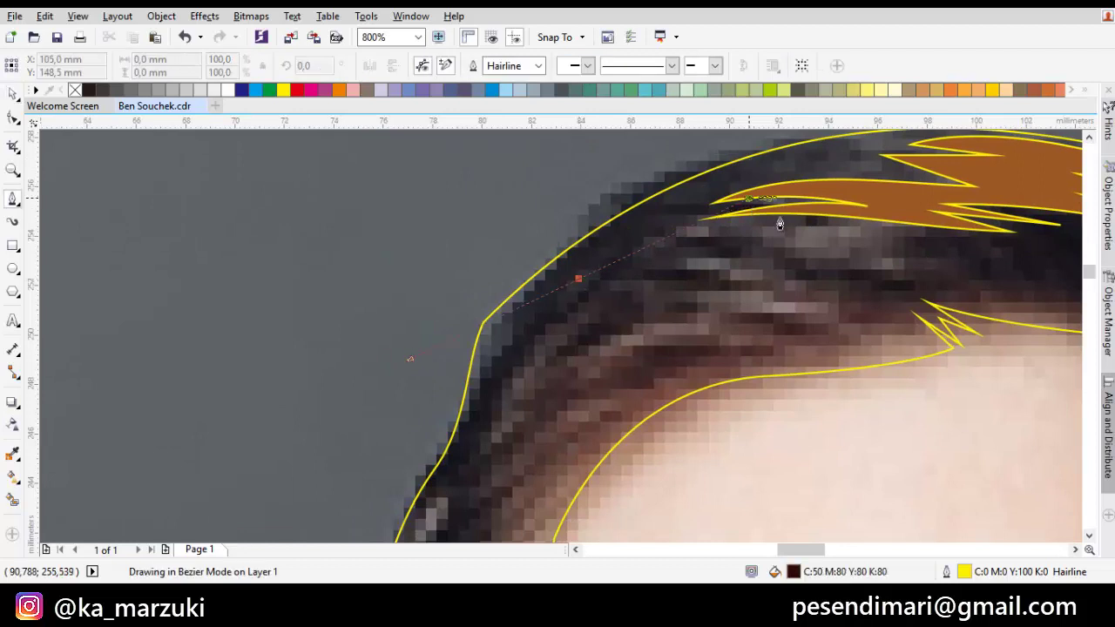
pyautogui.moveTo(899, 242); pyautogui.dragTo(892, 253)
pyautogui.click(893, 249)
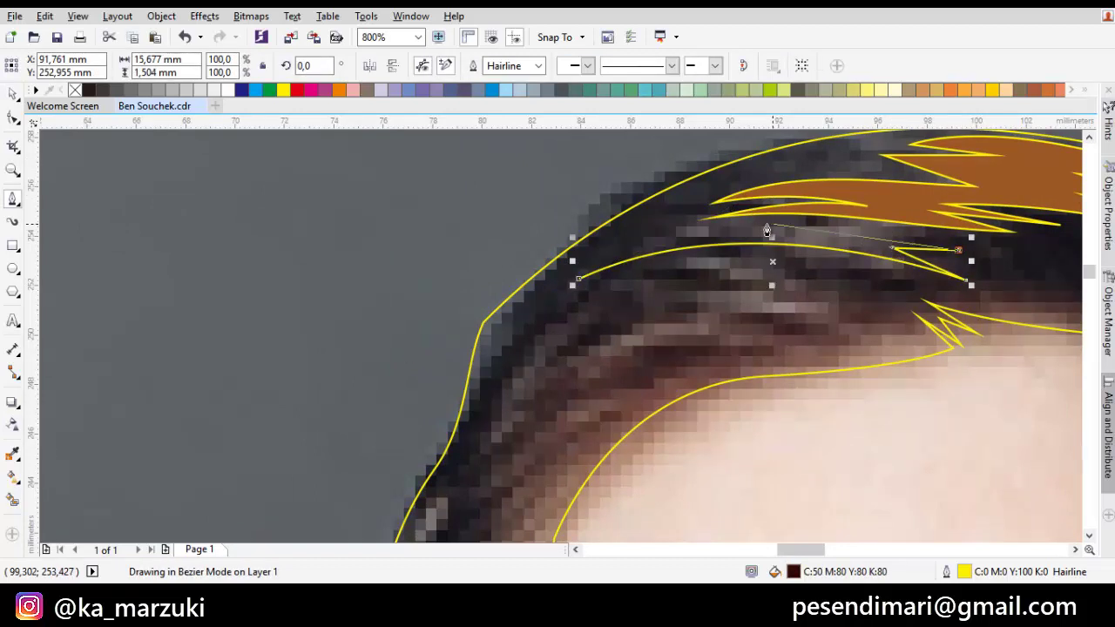
pyautogui.moveTo(772, 225); pyautogui.dragTo(824, 224)
pyautogui.moveTo(632, 276); pyautogui.dragTo(833, 171)
# - Fill the forked curved strand with the brown sampled from the top-hair highlight (C:44 M:72 Y:100 K:7), keeping its yellow outline
pyautogui.press('i')
pyautogui.click(963, 208)
pyautogui.click(890, 245)
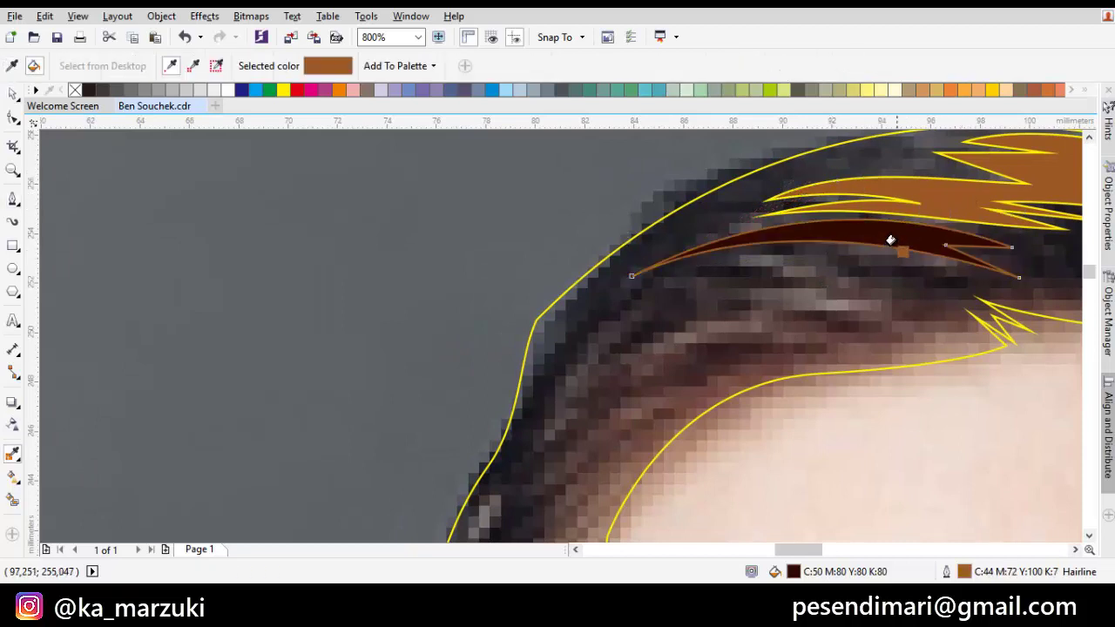
pyautogui.hotkey('ctrl', 'z')
pyautogui.click(903, 234)
pyautogui.moveTo(797, 257); pyautogui.dragTo(863, 212)
# - Trace the upper edge and right-hand notch of a new highlight, about 12 mm wide, beneath the forked curved strand
pyautogui.press('p')
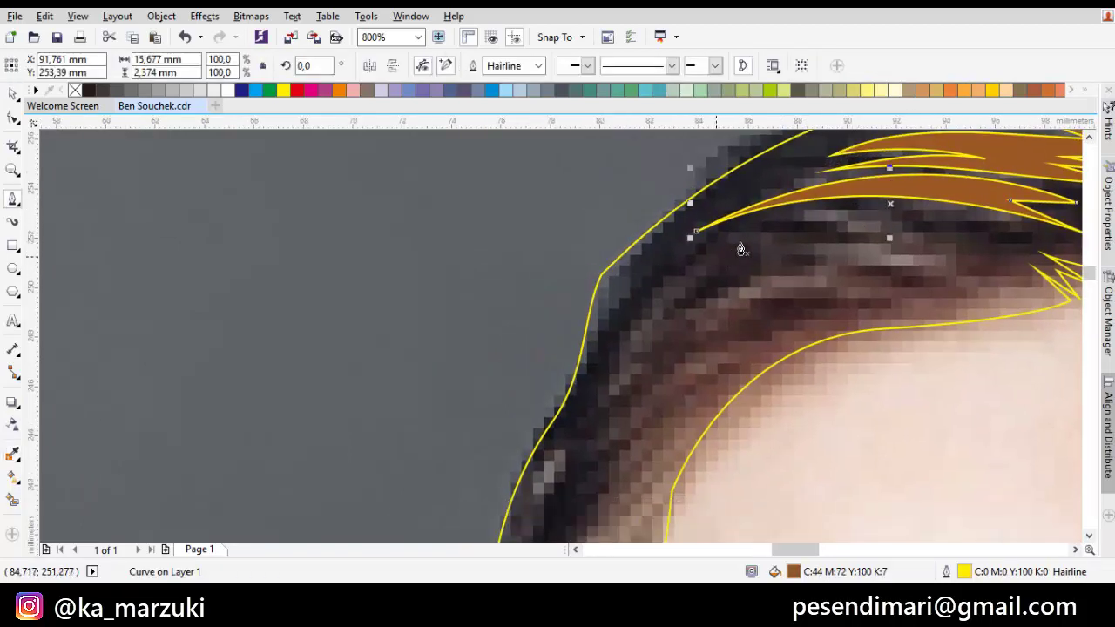
pyautogui.moveTo(716, 256); pyautogui.dragTo(839, 190)
pyautogui.moveTo(943, 246); pyautogui.dragTo(785, 222)
pyautogui.click(859, 202)
pyautogui.click(757, 214)
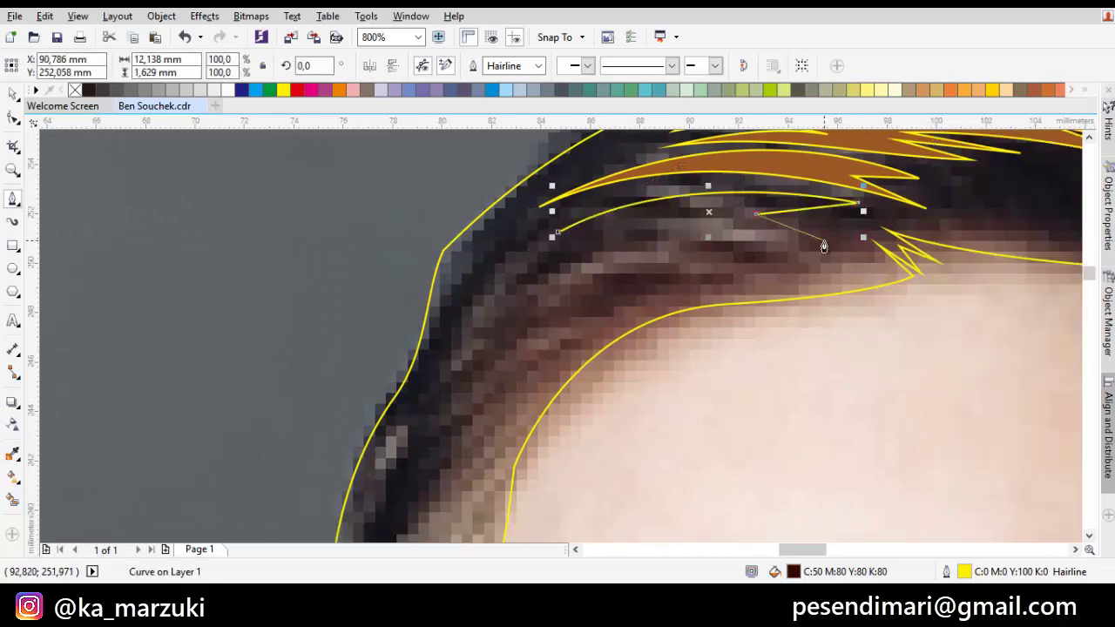
pyautogui.scroll(1, 824, 239)
pyautogui.click(840, 232)
# - Trace the lower edge, left point and inner notch, closing the highlight at about 14.1 × 5 mm
pyautogui.moveTo(542, 265); pyautogui.dragTo(672, 243)
pyautogui.moveTo(672, 243); pyautogui.dragTo(556, 262)
pyautogui.moveTo(463, 289); pyautogui.dragTo(637, 229)
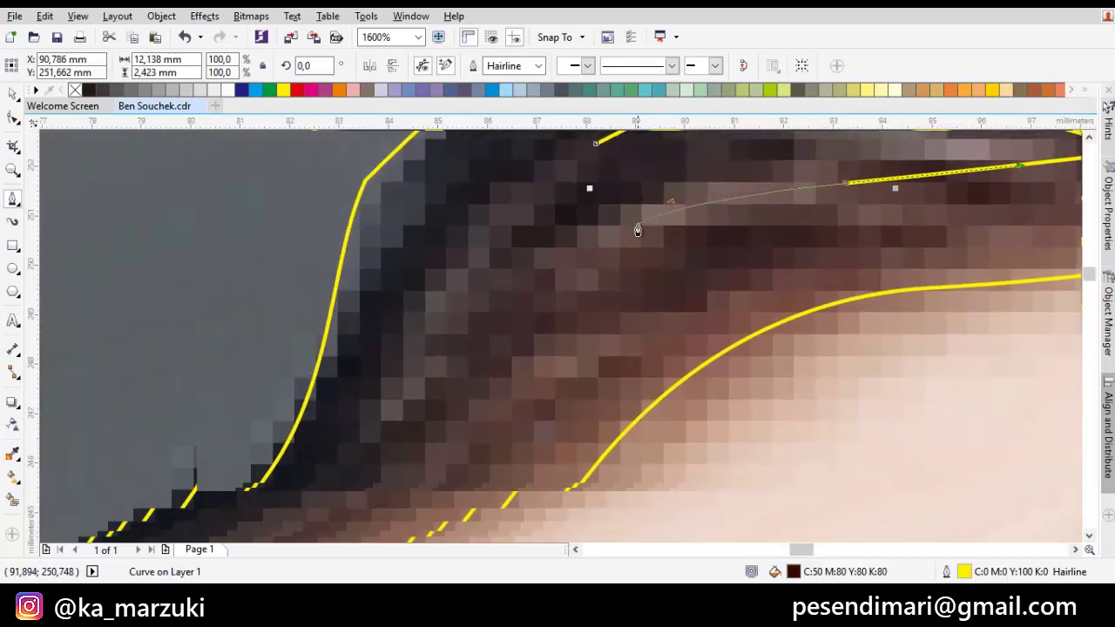
pyautogui.click(500, 310)
pyautogui.moveTo(699, 196)
pyautogui.mouseDown()
pyautogui.moveTo(560, 284)
pyautogui.moveTo(688, 205)
pyautogui.mouseUp()
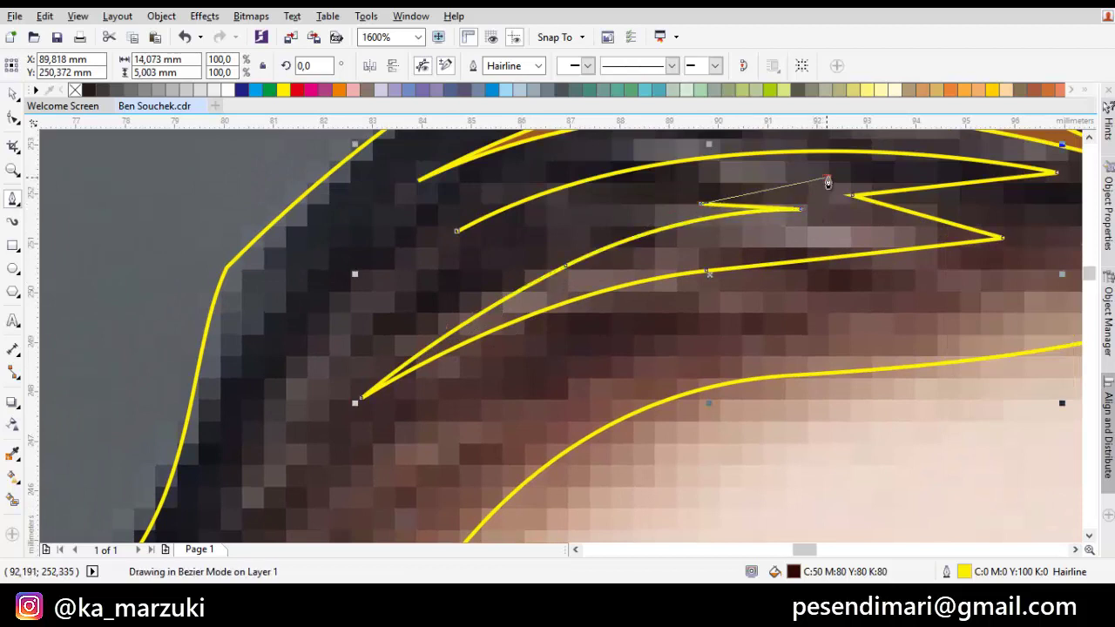
pyautogui.moveTo(457, 231); pyautogui.dragTo(652, 165)
pyautogui.scroll(-1, 737, 177)
pyautogui.moveTo(736, 177); pyautogui.dragTo(844, 122)
# - Fill the notched 14.1 × 5 mm highlight with the sampled brown, C:44 M:72 Y:100 K:7
pyautogui.press('e')
pyautogui.click(632, 257)
pyautogui.press('F5')
# - Trace the upper edge and pointed right tips of a long highlight, about 16.5 × 6.8 mm, along the front hairline
pyautogui.press('p')
pyautogui.scroll(-2, 666, 235)
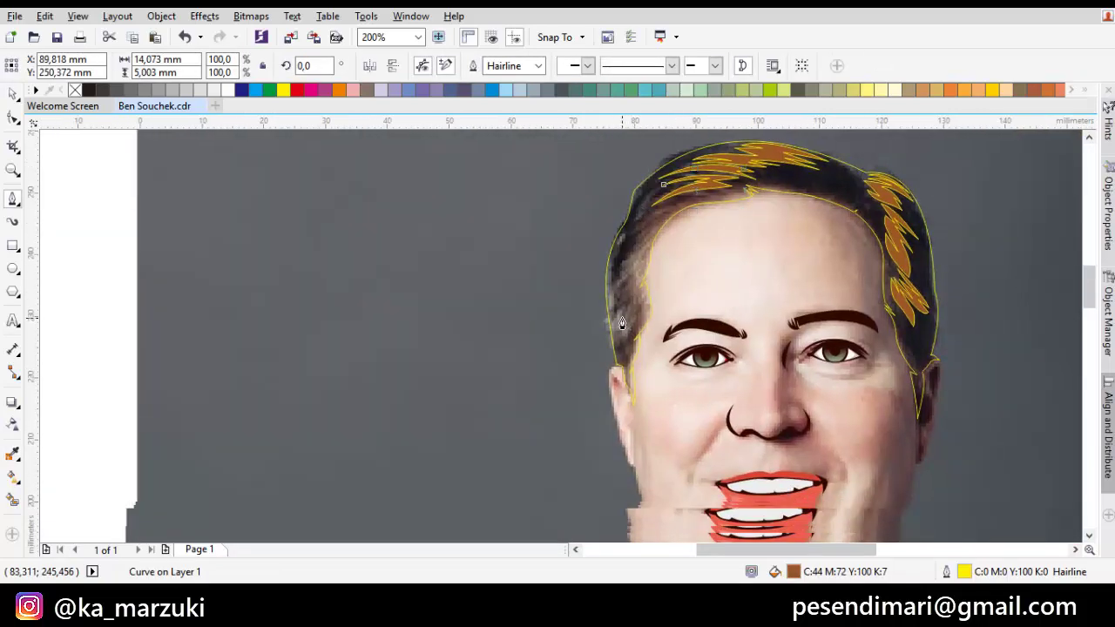
pyautogui.scroll(2, 622, 324)
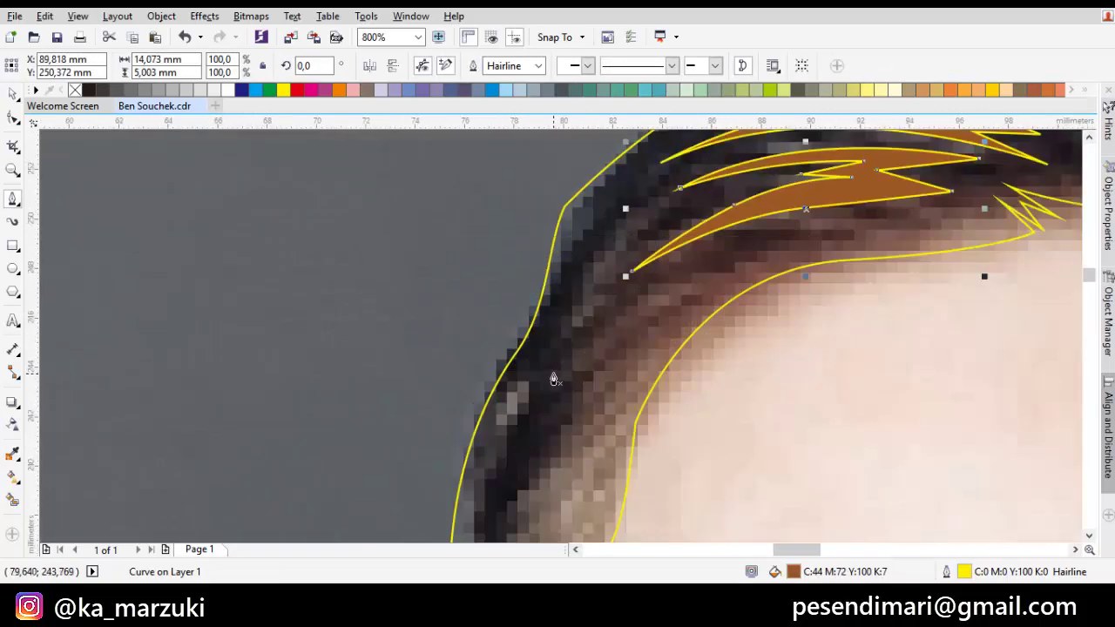
pyautogui.moveTo(553, 373); pyautogui.dragTo(607, 284)
pyautogui.moveTo(757, 252); pyautogui.dragTo(699, 260)
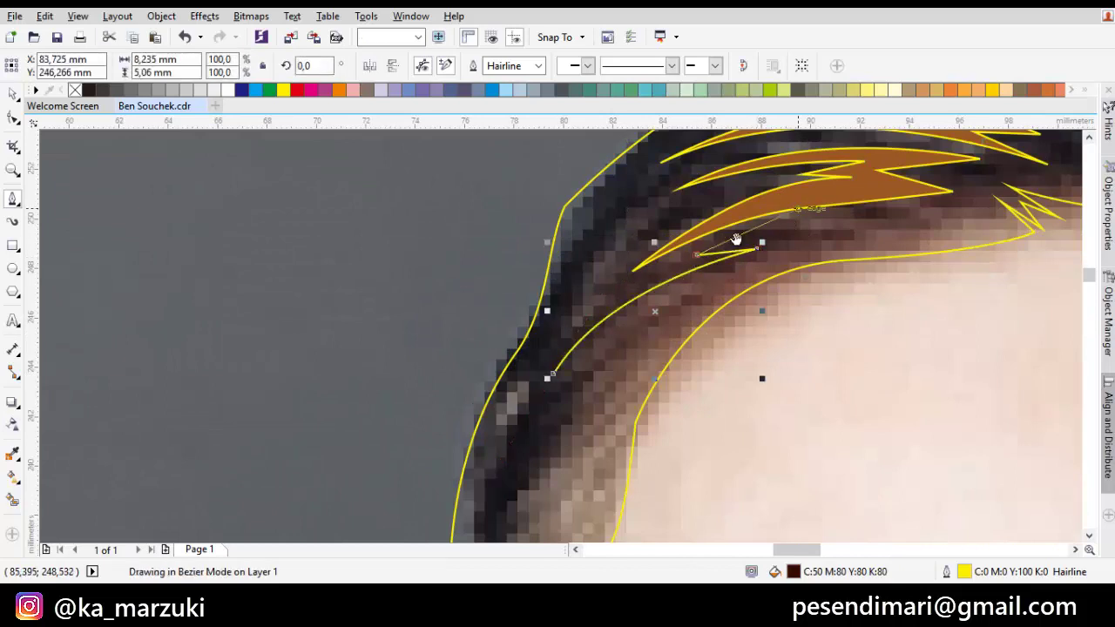
pyautogui.scroll(2, 929, 228)
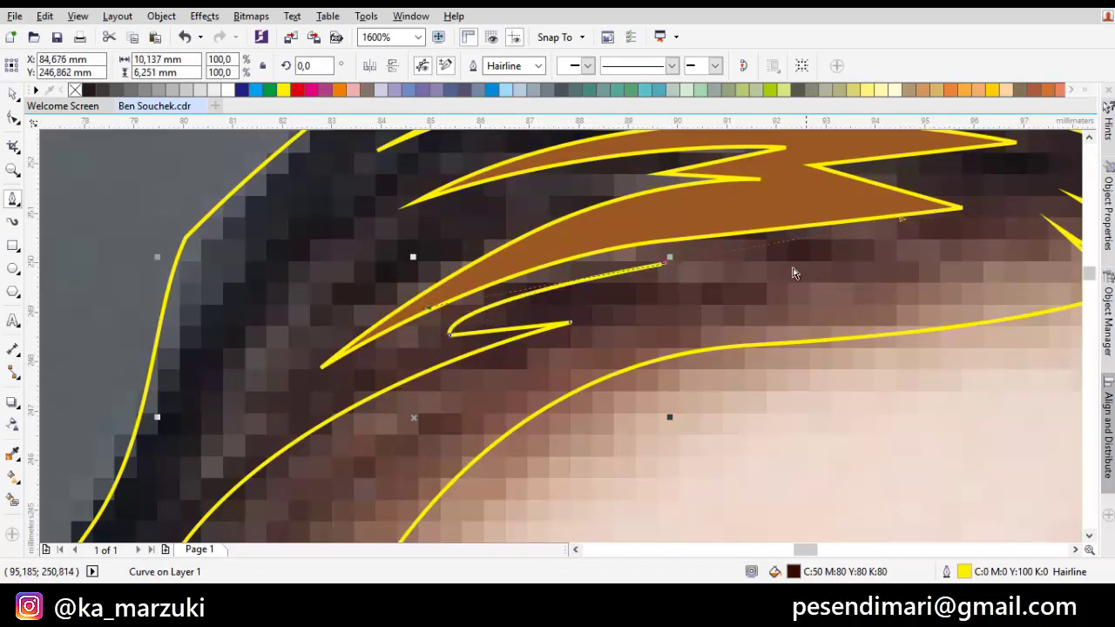
pyautogui.moveTo(981, 245); pyautogui.dragTo(797, 253)
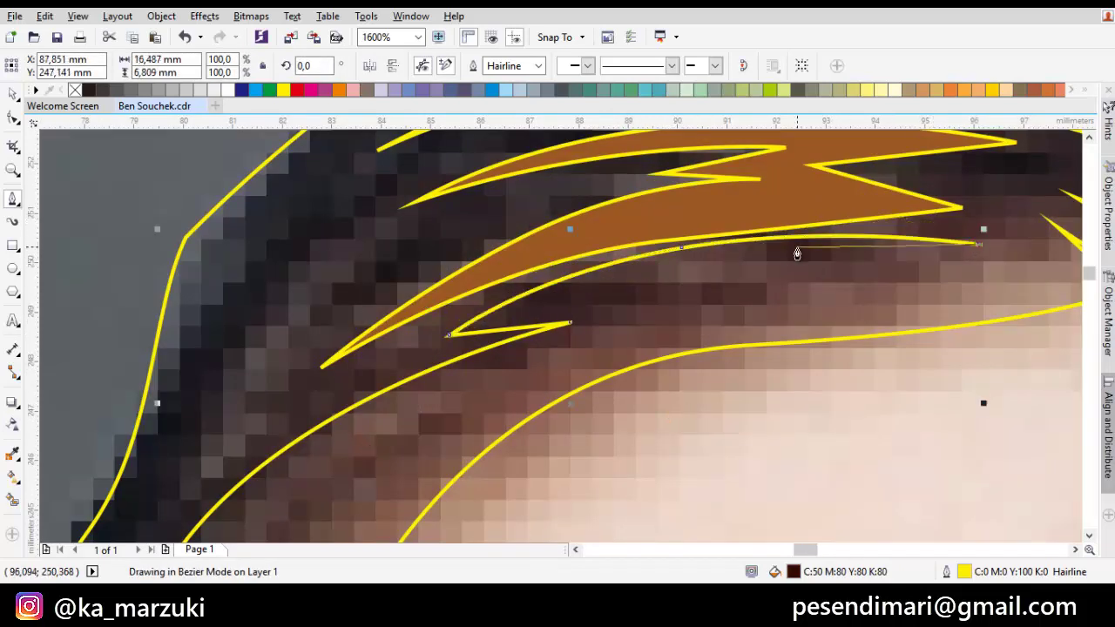
pyautogui.click(980, 253)
pyautogui.click(688, 283)
pyautogui.moveTo(817, 305); pyautogui.dragTo(676, 249)
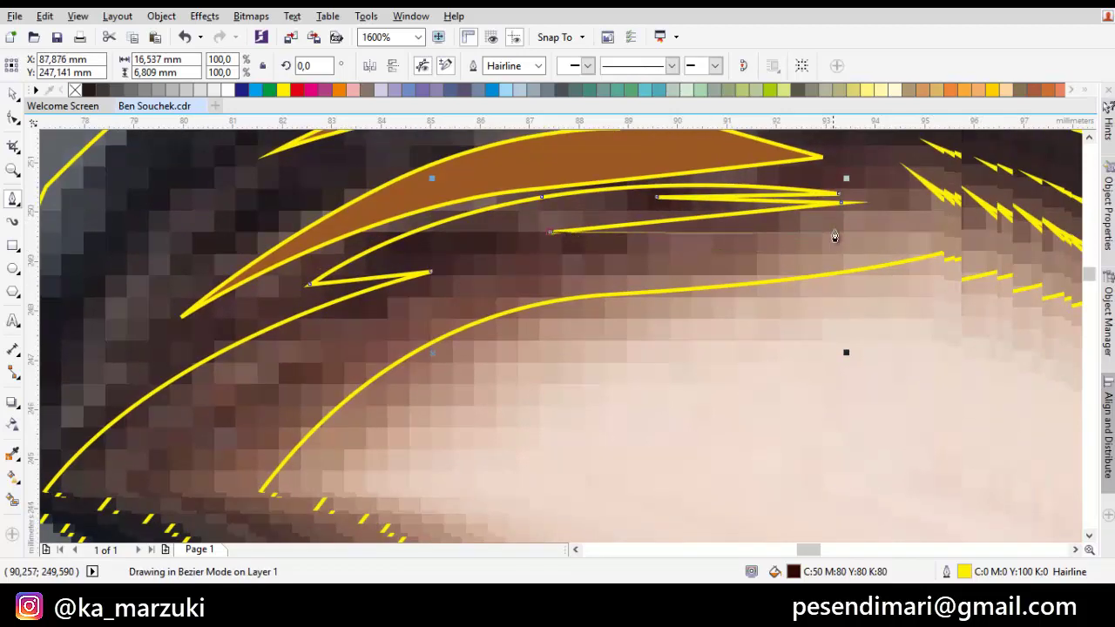
pyautogui.click(835, 230)
# - Continue the highlight's lower edge along the hairline to a point at the temple, reaching about 18.1 × 12.5 mm
pyautogui.scroll(-1, 646, 267)
pyautogui.moveTo(601, 282); pyautogui.dragTo(565, 275)
pyautogui.scroll(1, 789, 240)
pyautogui.moveTo(497, 352); pyautogui.dragTo(547, 314)
pyautogui.scroll(-2, 577, 311)
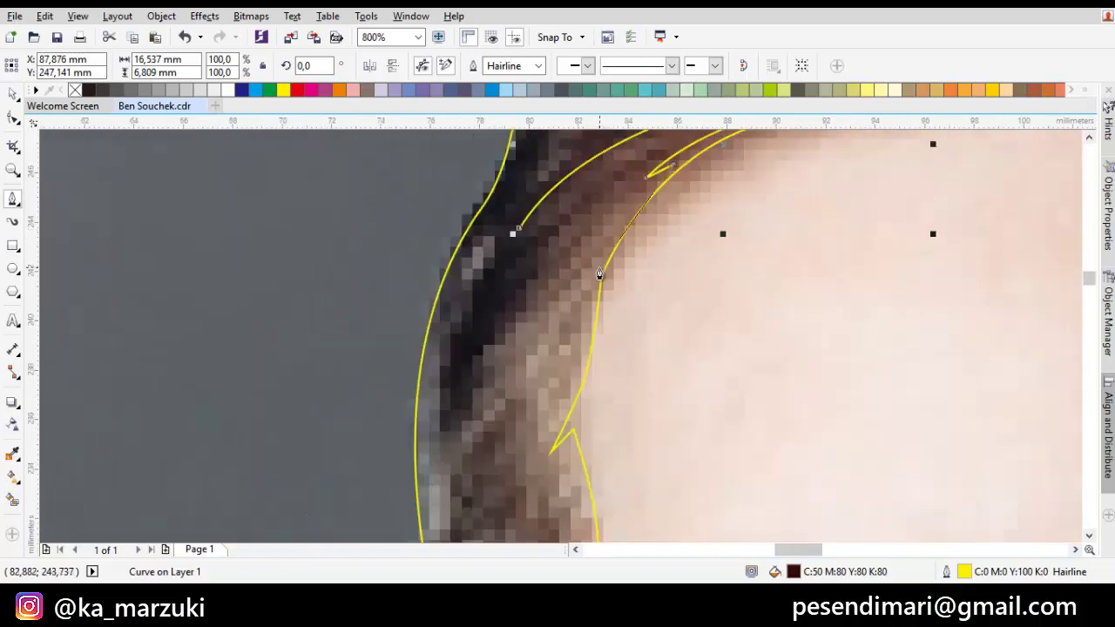
pyautogui.moveTo(507, 338); pyautogui.dragTo(597, 236)
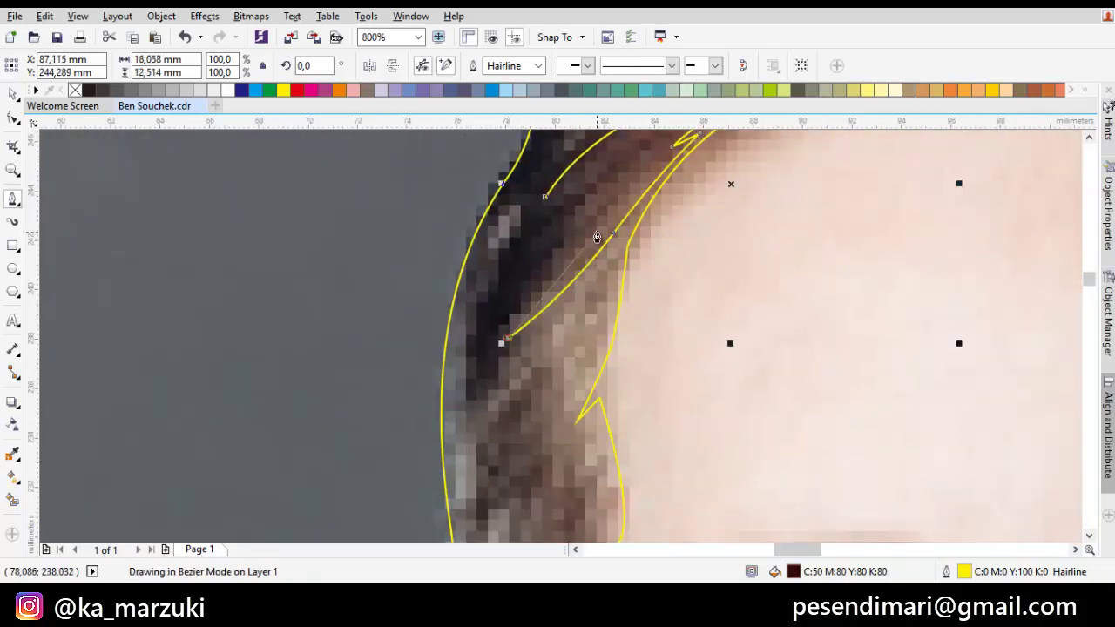
pyautogui.moveTo(546, 276); pyautogui.dragTo(514, 351)
# - Add pointed notches along the highlight's outer side and close the outline at its upper-left tip
pyautogui.scroll(1, 563, 281)
pyautogui.moveTo(547, 313); pyautogui.dragTo(639, 224)
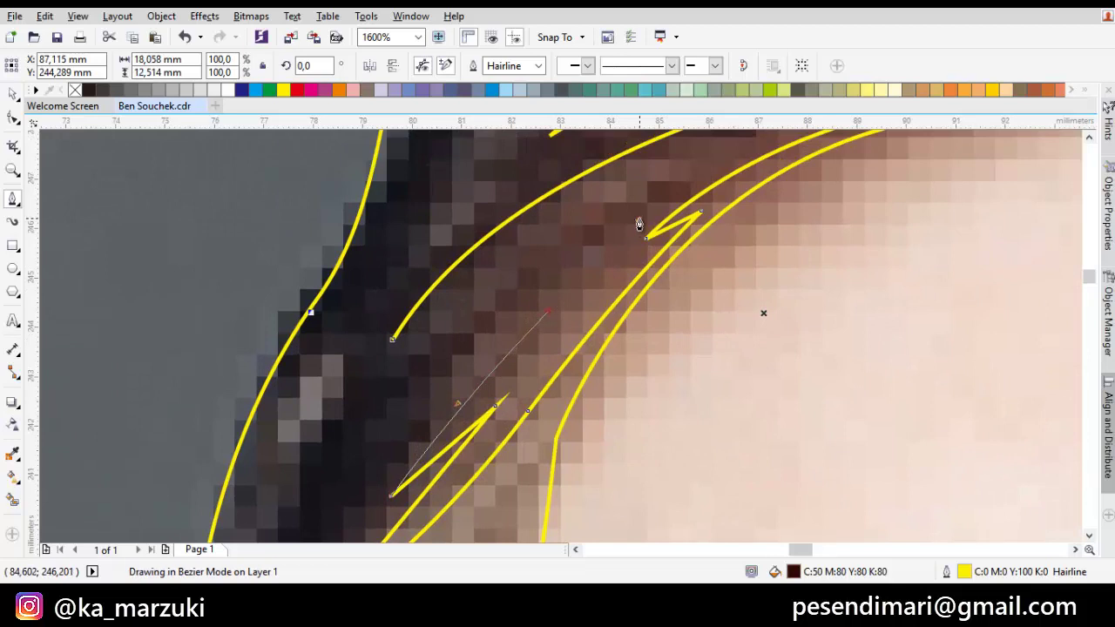
pyautogui.click(529, 304)
pyautogui.click(655, 185)
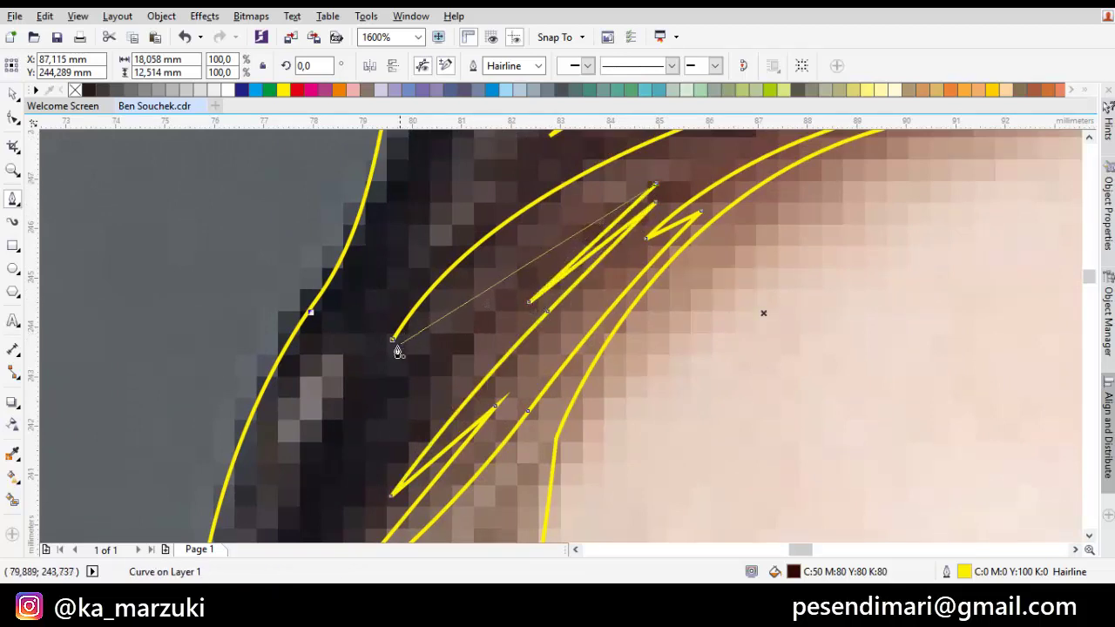
pyautogui.moveTo(394, 342); pyautogui.dragTo(515, 245)
pyautogui.moveTo(562, 216); pyautogui.dragTo(566, 213)
pyautogui.scroll(-1, 566, 214)
# - Fill the long hairline highlight with the brown sampled from the highlight above it
pyautogui.click(12, 454)
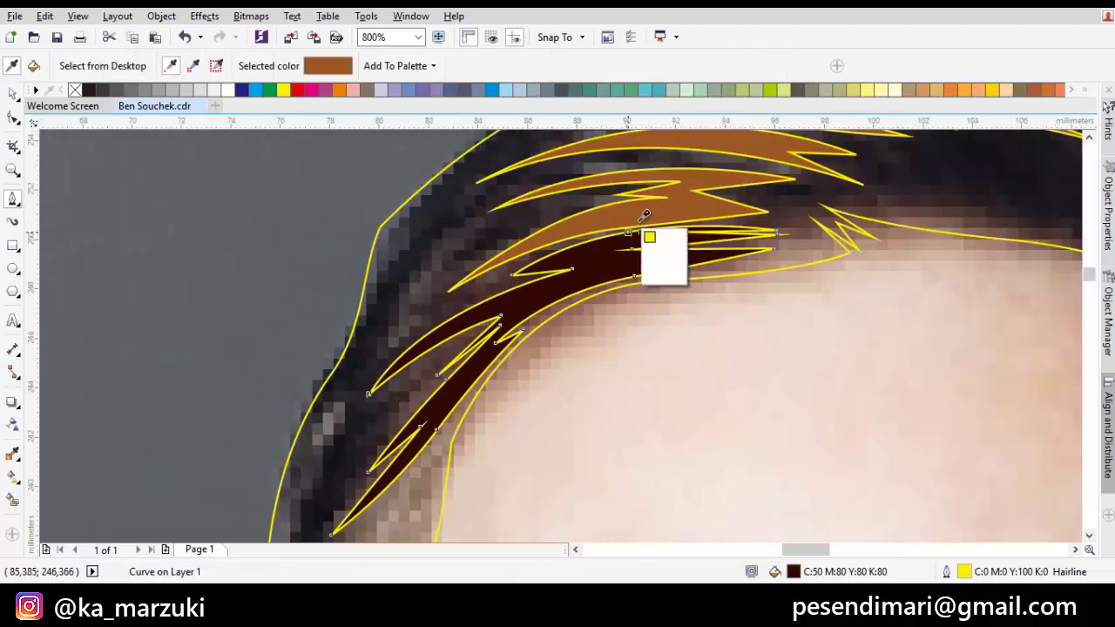
pyautogui.click(646, 212)
pyautogui.click(594, 261)
pyautogui.scroll(-1, 622, 244)
pyautogui.scroll(1, 614, 241)
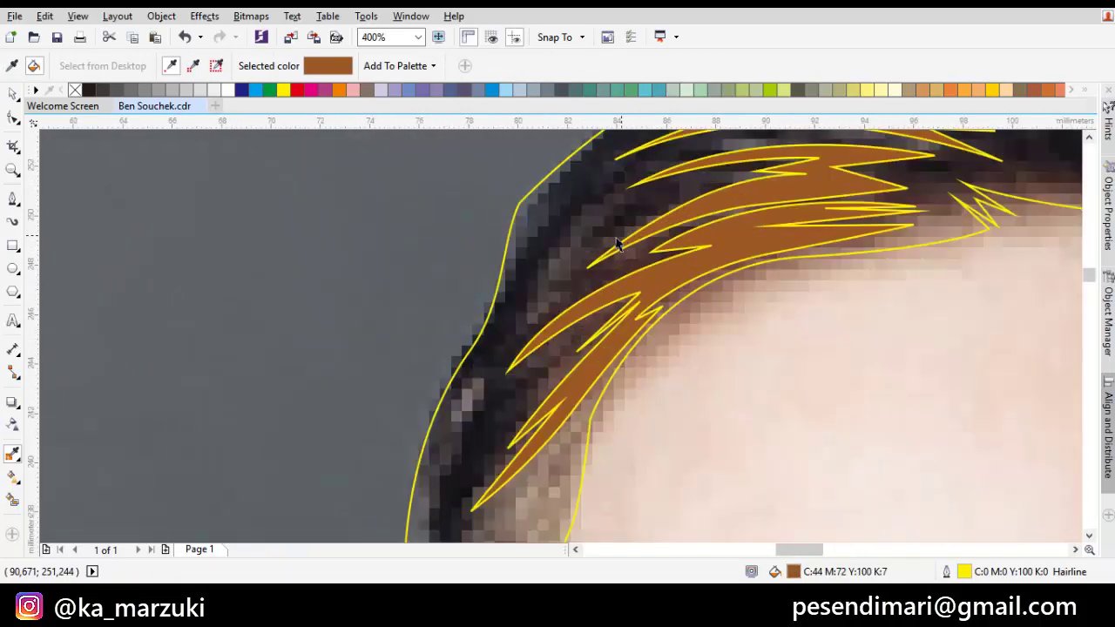
# - Draw a closed curved strand about 5.8 × 5.1 mm between the hairline highlights and the outer hair edge
pyautogui.press('space')
pyautogui.press('Escape')
pyautogui.press('F5')
pyautogui.moveTo(673, 207); pyautogui.dragTo(542, 291)
pyautogui.click(529, 338)
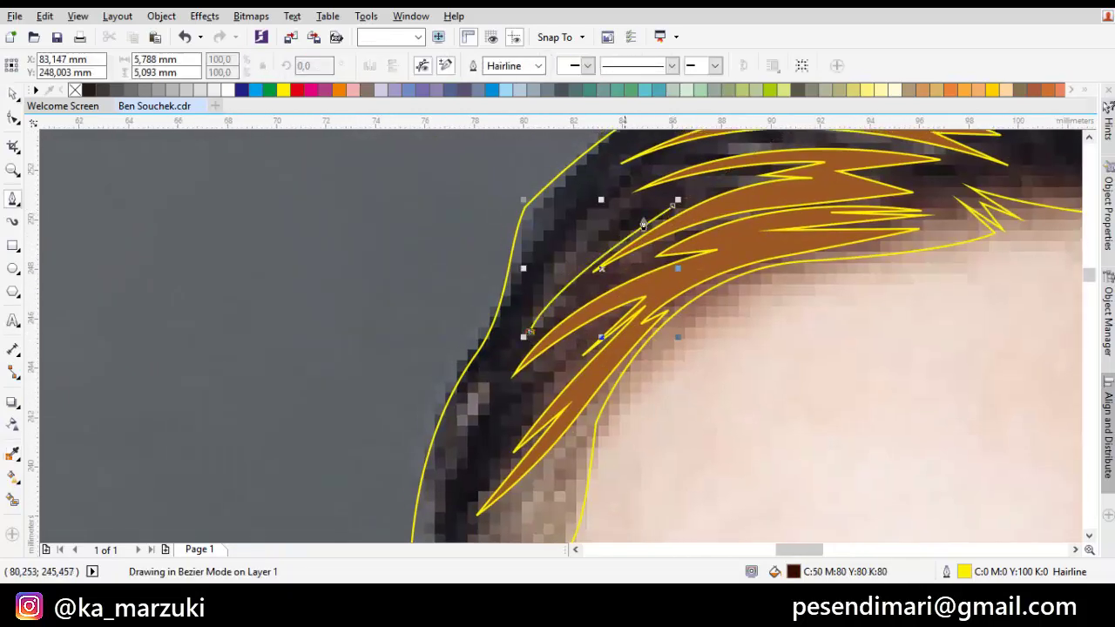
pyautogui.click(678, 202)
pyautogui.scroll(1, 635, 215)
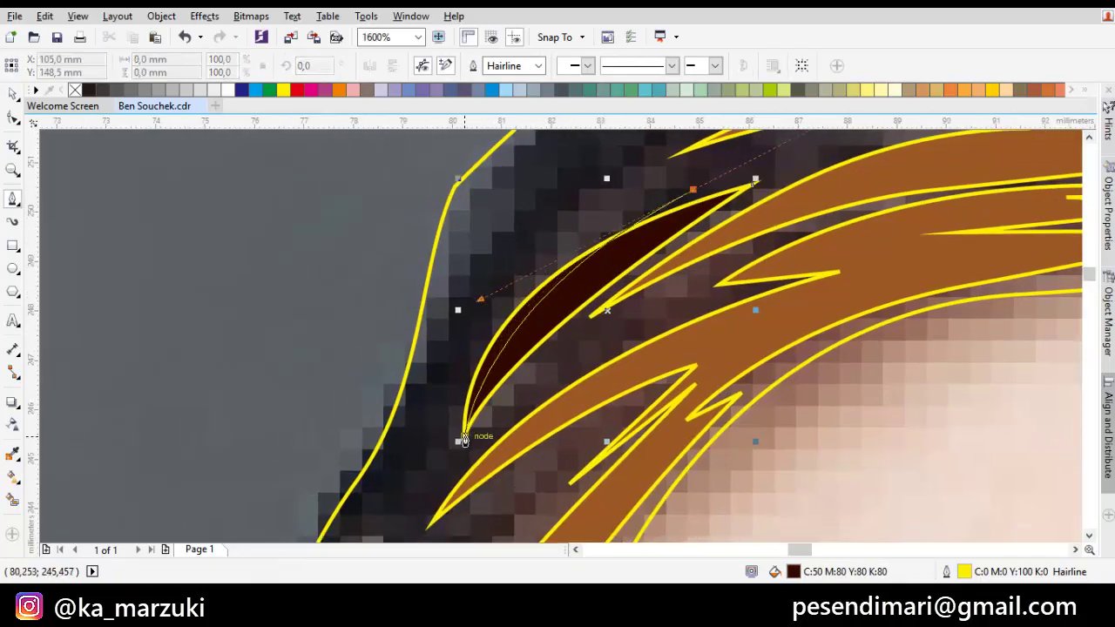
# - Draw a second curved strand about 4.7 × 5 mm along the first strand's outer edge and weld the two together
pyautogui.click(465, 437)
pyautogui.moveTo(694, 190); pyautogui.dragTo(420, 286)
pyautogui.press('space')
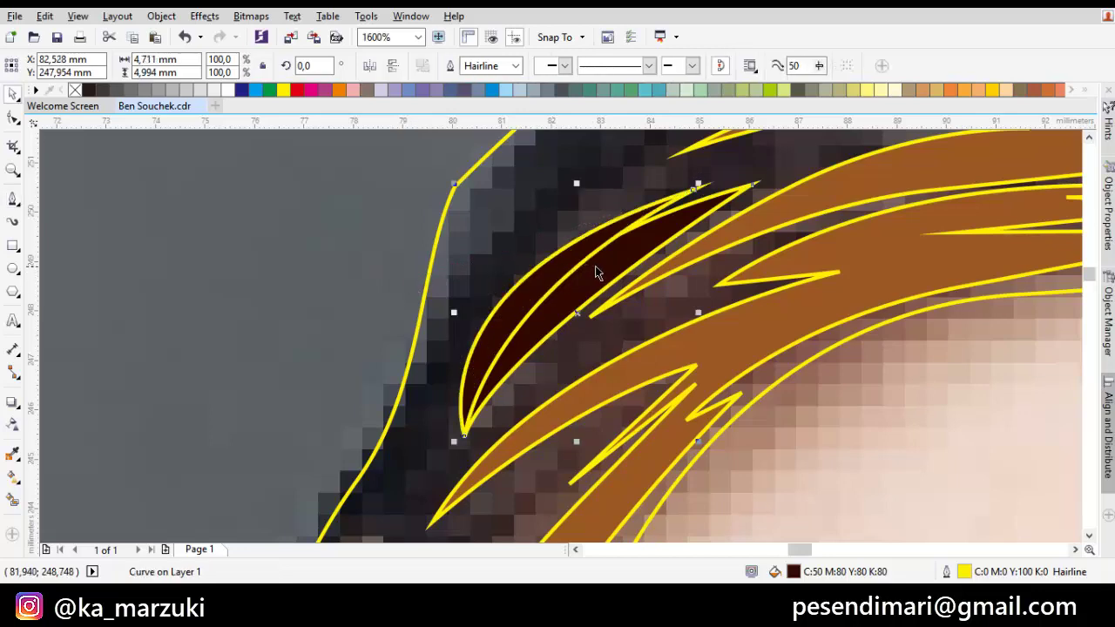
pyautogui.keyDown('shift'); pyautogui.click(595, 266); pyautogui.keyUp('shift')
# - Fill the welded outer strand with the brown sampled from the neighbouring highlight
pyautogui.press('i')
pyautogui.click(859, 212)
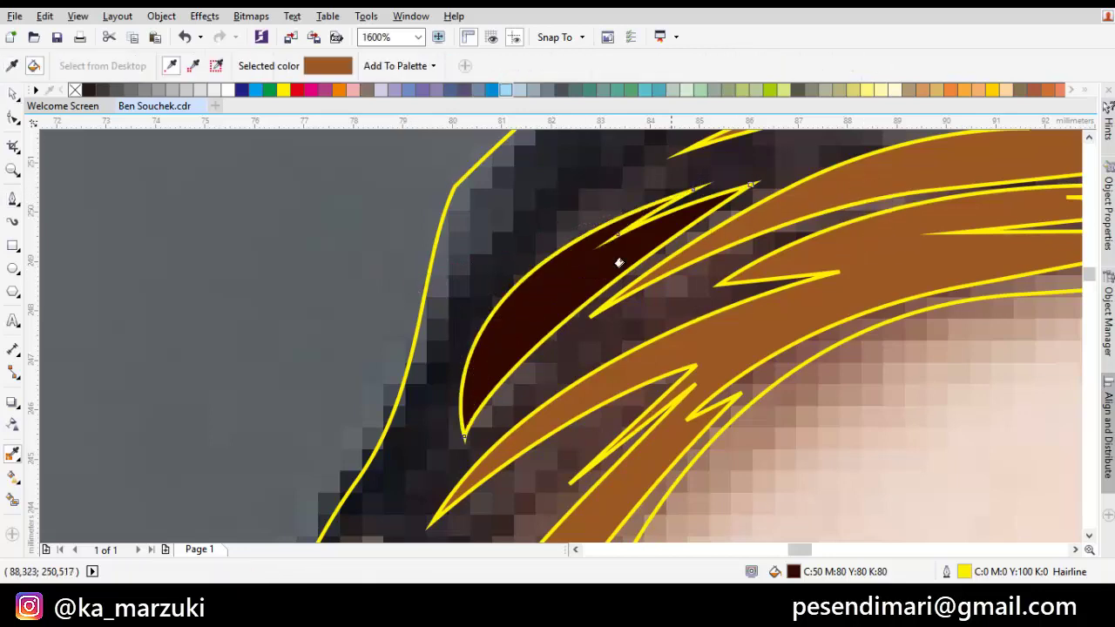
pyautogui.click(554, 286)
pyautogui.scroll(-1, 598, 334)
pyautogui.press('Escape')
# - Trace the outer edge of a new temple highlight with pointed notches, starting beside the tip of the long hairline highlight
pyautogui.moveTo(598, 335); pyautogui.dragTo(722, 235)
pyautogui.press('p')
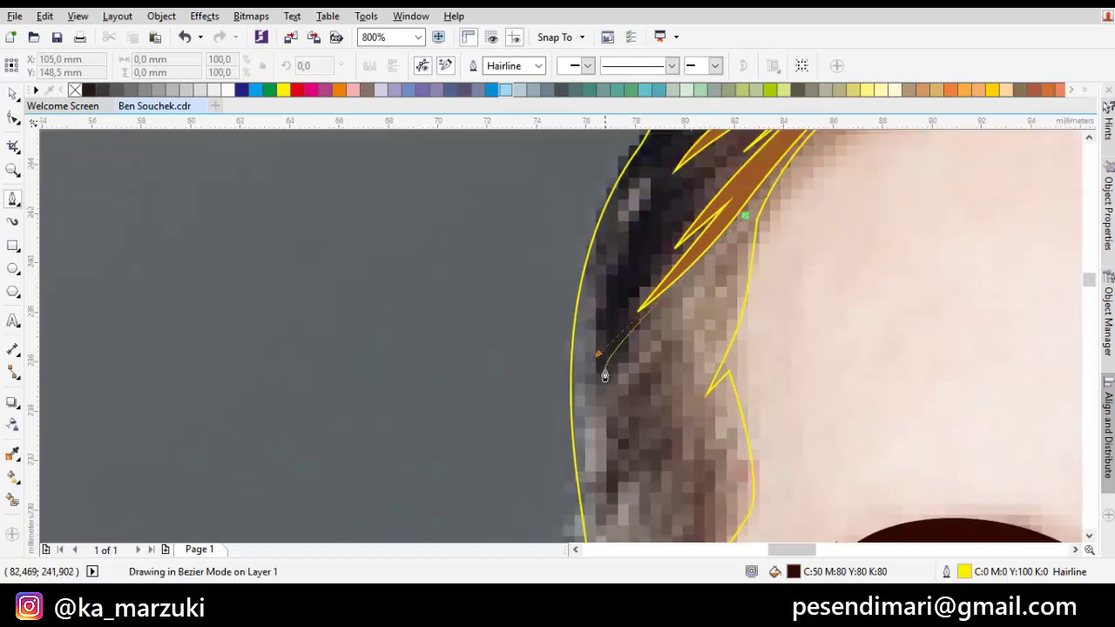
pyautogui.moveTo(606, 374); pyautogui.dragTo(693, 164)
pyautogui.click(624, 312)
pyautogui.click(674, 256)
pyautogui.click(670, 285)
pyautogui.moveTo(653, 227); pyautogui.dragTo(638, 250)
pyautogui.click(654, 343)
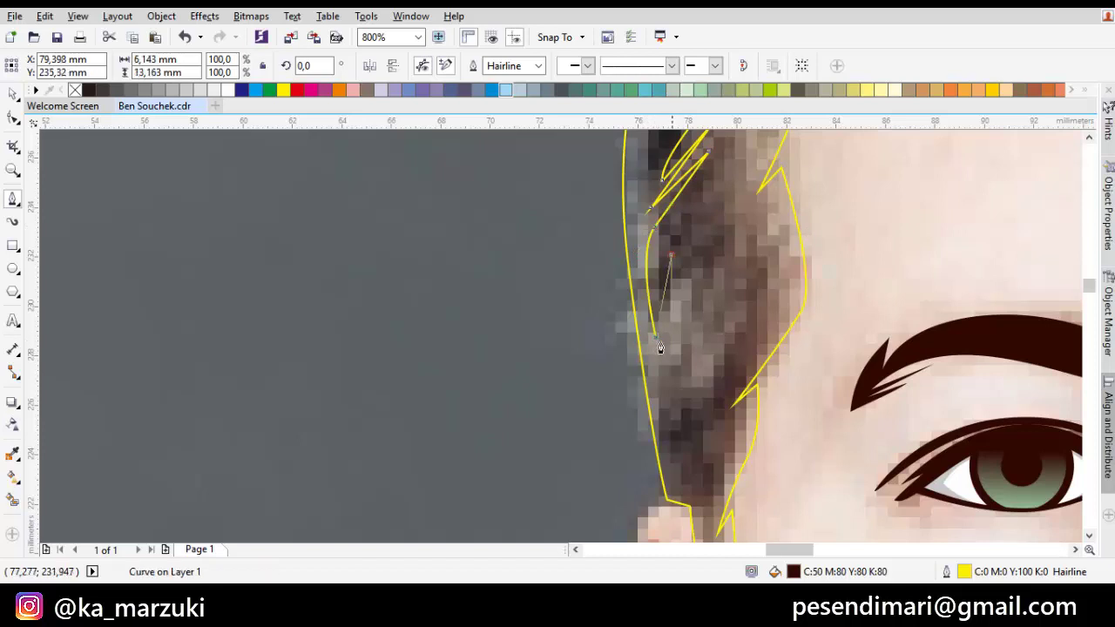
# - Undo the last node, then add a narrow double spike and carry the outline around the sideburn's lower tip
pyautogui.hotkey('ctrl', 'z')
pyautogui.click(716, 262)
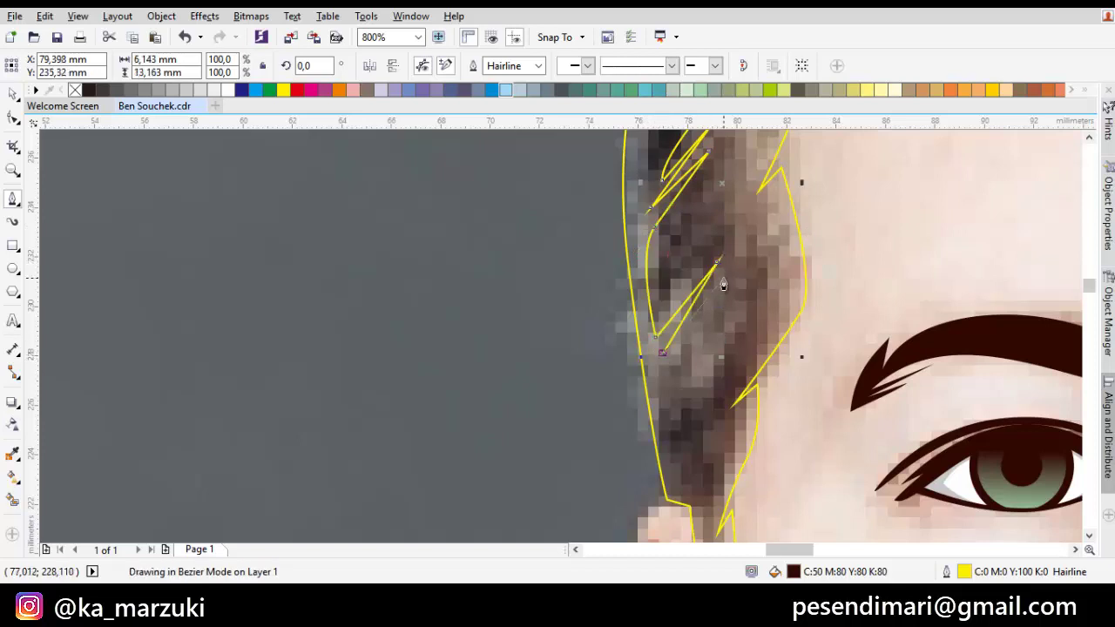
pyautogui.doubleClick(722, 278)
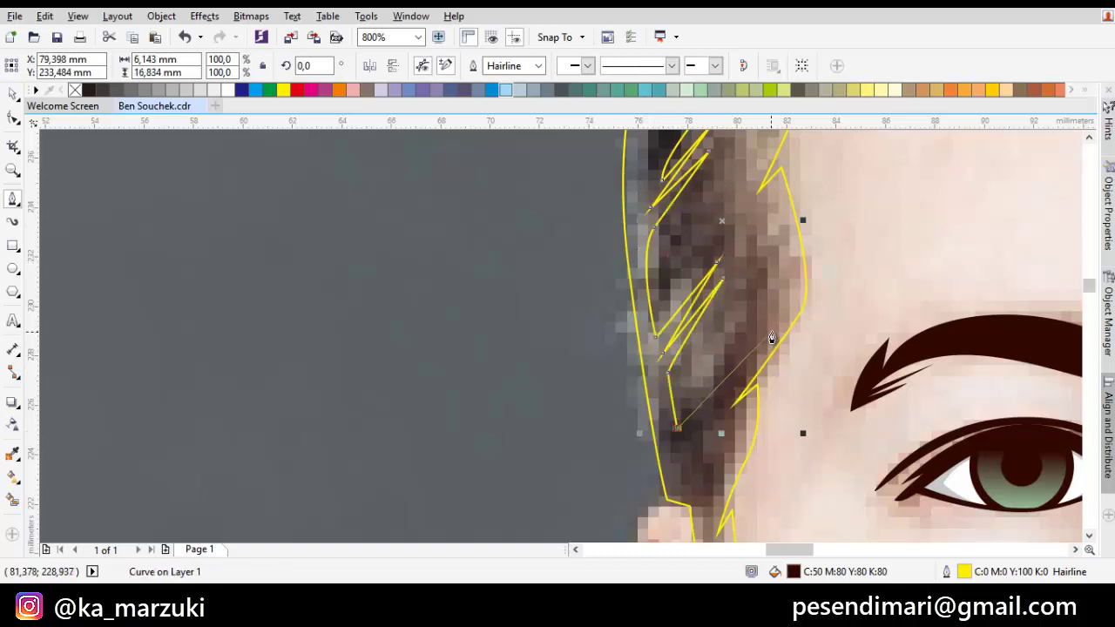
pyautogui.doubleClick(802, 285)
# - Trace pointed notches up the temple highlight's inner edge and close the shape at its top, about 6.1 × 16.8 mm overall
pyautogui.scroll(2, 799, 218)
pyautogui.click(746, 268)
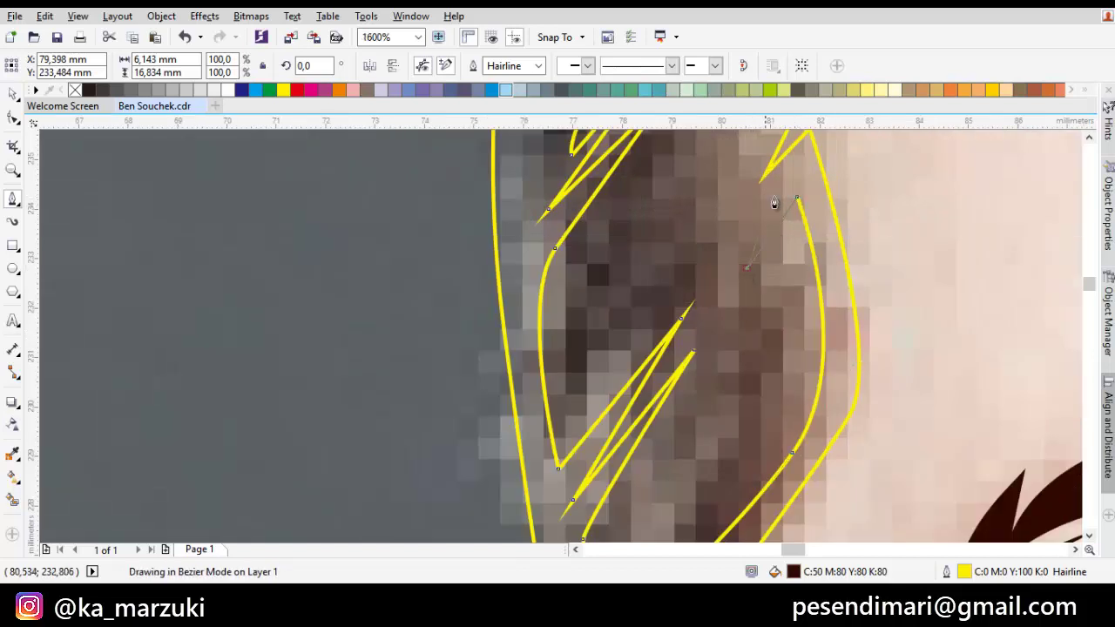
pyautogui.scroll(-2, 719, 204)
pyautogui.scroll(2, 602, 302)
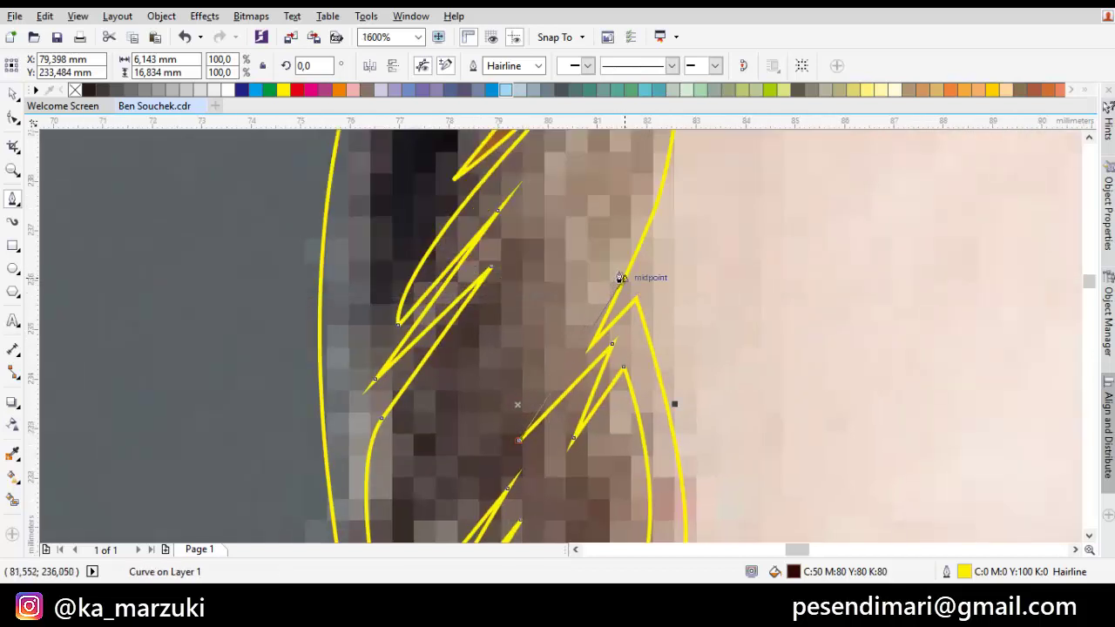
pyautogui.moveTo(662, 188); pyautogui.dragTo(646, 319)
pyautogui.click(634, 236)
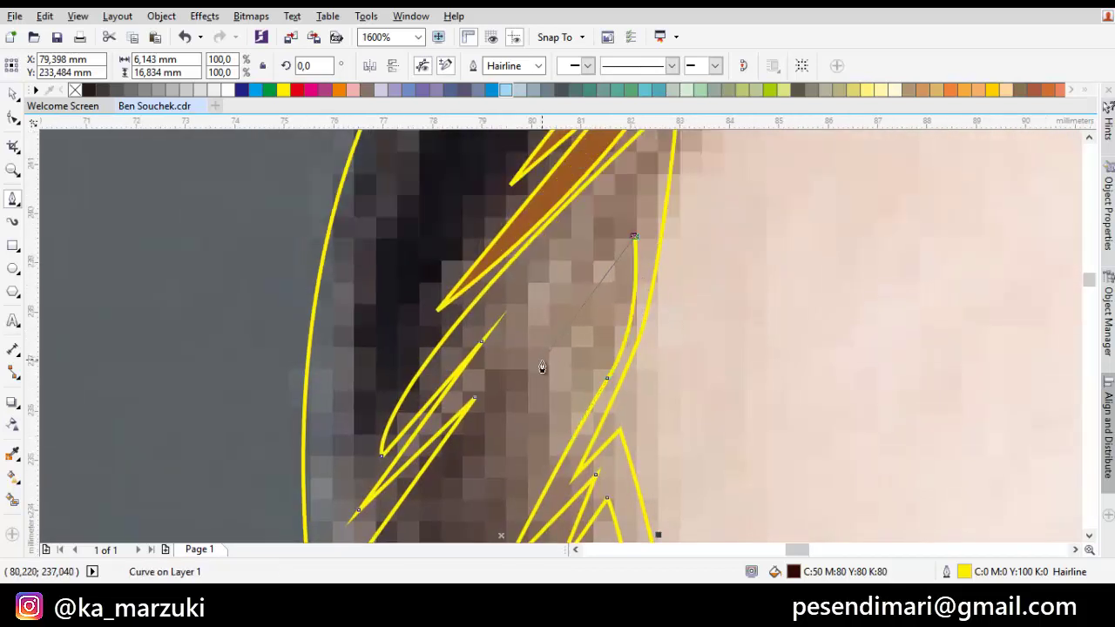
pyautogui.scroll(-2, 527, 289)
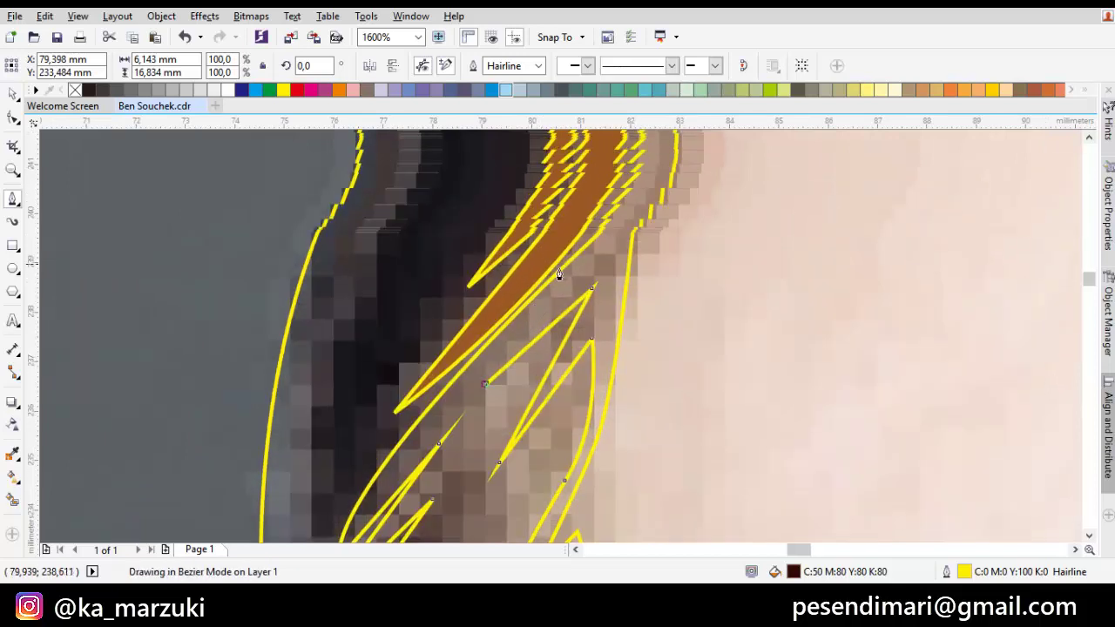
pyautogui.scroll(2, 612, 223)
pyautogui.click(610, 225)
# - Fill the temple highlight with the brown sampled from the hairline highlight, keeping its yellow outline
pyautogui.press('i')
pyautogui.click(598, 183)
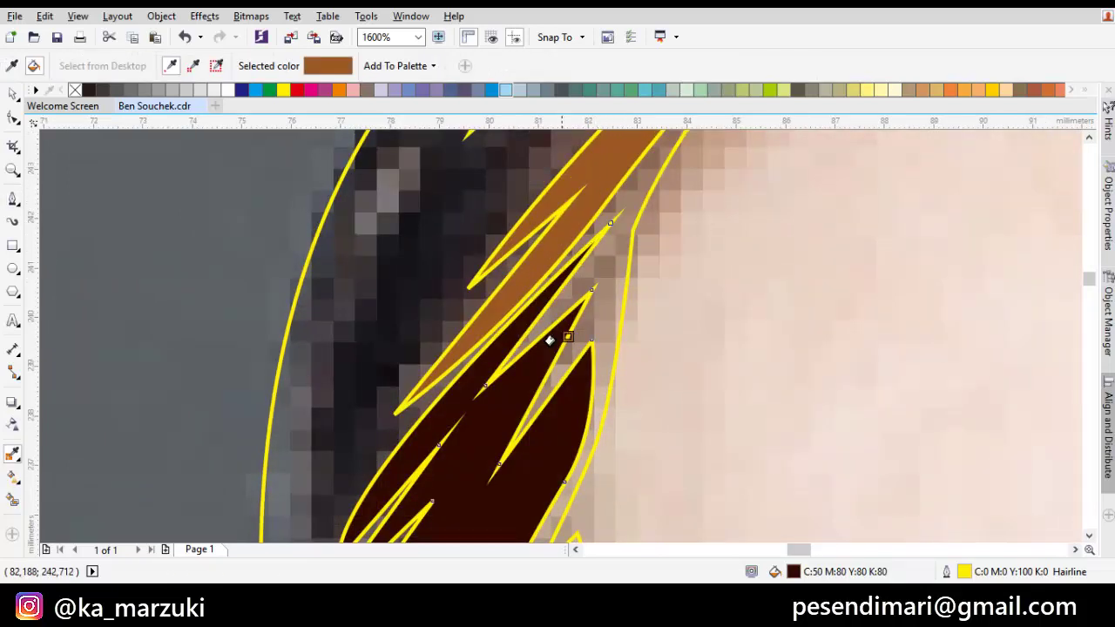
pyautogui.click(507, 439)
pyautogui.moveTo(568, 321); pyautogui.dragTo(607, 263)
pyautogui.hotkey('ctrl', 'z')
pyautogui.click(599, 272)
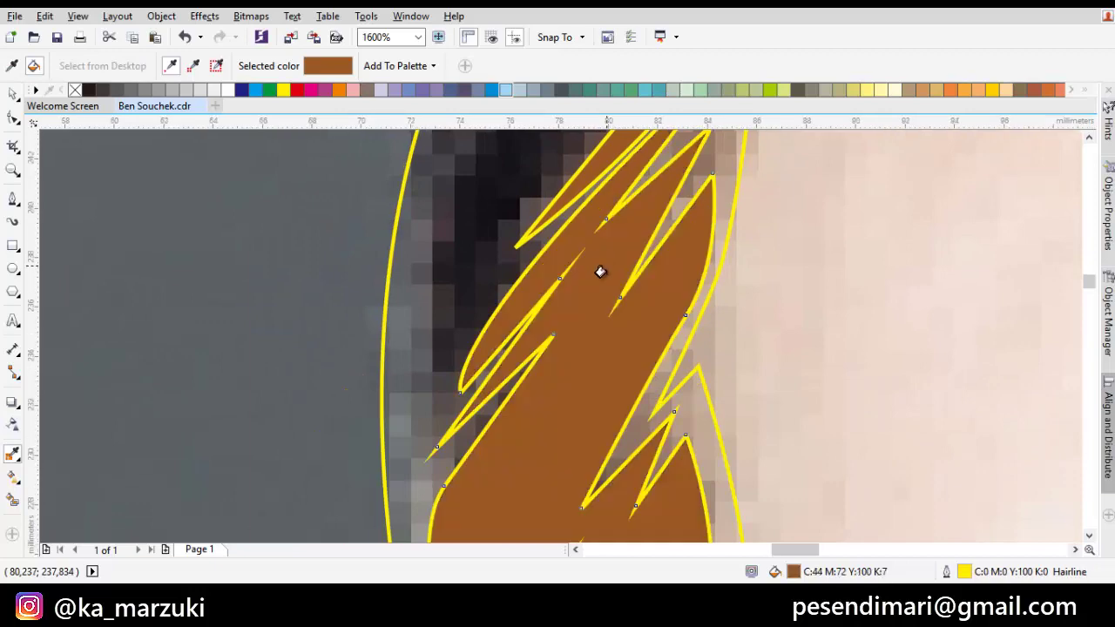
# - Delete two surplus nodes from the temple highlight, one on its lower inner edge and one on its outer edge
pyautogui.press('space')
pyautogui.scroll(-2, 610, 268)
pyautogui.scroll(1, 658, 293)
pyautogui.press('F10')
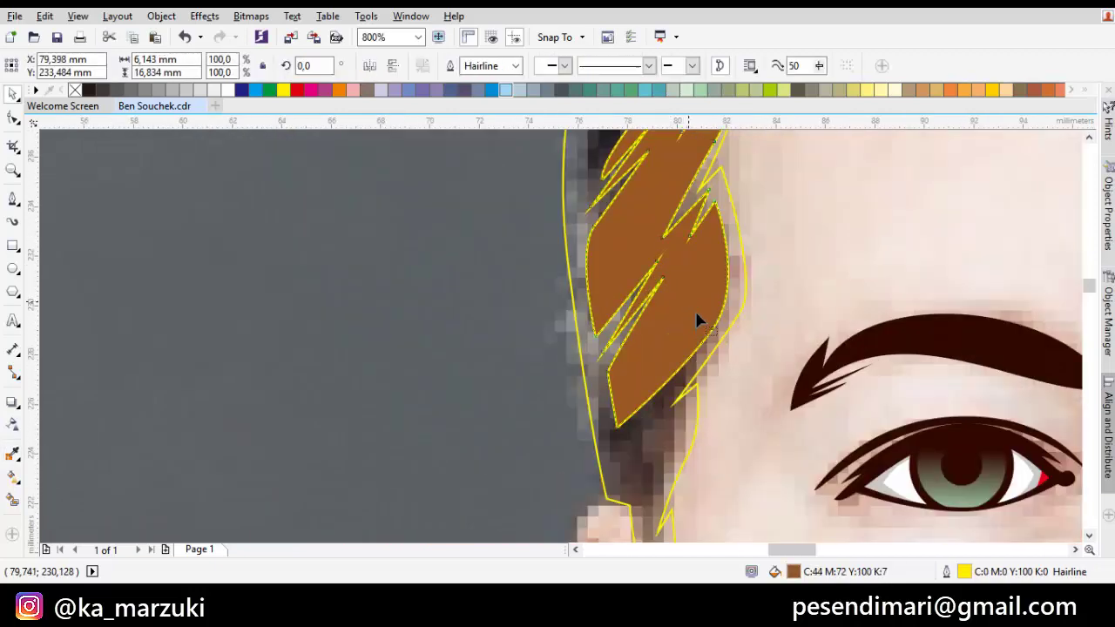
pyautogui.click(697, 316)
pyautogui.click(713, 338)
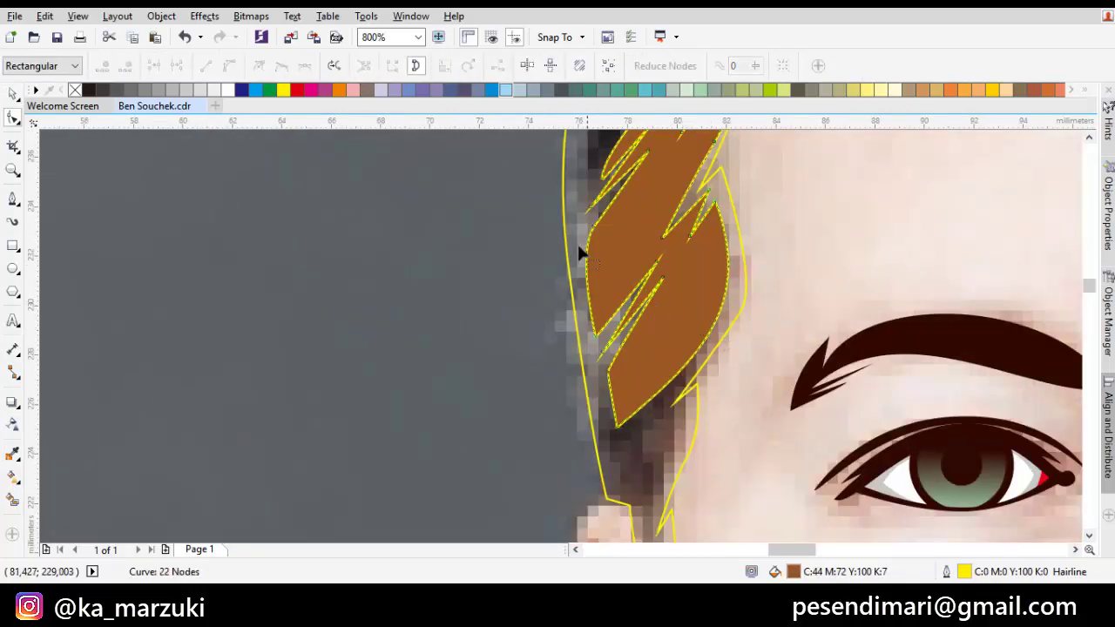
pyautogui.doubleClick(593, 227)
pyautogui.scroll(-1, 603, 244)
pyautogui.press('space')
pyautogui.click(672, 308)
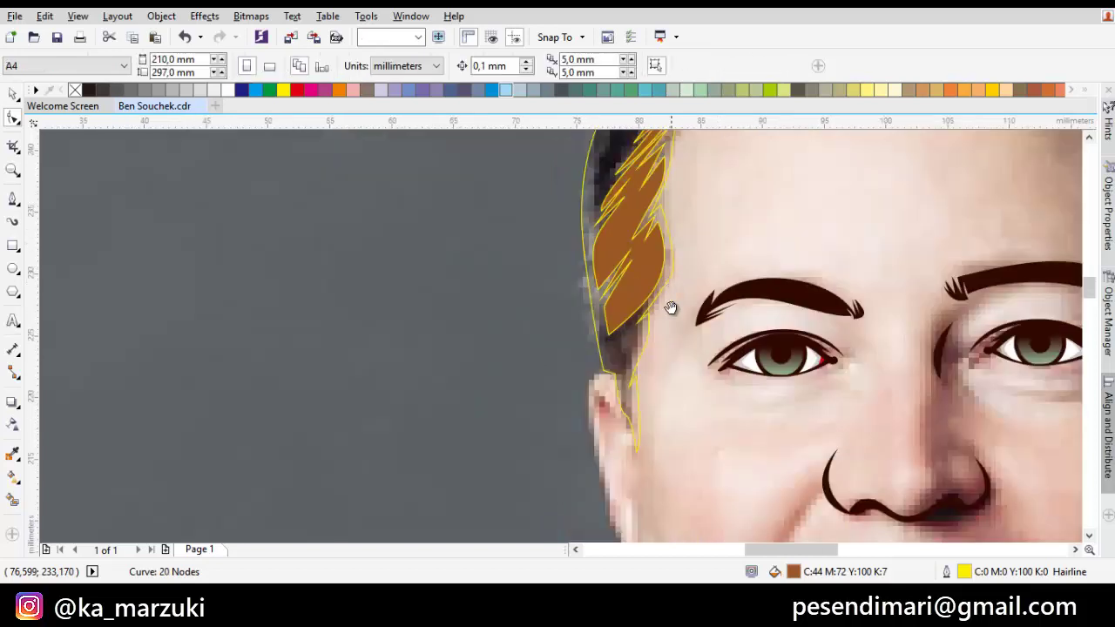
# - Fill the hair's base shape with the dark brown C50 M80 Y80 K80 sampled from the eyebrow
pyautogui.moveTo(672, 308); pyautogui.dragTo(671, 370)
pyautogui.press('i')
pyautogui.click(778, 352)
pyautogui.click(591, 224)
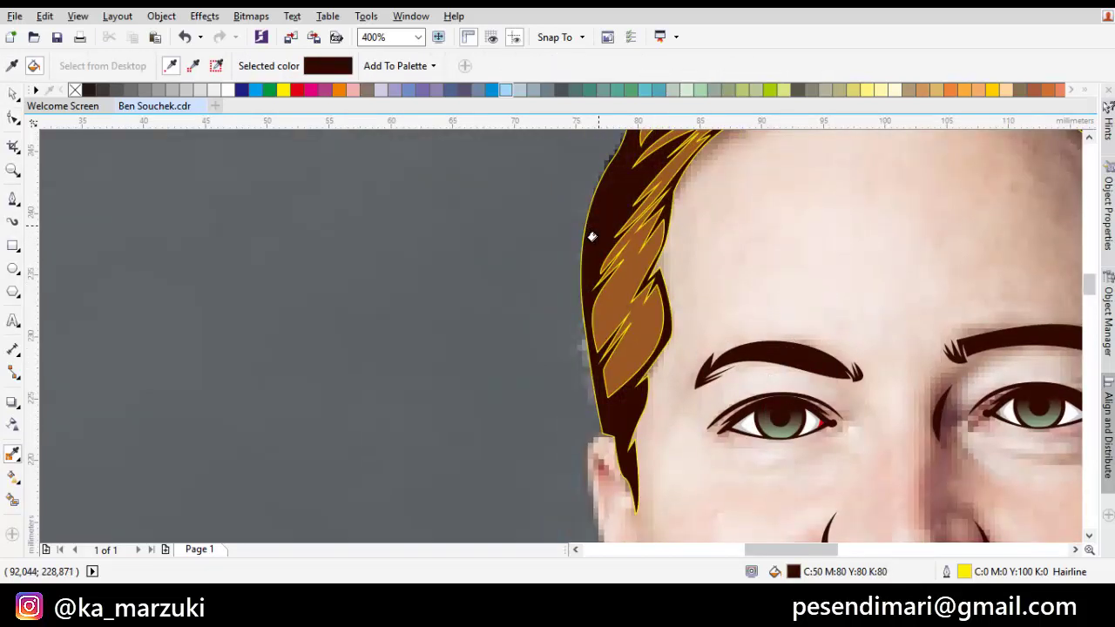
pyautogui.scroll(-1, 591, 228)
# - Remove the outlines from all objects in the drawing, keeping the photo in its original position
pyautogui.press('space')
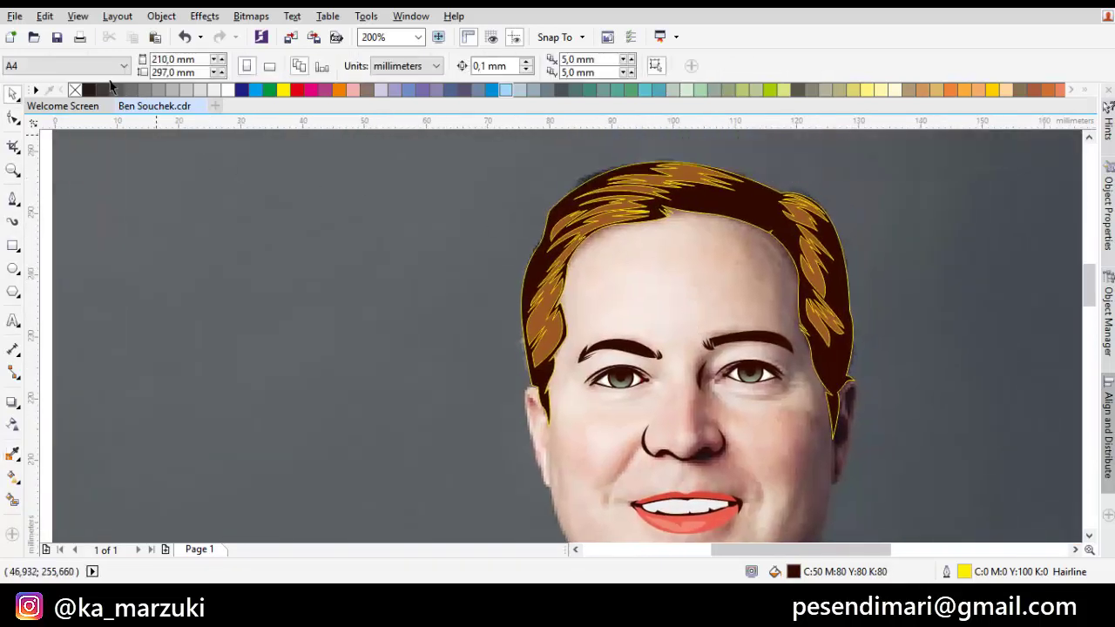
pyautogui.hotkey('ctrl', 'a')
pyautogui.rightClick(75, 90)
pyautogui.scroll(-1, 416, 174)
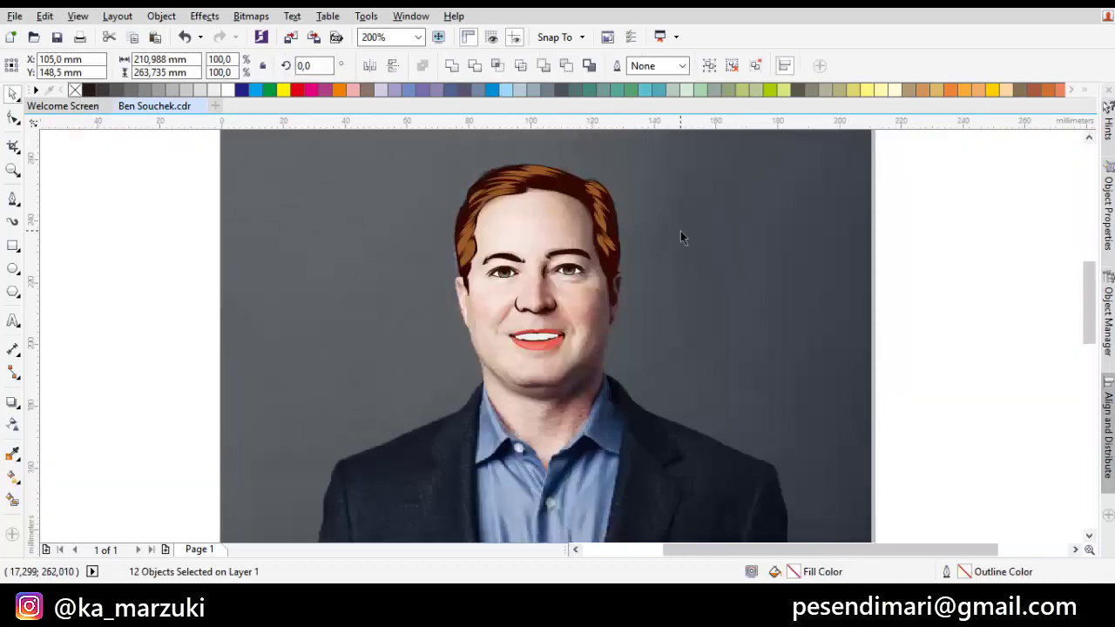
pyautogui.moveTo(681, 229); pyautogui.dragTo(702, 236)
pyautogui.hotkey('ctrl', 'z')
pyautogui.scroll(1, 551, 168)
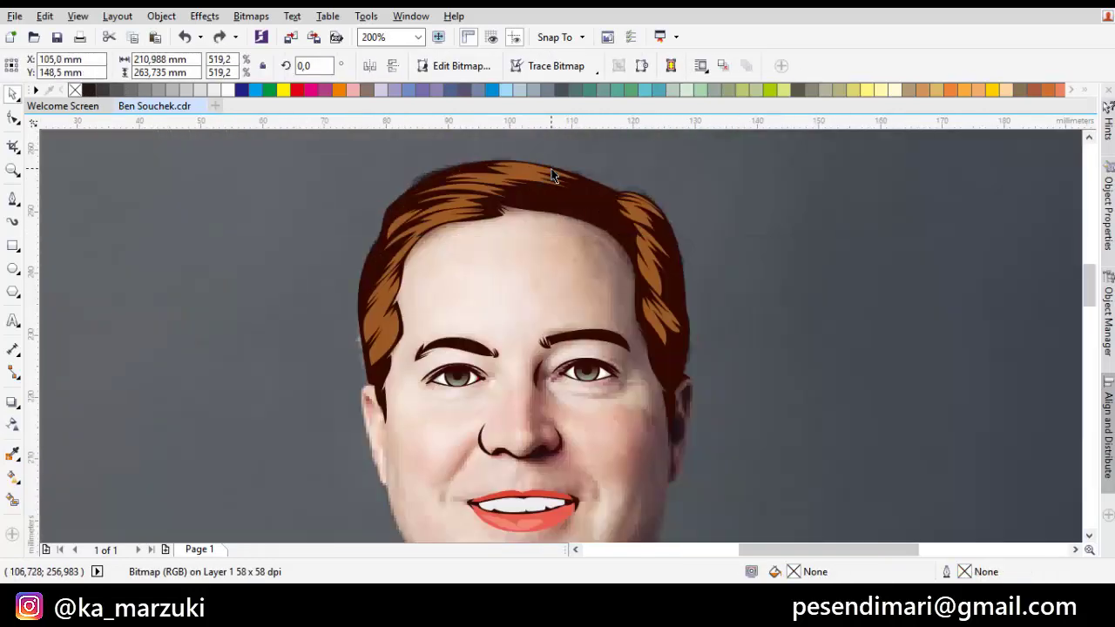
pyautogui.moveTo(550, 170); pyautogui.dragTo(614, 209)
pyautogui.click(612, 216)
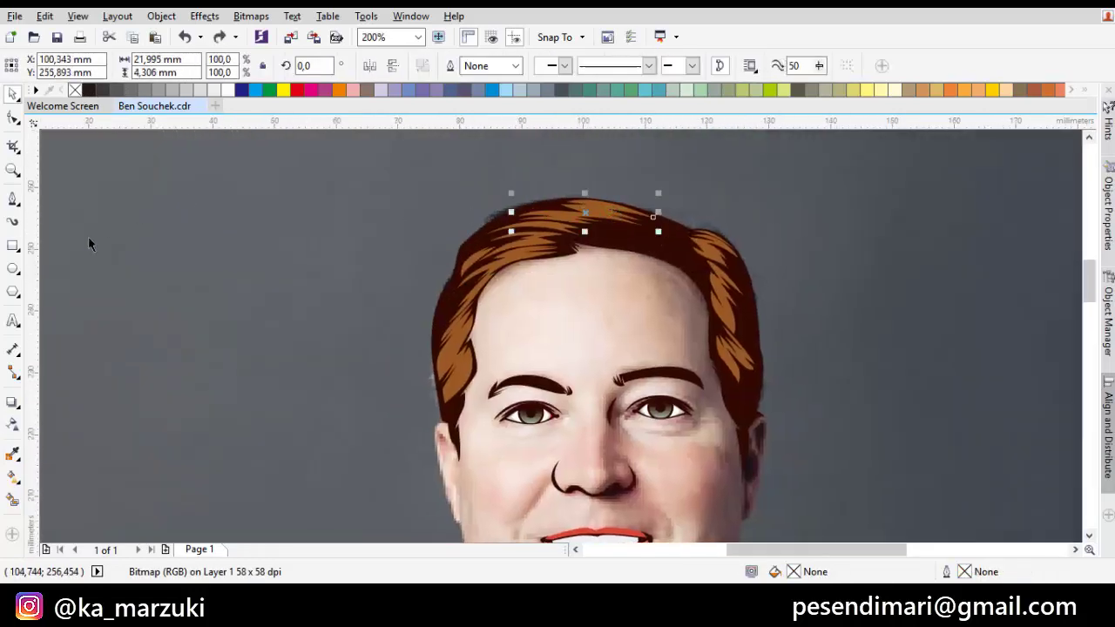
pyautogui.click(14, 478)
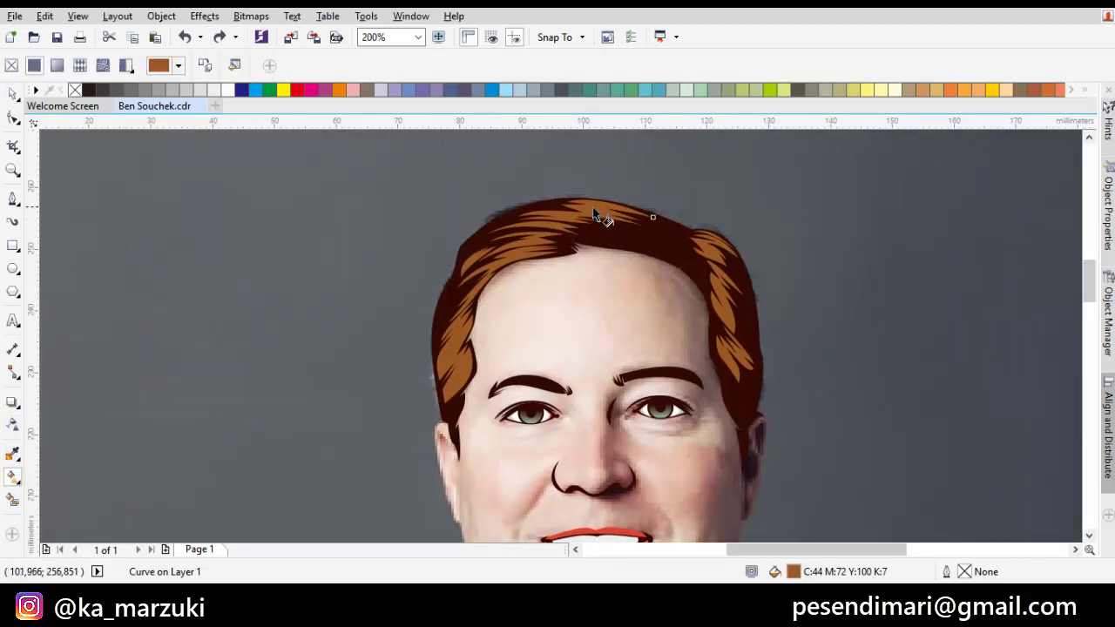
pyautogui.moveTo(592, 206); pyautogui.dragTo(647, 232)
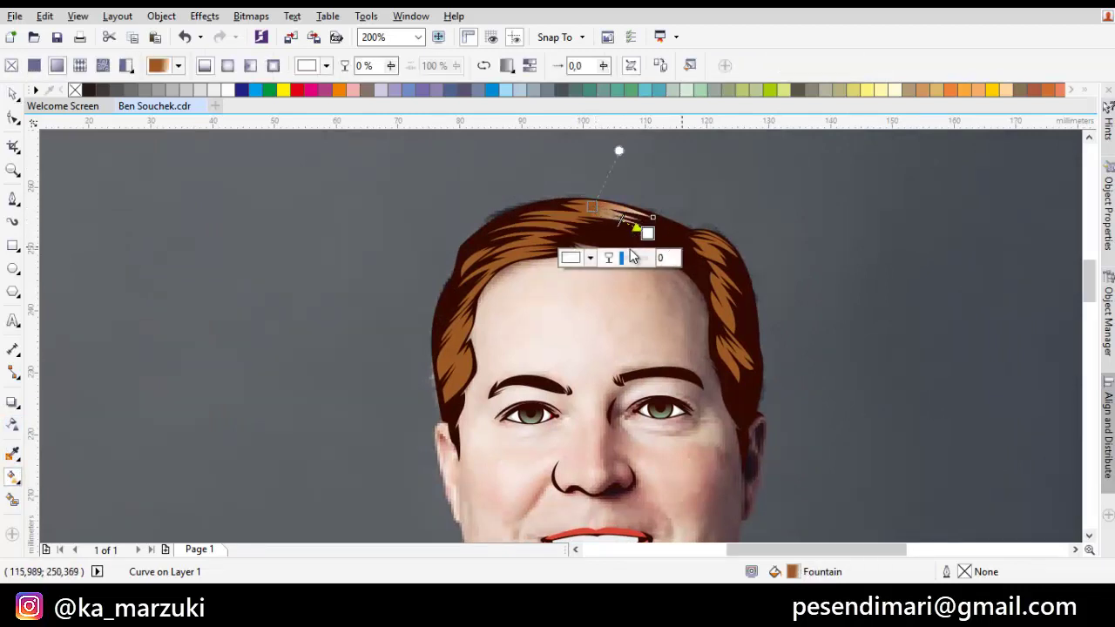
pyautogui.click(734, 207)
pyautogui.hotkey('ctrl', 'z')
pyautogui.press('space')
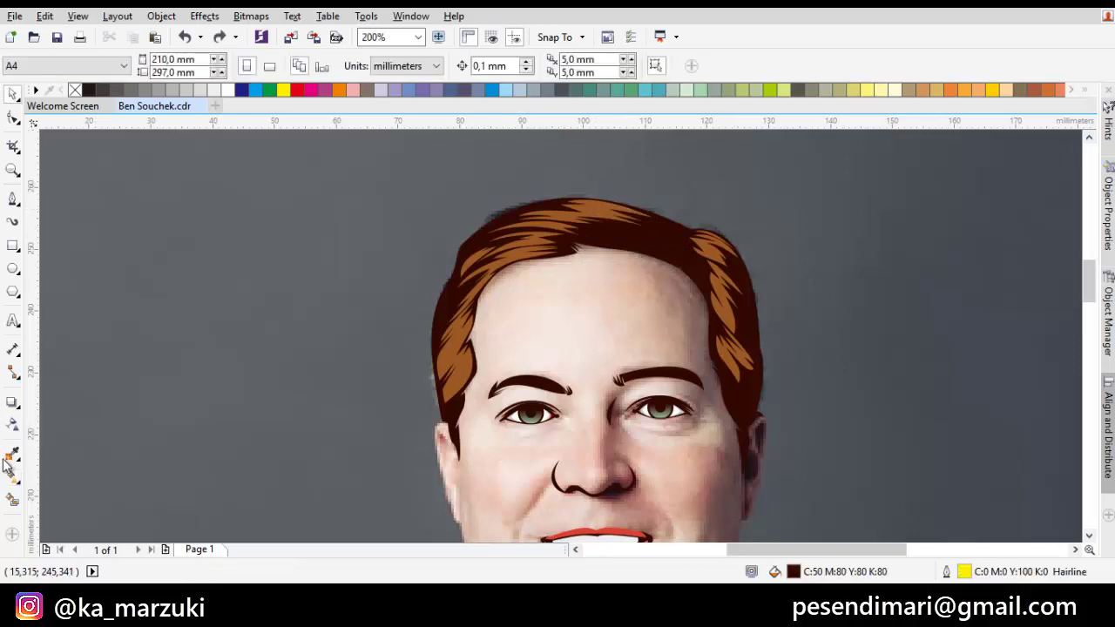
# - Fade the top hair highlight and the highlight just below it with linear transparencies running toward their right-hand tips
pyautogui.click(11, 425)
pyautogui.scroll(1, 569, 309)
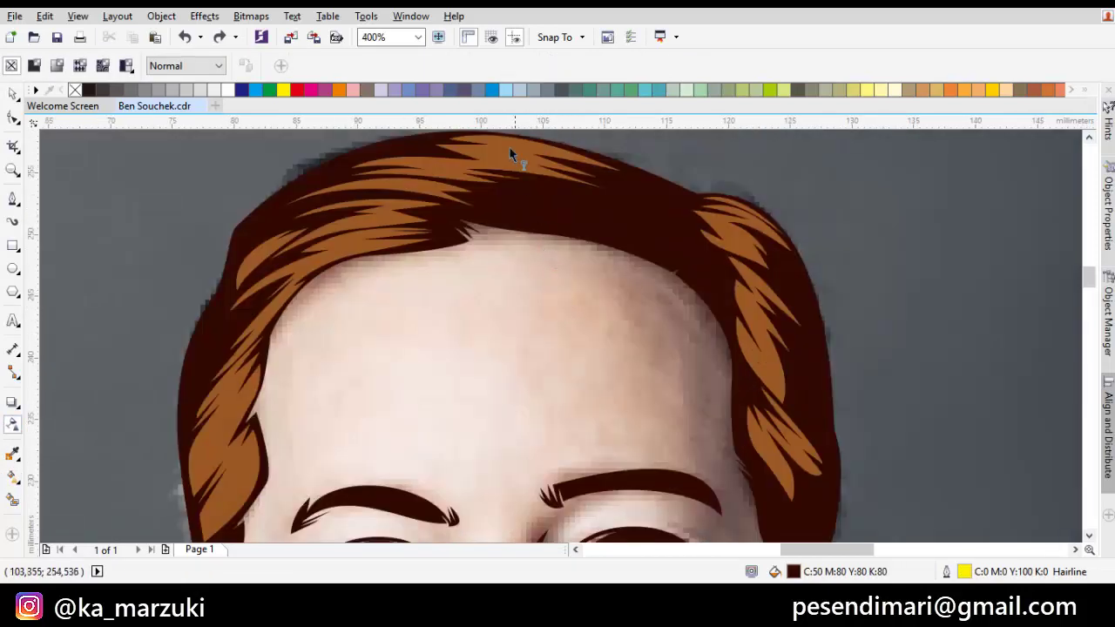
pyautogui.click(510, 150)
pyautogui.moveTo(506, 150); pyautogui.dragTo(644, 189)
pyautogui.moveTo(534, 165); pyautogui.dragTo(550, 205)
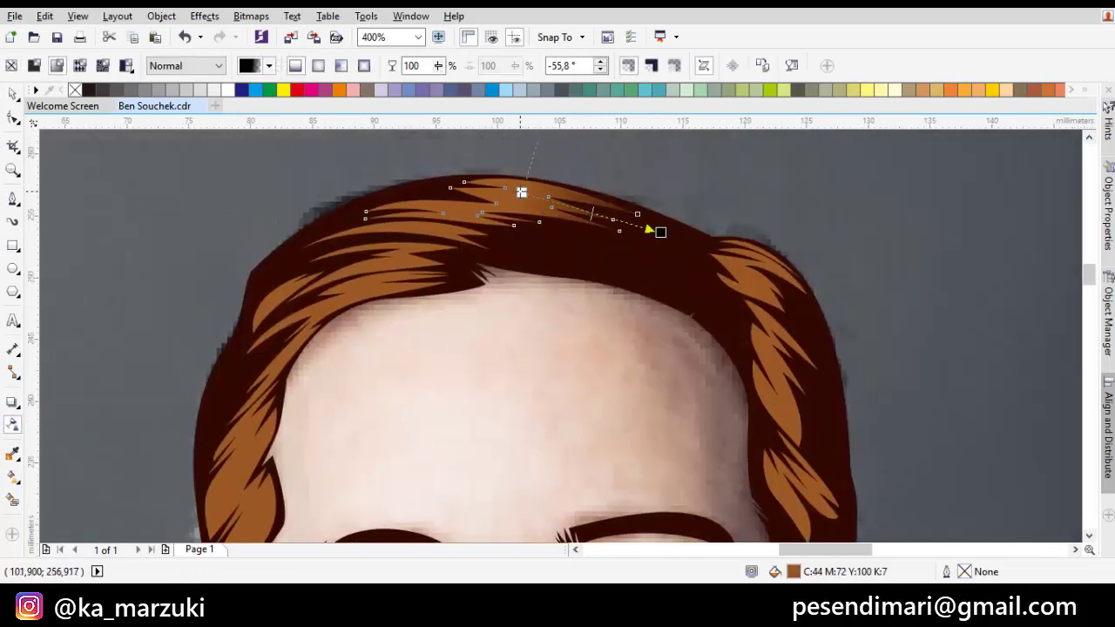
pyautogui.click(443, 231)
pyautogui.moveTo(383, 215); pyautogui.dragTo(517, 242)
pyautogui.moveTo(383, 214); pyautogui.dragTo(602, 141)
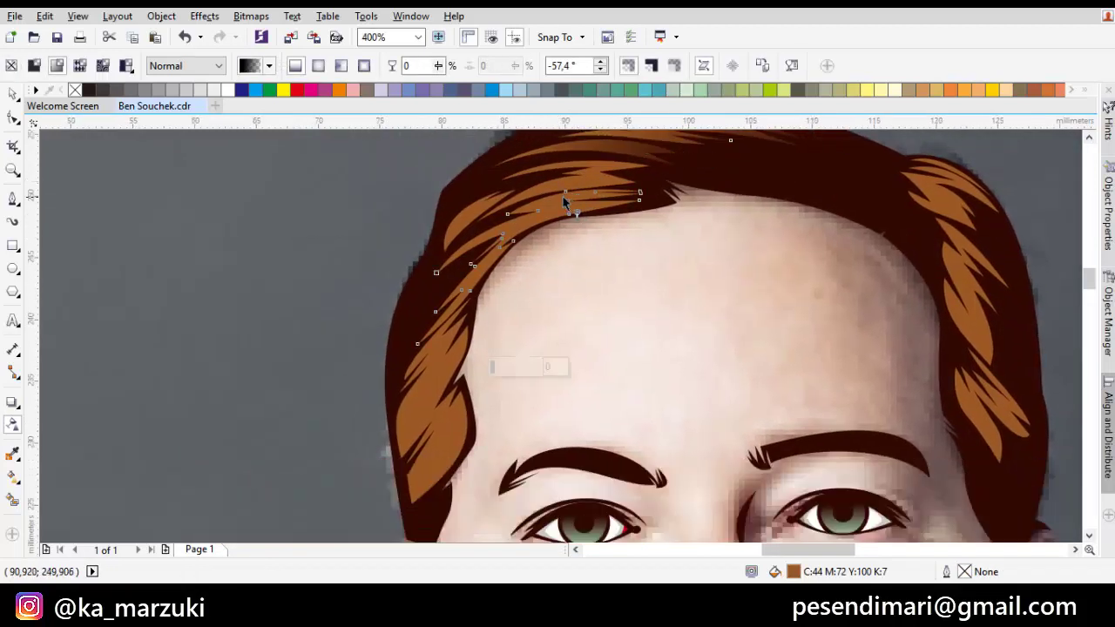
# - Fade the long hairline highlight and the short highlight above it with linear transparencies toward their right-hand tips
pyautogui.click(562, 231)
pyautogui.moveTo(675, 233); pyautogui.dragTo(674, 230)
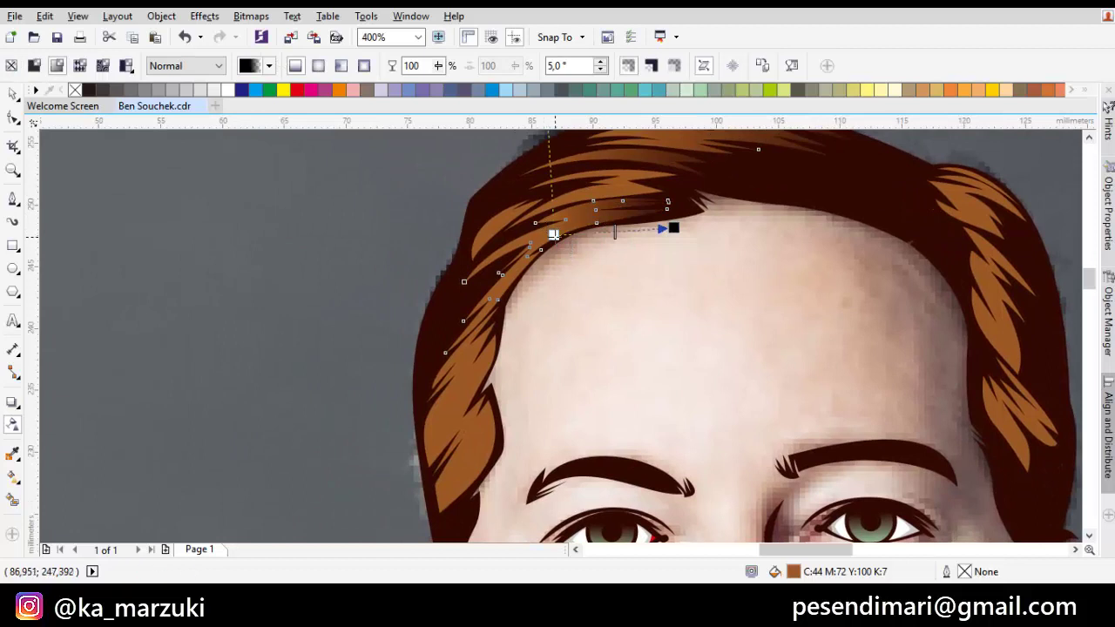
pyautogui.click(607, 184)
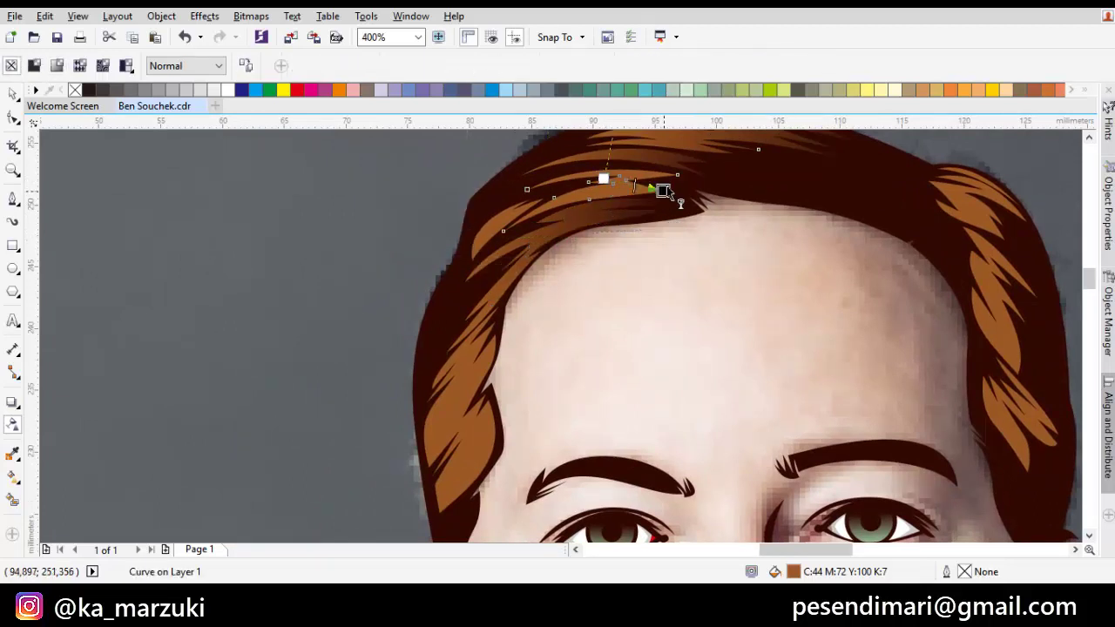
pyautogui.moveTo(665, 188); pyautogui.dragTo(662, 190)
# - Add a linear transparency to the outer highlight at the hair's upper left corner and redirect it to fade rightward
pyautogui.moveTo(524, 180); pyautogui.dragTo(452, 257)
pyautogui.click(505, 228)
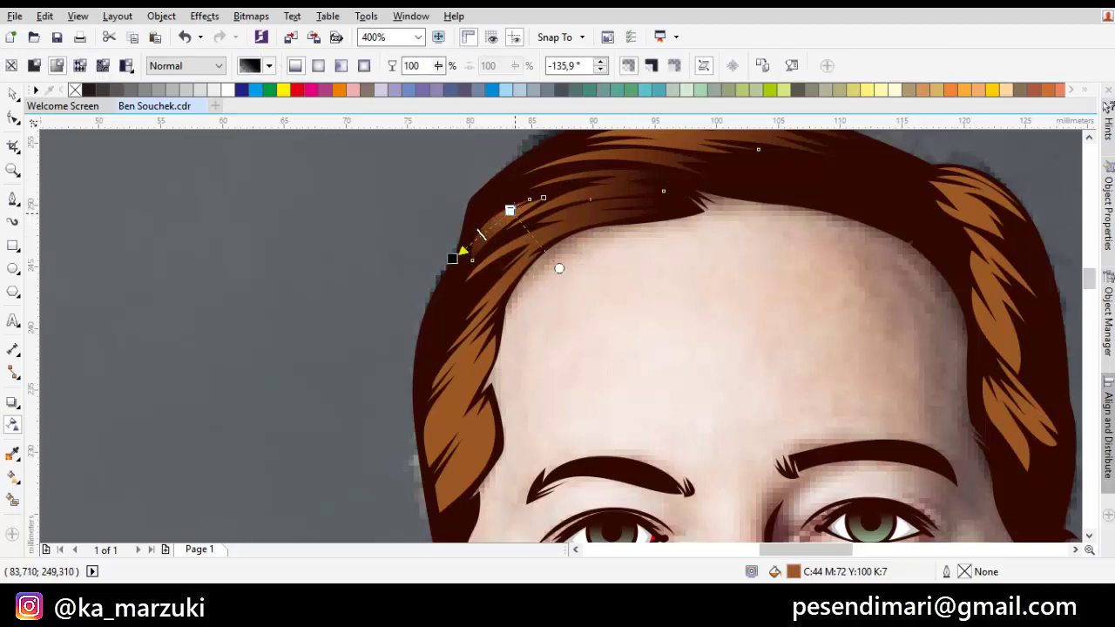
pyautogui.moveTo(511, 211); pyautogui.dragTo(470, 199)
pyautogui.moveTo(452, 259); pyautogui.dragTo(604, 184)
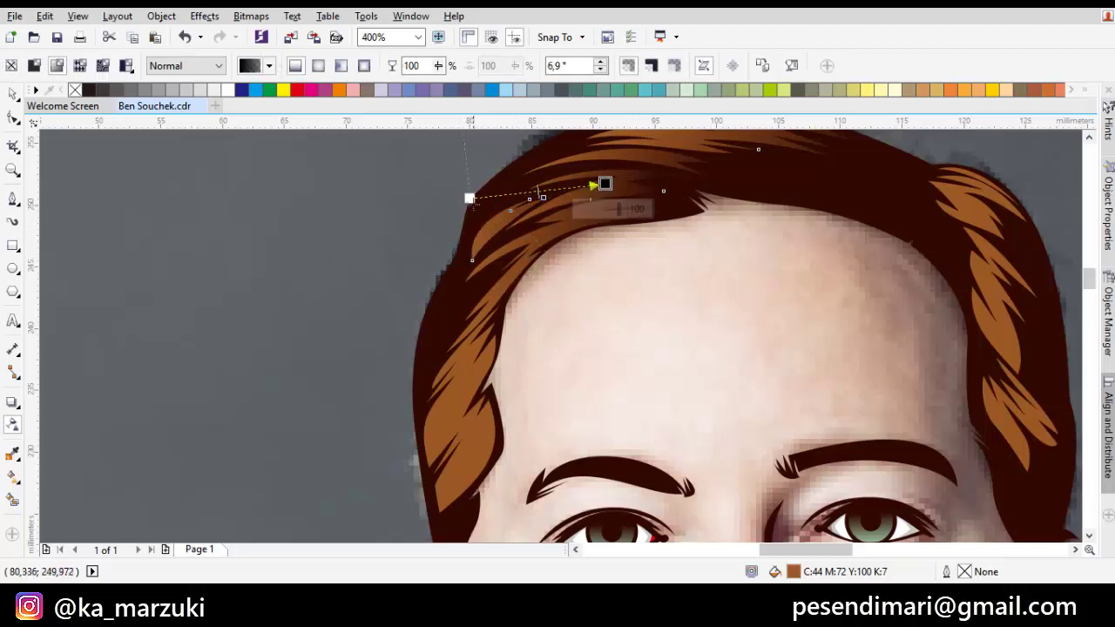
pyautogui.moveTo(472, 200); pyautogui.dragTo(413, 234)
pyautogui.moveTo(608, 184); pyautogui.dragTo(584, 187)
# - Move the transparency starts of the short middle highlight and the top highlight farther left to lengthen their fades
pyautogui.click(655, 192)
pyautogui.moveTo(634, 193); pyautogui.dragTo(568, 281)
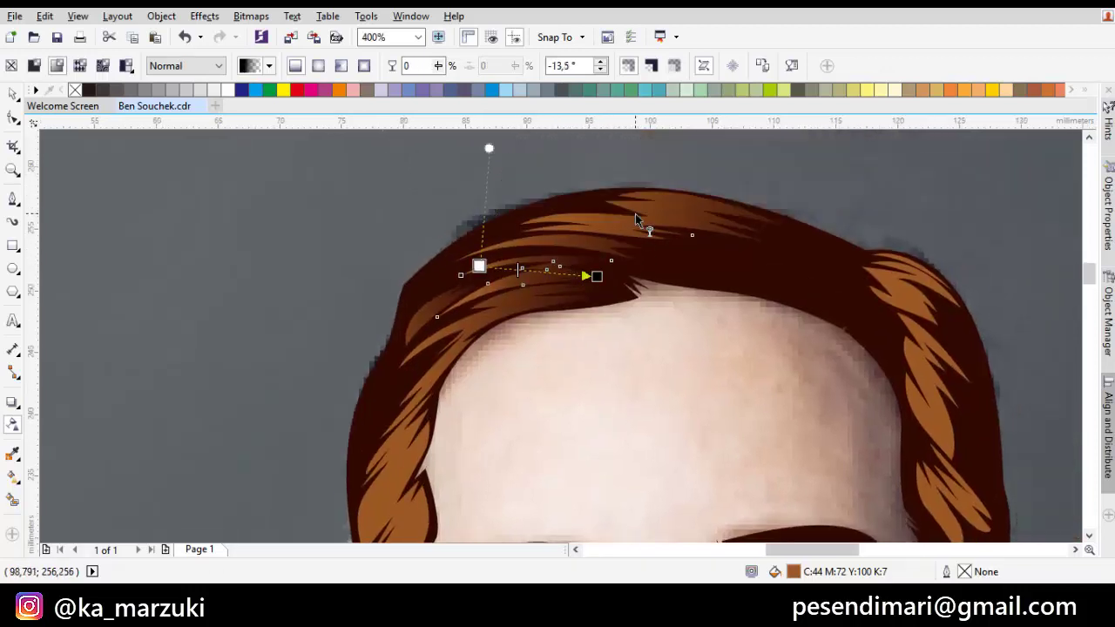
pyautogui.click(633, 220)
pyautogui.moveTo(692, 216); pyautogui.dragTo(651, 208)
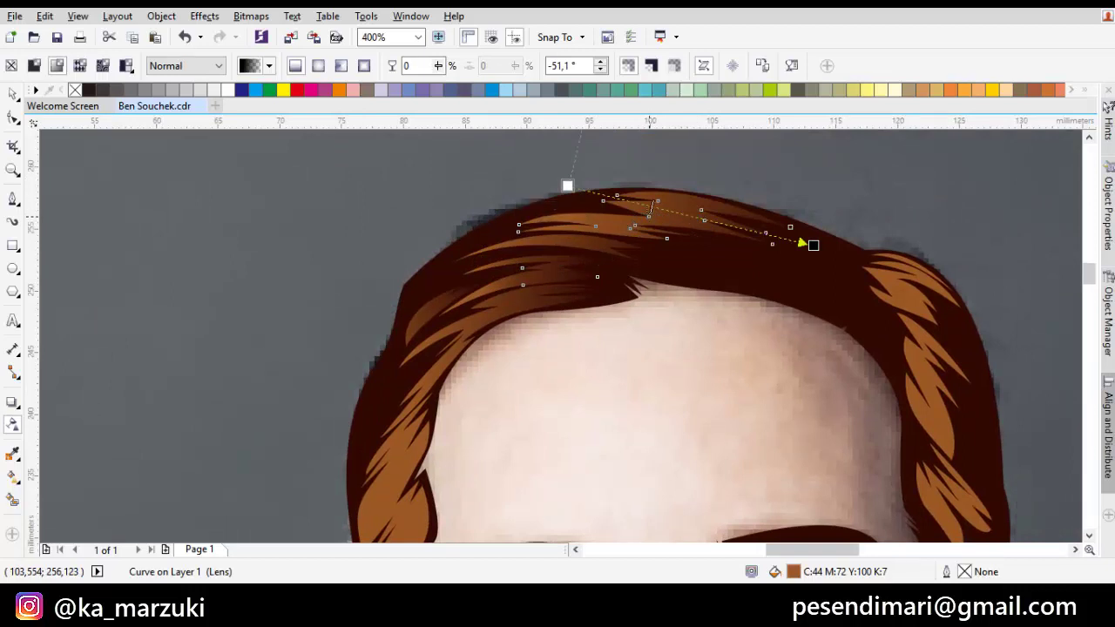
pyautogui.moveTo(592, 301); pyautogui.dragTo(694, 247)
pyautogui.press('space')
pyautogui.press('Escape')
# - Fade the left temple highlight with a linear transparency from beside its inner edge toward the outer side of the hair
pyautogui.scroll(-1, 664, 276)
pyautogui.moveTo(640, 307); pyautogui.dragTo(695, 251)
pyautogui.scroll(1, 649, 260)
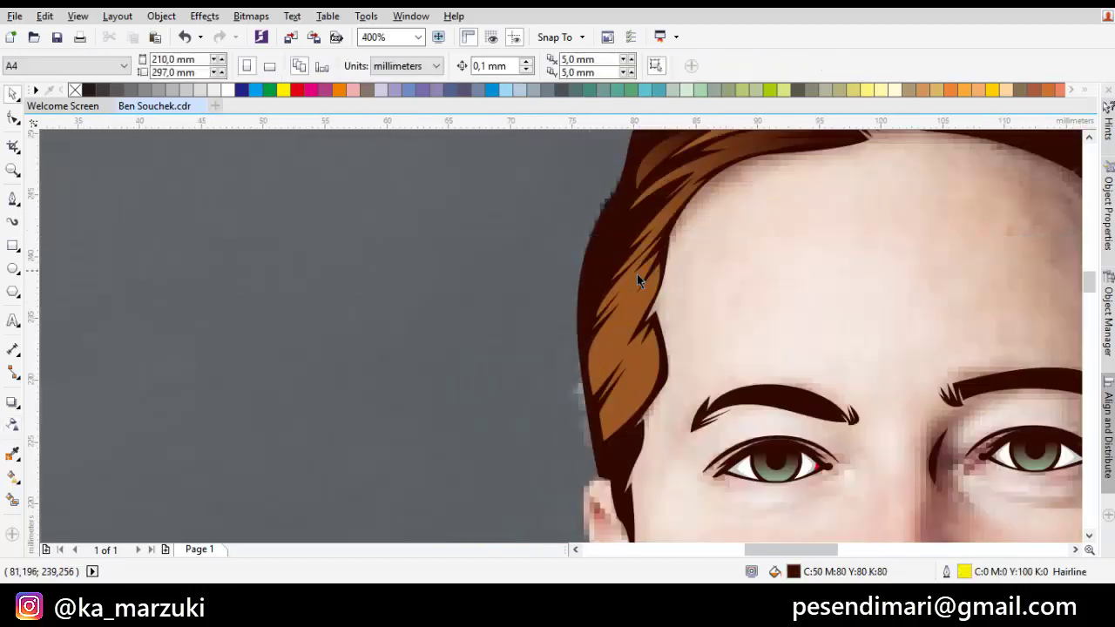
pyautogui.click(628, 324)
pyautogui.press('space')
pyautogui.moveTo(638, 288); pyautogui.dragTo(589, 331)
pyautogui.moveTo(639, 288); pyautogui.dragTo(701, 263)
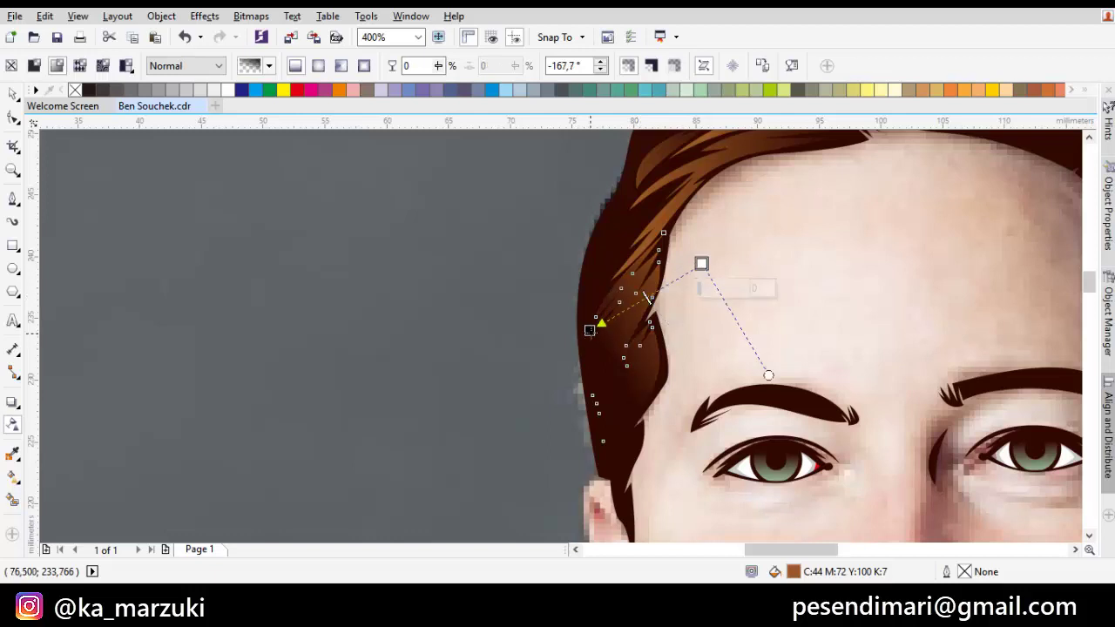
pyautogui.moveTo(590, 330); pyautogui.dragTo(560, 291)
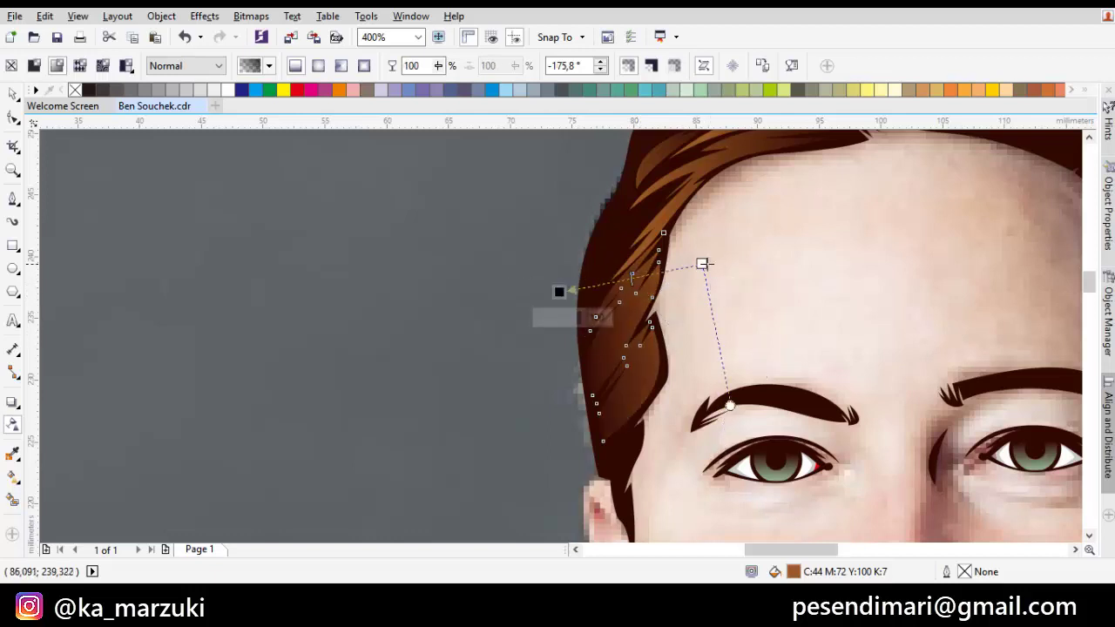
pyautogui.moveTo(704, 264); pyautogui.dragTo(671, 268)
pyautogui.press('space')
pyautogui.click(728, 214)
# - Move the start of the long hairline highlight's transparency lower beside the temple to lengthen its fade
pyautogui.scroll(-1, 727, 214)
pyautogui.moveTo(727, 215); pyautogui.dragTo(613, 221)
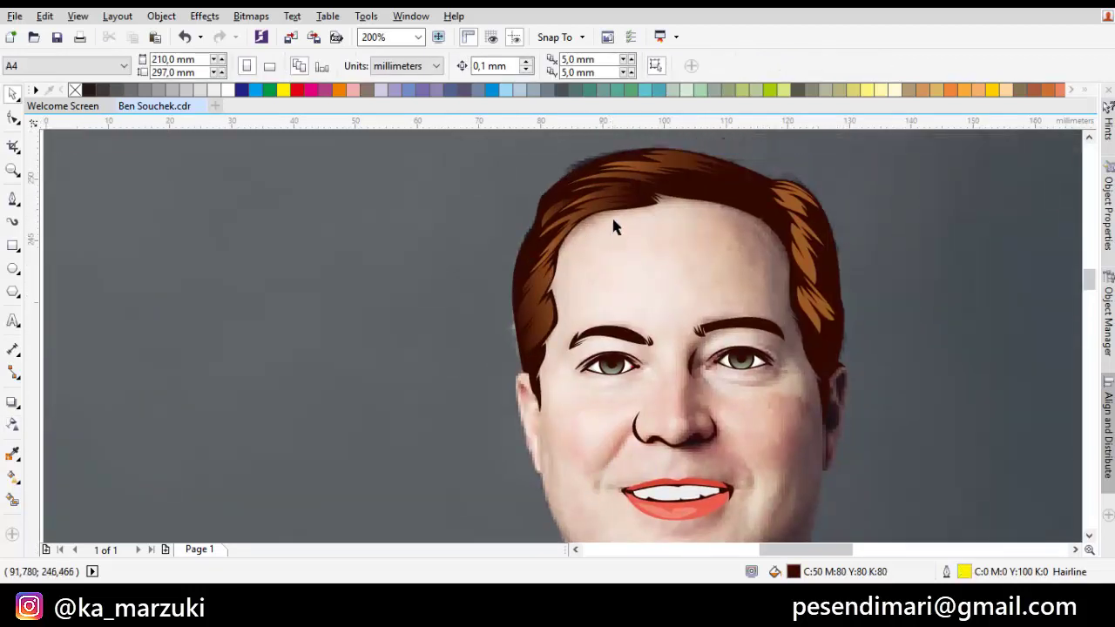
pyautogui.scroll(1, 613, 221)
pyautogui.click(584, 189)
pyautogui.press('space')
pyautogui.moveTo(469, 215); pyautogui.dragTo(466, 252)
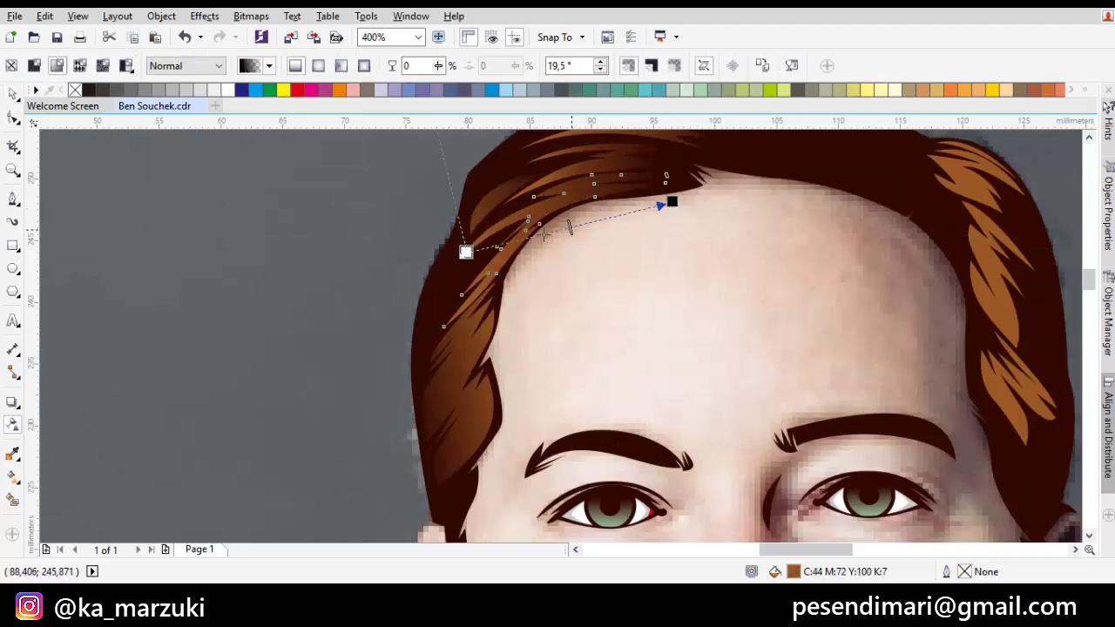
pyautogui.press('space')
pyautogui.press('Escape')
# - Fade the uppermost highlight on the right side of the hair with a linear transparency toward its outer edge
pyautogui.scroll(-2, 622, 236)
pyautogui.scroll(2, 702, 258)
pyautogui.moveTo(793, 221); pyautogui.dragTo(816, 236)
pyautogui.hotkey('ctrl', 'z')
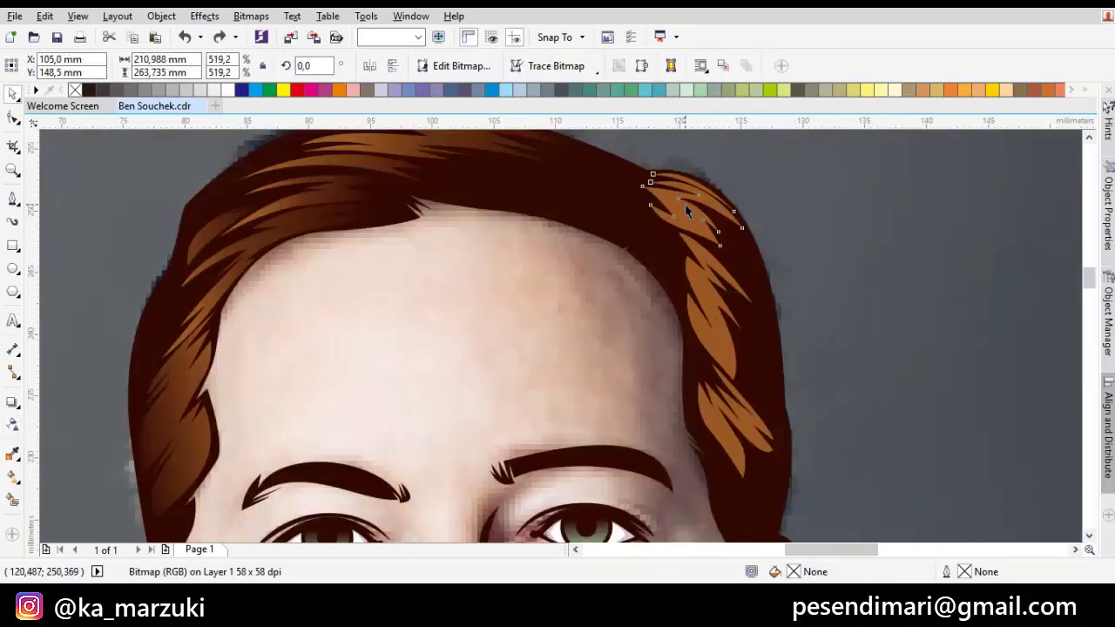
pyautogui.press('space')
pyautogui.click(695, 208)
pyautogui.moveTo(686, 201); pyautogui.dragTo(606, 172)
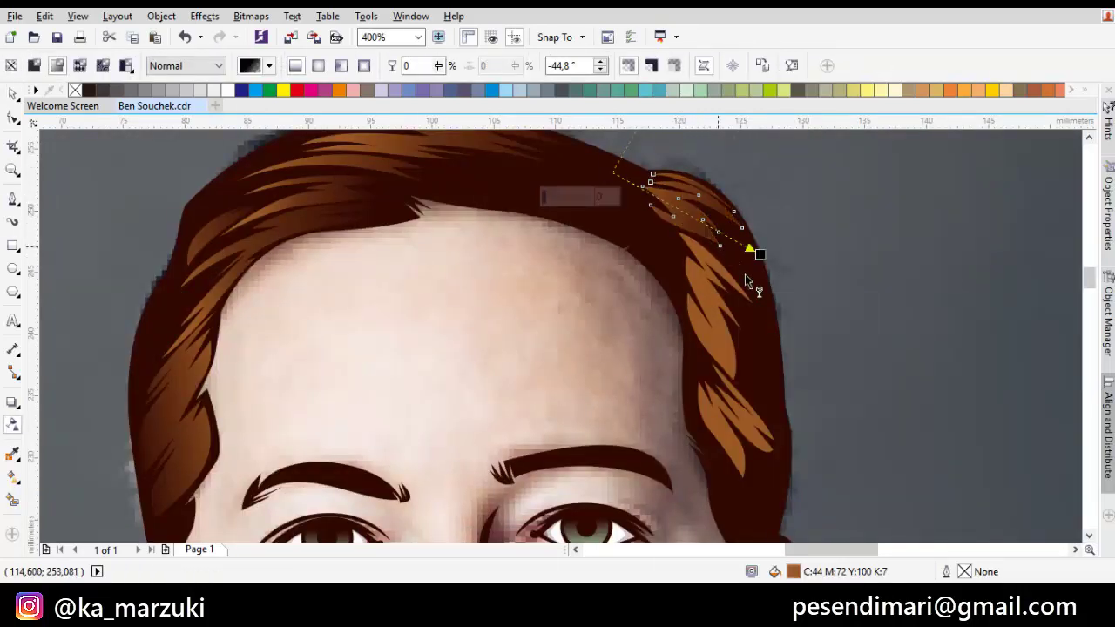
# - Fade the middle highlight on the right side of the hair outward and move the transparency's start up beyond the shape
pyautogui.press('space')
pyautogui.click(721, 301)
pyautogui.press('space')
pyautogui.moveTo(687, 286); pyautogui.dragTo(774, 345)
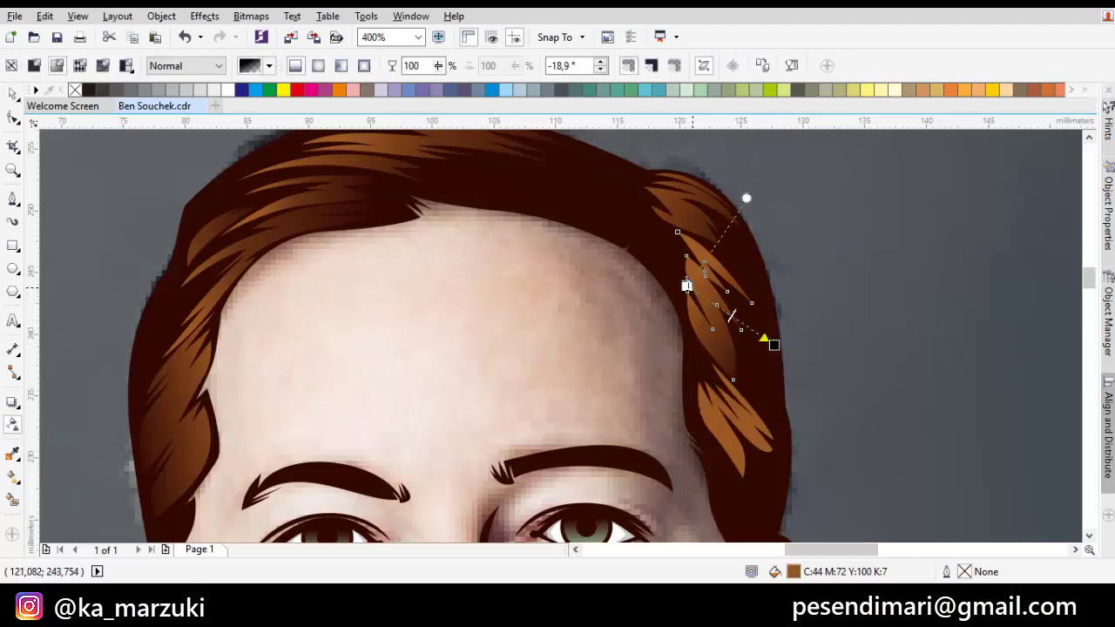
pyautogui.moveTo(687, 286); pyautogui.dragTo(647, 228)
# - Fade the lowest highlight on the right side of the hair with a linear transparency toward its lower outer edge
pyautogui.click(737, 417)
pyautogui.press('space')
pyautogui.click(741, 419)
pyautogui.press('space')
pyautogui.moveTo(713, 406); pyautogui.dragTo(772, 440)
pyautogui.click(710, 406)
pyautogui.scroll(-2, 776, 363)
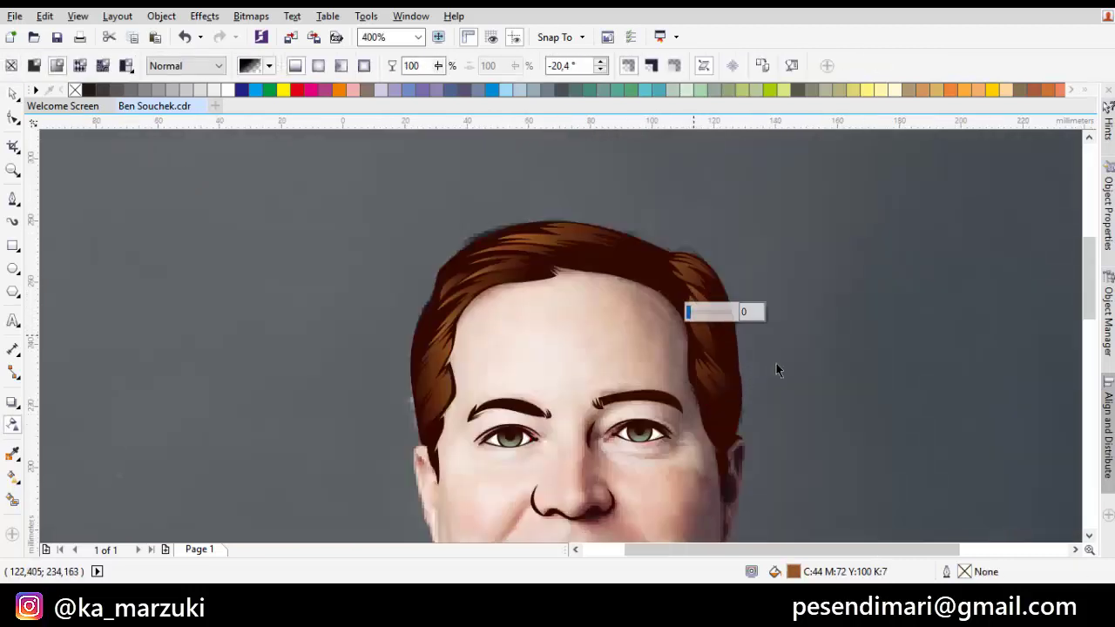
pyautogui.press('space')
pyautogui.click(774, 361)
# - Select all nine hair highlights together and recolour them orange, C0 M60 Y100 K0
pyautogui.scroll(2, 604, 303)
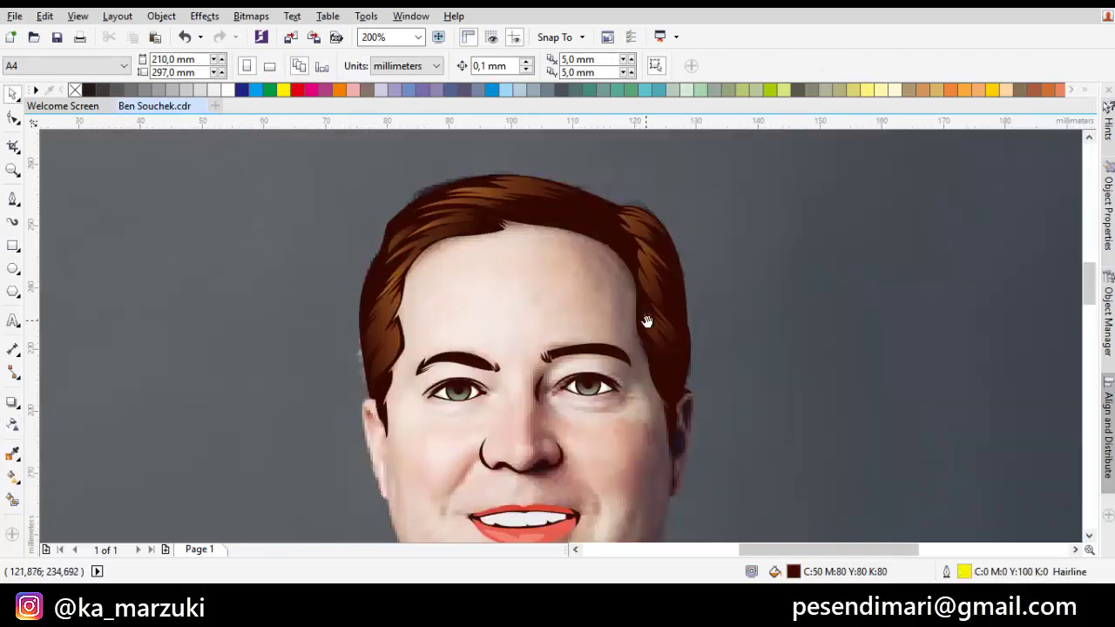
pyautogui.moveTo(647, 320); pyautogui.dragTo(652, 329)
pyautogui.click(575, 363)
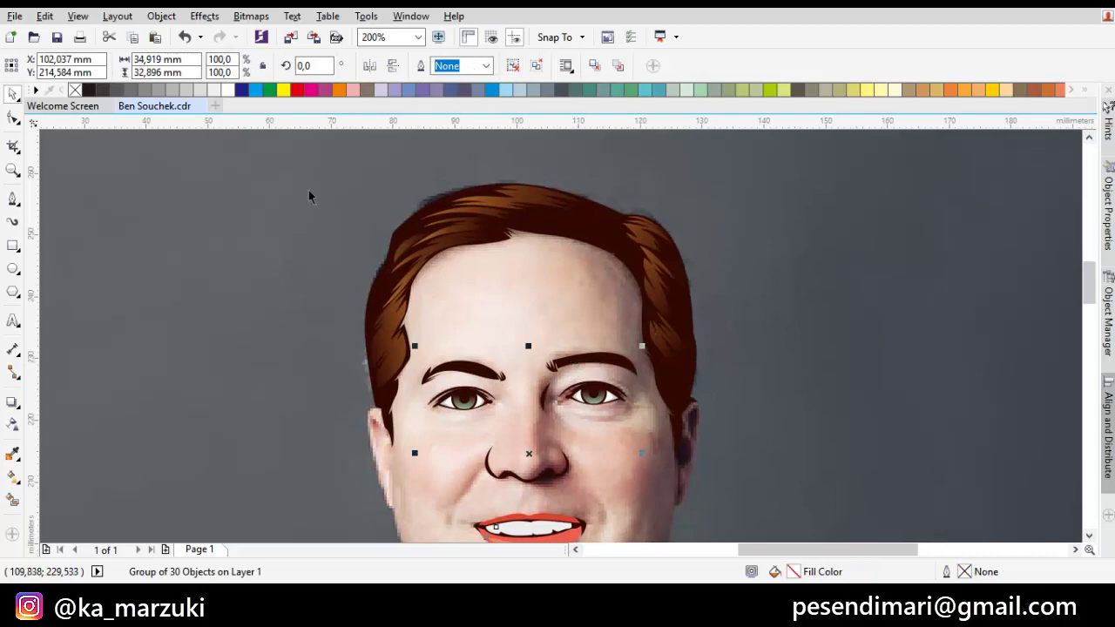
pyautogui.scroll(-2, 300, 201)
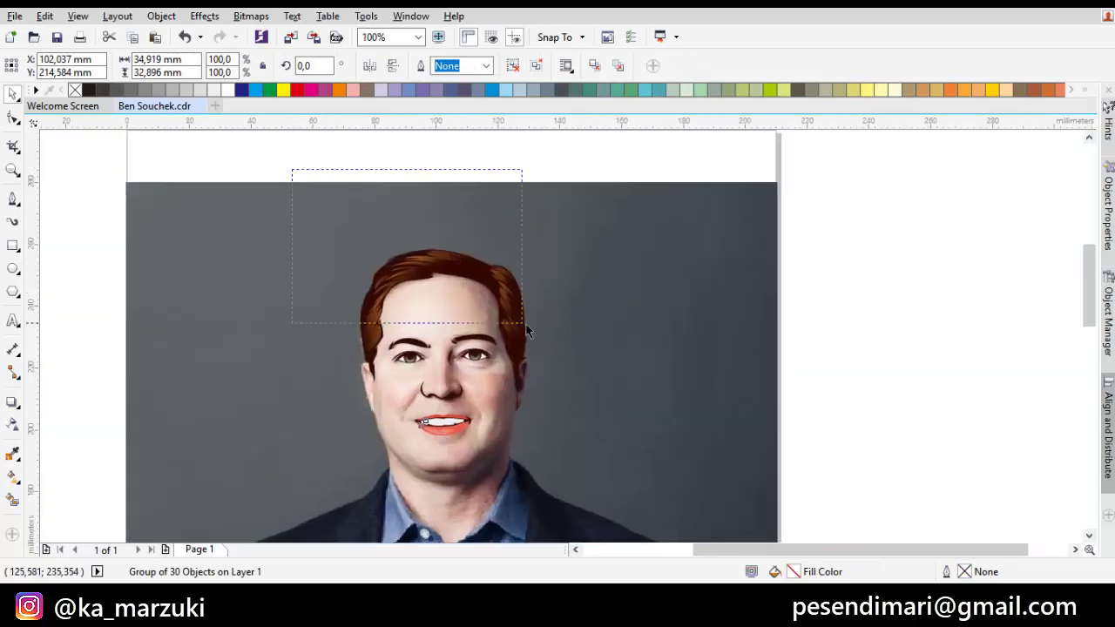
pyautogui.moveTo(573, 355); pyautogui.dragTo(585, 366)
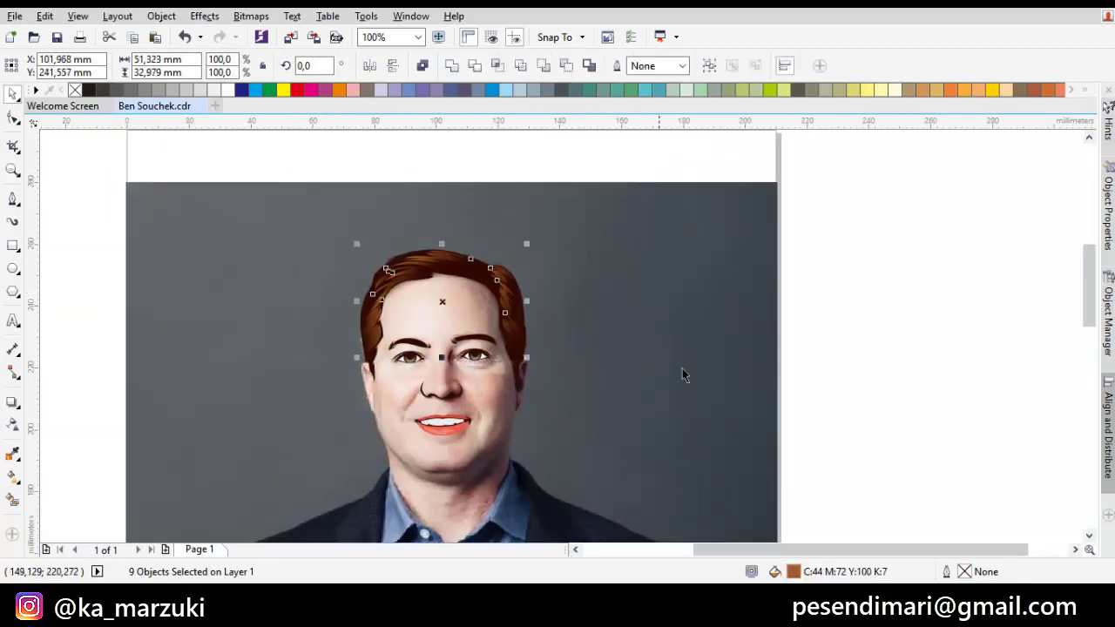
pyautogui.click(990, 91)
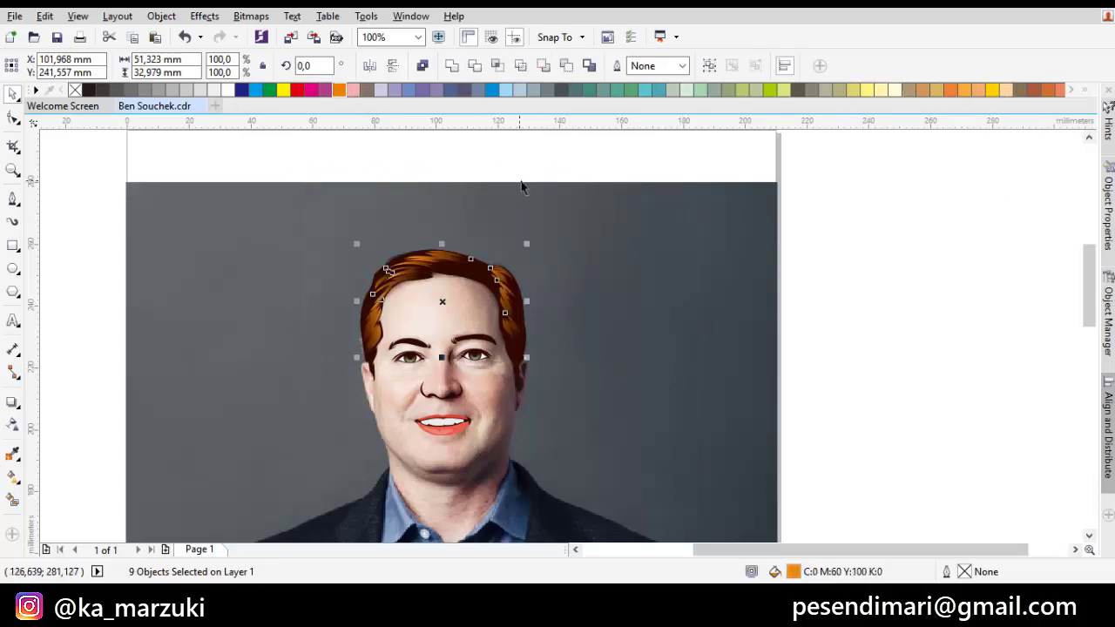
pyautogui.click(544, 164)
pyautogui.moveTo(683, 303); pyautogui.dragTo(865, 271)
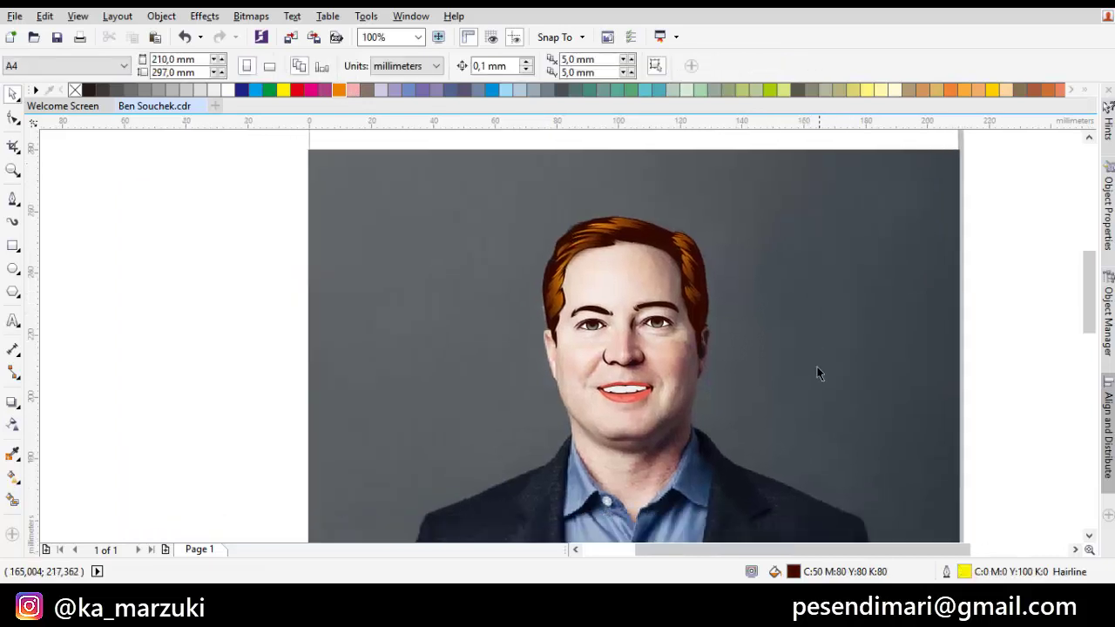
# - Move the transparency starts of the two lower highlights on the left side of the hair outward beyond their shapes
pyautogui.scroll(1, 723, 357)
pyautogui.scroll(1, 437, 269)
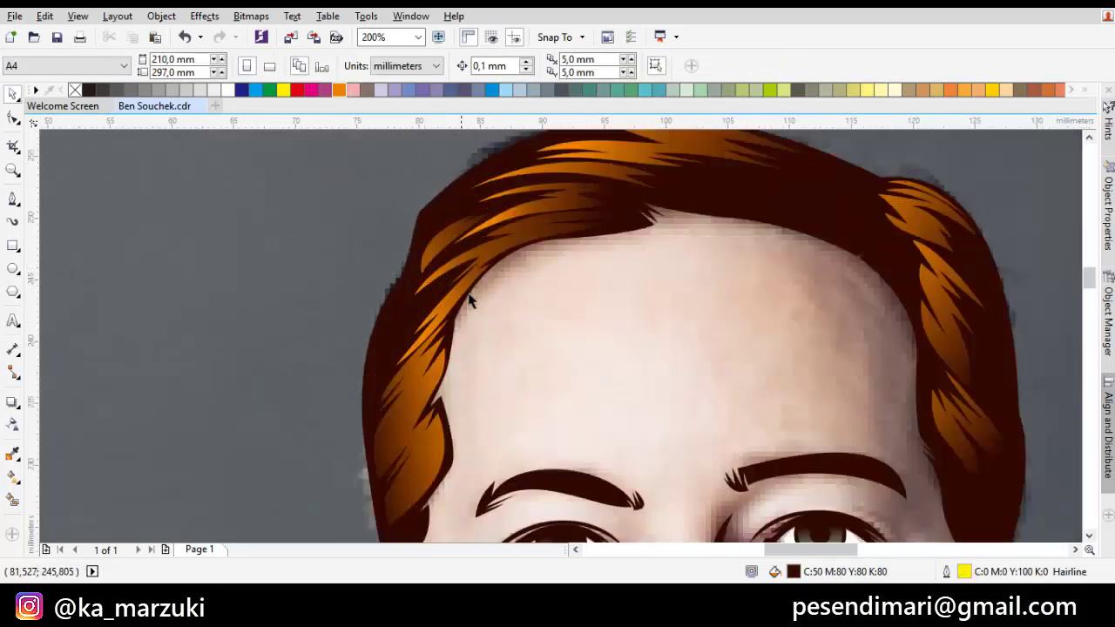
pyautogui.click(504, 248)
pyautogui.press('space')
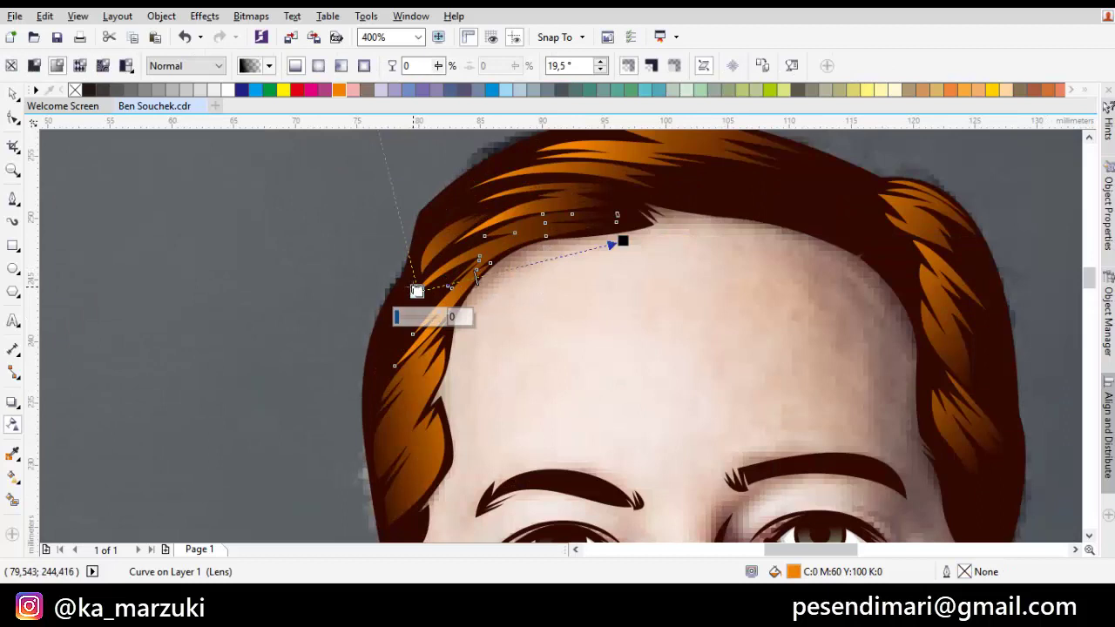
pyautogui.moveTo(415, 290); pyautogui.dragTo(331, 331)
pyautogui.click(419, 392)
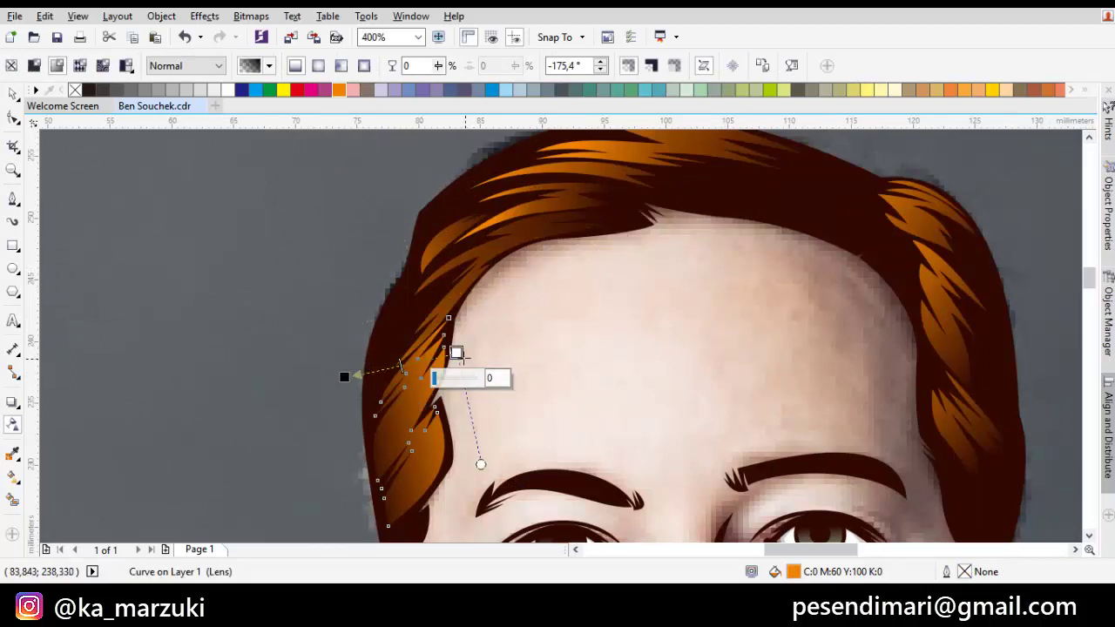
pyautogui.moveTo(455, 352)
pyautogui.mouseDown()
pyautogui.moveTo(557, 369)
pyautogui.moveTo(544, 308)
pyautogui.mouseUp()
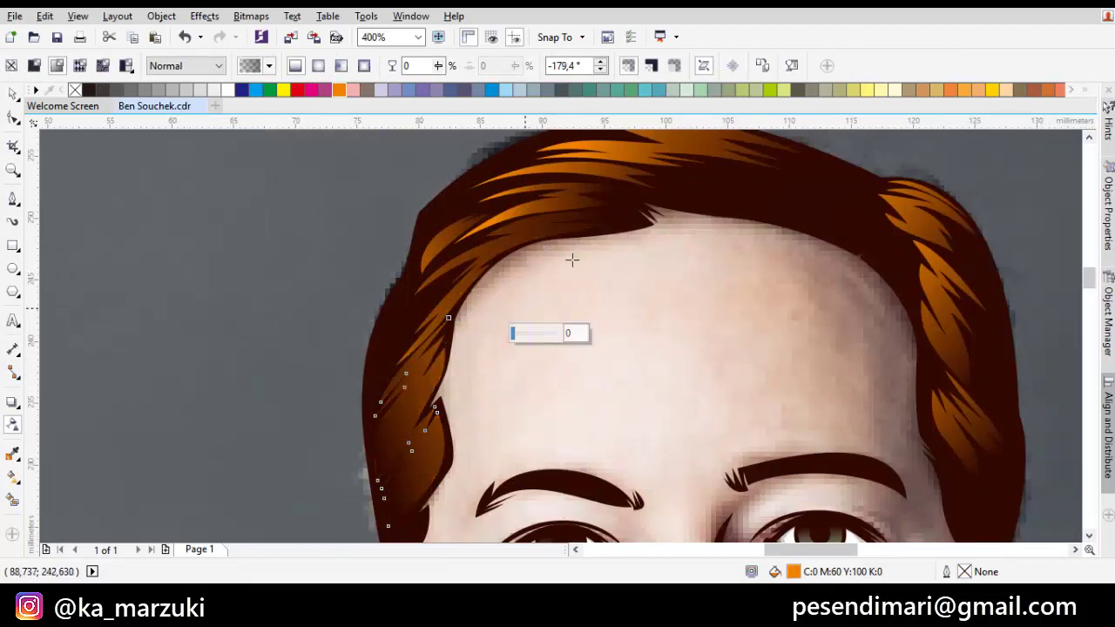
# - Move the transparency starts of the top hair highlight and the one below it outward beyond the hair's upper left edge
pyautogui.click(653, 159)
pyautogui.moveTo(653, 158); pyautogui.dragTo(635, 236)
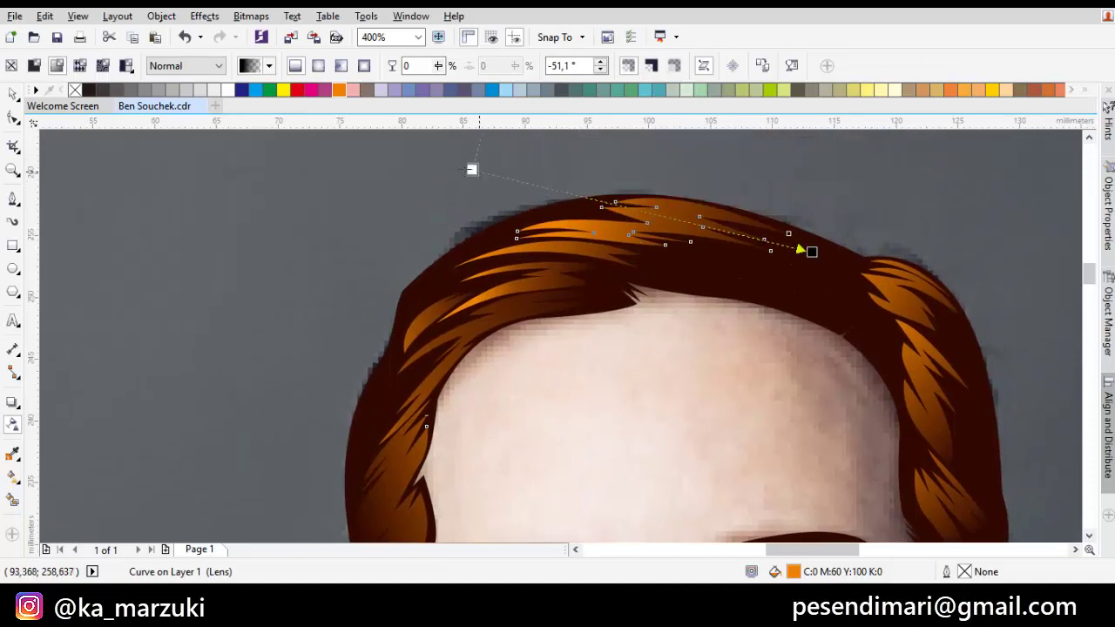
pyautogui.moveTo(469, 169); pyautogui.dragTo(465, 169)
pyautogui.click(548, 280)
pyautogui.moveTo(468, 269); pyautogui.dragTo(595, 282)
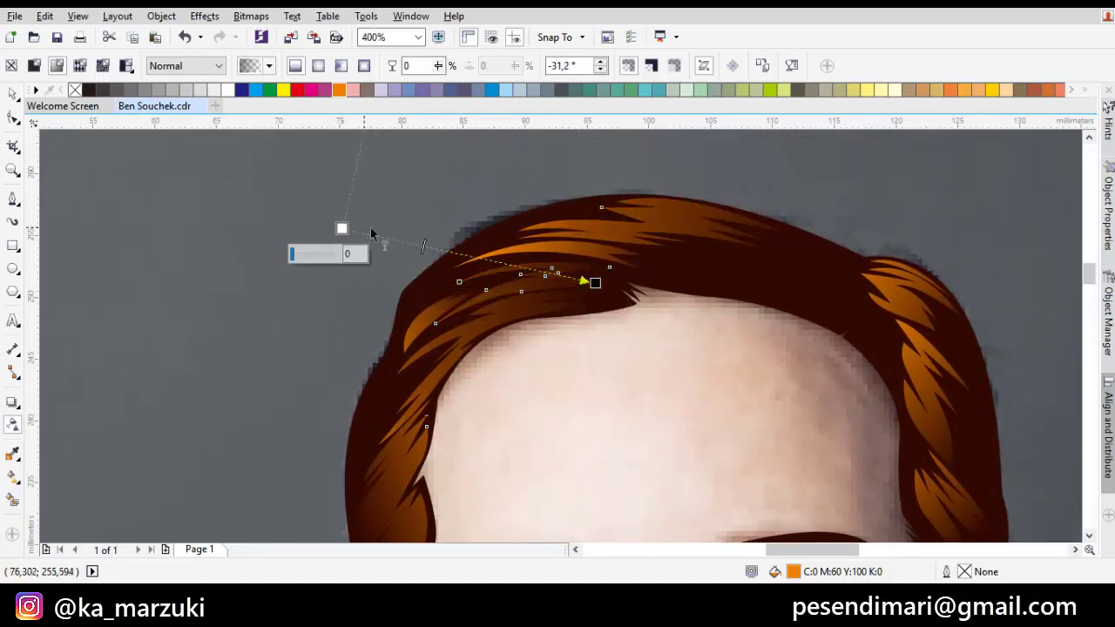
# - Move the transparency start of the uppermost highlight on the right side of the hair up and left, away from the shape
pyautogui.scroll(-1, 823, 265)
pyautogui.click(852, 270)
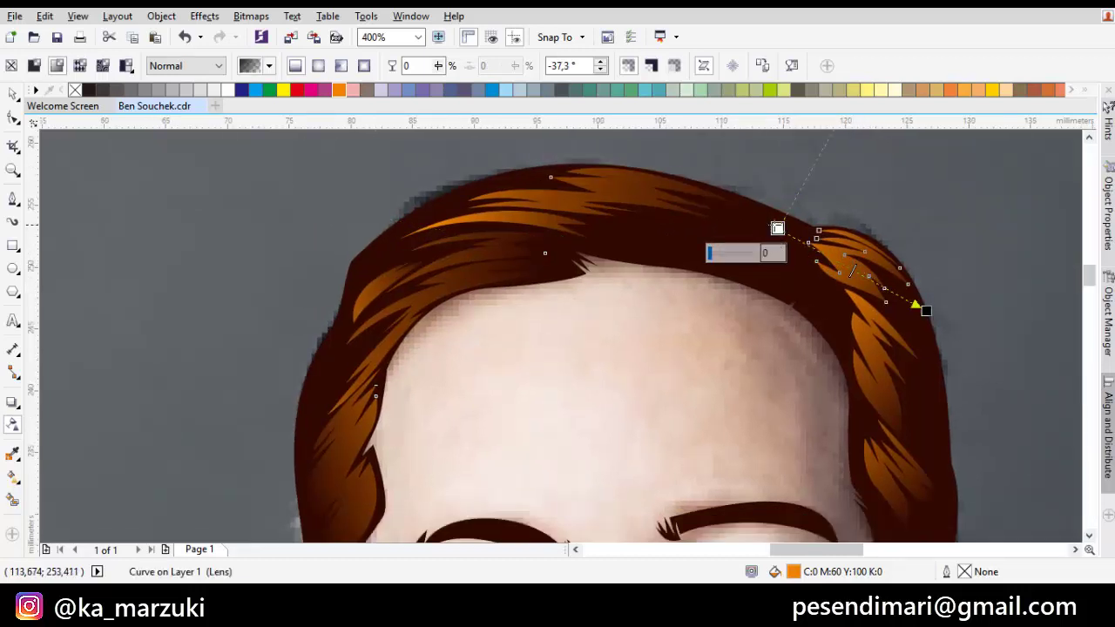
pyautogui.moveTo(777, 228); pyautogui.dragTo(655, 196)
pyautogui.press('Escape')
pyautogui.press('space')
# - Move the transparency start of the middle highlight on the right side of the hair farther up and left
pyautogui.click(876, 349)
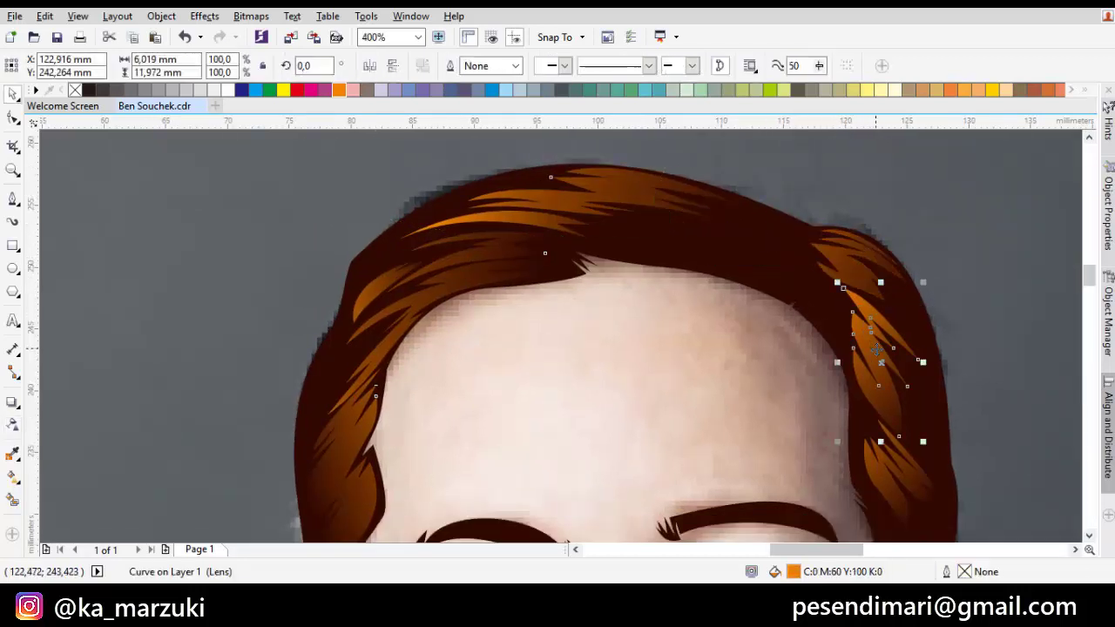
pyautogui.moveTo(876, 349); pyautogui.dragTo(816, 325)
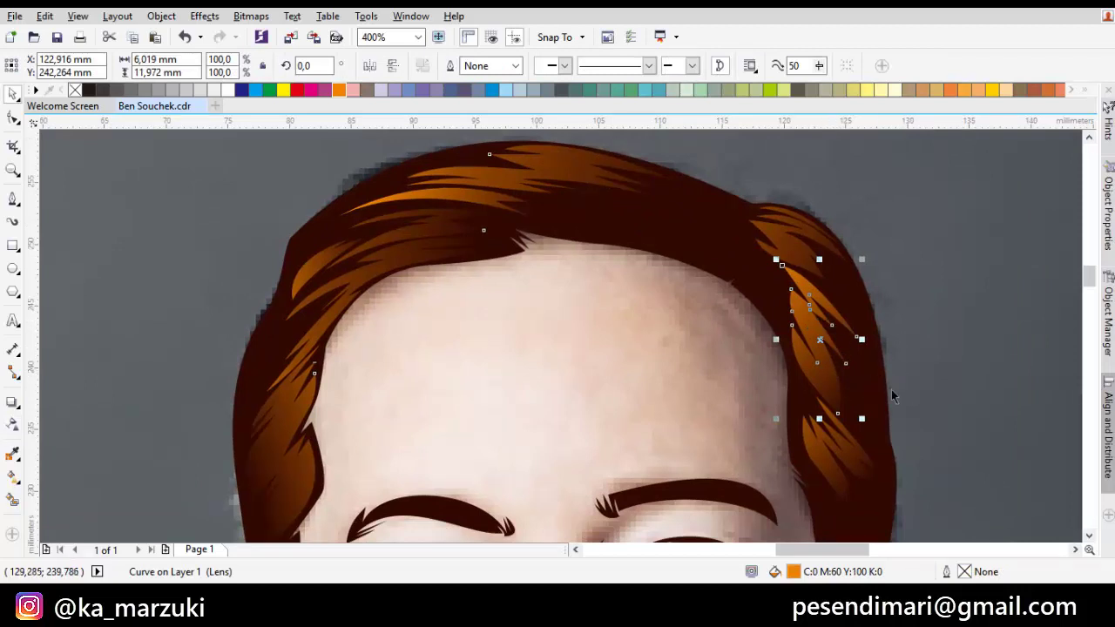
pyautogui.moveTo(924, 396); pyautogui.dragTo(907, 398)
pyautogui.press('space')
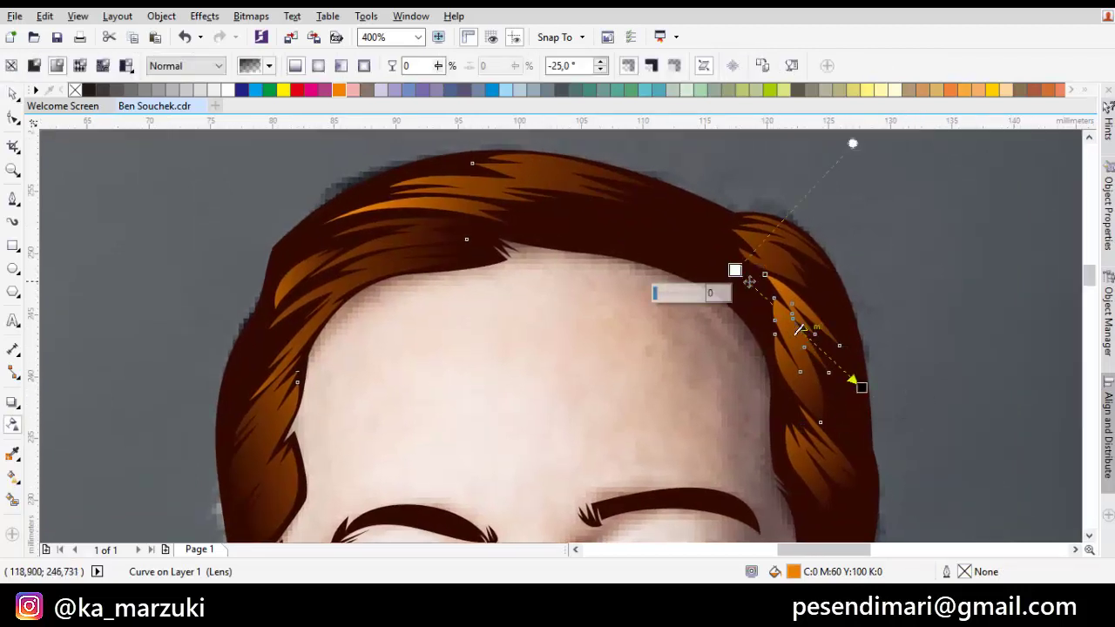
pyautogui.moveTo(735, 271); pyautogui.dragTo(671, 249)
pyautogui.press('Escape')
pyautogui.press('space')
# - Select the hair base together with its nine highlights and group them
pyautogui.scroll(-2, 813, 351)
pyautogui.moveTo(855, 417); pyautogui.dragTo(747, 398)
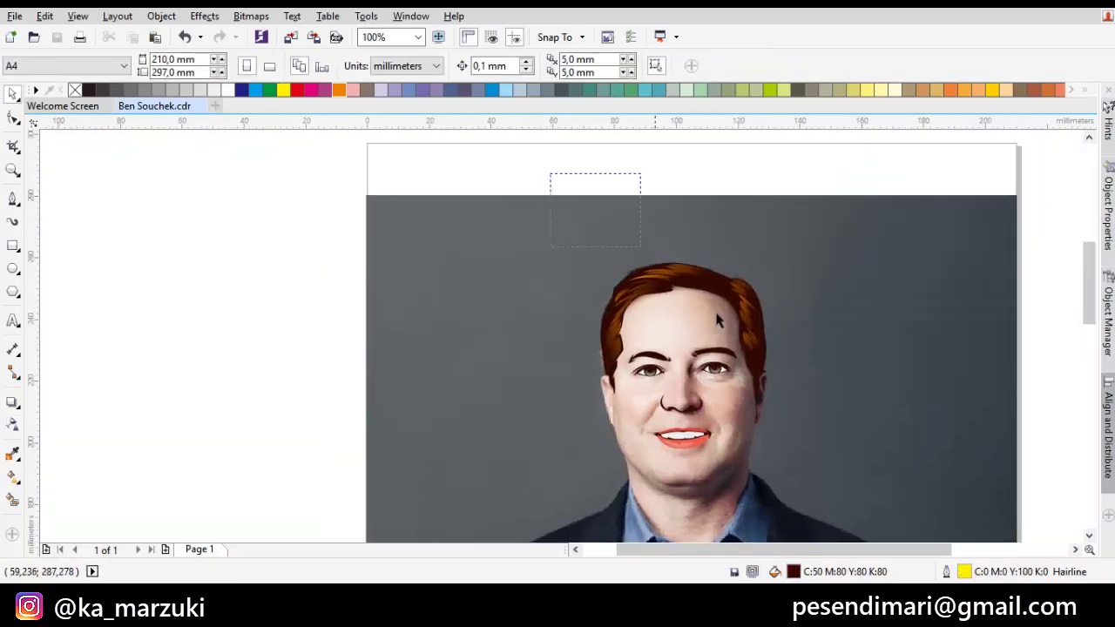
pyautogui.hotkey('ctrl', 'a')
pyautogui.rightClick(752, 327)
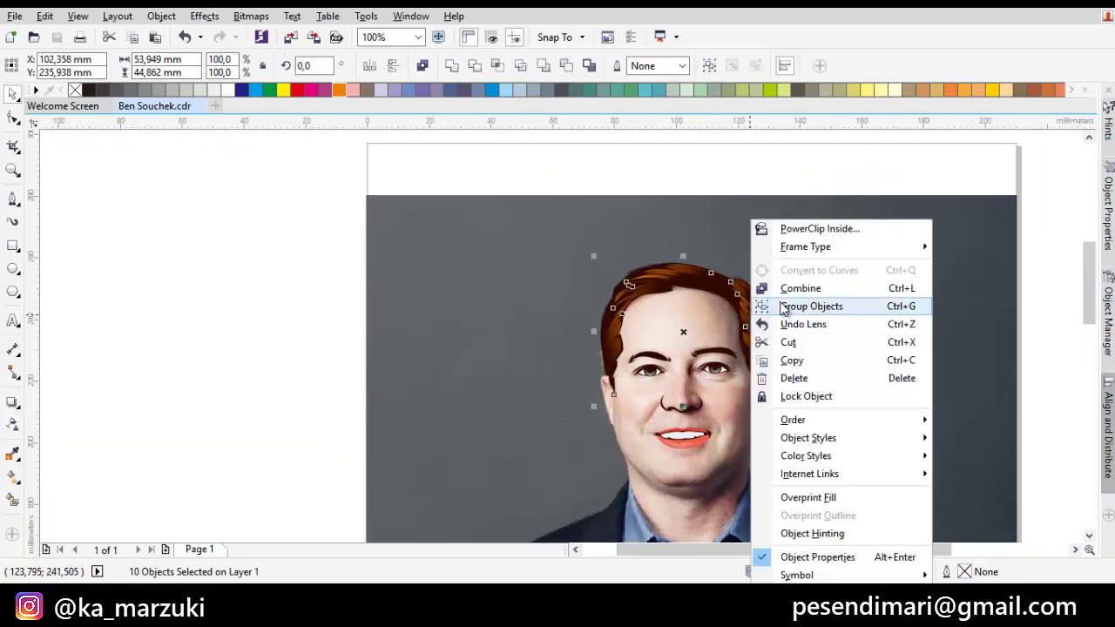
pyautogui.click(794, 309)
pyautogui.press('Escape')
# - Start a Pen outline of the face inside the left sideburn and curve it around the upper edge of the left ear
pyautogui.moveTo(677, 436); pyautogui.dragTo(768, 329)
pyautogui.press('p')
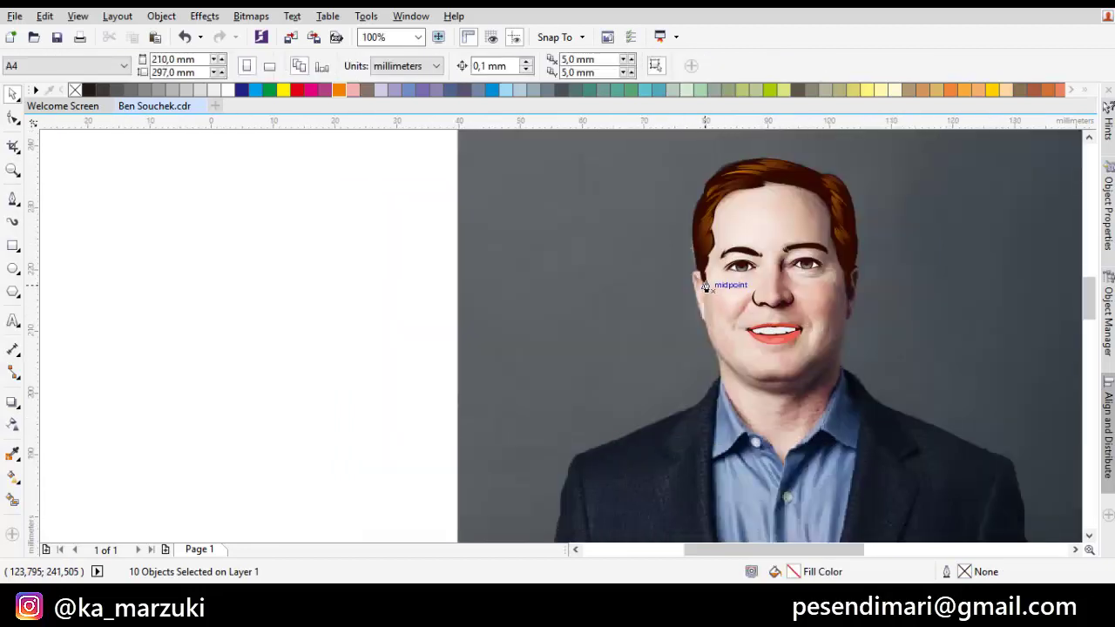
pyautogui.scroll(2, 702, 283)
pyautogui.scroll(1, 712, 255)
pyautogui.scroll(1, 685, 291)
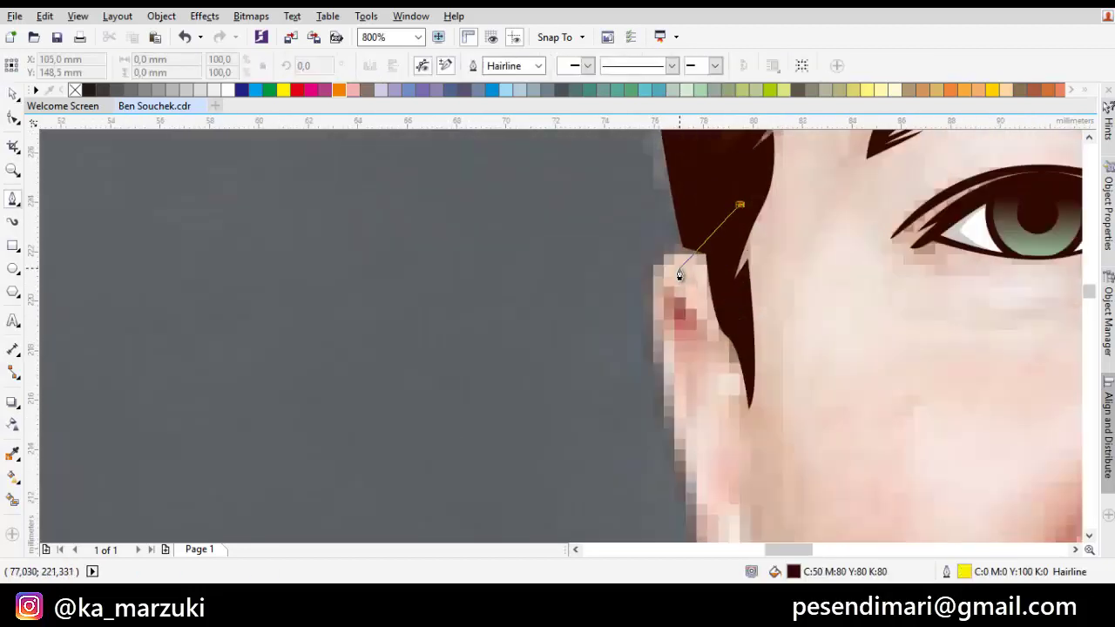
pyautogui.moveTo(624, 271); pyautogui.dragTo(624, 274)
pyautogui.moveTo(689, 400); pyautogui.dragTo(674, 245)
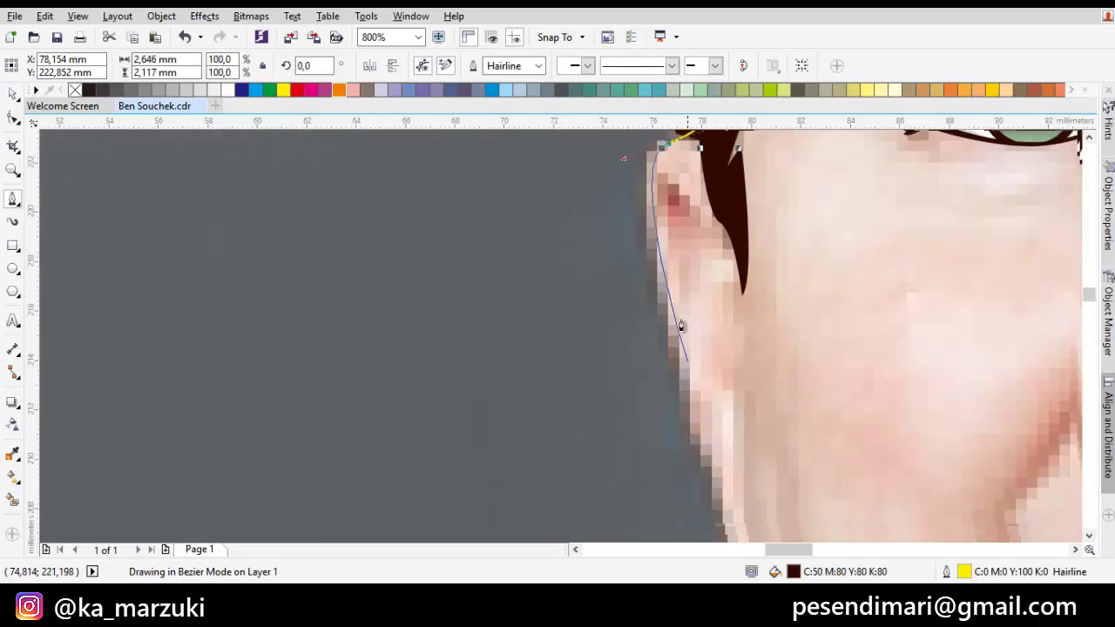
# - Continue the face outline down the lower edge of the left ear to the earlobe
pyautogui.moveTo(687, 357); pyautogui.dragTo(687, 420)
pyautogui.moveTo(694, 434); pyautogui.dragTo(683, 372)
pyautogui.scroll(-2, 688, 364)
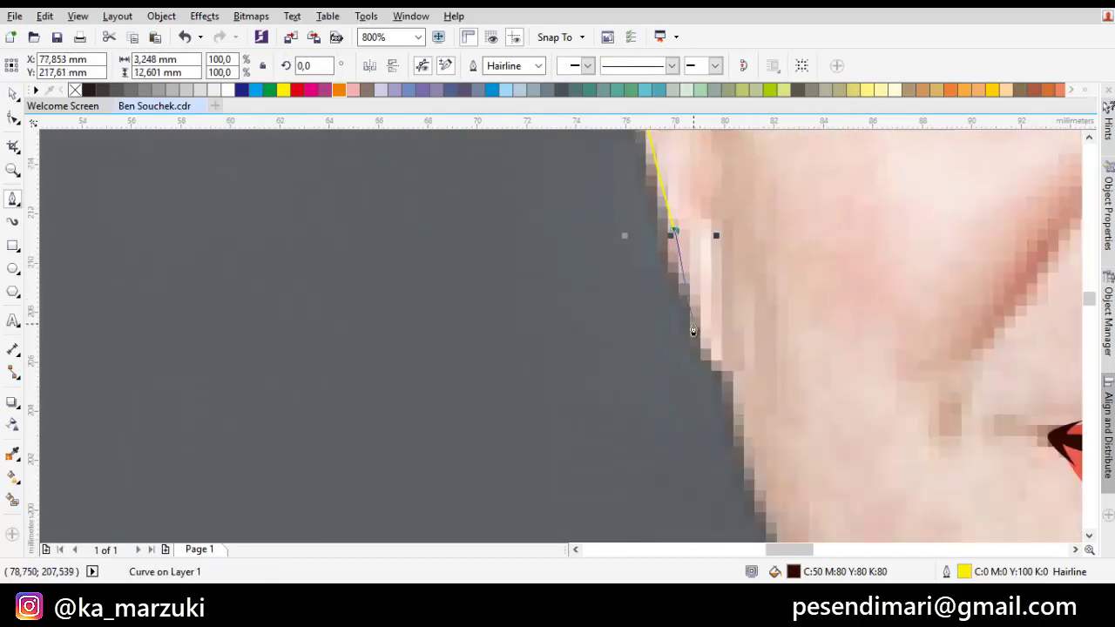
pyautogui.moveTo(694, 324); pyautogui.dragTo(698, 363)
pyautogui.moveTo(725, 363); pyautogui.dragTo(692, 176)
# - Continue the face outline from the left earlobe along the jaw to the side of the neck
pyautogui.scroll(-1, 732, 374)
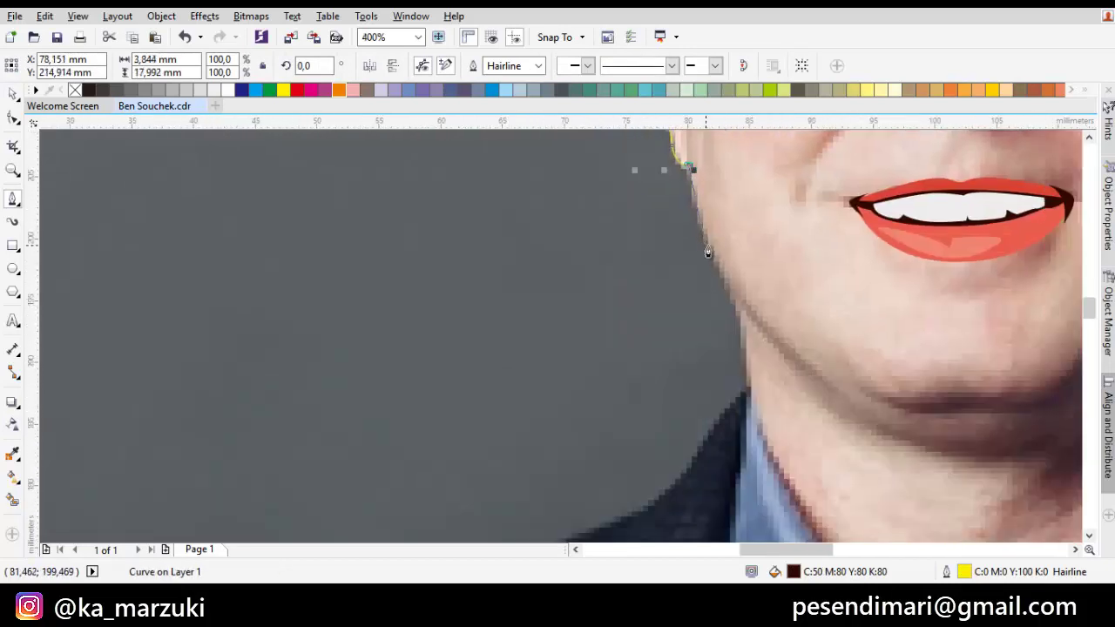
pyautogui.moveTo(728, 285); pyautogui.dragTo(740, 302)
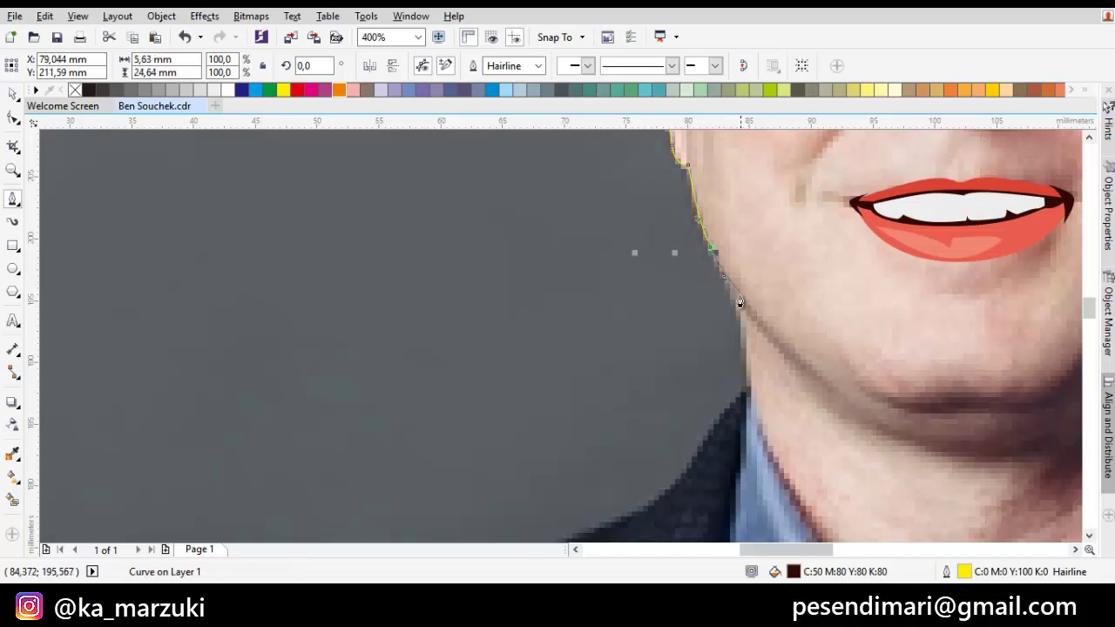
pyautogui.click(738, 305)
pyautogui.scroll(-2, 745, 317)
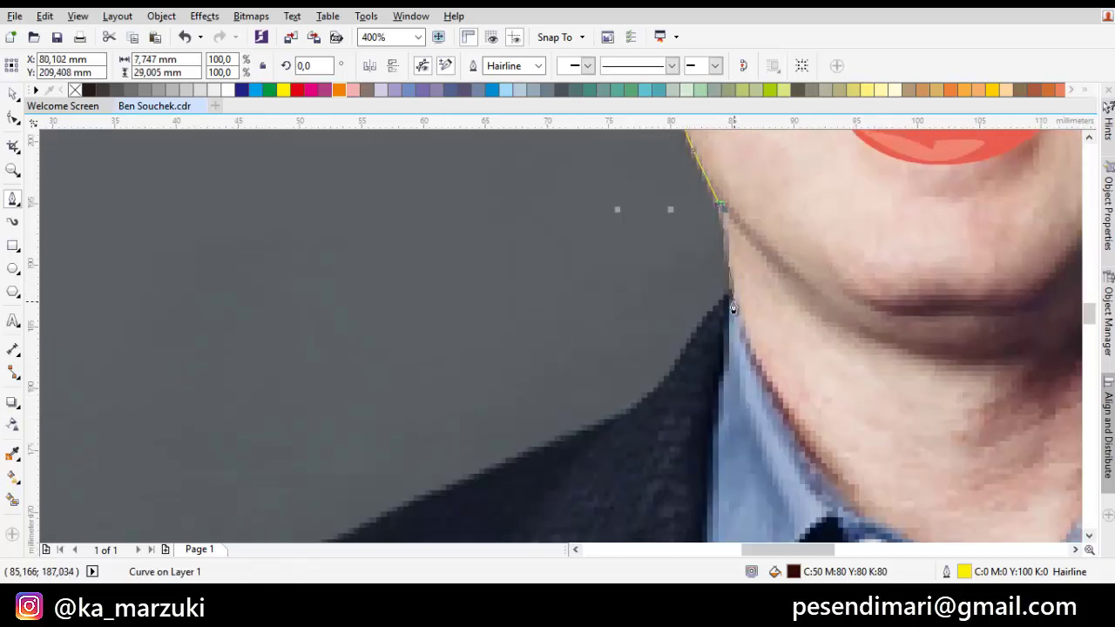
# - Trace the neck along the left shirt collar down to the point of the open neckline
pyautogui.moveTo(794, 442); pyautogui.dragTo(734, 350)
pyautogui.scroll(-1, 752, 370)
pyautogui.moveTo(784, 389); pyautogui.dragTo(740, 360)
pyautogui.scroll(1, 756, 345)
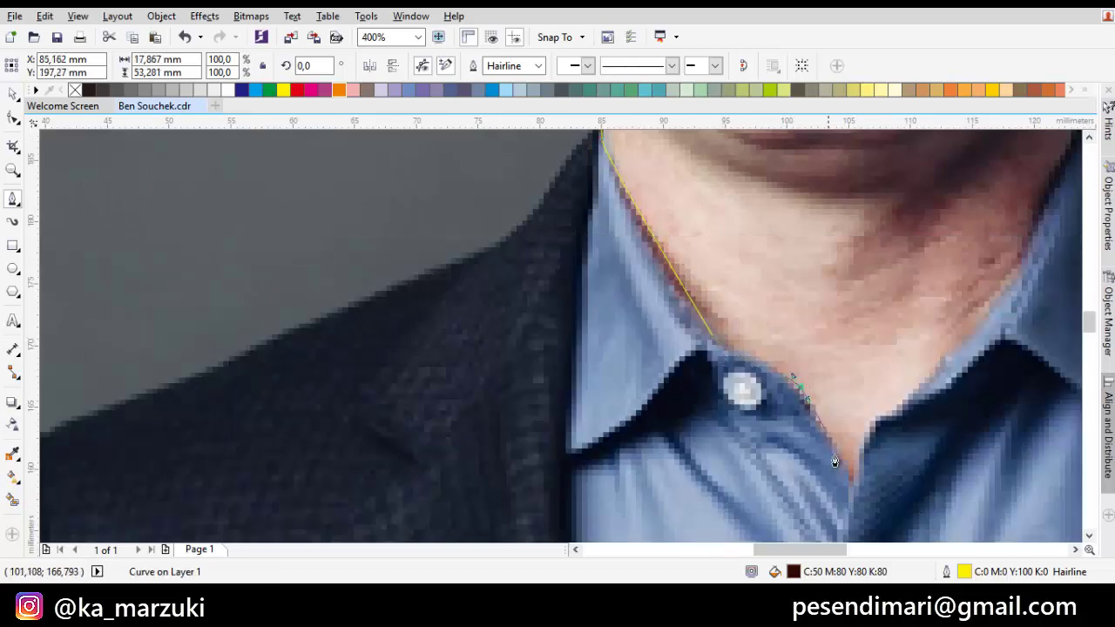
pyautogui.click(852, 488)
# - Trace the neck along the right shirt collar and up the side of the neck to the jaw
pyautogui.moveTo(890, 413); pyautogui.dragTo(917, 410)
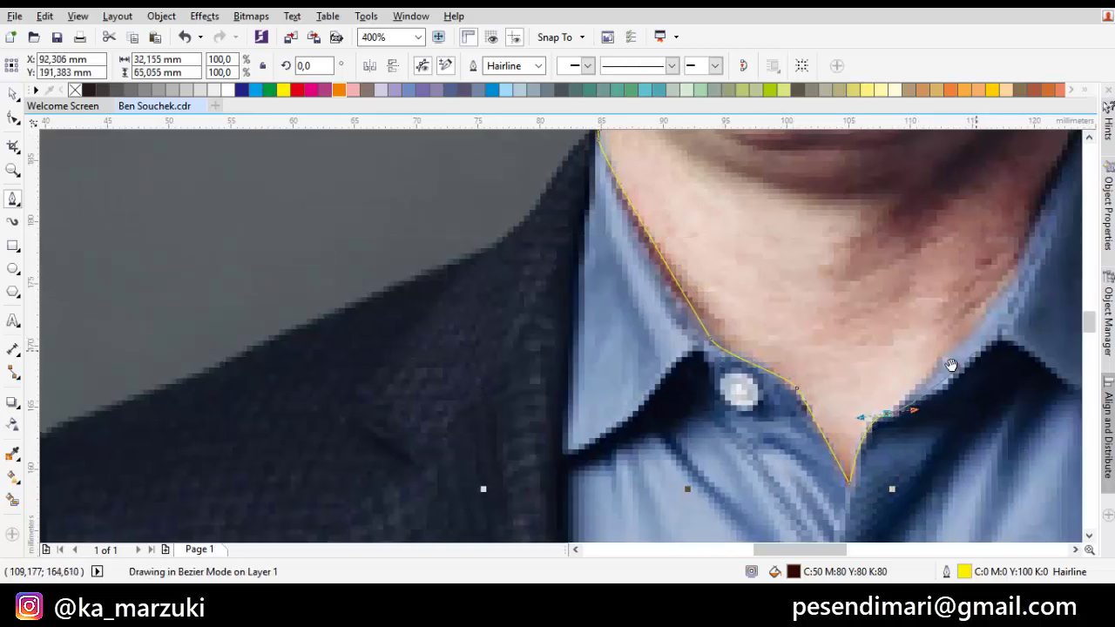
pyautogui.moveTo(1001, 330); pyautogui.dragTo(912, 398)
pyautogui.scroll(4, 958, 262)
pyautogui.hscroll(2, 929, 291)
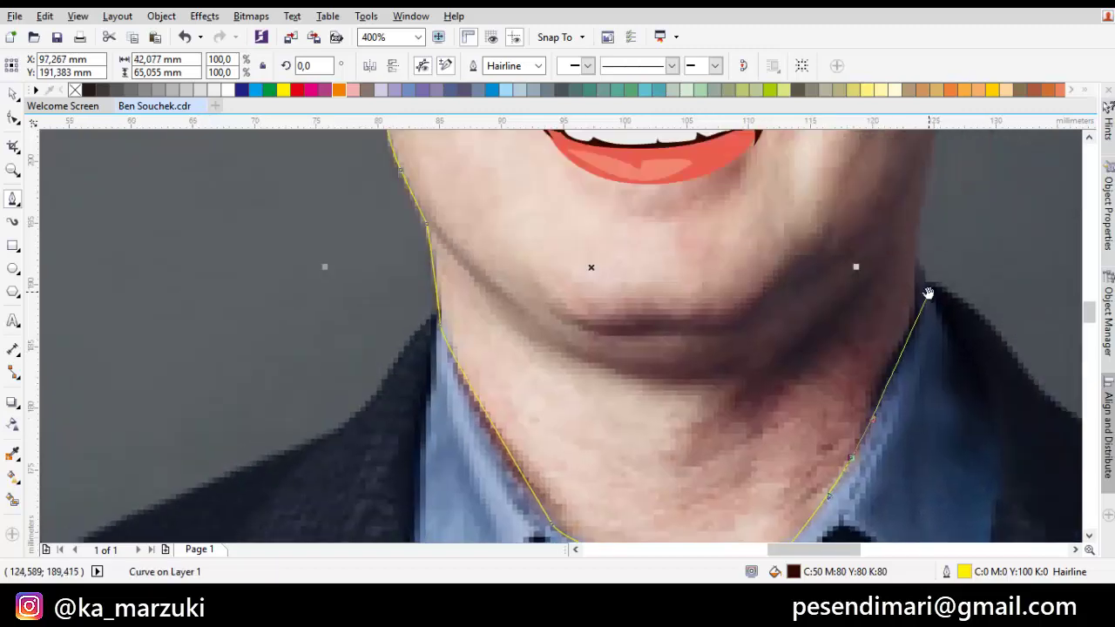
pyautogui.click(907, 241)
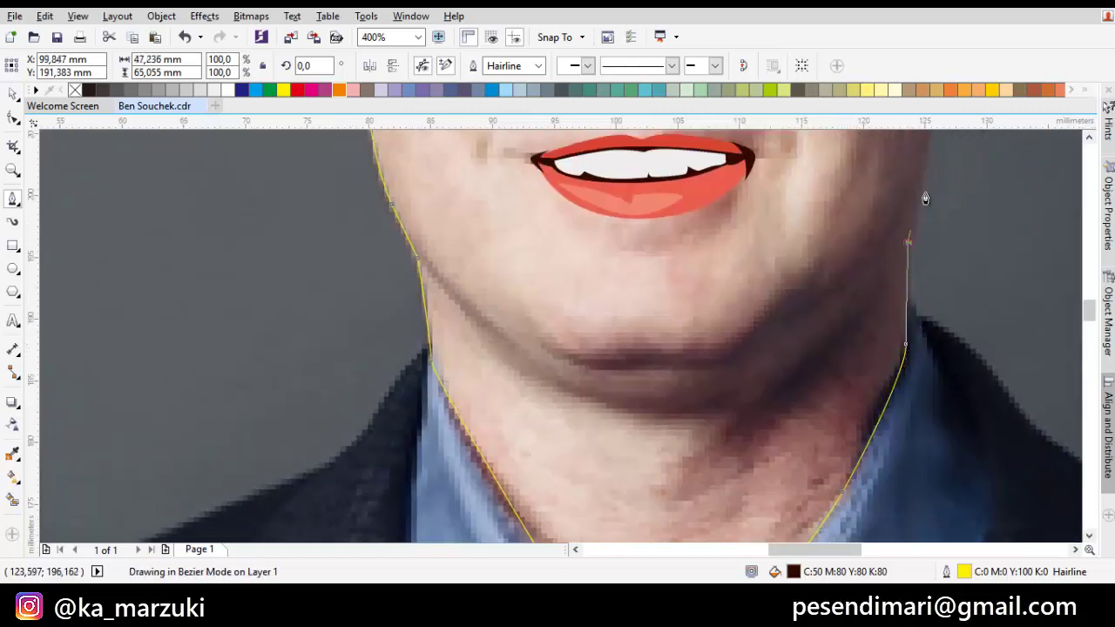
# - Continue the face outline up the right jaw to the base of the right earlobe, redoing the misplaced jaw node
pyautogui.scroll(5, 906, 241)
pyautogui.hscroll(2, 906, 240)
pyautogui.scroll(1, 852, 357)
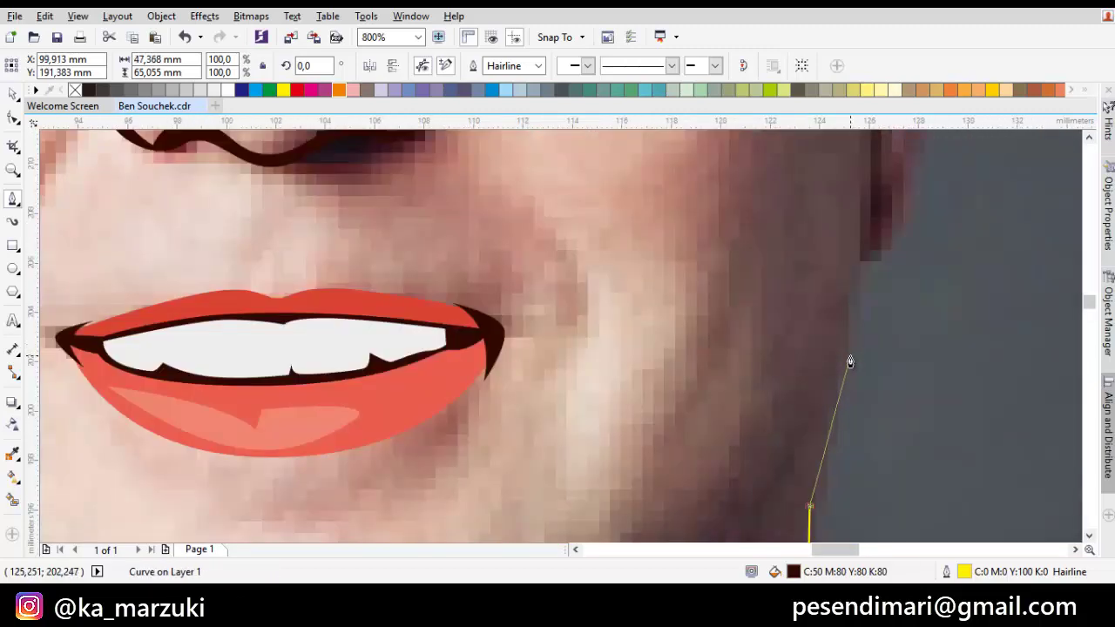
pyautogui.moveTo(851, 357); pyautogui.dragTo(859, 337)
pyautogui.hotkey('ctrl', 'z')
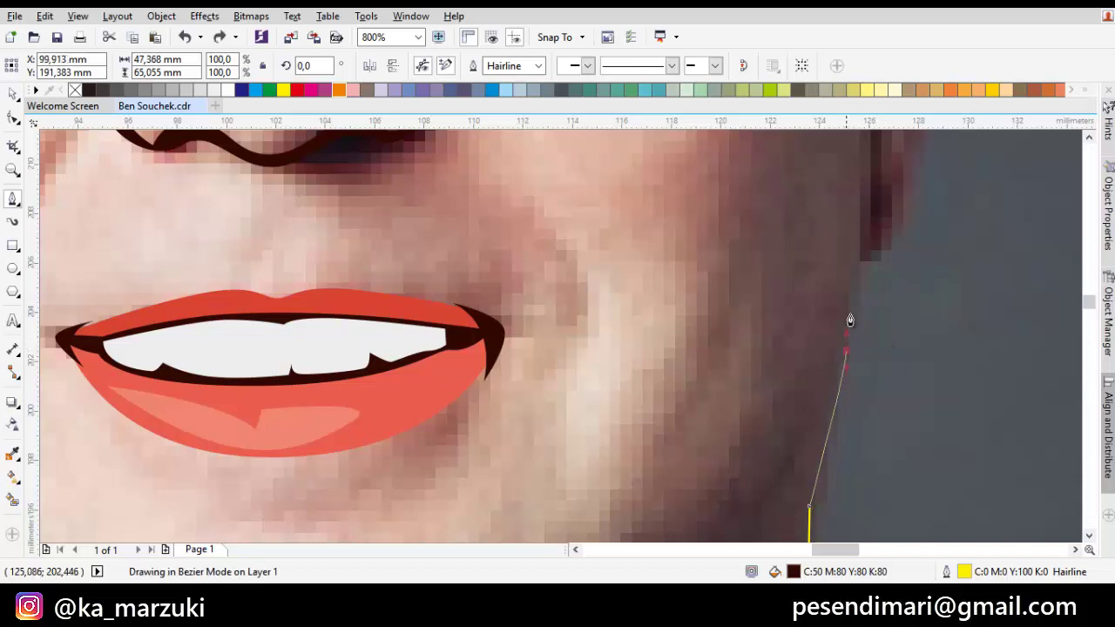
pyautogui.click(858, 267)
pyautogui.scroll(5, 879, 351)
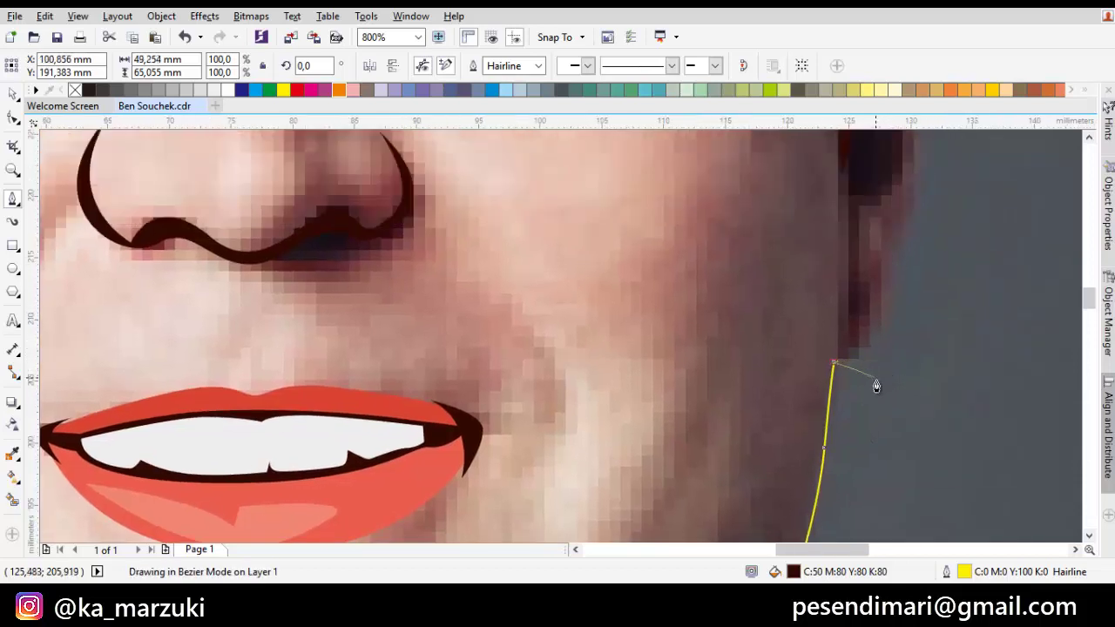
pyautogui.scroll(-1, 876, 381)
# - Curve the face outline around the right ear and end it under the hair above the ear
pyautogui.moveTo(897, 318); pyautogui.dragTo(887, 361)
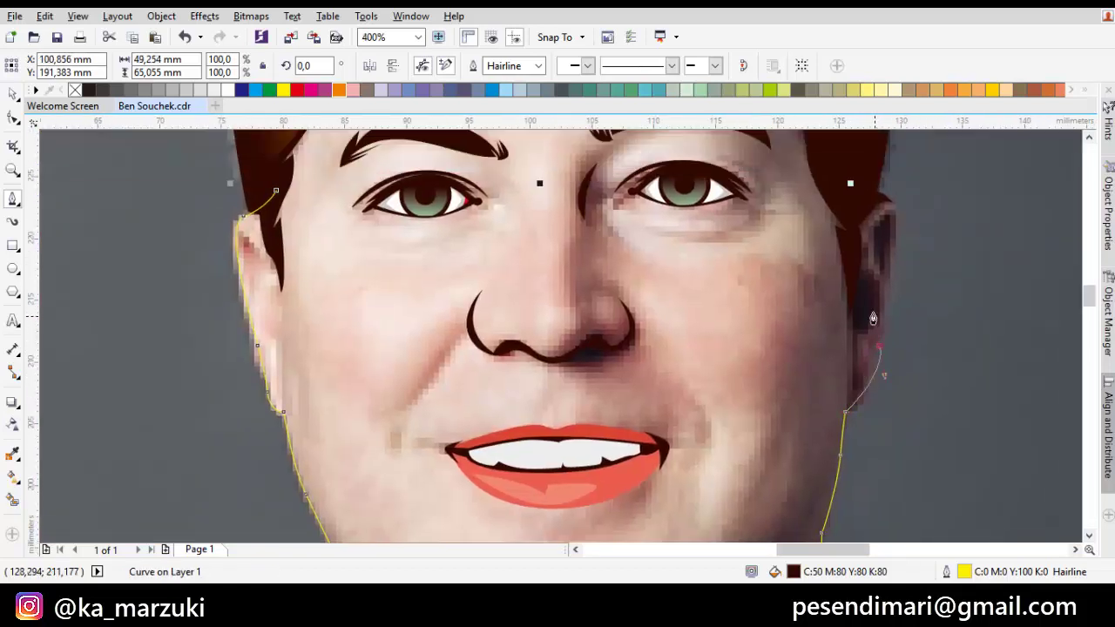
pyautogui.scroll(2, 886, 298)
pyautogui.scroll(1, 861, 256)
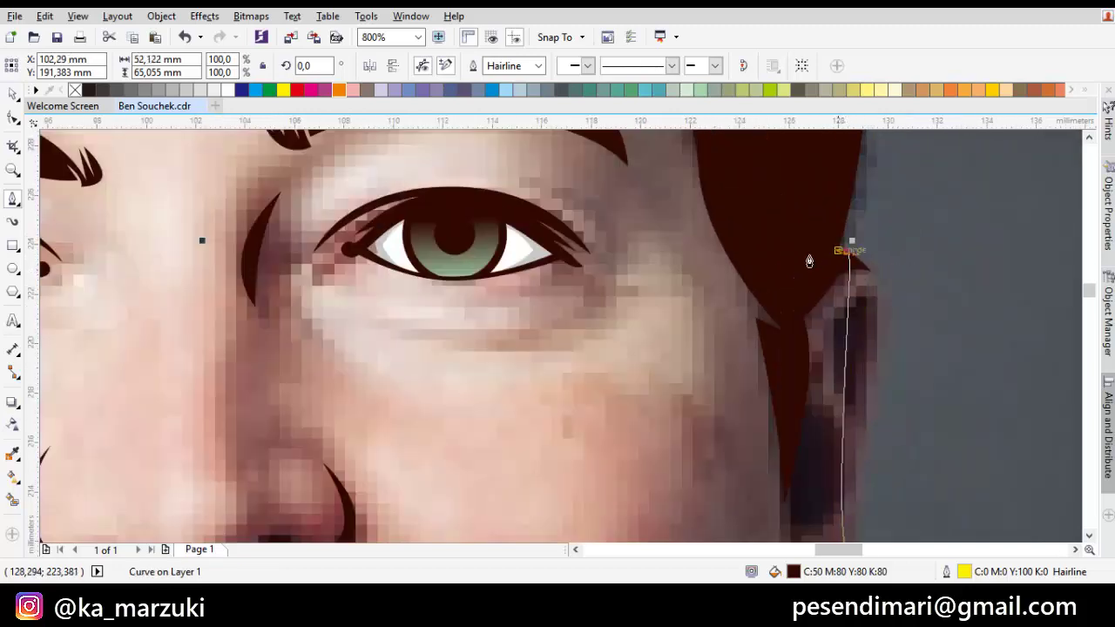
pyautogui.moveTo(848, 251); pyautogui.dragTo(770, 233)
pyautogui.moveTo(827, 261); pyautogui.dragTo(719, 288)
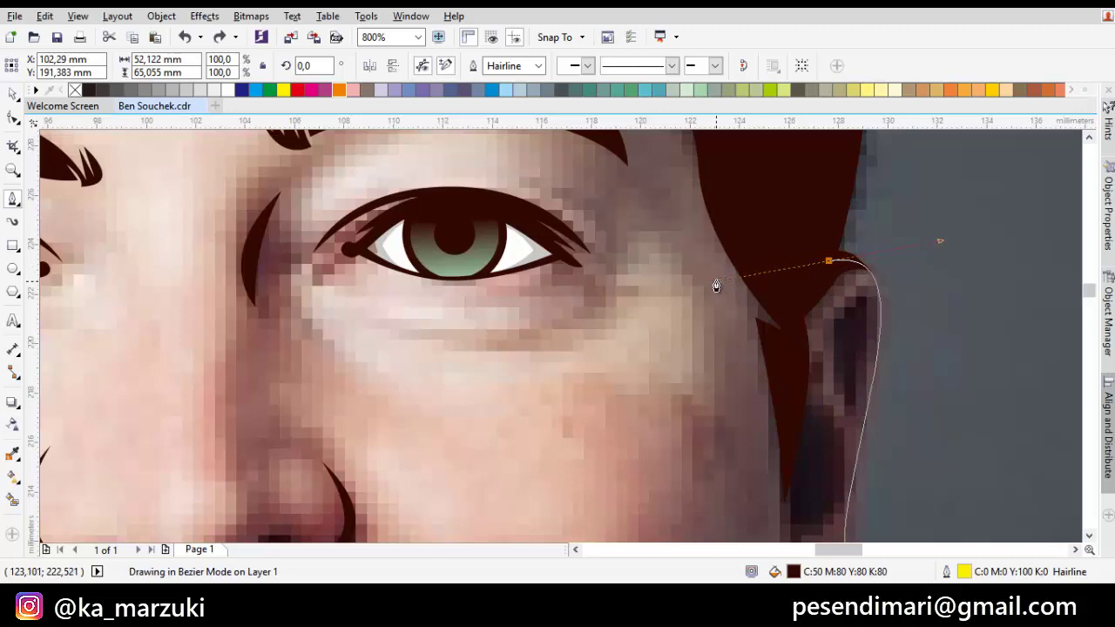
# - Carry the face outline over the forehead beneath the hair and close it at its starting node
pyautogui.scroll(-1, 716, 286)
pyautogui.scroll(-1, 811, 310)
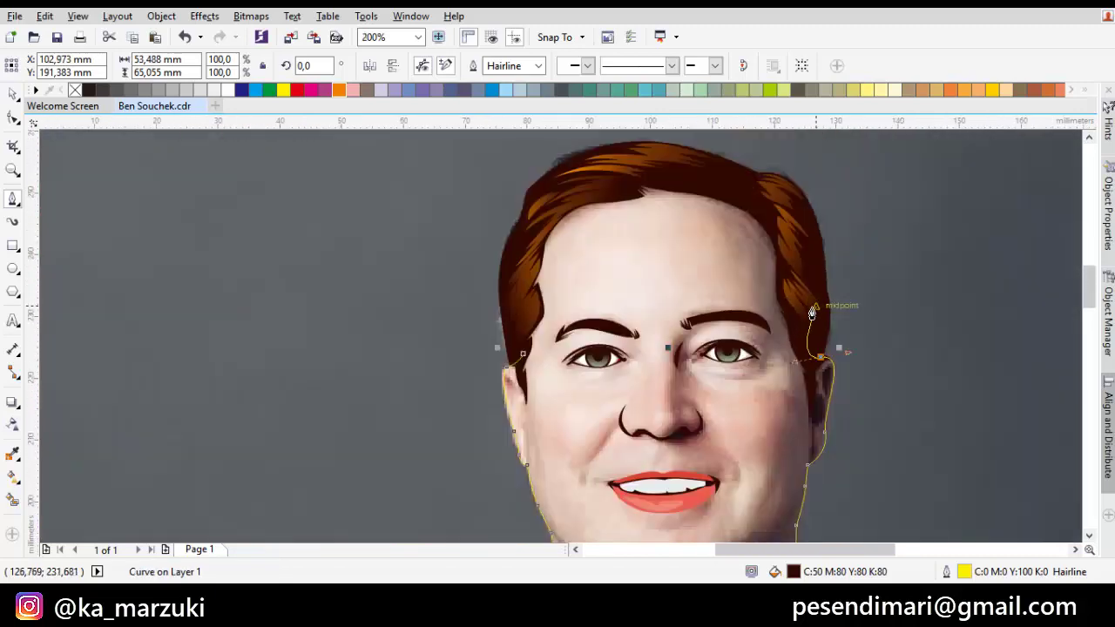
pyautogui.scroll(-1, 811, 312)
pyautogui.scroll(1, 769, 260)
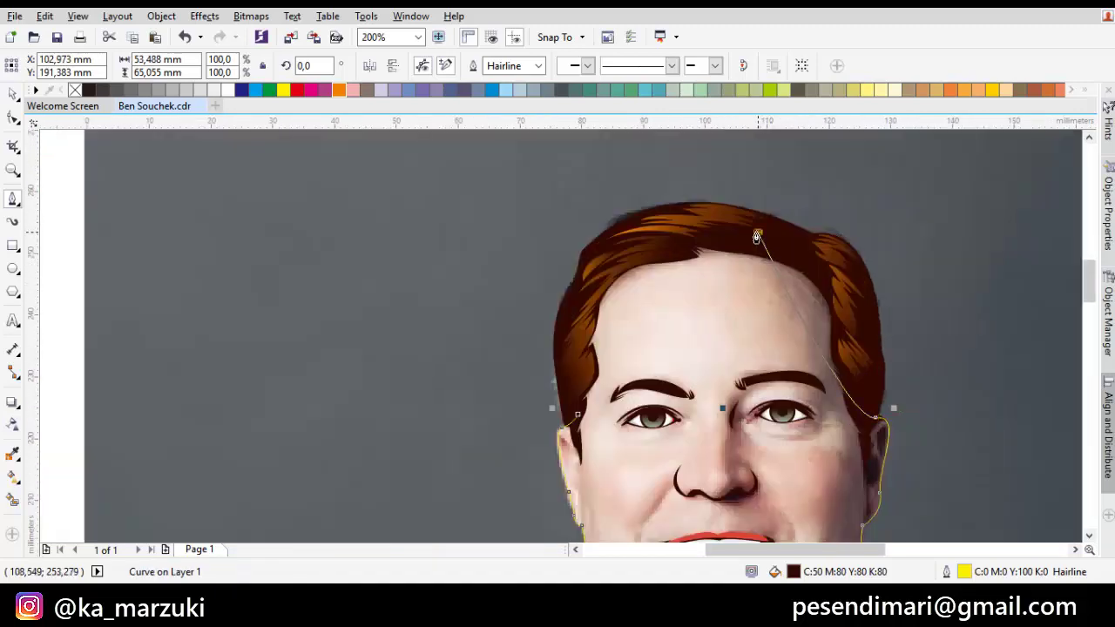
pyautogui.moveTo(757, 234); pyautogui.dragTo(636, 209)
pyautogui.moveTo(577, 415); pyautogui.dragTo(581, 264)
# - Place the face shape behind the hair, eyes and mouth in the stacking order and set its outline width to 16 px
pyautogui.scroll(-1, 741, 261)
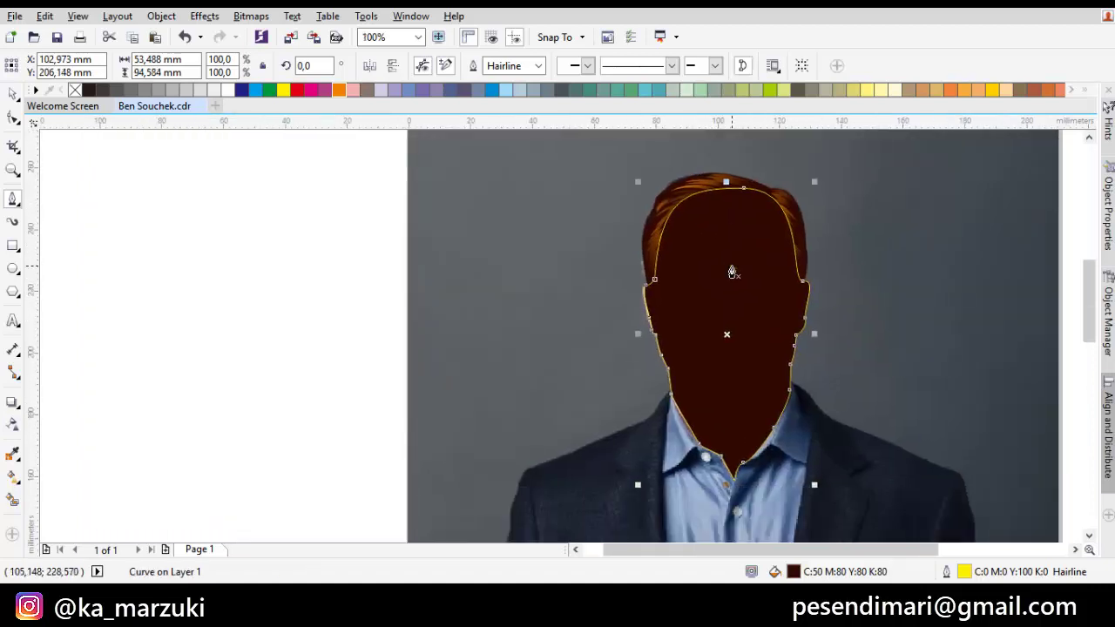
pyautogui.rightClick(731, 273)
pyautogui.moveTo(875, 406)
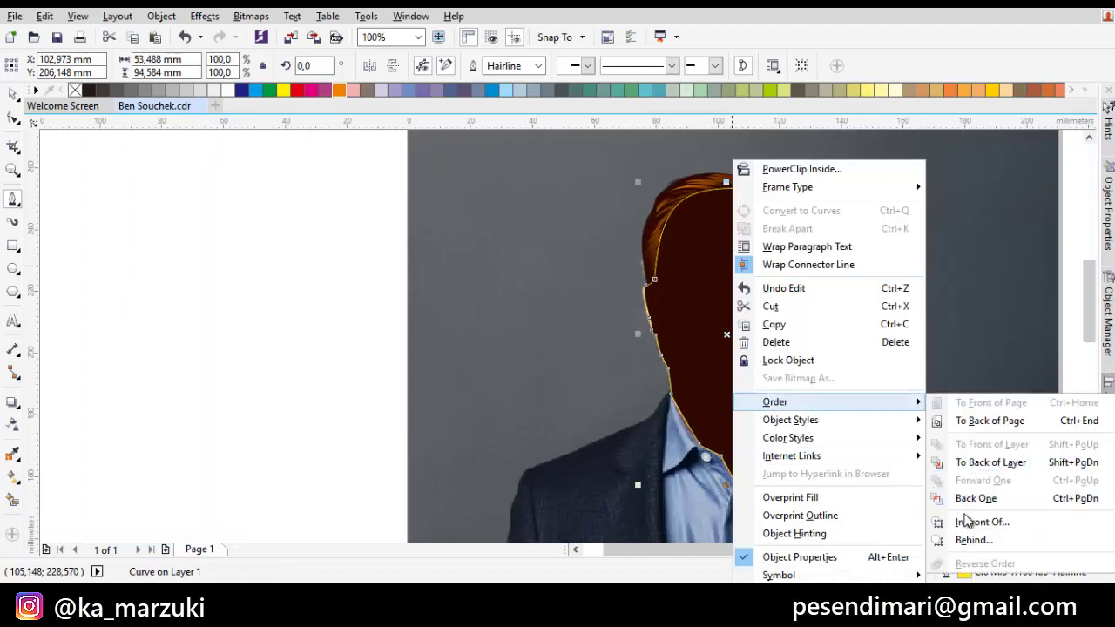
pyautogui.click(965, 521)
pyautogui.click(792, 285)
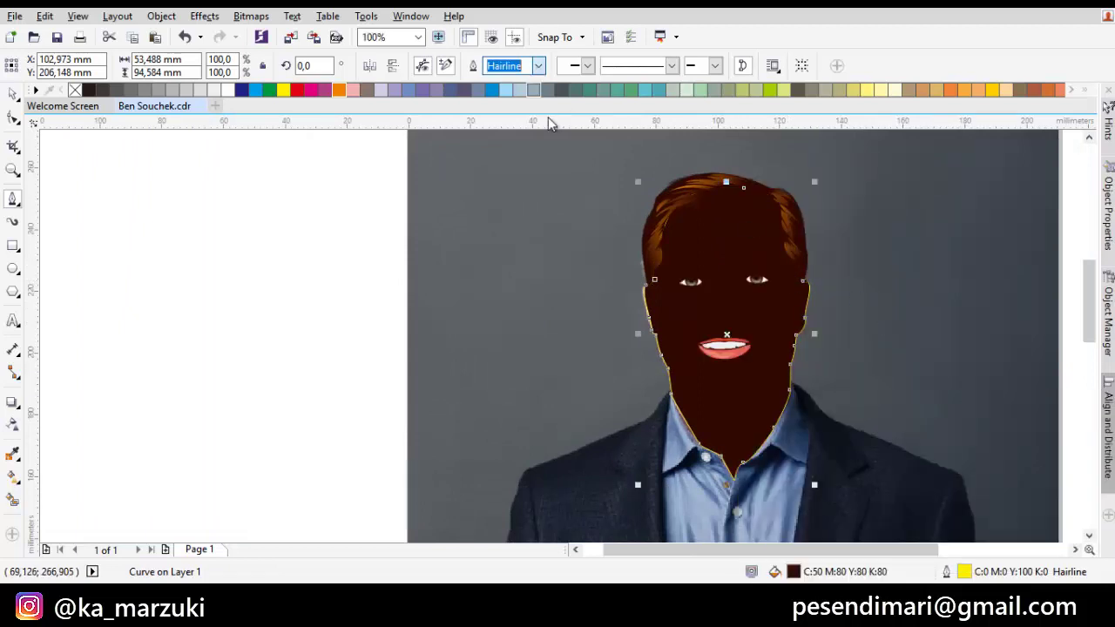
pyautogui.click(538, 66)
pyautogui.click(510, 190)
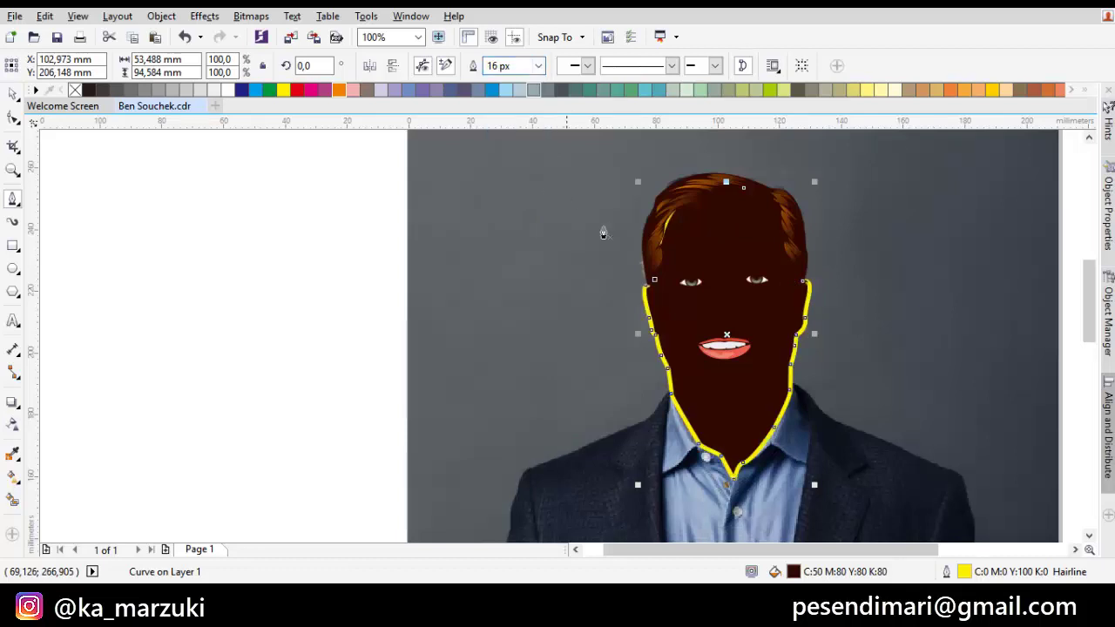
# - Set the face shape's outline width to 10 px and convert the outline to a separate object
pyautogui.scroll(2, 685, 352)
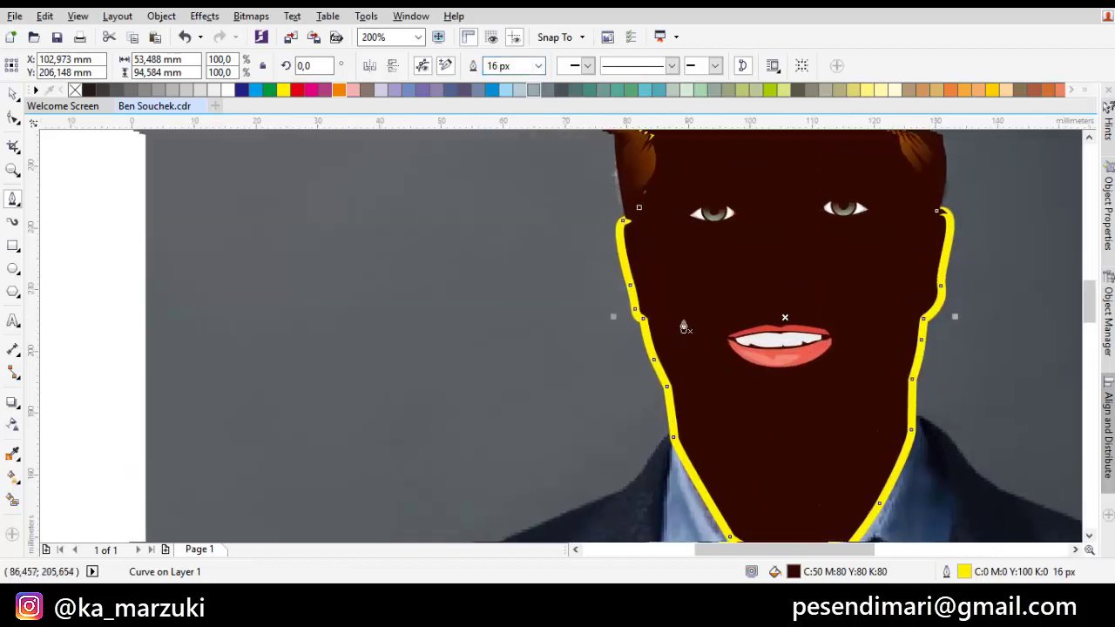
pyautogui.click(538, 67)
pyautogui.click(510, 179)
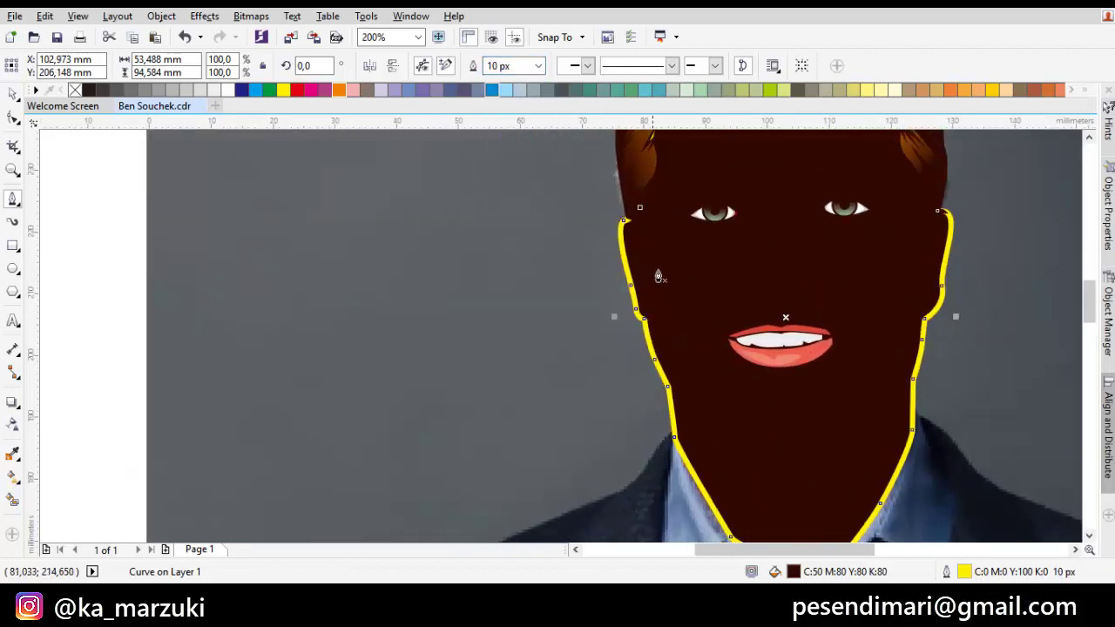
pyautogui.hotkey('ctrl', 'shift', 'q')
# - Fill the converted yellow outline with the dark brown sampled from the face, and remove the face shape's own fill
pyautogui.moveTo(739, 308); pyautogui.dragTo(797, 193)
pyautogui.scroll(1, 777, 302)
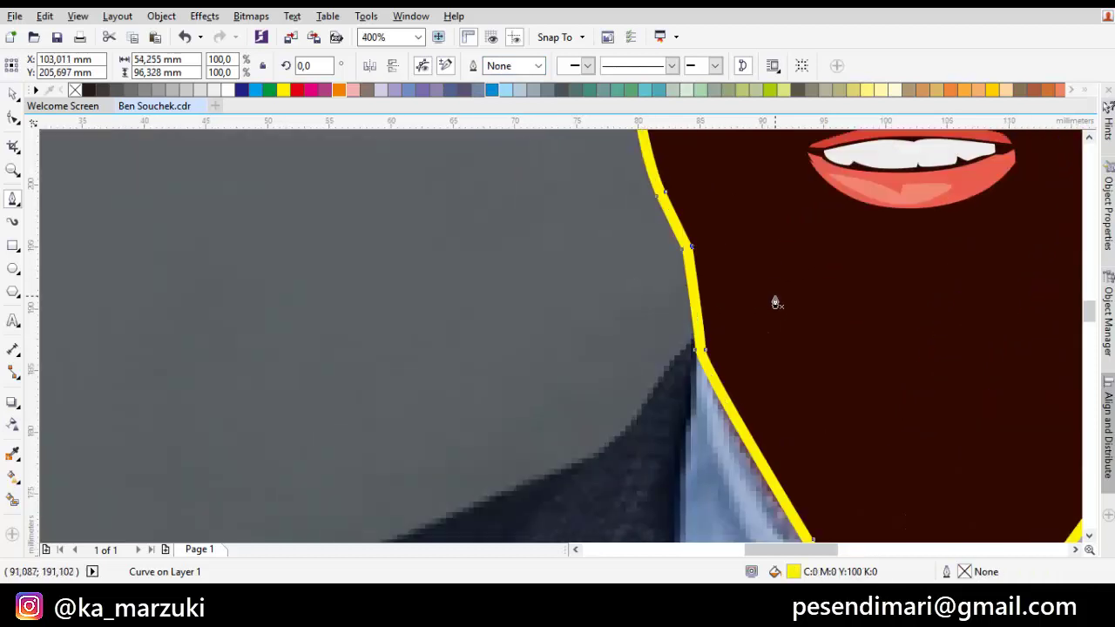
pyautogui.press('i')
pyautogui.click(743, 294)
pyautogui.click(690, 306)
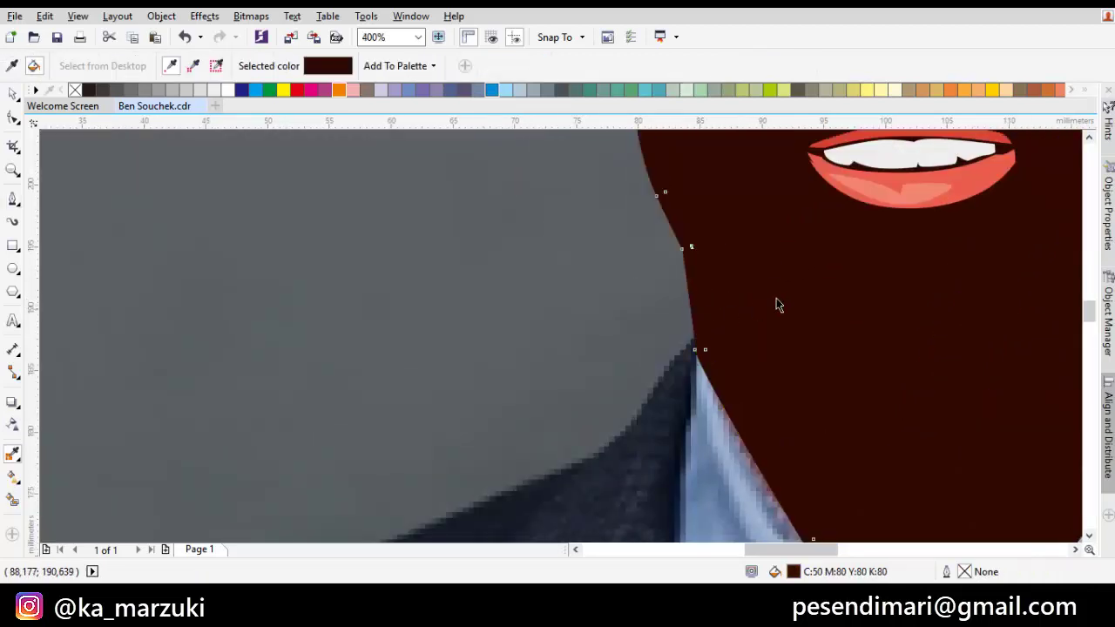
pyautogui.press('space')
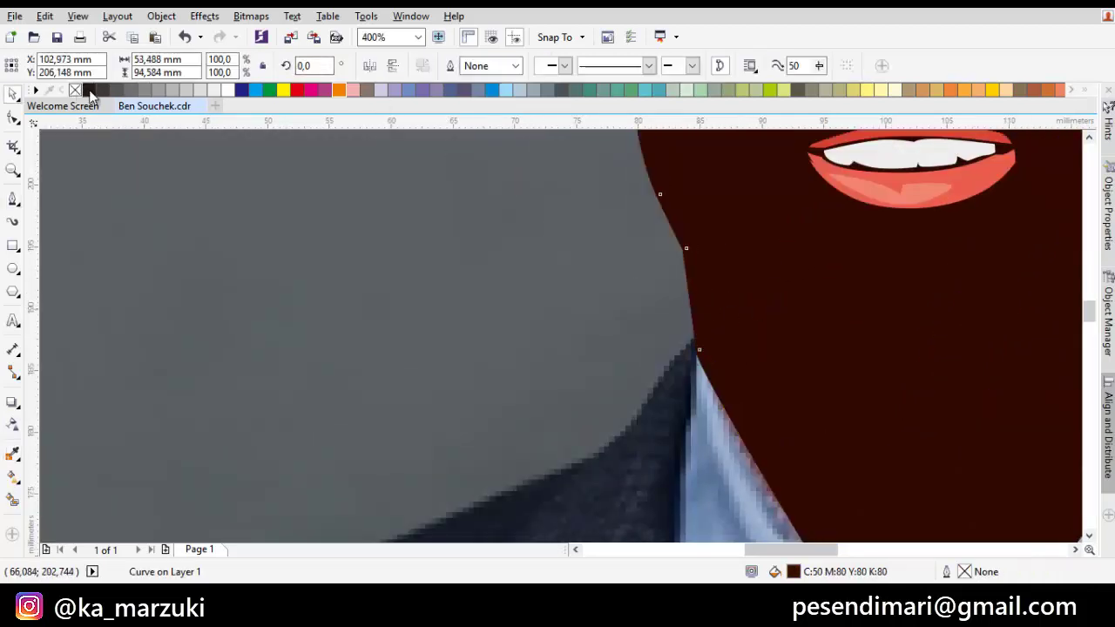
pyautogui.click(75, 90)
# - Draw a tapered dark brown stroke with the Pen tool from the left jaw corner along the jaw crease towards the chin
pyautogui.moveTo(713, 261); pyautogui.dragTo(602, 249)
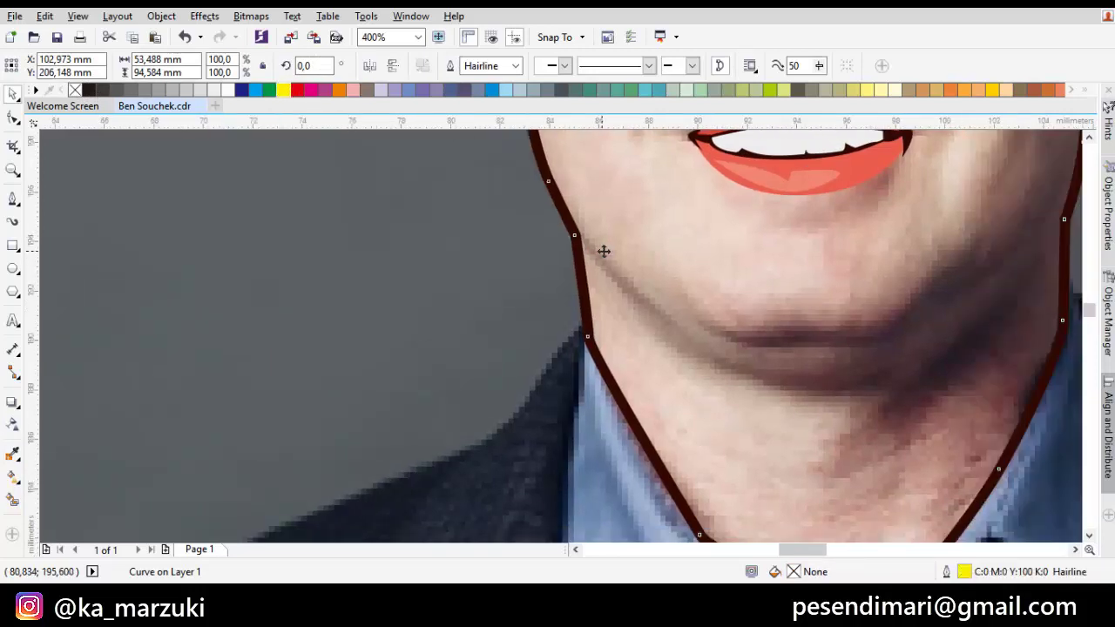
pyautogui.scroll(1, 601, 250)
pyautogui.press('p')
pyautogui.moveTo(745, 407); pyautogui.dragTo(568, 241)
pyautogui.click(539, 176)
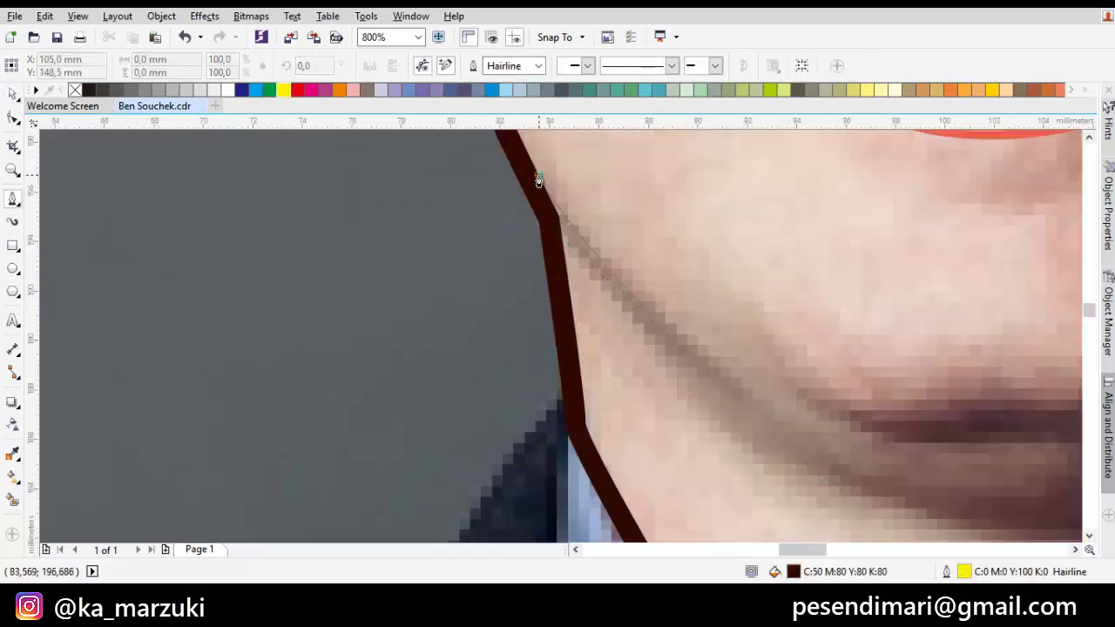
pyautogui.click(540, 222)
pyautogui.moveTo(745, 406)
pyautogui.mouseDown()
pyautogui.moveTo(757, 424)
pyautogui.moveTo(642, 356)
pyautogui.mouseUp()
# - Trace the upper edge of the chin line from the left of the chin, beneath it and up towards the right jaw
pyautogui.moveTo(792, 394); pyautogui.dragTo(425, 294)
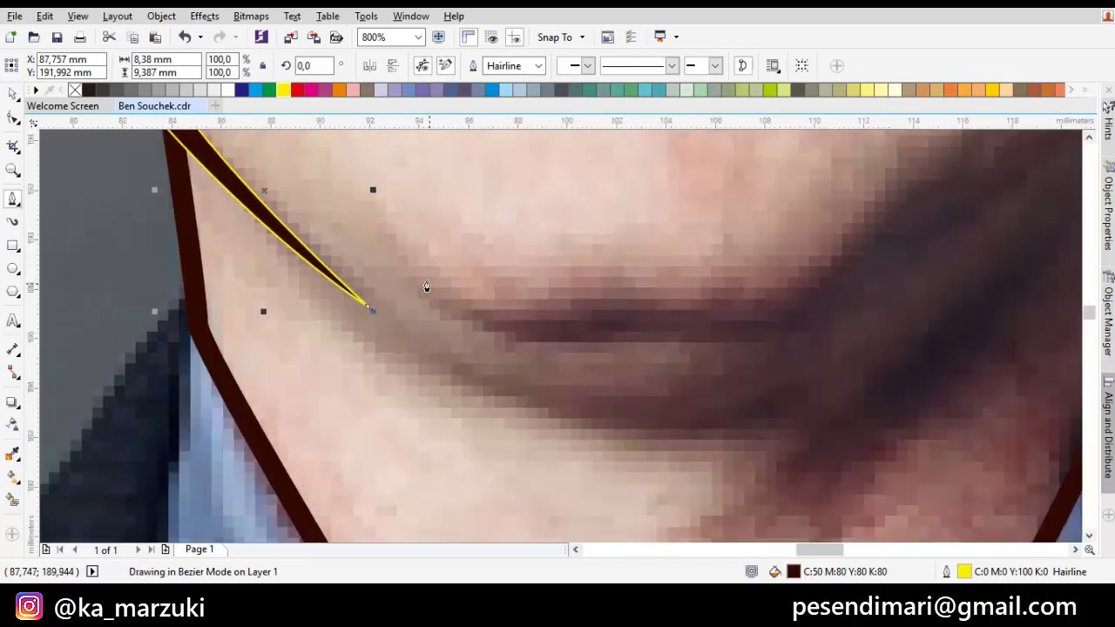
pyautogui.moveTo(401, 246); pyautogui.dragTo(527, 363)
pyautogui.click(656, 324)
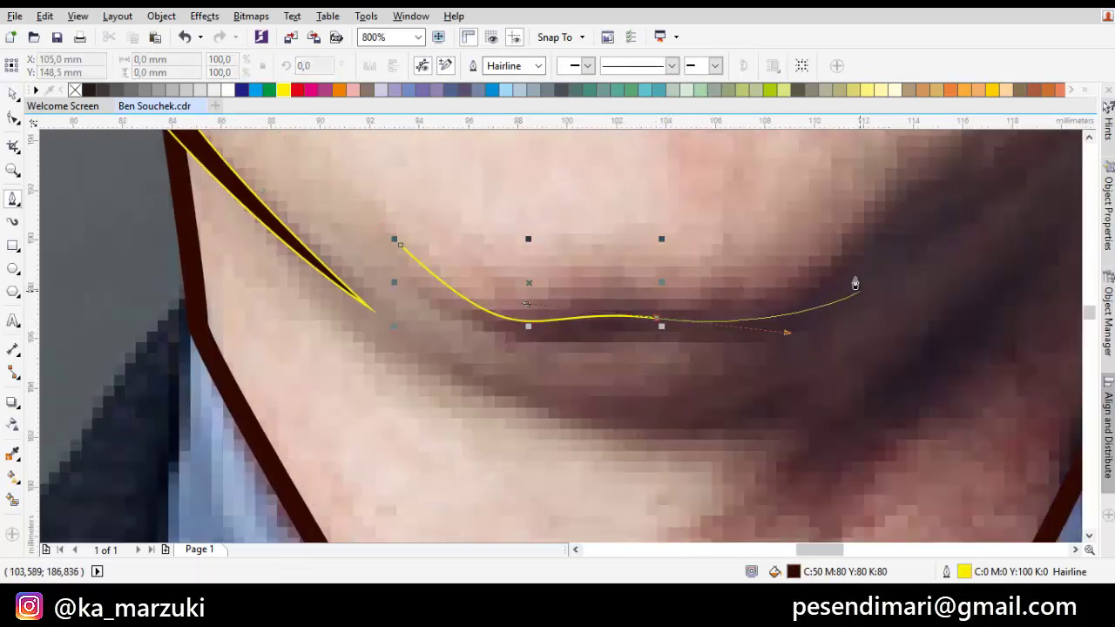
pyautogui.scroll(-2, 769, 313)
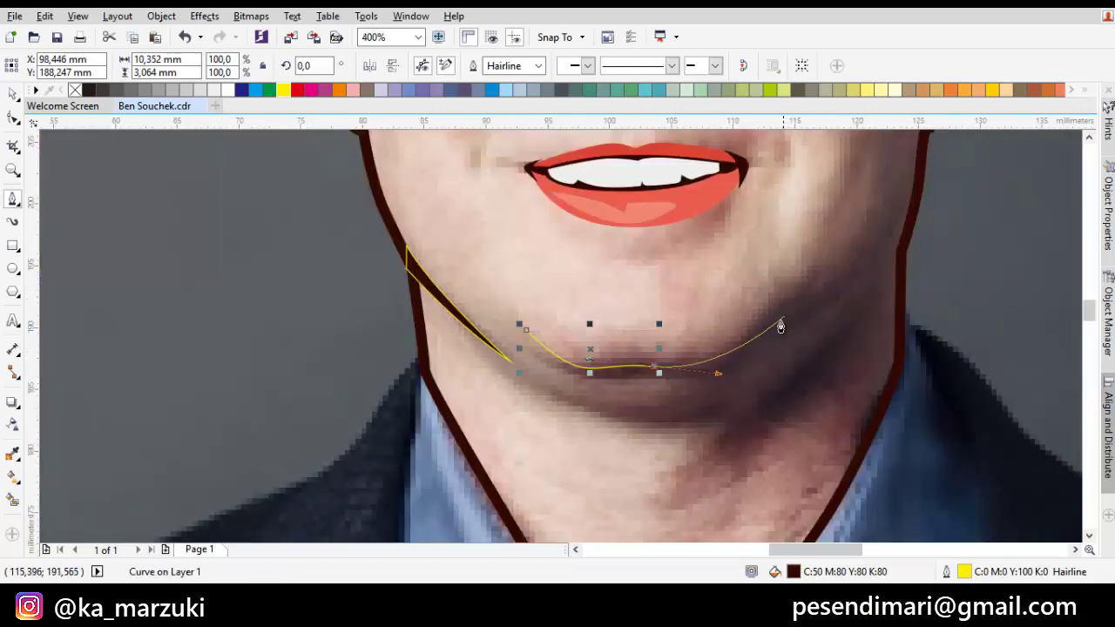
pyautogui.moveTo(798, 308); pyautogui.dragTo(854, 264)
# - Trace the chin line's lower edge back to its starting node and close it, redoing the misplaced node under the chin
pyautogui.scroll(2, 714, 373)
pyautogui.moveTo(720, 380); pyautogui.dragTo(620, 401)
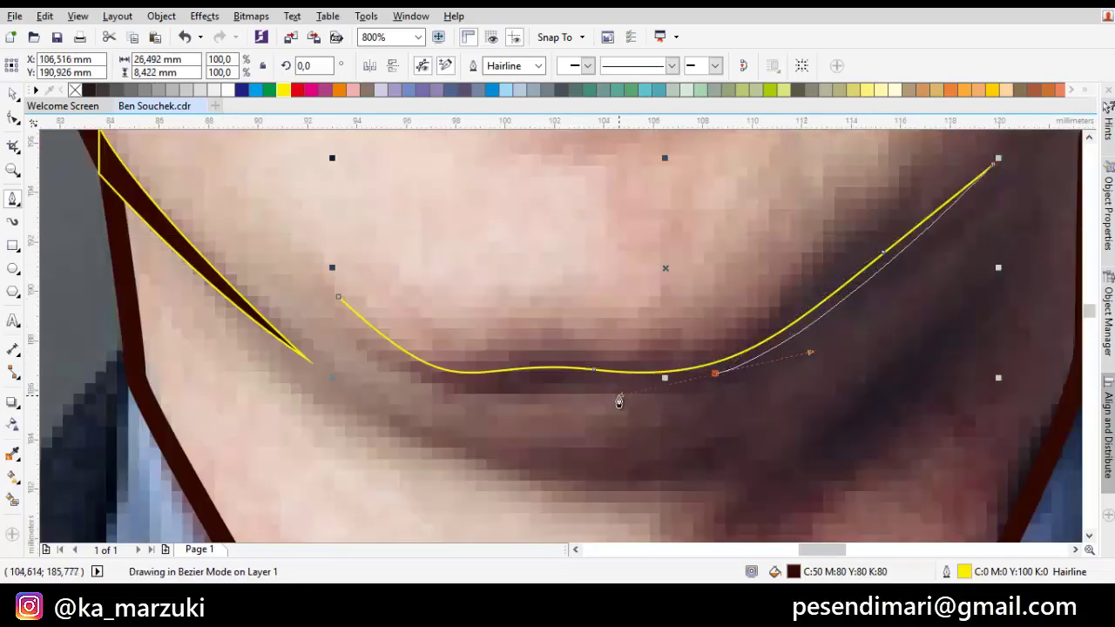
pyautogui.hotkey('ctrl', 'z')
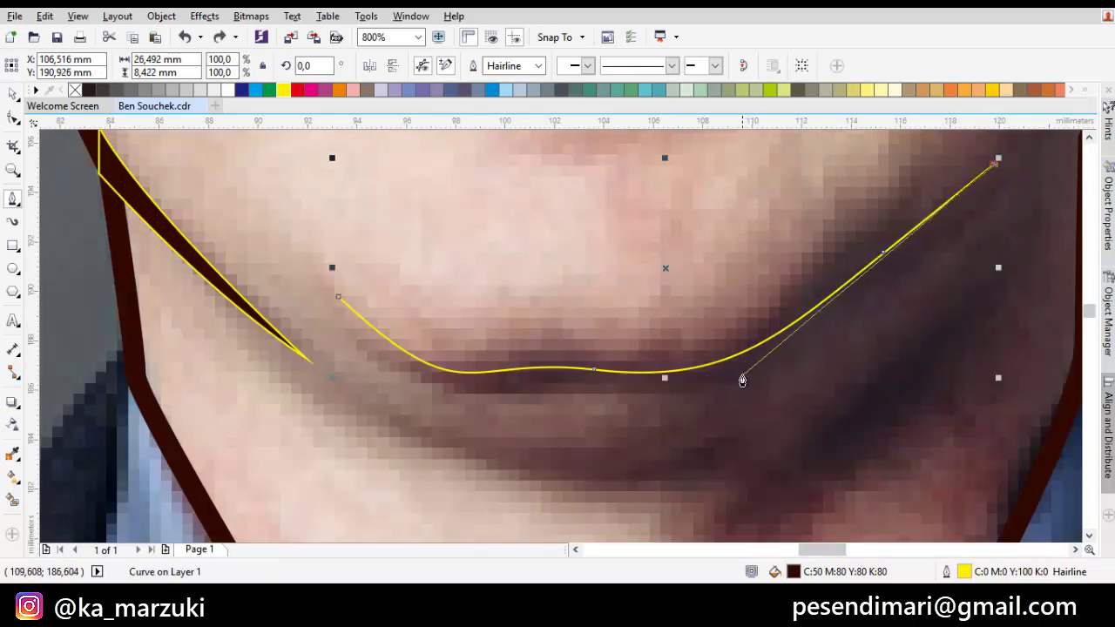
pyautogui.moveTo(737, 374); pyautogui.dragTo(665, 399)
pyautogui.moveTo(570, 378); pyautogui.dragTo(680, 367)
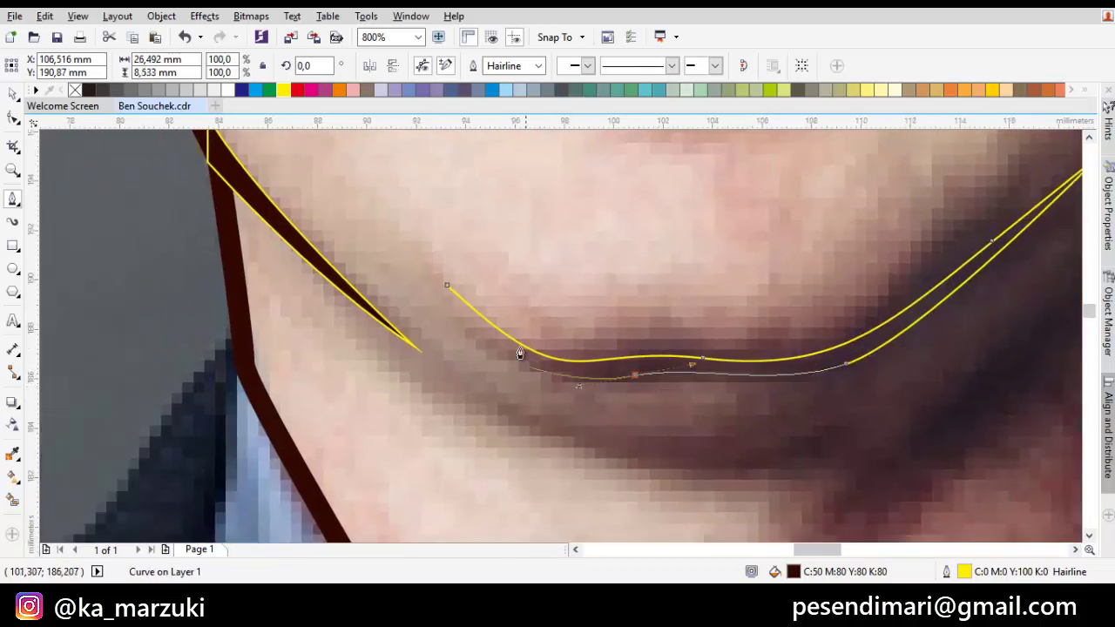
pyautogui.click(449, 285)
# - Draw a second thin closed stroke along the shadow below the chin line, tapering up towards the right jaw
pyautogui.moveTo(541, 391); pyautogui.dragTo(671, 491)
pyautogui.moveTo(764, 488); pyautogui.dragTo(564, 475)
pyautogui.moveTo(633, 416); pyautogui.dragTo(775, 391)
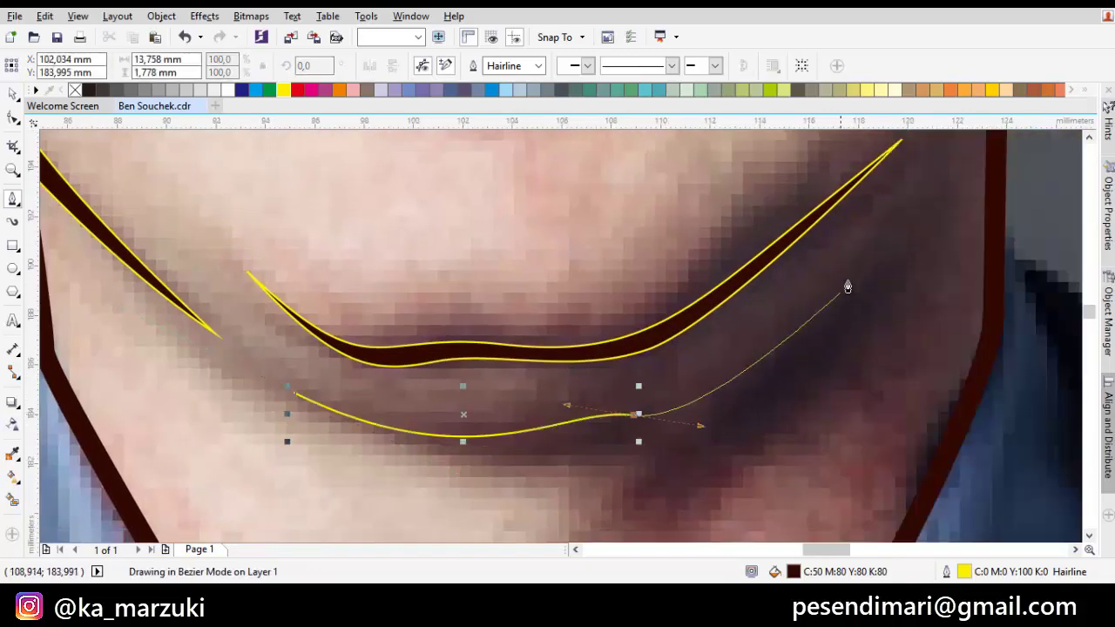
pyautogui.scroll(-2, 677, 386)
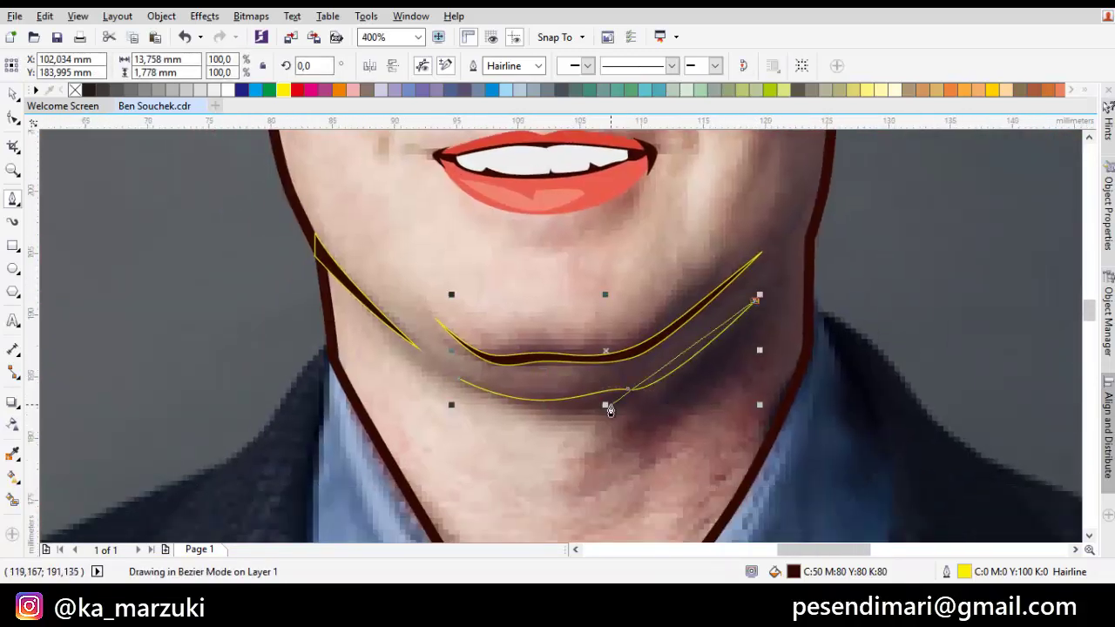
pyautogui.scroll(2, 627, 396)
pyautogui.moveTo(307, 353); pyautogui.dragTo(468, 454)
# - Draw a closed tapered stroke from the right jaw edge curving down and inward towards the ends of the chin lines
pyautogui.moveTo(779, 261); pyautogui.dragTo(534, 447)
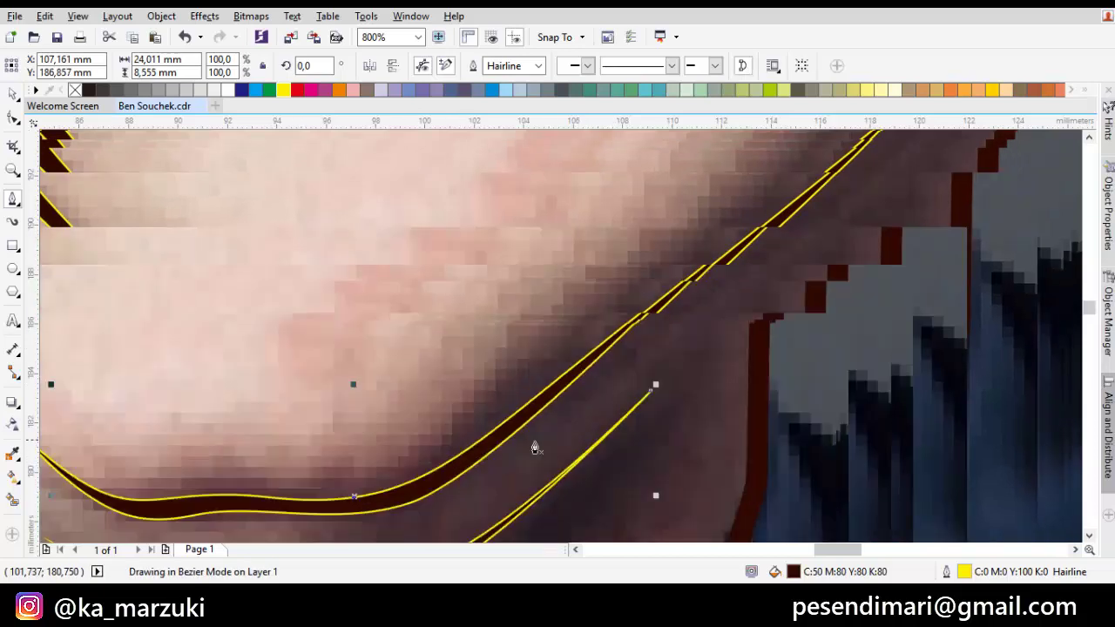
pyautogui.moveTo(697, 323); pyautogui.dragTo(647, 398)
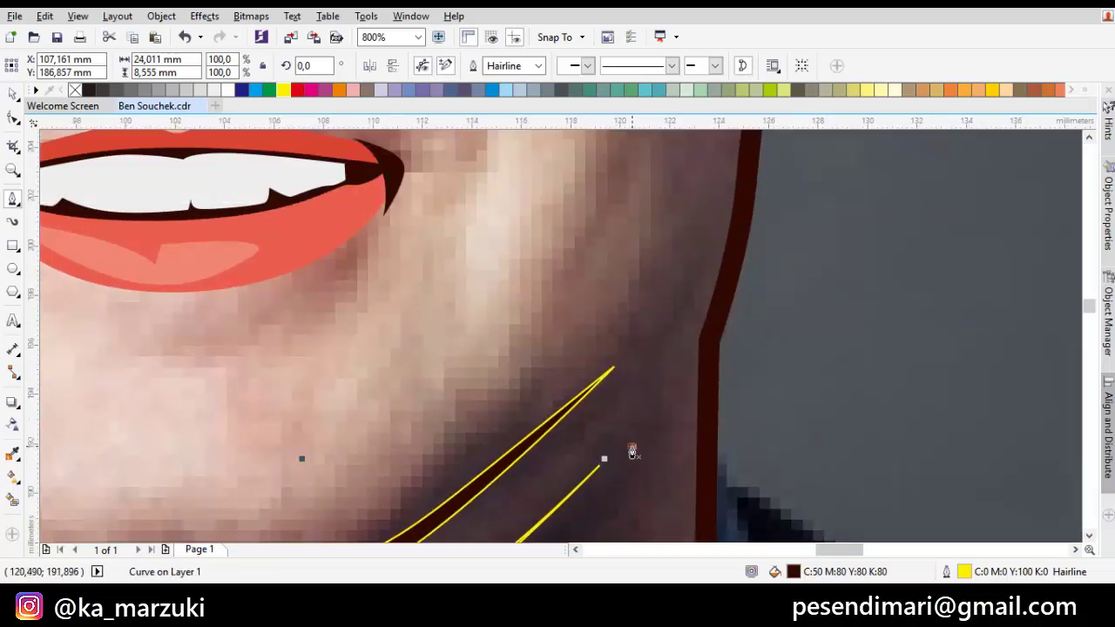
pyautogui.moveTo(632, 447)
pyautogui.mouseDown()
pyautogui.moveTo(722, 314)
pyautogui.moveTo(738, 308)
pyautogui.mouseUp()
pyautogui.moveTo(734, 199); pyautogui.dragTo(723, 344)
pyautogui.moveTo(633, 446); pyautogui.dragTo(647, 439)
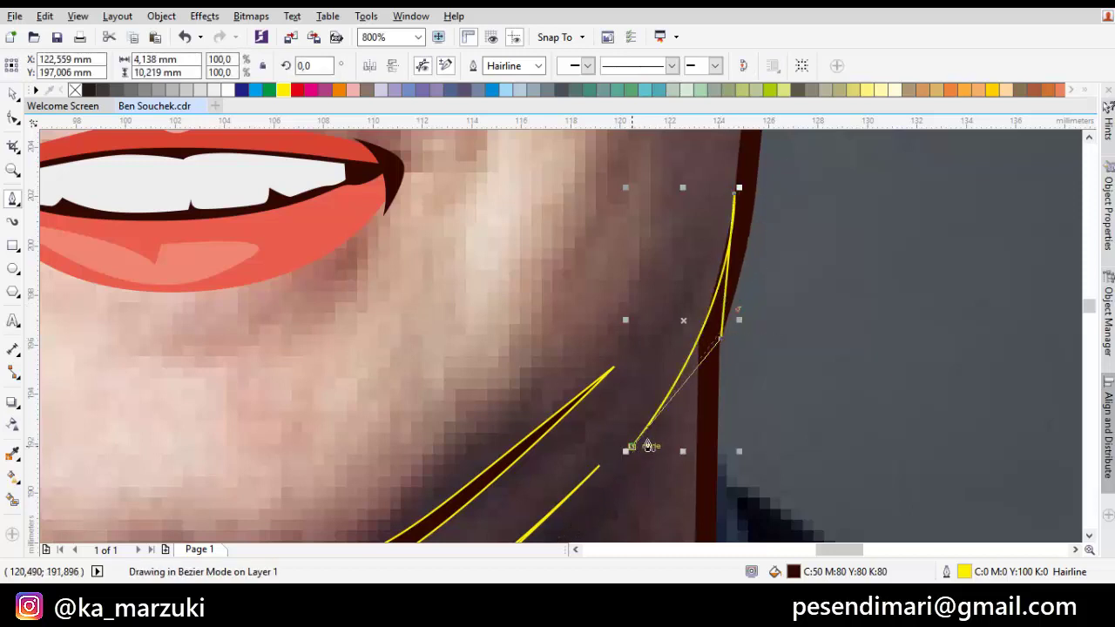
pyautogui.moveTo(699, 415); pyautogui.dragTo(695, 413)
# - Reshape the outline at the left earlobe by pulling its inner nodes upward into a tapered line between ear and cheek
pyautogui.moveTo(919, 271); pyautogui.dragTo(861, 321)
pyautogui.scroll(-1, 883, 278)
pyautogui.press('space')
pyautogui.scroll(1, 774, 351)
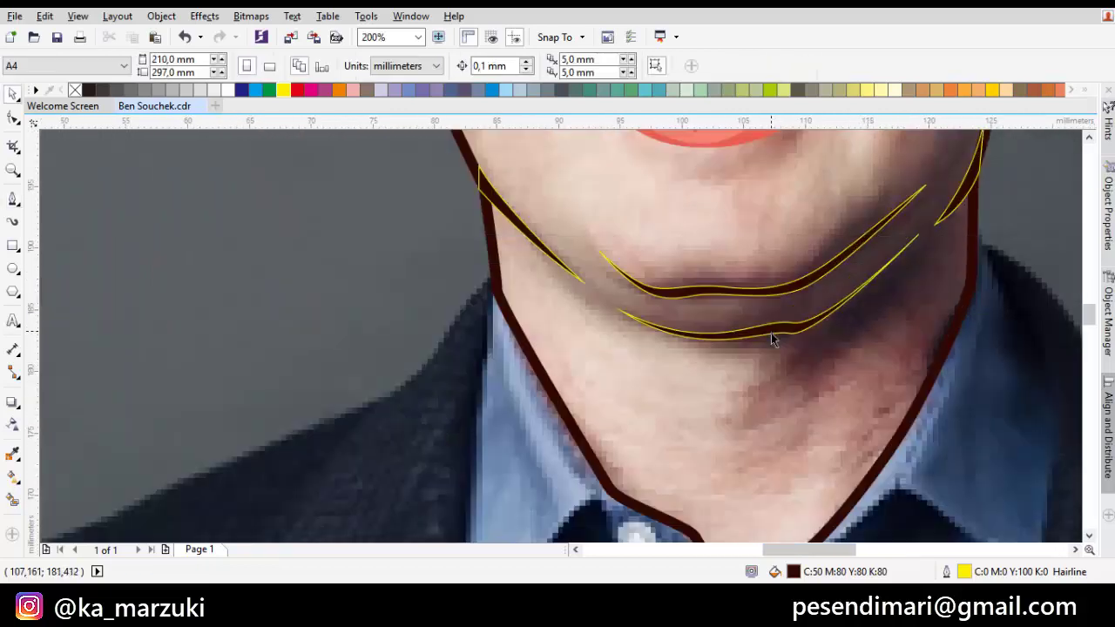
pyautogui.moveTo(776, 340); pyautogui.dragTo(744, 384)
pyautogui.scroll(-2, 744, 384)
pyautogui.scroll(4, 659, 325)
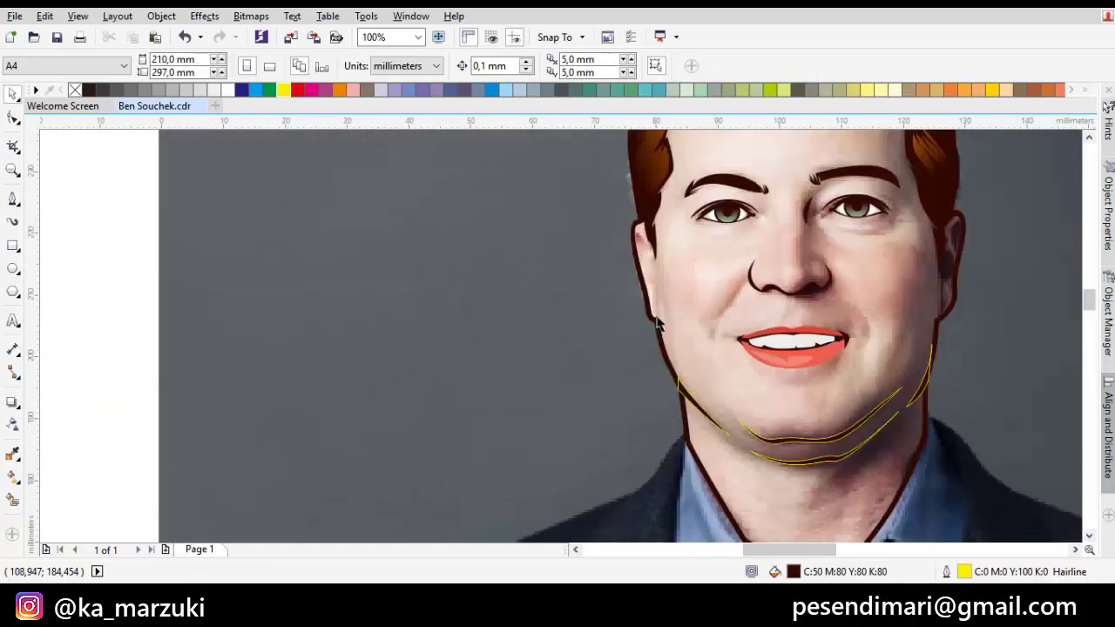
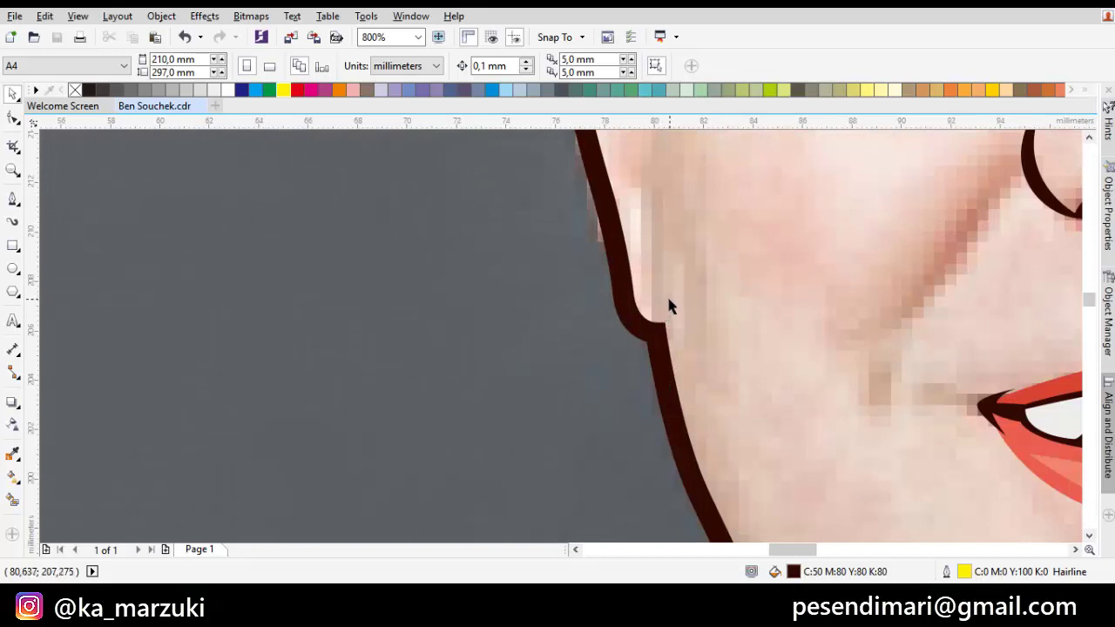
pyautogui.press('F10')
pyautogui.click(662, 329)
pyautogui.moveTo(664, 324); pyautogui.dragTo(655, 181)
pyautogui.scroll(1, 667, 352)
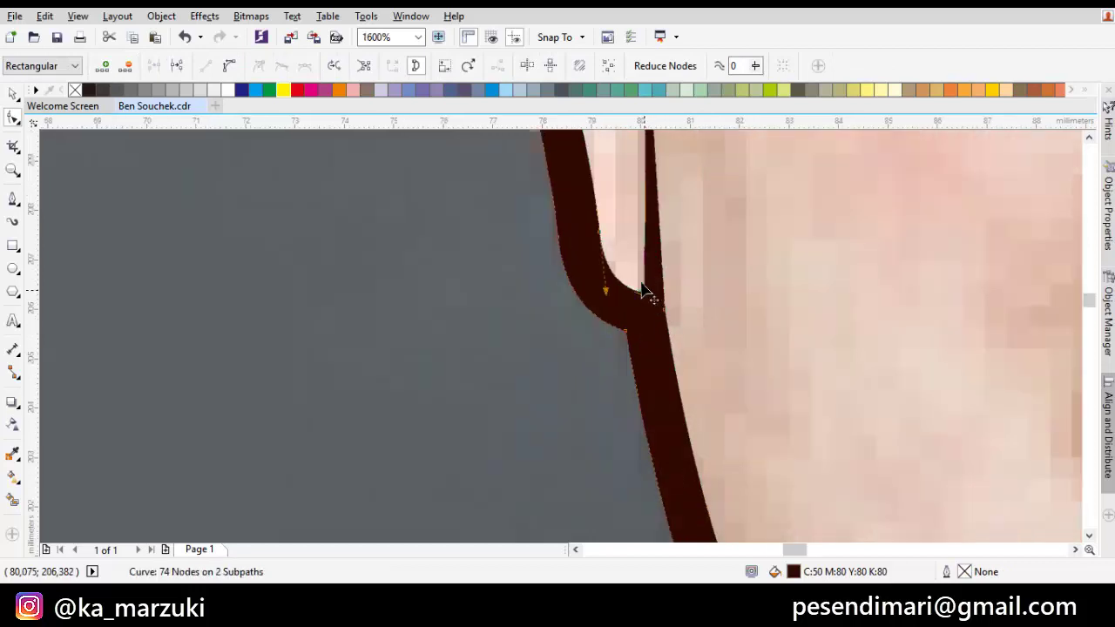
pyautogui.moveTo(641, 285); pyautogui.dragTo(629, 264)
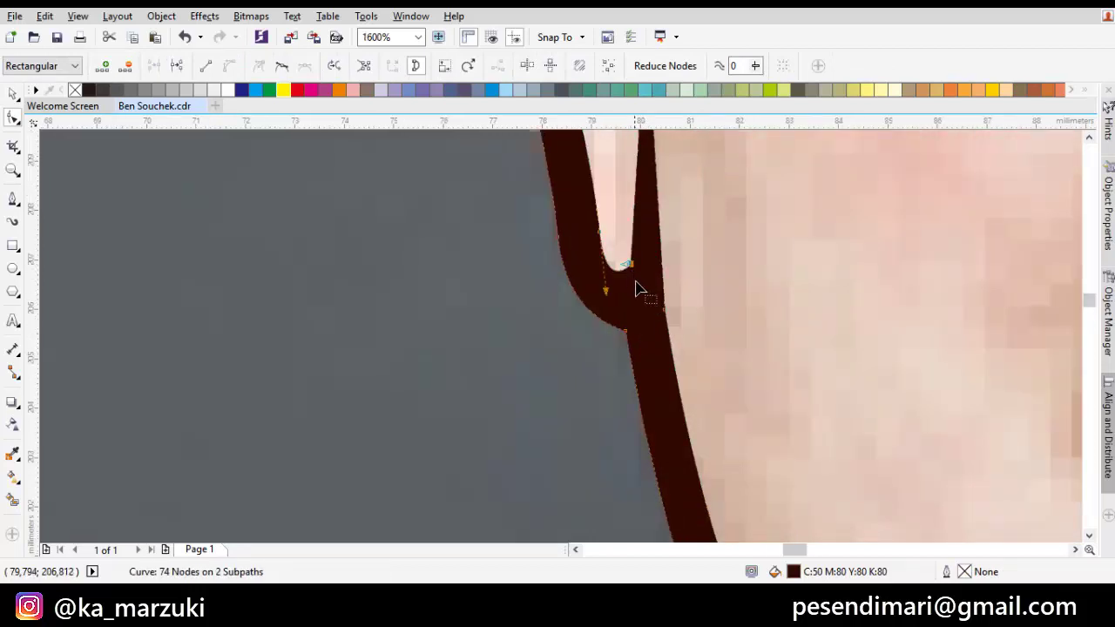
# - Delete the surplus inner-edge node where the left earlobe meets the jaw outline
pyautogui.scroll(-2, 638, 289)
pyautogui.scroll(2, 692, 262)
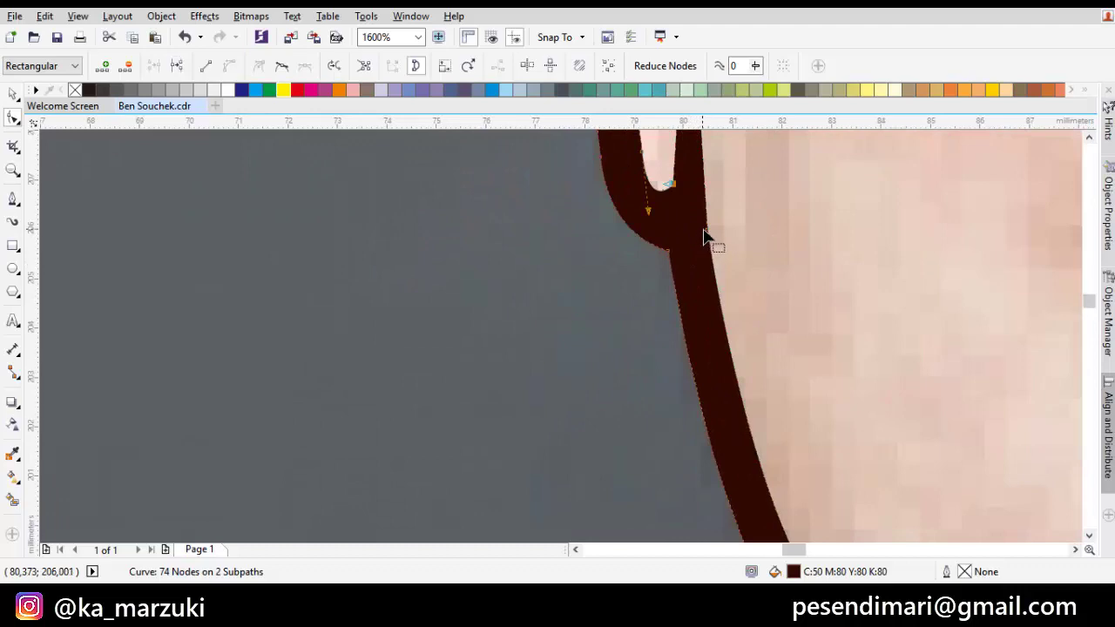
pyautogui.press('Delete')
# - Draw a closed tapered stroke between the right cheek and ear, running down into the jaw outline below the earlobe
pyautogui.scroll(-4, 707, 242)
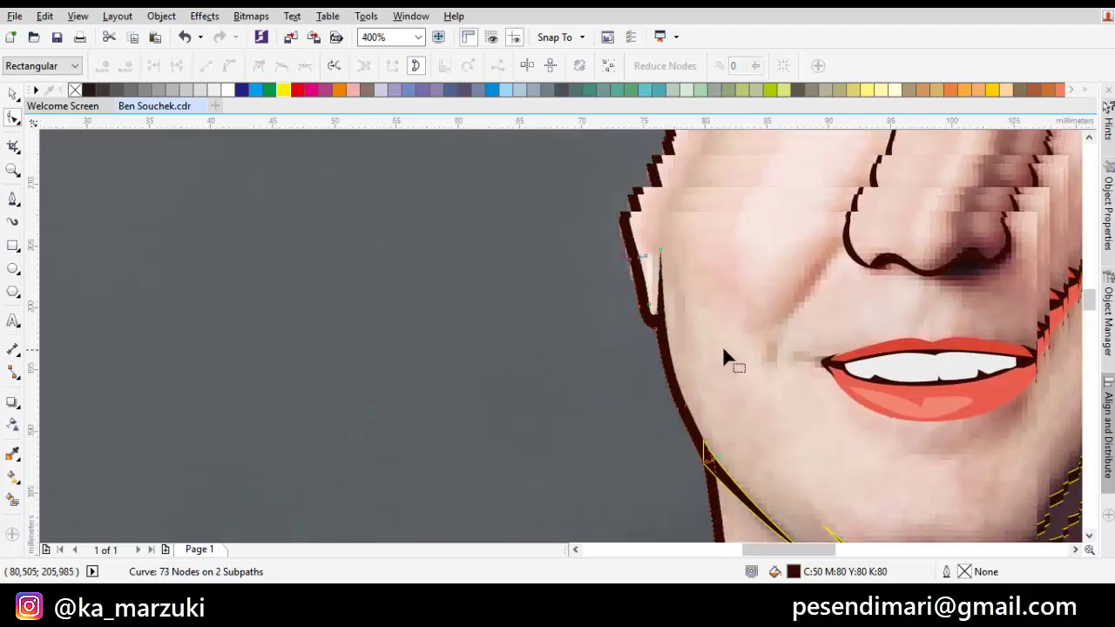
pyautogui.press('space')
pyautogui.hscroll(3, 763, 357)
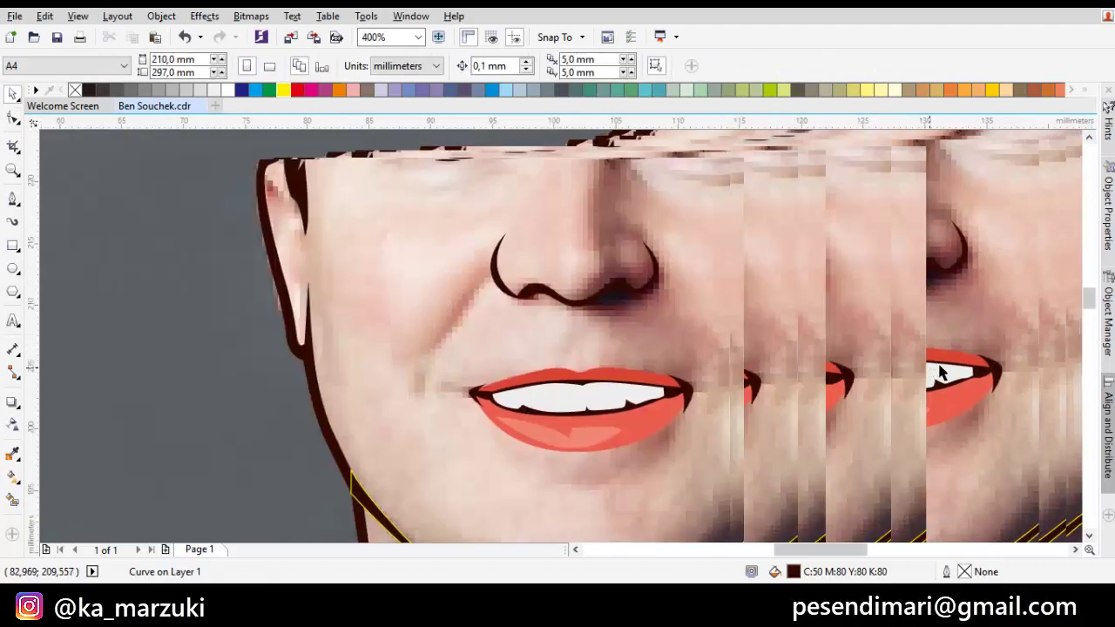
pyautogui.hscroll(2, 938, 373)
pyautogui.scroll(1, 674, 339)
pyautogui.press('space')
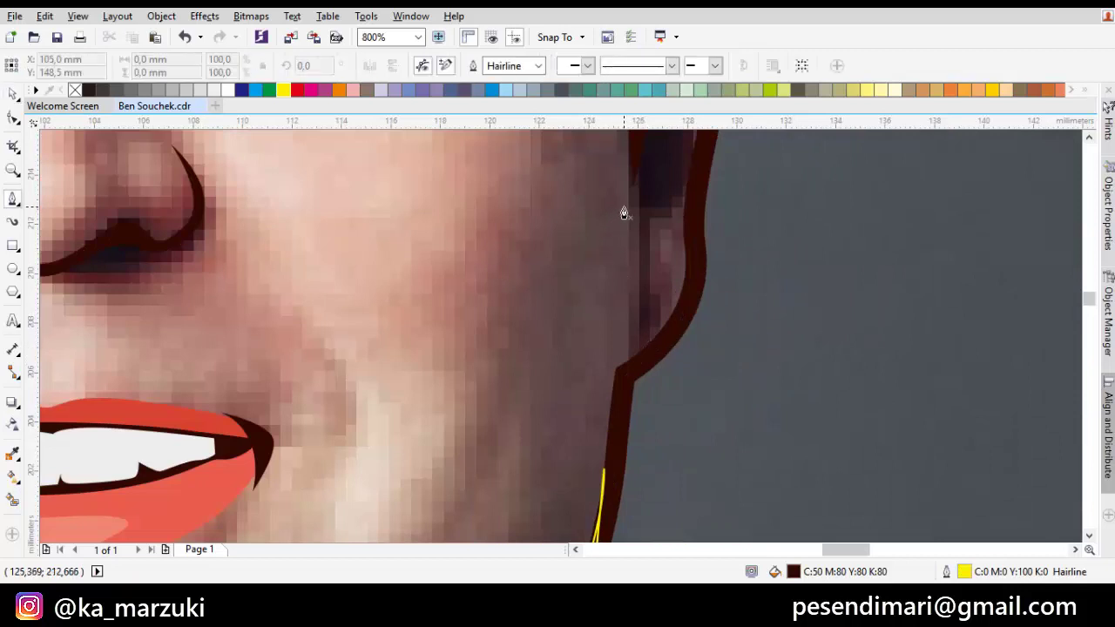
pyautogui.click(623, 204)
pyautogui.click(615, 395)
pyautogui.click(628, 424)
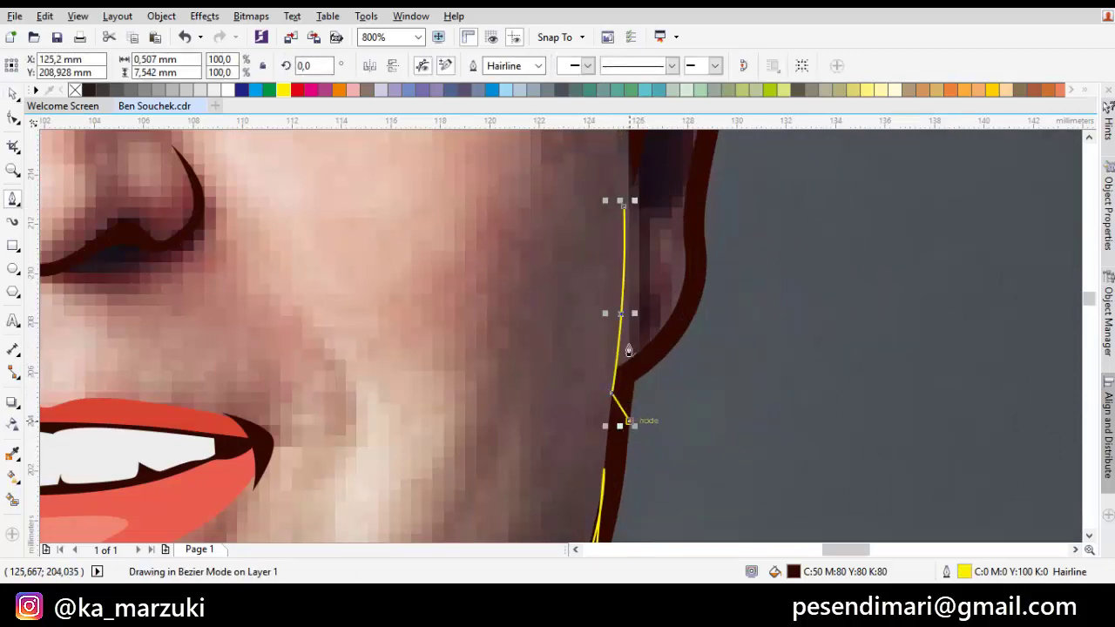
pyautogui.moveTo(656, 277); pyautogui.dragTo(656, 277)
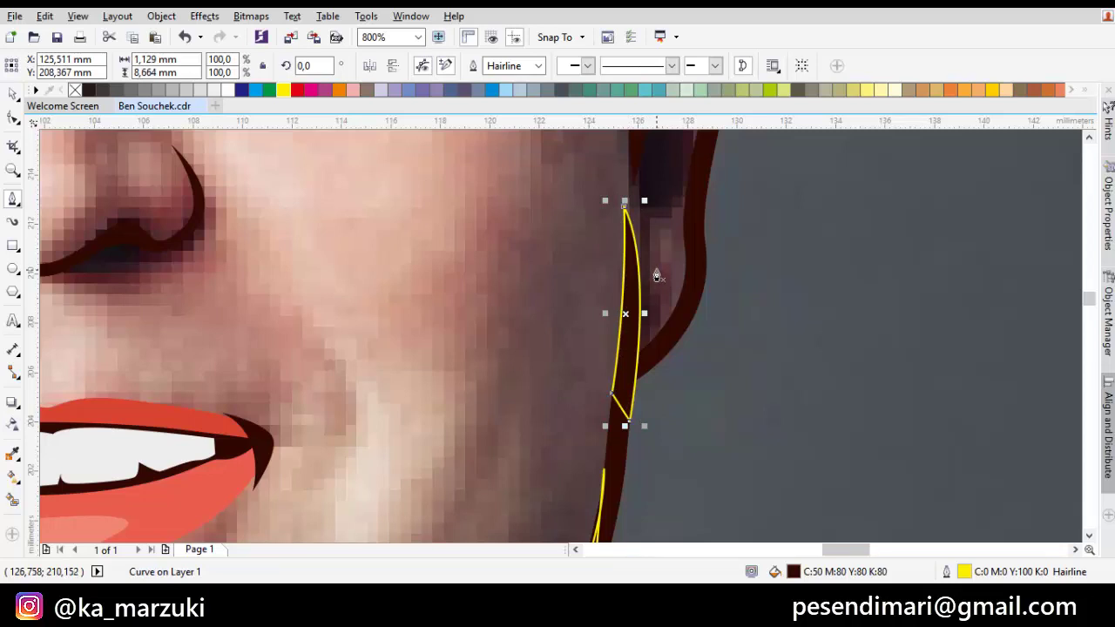
# - Select all objects and remove the yellow hairline outlines from the jaw, chin and ear strokes
pyautogui.scroll(-1, 657, 275)
pyautogui.scroll(-1, 668, 293)
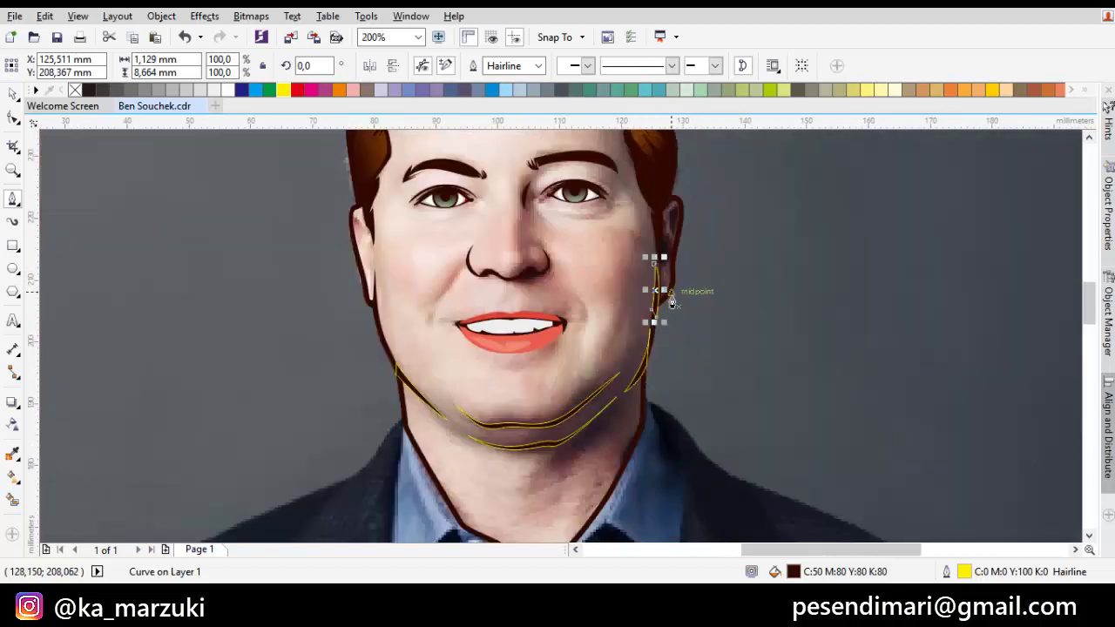
pyautogui.moveTo(657, 279); pyautogui.dragTo(699, 260)
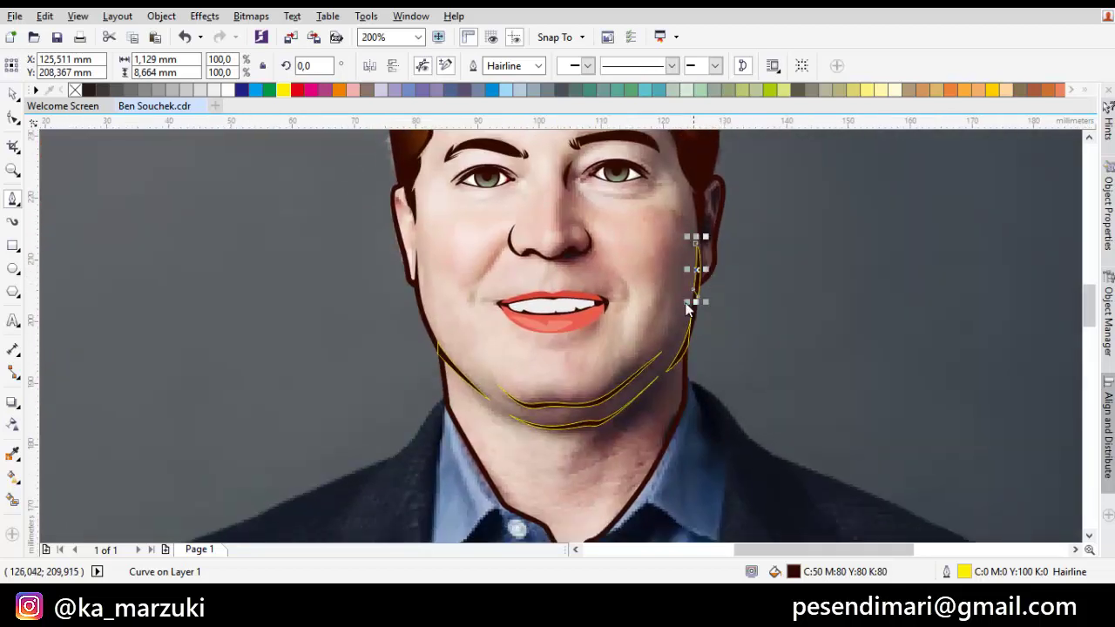
pyautogui.press('space')
pyautogui.click(189, 158)
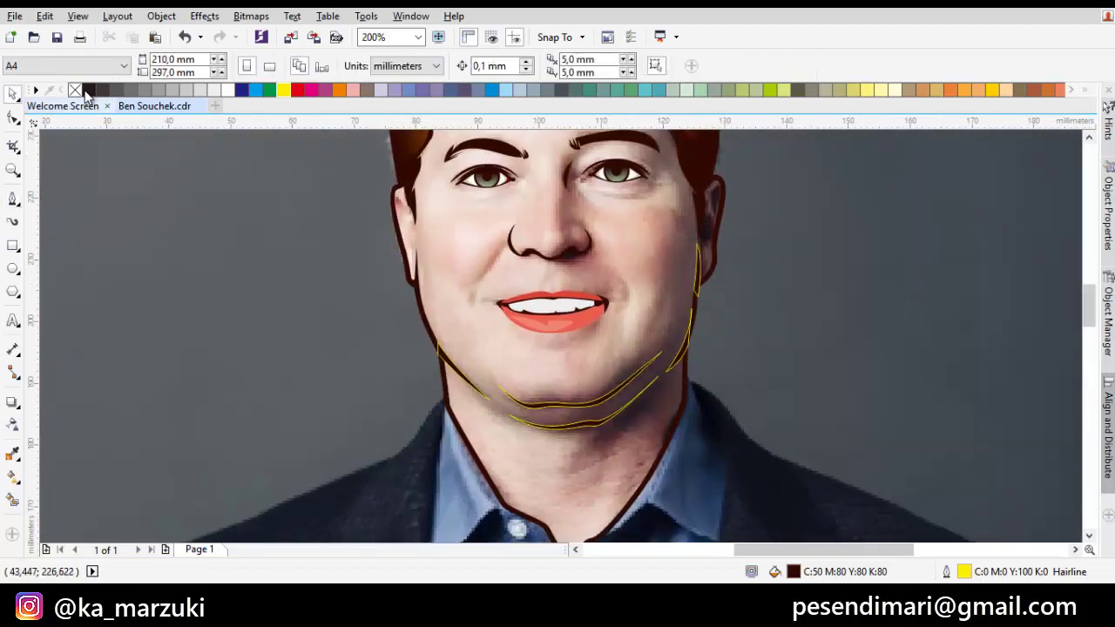
pyautogui.hotkey('ctrl', 'a')
pyautogui.rightClick(77, 90)
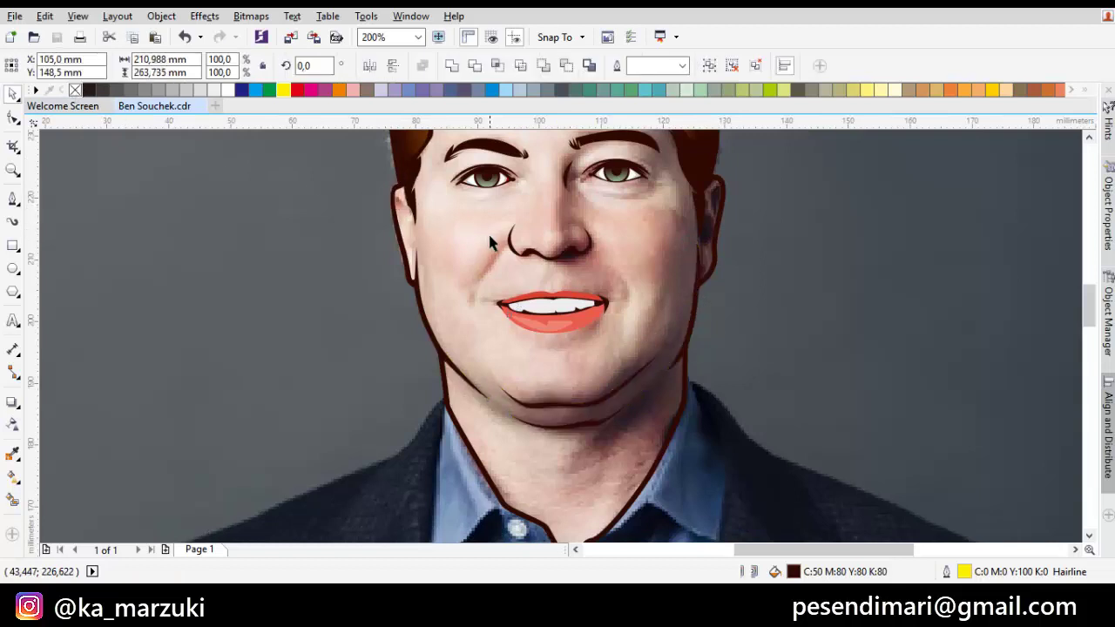
pyautogui.press('Escape')
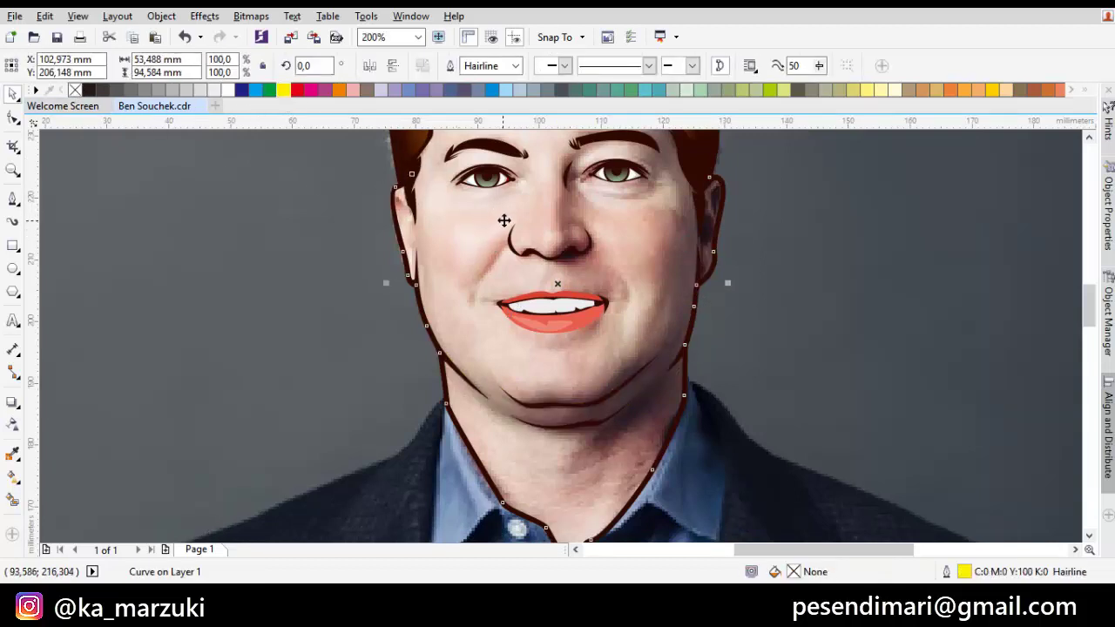
pyautogui.scroll(1, 473, 219)
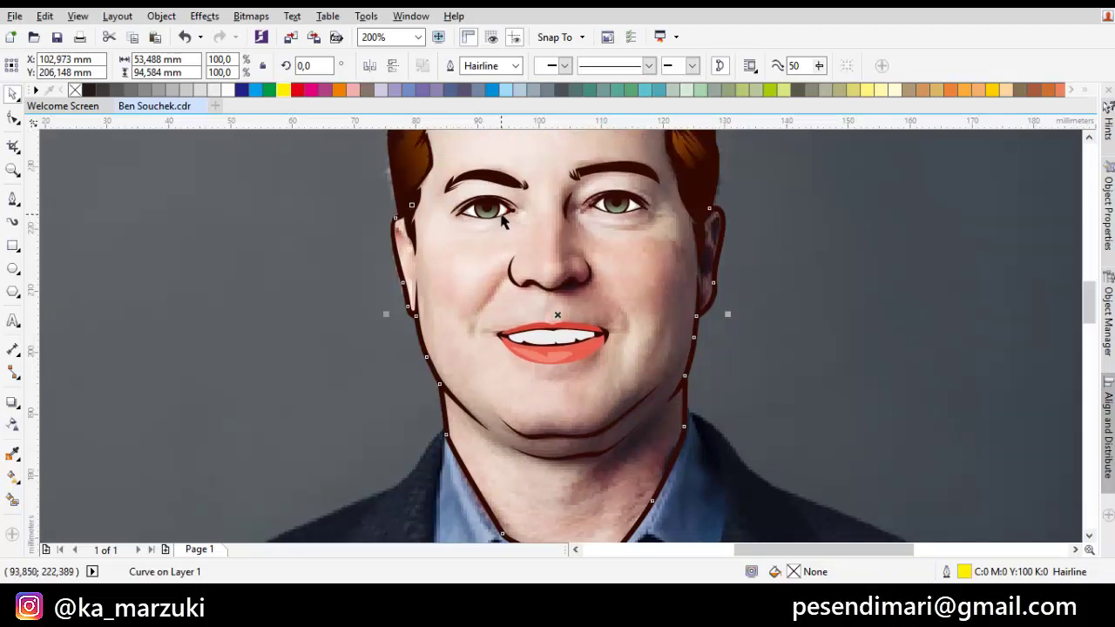
# - Start a shadow outline with the Pen tool from the left smile fold up to the left nostril's tip and back down to the nose base
pyautogui.moveTo(502, 207); pyautogui.dragTo(486, 267)
pyautogui.scroll(1, 486, 334)
pyautogui.moveTo(487, 335); pyautogui.dragTo(510, 272)
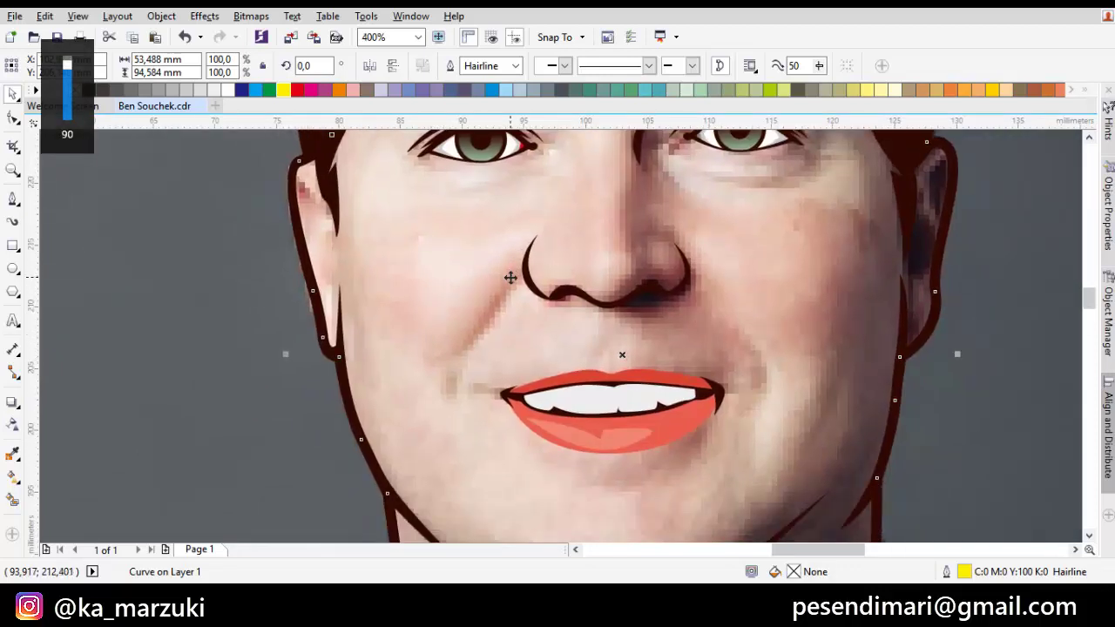
pyautogui.scroll(1, 506, 311)
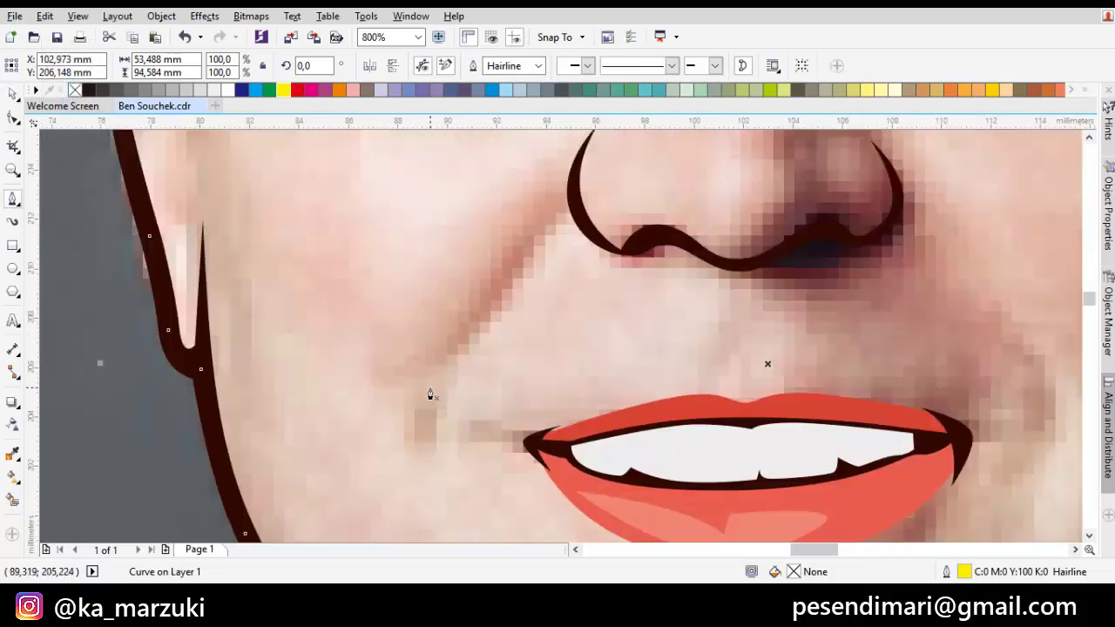
pyautogui.moveTo(429, 388); pyautogui.dragTo(456, 419)
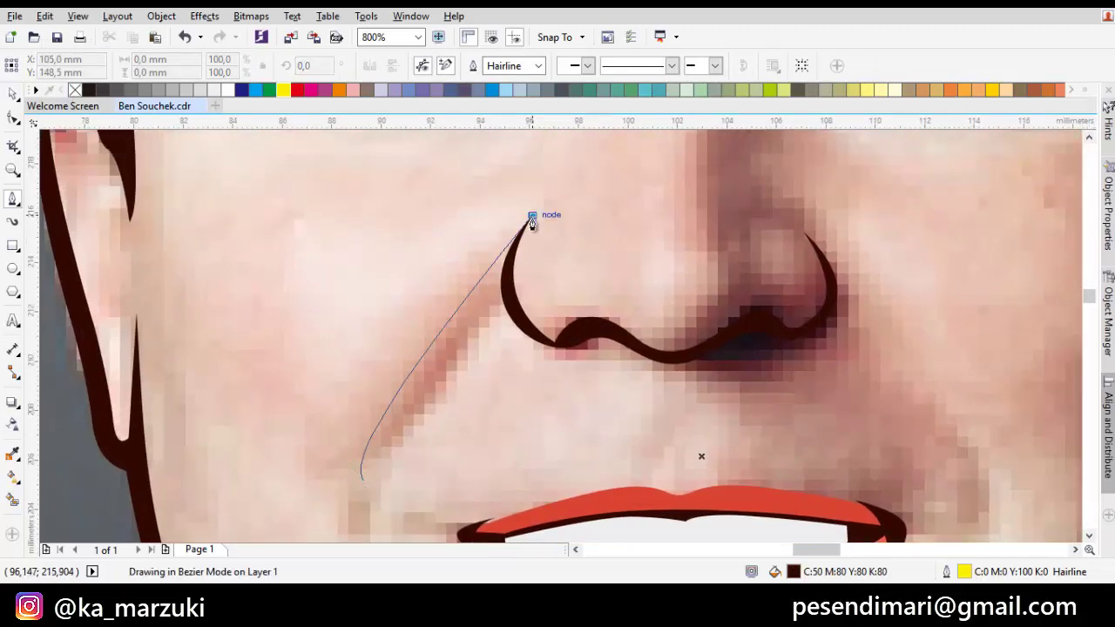
pyautogui.click(531, 216)
pyautogui.moveTo(523, 310); pyautogui.dragTo(533, 352)
pyautogui.moveTo(642, 329); pyautogui.dragTo(689, 370)
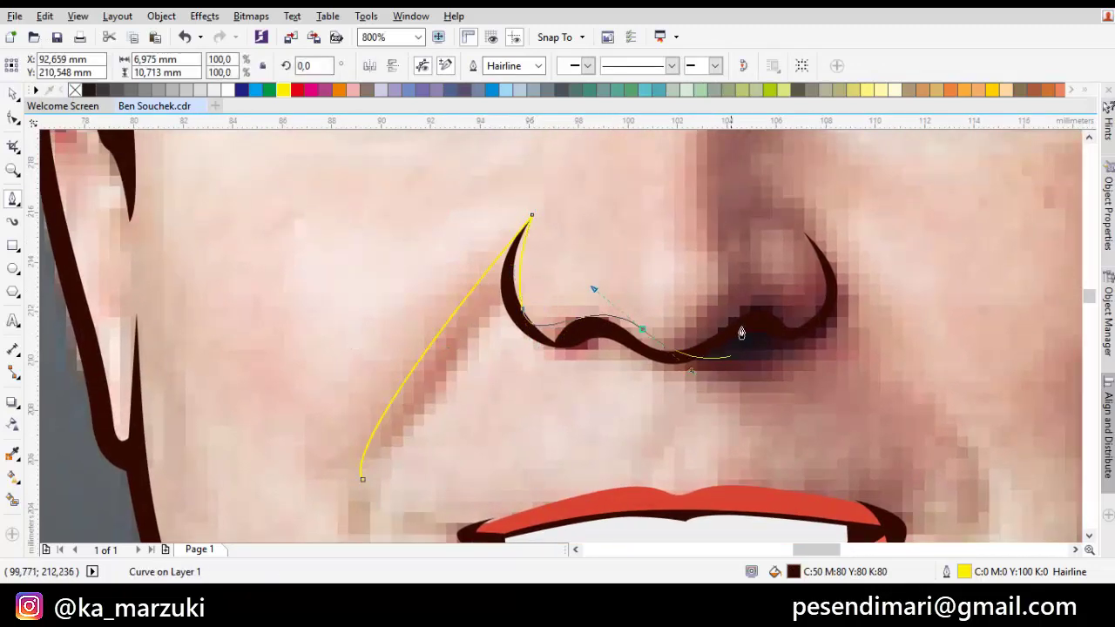
# - Continue the shadow outline along the nose base and curl it around the top of the right nostril, undoing a misplaced node
pyautogui.moveTo(761, 286); pyautogui.dragTo(804, 374)
pyautogui.scroll(1, 723, 279)
pyautogui.scroll(2, 723, 283)
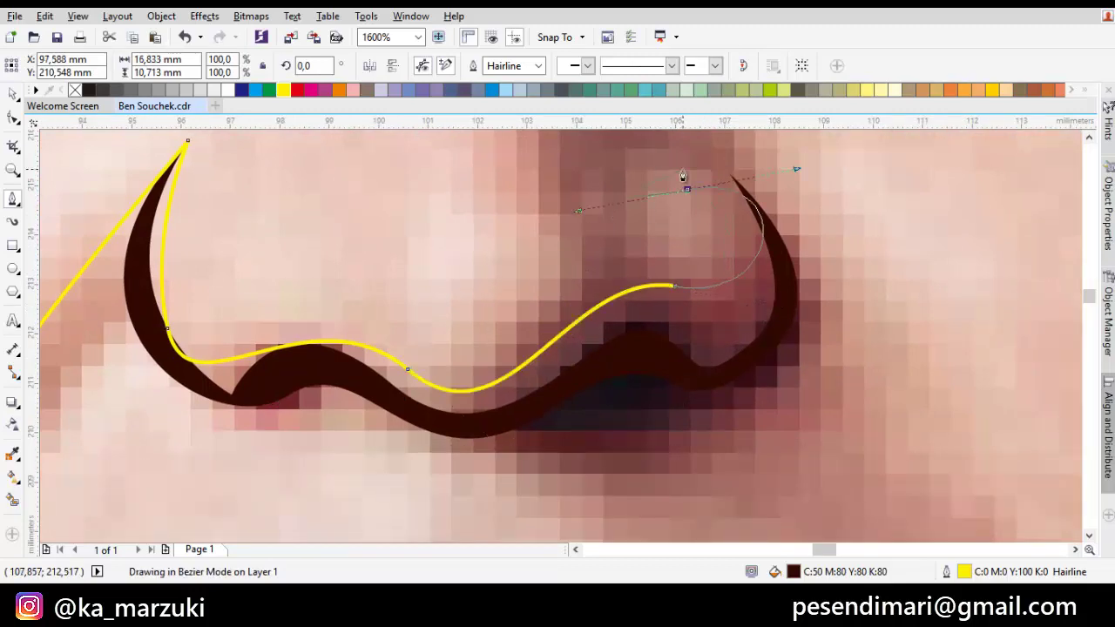
pyautogui.moveTo(762, 163); pyautogui.dragTo(699, 186)
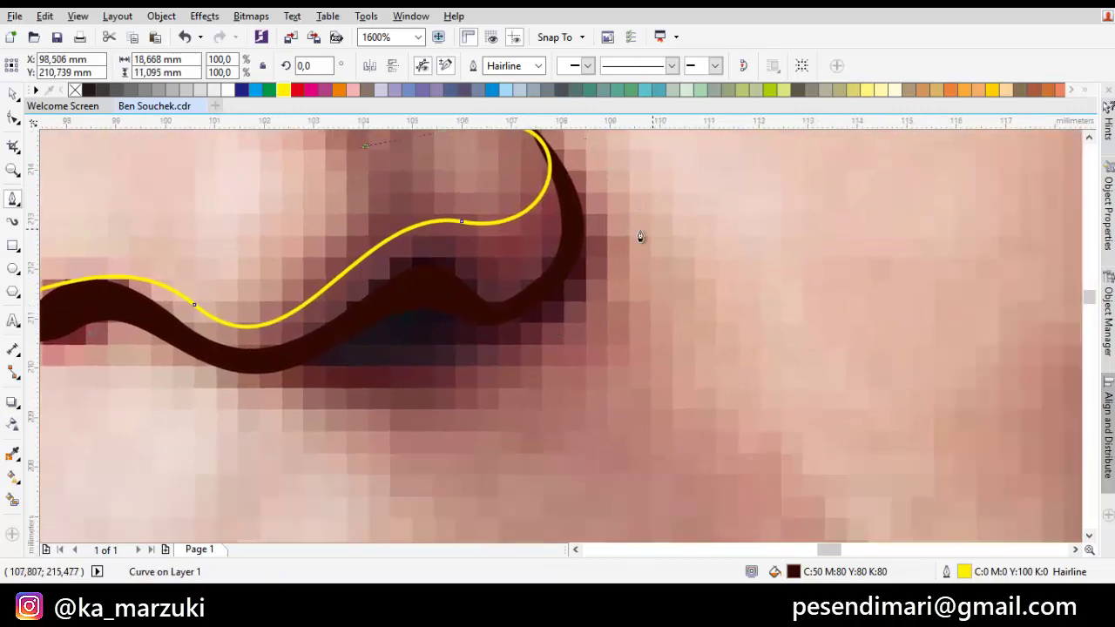
pyautogui.hotkey('ctrl', 'z')
pyautogui.moveTo(621, 201); pyautogui.dragTo(743, 415)
# - Run the outline down the right smile fold and back beneath the nose to its start, closing a shape about 23 by 11 mm
pyautogui.scroll(-1, 730, 459)
pyautogui.click(761, 405)
pyautogui.moveTo(634, 358)
pyautogui.mouseDown()
pyautogui.moveTo(679, 356)
pyautogui.moveTo(594, 408)
pyautogui.mouseUp()
pyautogui.moveTo(524, 366); pyautogui.dragTo(650, 372)
pyautogui.click(606, 330)
pyautogui.hscroll(-3, 604, 327)
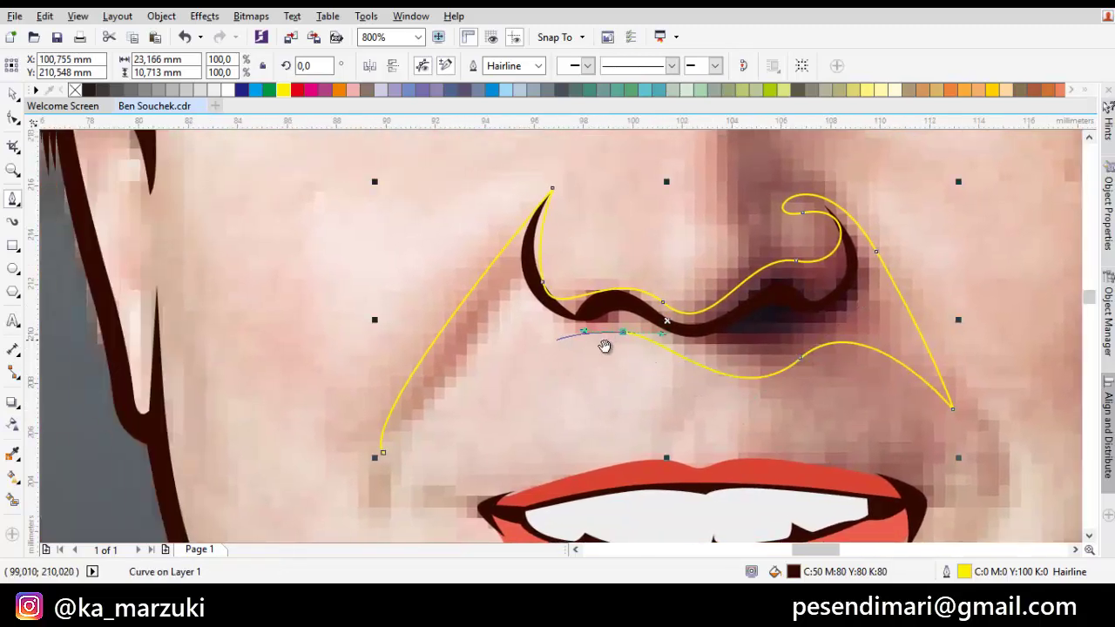
pyautogui.moveTo(605, 313); pyautogui.dragTo(567, 272)
pyautogui.click(460, 460)
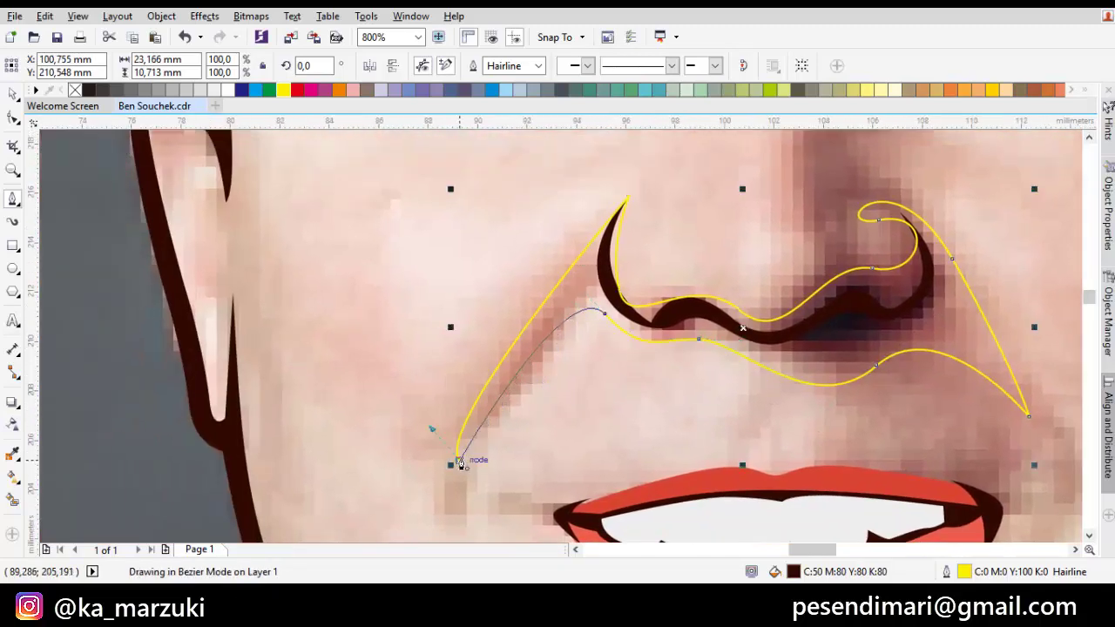
pyautogui.click(460, 462)
# - Place the nose shadow shape behind the dark nose line art in the stacking order
pyautogui.scroll(-1, 550, 427)
pyautogui.moveTo(596, 401); pyautogui.dragTo(498, 390)
pyautogui.rightClick(605, 370)
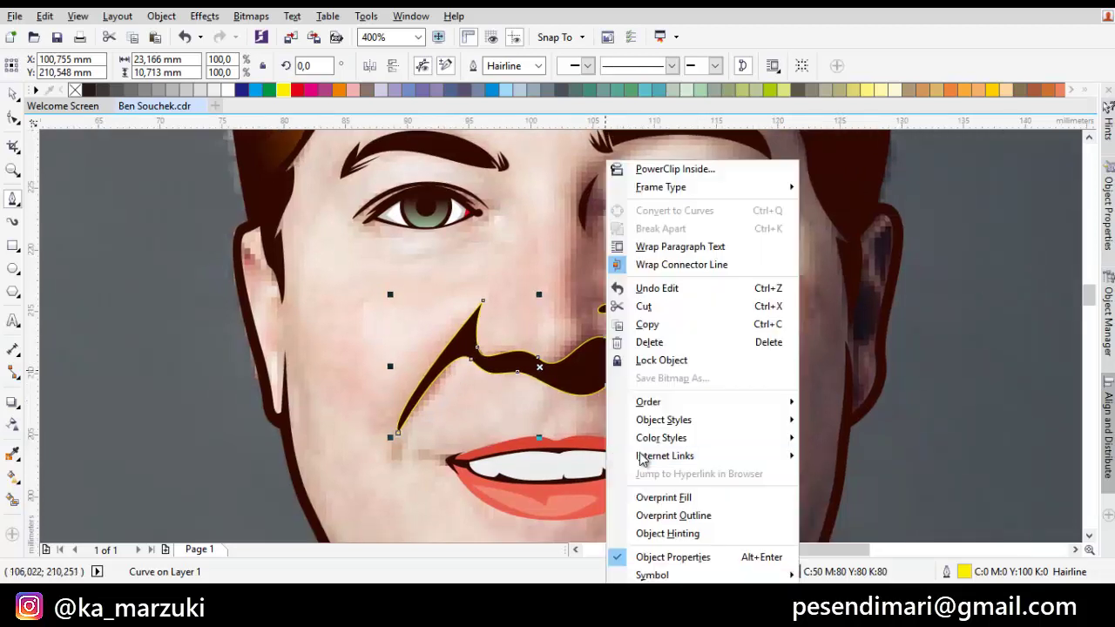
pyautogui.moveTo(684, 403)
pyautogui.click(908, 517)
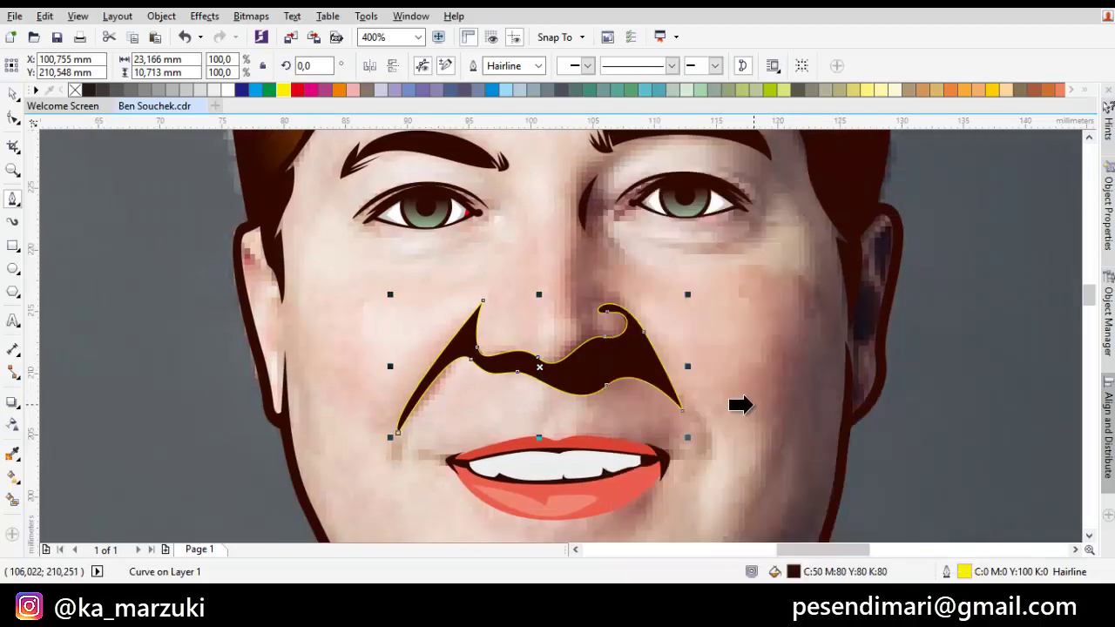
pyautogui.scroll(-1, 768, 415)
pyautogui.scroll(-1, 784, 453)
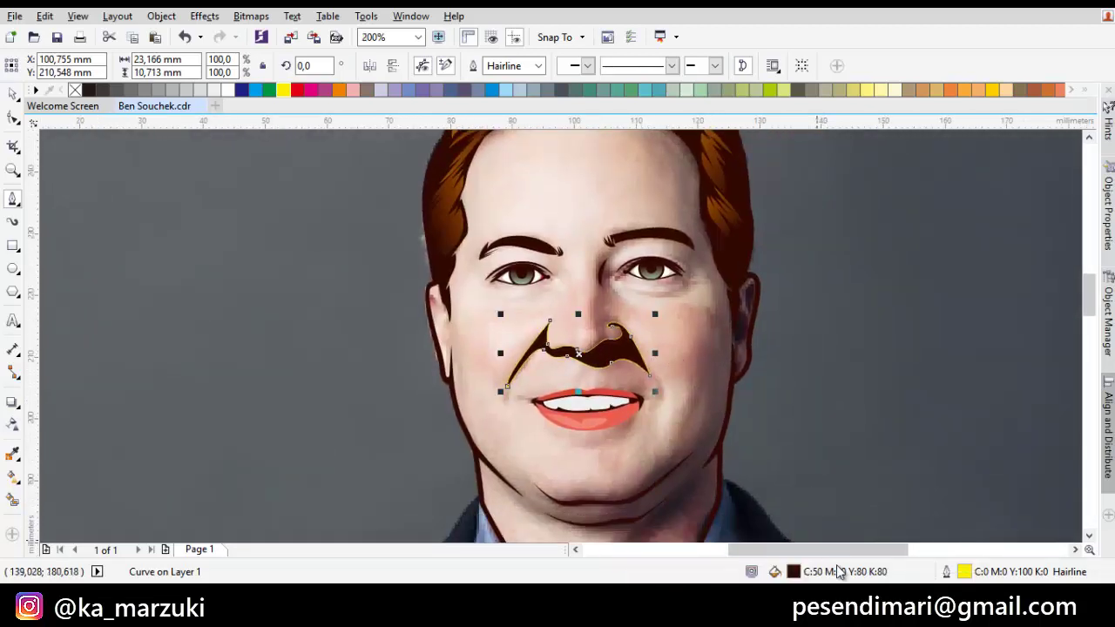
# - Fill the nose shadow shape with orange-brown C21 M64 Y69 K0
pyautogui.doubleClick(838, 571)
pyautogui.click(509, 255)
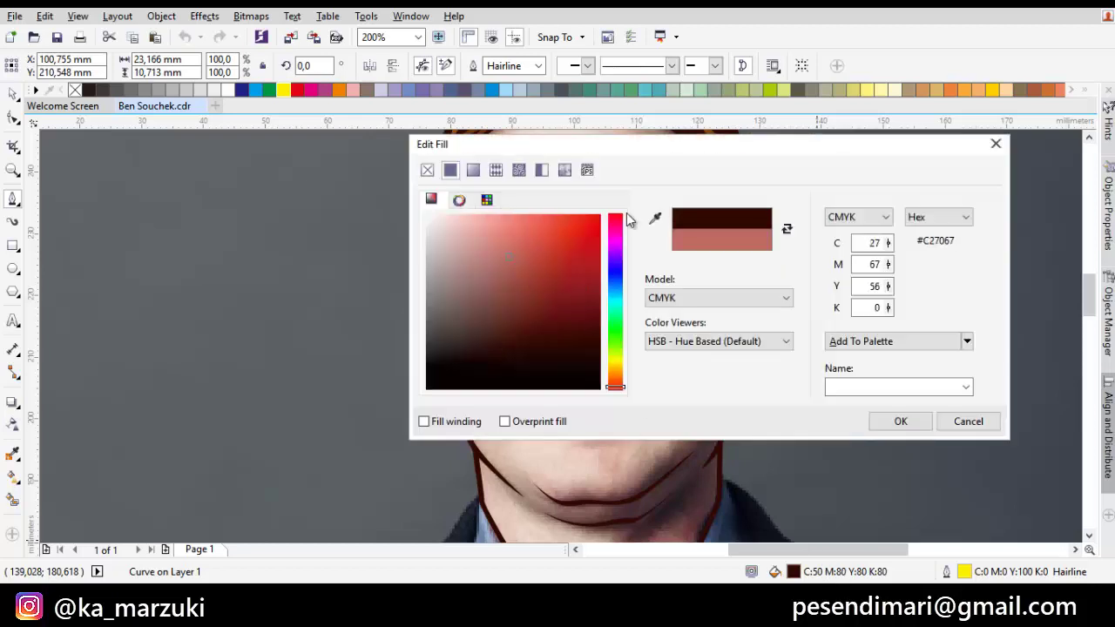
pyautogui.moveTo(663, 146); pyautogui.dragTo(858, 95)
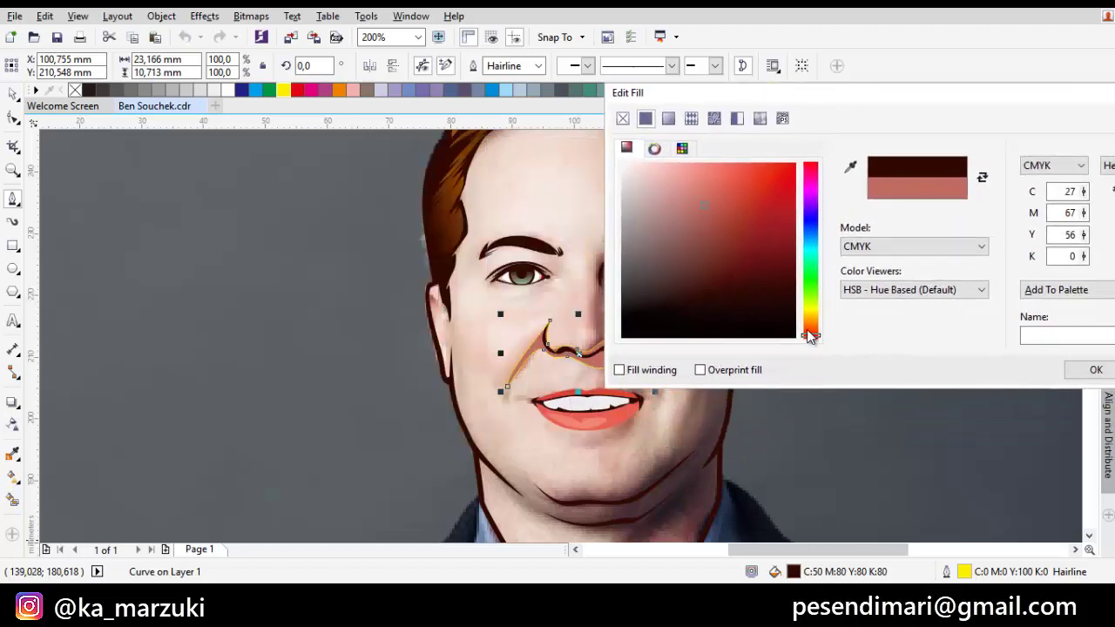
pyautogui.moveTo(810, 337); pyautogui.dragTo(812, 332)
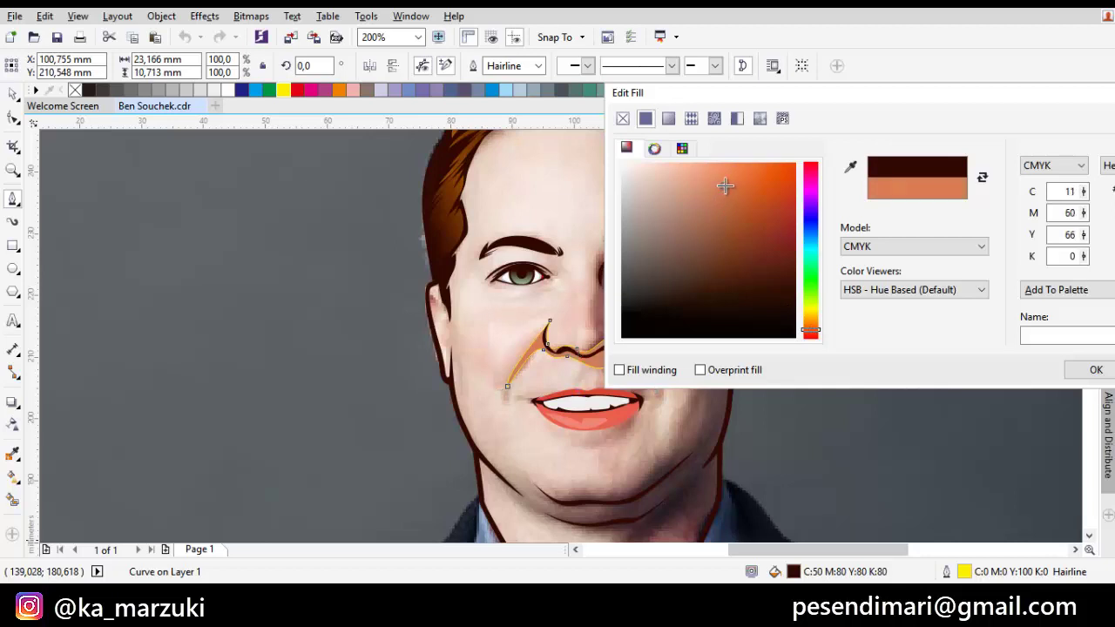
pyautogui.moveTo(727, 191); pyautogui.dragTo(721, 215)
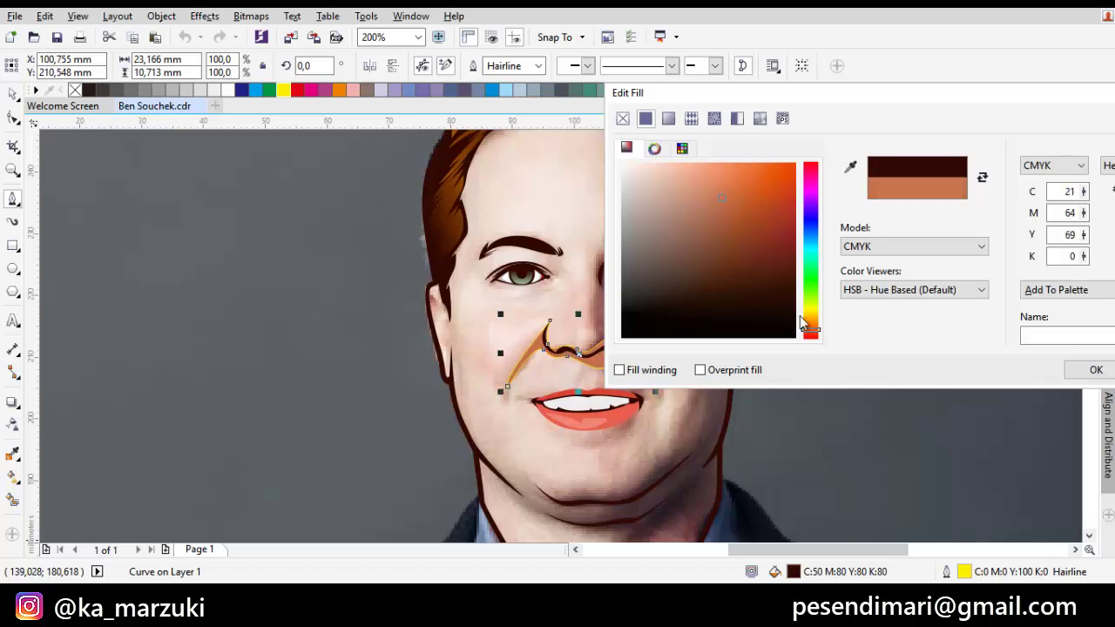
pyautogui.click(1090, 370)
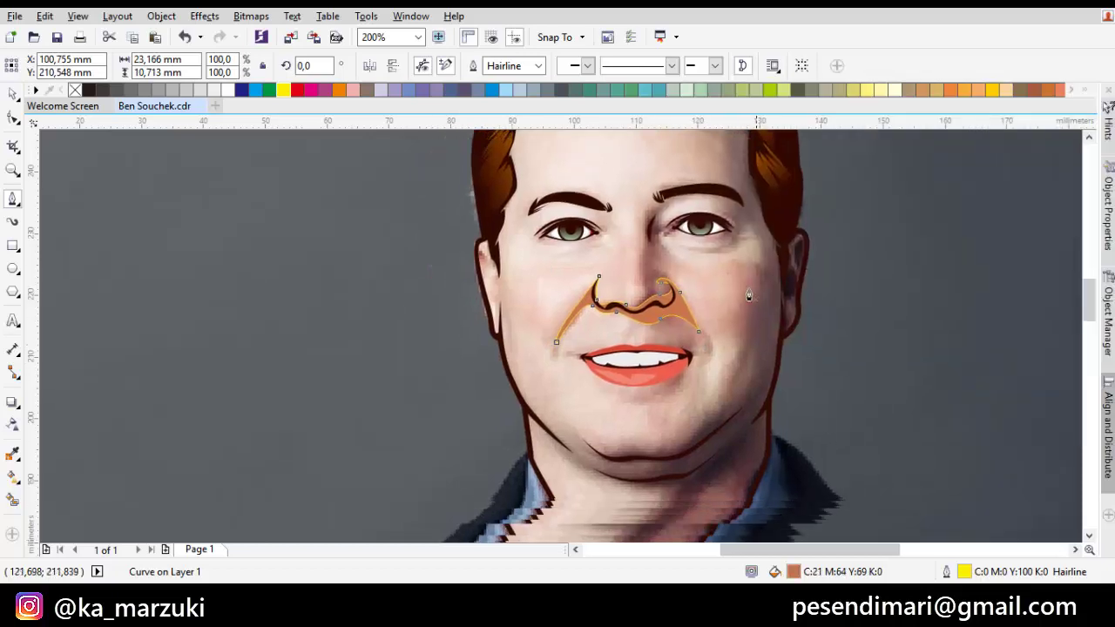
# - Draw a closed shadow shape about 10 by 10 mm beside the nose bridge, curving up under the right eyebrow
pyautogui.scroll(2, 688, 335)
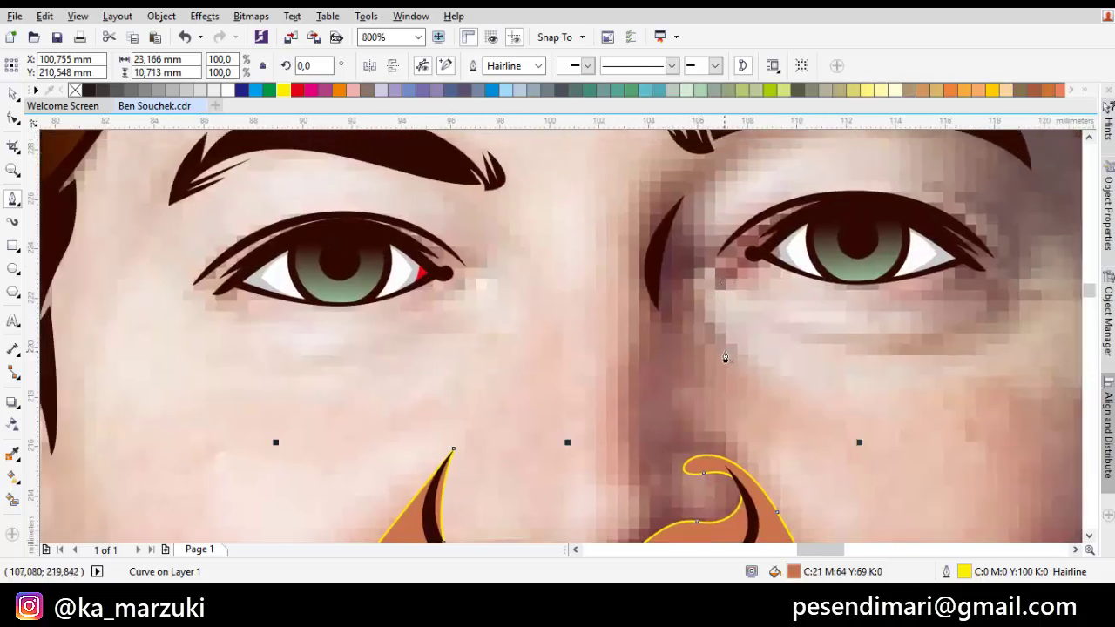
pyautogui.moveTo(733, 188); pyautogui.dragTo(620, 247)
pyautogui.moveTo(802, 188); pyautogui.dragTo(893, 192)
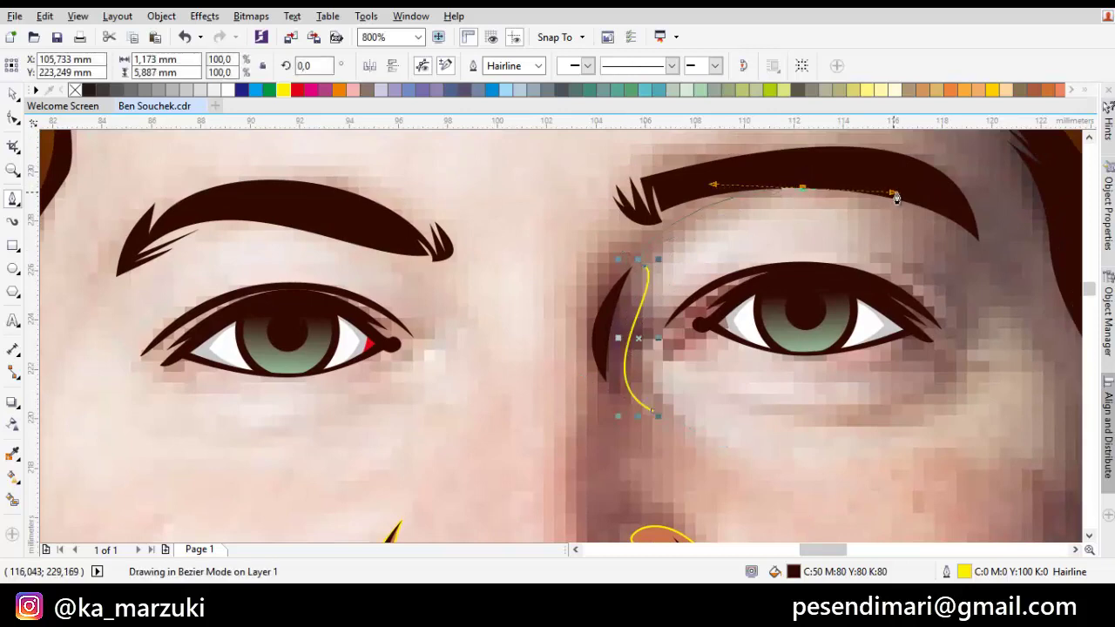
pyautogui.moveTo(702, 162); pyautogui.dragTo(621, 178)
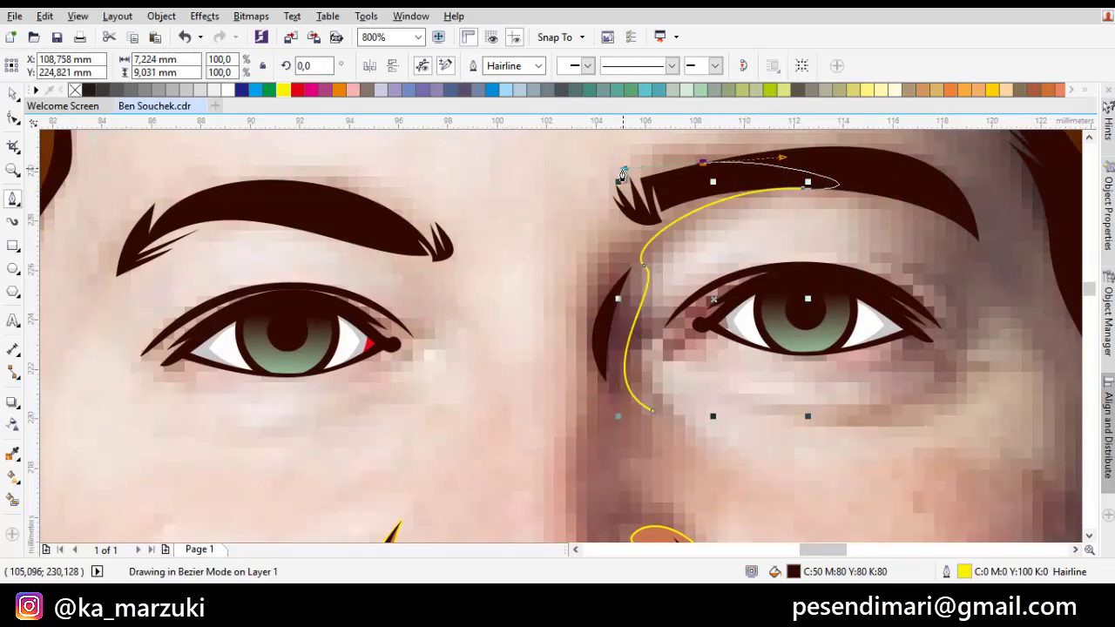
pyautogui.click(635, 231)
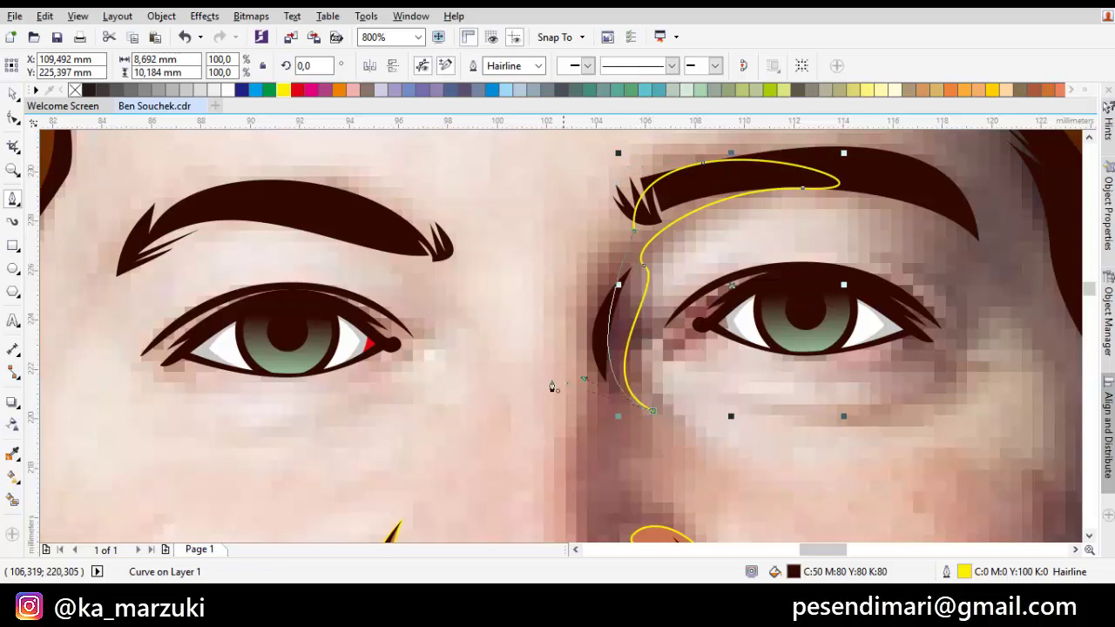
pyautogui.moveTo(552, 387)
pyautogui.mouseDown()
pyautogui.moveTo(507, 405)
pyautogui.moveTo(532, 388)
pyautogui.mouseUp()
pyautogui.scroll(-3, 635, 385)
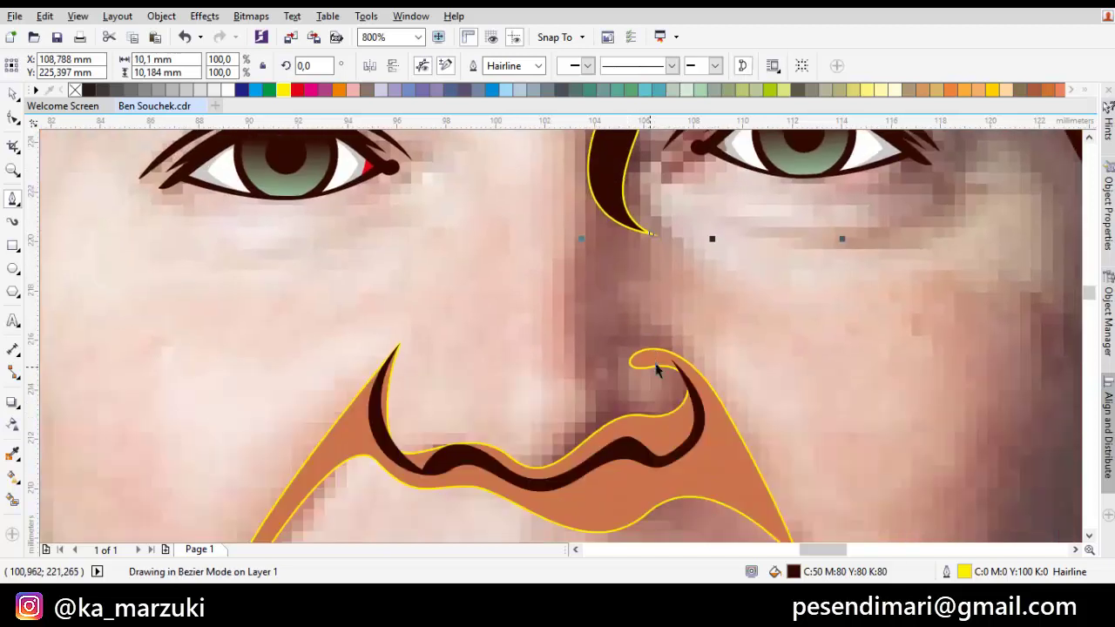
# - Combine the nose bridge shadow with the orange-brown nose shadow shape so they share its fill
pyautogui.press('space')
pyautogui.keyDown('shift'); pyautogui.click(647, 363); pyautogui.keyUp('shift')
pyautogui.moveTo(771, 223)
pyautogui.mouseDown()
pyautogui.moveTo(672, 256)
pyautogui.moveTo(781, 277)
pyautogui.mouseUp()
# - Draw a closed crescent shadow about 8 mm wide under the right eye and combine it with the orange-brown shadow shape
pyautogui.press('space')
pyautogui.click(825, 253)
pyautogui.click(623, 247)
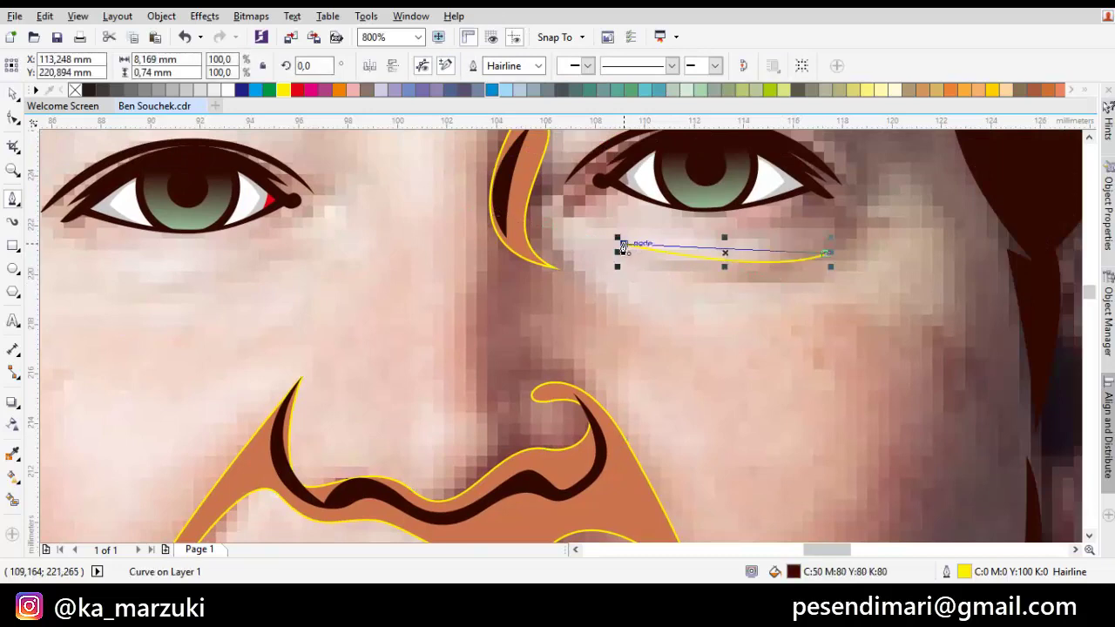
pyautogui.press('space')
pyautogui.keyDown('shift'); pyautogui.click(623, 492); pyautogui.keyUp('shift')
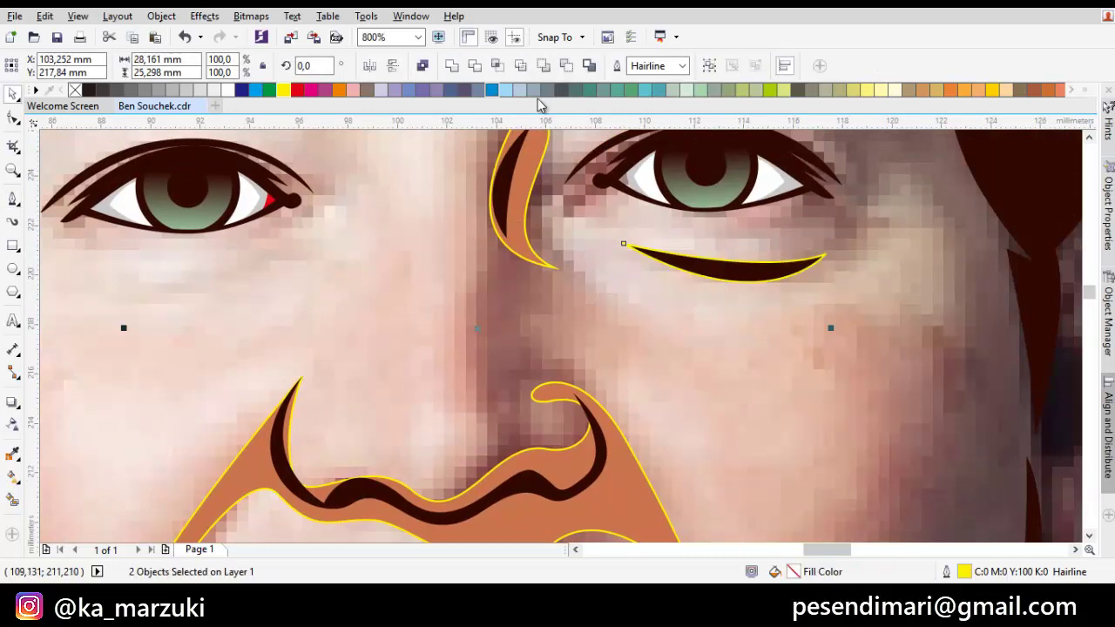
pyautogui.moveTo(658, 150); pyautogui.dragTo(642, 281)
# - Start a side shadow outline around the right eye's inner corner, over the upper lid to the outer corner, and back up to the eyebrow
pyautogui.press('space')
pyautogui.scroll(1, 568, 265)
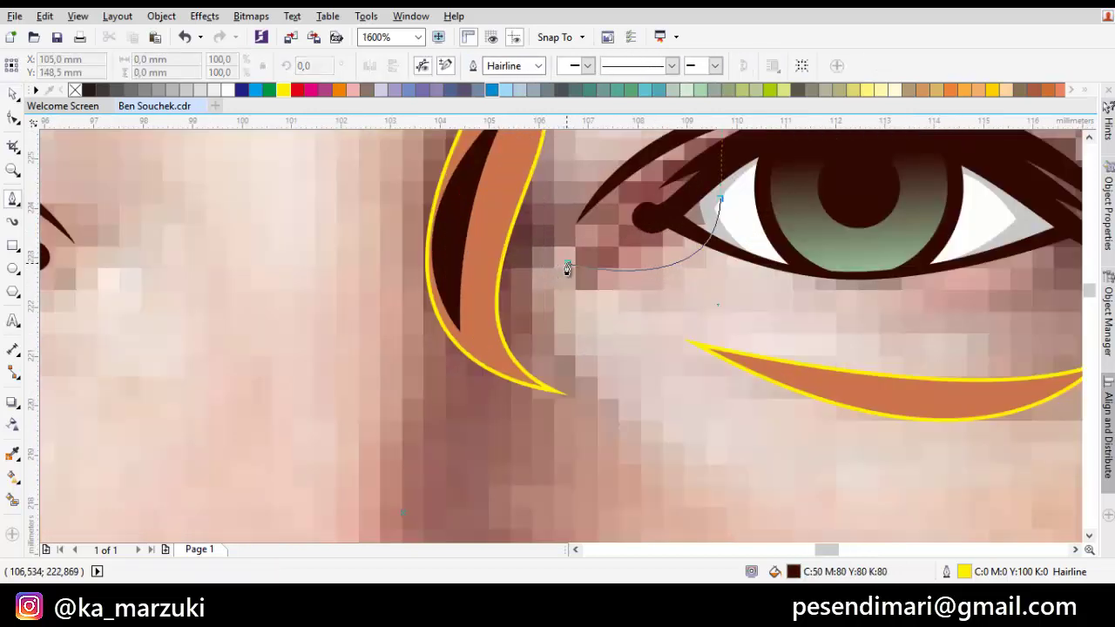
pyautogui.moveTo(566, 265); pyautogui.dragTo(528, 278)
pyautogui.scroll(-1, 572, 251)
pyautogui.moveTo(571, 217); pyautogui.dragTo(539, 276)
pyautogui.scroll(-1, 538, 275)
pyautogui.moveTo(622, 259); pyautogui.dragTo(733, 253)
pyautogui.moveTo(781, 316); pyautogui.dragTo(759, 258)
pyautogui.moveTo(745, 230); pyautogui.dragTo(763, 273)
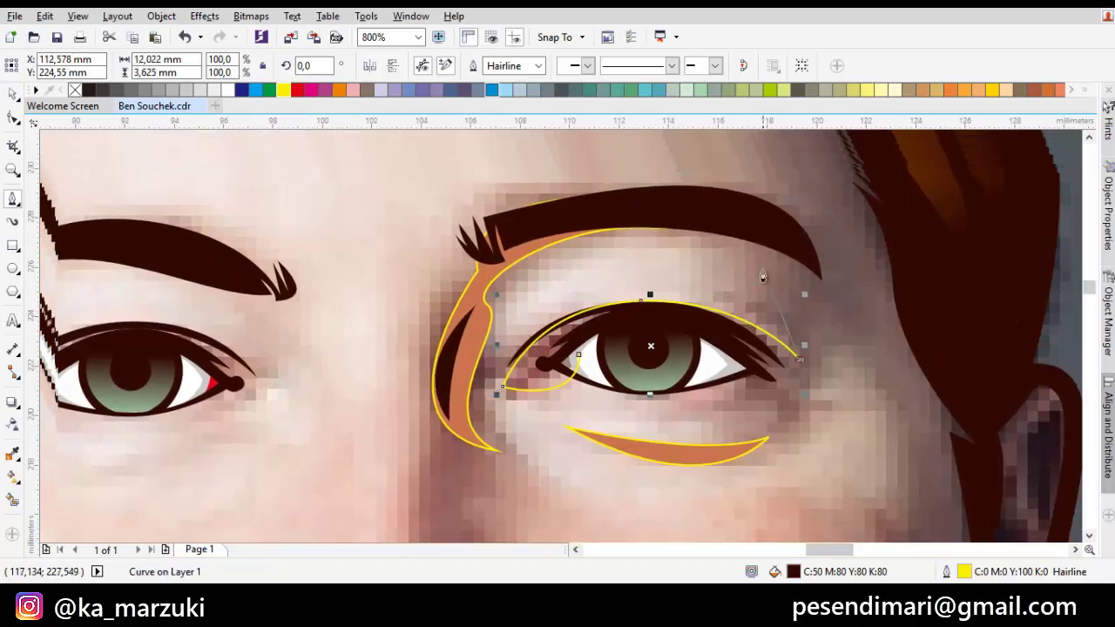
pyautogui.moveTo(730, 235); pyautogui.dragTo(656, 219)
pyautogui.moveTo(761, 219); pyautogui.dragTo(741, 288)
# - Extend the side shadow outline from the right eyebrow up the forehead's right side to the hairline, redoing the misplaced forehead node
pyautogui.scroll(-1, 723, 222)
pyautogui.moveTo(710, 227); pyautogui.dragTo(692, 273)
pyautogui.scroll(2, 710, 332)
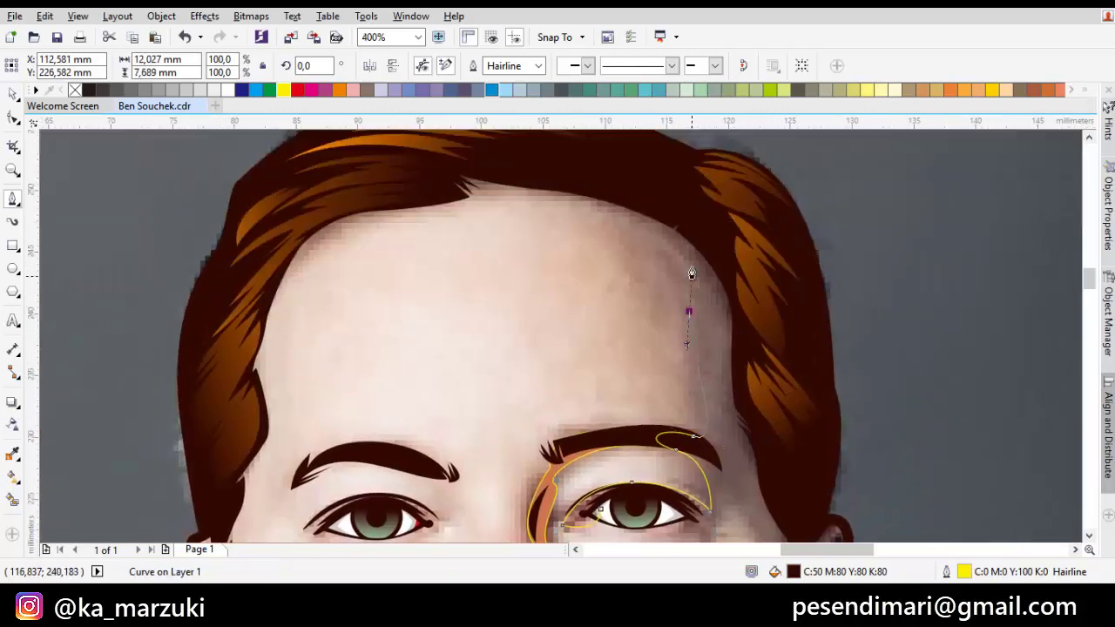
pyautogui.hotkey('ctrl', 'z')
pyautogui.click(645, 199)
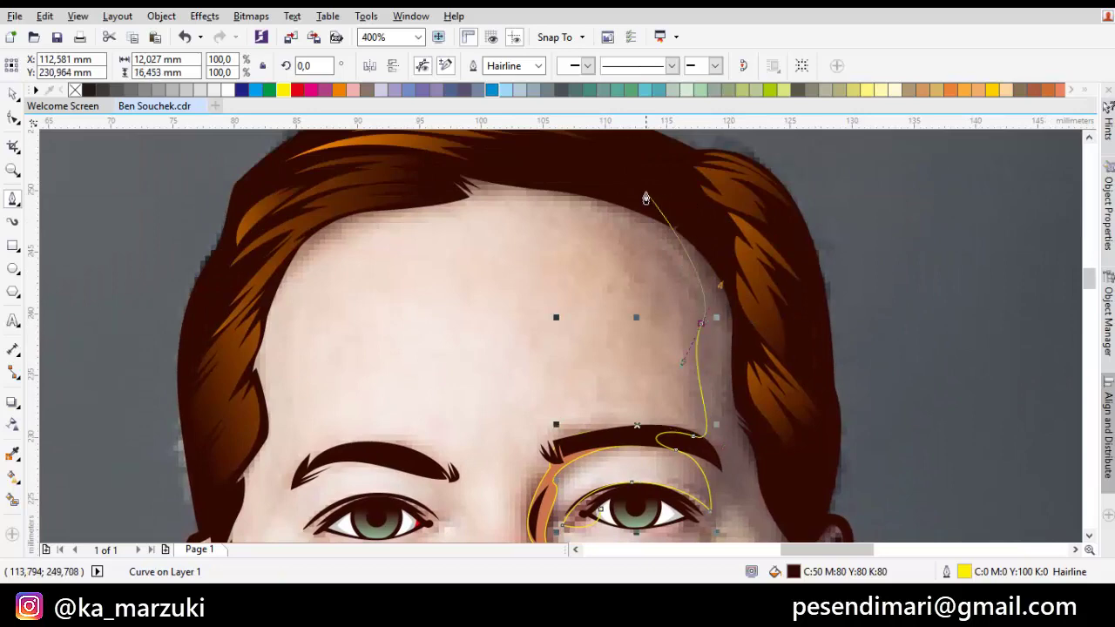
pyautogui.moveTo(521, 190); pyautogui.dragTo(522, 188)
# - Bring the side shadow outline back down through the right-side hair to the sideburn beside the ear
pyautogui.click(747, 270)
pyautogui.moveTo(771, 303); pyautogui.dragTo(726, 253)
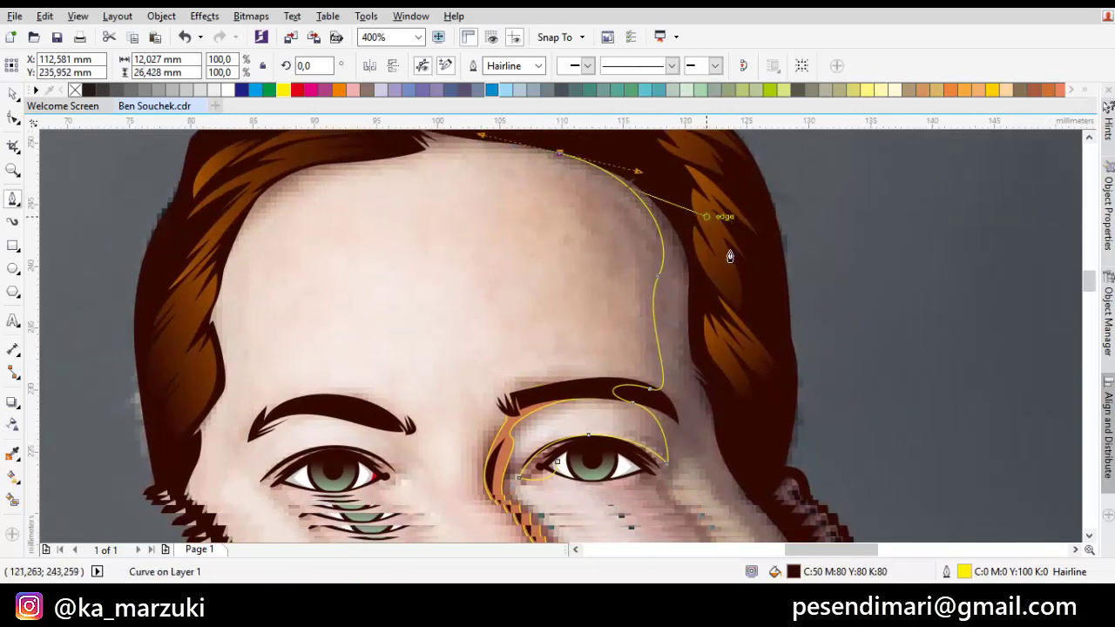
pyautogui.moveTo(731, 343); pyautogui.dragTo(694, 236)
pyautogui.moveTo(702, 379); pyautogui.dragTo(667, 244)
pyautogui.scroll(-2, 667, 243)
pyautogui.scroll(1, 651, 220)
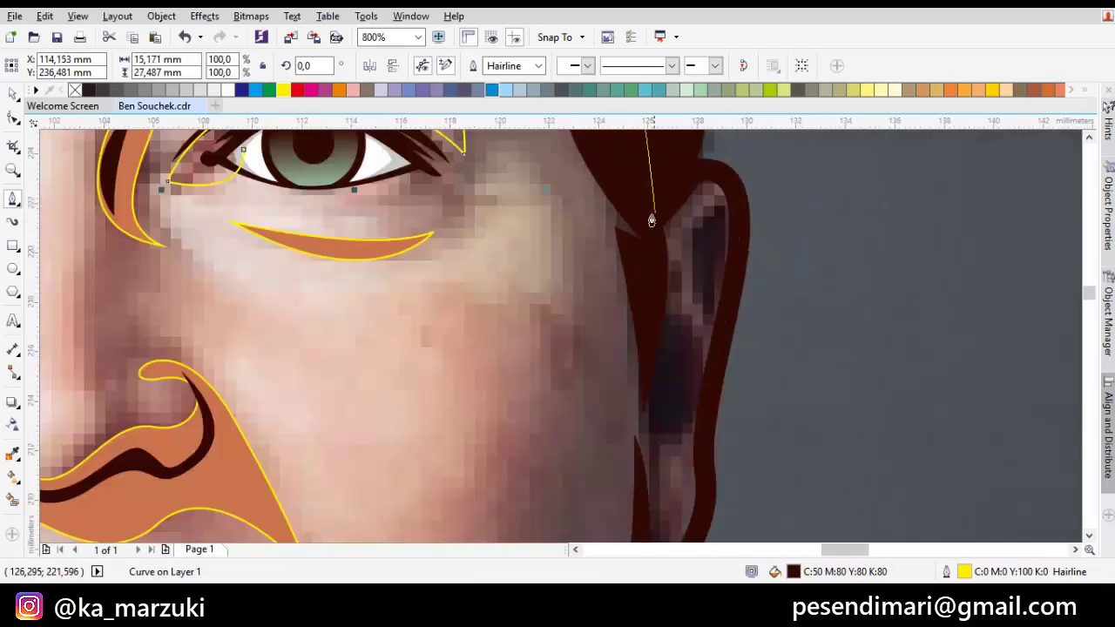
pyautogui.click(652, 253)
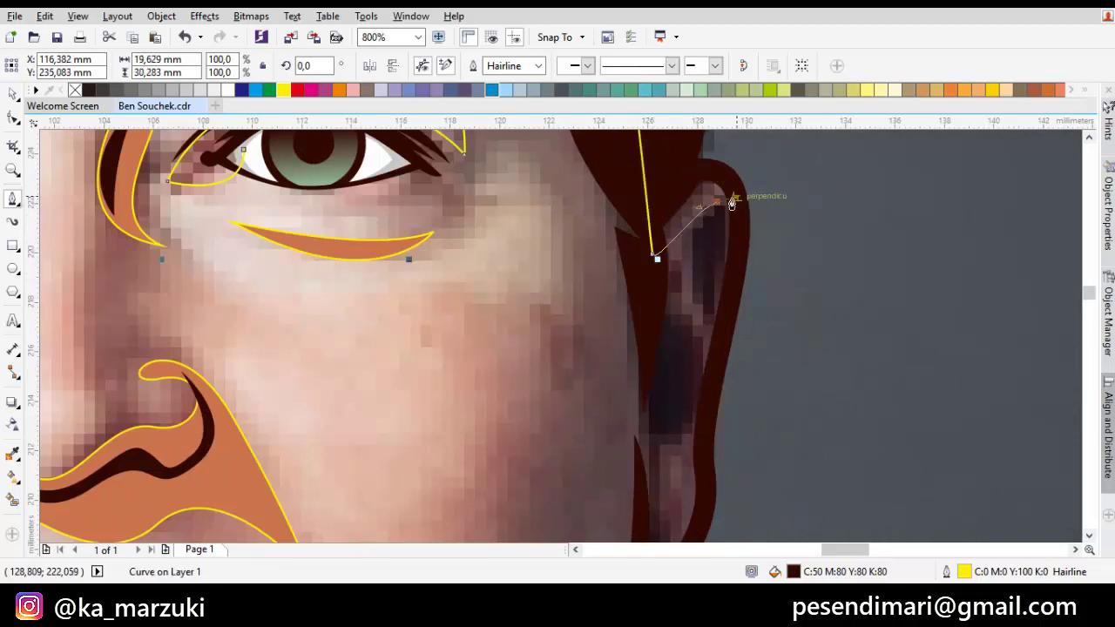
# - Trace the side shadow outline around the inner folds of the right ear down to the earlobe
pyautogui.moveTo(732, 200); pyautogui.dragTo(735, 198)
pyautogui.moveTo(712, 360); pyautogui.dragTo(715, 302)
pyautogui.click(716, 301)
pyautogui.moveTo(682, 214); pyautogui.dragTo(666, 208)
pyautogui.moveTo(693, 312); pyautogui.dragTo(691, 237)
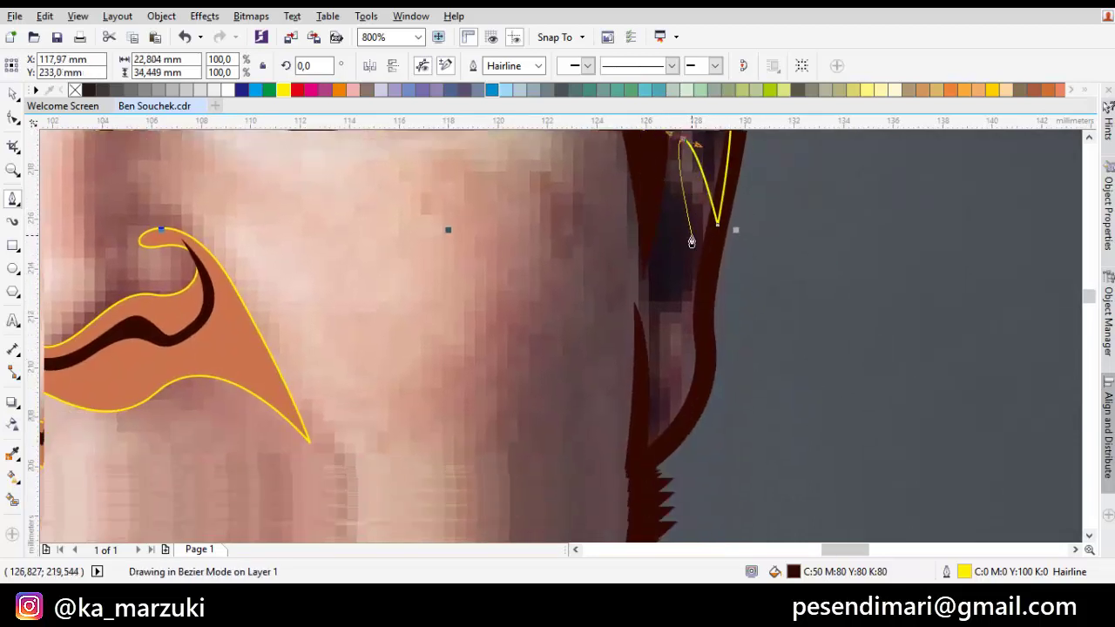
pyautogui.click(652, 309)
pyautogui.scroll(-1, 669, 388)
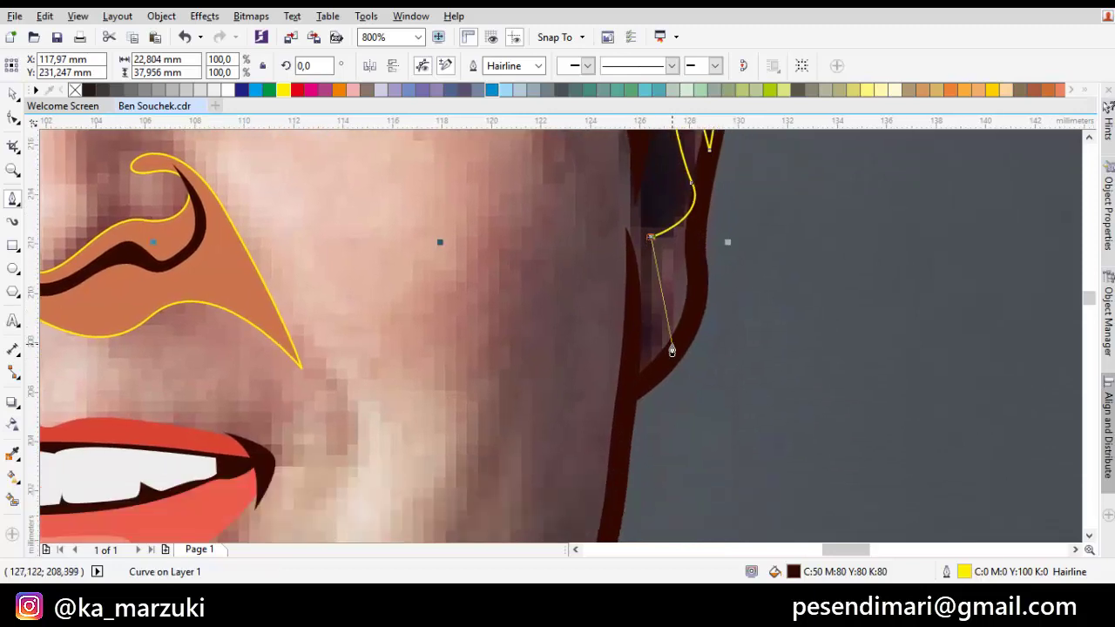
pyautogui.click(673, 344)
# - Extend the side shadow outline from the earlobe down along the right cheek edge to the corner of the jaw
pyautogui.moveTo(638, 402); pyautogui.dragTo(647, 349)
pyautogui.click(645, 349)
pyautogui.scroll(-1, 634, 350)
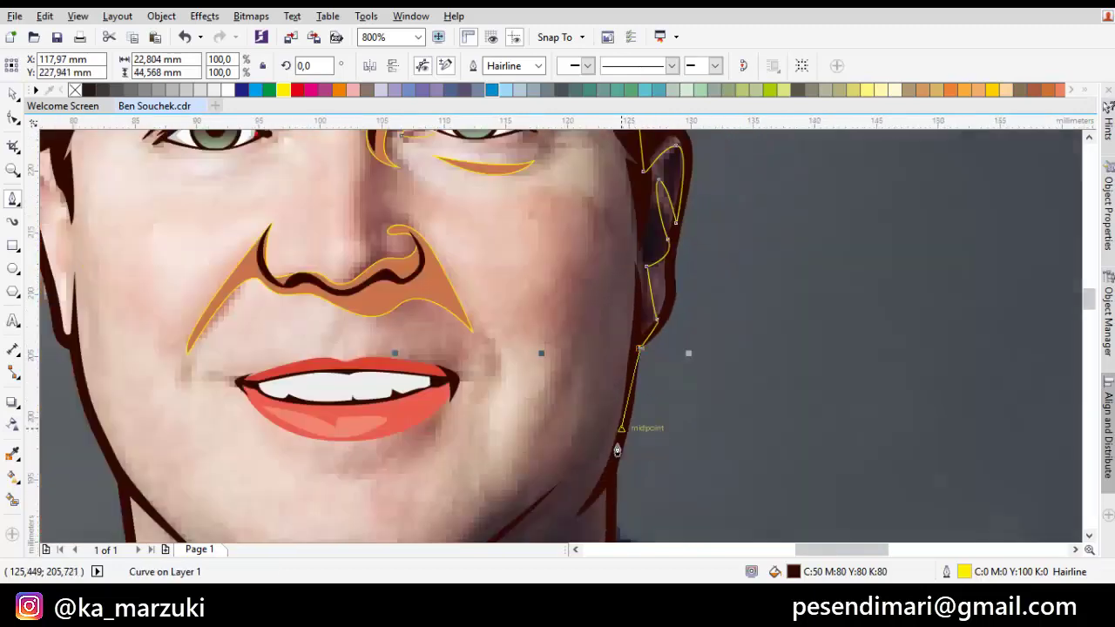
pyautogui.scroll(-1, 645, 392)
pyautogui.scroll(1, 667, 353)
pyautogui.scroll(-1, 696, 318)
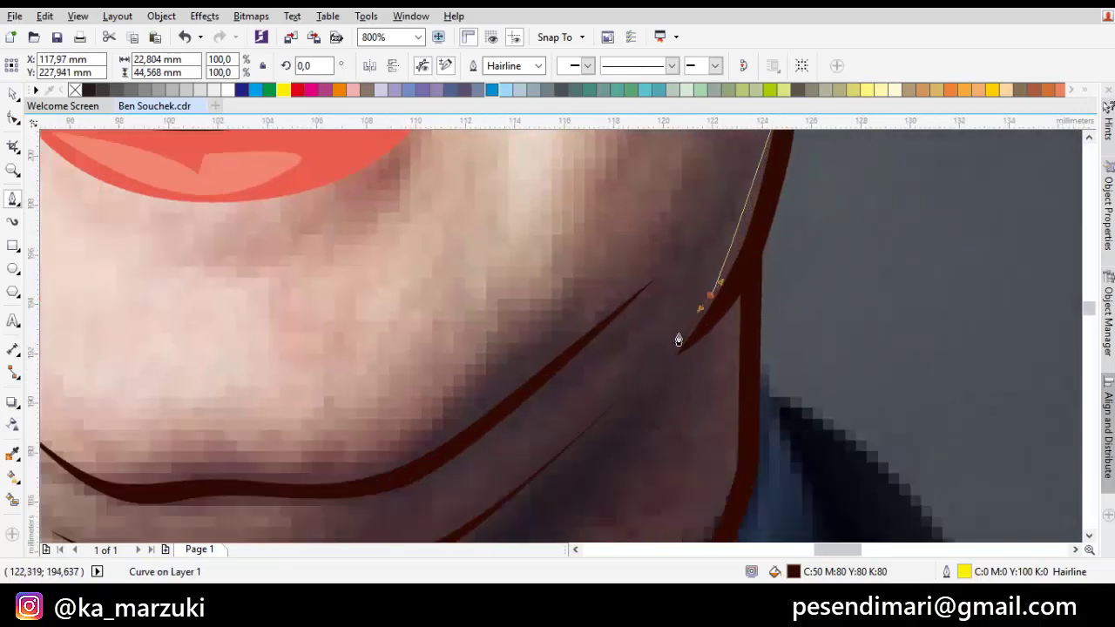
pyautogui.click(704, 327)
pyautogui.scroll(-1, 661, 370)
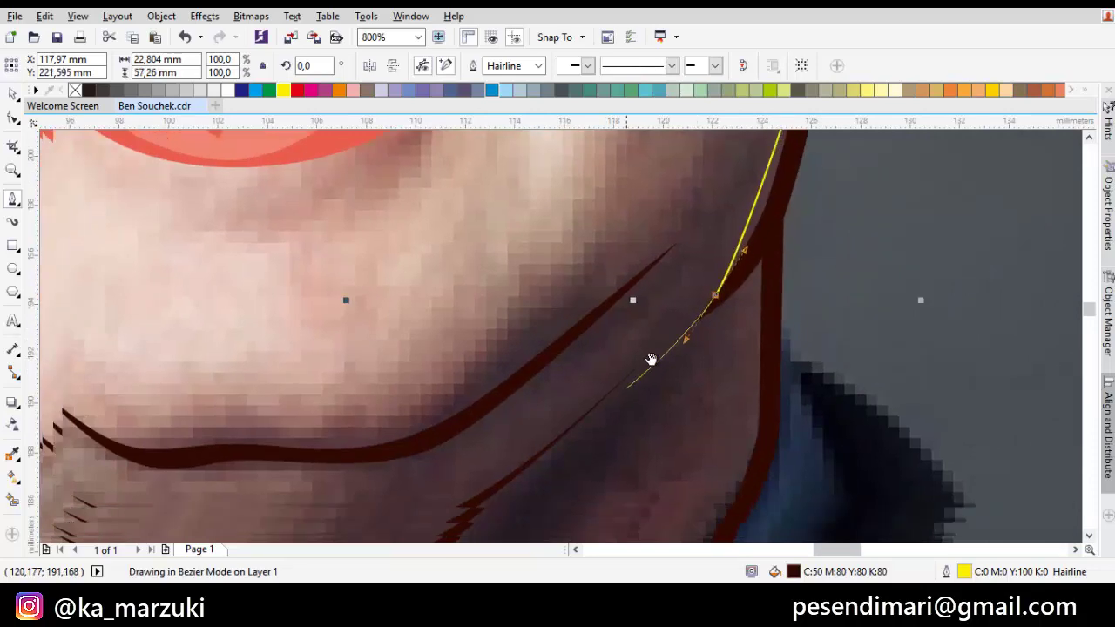
# - Notch the side shadow outline under the right jaw corner and continue it down the neck's right edge along the collar
pyautogui.moveTo(665, 381); pyautogui.dragTo(657, 328)
pyautogui.click(651, 341)
pyautogui.click(751, 241)
pyautogui.scroll(-1, 758, 302)
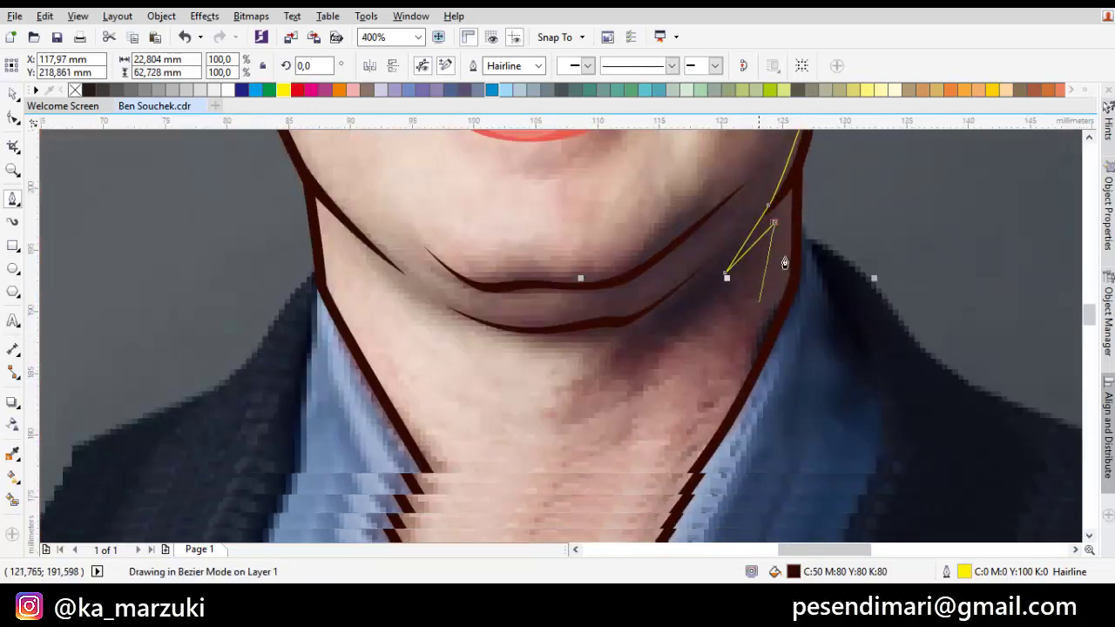
pyautogui.moveTo(758, 301); pyautogui.dragTo(783, 258)
pyautogui.moveTo(792, 298); pyautogui.dragTo(770, 355)
pyautogui.click(743, 394)
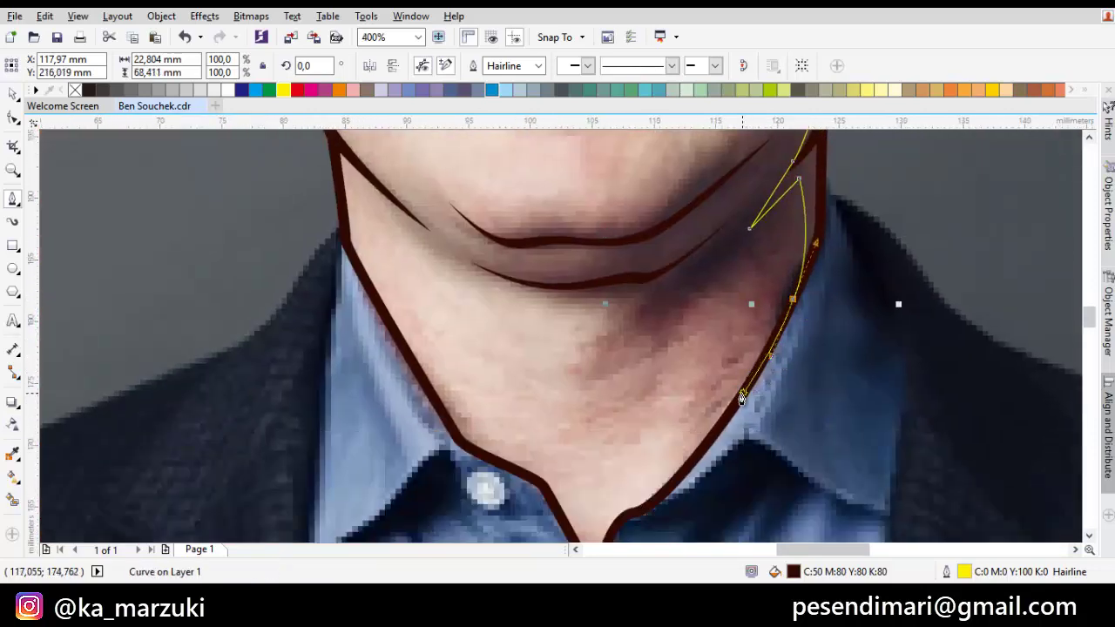
# - Bring the side shadow outline back up the right side of the neck and curve it across to a point mid-neck
pyautogui.moveTo(783, 260); pyautogui.dragTo(781, 229)
pyautogui.moveTo(694, 311); pyautogui.dragTo(723, 281)
pyautogui.moveTo(716, 284); pyautogui.dragTo(685, 283)
pyautogui.moveTo(666, 332); pyautogui.dragTo(659, 354)
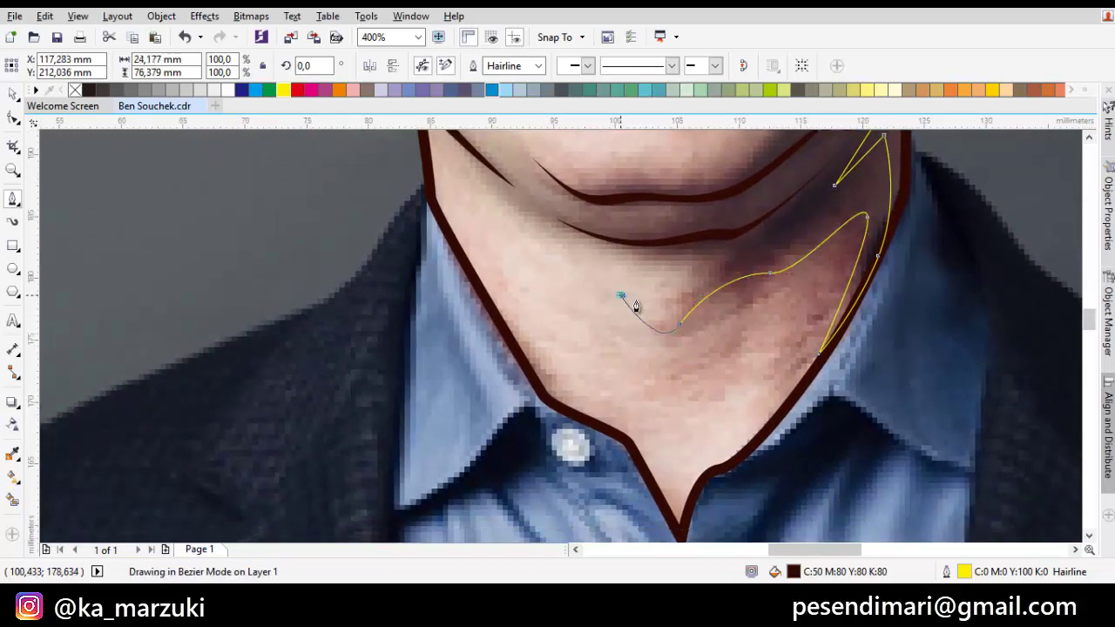
pyautogui.moveTo(621, 296)
pyautogui.mouseDown()
pyautogui.moveTo(671, 304)
pyautogui.moveTo(673, 341)
pyautogui.moveTo(694, 306)
pyautogui.mouseUp()
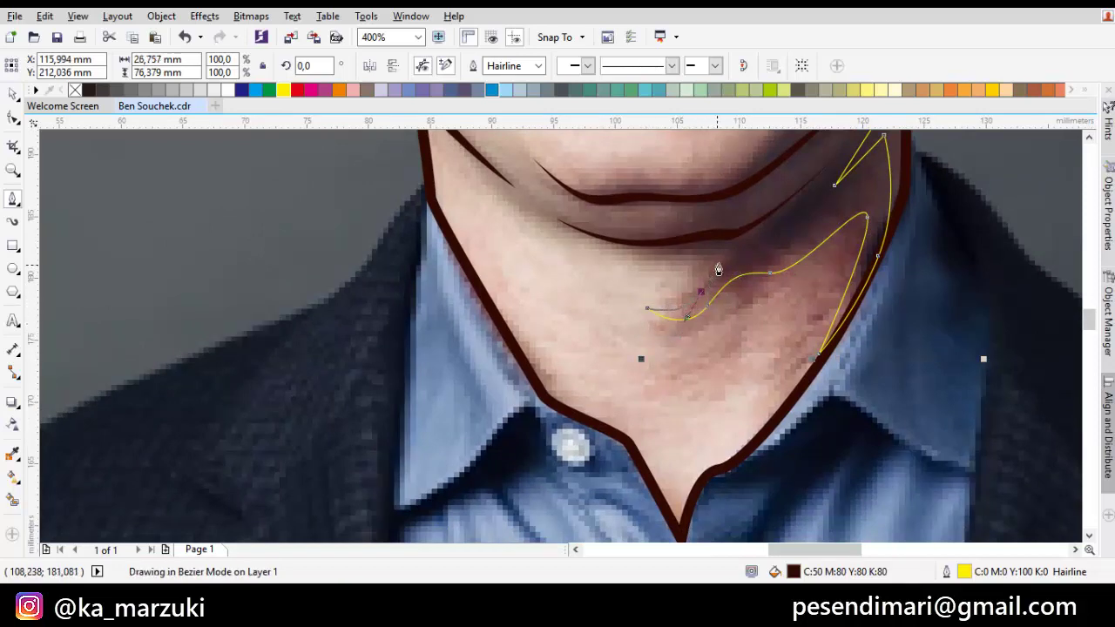
# - Carry the side shadow outline beneath the double-chin line across to the left jaw line
pyautogui.scroll(1, 685, 256)
pyautogui.moveTo(685, 256); pyautogui.dragTo(760, 316)
pyautogui.moveTo(671, 235); pyautogui.dragTo(774, 348)
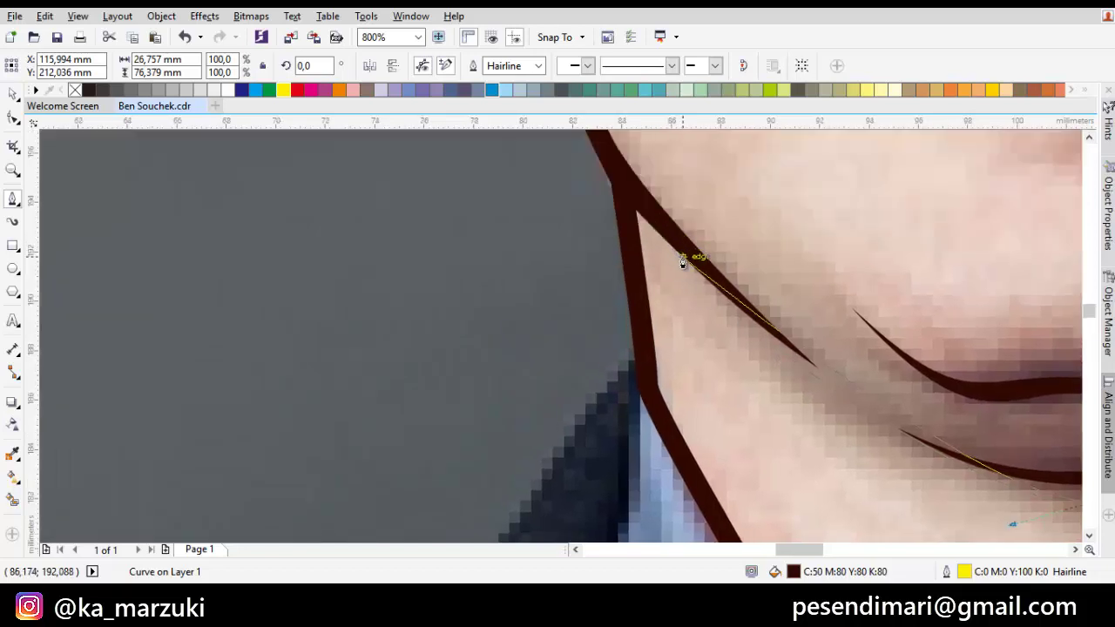
pyautogui.click(683, 260)
pyautogui.moveTo(682, 257); pyautogui.dragTo(615, 189)
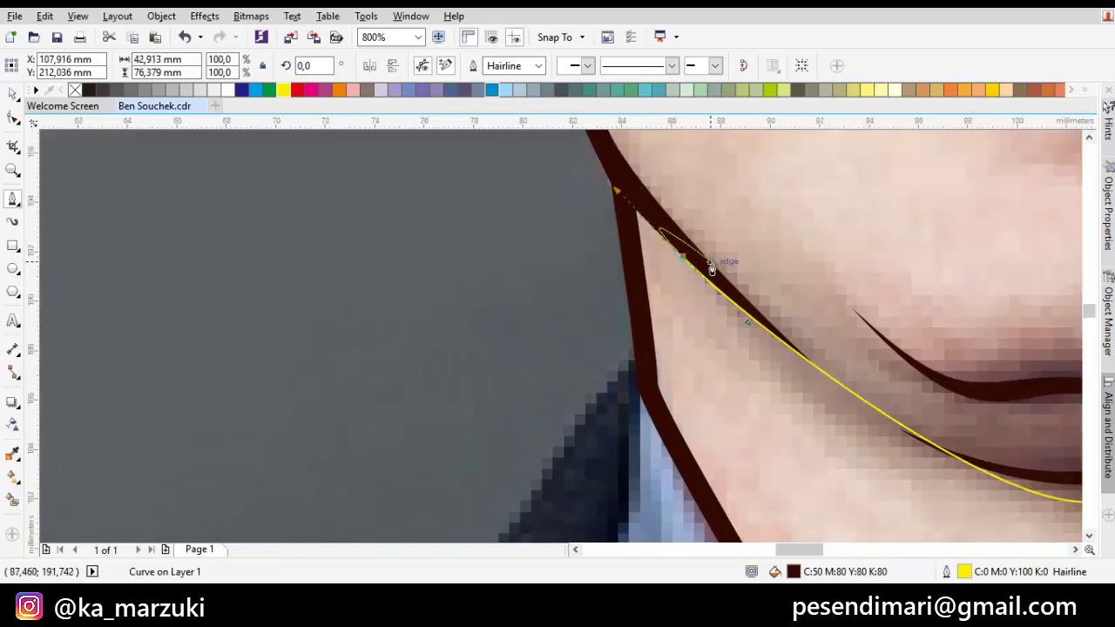
# - Turn the side shadow outline at the left jaw line and trace it back between the two chin lines to mid-chin
pyautogui.click(822, 370)
pyautogui.scroll(-2, 748, 351)
pyautogui.hscroll(5, 748, 351)
pyautogui.moveTo(806, 349); pyautogui.dragTo(806, 348)
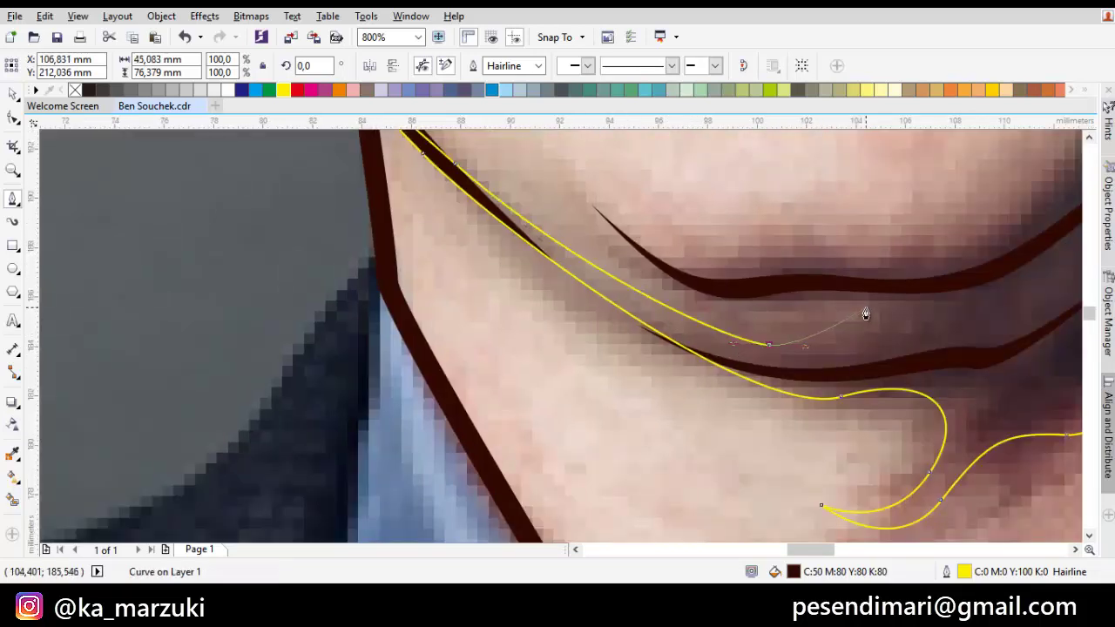
pyautogui.click(866, 308)
# - Trace the side shadow outline around the chin line's left tip and along the chin's upper edge toward the right jaw
pyautogui.moveTo(687, 294); pyautogui.dragTo(647, 281)
pyautogui.moveTo(544, 163); pyautogui.dragTo(687, 260)
pyautogui.moveTo(784, 243); pyautogui.dragTo(604, 261)
pyautogui.moveTo(685, 264); pyautogui.dragTo(779, 294)
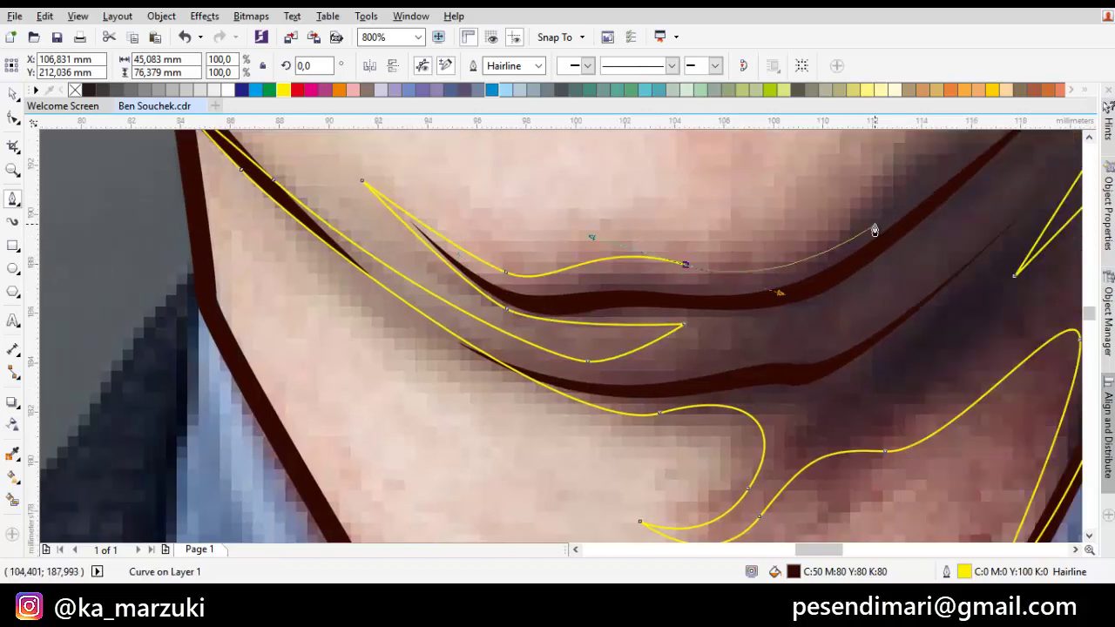
pyautogui.scroll(-1, 874, 229)
pyautogui.moveTo(879, 224); pyautogui.dragTo(713, 362)
# - Extend the side shadow outline up the right cheek to the temple and down beside the right eye's outer corner
pyautogui.scroll(4, 791, 313)
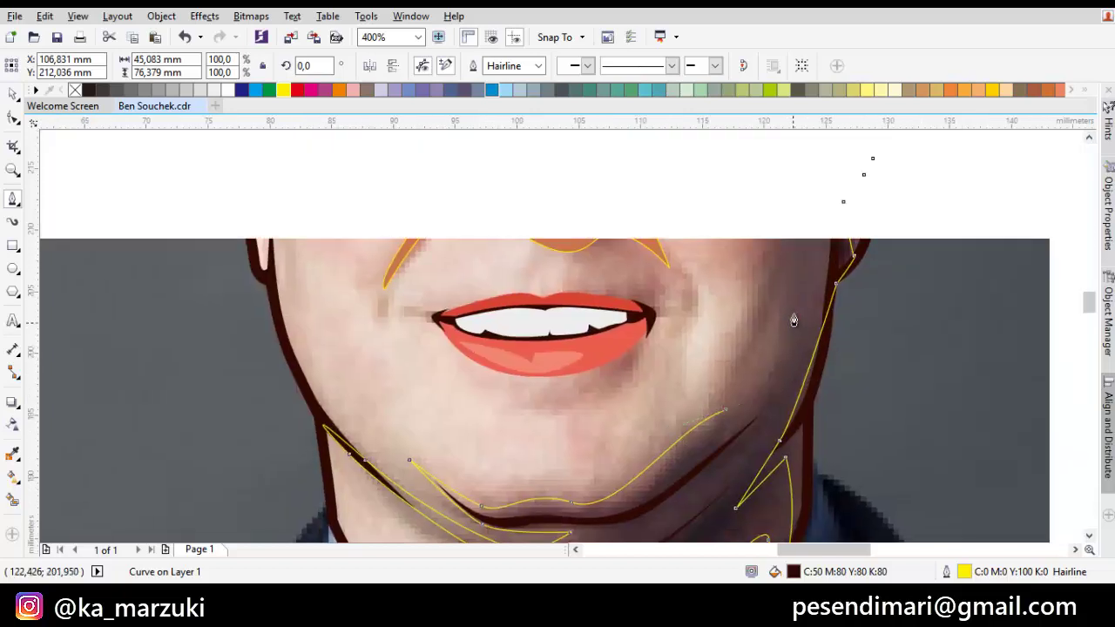
pyautogui.scroll(3, 810, 235)
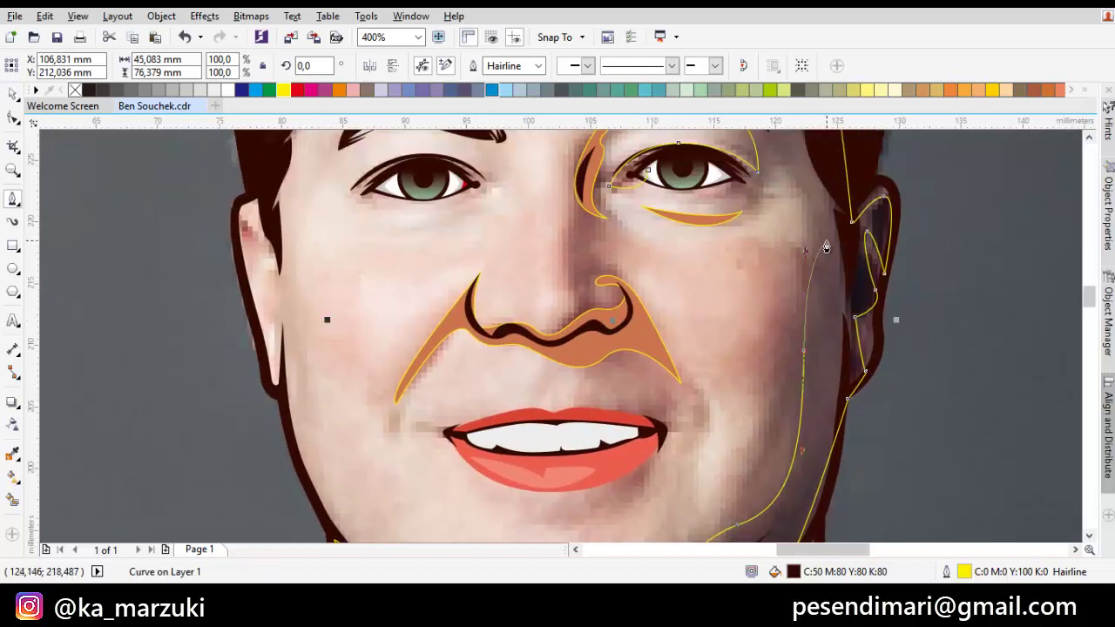
pyautogui.scroll(2, 800, 253)
pyautogui.click(789, 238)
pyautogui.moveTo(767, 329); pyautogui.dragTo(804, 301)
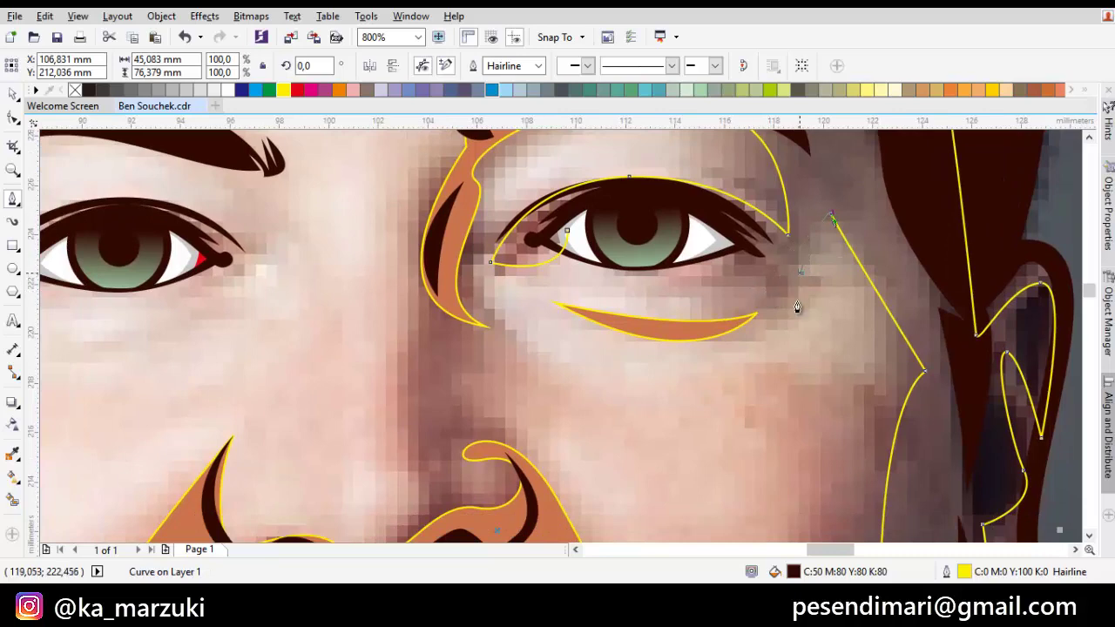
# - Close the side shadow outline under and across the right eye, and weld it to the orange-brown shadow shape
pyautogui.click(685, 281)
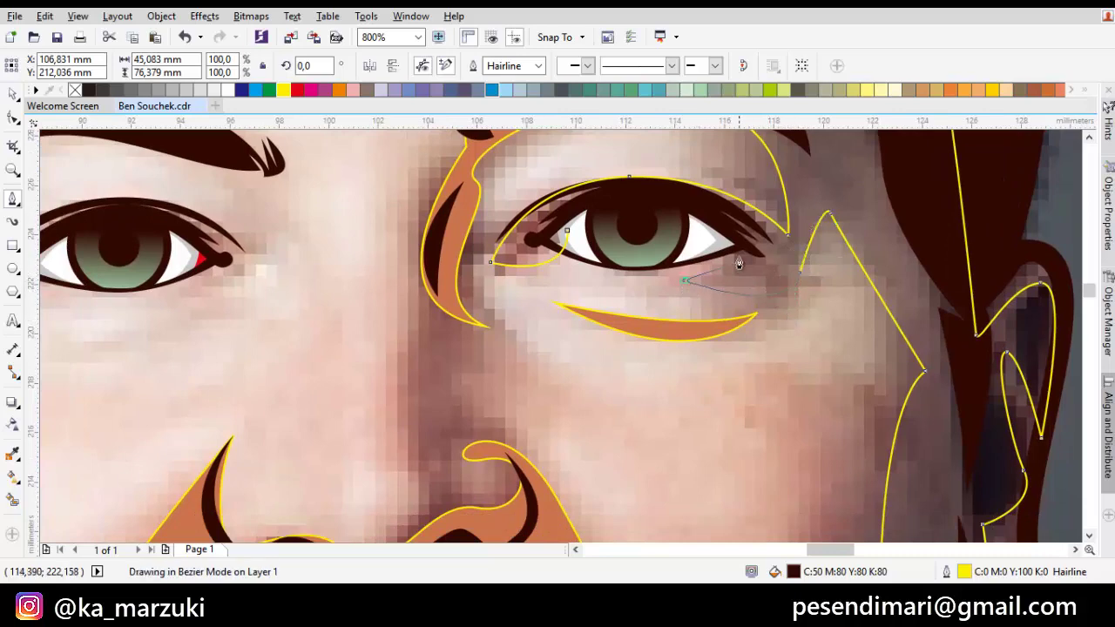
pyautogui.moveTo(729, 246); pyautogui.dragTo(704, 215)
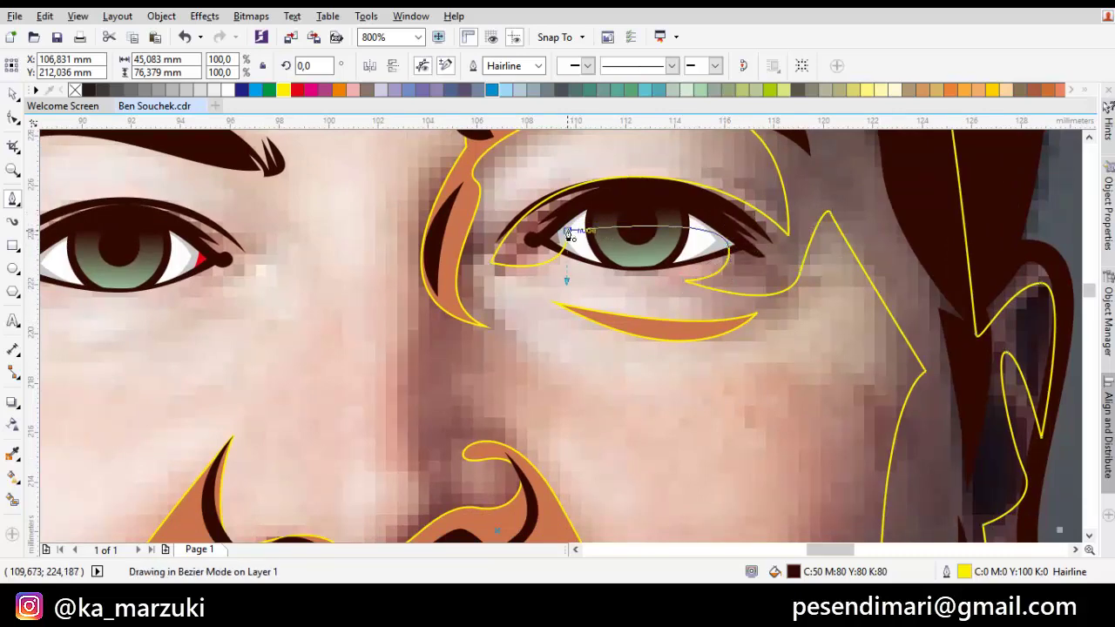
pyautogui.click(568, 230)
pyautogui.press('space')
pyautogui.keyDown('shift'); pyautogui.click(618, 247); pyautogui.keyUp('shift')
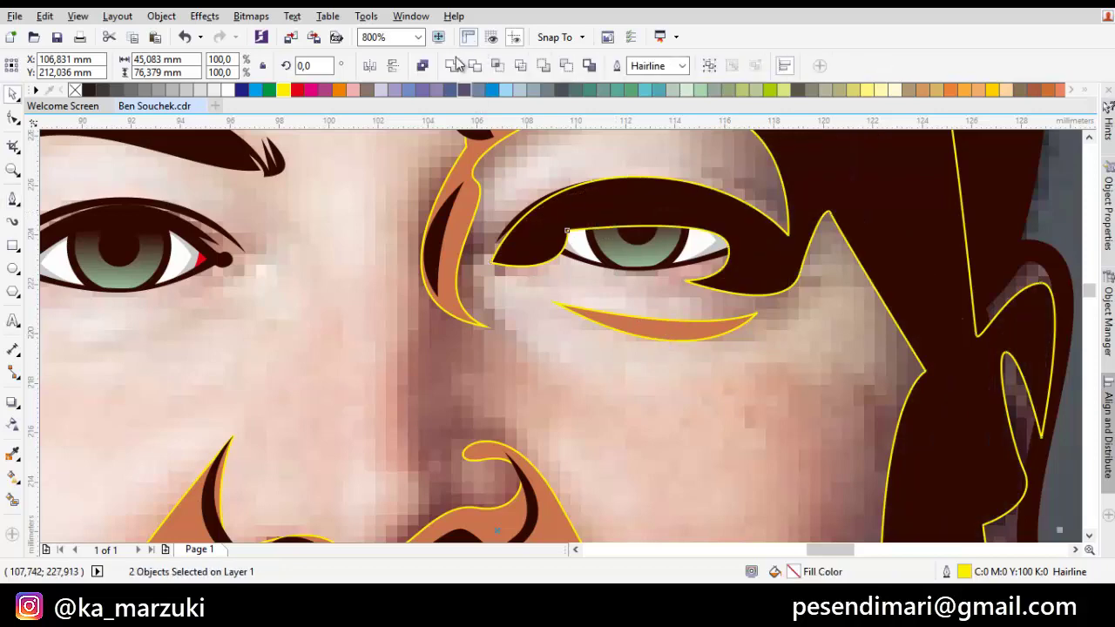
pyautogui.click(452, 65)
pyautogui.scroll(-4, 775, 204)
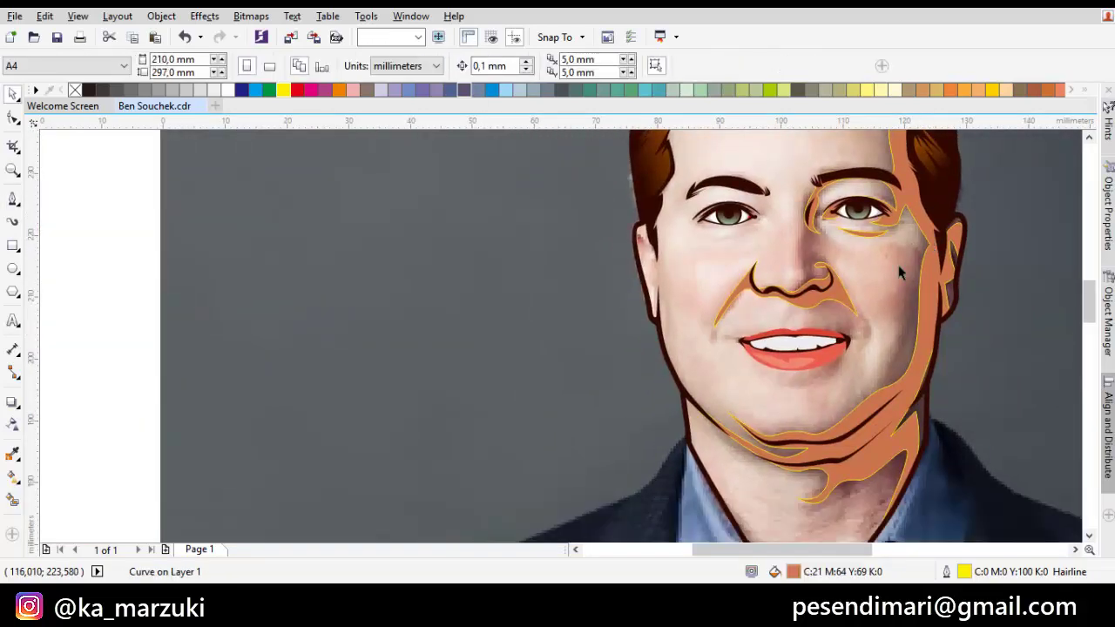
# - Start a mouth shadow outline at the left mouth corner, across the lips and around the shadow beneath the lower lip's right side
pyautogui.scroll(5, 741, 300)
pyautogui.press('space')
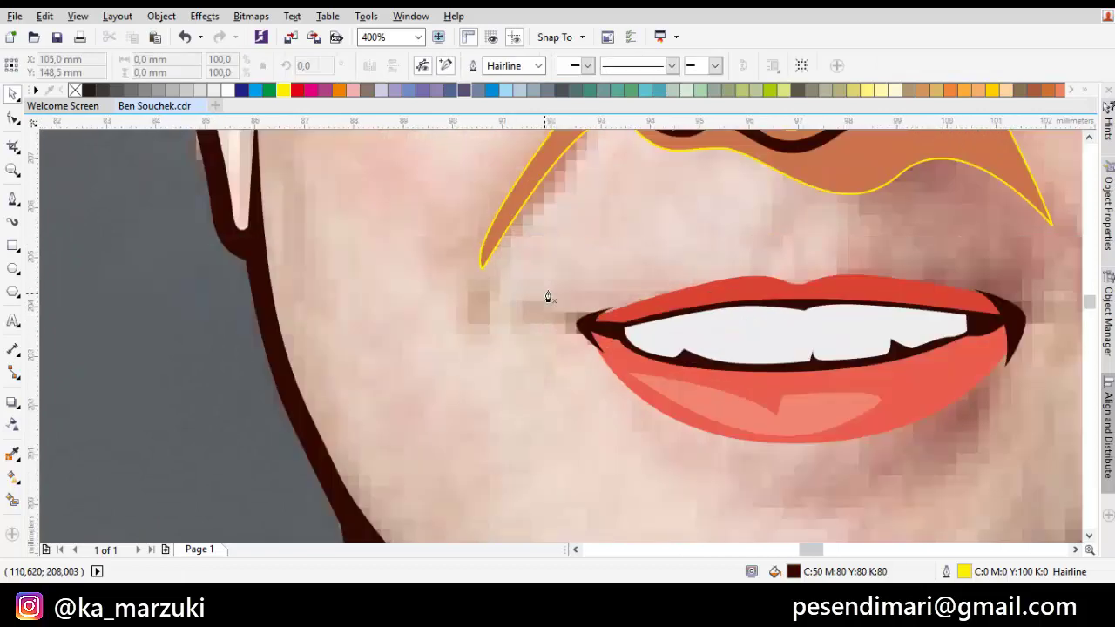
pyautogui.moveTo(608, 283); pyautogui.dragTo(535, 362)
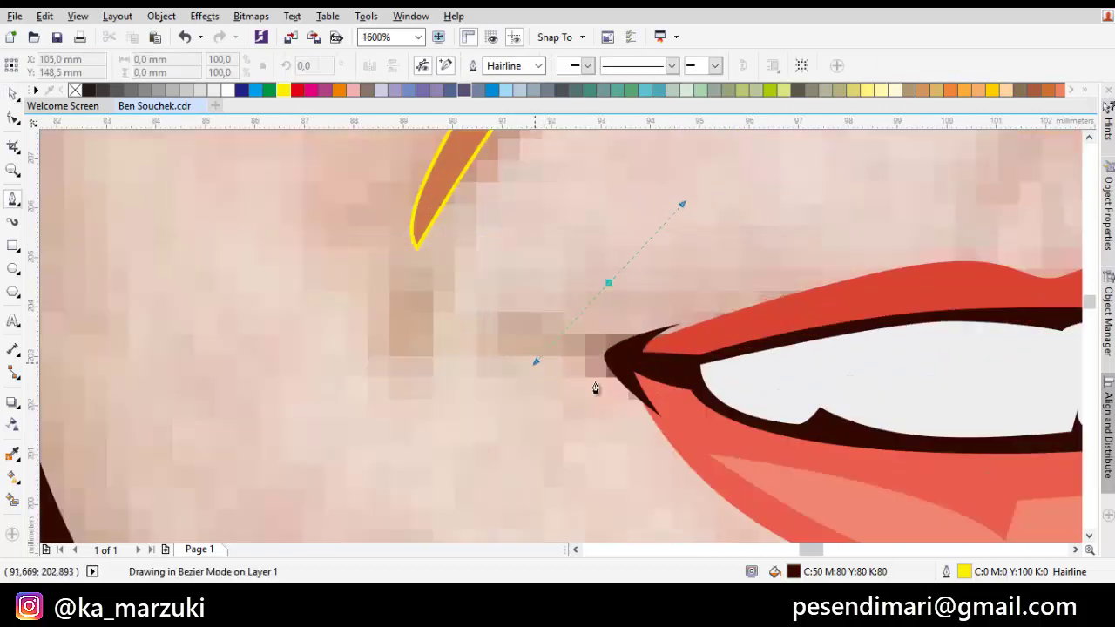
pyautogui.click(660, 434)
pyautogui.scroll(-2, 542, 415)
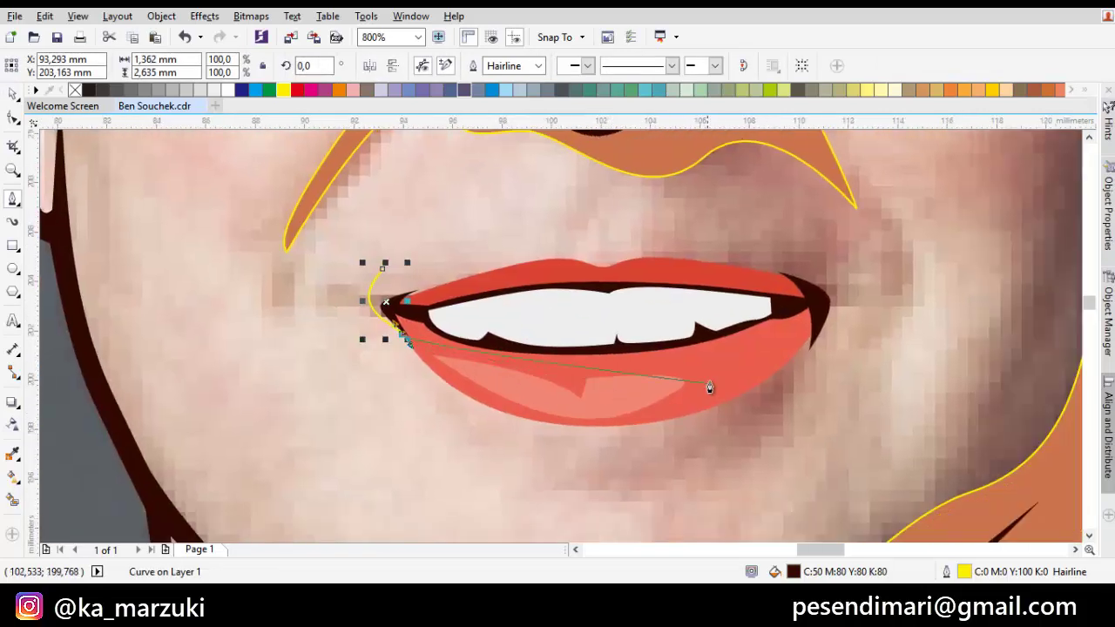
pyautogui.moveTo(710, 387); pyautogui.dragTo(747, 428)
pyautogui.moveTo(561, 450); pyautogui.dragTo(787, 362)
# - Carry the mouth shadow outline around the right mouth corner and close it back across the lips, redoing the misplaced nodes
pyautogui.moveTo(833, 327)
pyautogui.mouseDown()
pyautogui.moveTo(815, 359)
pyautogui.moveTo(838, 348)
pyautogui.mouseUp()
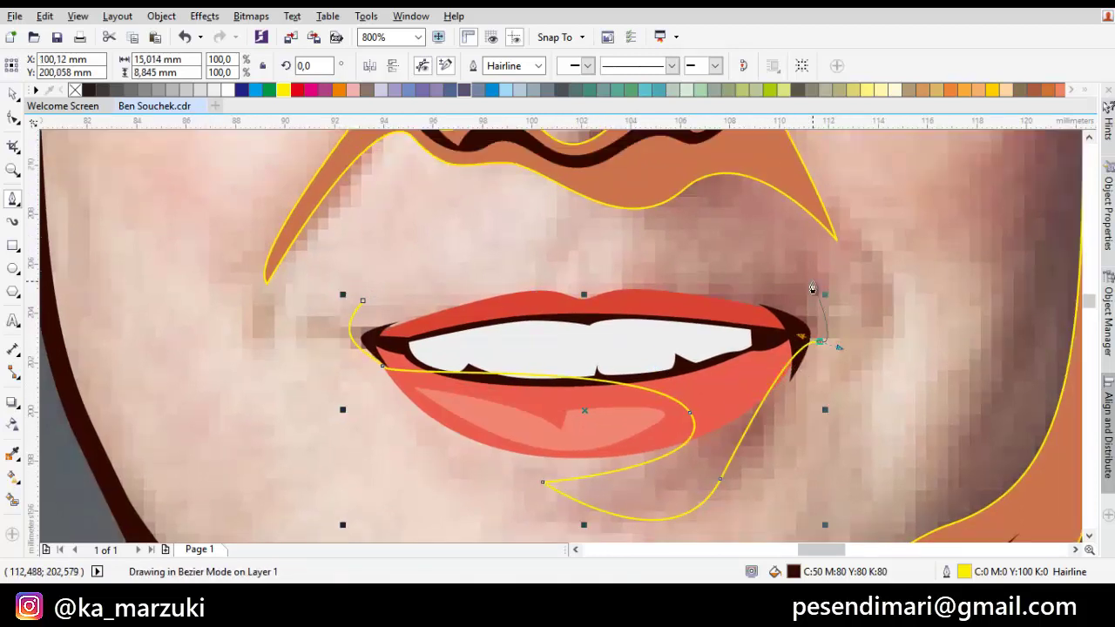
pyautogui.hotkey('ctrl', 'z')
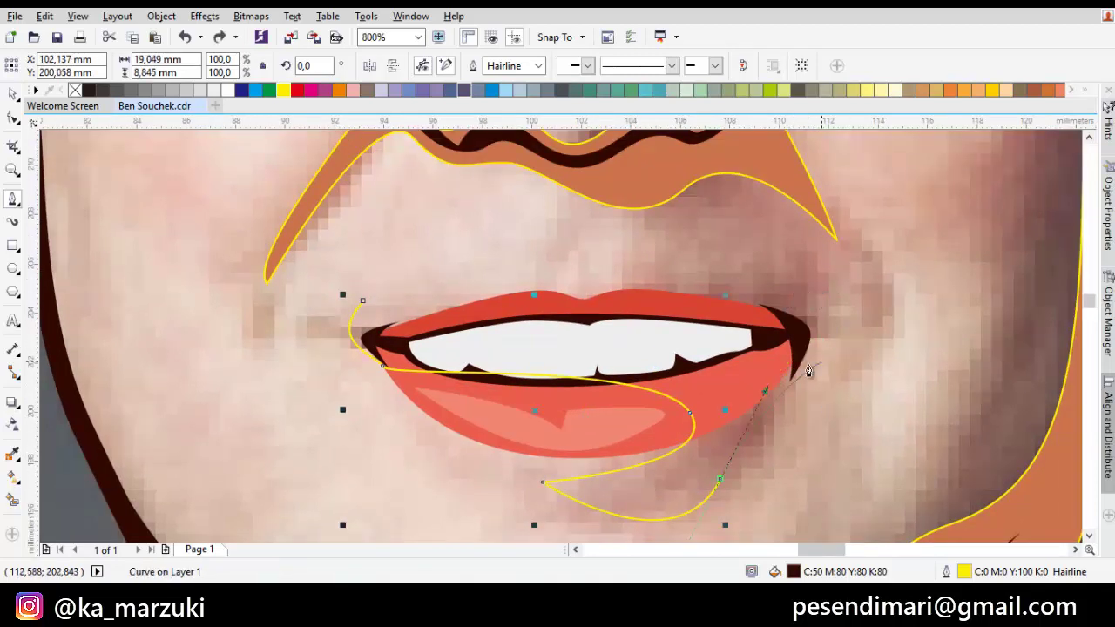
pyautogui.moveTo(796, 356); pyautogui.dragTo(837, 366)
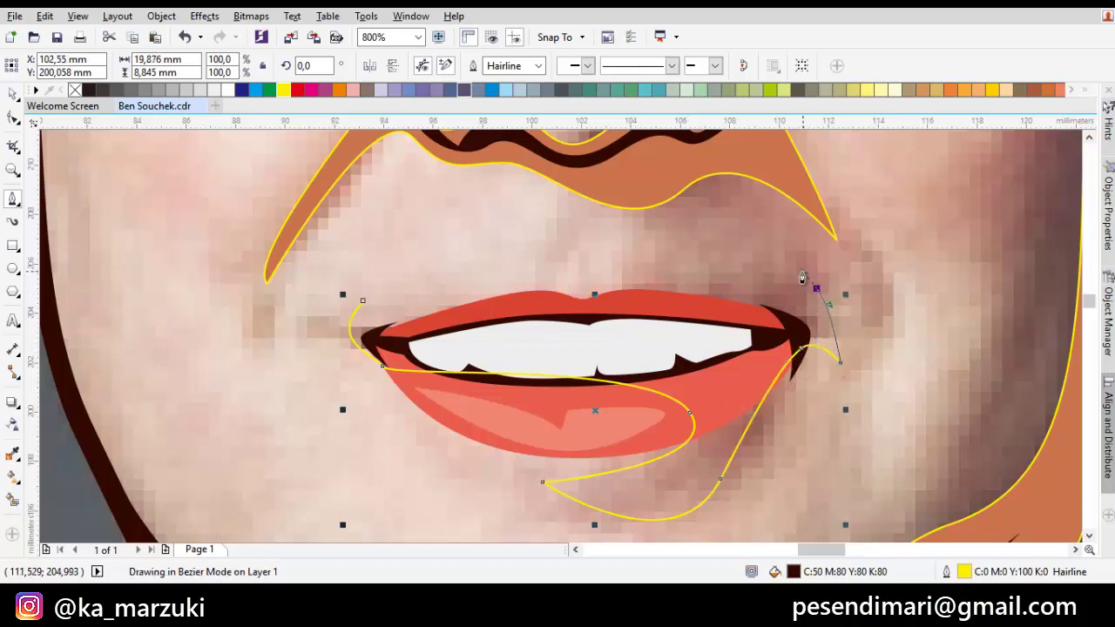
pyautogui.moveTo(802, 272); pyautogui.dragTo(785, 274)
pyautogui.hotkey('ctrl', 'z')
pyautogui.scroll(1, 835, 296)
pyautogui.click(624, 243)
pyautogui.scroll(-1, 677, 388)
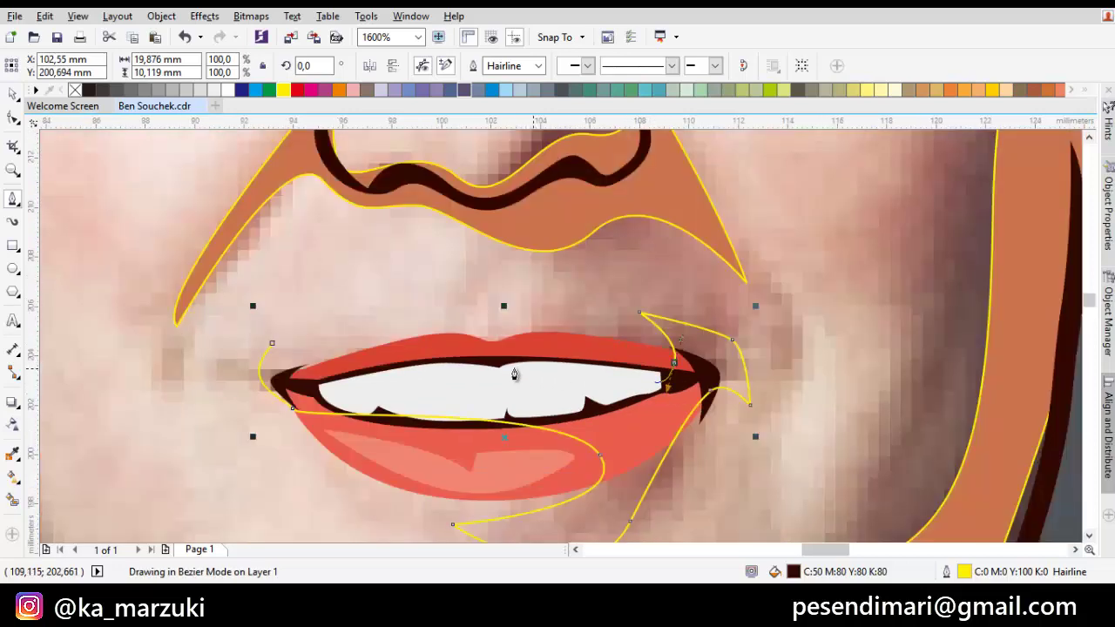
pyautogui.moveTo(533, 351); pyautogui.dragTo(492, 369)
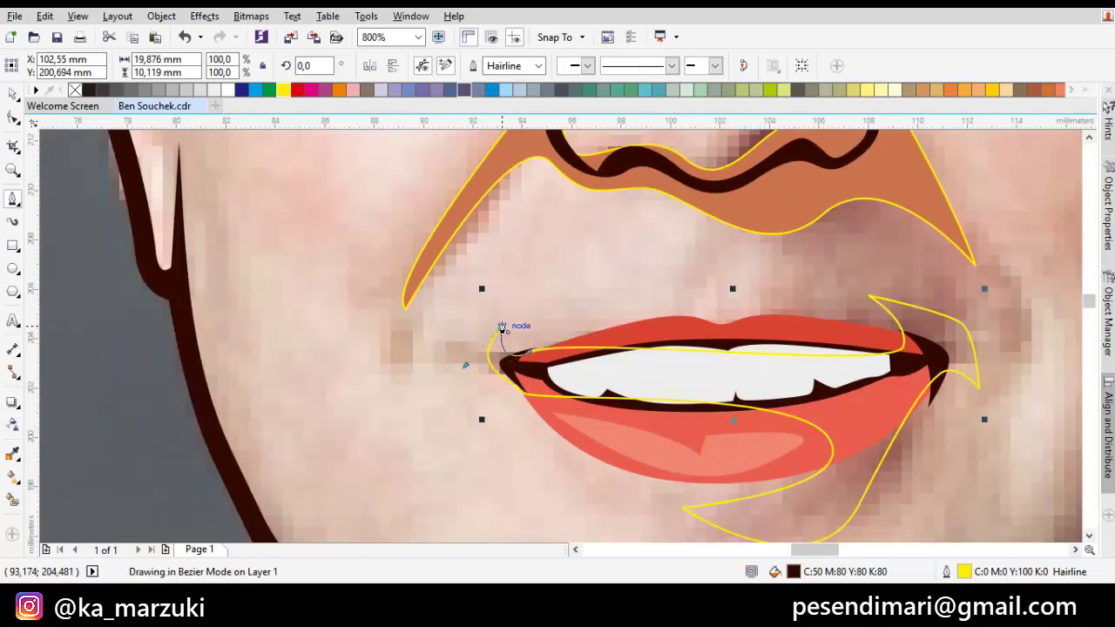
pyautogui.click(501, 326)
# - Weld the mouth shadow shape to the orange-brown face shadow
pyautogui.press('space')
pyautogui.keyDown('shift'); pyautogui.click(490, 176); pyautogui.keyUp('shift')
pyautogui.keyDown('shift'); pyautogui.click(512, 190); pyautogui.keyUp('shift')
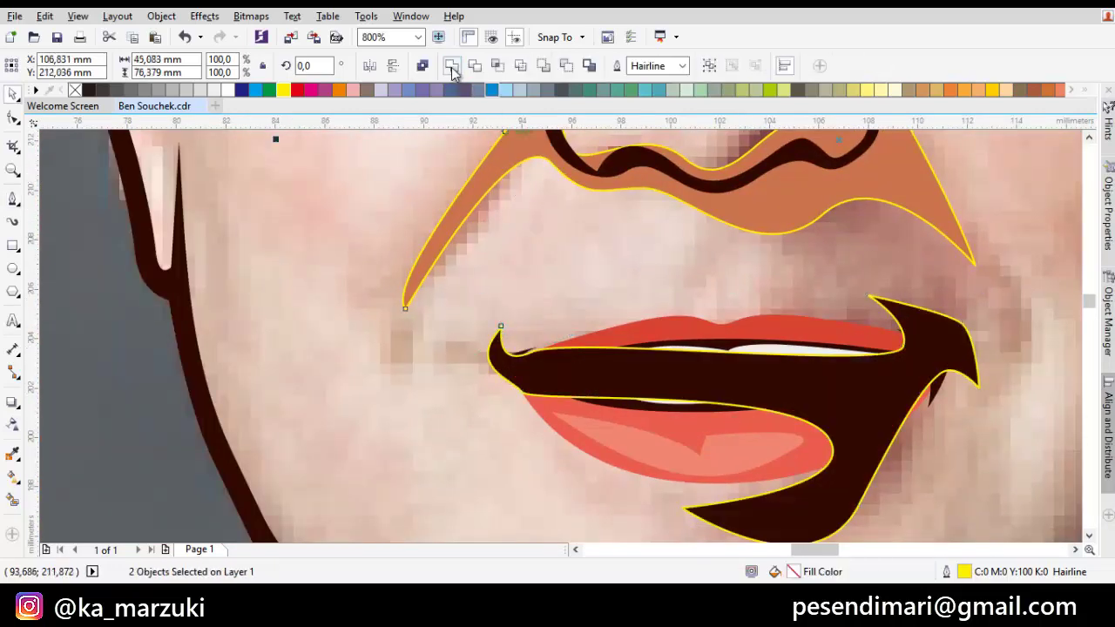
pyautogui.click(452, 68)
pyautogui.scroll(-2, 766, 353)
pyautogui.scroll(2, 793, 353)
pyautogui.press('Escape')
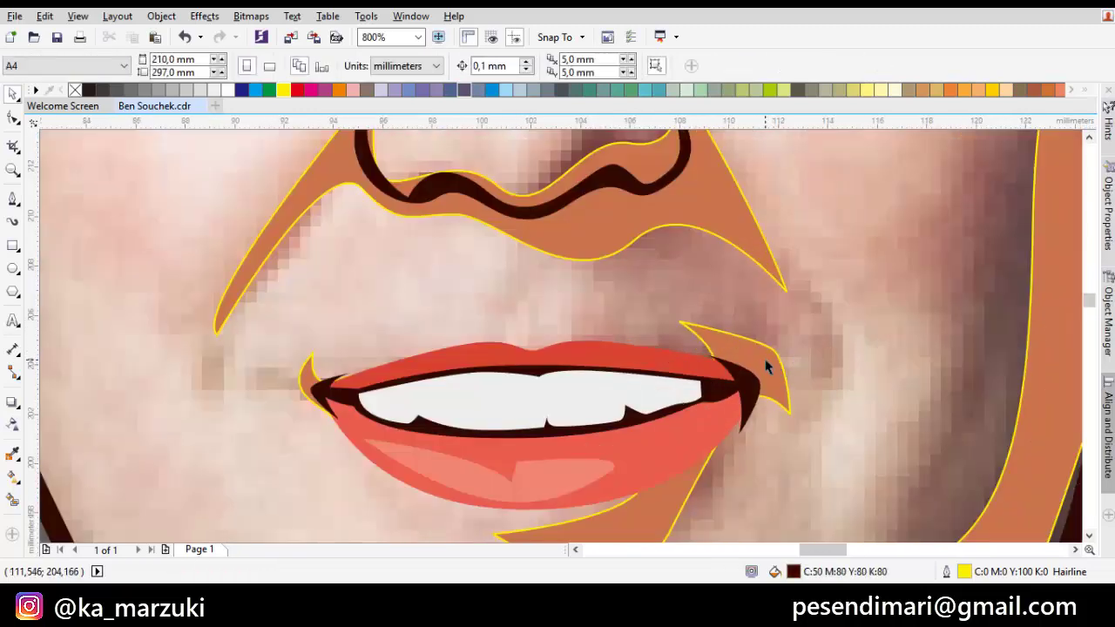
pyautogui.click(767, 352)
pyautogui.press('F10')
pyautogui.press('space')
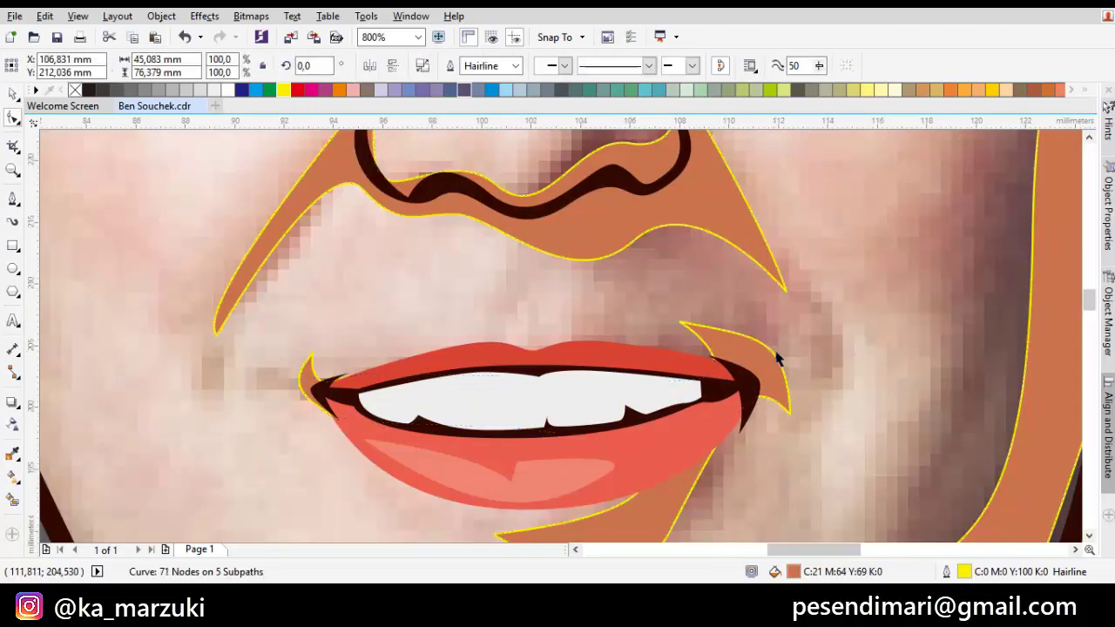
pyautogui.press('Escape')
# - Draw a slim crescent shadow about 6.3 mm wide beneath the left eye and weld it to the orange-brown face shadow
pyautogui.scroll(-2, 774, 352)
pyautogui.scroll(4, 703, 294)
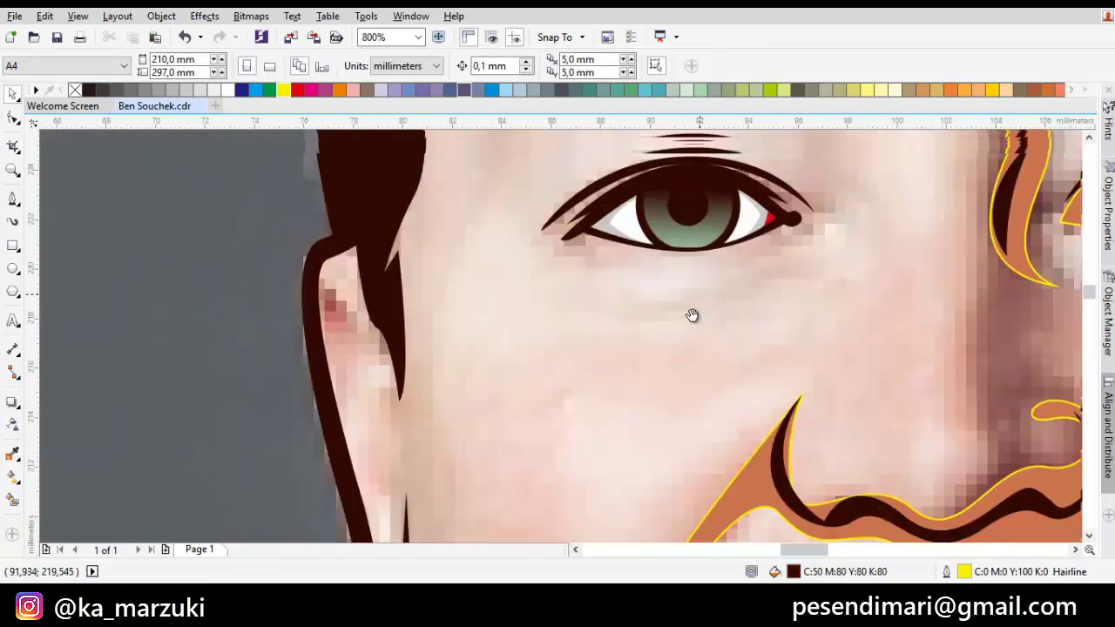
pyautogui.press('space')
pyautogui.moveTo(640, 321); pyautogui.dragTo(706, 344)
pyautogui.click(796, 274)
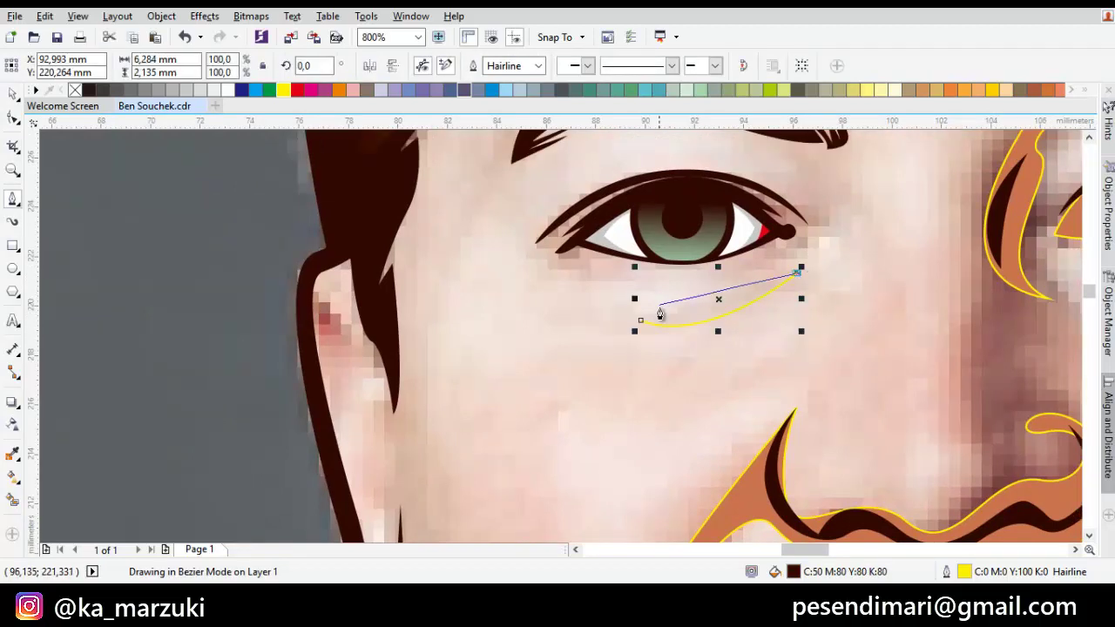
pyautogui.moveTo(642, 320); pyautogui.dragTo(758, 280)
pyautogui.press('space')
pyautogui.keyDown('shift'); pyautogui.click(745, 485); pyautogui.keyUp('shift')
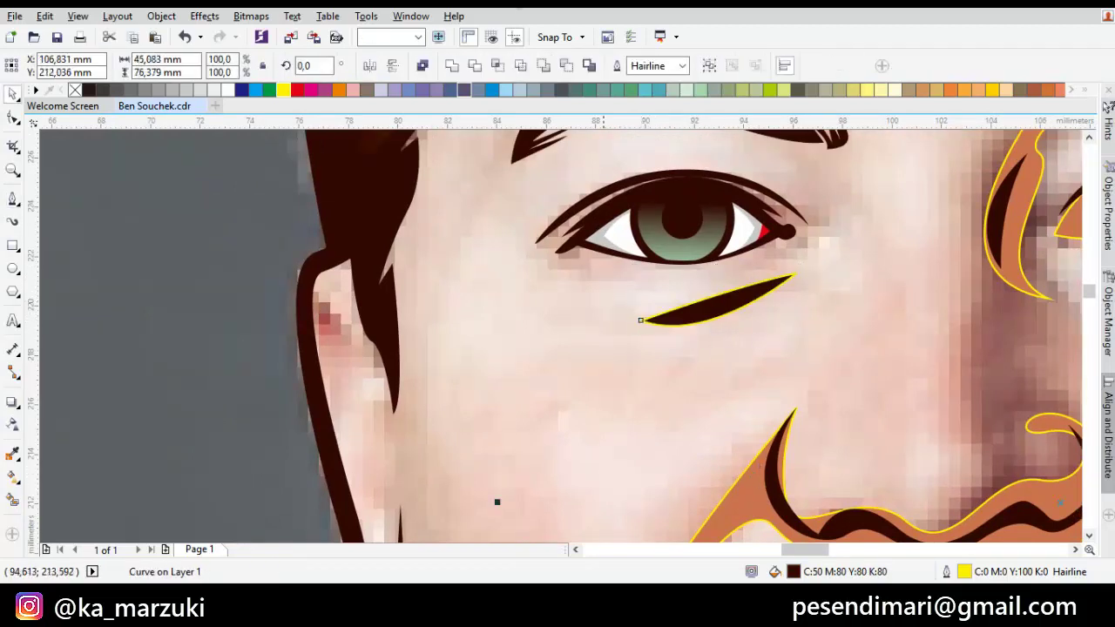
pyautogui.click(455, 66)
# - Start a left eye shadow outline from below the outer corner, across the iris, around the inner corner and up beside the nose bridge
pyautogui.moveTo(546, 236); pyautogui.dragTo(652, 269)
pyautogui.press('space')
pyautogui.click(754, 205)
pyautogui.moveTo(858, 225); pyautogui.dragTo(904, 260)
pyautogui.scroll(1, 920, 185)
pyautogui.moveTo(921, 184); pyautogui.dragTo(893, 283)
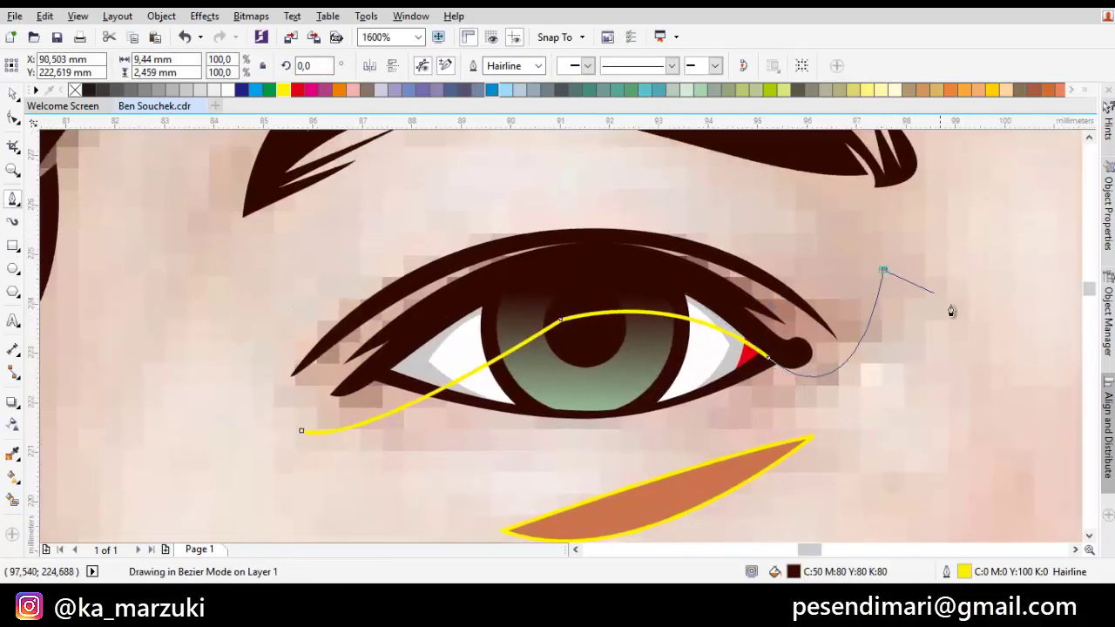
# - Carry the left eye shadow outline up over the inner brow, back down along the upper eyelid crease, and close it at the outer corner
pyautogui.moveTo(951, 310); pyautogui.dragTo(853, 201)
pyautogui.scroll(-2, 889, 231)
pyautogui.scroll(1, 854, 200)
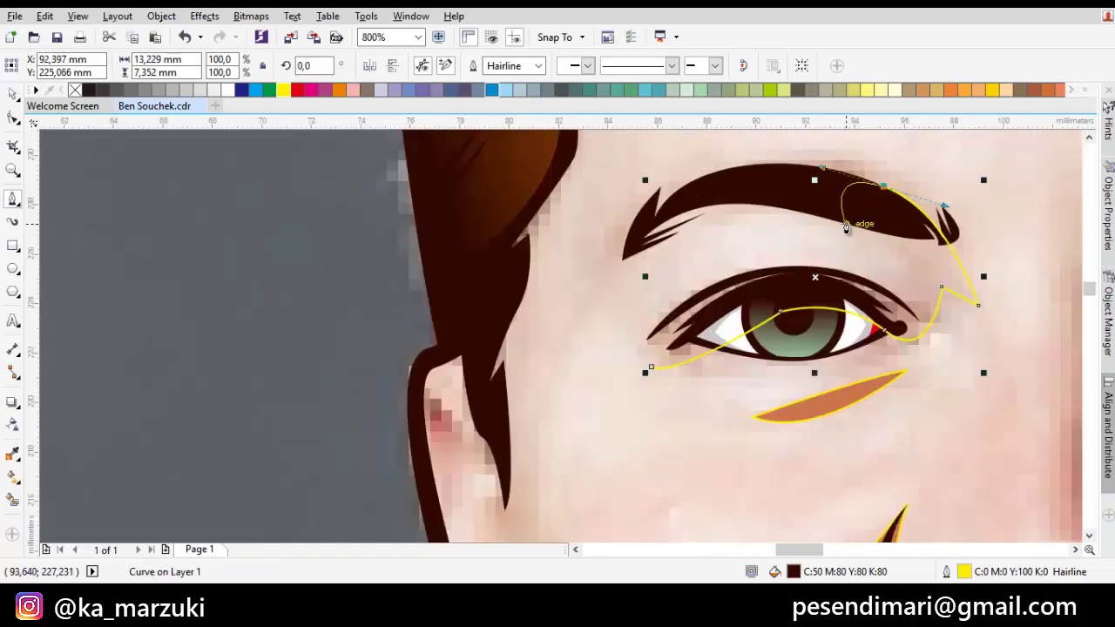
pyautogui.moveTo(795, 267); pyautogui.dragTo(749, 261)
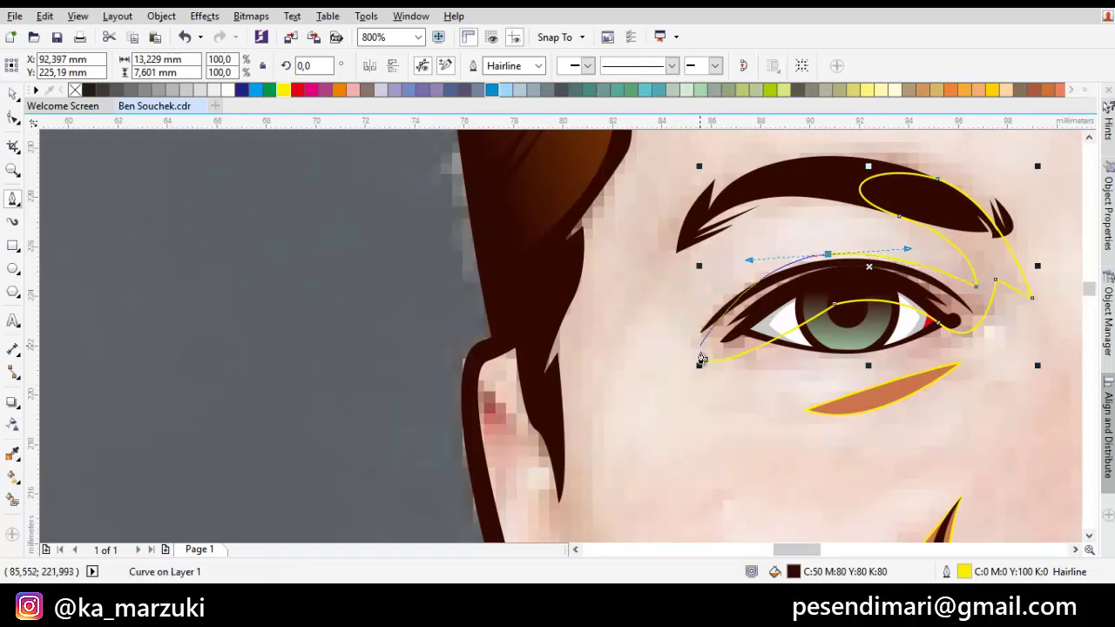
pyautogui.moveTo(702, 356); pyautogui.dragTo(673, 334)
# - Reshape the left eye shadow's curve at the outer eye corner so its rounded end hugs the eyelid more tightly
pyautogui.press('space')
pyautogui.doubleClick(754, 307)
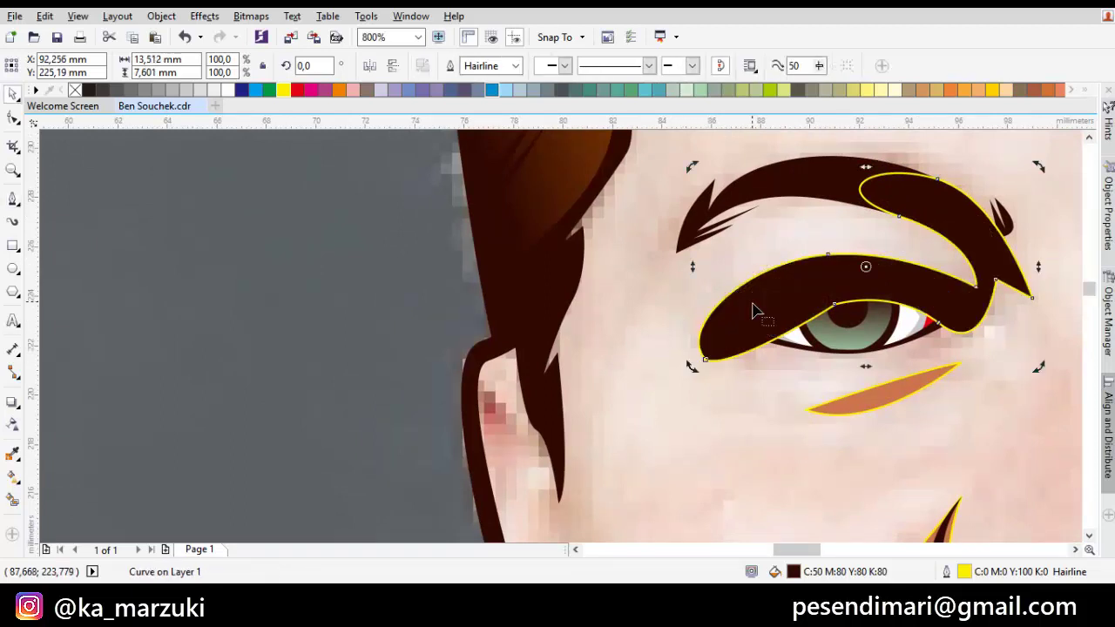
pyautogui.scroll(1, 713, 346)
pyautogui.moveTo(699, 373)
pyautogui.mouseDown()
pyautogui.moveTo(691, 363)
pyautogui.moveTo(702, 379)
pyautogui.mouseUp()
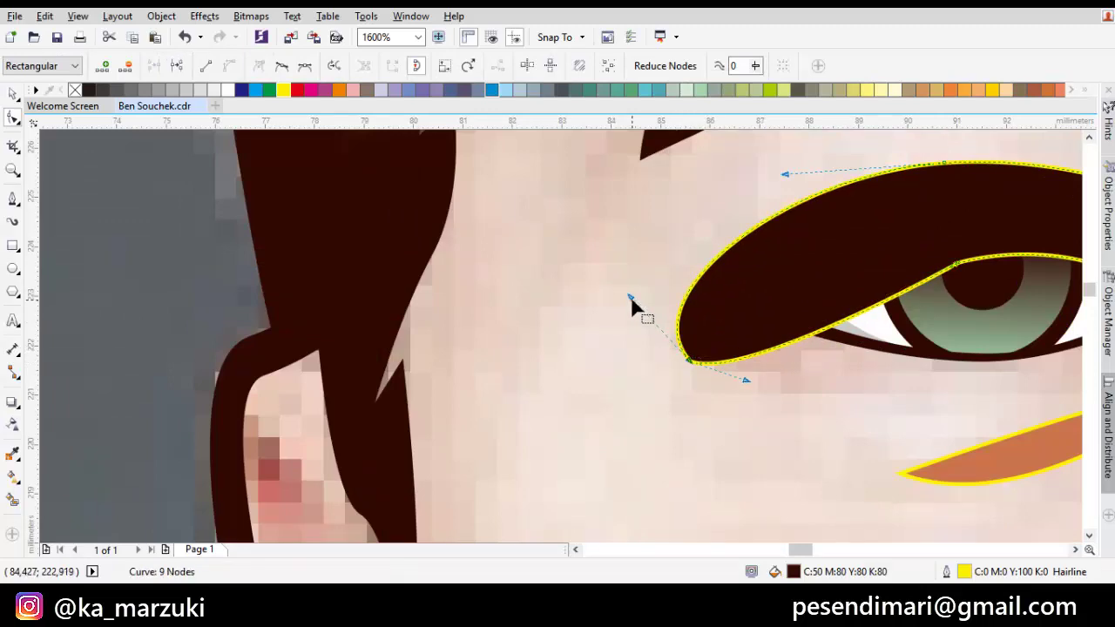
pyautogui.moveTo(629, 297); pyautogui.dragTo(672, 292)
pyautogui.scroll(-2, 692, 292)
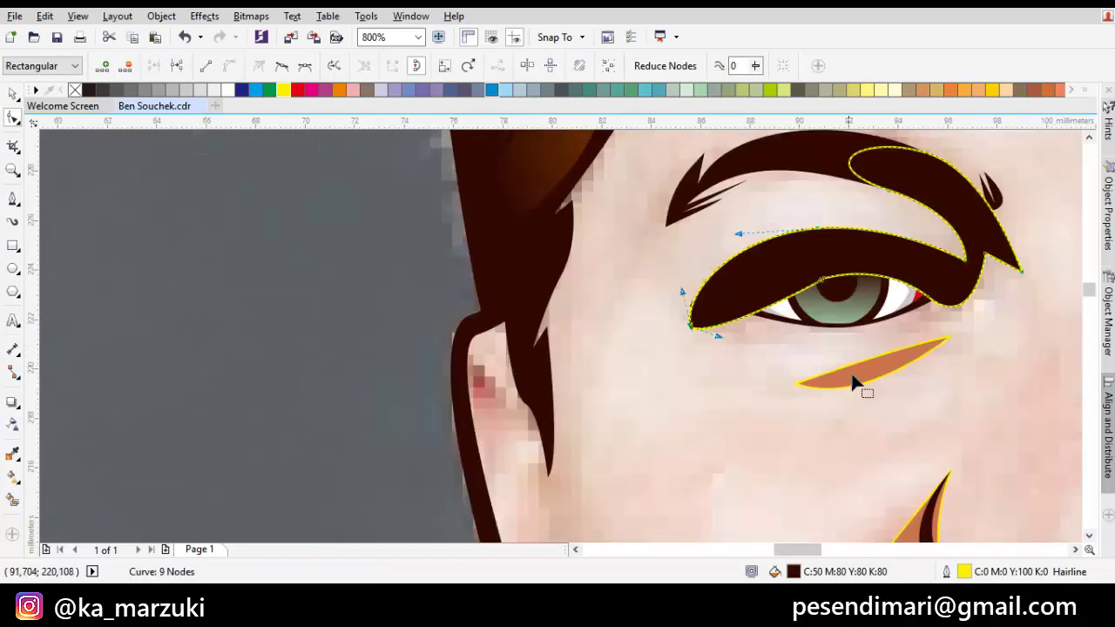
# - Weld the left eye shadow shape to the orange-brown face shadow and deselect it
pyautogui.keyDown('shift'); pyautogui.click(852, 376); pyautogui.keyUp('shift')
pyautogui.press('space')
pyautogui.click(457, 67)
pyautogui.scroll(-1, 885, 278)
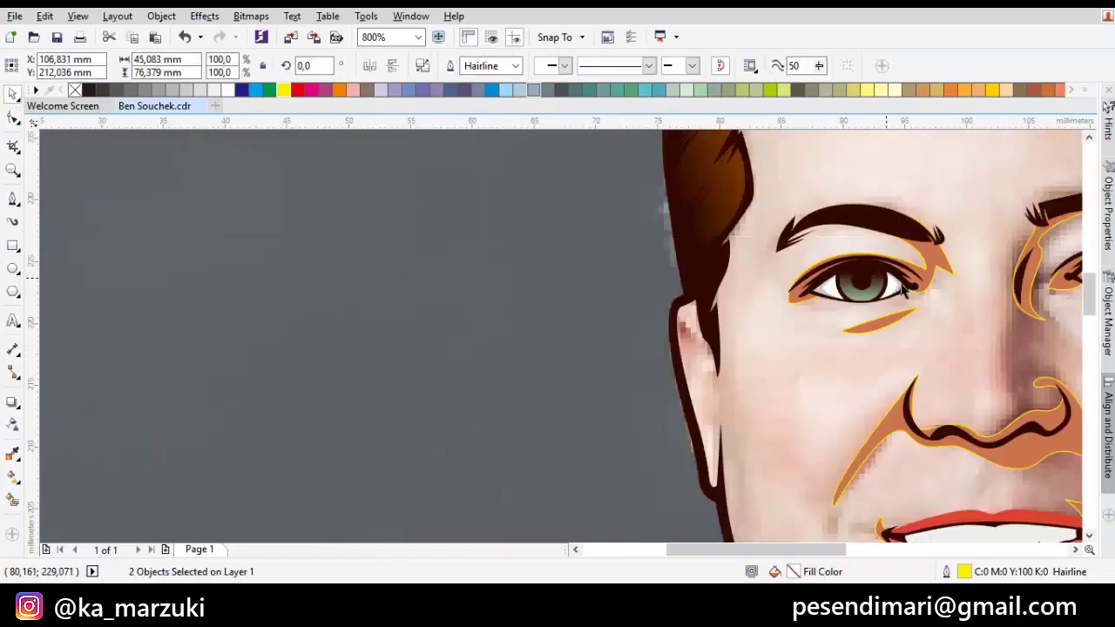
pyautogui.scroll(-3, 905, 292)
pyautogui.press('Escape')
# - Draw a closed curved shadow about 3.3 mm wide and 6.4 mm high inside the upper part of the left ear
pyautogui.scroll(3, 681, 330)
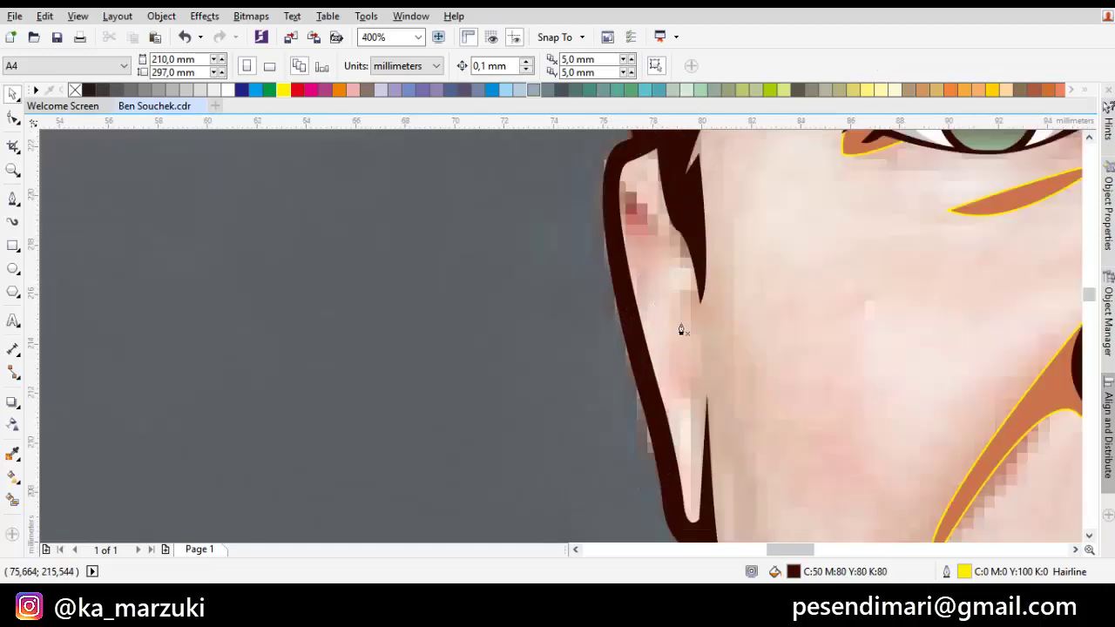
pyautogui.moveTo(691, 330); pyautogui.dragTo(701, 311)
pyautogui.click(612, 172)
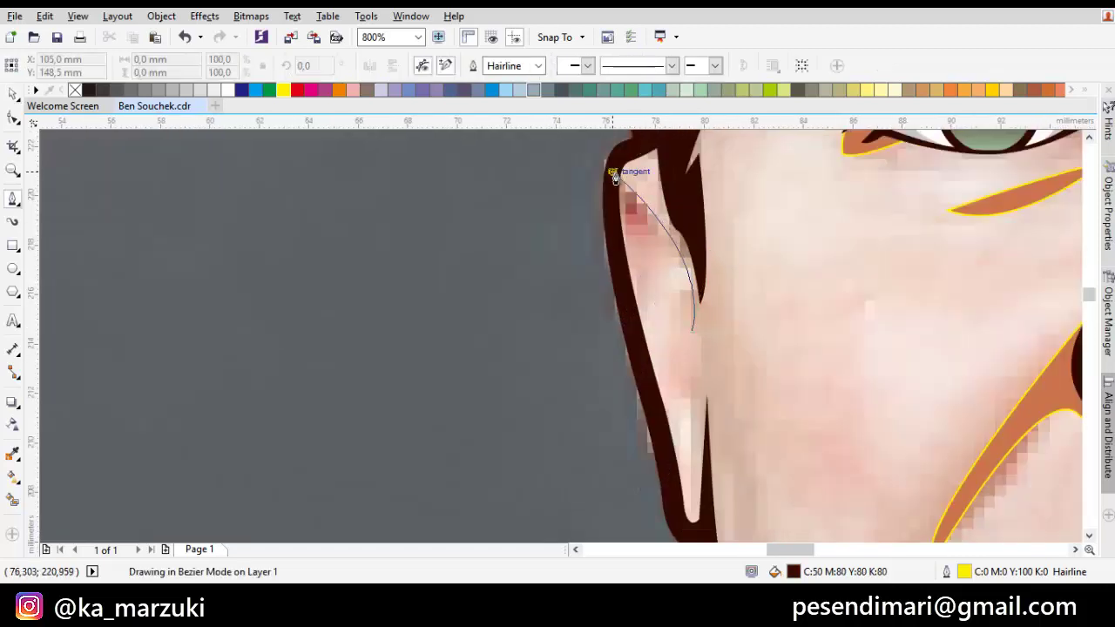
pyautogui.moveTo(618, 265); pyautogui.dragTo(625, 299)
pyautogui.click(687, 327)
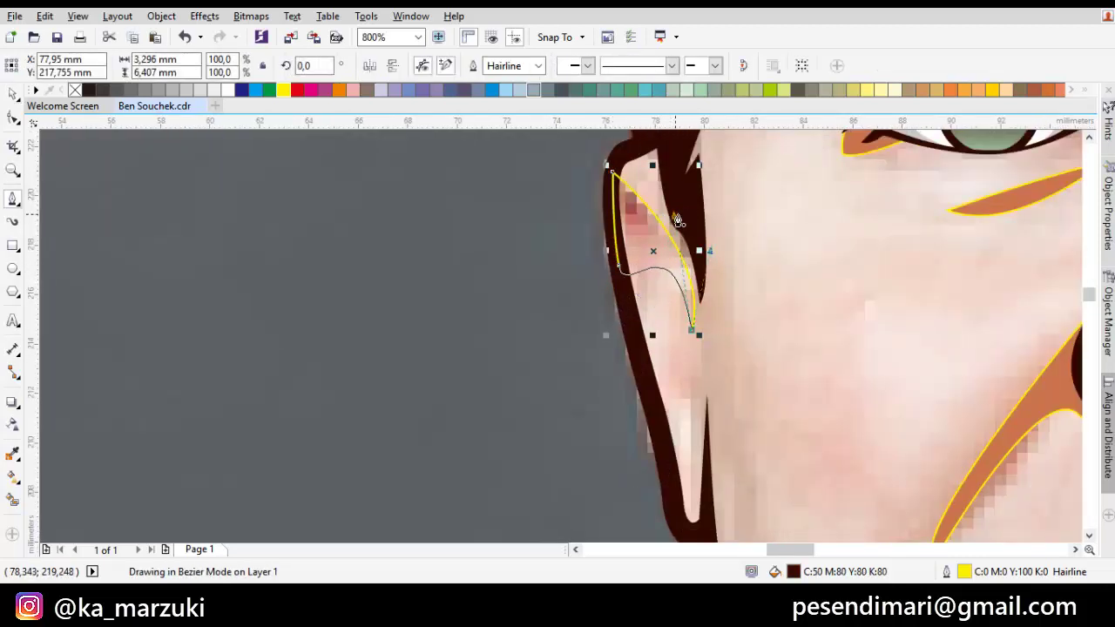
pyautogui.moveTo(674, 215); pyautogui.dragTo(693, 213)
# - Weld the upper ear shadow shape to the orange-brown face shadow
pyautogui.press('space')
pyautogui.keyDown('shift'); pyautogui.click(1031, 417); pyautogui.keyUp('shift')
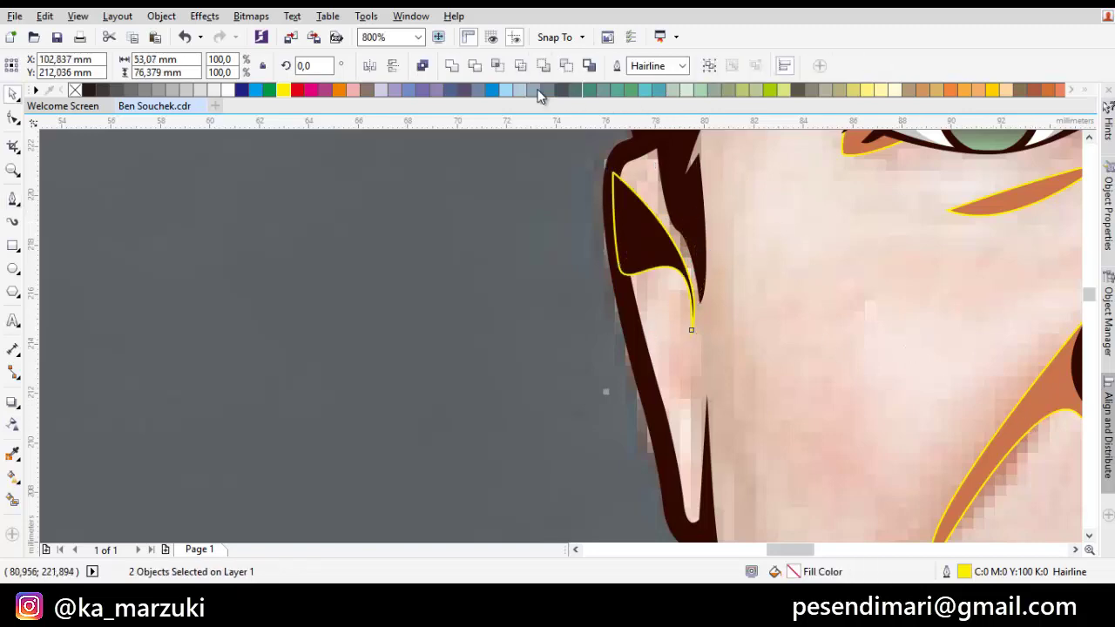
# - Weld the two selected facial shadow shapes into a single object
pyautogui.click(451, 68)
pyautogui.scroll(-4, 712, 263)
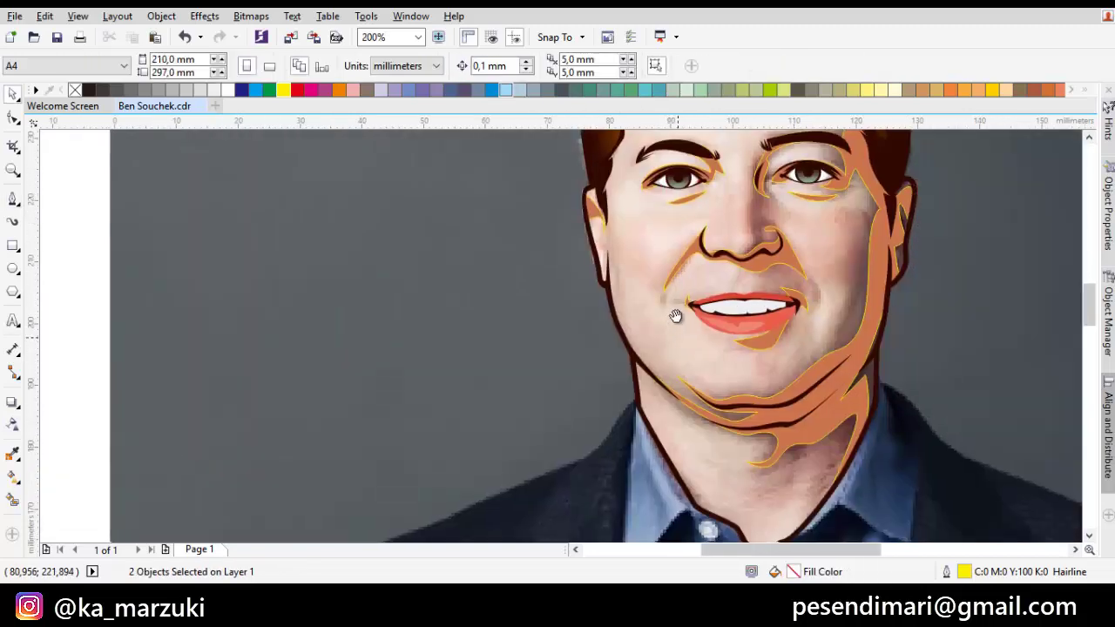
pyautogui.moveTo(725, 408); pyautogui.dragTo(589, 292)
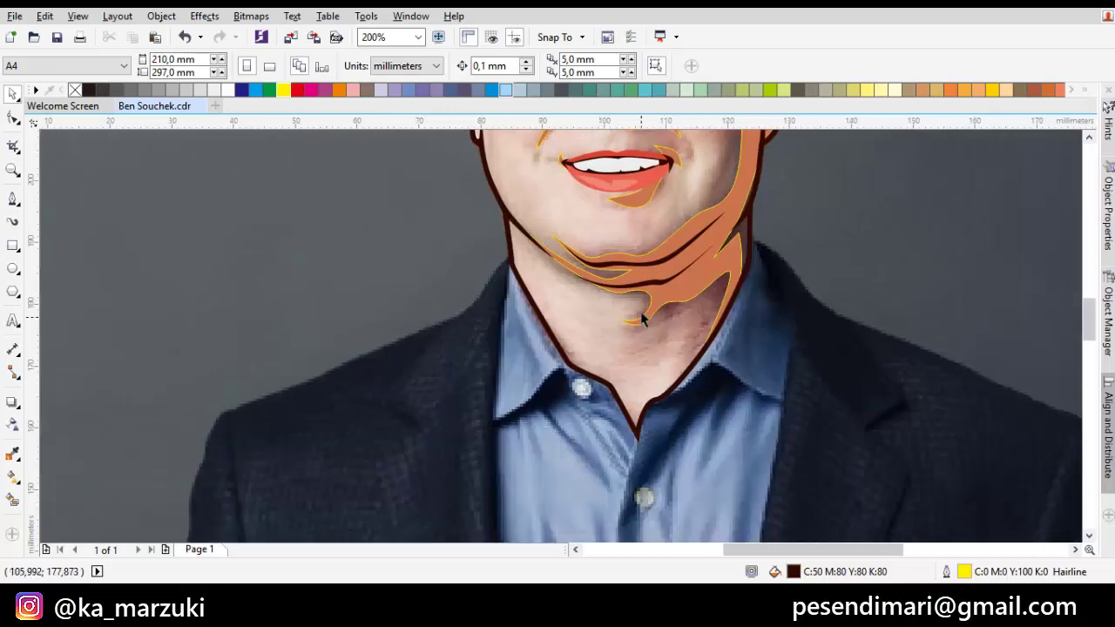
pyautogui.scroll(-1, 662, 304)
pyautogui.scroll(-1, 688, 279)
pyautogui.scroll(1, 616, 316)
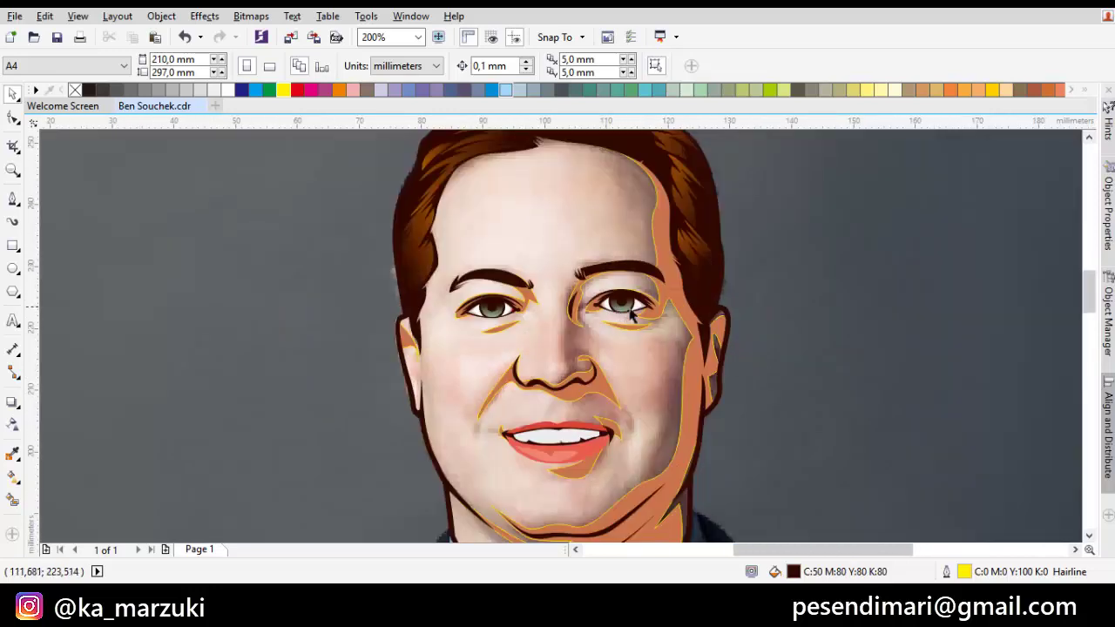
# - Fill the face shape with the sampled shadow colour lightened to C:4 M:53 Y:55 K:0, and remove the yellow outlines from the shadow shapes
pyautogui.press('i')
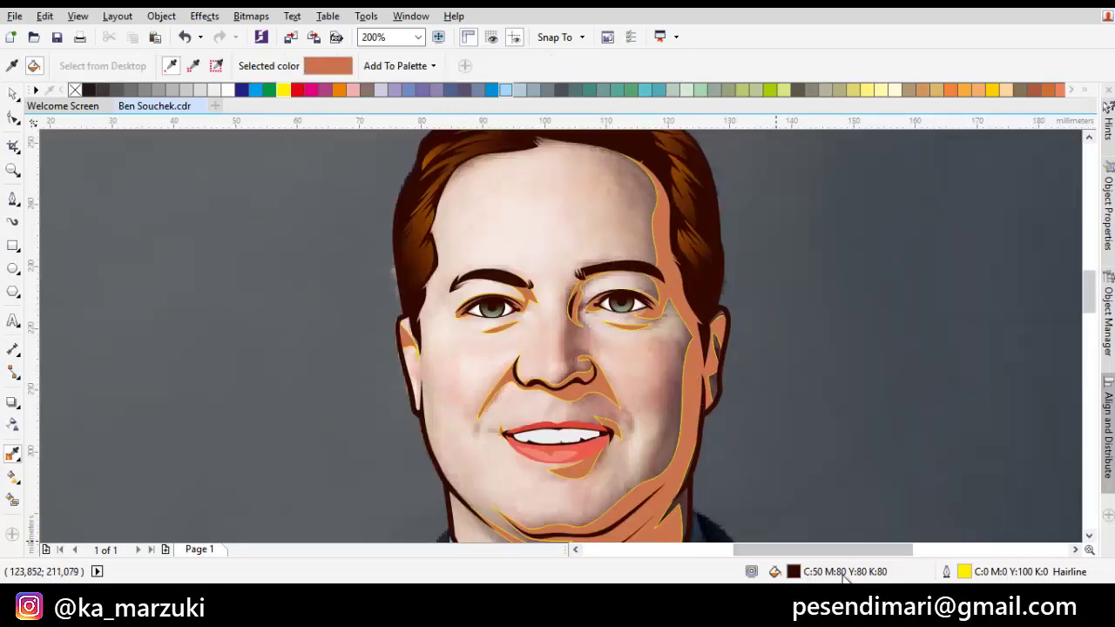
pyautogui.hotkey('shift', 'F11')
pyautogui.click(707, 233)
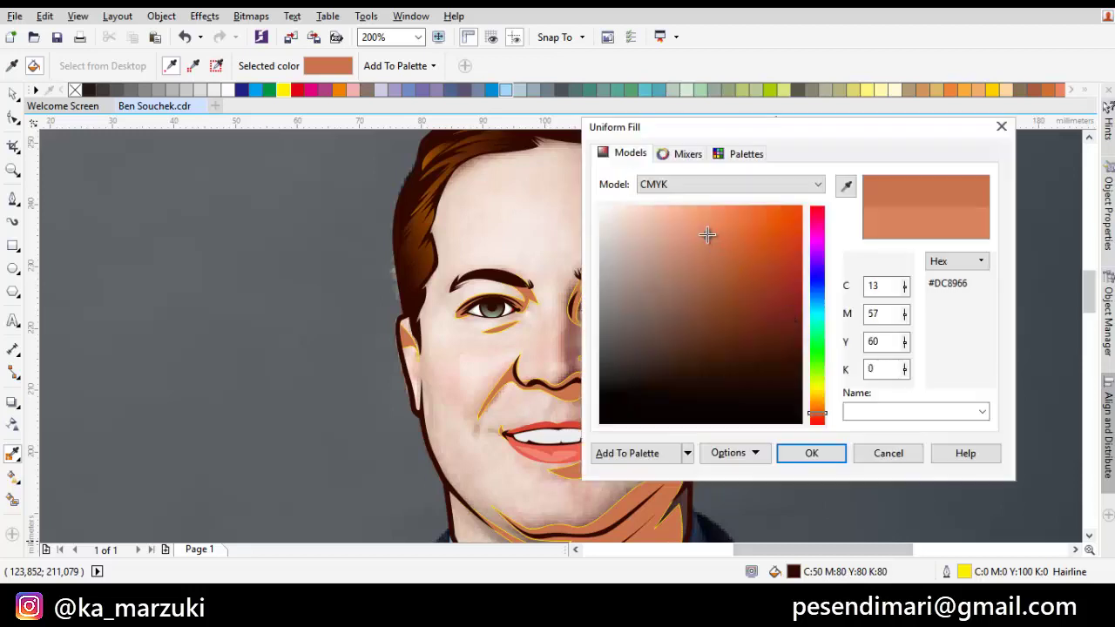
pyautogui.click(707, 224)
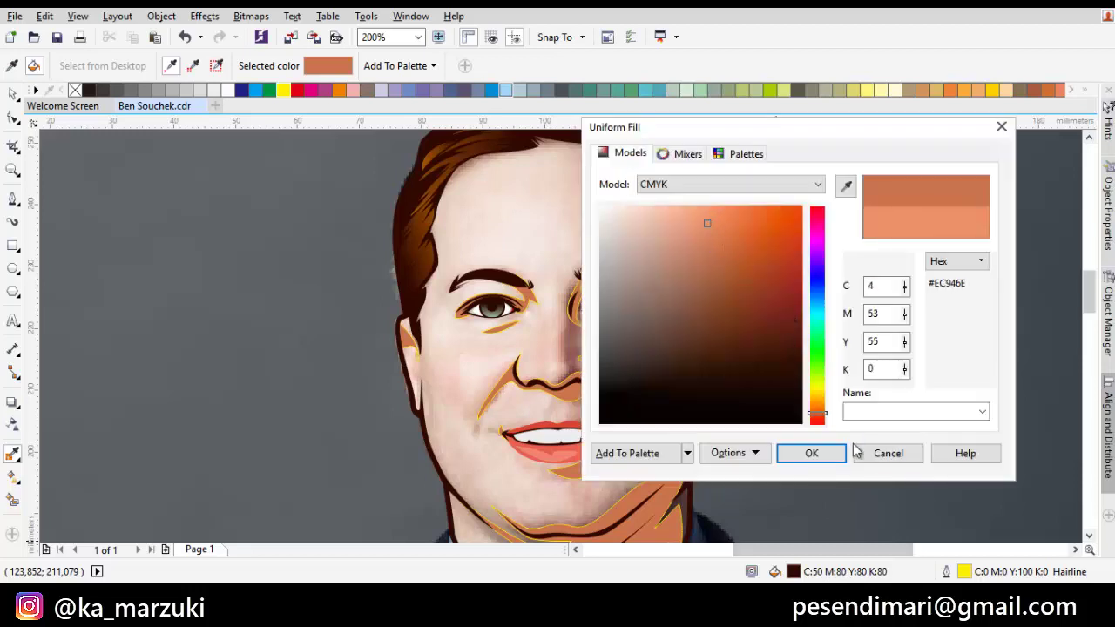
pyautogui.click(811, 454)
pyautogui.press('Escape')
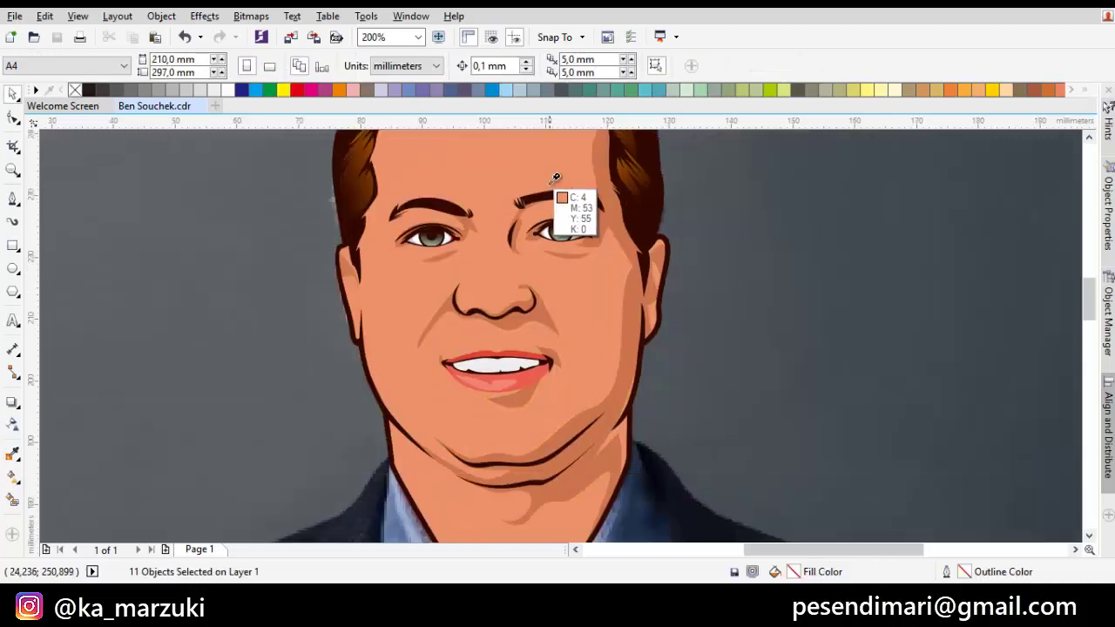
# - Fill the facial shadows with the face's orange colour, and the face shape with a lighter tint of C:0 M:41 Y:40 K:0
pyautogui.click(553, 181)
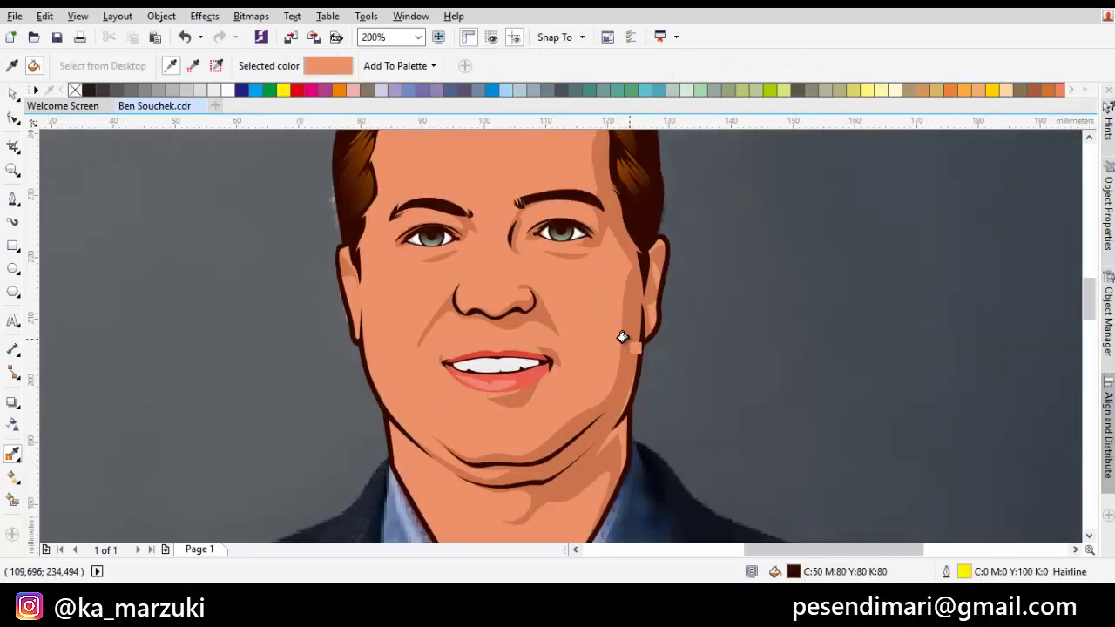
pyautogui.click(620, 337)
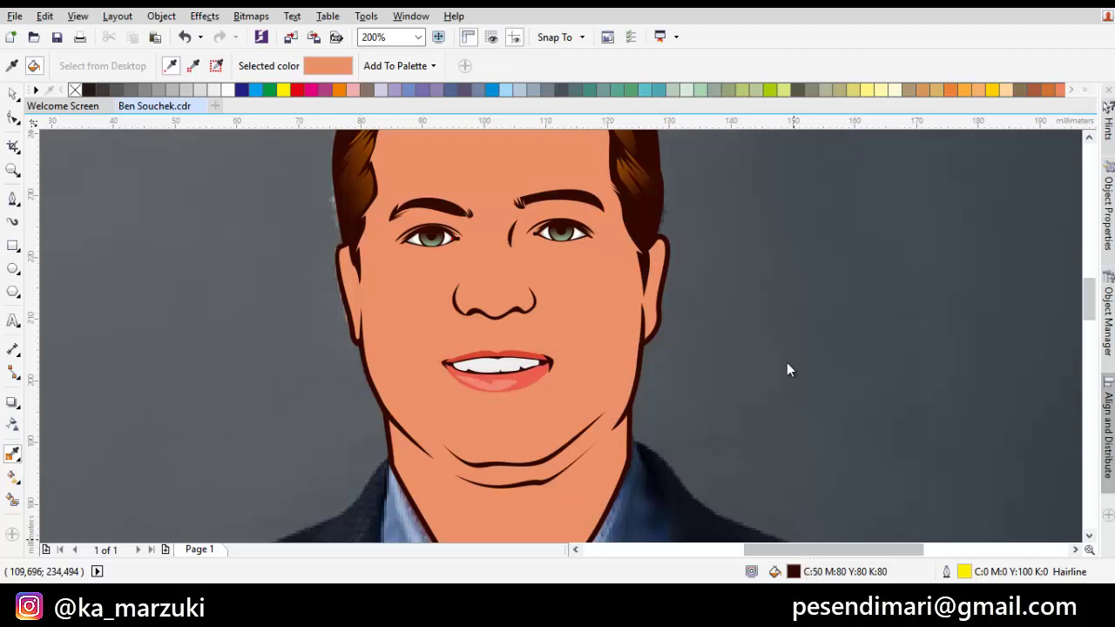
pyautogui.hotkey('shift', 'F11')
pyautogui.moveTo(682, 220); pyautogui.dragTo(675, 210)
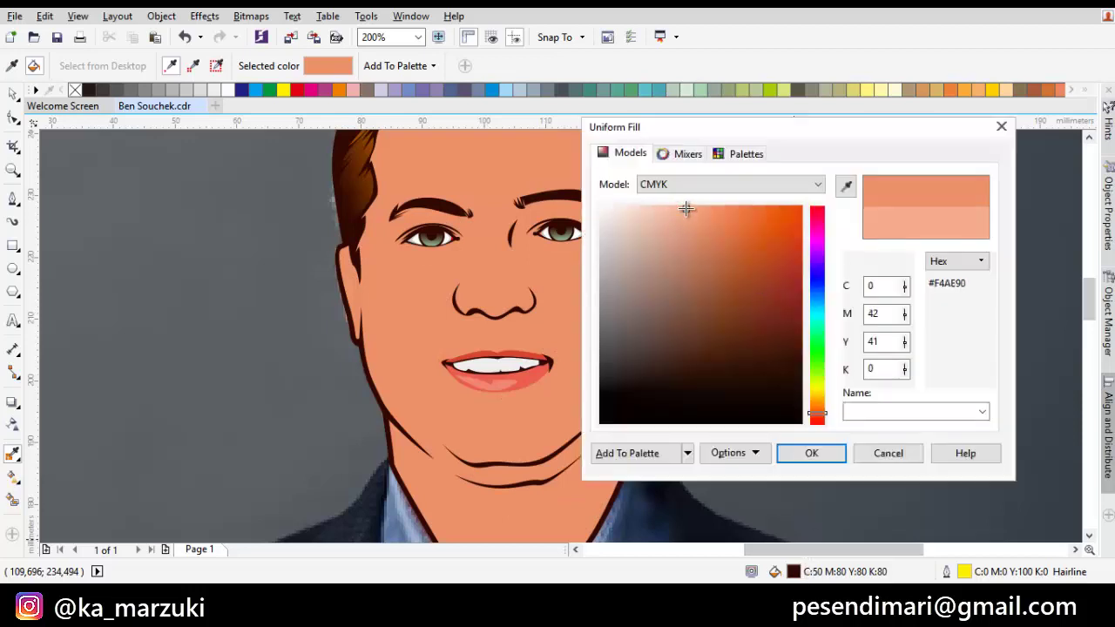
pyautogui.click(817, 455)
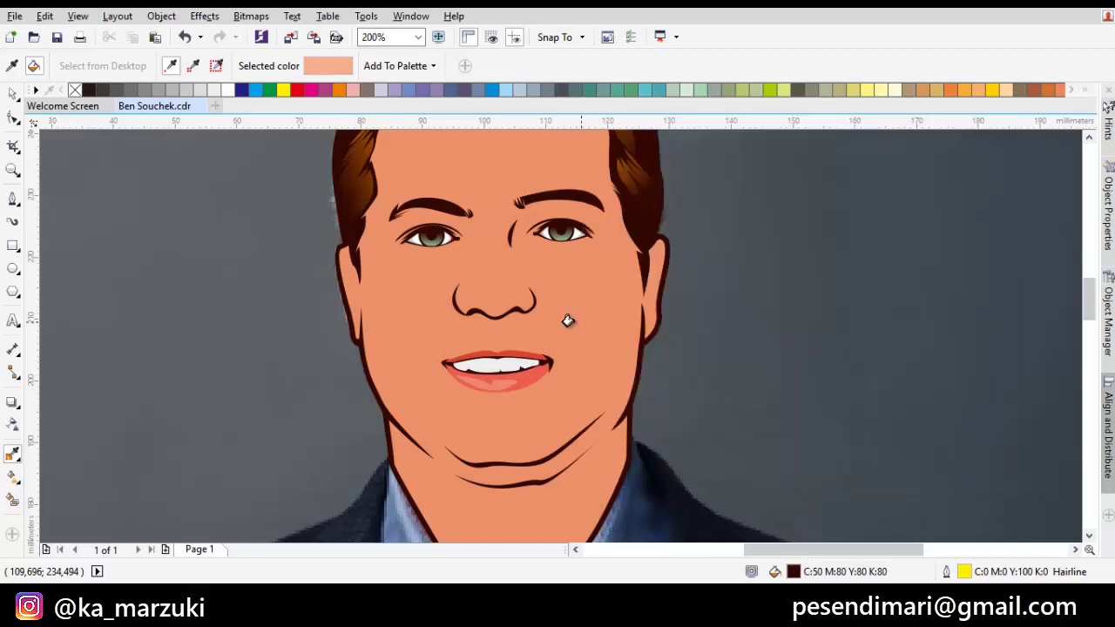
pyautogui.click(569, 322)
# - Set the face shape's fill to a light skin tone of C:2 M:19 Y:32 K:0
pyautogui.press('space')
pyautogui.click(583, 329)
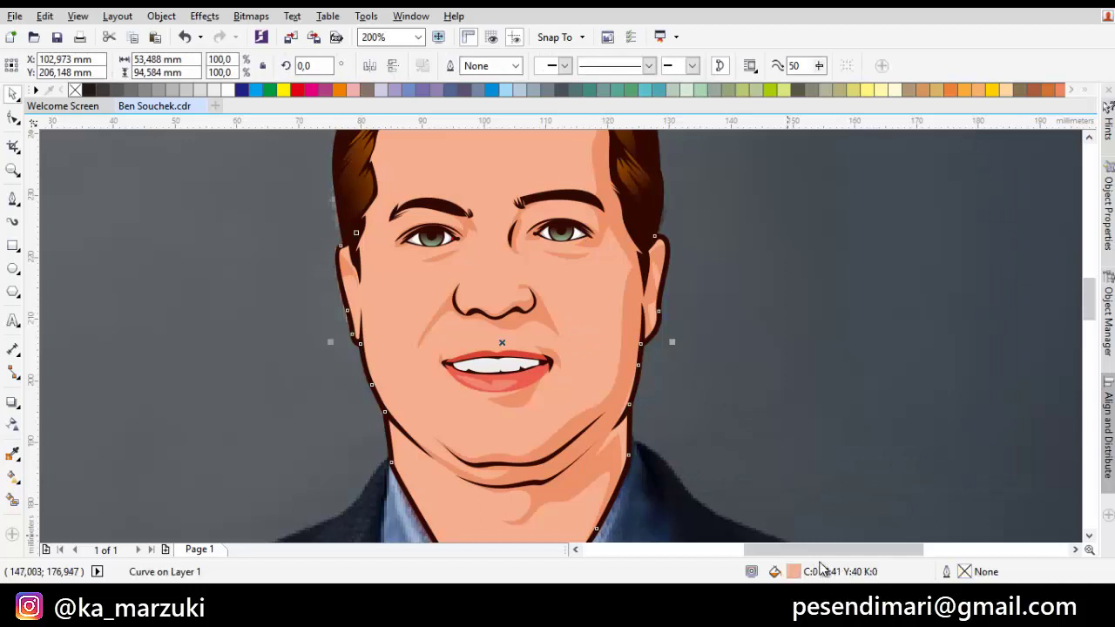
pyautogui.hotkey('shift', 'F11')
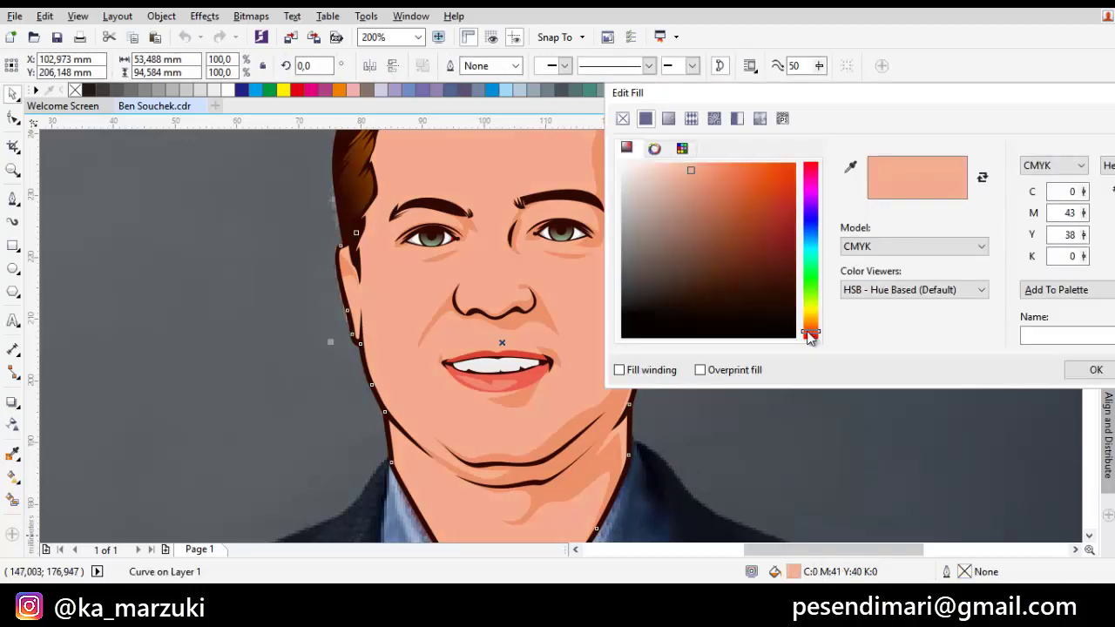
pyautogui.click(672, 166)
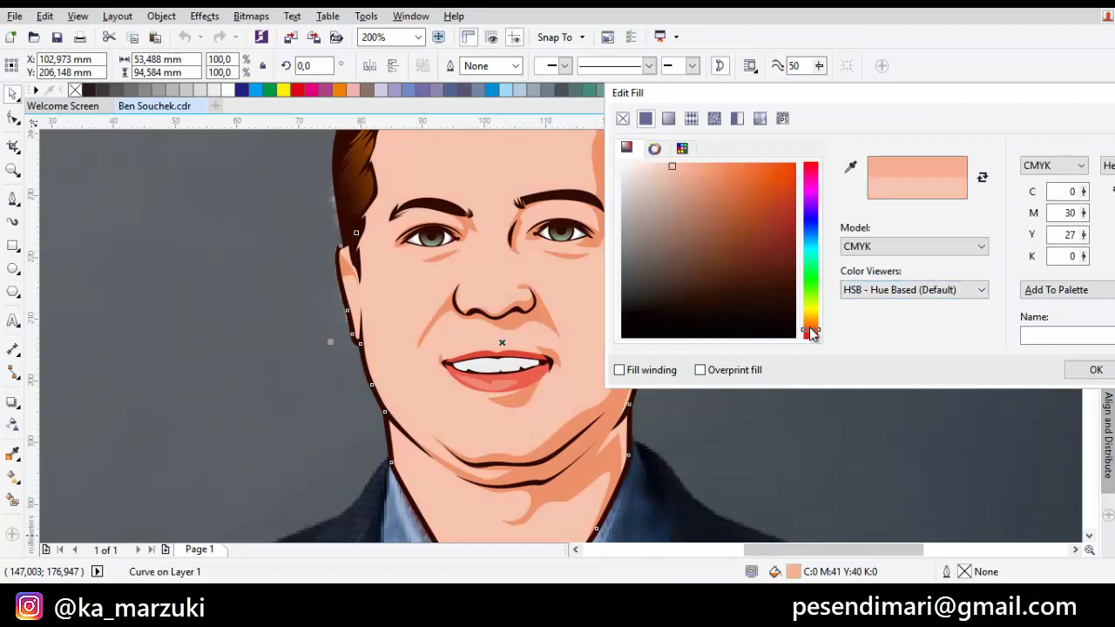
pyautogui.moveTo(810, 329); pyautogui.dragTo(815, 336)
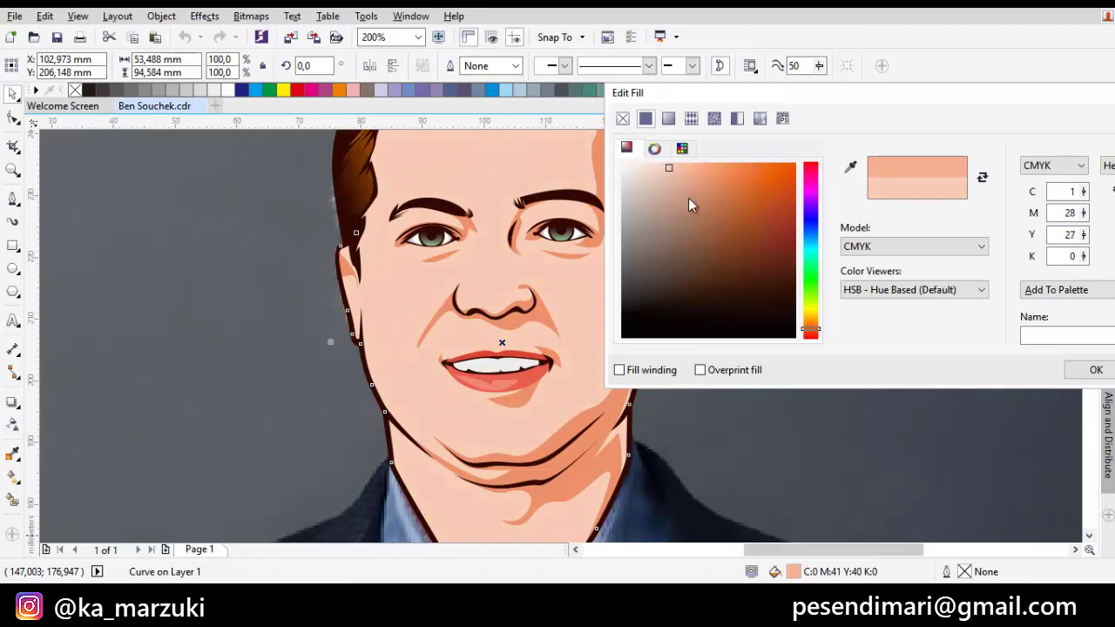
pyautogui.moveTo(814, 333); pyautogui.dragTo(814, 326)
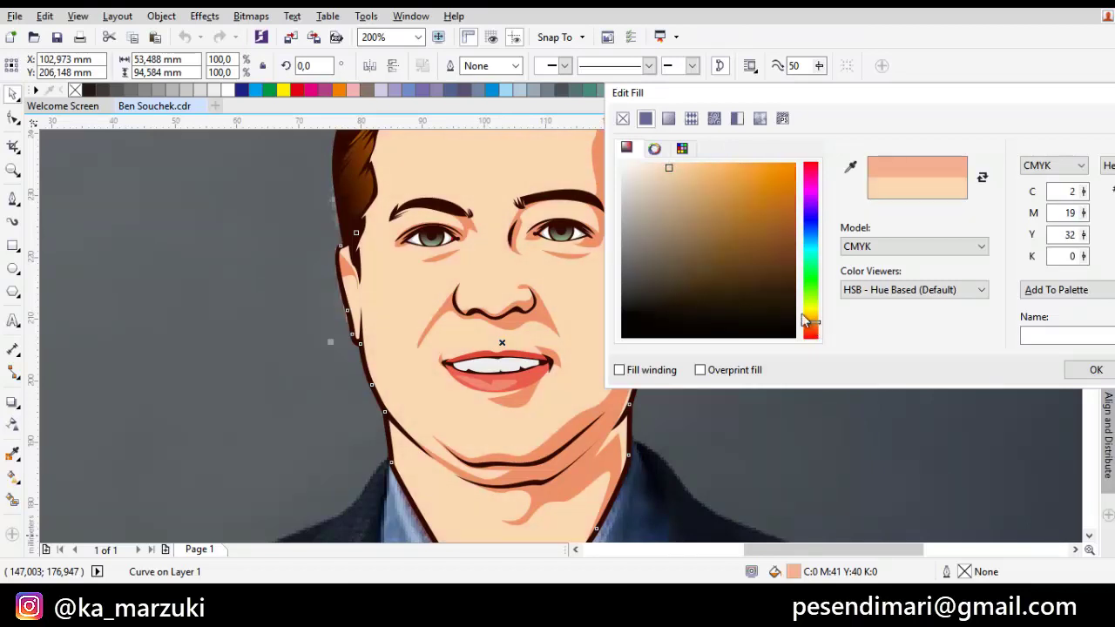
pyautogui.click(1096, 369)
# - Set the facial shadow shape's fill to a muted pink-brown of C:15 M:42 Y:41 K:0
pyautogui.scroll(-1, 899, 359)
pyautogui.click(900, 382)
pyautogui.moveTo(900, 381); pyautogui.dragTo(688, 330)
pyautogui.scroll(-1, 680, 329)
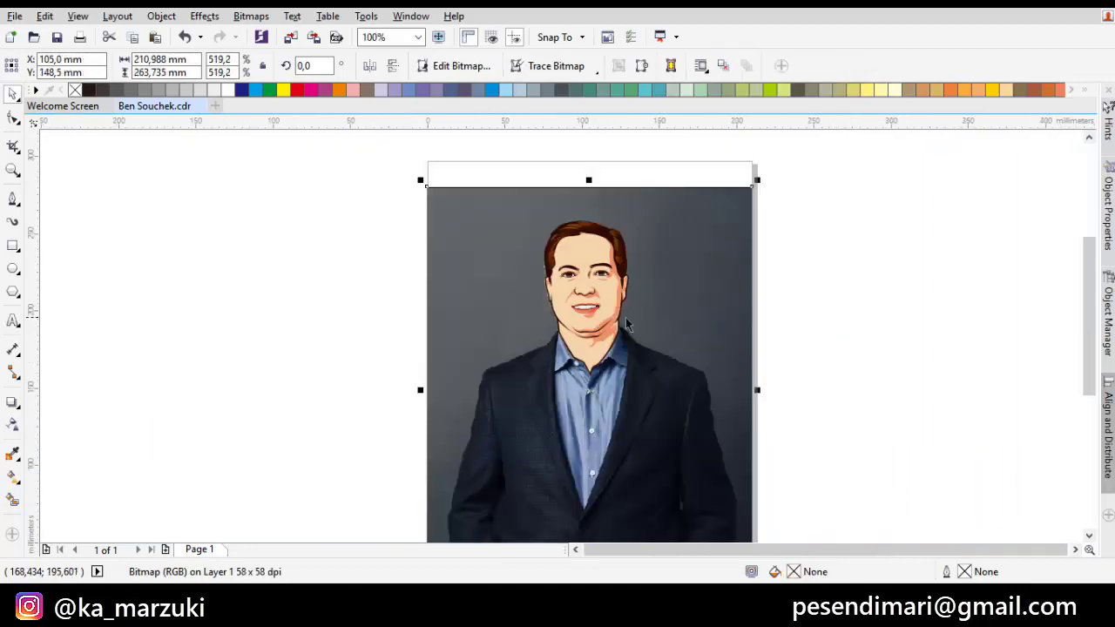
pyautogui.scroll(4, 626, 324)
pyautogui.click(578, 323)
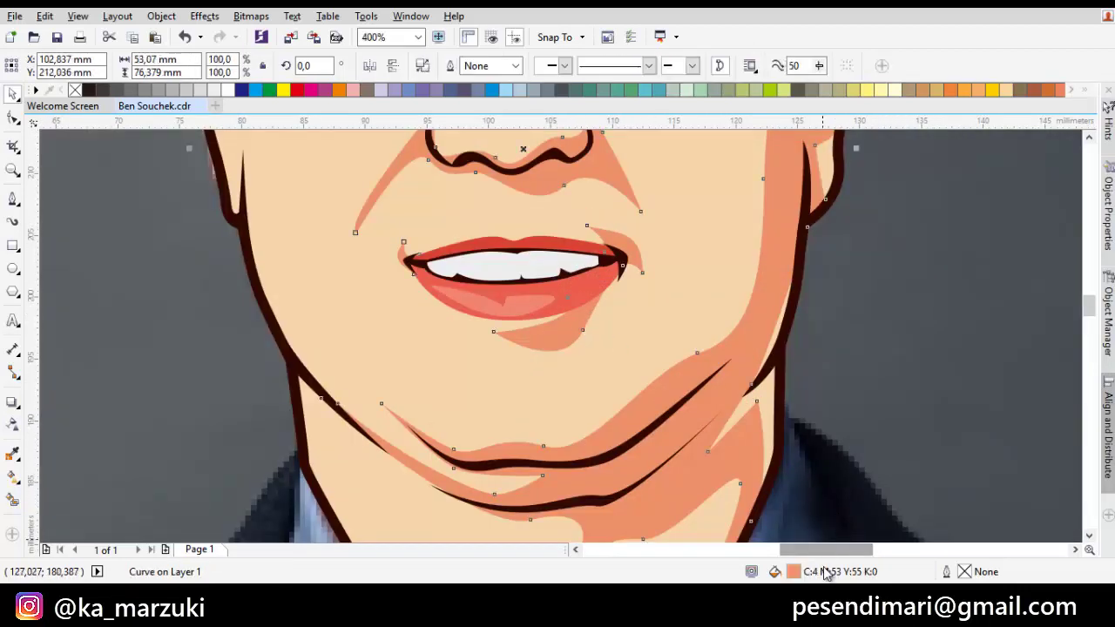
pyautogui.hotkey('shift', 'F11')
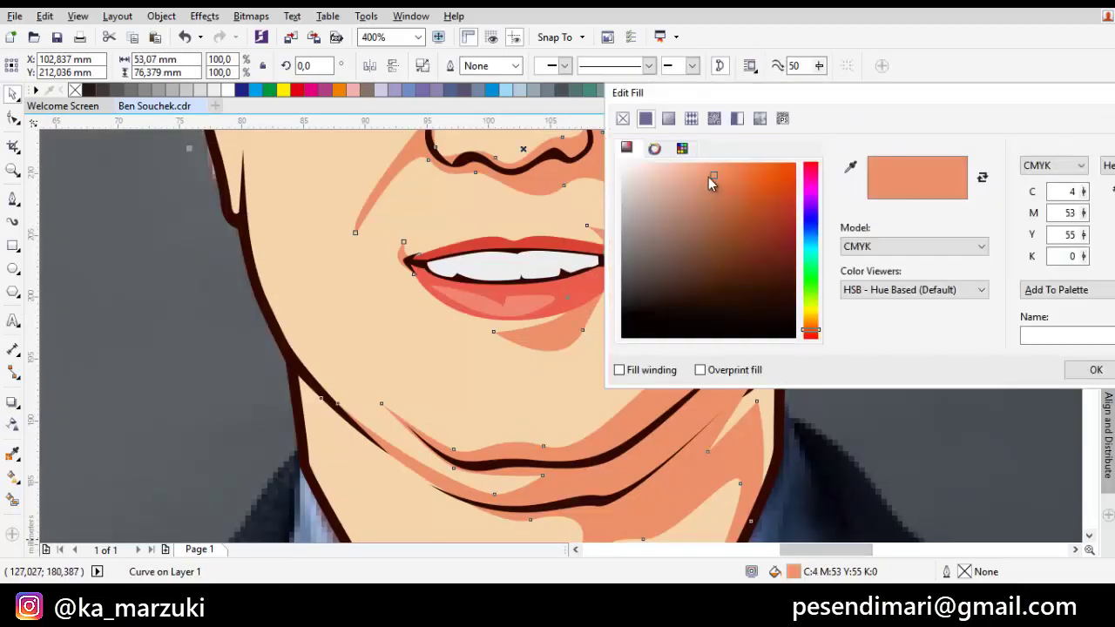
pyautogui.moveTo(707, 172); pyautogui.dragTo(689, 188)
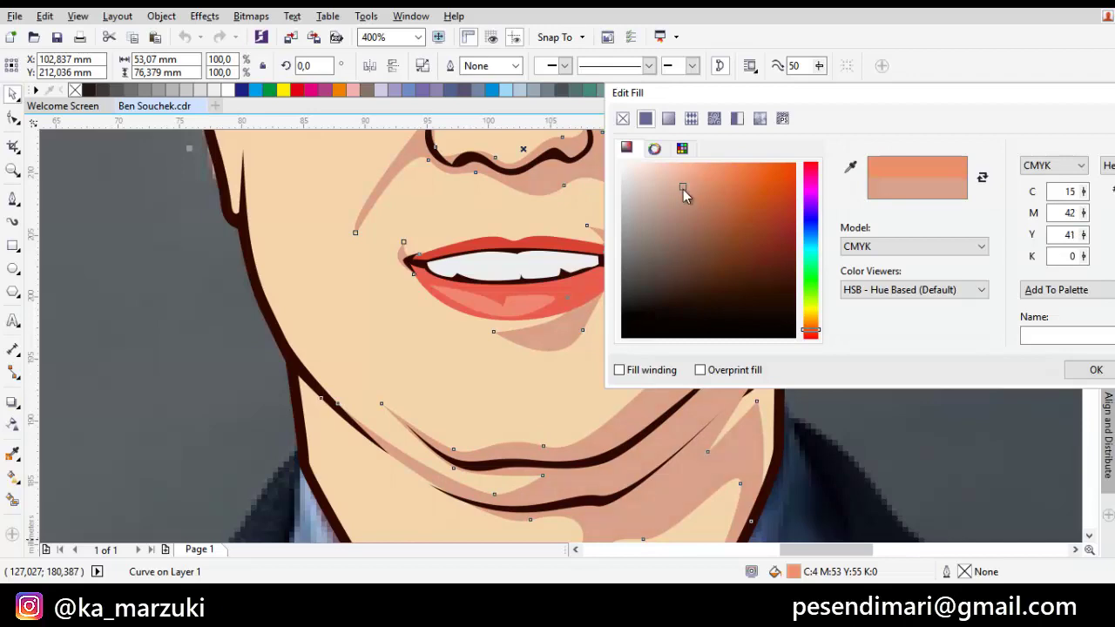
pyautogui.click(1094, 370)
pyautogui.scroll(-4, 788, 372)
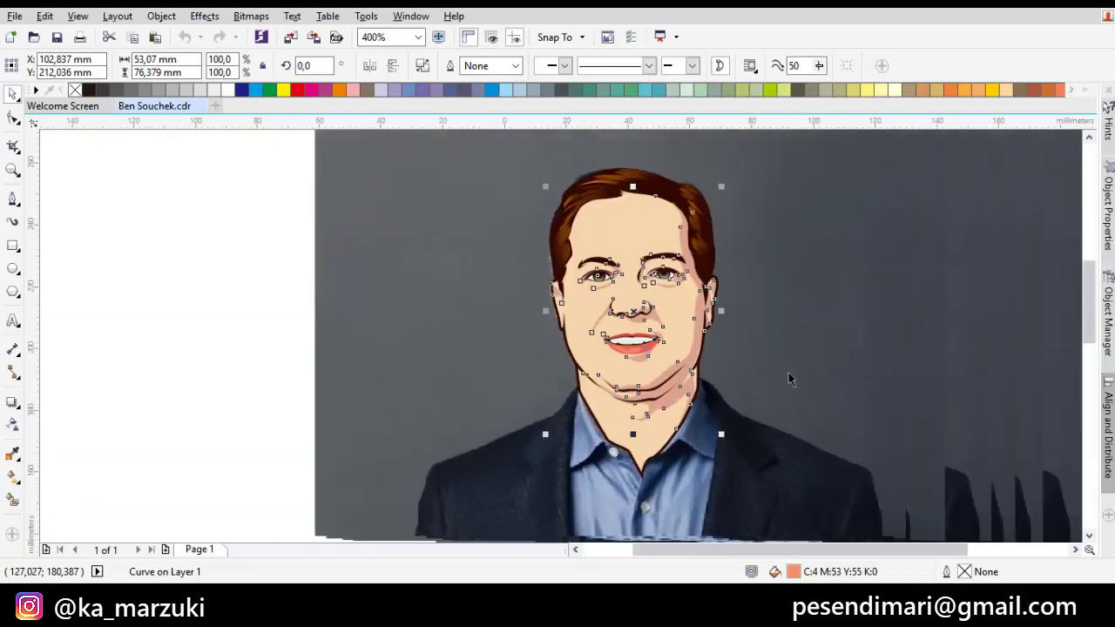
pyautogui.click(806, 369)
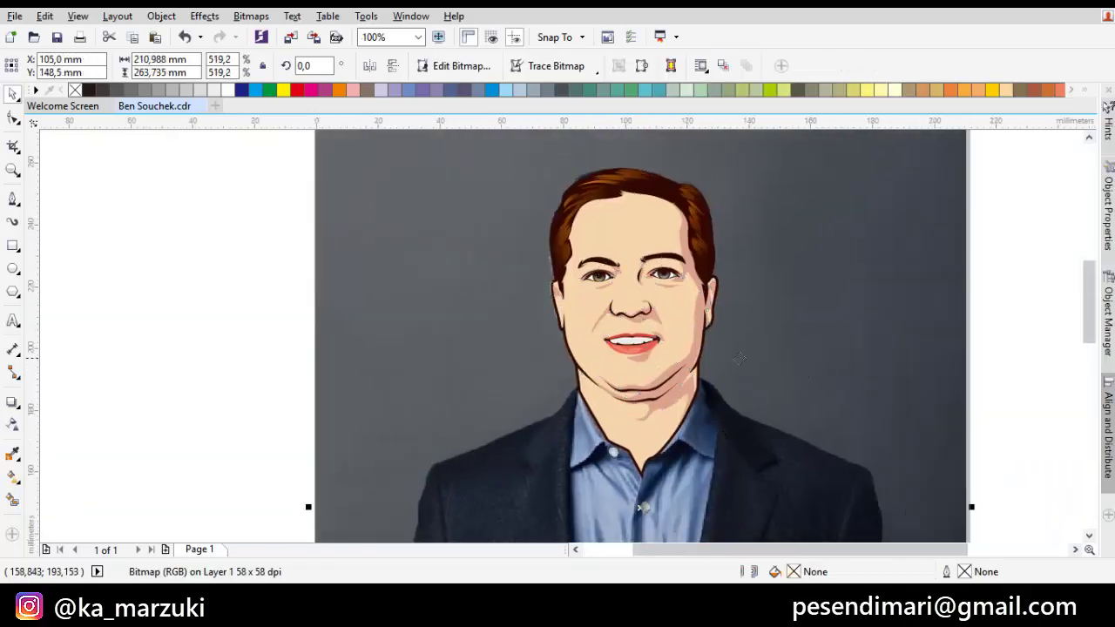
pyautogui.moveTo(769, 354); pyautogui.dragTo(776, 355)
pyautogui.hotkey('ctrl', 'z')
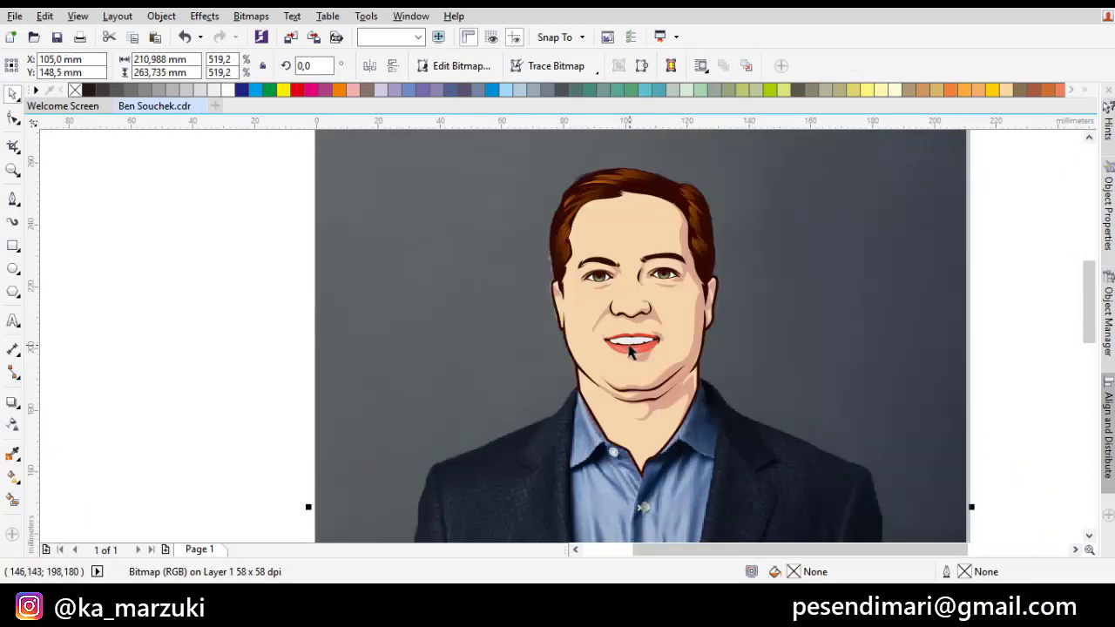
# - Sample the lower lip's red colour and fill the upper lip with it
pyautogui.scroll(3, 620, 352)
pyautogui.scroll(2, 620, 350)
pyautogui.moveTo(627, 343); pyautogui.dragTo(657, 343)
pyautogui.press('i')
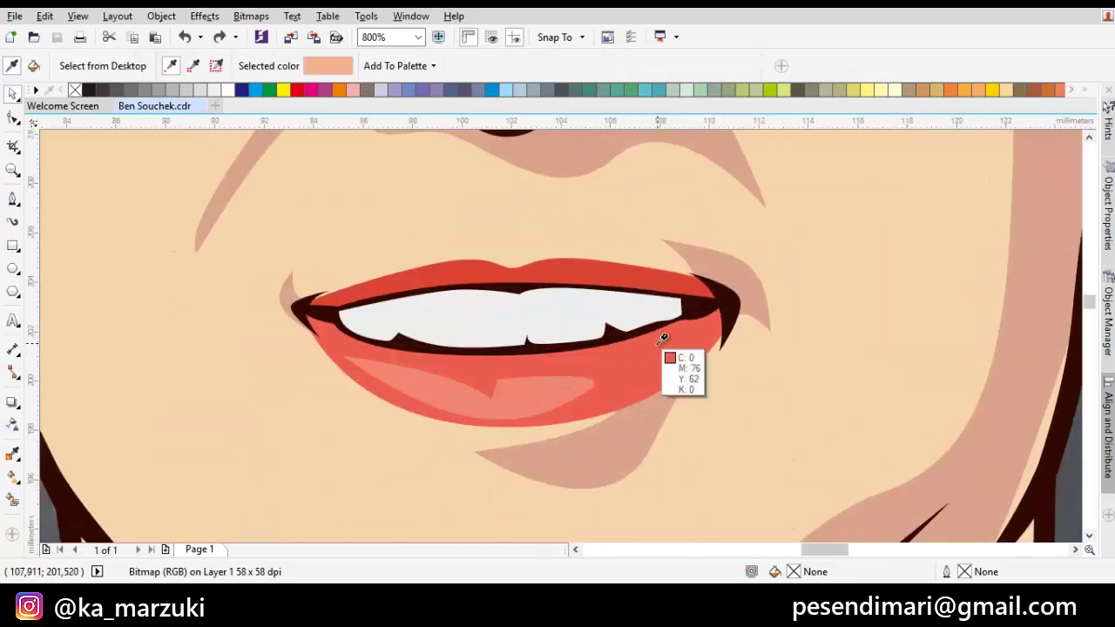
pyautogui.click(648, 357)
pyautogui.click(641, 274)
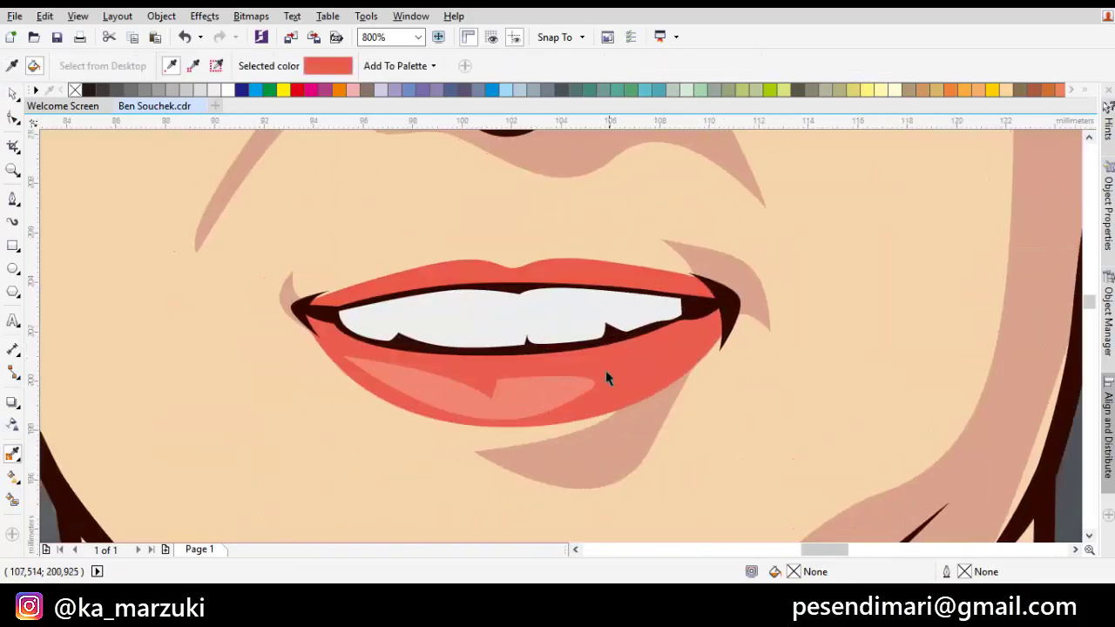
# - Fill the lower lip with its highlight's colour, and recolour the highlight with a lighter pink of C:0 M:51 Y:38 K:0
pyautogui.keyDown('shift'); pyautogui.click(575, 389); pyautogui.keyUp('shift')
pyautogui.click(631, 369)
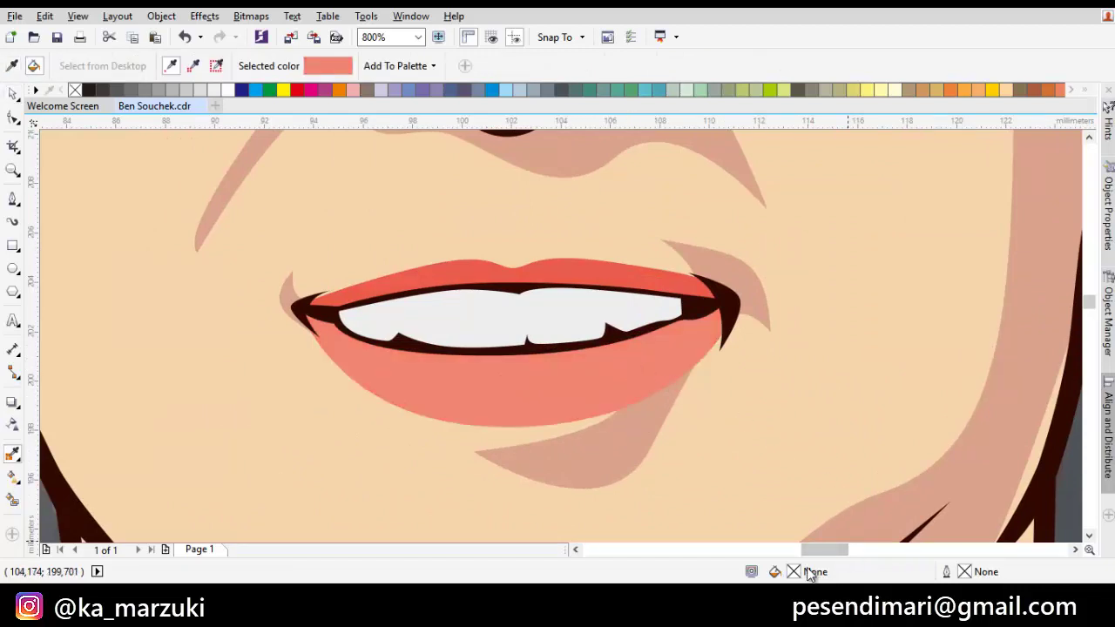
pyautogui.hotkey('shift', 'F11')
pyautogui.click(681, 218)
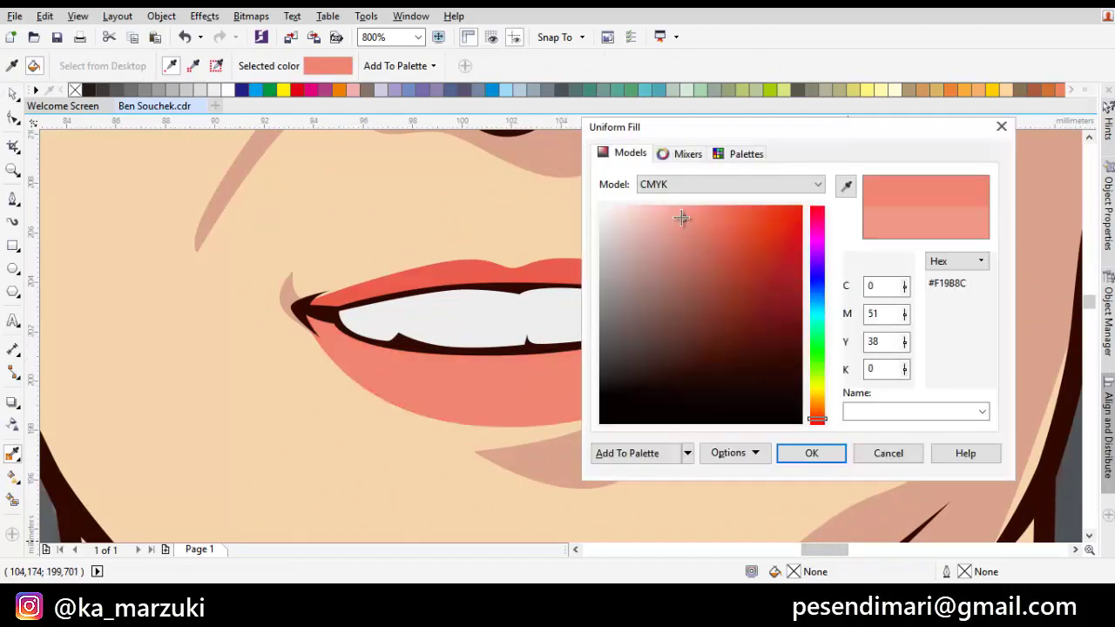
pyautogui.click(809, 464)
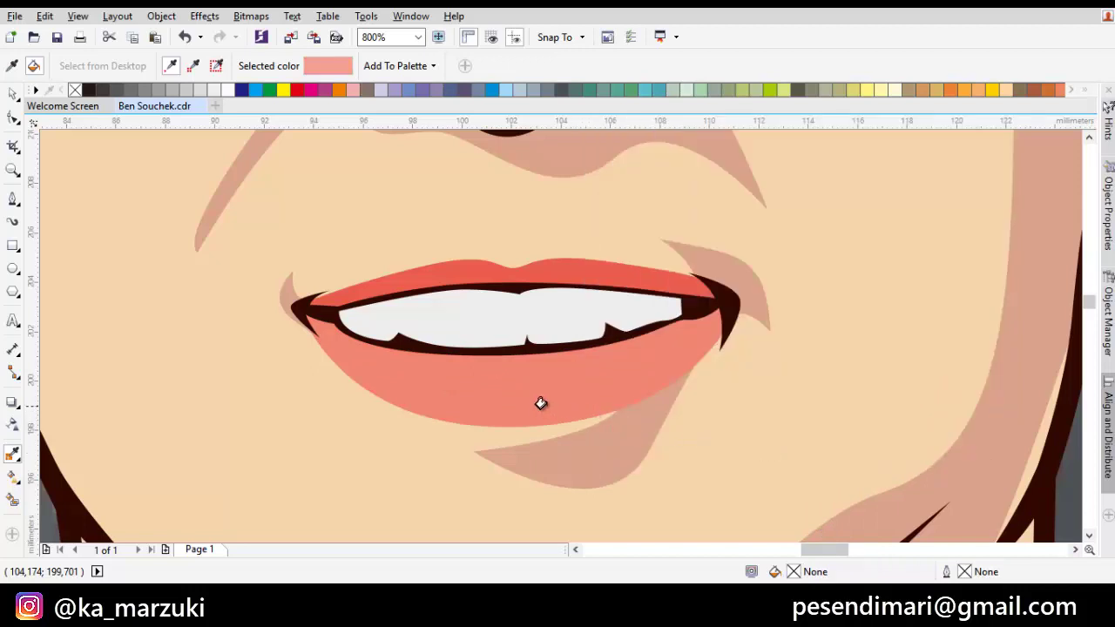
pyautogui.press('space')
# - Select all the vector objects of the head drawing and group them
pyautogui.scroll(-4, 580, 406)
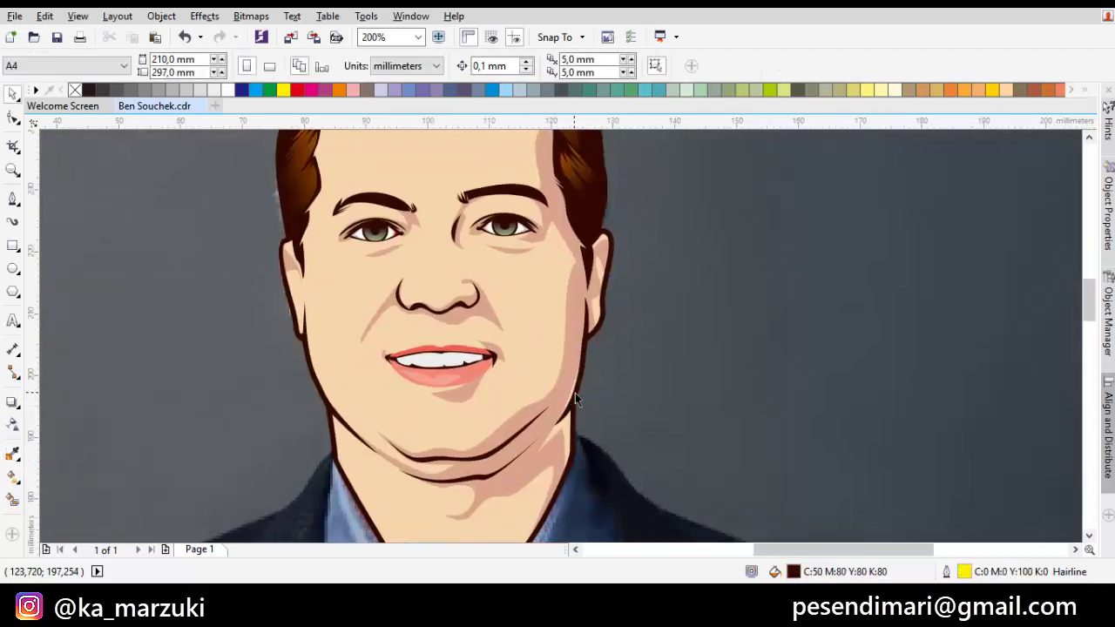
pyautogui.scroll(-2, 576, 393)
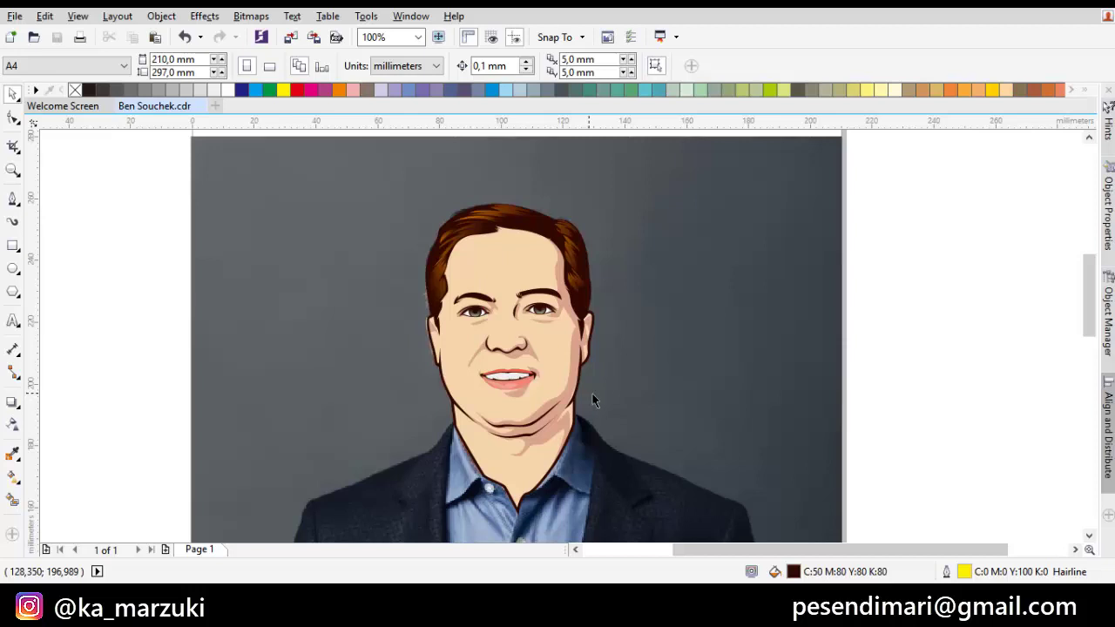
pyautogui.scroll(-1, 590, 399)
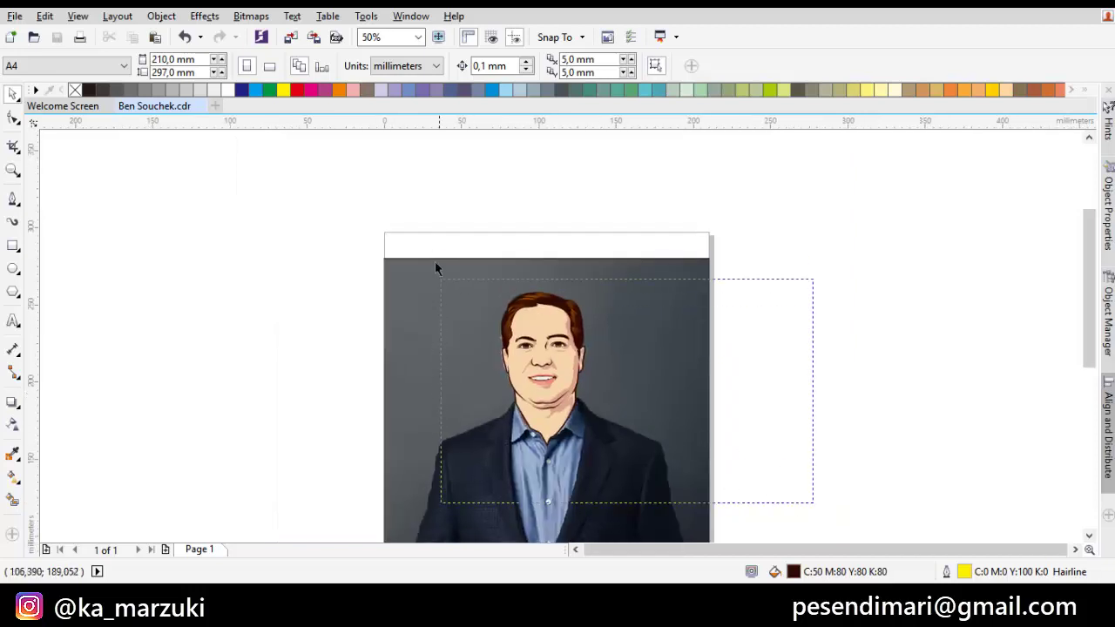
pyautogui.moveTo(437, 268); pyautogui.dragTo(418, 219)
pyautogui.rightClick(541, 332)
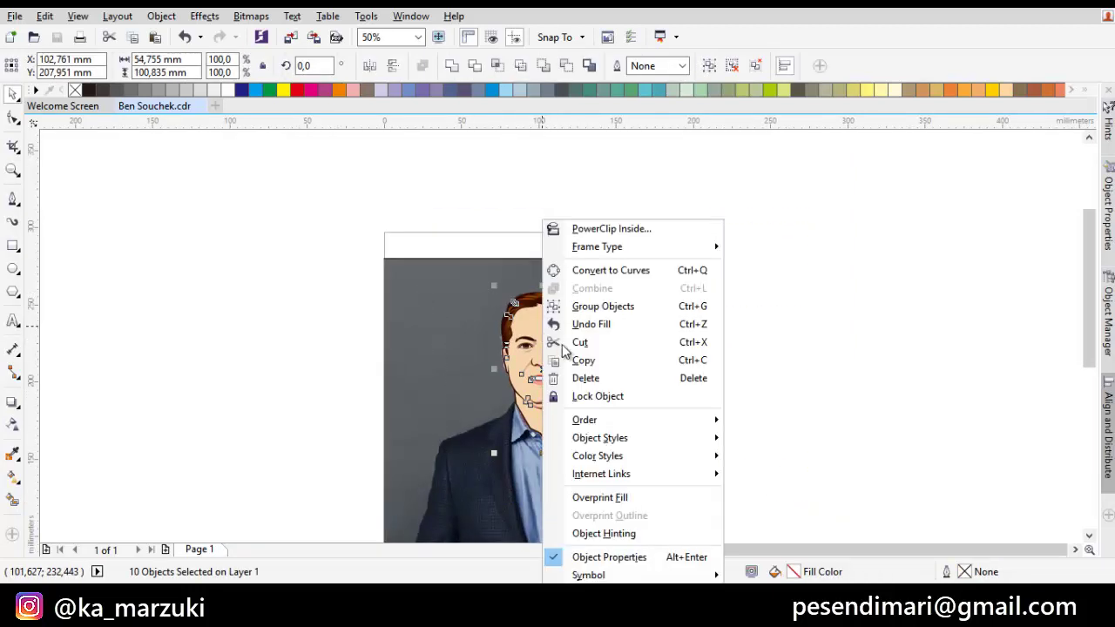
pyautogui.click(632, 304)
# - Trace the jacket's inner edge beside the shirt on the photo's left side, from mid-chest up to the collar tip
pyautogui.scroll(1, 550, 375)
pyautogui.scroll(1, 550, 374)
pyautogui.press('Escape')
pyautogui.moveTo(550, 375); pyautogui.dragTo(698, 295)
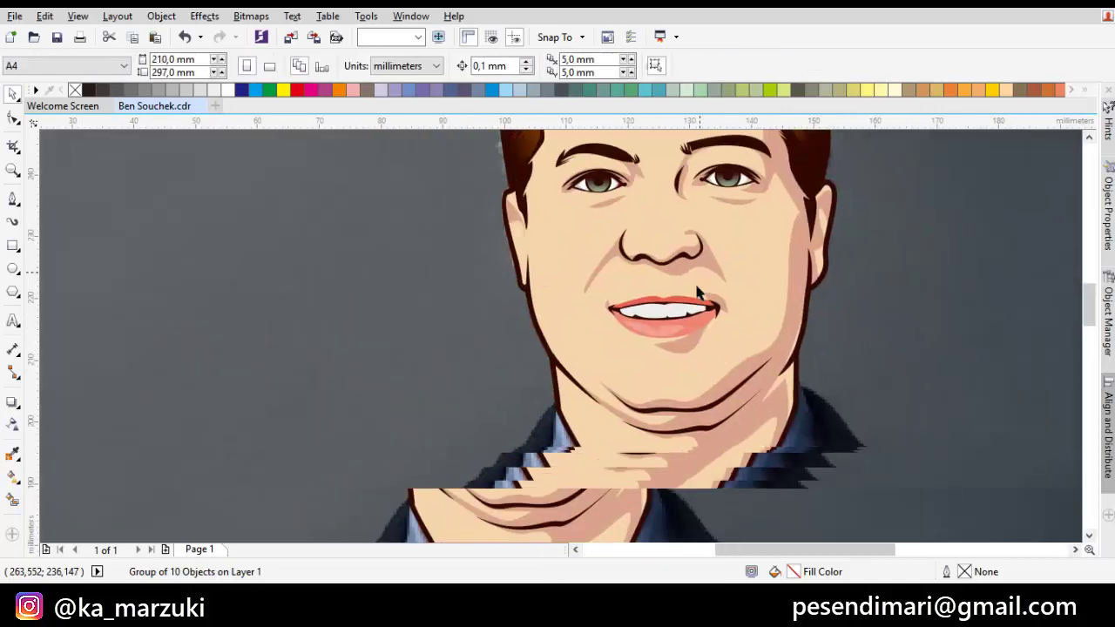
pyautogui.moveTo(645, 397); pyautogui.dragTo(754, 185)
pyautogui.press('space')
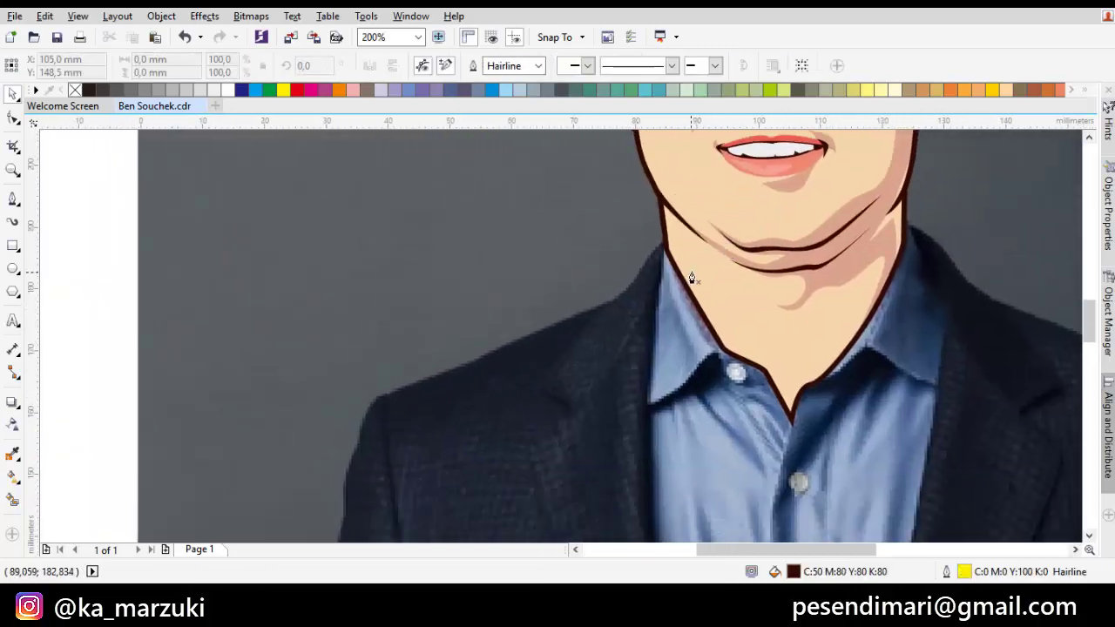
pyautogui.moveTo(698, 294); pyautogui.dragTo(702, 266)
pyautogui.scroll(-1, 709, 261)
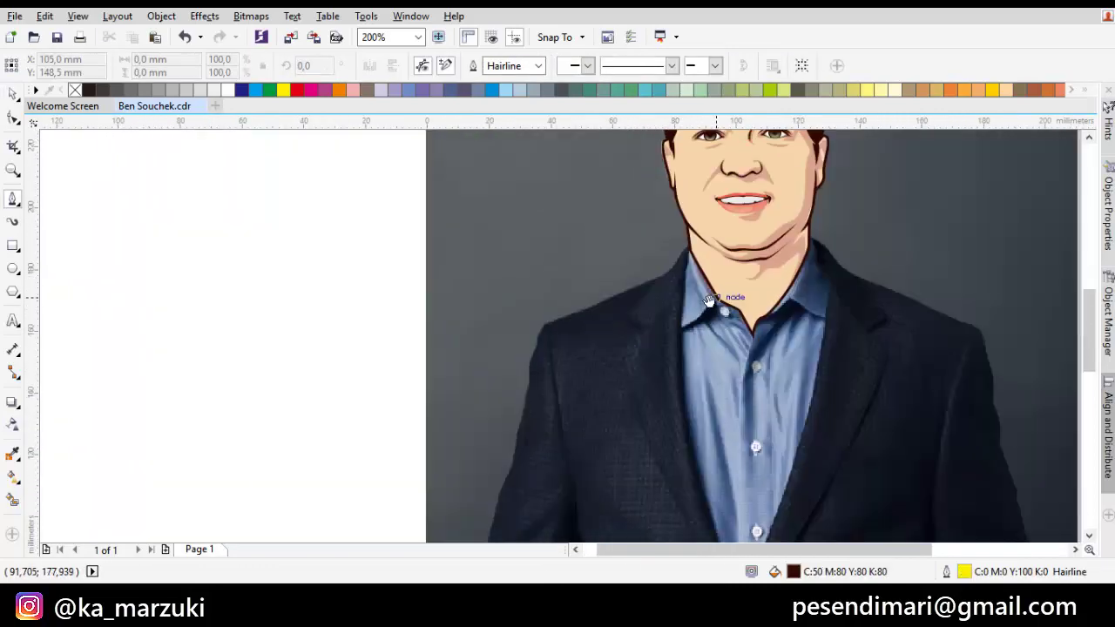
pyautogui.click(691, 430)
pyautogui.scroll(1, 675, 315)
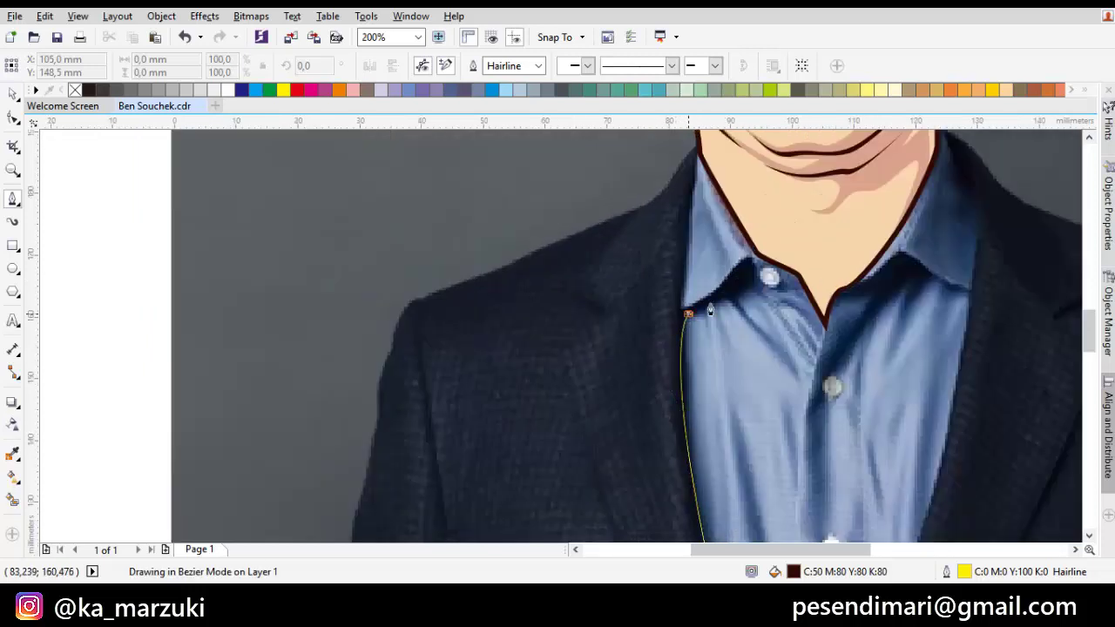
pyautogui.click(694, 322)
# - Continue the curve around the shadow beneath the left shirt collar and past its button to the neckline's V point
pyautogui.scroll(1, 745, 307)
pyautogui.moveTo(745, 290); pyautogui.dragTo(790, 306)
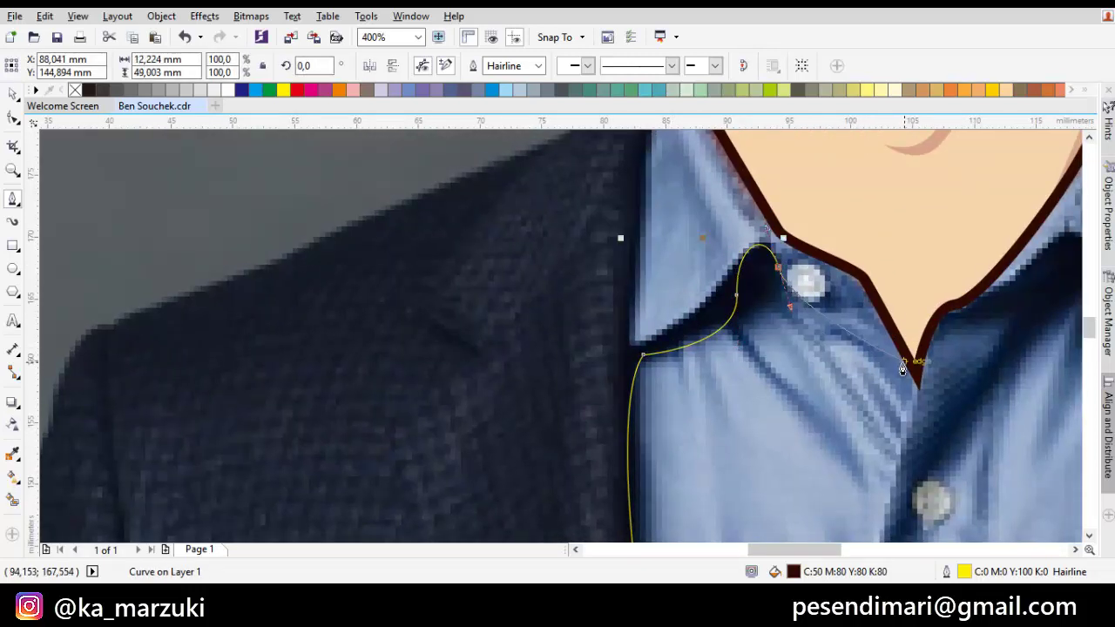
pyautogui.click(903, 359)
pyautogui.scroll(-1, 903, 360)
pyautogui.scroll(1, 892, 339)
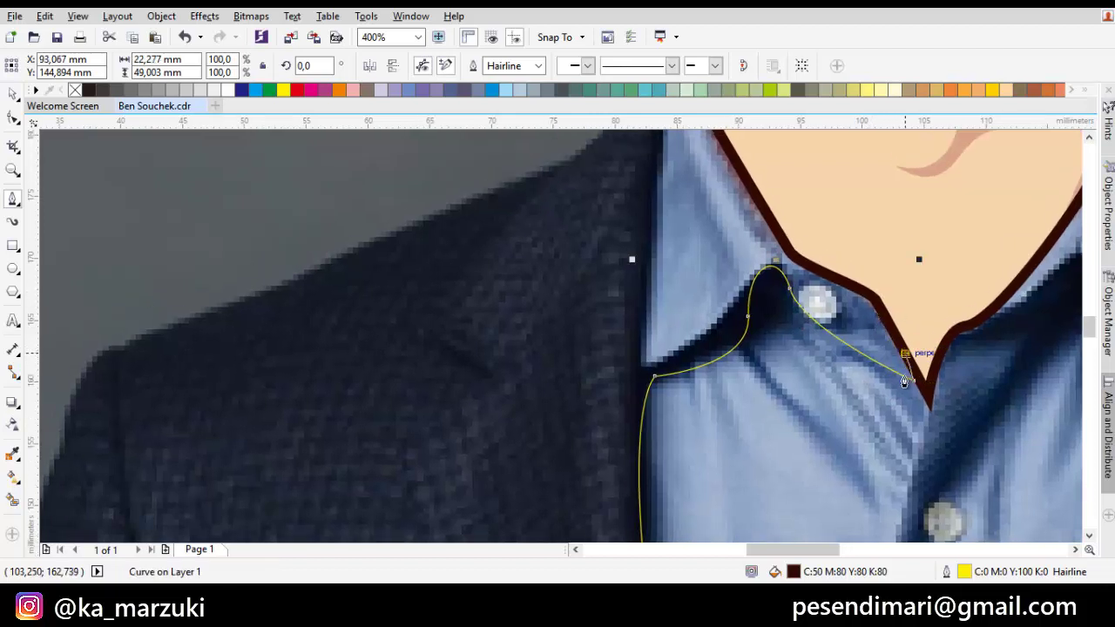
pyautogui.moveTo(904, 354); pyautogui.dragTo(900, 380)
# - Trace back along the left collar's lower edge from the neckline to the collar tip, forming the shadow's upper boundary
pyautogui.scroll(1, 772, 288)
pyautogui.scroll(1, 771, 293)
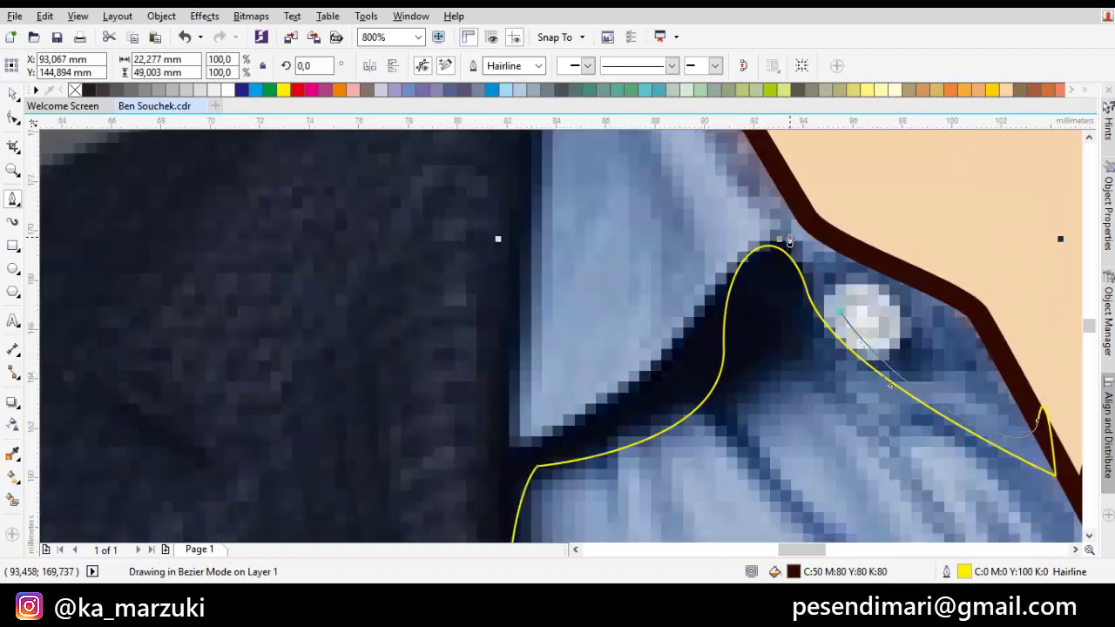
pyautogui.moveTo(789, 240); pyautogui.dragTo(790, 237)
pyautogui.moveTo(719, 275); pyautogui.dragTo(662, 361)
pyautogui.moveTo(504, 435); pyautogui.dragTo(545, 405)
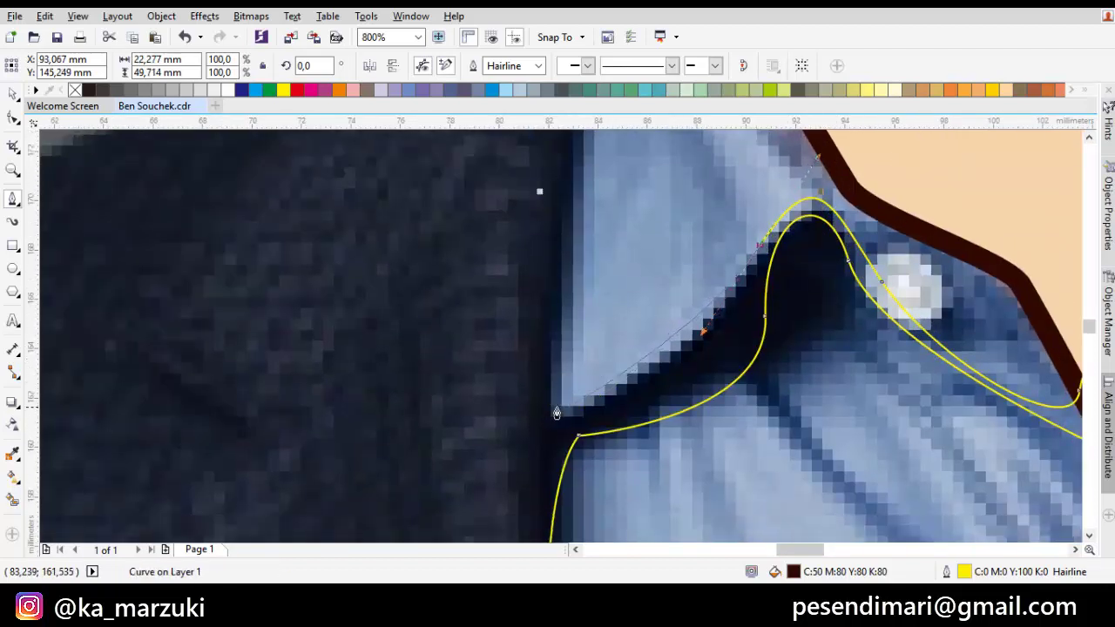
pyautogui.click(557, 409)
# - Extend the curve up the left collar's outer edge and turn it over the neck outline
pyautogui.scroll(-1, 557, 317)
pyautogui.moveTo(585, 145); pyautogui.dragTo(575, 261)
pyautogui.moveTo(589, 198); pyautogui.dragTo(544, 223)
pyautogui.moveTo(540, 285); pyautogui.dragTo(599, 218)
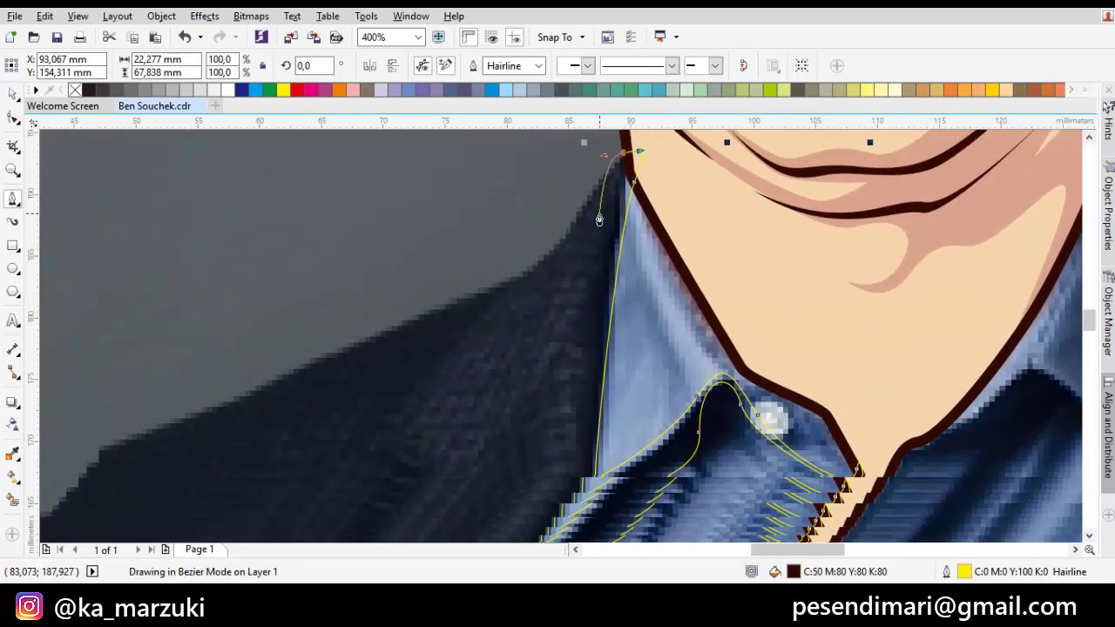
# - Trace the left upper lapel's outer contour from the neck down to the inner corner of the notch
pyautogui.scroll(-1, 599, 220)
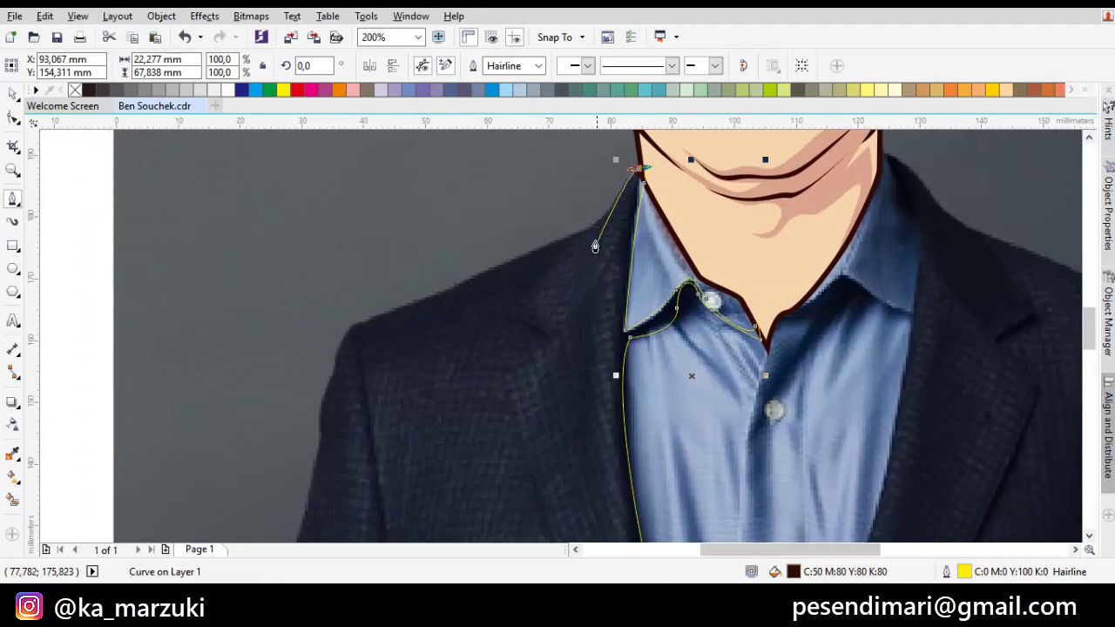
pyautogui.scroll(1, 595, 246)
pyautogui.moveTo(558, 265); pyautogui.dragTo(459, 322)
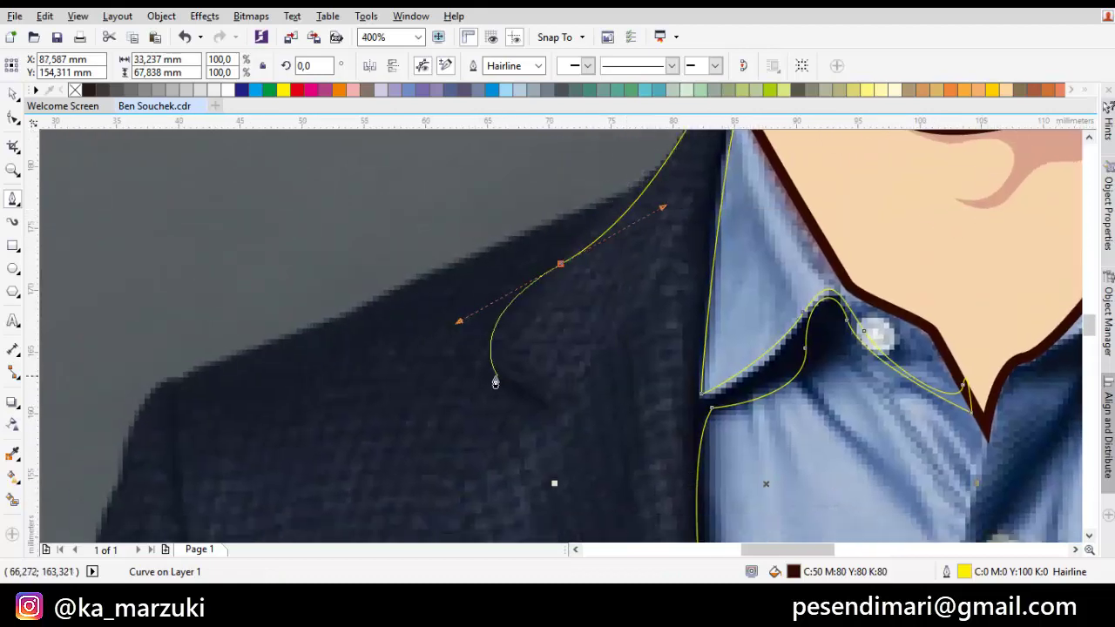
pyautogui.click(548, 410)
# - Trace the left lower lapel's outer edge from the notch around its tip and down the chest to a point
pyautogui.moveTo(525, 427); pyautogui.dragTo(724, 180)
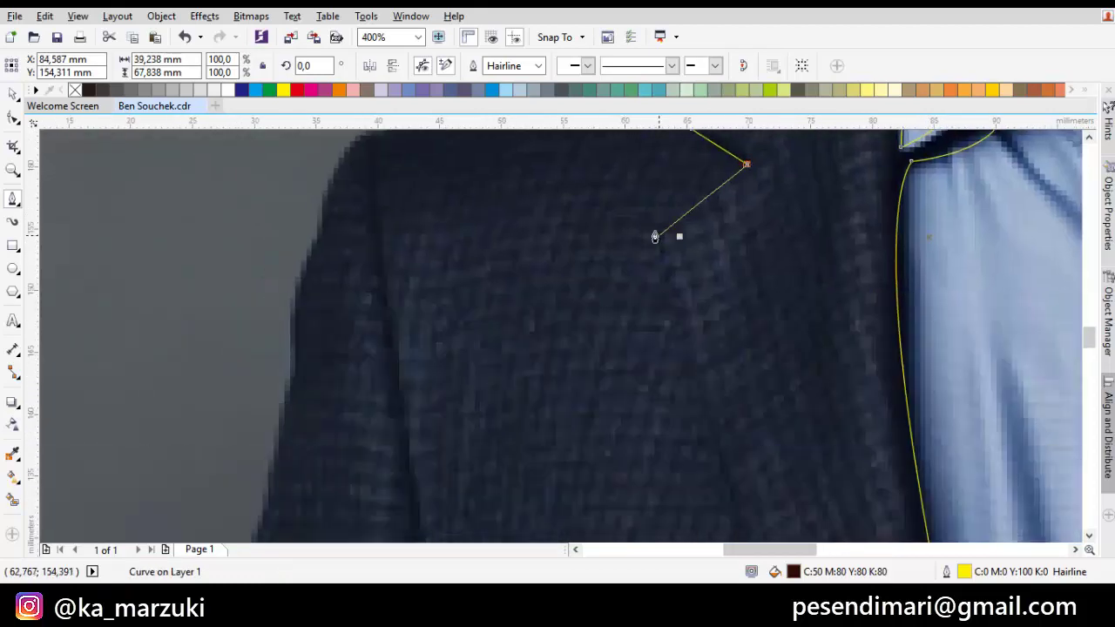
pyautogui.moveTo(646, 230); pyautogui.dragTo(640, 252)
pyautogui.moveTo(716, 462); pyautogui.dragTo(695, 345)
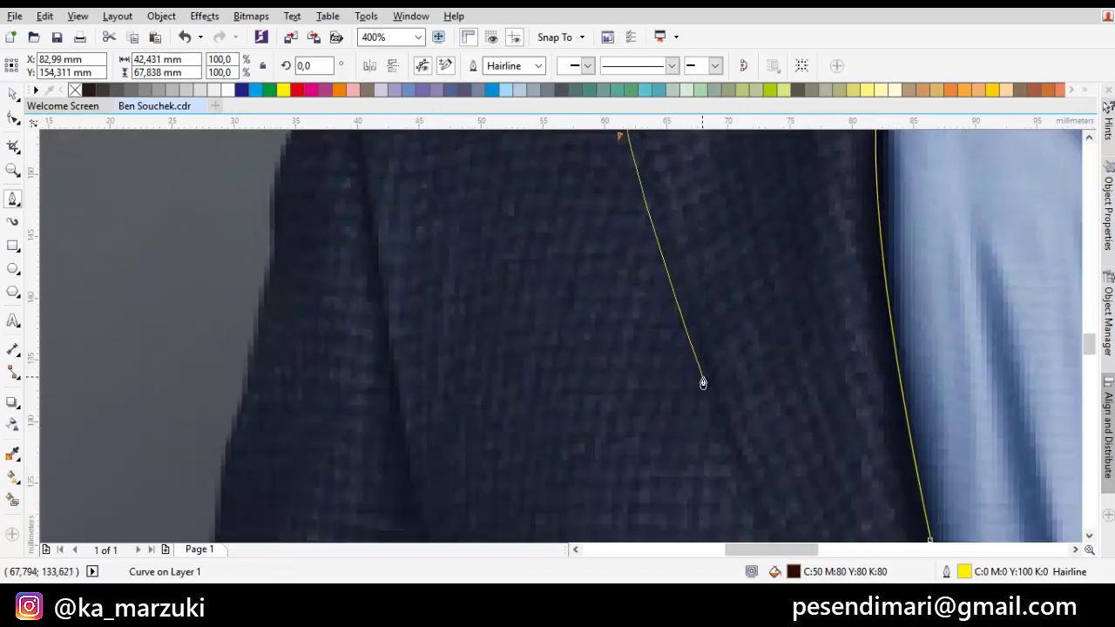
pyautogui.click(703, 382)
# - Trace the inner return edge up the left lower lapel, around its tip and along the crease at the notch
pyautogui.scroll(2, 661, 357)
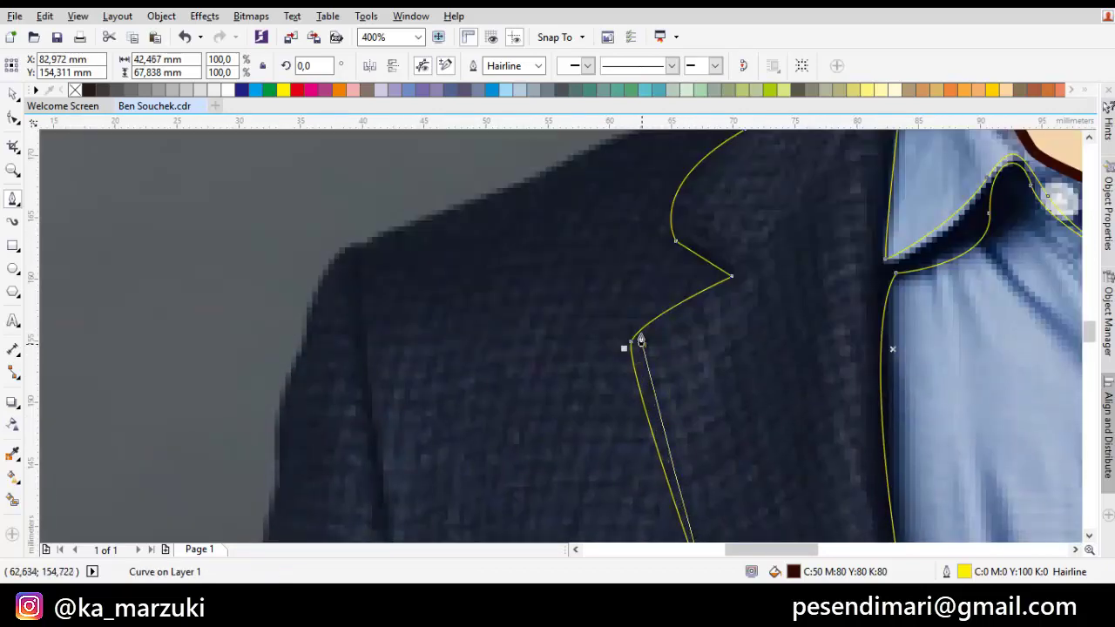
pyautogui.moveTo(641, 341); pyautogui.dragTo(638, 326)
pyautogui.scroll(1, 717, 346)
pyautogui.moveTo(749, 280); pyautogui.dragTo(788, 269)
pyautogui.moveTo(902, 215); pyautogui.dragTo(879, 250)
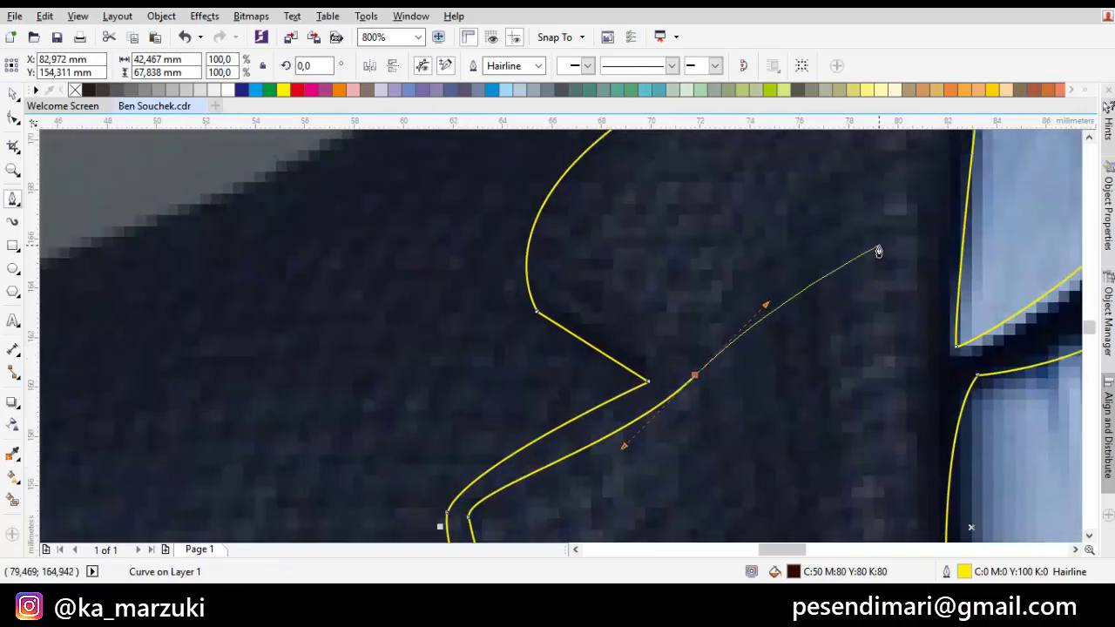
pyautogui.click(876, 224)
pyautogui.click(661, 361)
# - Trace the inner return edge of the left upper lapel from the notch up beside the collar near the neck
pyautogui.scroll(1, 622, 379)
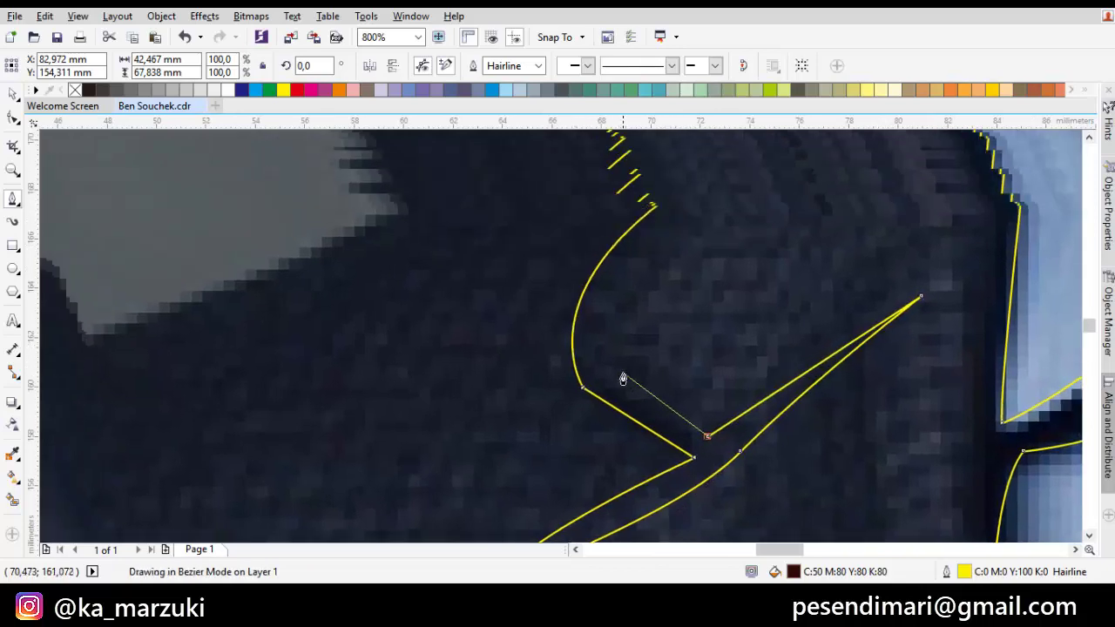
pyautogui.moveTo(593, 349); pyautogui.dragTo(580, 327)
pyautogui.moveTo(709, 206); pyautogui.dragTo(732, 260)
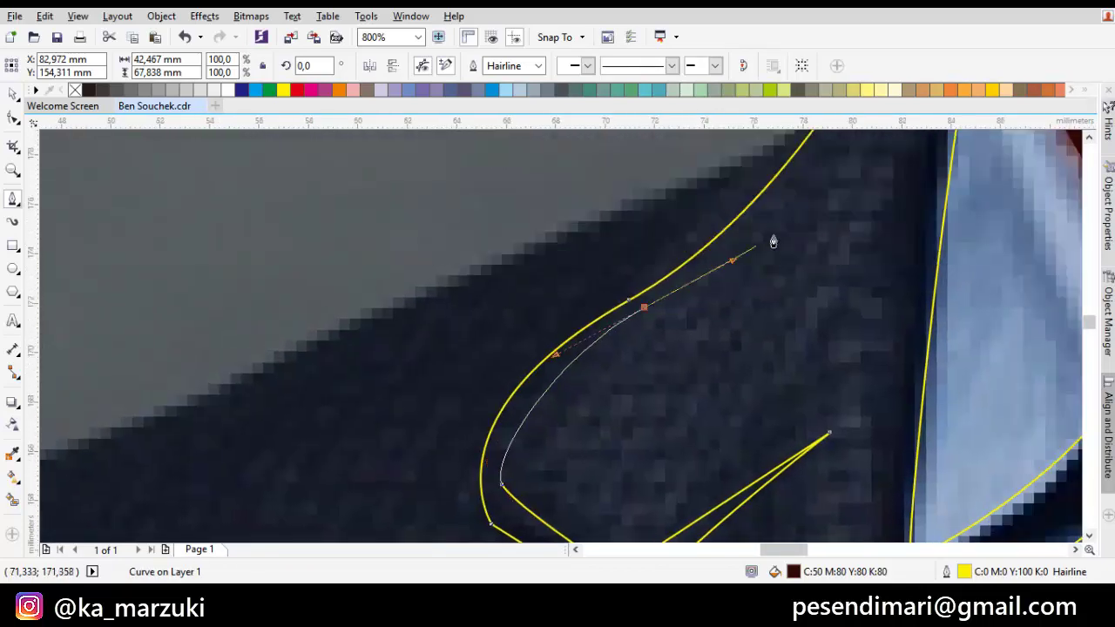
pyautogui.moveTo(811, 189); pyautogui.dragTo(720, 342)
pyautogui.moveTo(767, 263); pyautogui.dragTo(816, 194)
pyautogui.click(847, 171)
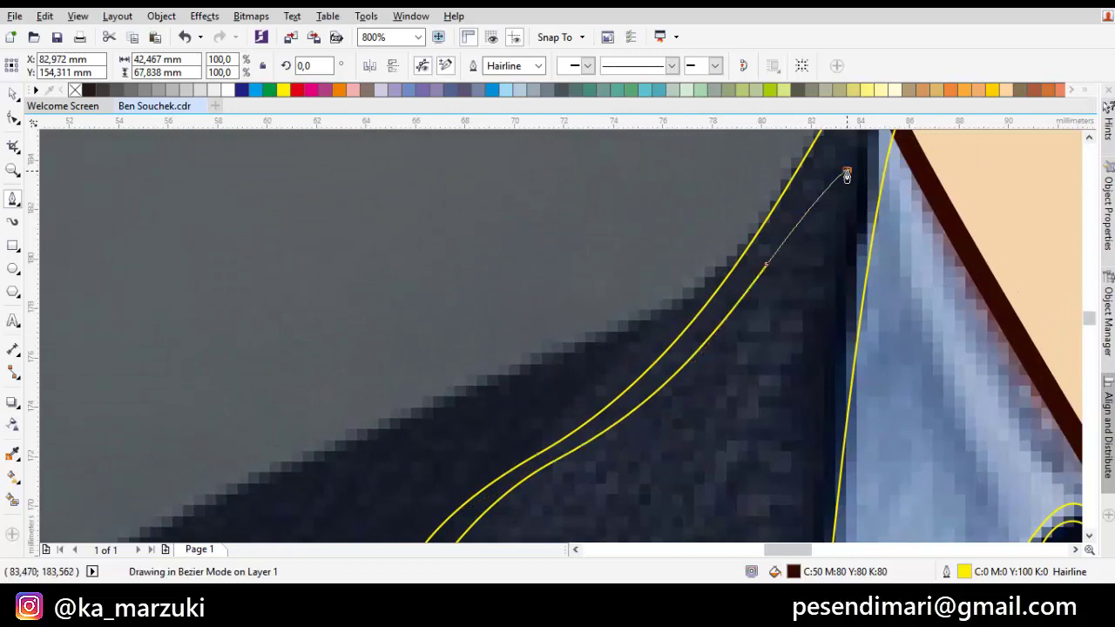
# - Close the left lapel and collar outline at its starting point and order the shape directly in front of the photo
pyautogui.scroll(-4, 836, 218)
pyautogui.moveTo(817, 411)
pyautogui.mouseDown()
pyautogui.moveTo(823, 446)
pyautogui.moveTo(813, 386)
pyautogui.mouseUp()
pyautogui.click(852, 431)
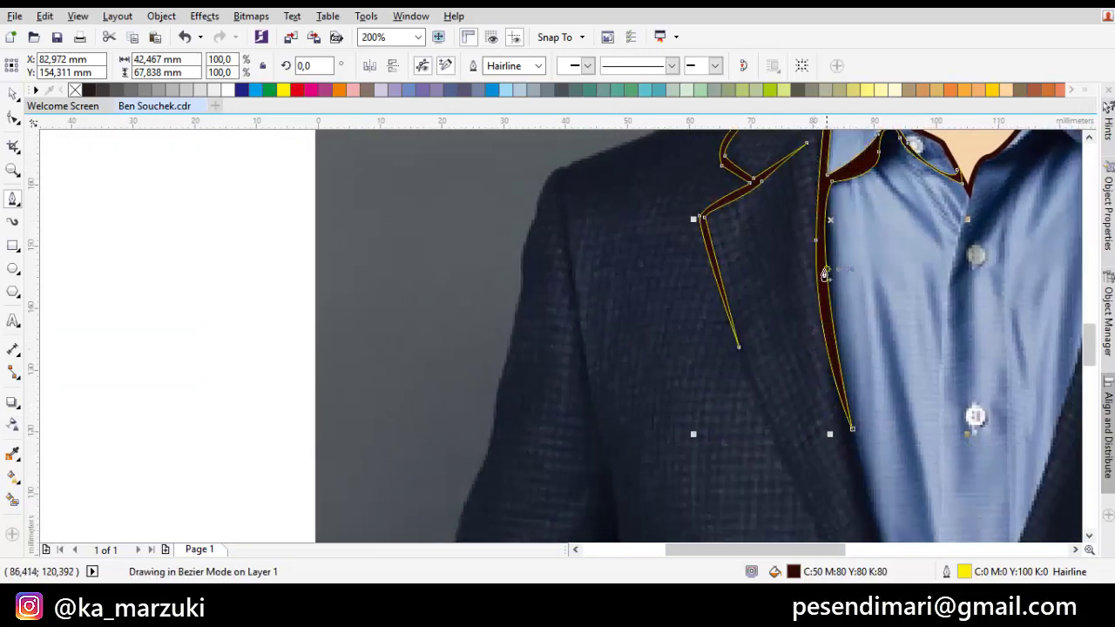
pyautogui.moveTo(888, 171); pyautogui.dragTo(803, 338)
pyautogui.rightClick(789, 338)
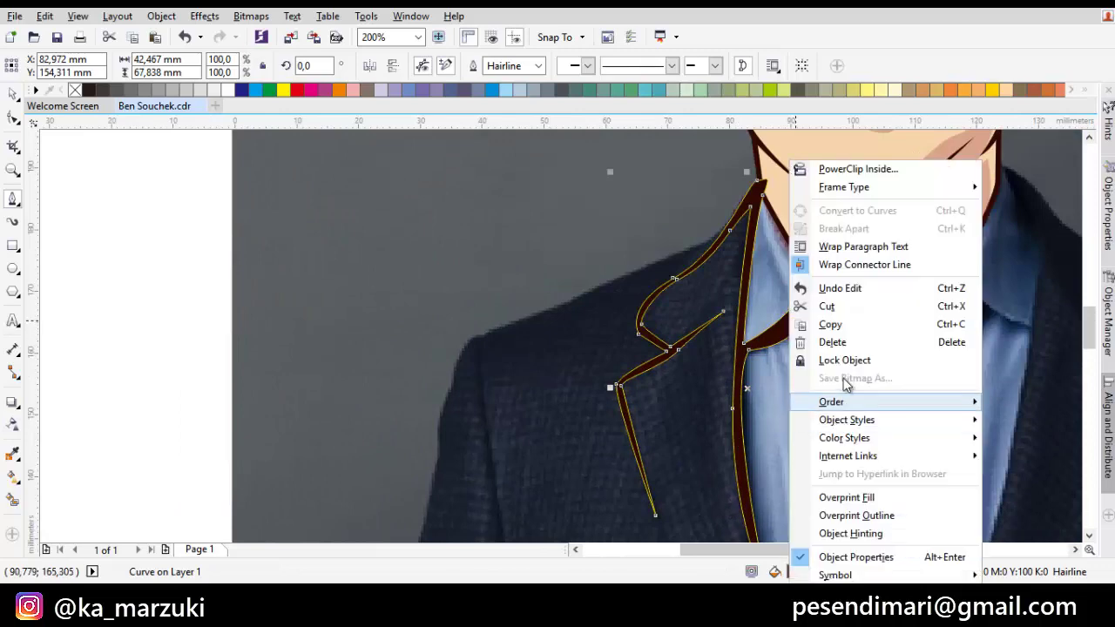
pyautogui.moveTo(846, 401)
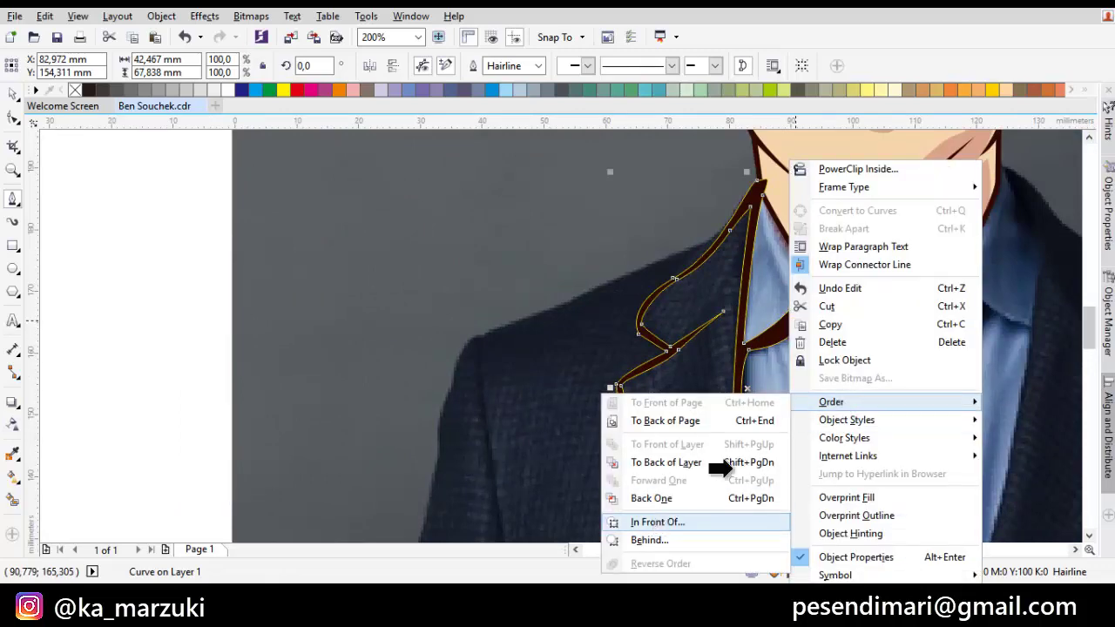
pyautogui.click(722, 463)
# - Start a new curve inside the neck and trace the shirt placket's edge downward for about 52 mm
pyautogui.scroll(2, 819, 400)
pyautogui.press('space')
pyautogui.moveTo(785, 336); pyautogui.dragTo(757, 369)
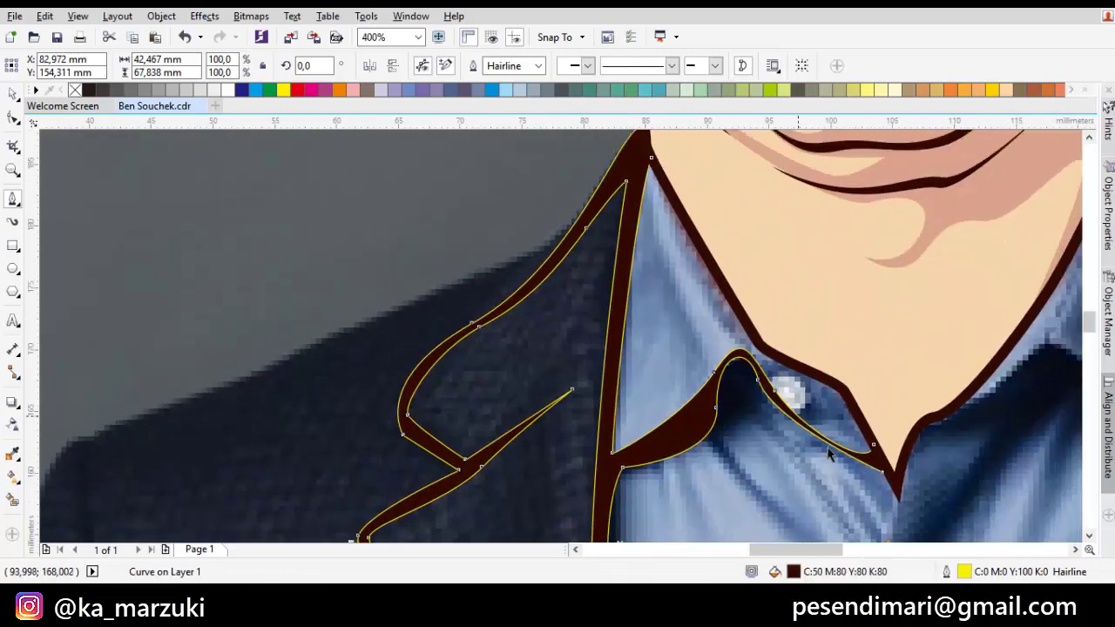
pyautogui.press('Escape')
pyautogui.moveTo(831, 455); pyautogui.dragTo(682, 269)
pyautogui.press('space')
pyautogui.moveTo(741, 175); pyautogui.dragTo(770, 211)
pyautogui.scroll(-2, 759, 326)
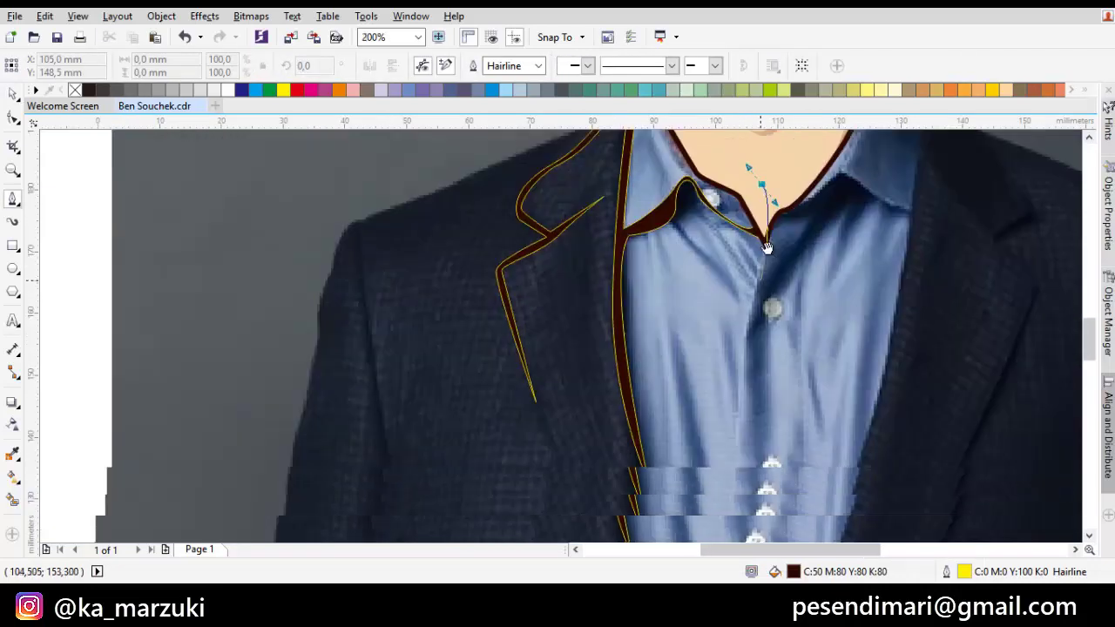
pyautogui.moveTo(755, 264); pyautogui.dragTo(741, 314)
pyautogui.click(754, 449)
# - Trace the placket line's return edge back up to the neckline's V point
pyautogui.scroll(1, 766, 276)
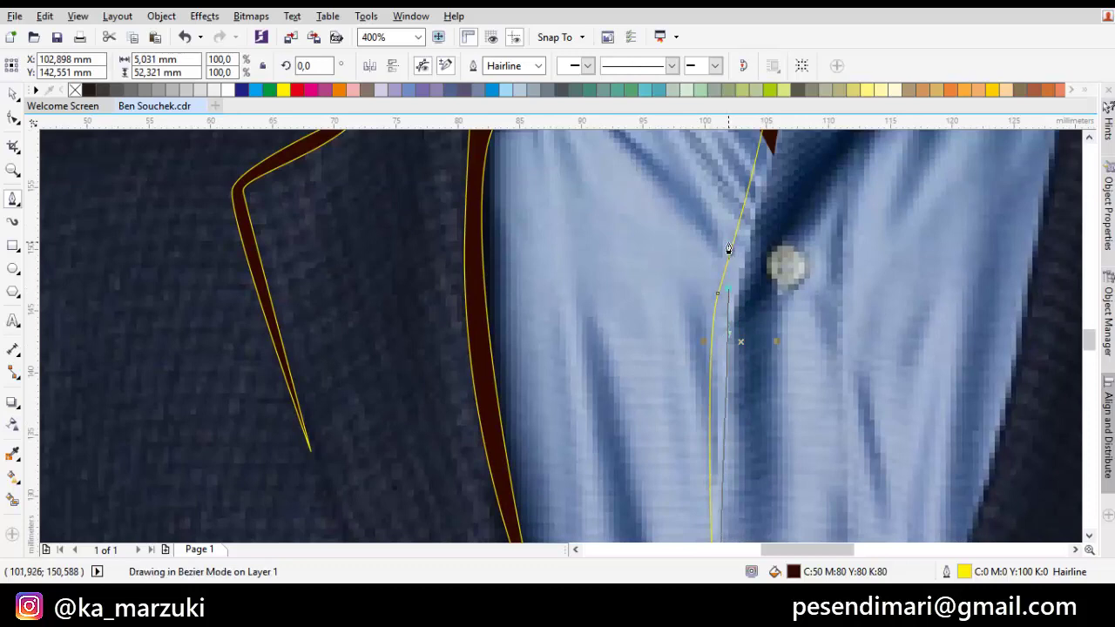
pyautogui.moveTo(772, 185); pyautogui.dragTo(724, 325)
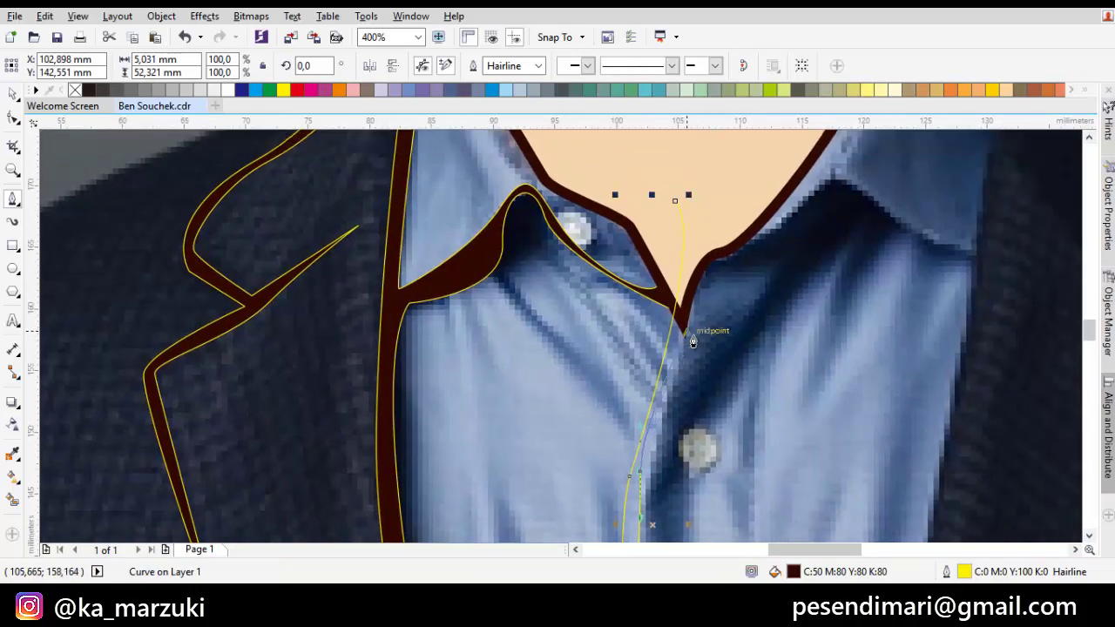
pyautogui.click(688, 335)
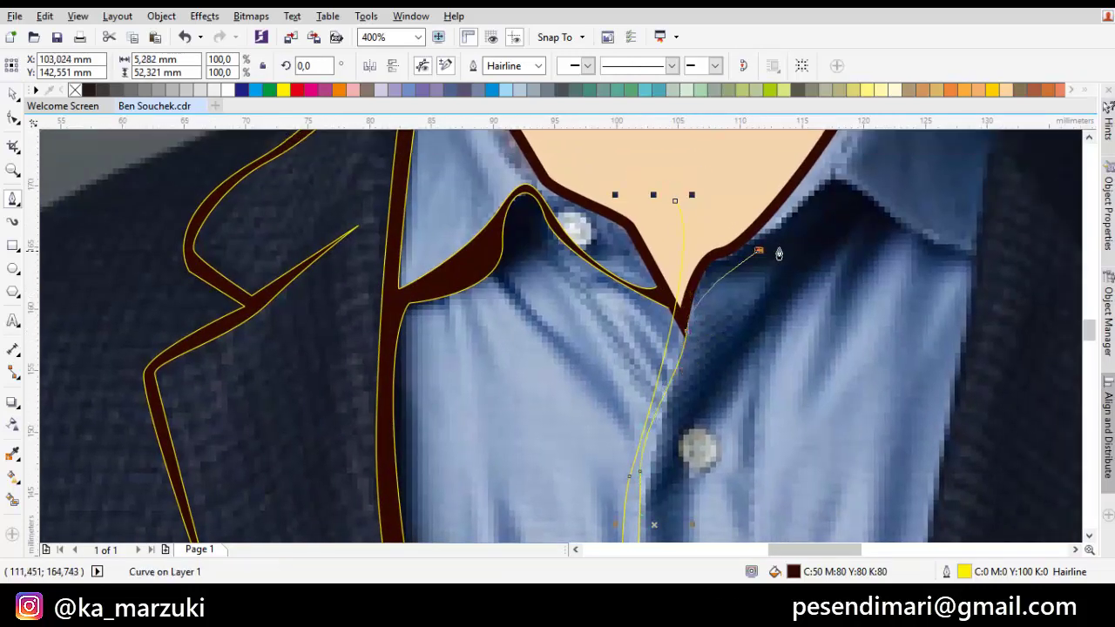
# - Trace the pointed shadow beneath the right shirt collar and follow the collar's underside toward the jacket edge
pyautogui.moveTo(812, 237); pyautogui.dragTo(732, 366)
pyautogui.moveTo(854, 229); pyautogui.dragTo(880, 207)
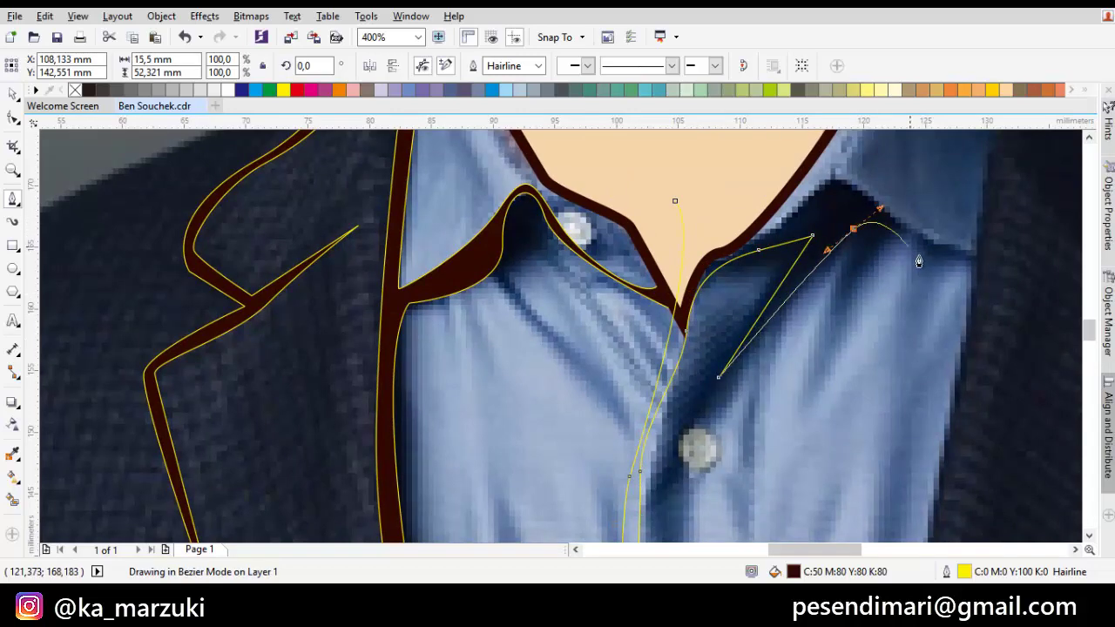
pyautogui.moveTo(926, 256); pyautogui.dragTo(856, 250)
# - Trace the right jacket opening down along the shirt, and return up its outer side to beside the collar
pyautogui.scroll(-2, 866, 300)
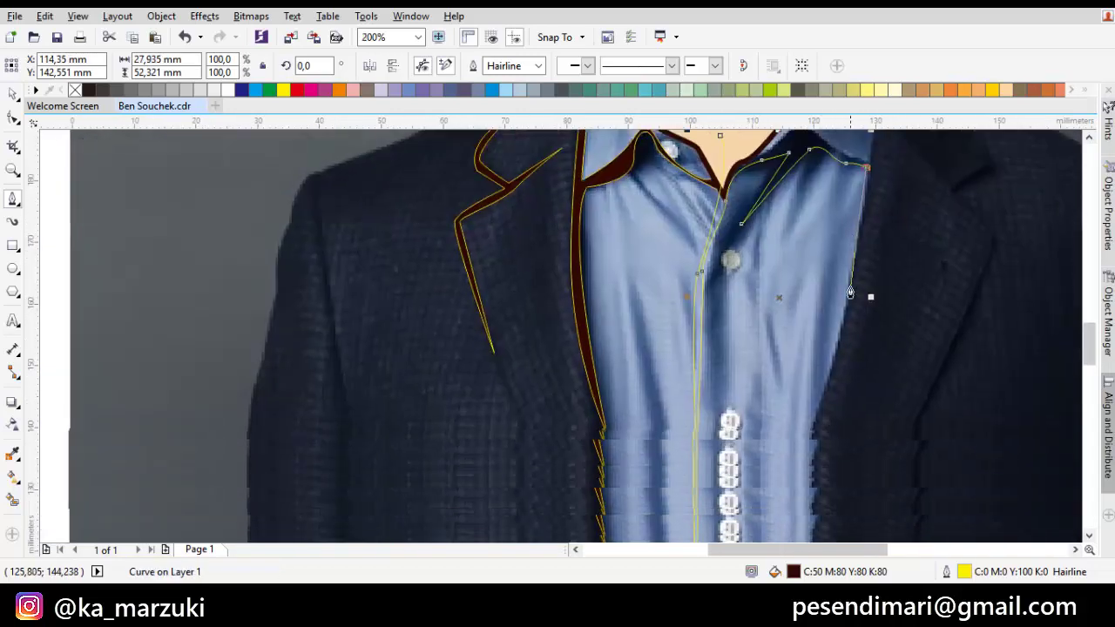
pyautogui.moveTo(841, 328); pyautogui.dragTo(826, 393)
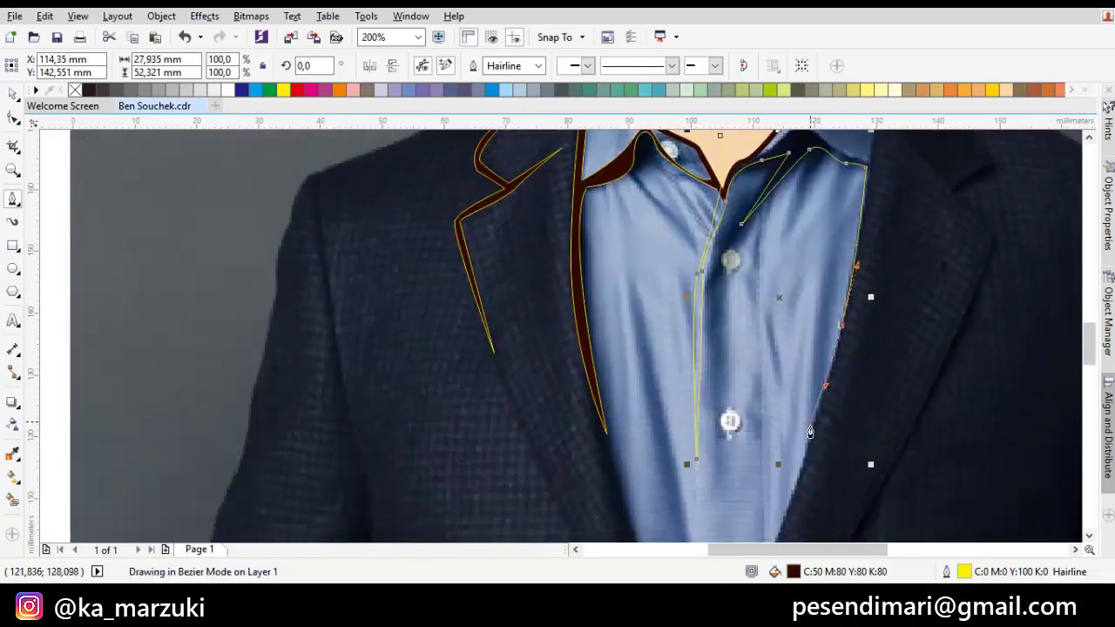
pyautogui.moveTo(873, 299); pyautogui.dragTo(858, 277)
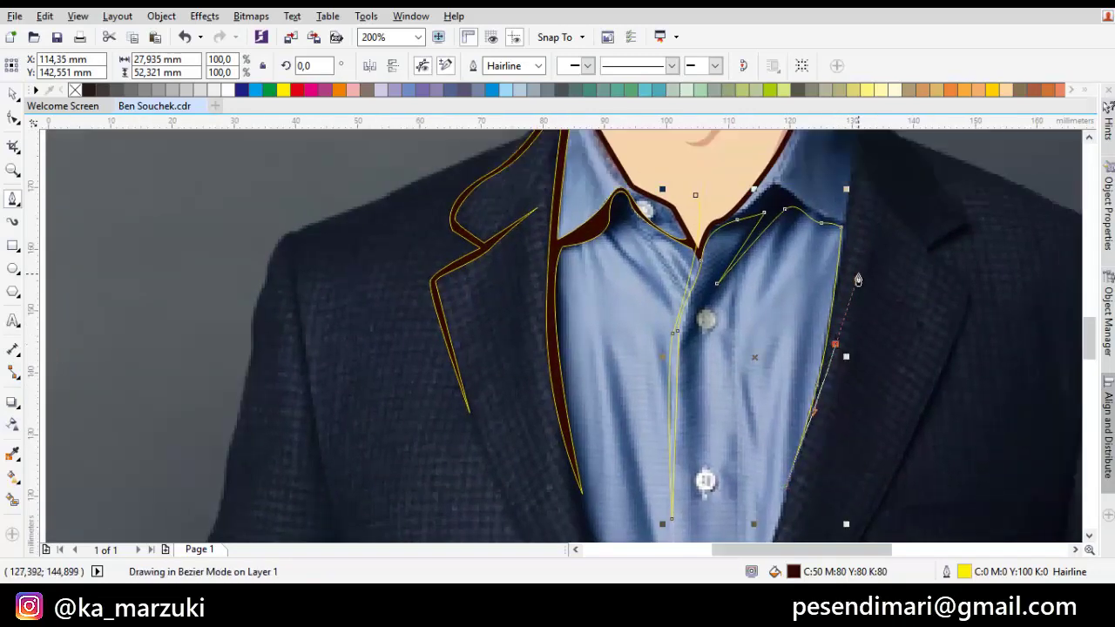
pyautogui.moveTo(839, 209); pyautogui.dragTo(798, 313)
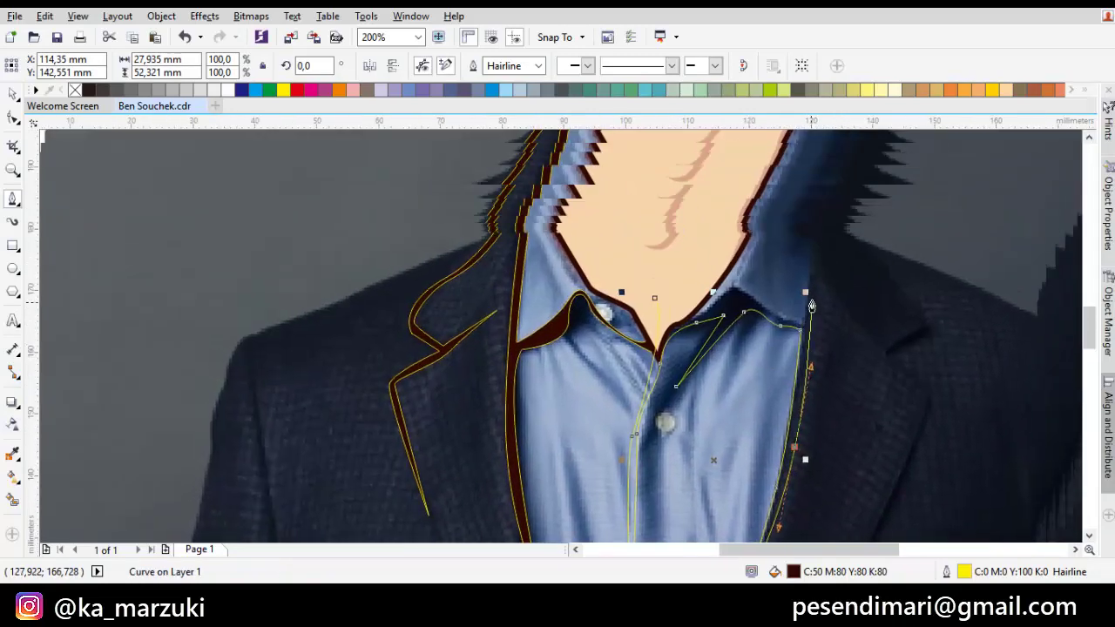
pyautogui.click(814, 270)
# - Add the small pointed notch beside the right collar and continue the curve up the jacket collar to the neck
pyautogui.click(832, 293)
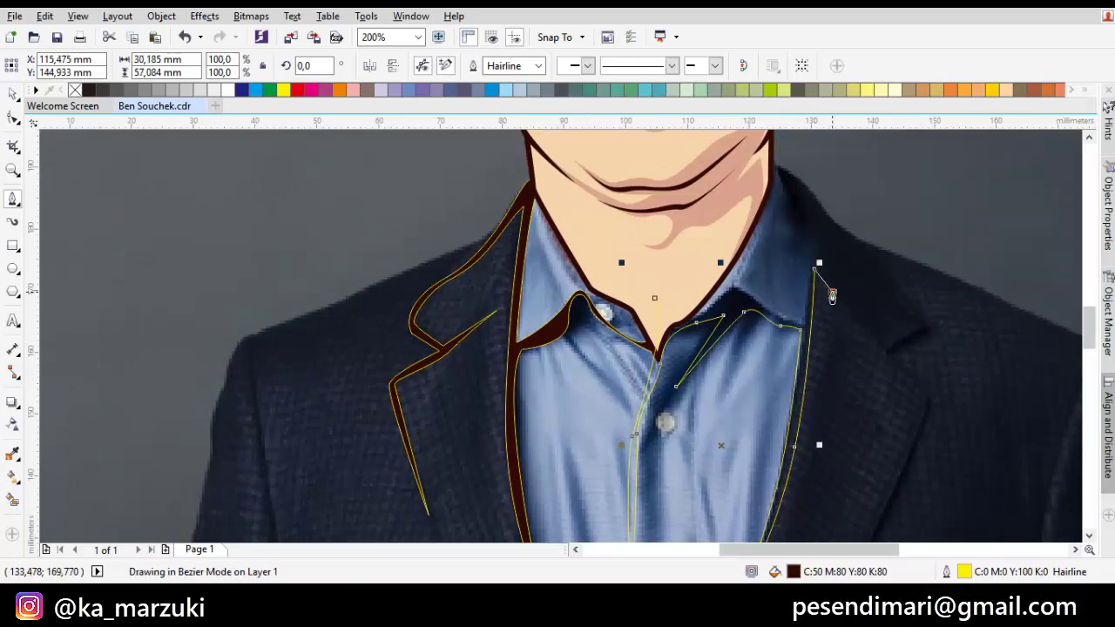
pyautogui.moveTo(813, 243); pyautogui.dragTo(778, 284)
pyautogui.scroll(1, 779, 299)
pyautogui.scroll(2, 735, 244)
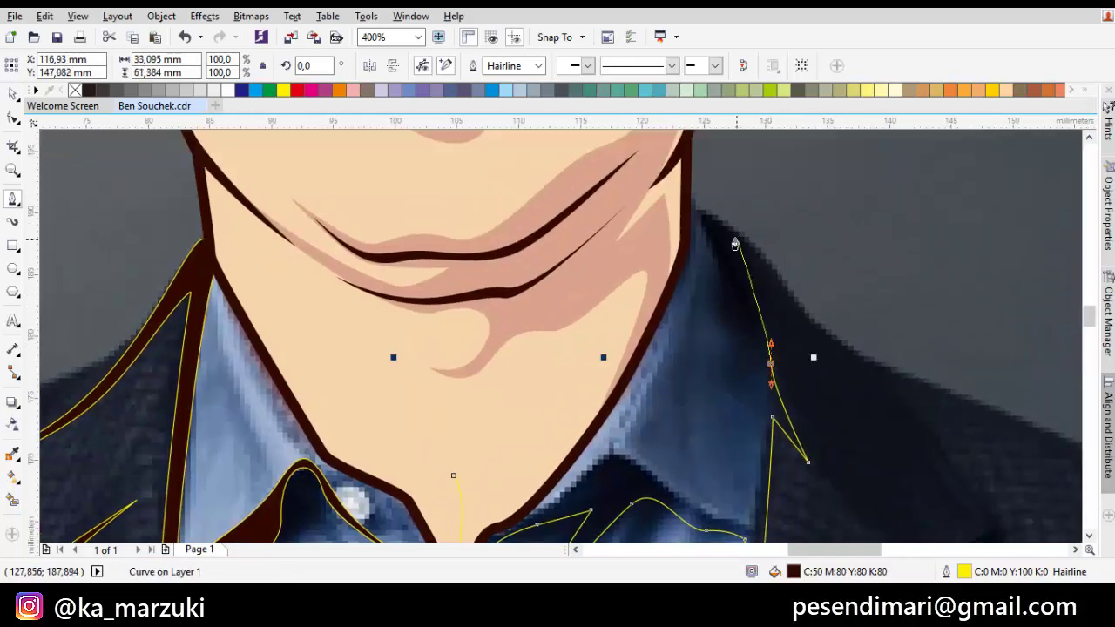
pyautogui.moveTo(675, 202)
pyautogui.mouseDown()
pyautogui.moveTo(635, 218)
pyautogui.moveTo(637, 245)
pyautogui.moveTo(685, 216)
pyautogui.moveTo(646, 223)
pyautogui.moveTo(624, 250)
pyautogui.moveTo(699, 223)
pyautogui.mouseUp()
# - Undo the last curve edits, and trace the return edge from the neck down the right shirt collar to its tip
pyautogui.hotkey('ctrl', 'z')
pyautogui.hotkey('ctrl', 'z')
pyautogui.scroll(-1, 756, 317)
pyautogui.moveTo(753, 324); pyautogui.dragTo(770, 384)
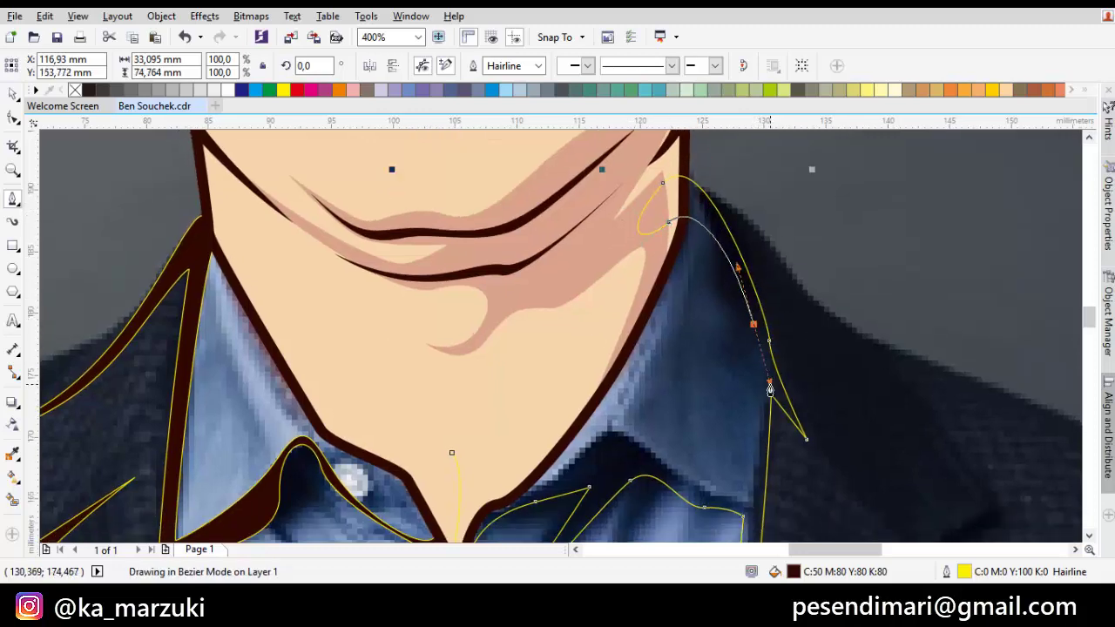
pyautogui.moveTo(740, 489); pyautogui.dragTo(774, 359)
pyautogui.click(781, 375)
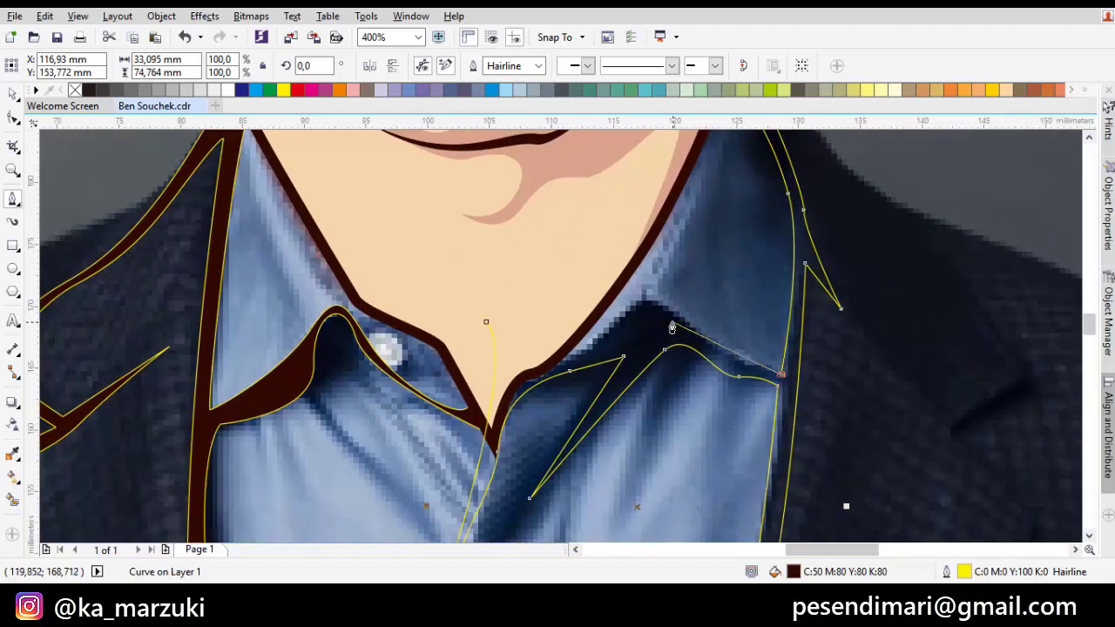
# - Trace the right collar's lower edge to its inner corner, follow the neckline to the throat, and close the outline shape
pyautogui.moveTo(669, 308); pyautogui.dragTo(634, 319)
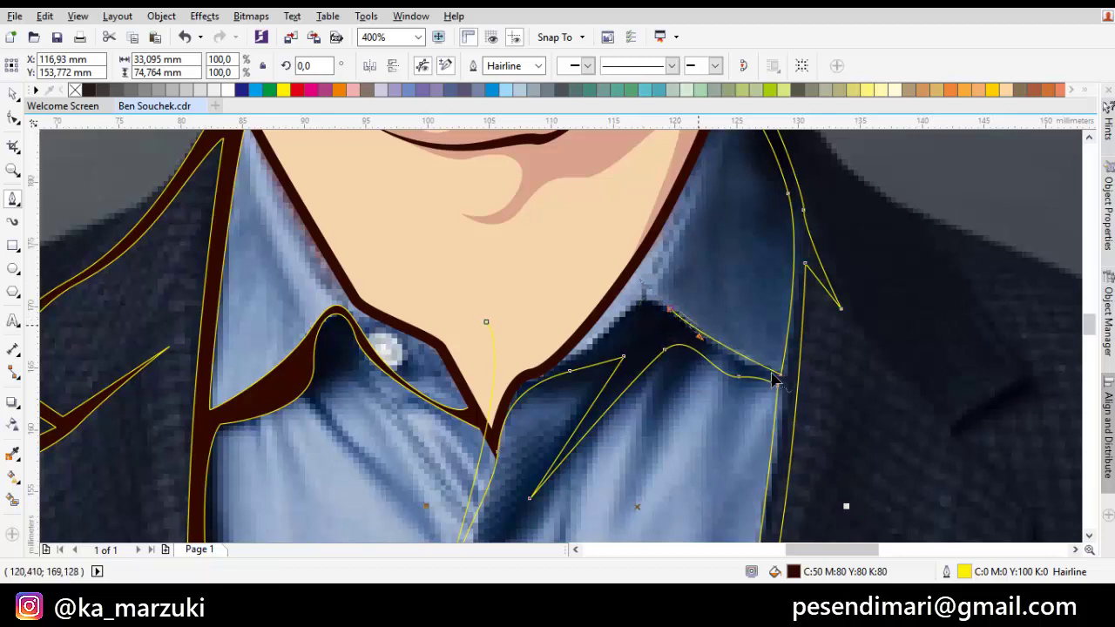
pyautogui.moveTo(766, 357); pyautogui.dragTo(800, 374)
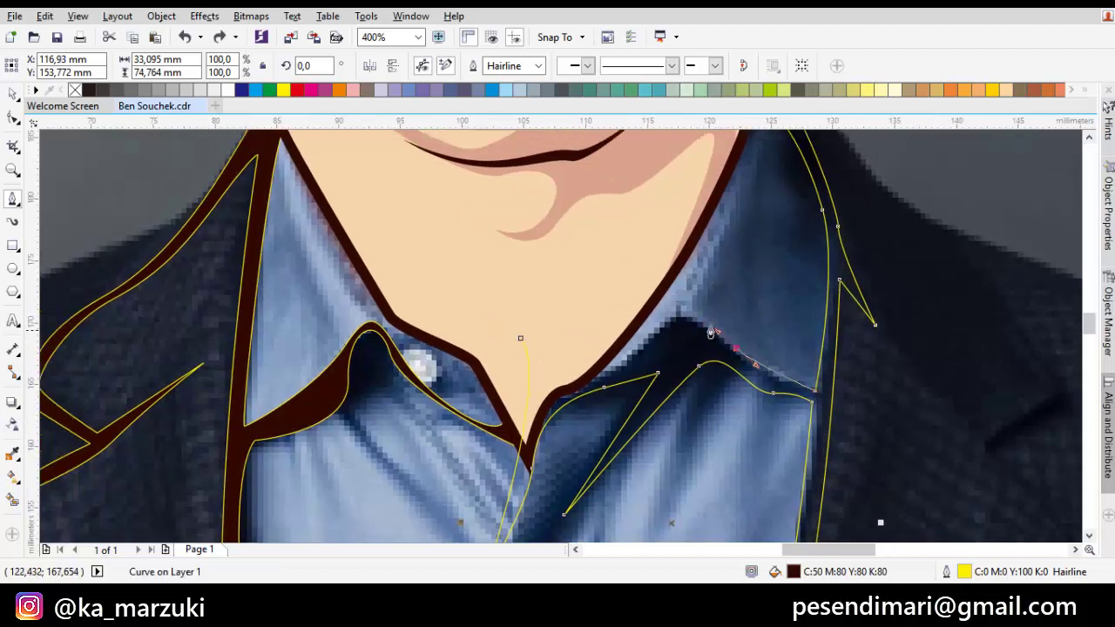
pyautogui.moveTo(711, 332); pyautogui.dragTo(693, 327)
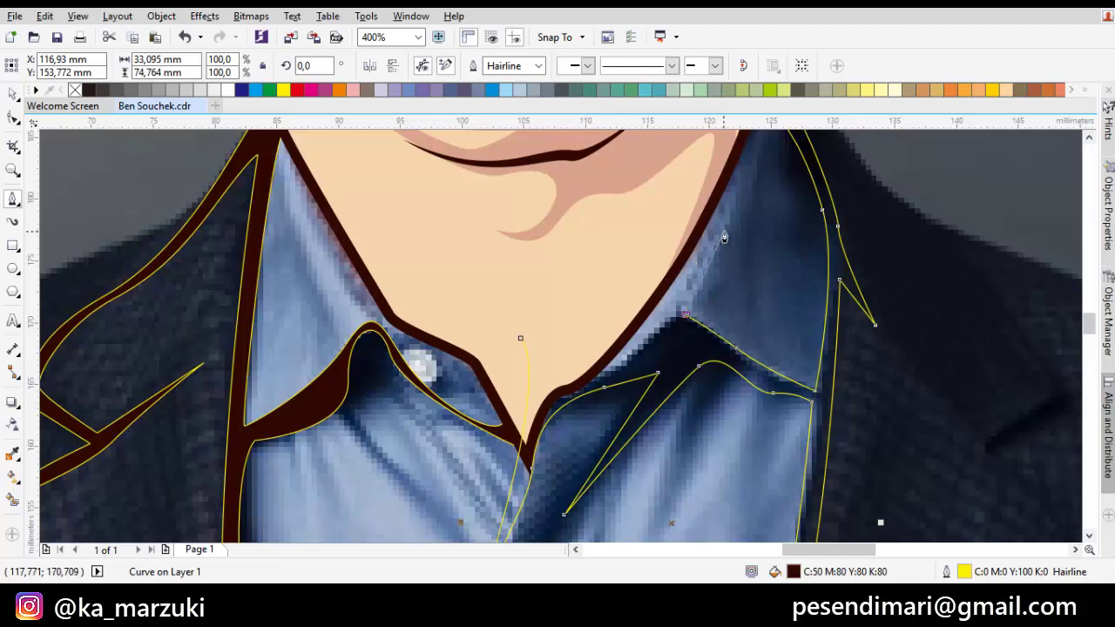
pyautogui.scroll(2, 678, 351)
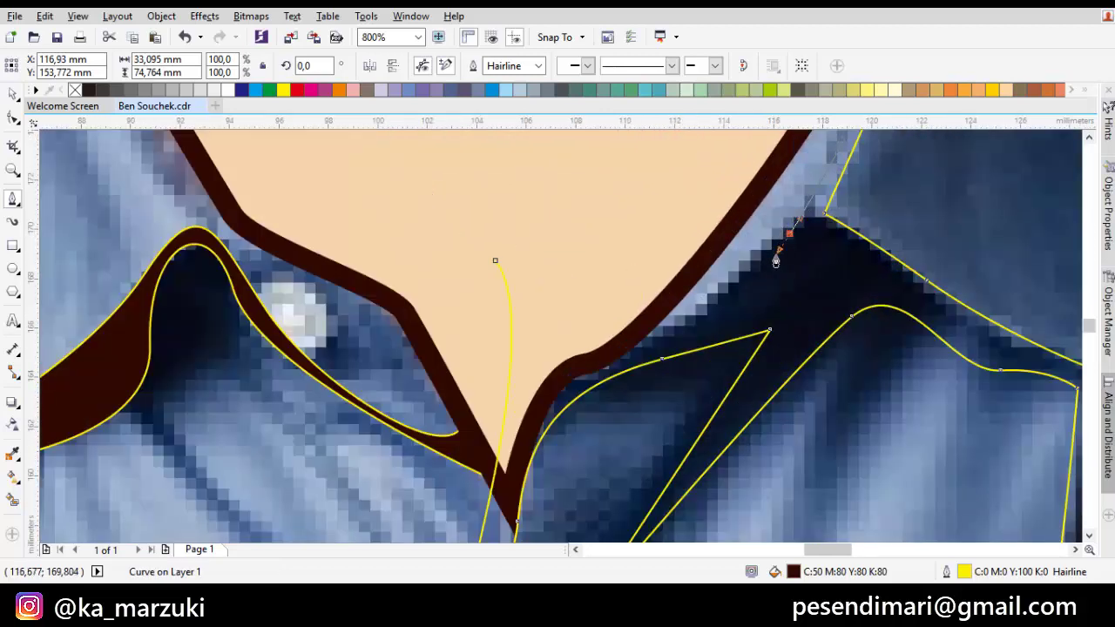
pyautogui.moveTo(676, 353); pyautogui.dragTo(742, 327)
pyautogui.moveTo(650, 338); pyautogui.dragTo(625, 339)
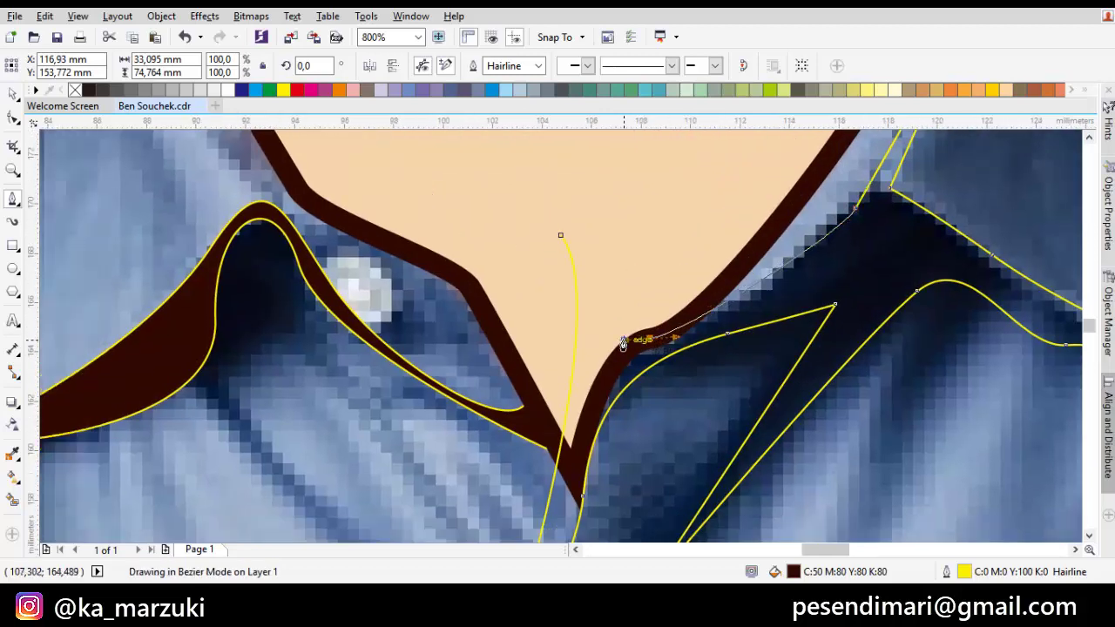
pyautogui.click(558, 238)
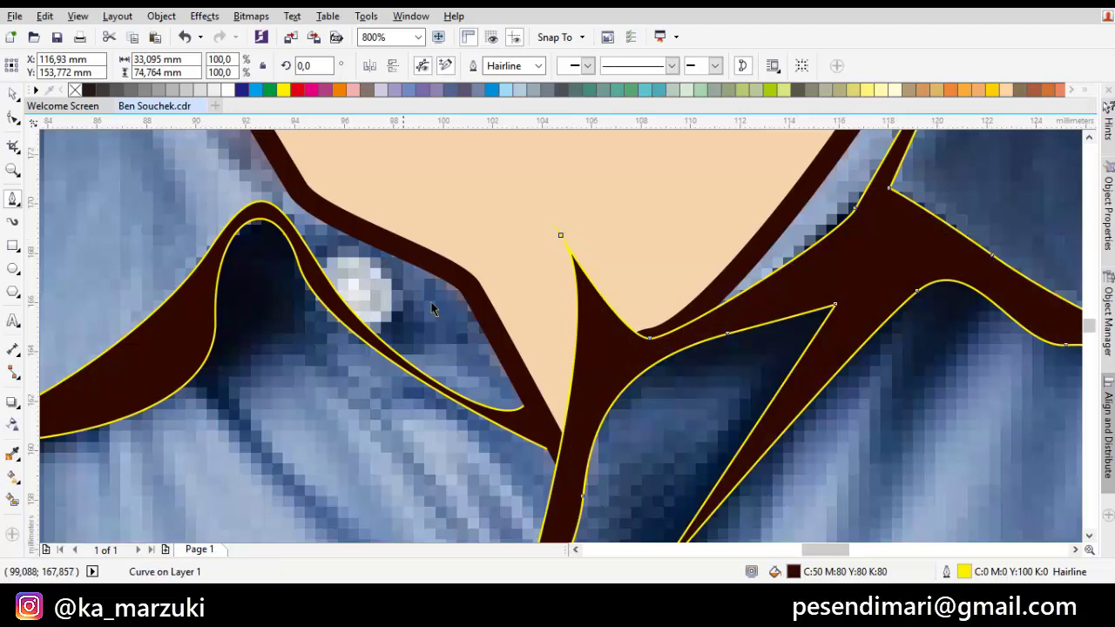
# - Weld the closed right collar outline with the left collar and jacket outline into one shape
pyautogui.keyDown('shift'); pyautogui.click(196, 335); pyautogui.keyUp('shift')
pyautogui.click(452, 69)
pyautogui.scroll(-2, 764, 301)
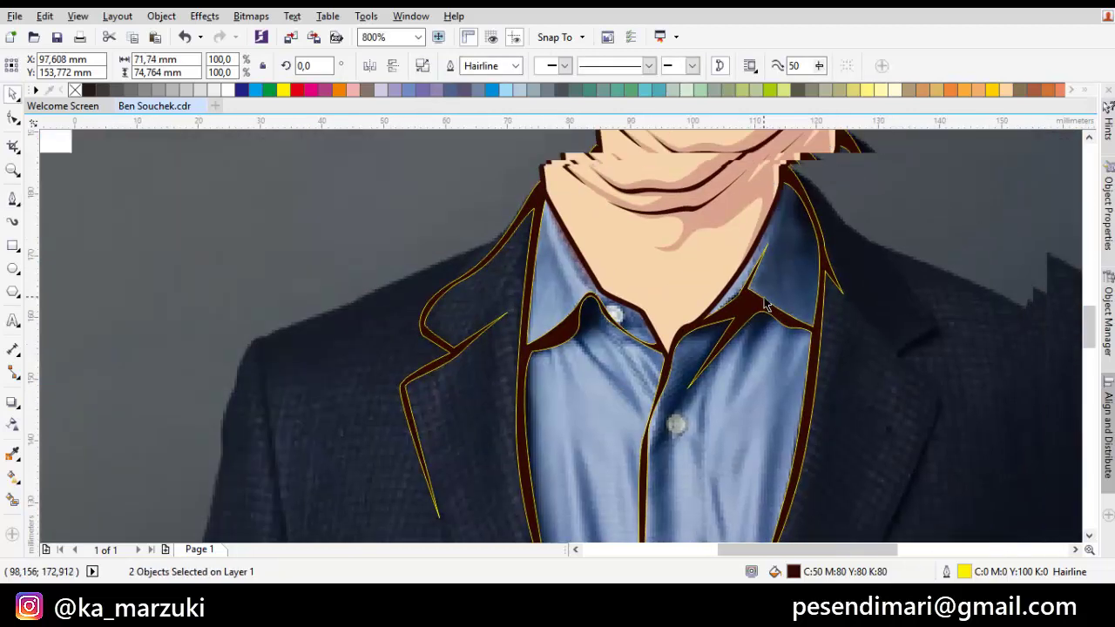
# - Delete the unneeded nodes from the merged outline near the right collar
pyautogui.scroll(4, 766, 303)
pyautogui.press('F10')
pyautogui.moveTo(728, 375); pyautogui.dragTo(706, 357)
pyautogui.moveTo(878, 429); pyautogui.dragTo(800, 419)
pyautogui.press('Delete')
pyautogui.scroll(-2, 862, 402)
pyautogui.press('space')
pyautogui.scroll(-1, 857, 372)
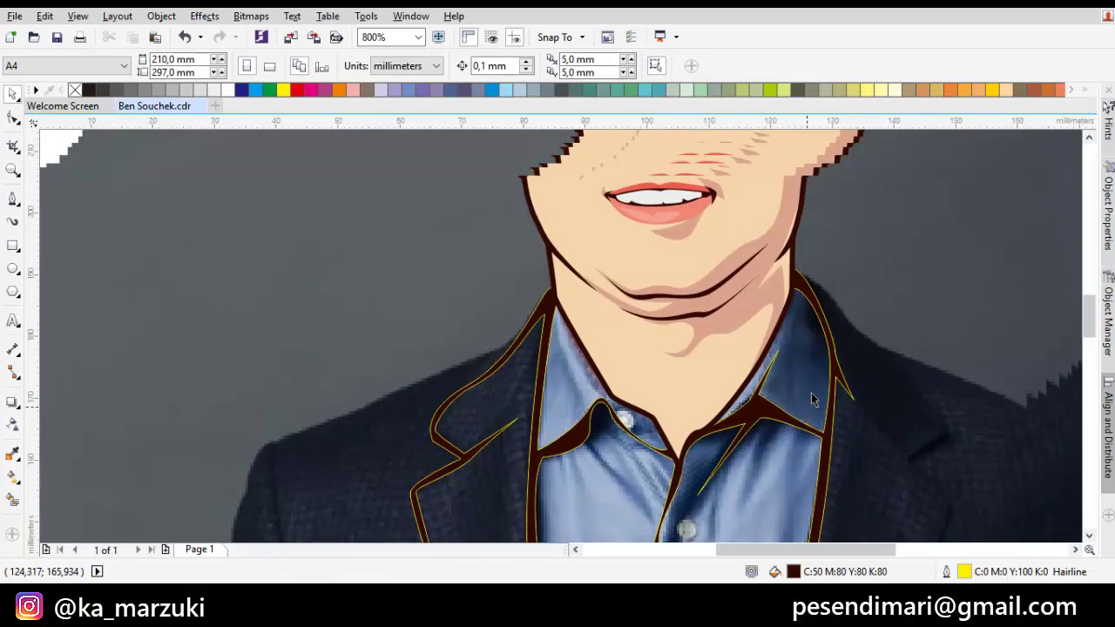
# - Remove the outline colour from all objects
pyautogui.hotkey('ctrl', 'a')
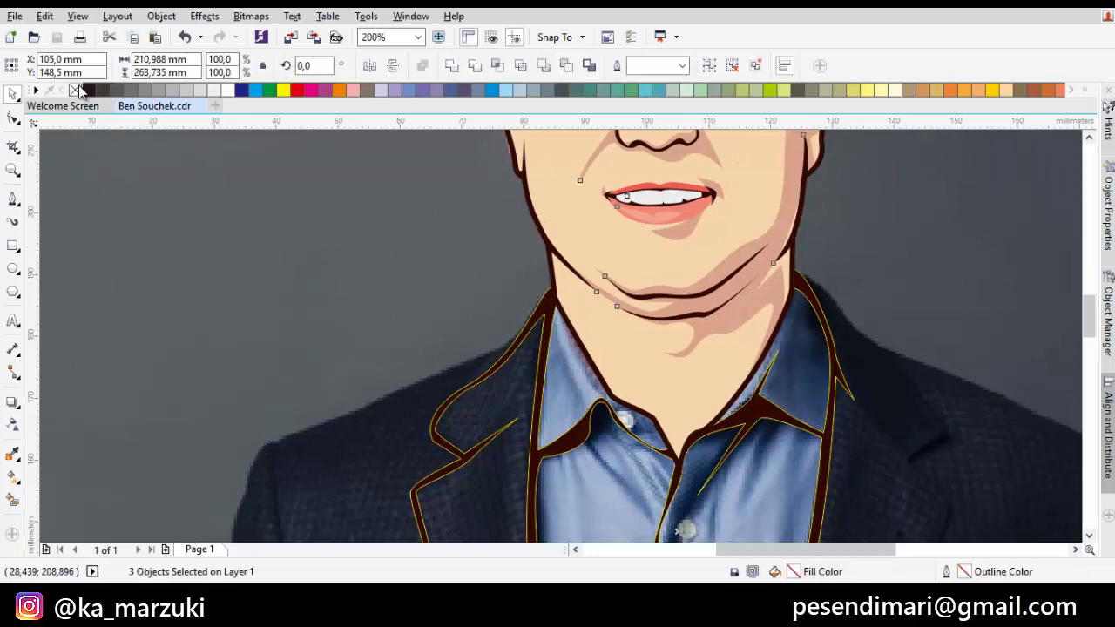
pyautogui.rightClick(76, 90)
pyautogui.scroll(-1, 585, 283)
pyautogui.press('Escape')
# - Start a new outline inside the right of the neck, and trace the jacket collar down to its tip and around the lapel notch
pyautogui.moveTo(734, 318); pyautogui.dragTo(643, 307)
pyautogui.scroll(1, 685, 321)
pyautogui.press('space')
pyautogui.scroll(1, 560, 234)
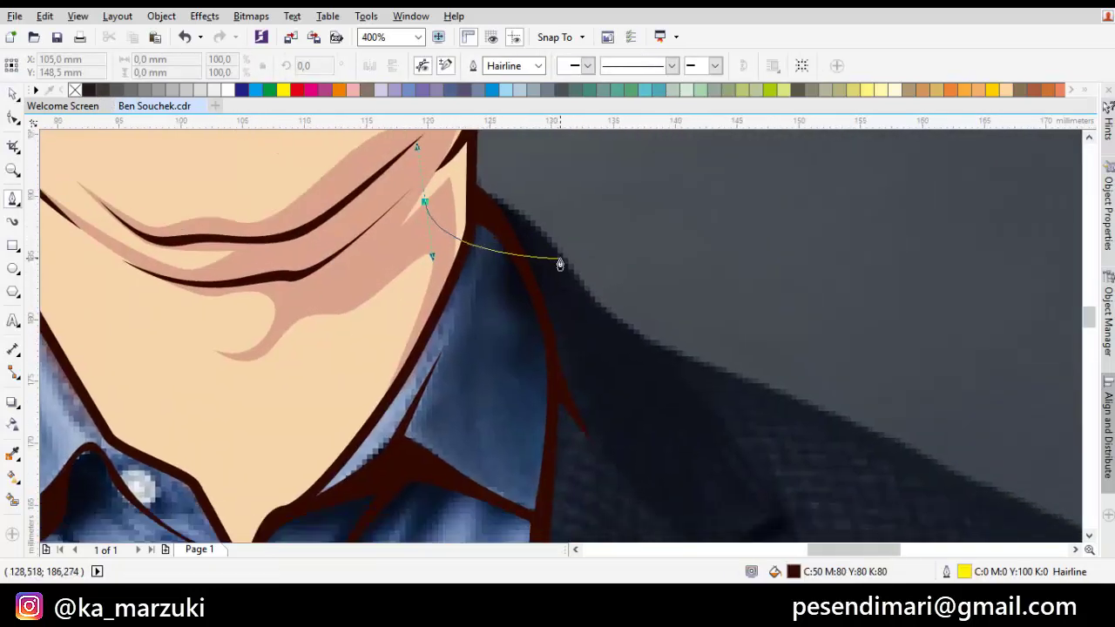
pyautogui.click(559, 258)
pyautogui.moveTo(750, 485); pyautogui.dragTo(689, 323)
pyautogui.click(703, 349)
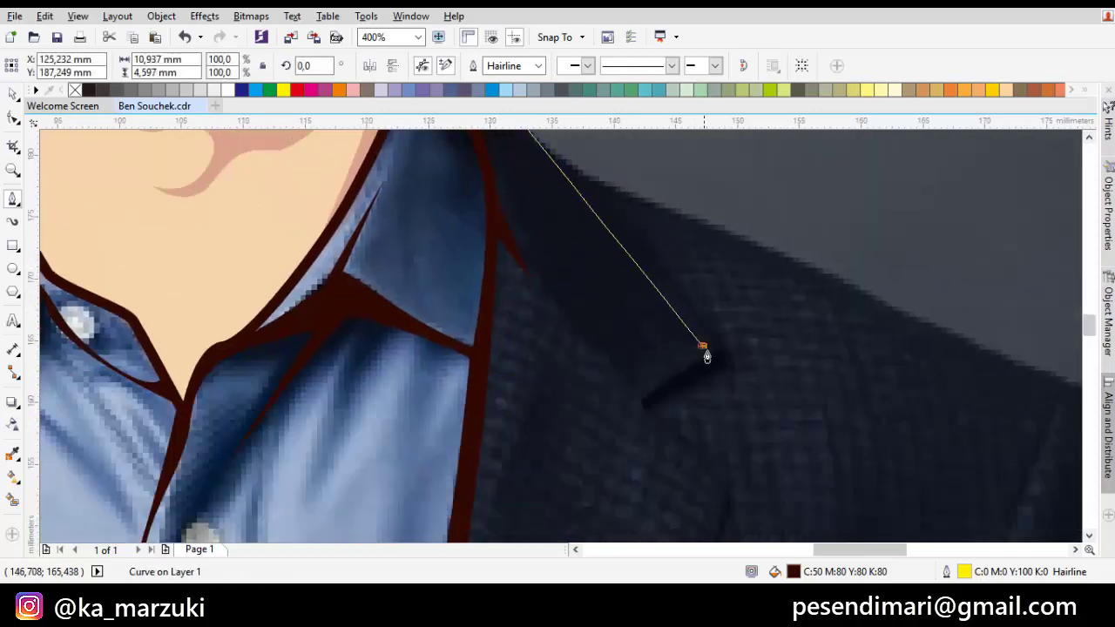
pyautogui.moveTo(619, 389); pyautogui.dragTo(660, 361)
pyautogui.click(678, 362)
pyautogui.click(701, 422)
# - Continue the curve around the right lapel's point and down its outer edge to a narrow tip
pyautogui.scroll(-3, 676, 366)
pyautogui.hscroll(1, 676, 365)
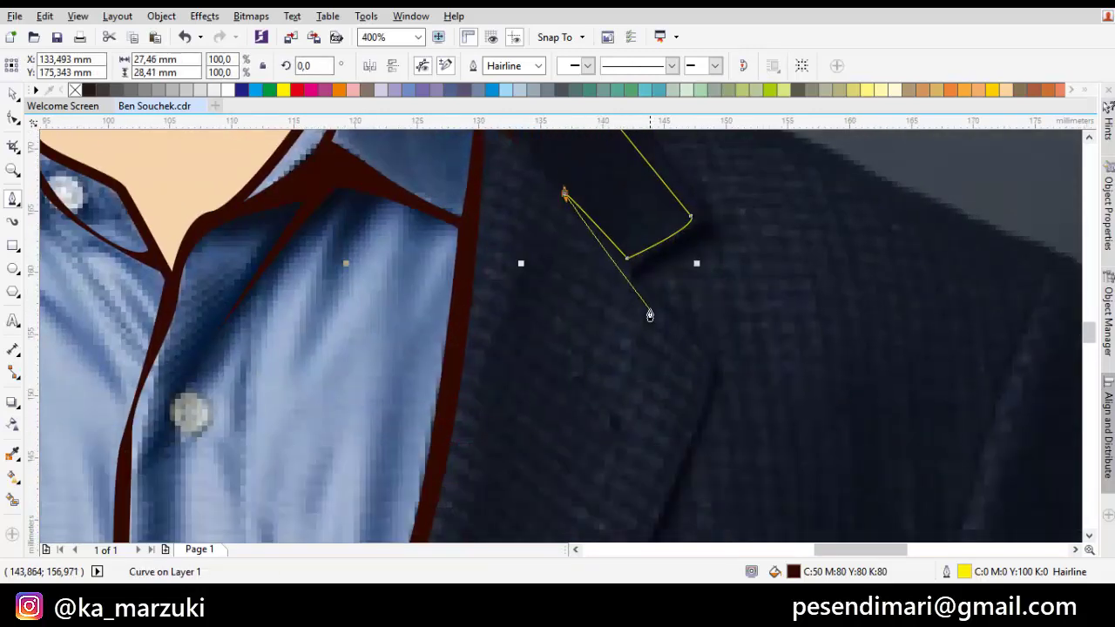
pyautogui.scroll(-1, 699, 432)
pyautogui.moveTo(699, 432); pyautogui.dragTo(786, 292)
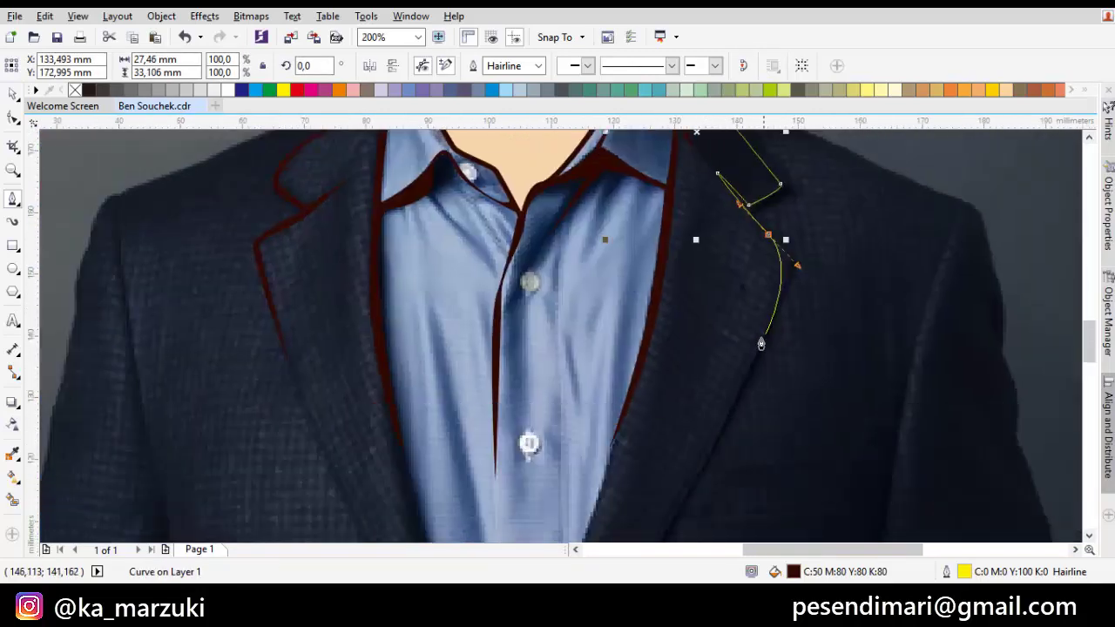
pyautogui.click(710, 439)
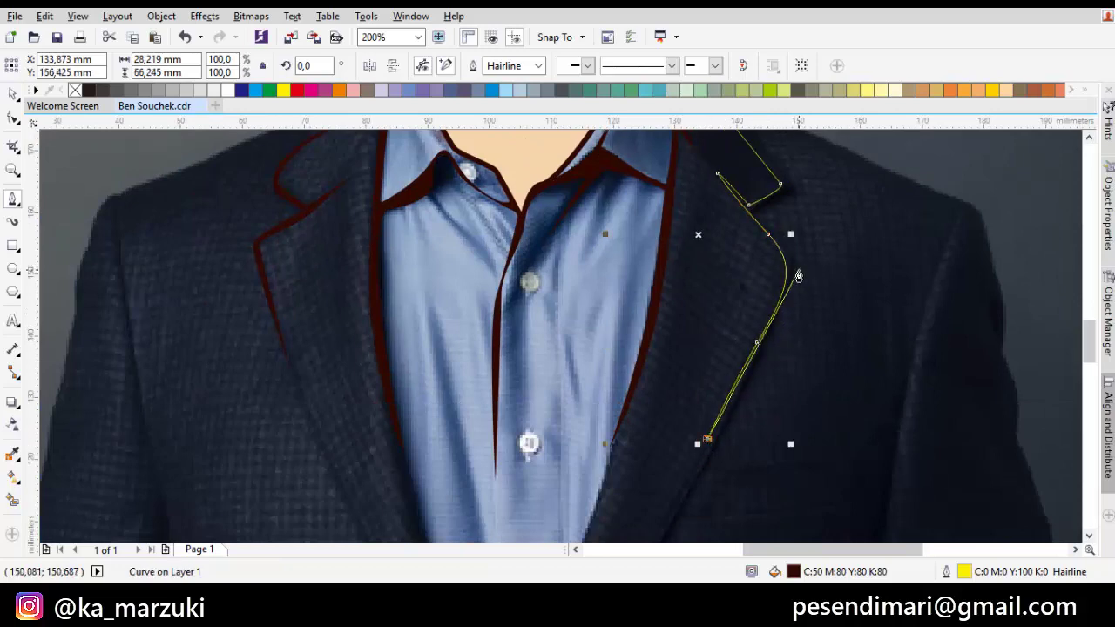
# - Trace the return edge up the right lapel, around its point, and back around the collar notch
pyautogui.scroll(1, 768, 226)
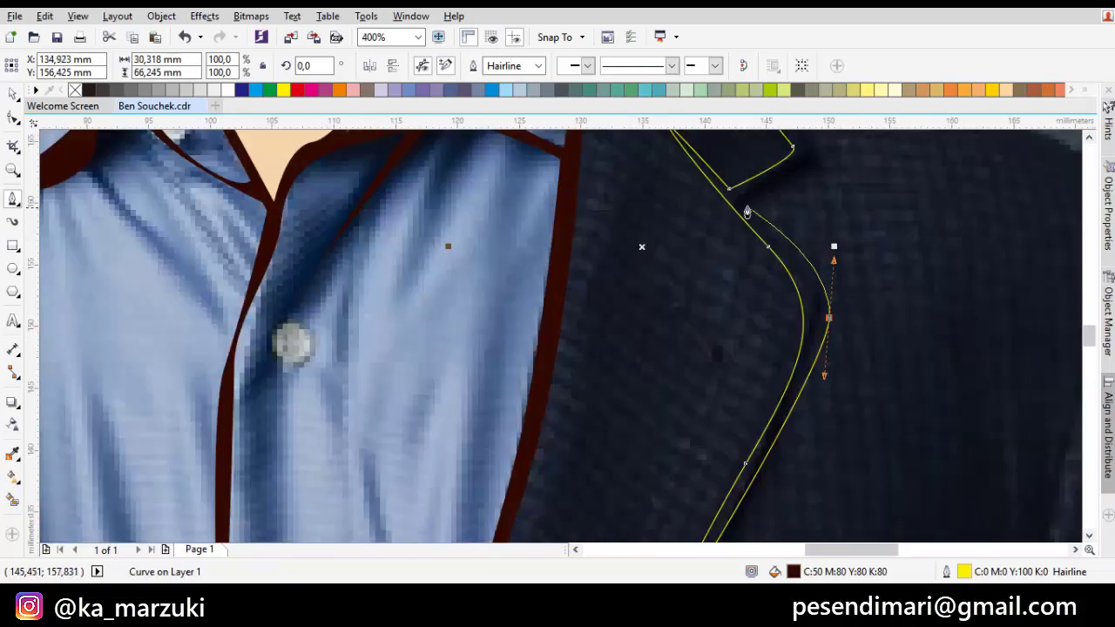
pyautogui.moveTo(745, 203); pyautogui.dragTo(769, 263)
pyautogui.moveTo(675, 148); pyautogui.dragTo(726, 328)
pyautogui.click(734, 348)
# - Trace the inner edge of the right shoulder line out to the sleeve, adding a small seam notch at the shoulder corner
pyautogui.scroll(-1, 1037, 492)
pyautogui.moveTo(1058, 505); pyautogui.dragTo(694, 294)
pyautogui.click(675, 329)
pyautogui.scroll(2, 679, 331)
pyautogui.moveTo(507, 210); pyautogui.dragTo(759, 356)
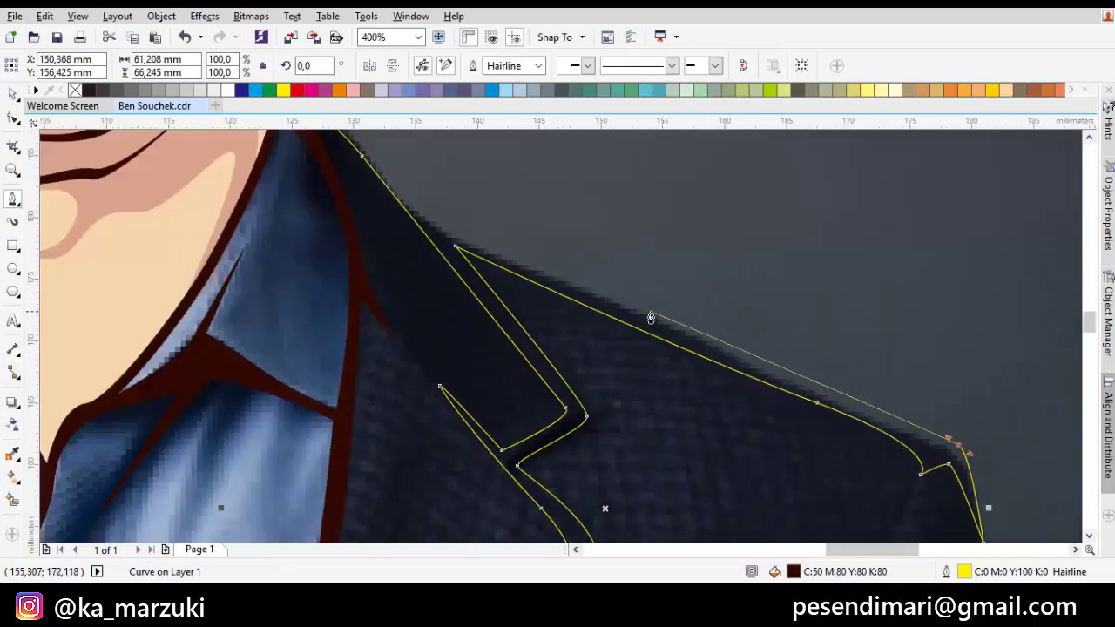
# - Trace the outer edge of the right shoulder back up the jacket collar to the neck and close the shape
pyautogui.moveTo(635, 307); pyautogui.dragTo(476, 222)
pyautogui.moveTo(415, 201); pyautogui.dragTo(526, 309)
pyautogui.click(533, 318)
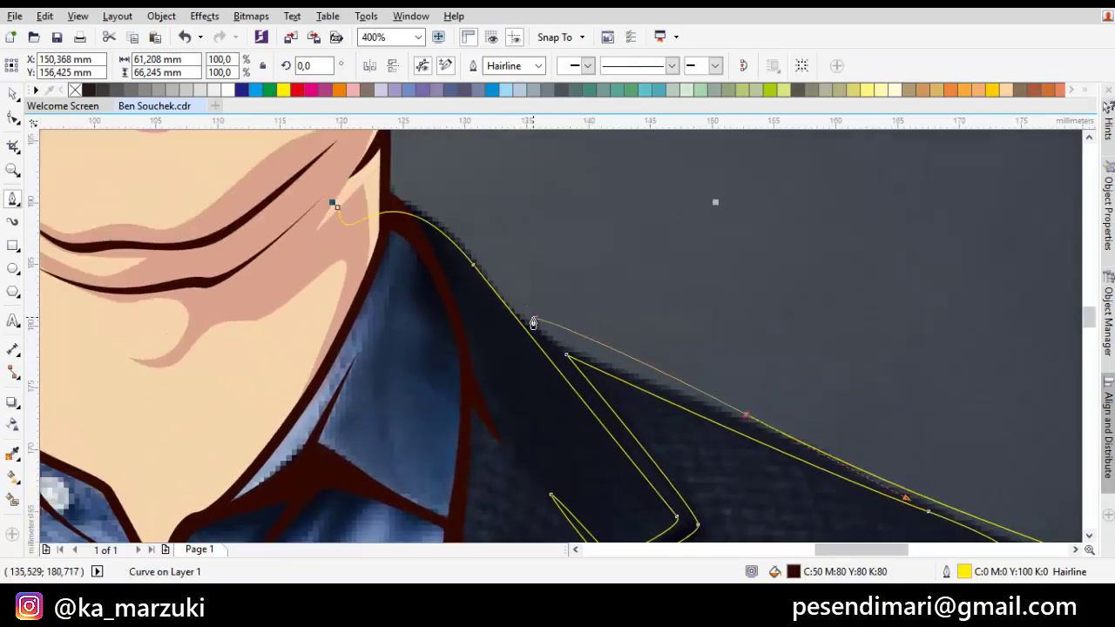
pyautogui.moveTo(445, 224); pyautogui.dragTo(485, 273)
pyautogui.moveTo(378, 257); pyautogui.dragTo(461, 176)
# - Weld the new right lapel and shoulder outline with the main clothing outline
pyautogui.press('space')
pyautogui.keyDown('shift'); pyautogui.click(463, 297); pyautogui.keyUp('shift')
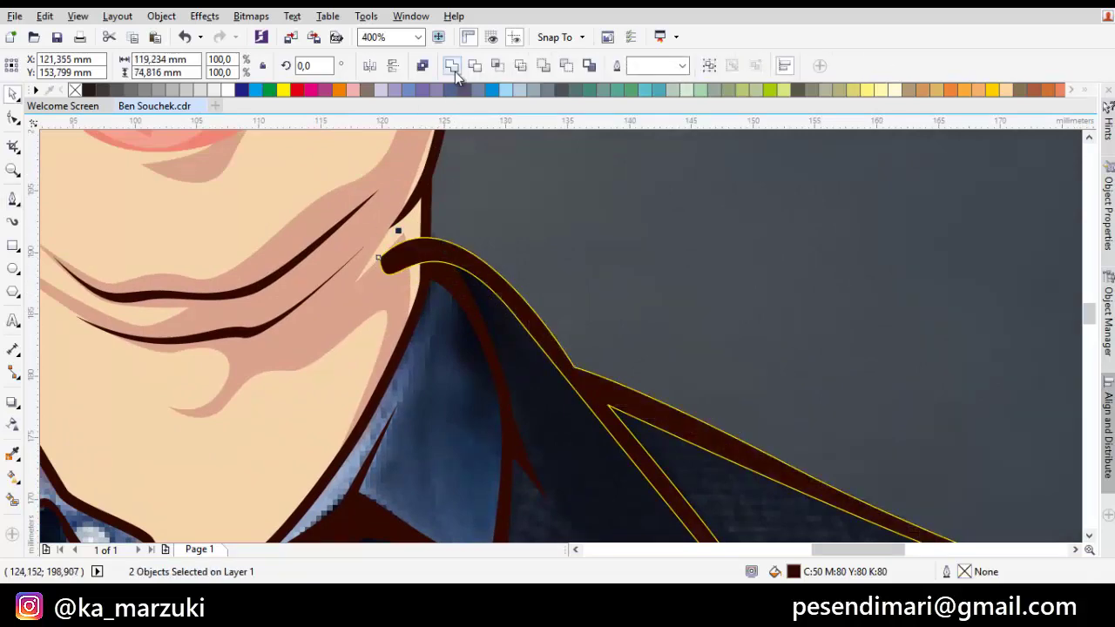
pyautogui.click(454, 68)
# - Refine the left lapel outline by slightly moving the nodes at its corner and notch
pyautogui.scroll(-1, 661, 298)
pyautogui.moveTo(661, 298); pyautogui.dragTo(968, 239)
pyautogui.press('space')
pyautogui.moveTo(490, 336); pyautogui.dragTo(735, 338)
pyautogui.scroll(-2, 529, 262)
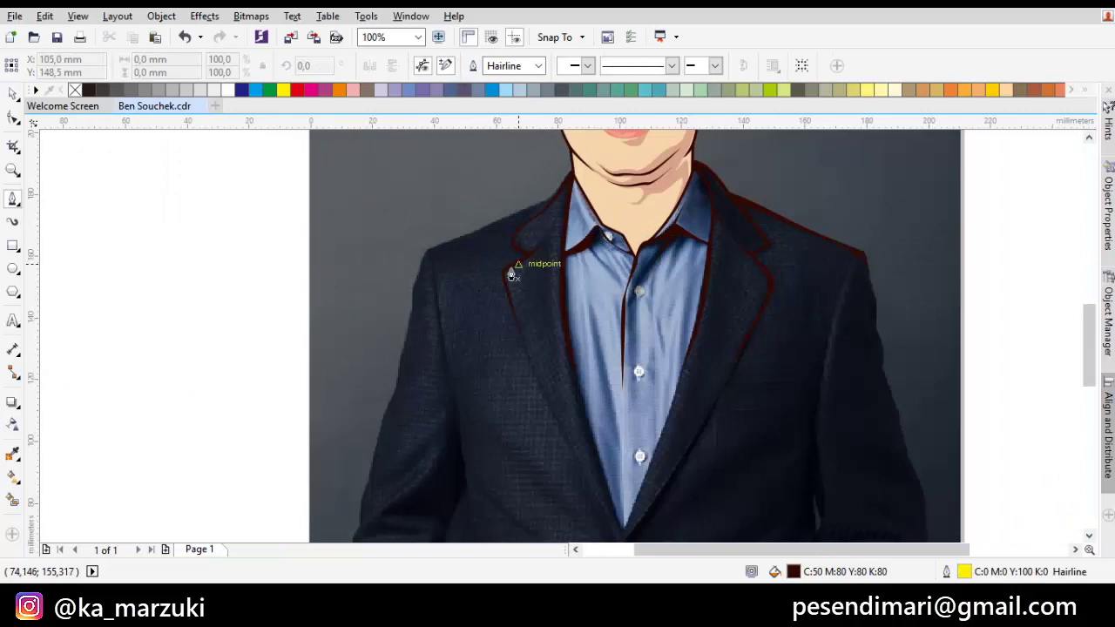
pyautogui.scroll(4, 511, 270)
pyautogui.press('space')
pyautogui.click(510, 269)
pyautogui.scroll(2, 510, 272)
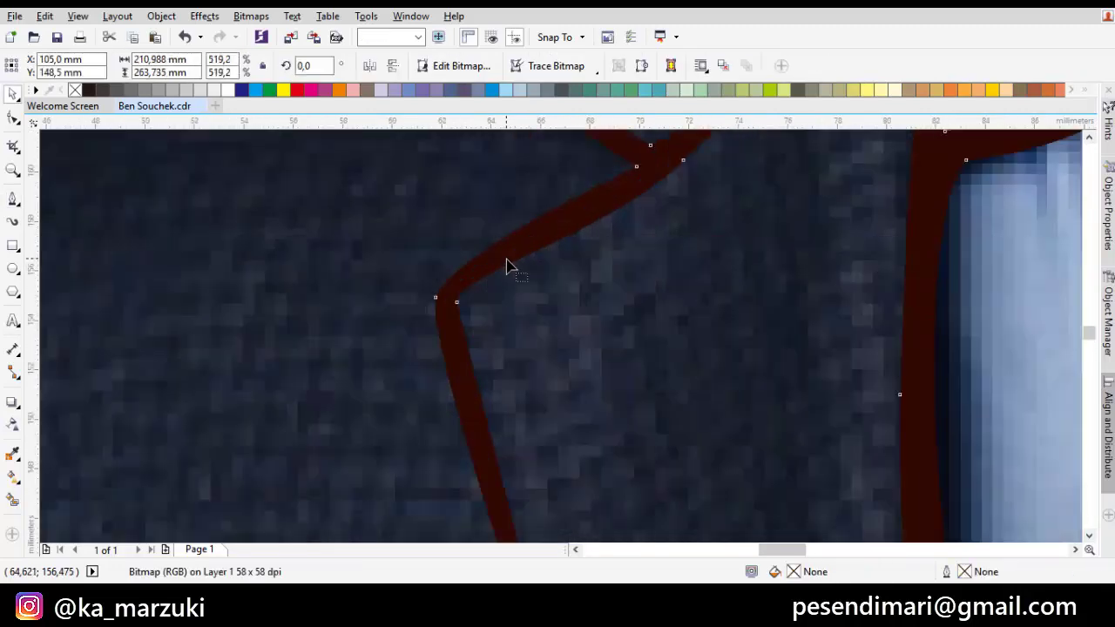
pyautogui.press('F10')
pyautogui.moveTo(458, 302); pyautogui.dragTo(460, 313)
pyautogui.moveTo(645, 184); pyautogui.dragTo(597, 322)
pyautogui.scroll(-3, 601, 291)
pyautogui.press('space')
pyautogui.press('Escape')
# - Start a new outline at the left sleeve top, add the small seam notch, and trace the shoulder's inner edge to the collar
pyautogui.press('space')
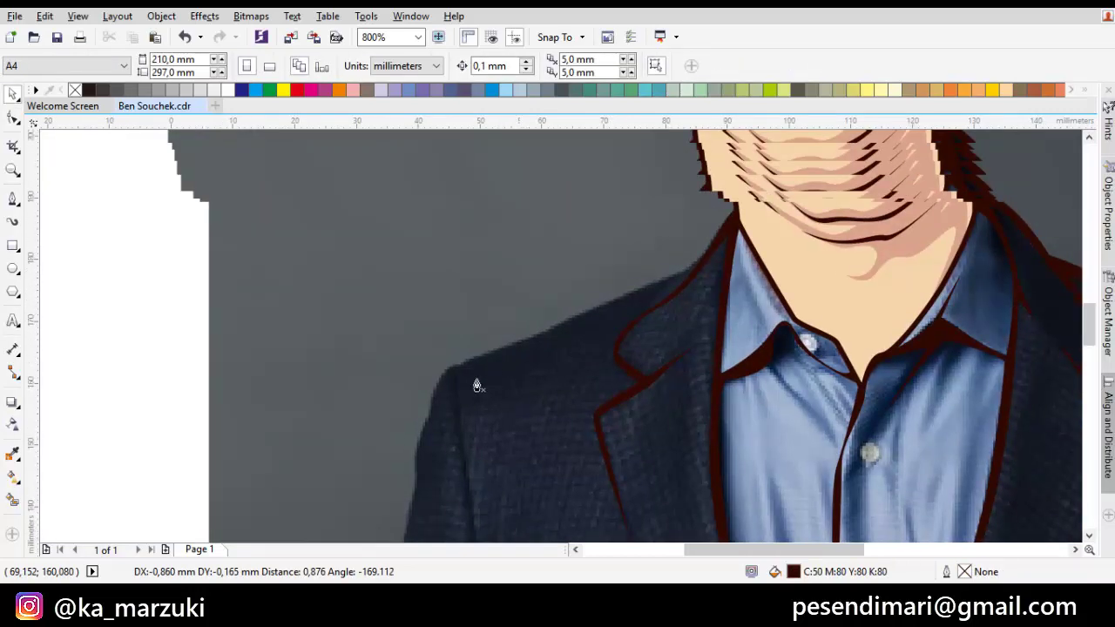
pyautogui.scroll(1, 439, 398)
pyautogui.click(463, 348)
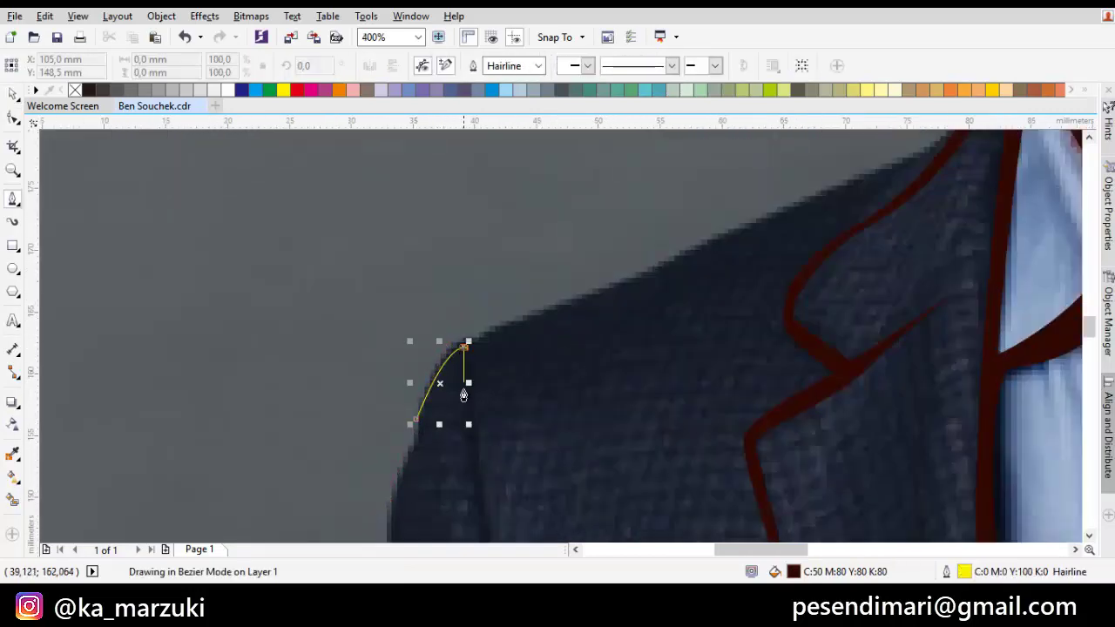
pyautogui.click(463, 391)
pyautogui.click(489, 338)
pyautogui.moveTo(714, 242); pyautogui.dragTo(597, 349)
pyautogui.moveTo(693, 316); pyautogui.dragTo(849, 242)
pyautogui.click(849, 242)
pyautogui.click(850, 243)
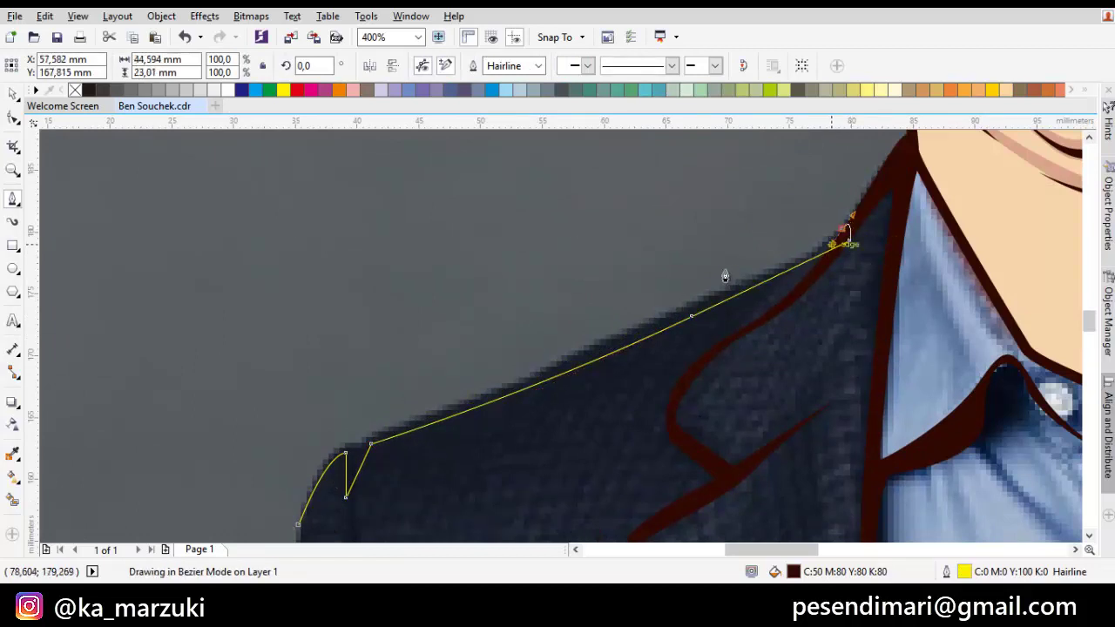
# - Trace the outer edge back along the left shoulder to the sleeve, and close the shape
pyautogui.scroll(-1, 714, 283)
pyautogui.hscroll(-1, 714, 283)
pyautogui.scroll(1, 471, 376)
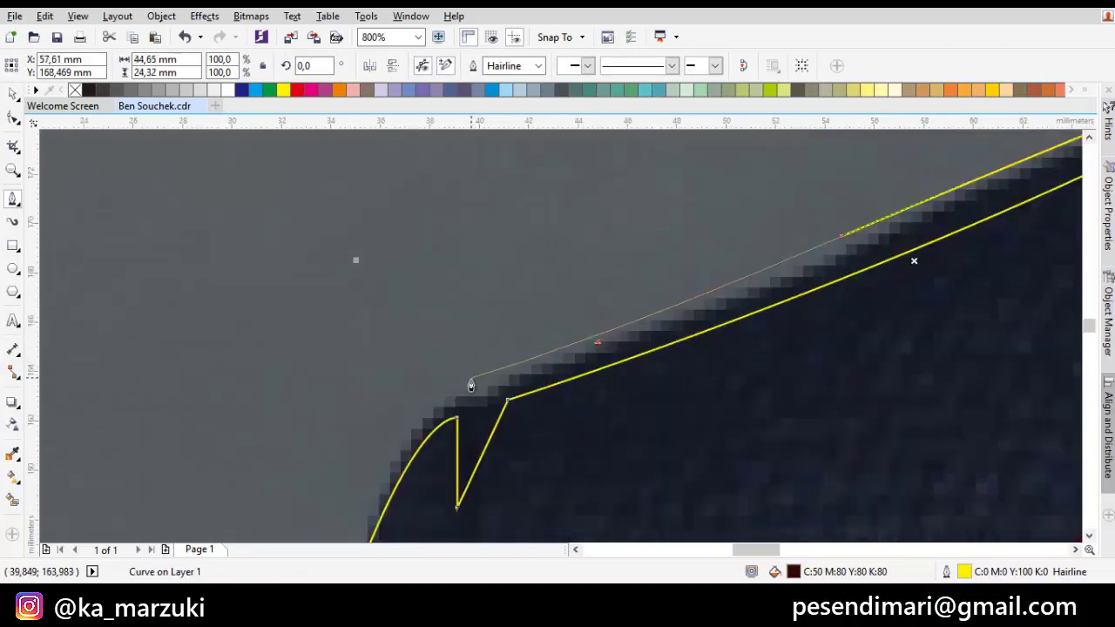
pyautogui.moveTo(470, 384); pyautogui.dragTo(470, 401)
pyautogui.moveTo(420, 436); pyautogui.dragTo(502, 308)
pyautogui.scroll(-1, 514, 292)
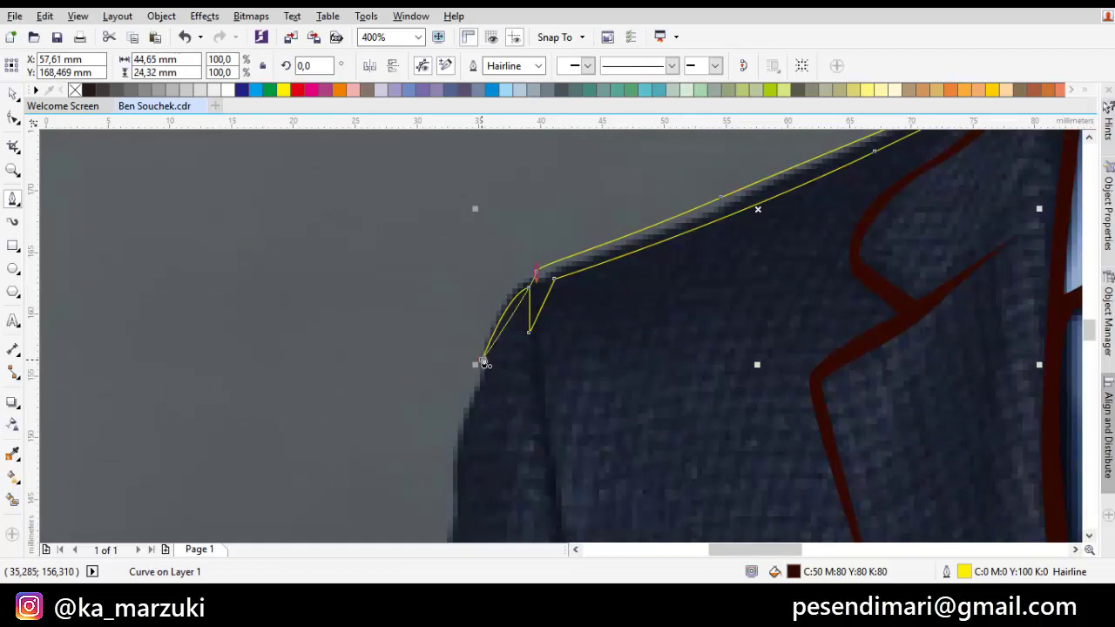
pyautogui.click(484, 360)
pyautogui.scroll(-3, 485, 204)
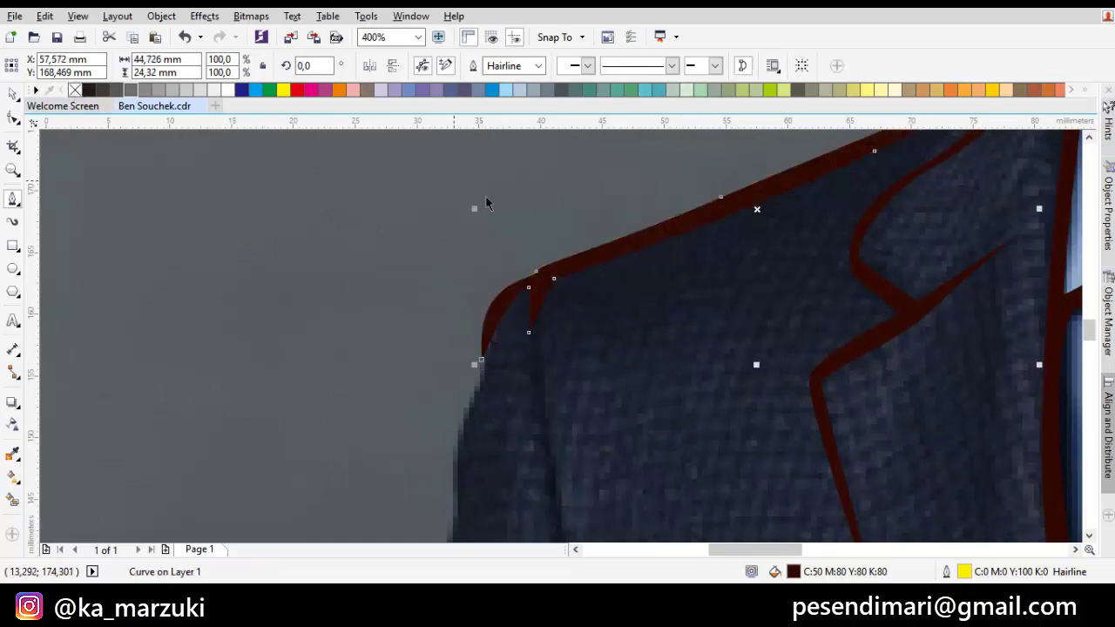
pyautogui.press('Escape')
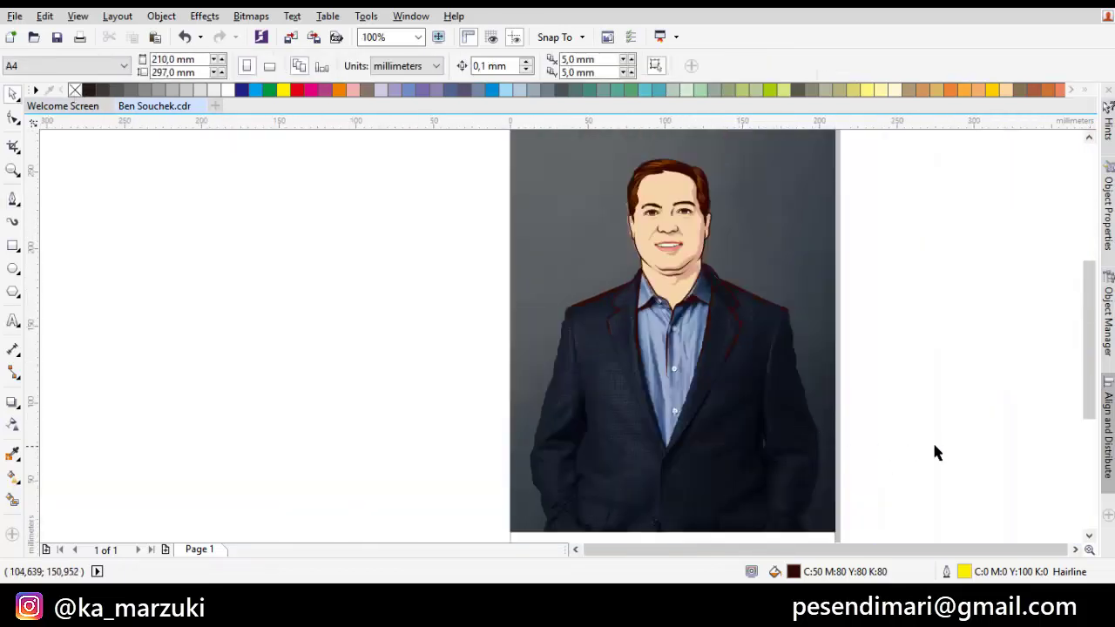
# - Move the vector artwork off the photo onto the empty area to inspect it, and undo the move
pyautogui.moveTo(526, 154); pyautogui.dragTo(520, 139)
pyautogui.moveTo(688, 223)
pyautogui.mouseDown()
pyautogui.moveTo(440, 231)
pyautogui.moveTo(341, 257)
pyautogui.mouseUp()
pyautogui.moveTo(503, 228); pyautogui.dragTo(504, 230)
pyautogui.press('Escape')
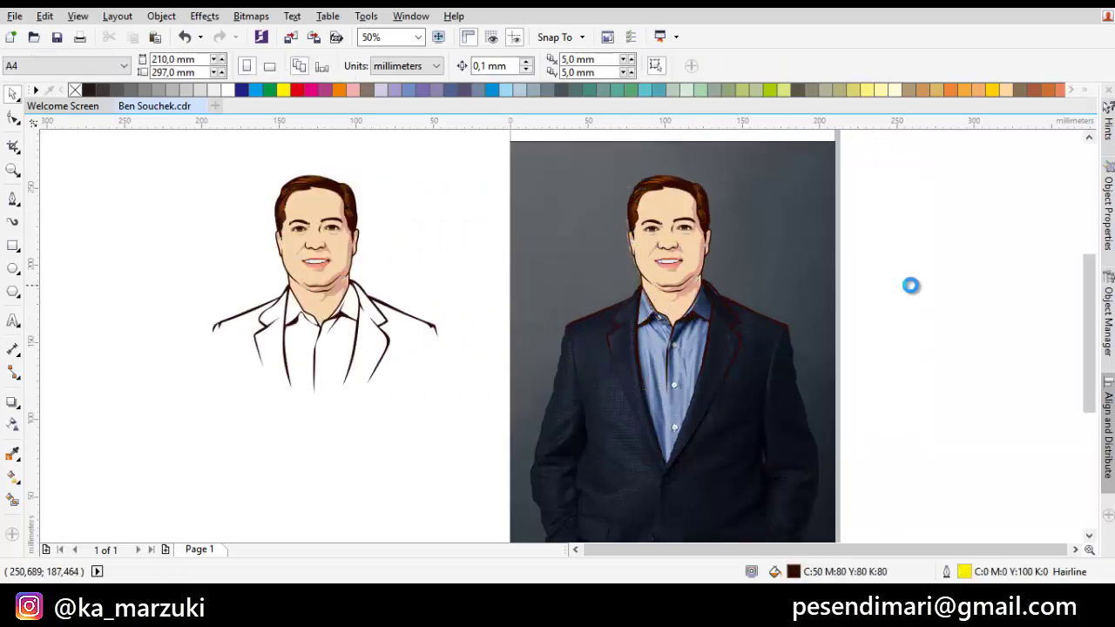
pyautogui.hotkey('ctrl', 'z')
# - Ungroup the head artwork
pyautogui.click(862, 274)
pyautogui.scroll(1, 704, 242)
pyautogui.moveTo(759, 259); pyautogui.dragTo(728, 257)
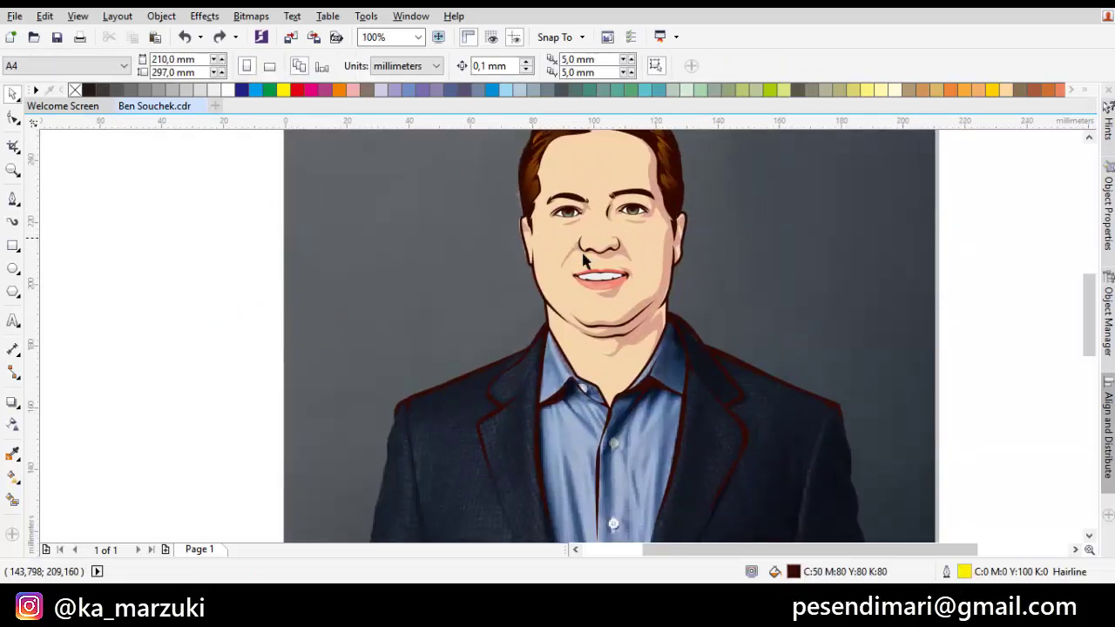
pyautogui.scroll(1, 506, 316)
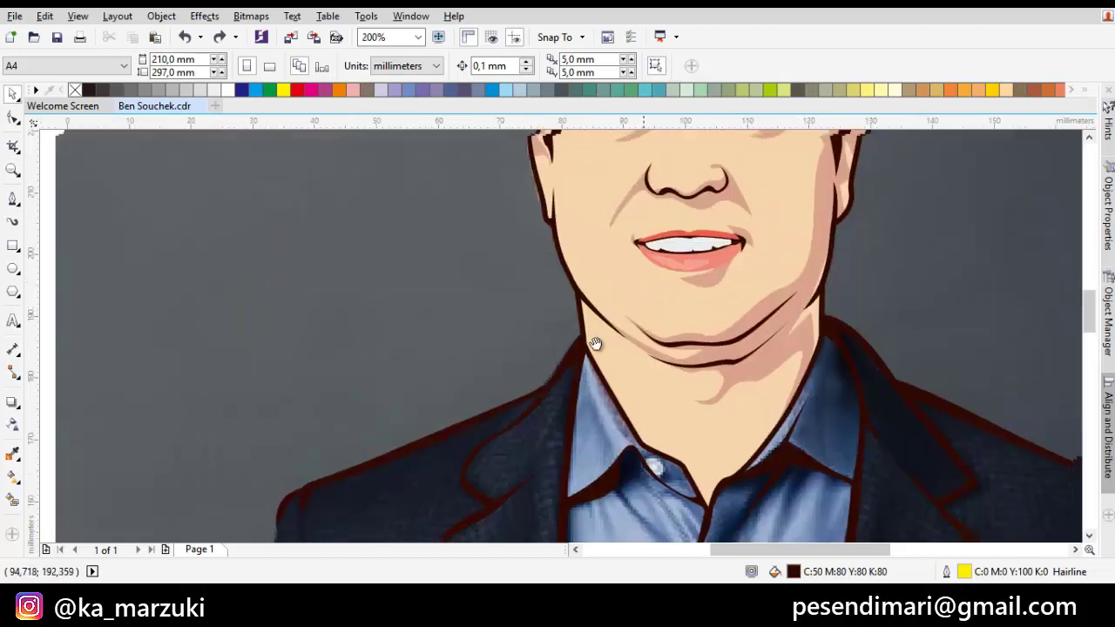
pyautogui.moveTo(604, 367); pyautogui.dragTo(627, 323)
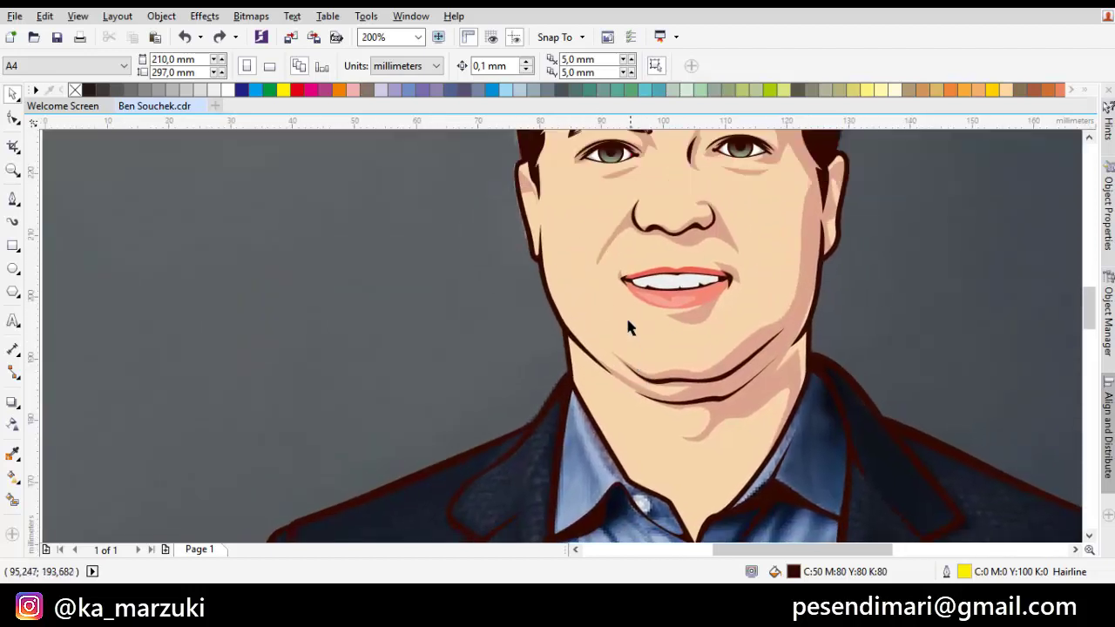
pyautogui.scroll(-1, 597, 304)
pyautogui.click(600, 318)
pyautogui.rightClick(601, 319)
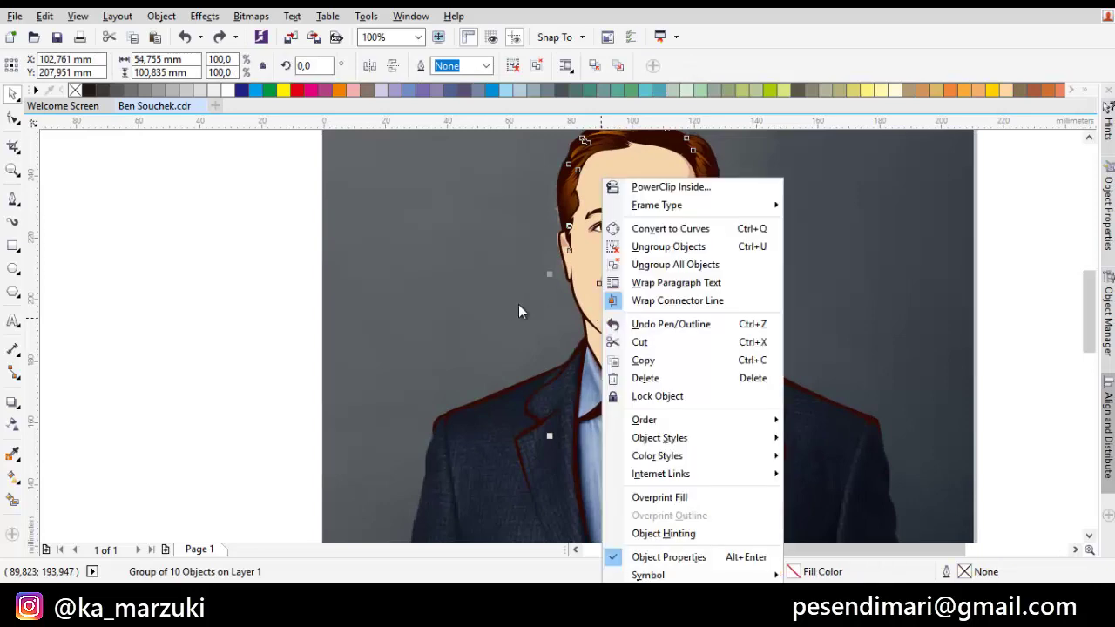
pyautogui.press('Escape')
pyautogui.moveTo(606, 275)
pyautogui.mouseDown()
pyautogui.moveTo(702, 260)
pyautogui.moveTo(605, 256)
pyautogui.mouseUp()
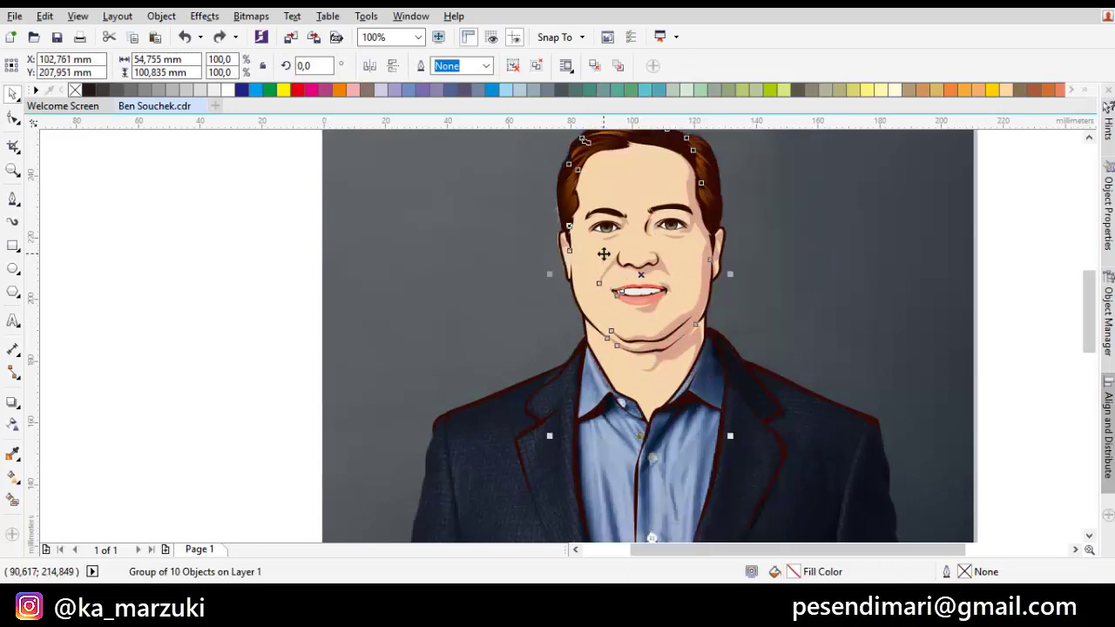
pyautogui.rightClick(604, 256)
pyautogui.click(664, 247)
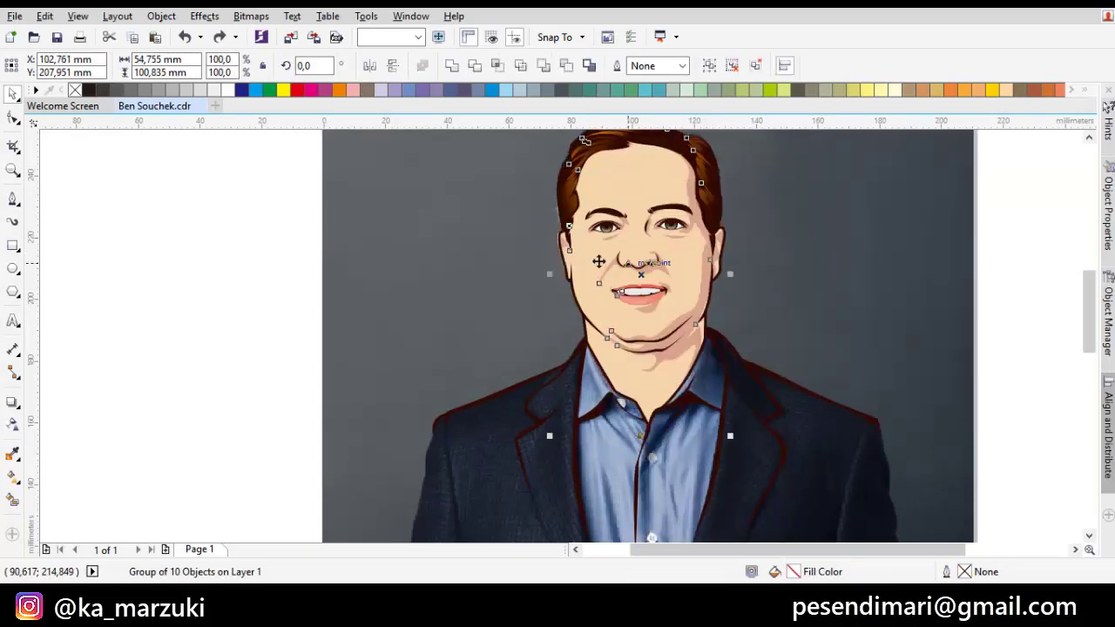
# - Set the outline width of the head's skin shape to 18 px and convert that outline to a separate object
pyautogui.click(597, 261)
pyautogui.click(516, 70)
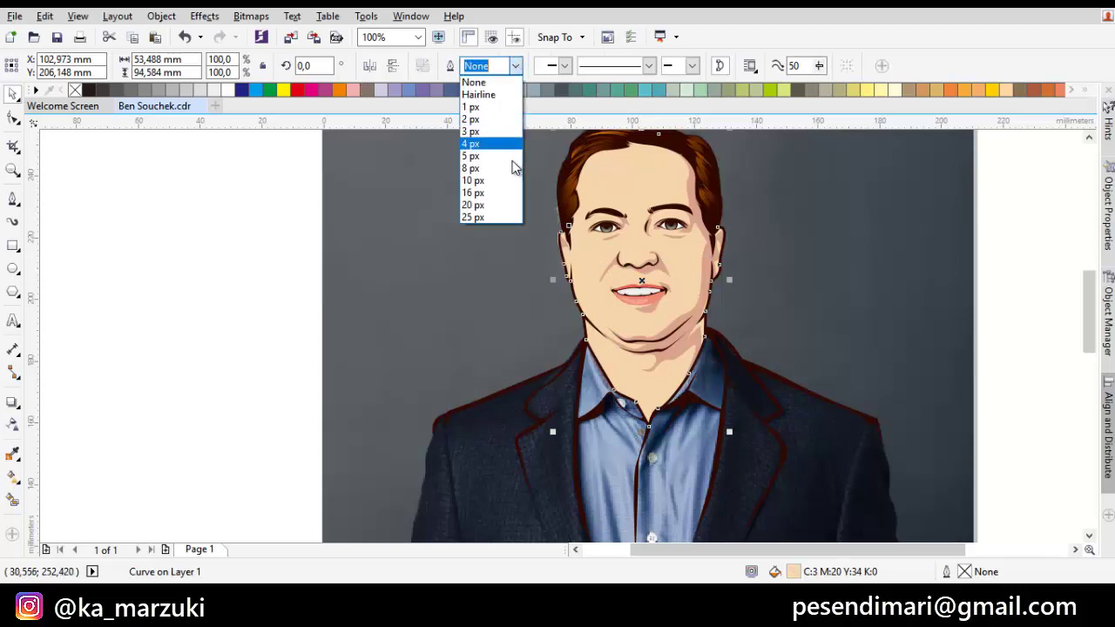
pyautogui.click(510, 196)
pyautogui.scroll(2, 582, 246)
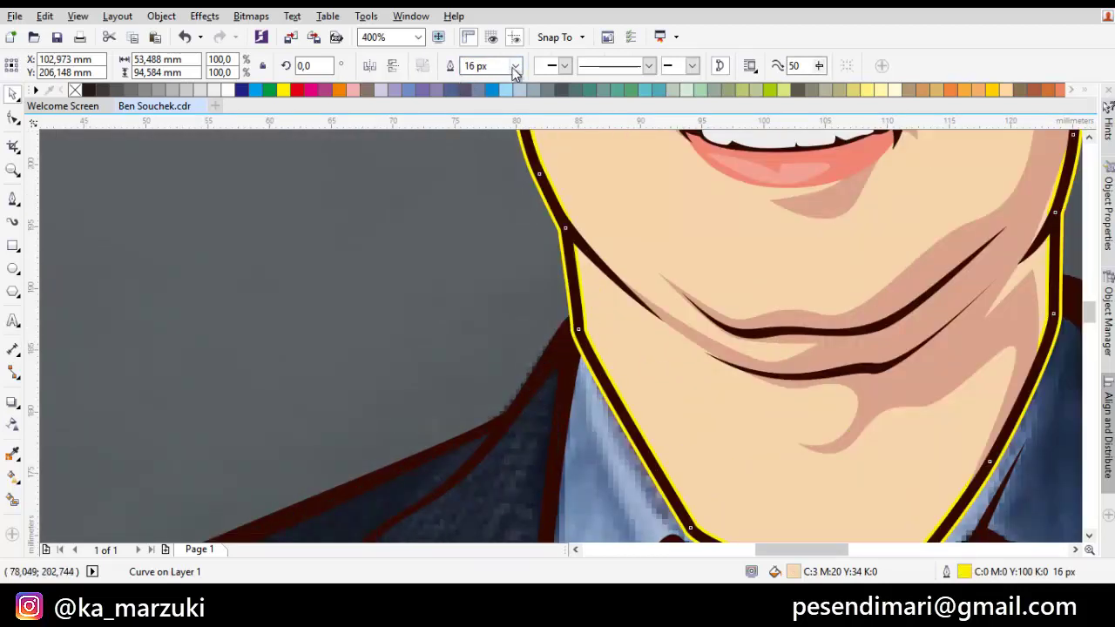
pyautogui.moveTo(488, 65); pyautogui.dragTo(424, 74)
pyautogui.write('18')
pyautogui.press('Return')
pyautogui.scroll(3, 605, 232)
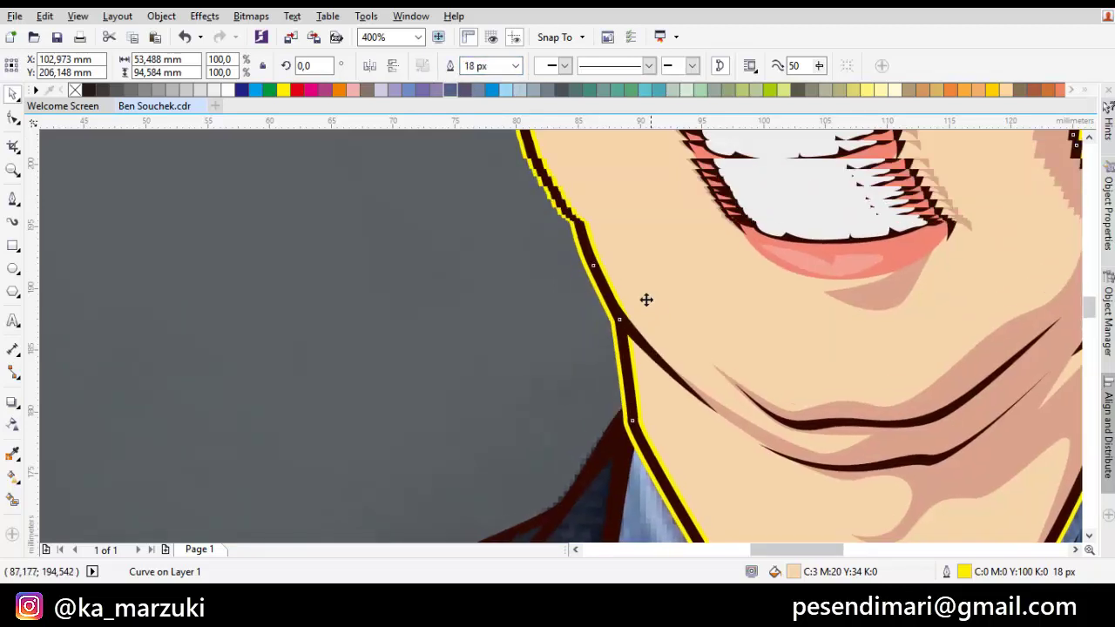
pyautogui.scroll(2, 616, 276)
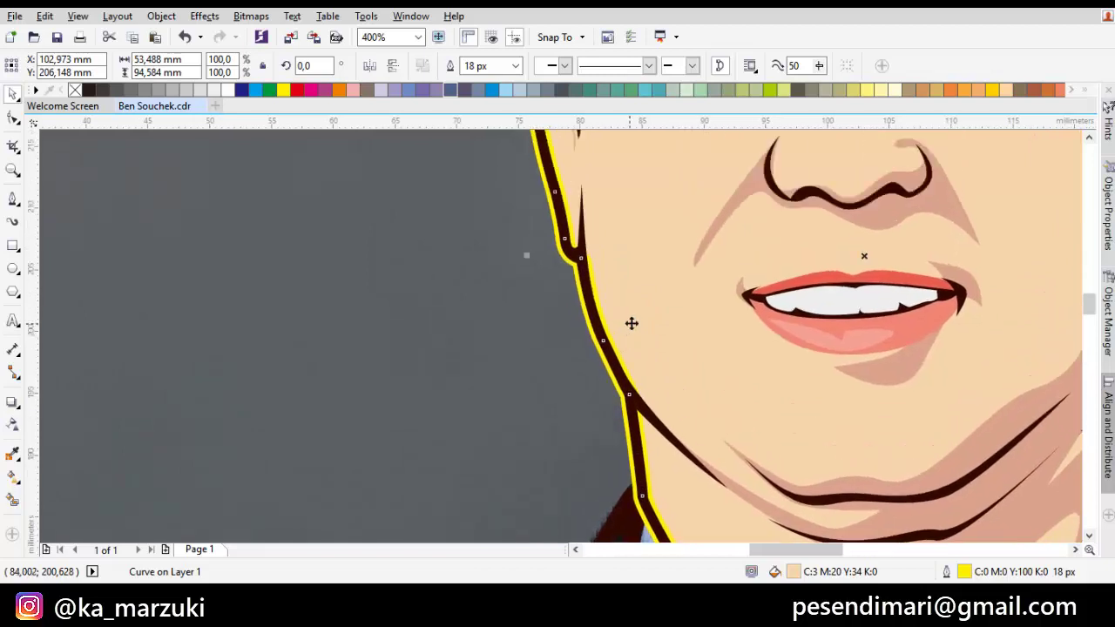
pyautogui.scroll(2, 588, 264)
pyautogui.hotkey('ctrl', 'shift', 'q')
pyautogui.scroll(2, 594, 259)
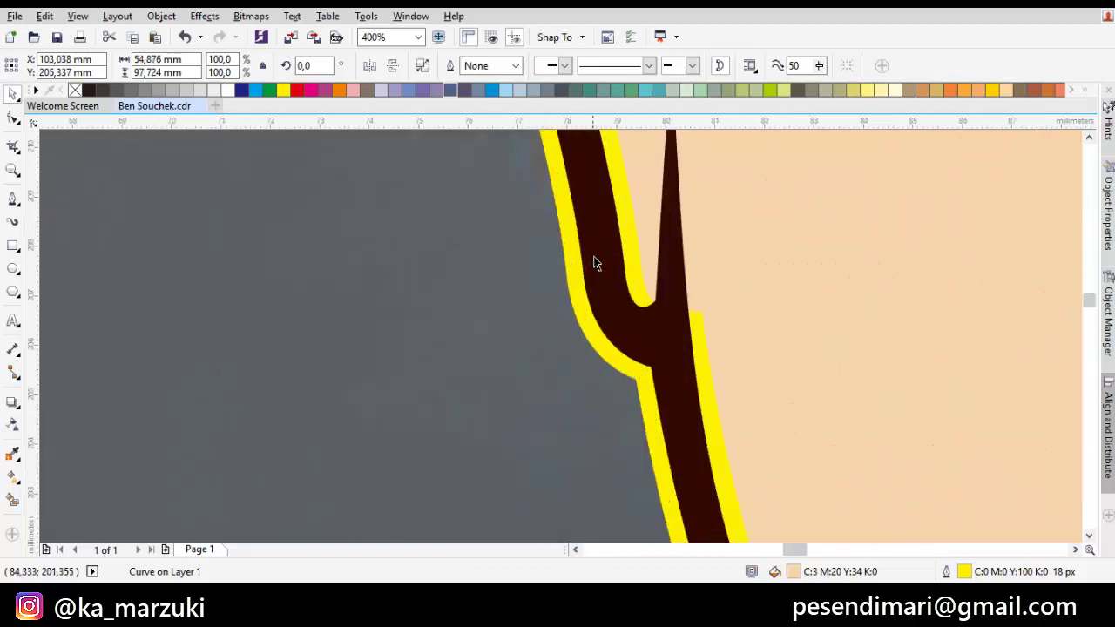
# - Fill the yellow head outline object with the dark brown sampled from the existing ear line
pyautogui.press('Escape')
pyautogui.rightClick(628, 229)
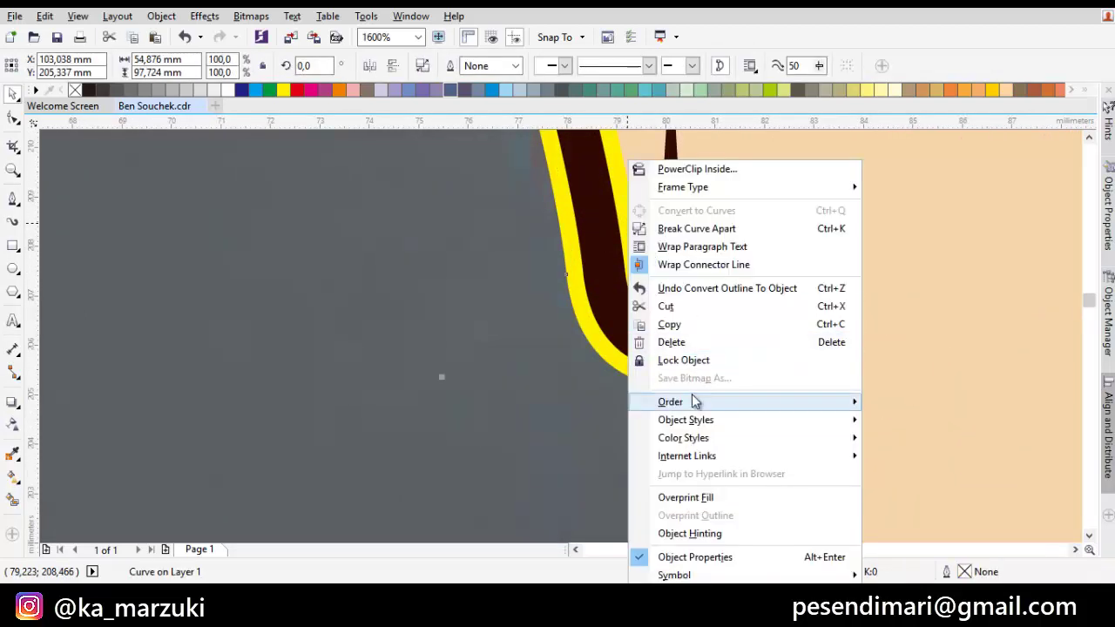
pyautogui.click(637, 266)
pyautogui.press('i')
pyautogui.click(673, 305)
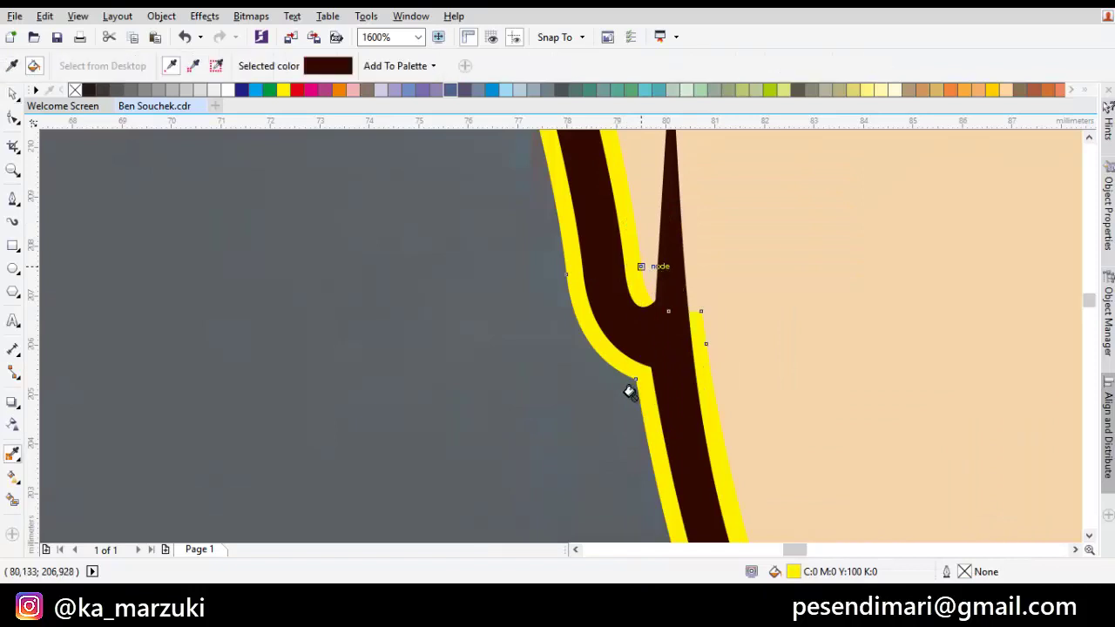
pyautogui.click(640, 389)
pyautogui.scroll(-4, 662, 357)
pyautogui.press('space')
pyautogui.press('Escape')
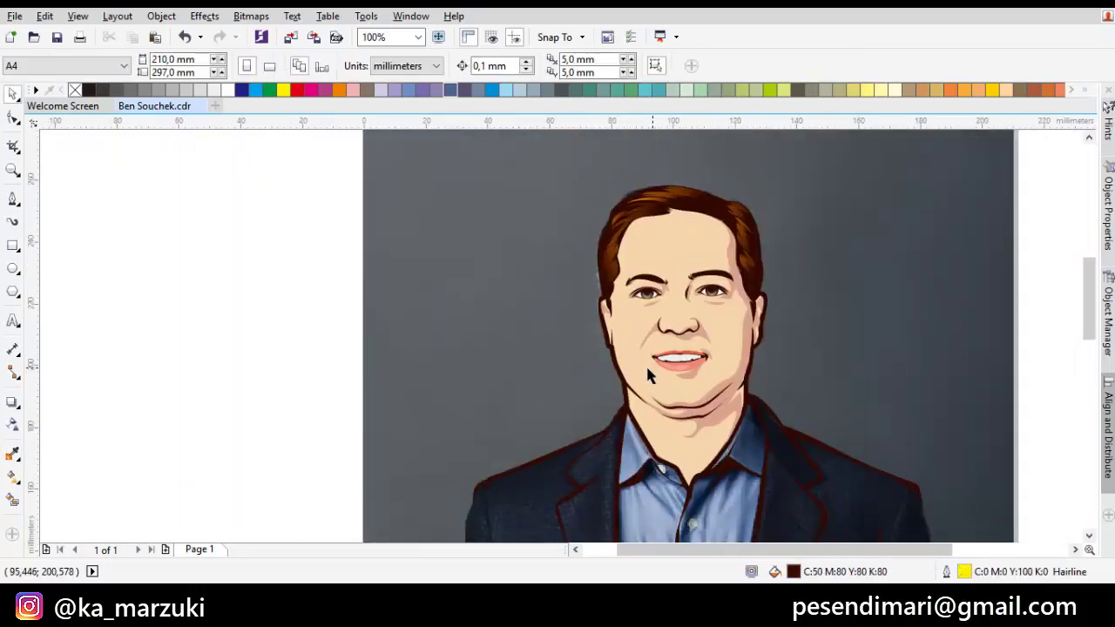
# - Delete the protruding corner of the head outline by the left earlobe and extend the inner ear line's tip upward
pyautogui.scroll(3, 608, 331)
pyautogui.scroll(1, 607, 329)
pyautogui.doubleClick(566, 250)
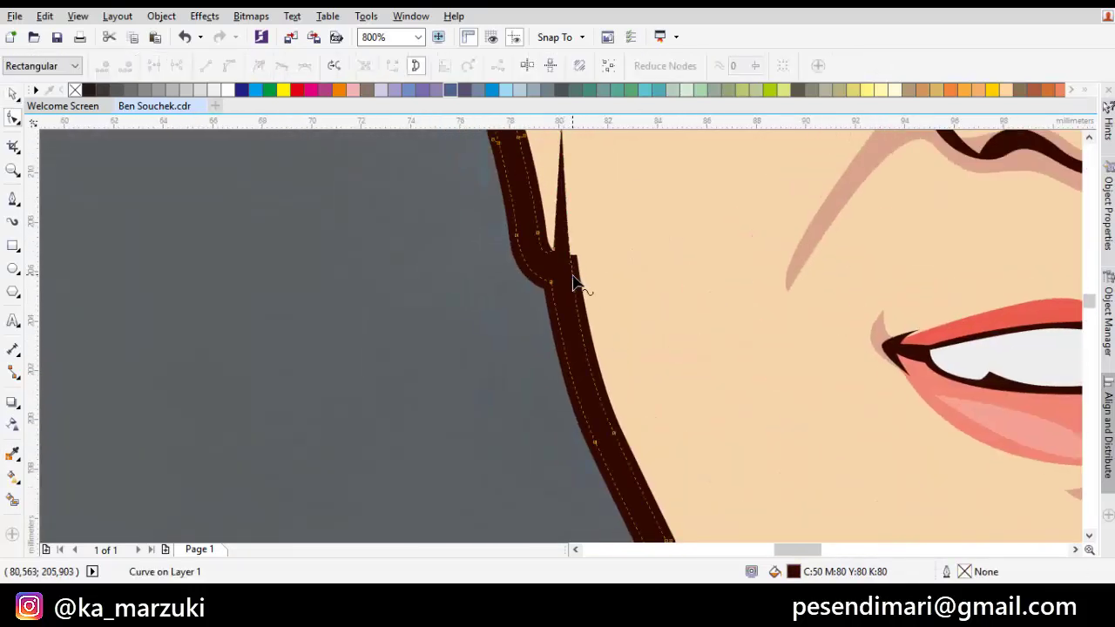
pyautogui.moveTo(570, 256); pyautogui.dragTo(579, 257)
pyautogui.press('Delete')
pyautogui.moveTo(571, 203); pyautogui.dragTo(559, 339)
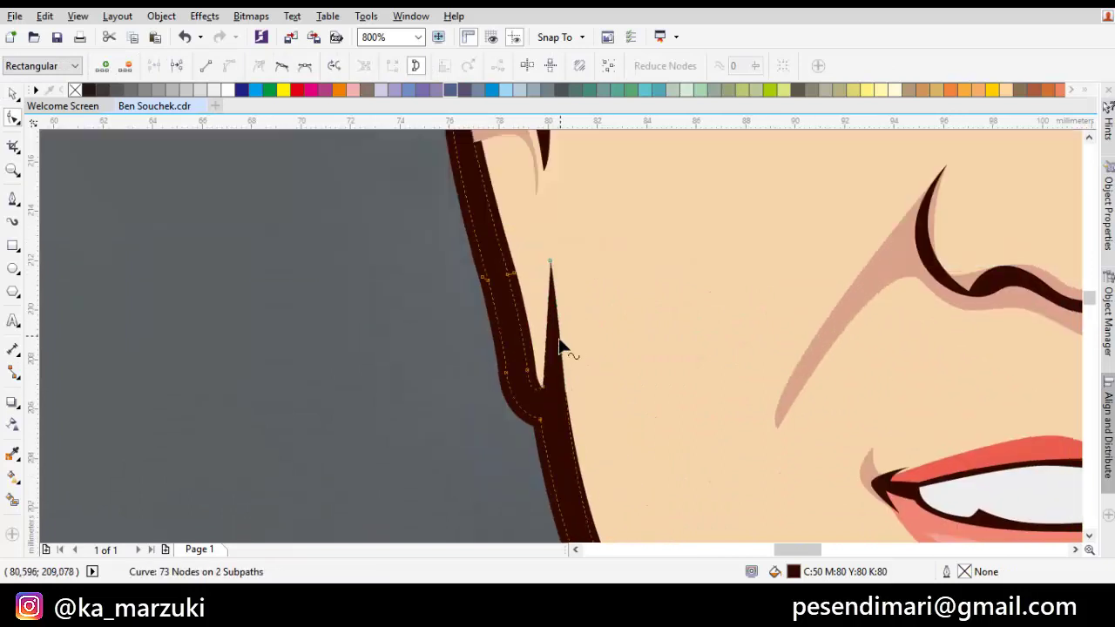
pyautogui.moveTo(550, 261); pyautogui.dragTo(548, 201)
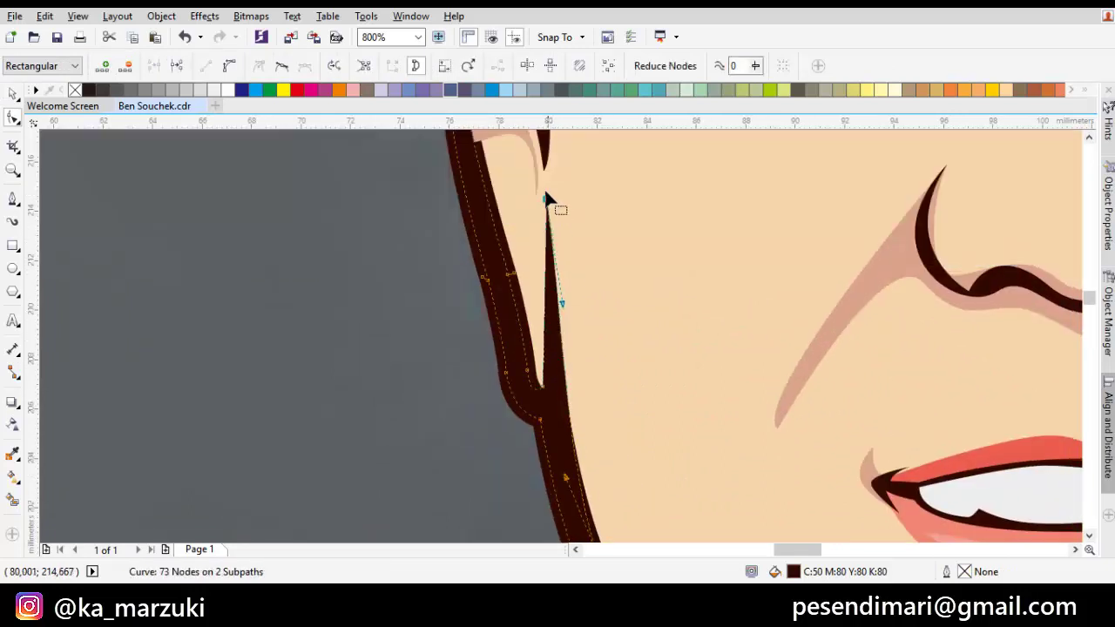
pyautogui.press('space')
pyautogui.press('Escape')
# - Reorder the pink facial shadow shape so it sits directly in front of the skin shape, beneath the dark outline
pyautogui.moveTo(458, 162); pyautogui.dragTo(497, 331)
pyautogui.click(515, 253)
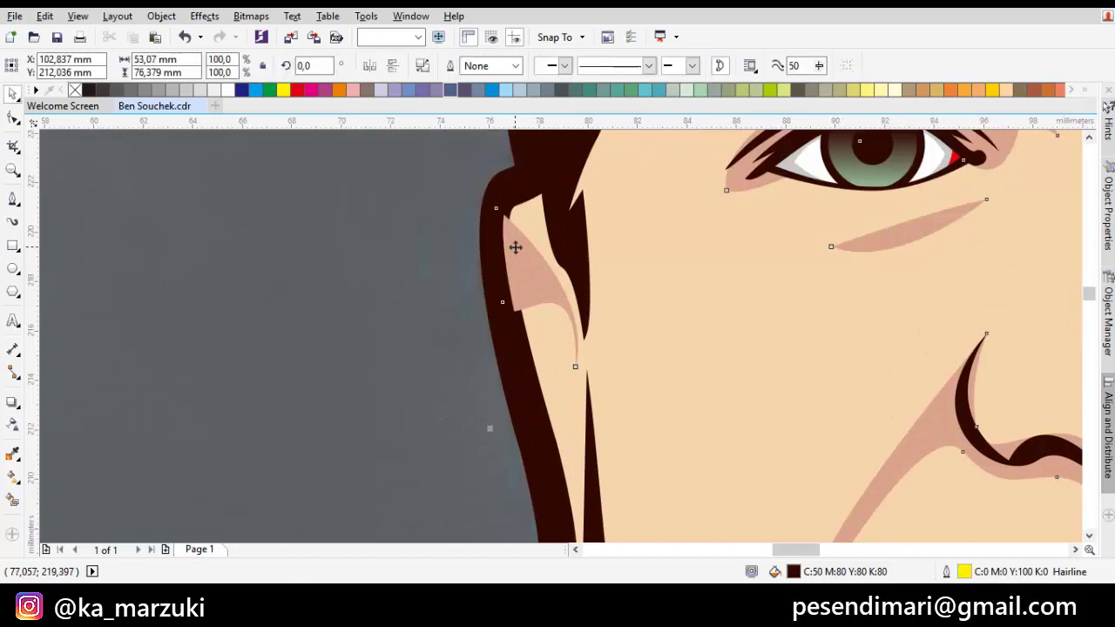
pyautogui.rightClick(516, 251)
pyautogui.moveTo(563, 401)
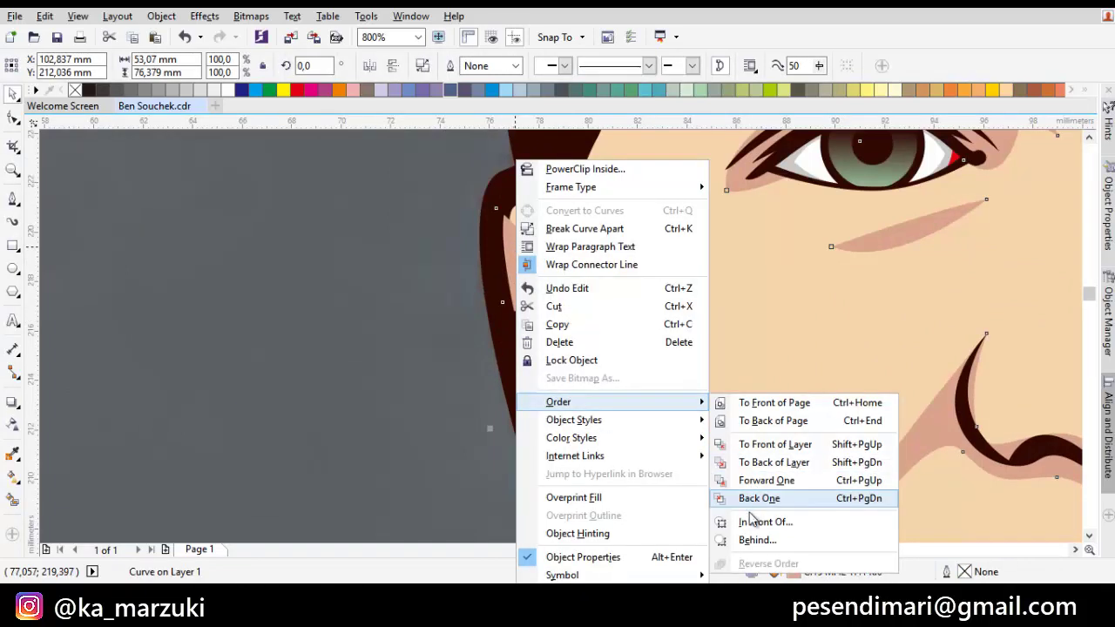
pyautogui.click(751, 520)
pyautogui.click(751, 365)
pyautogui.scroll(-2, 744, 360)
pyautogui.moveTo(744, 360); pyautogui.dragTo(647, 365)
pyautogui.press('Escape')
# - Thicken the middle of the upper chin line by moving its top edge node slightly upward
pyautogui.moveTo(746, 392); pyautogui.dragTo(711, 343)
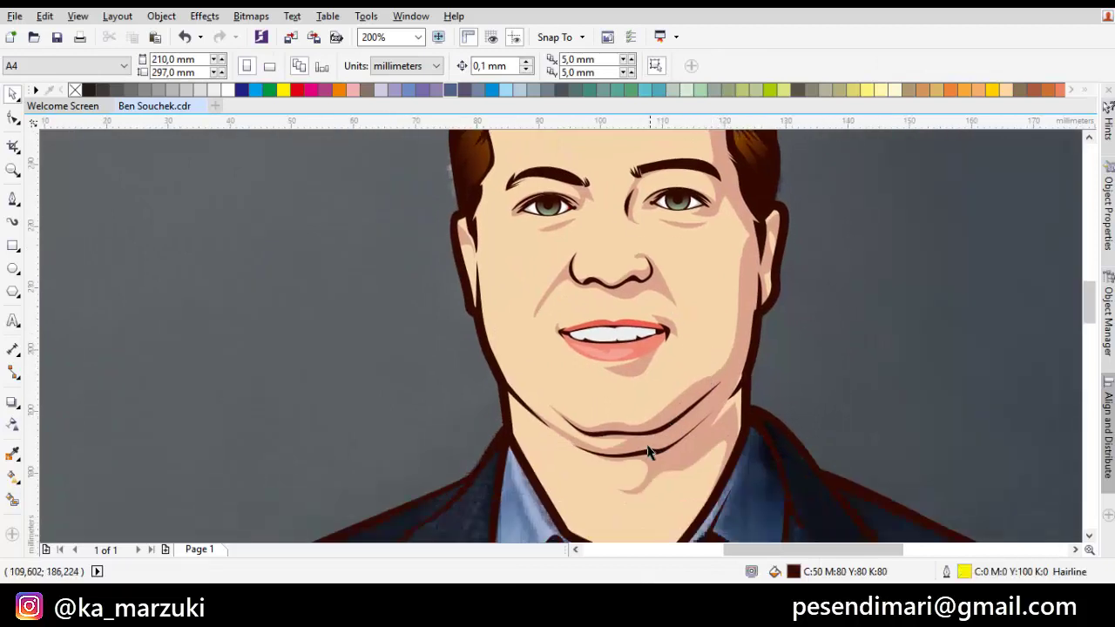
pyautogui.scroll(5, 649, 451)
pyautogui.press('F10')
pyautogui.click(496, 396)
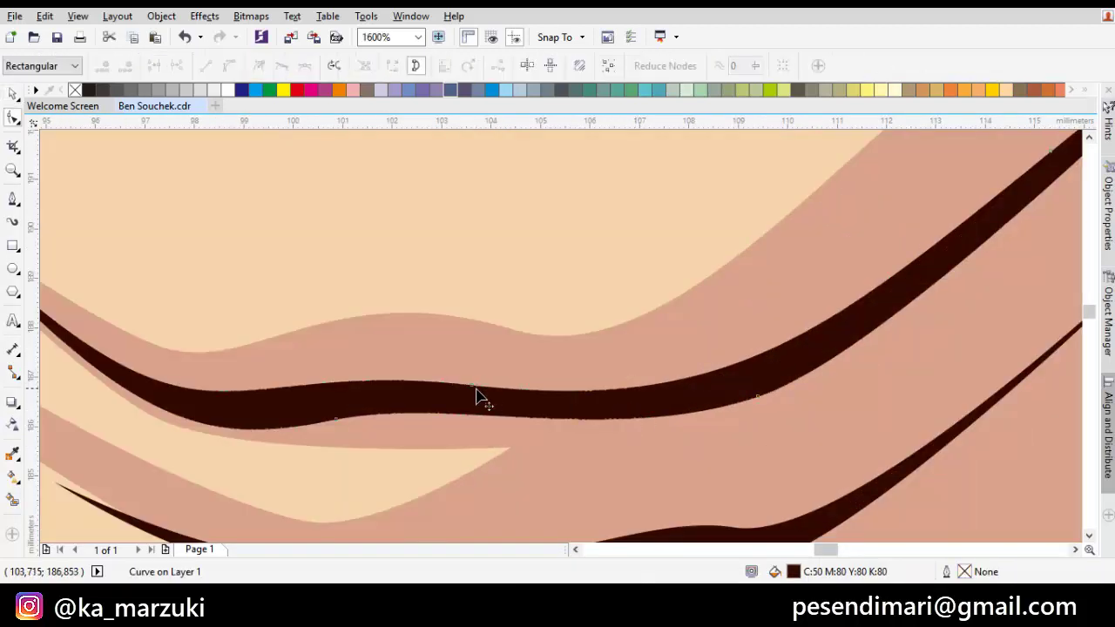
pyautogui.click(477, 396)
pyautogui.moveTo(478, 381); pyautogui.dragTo(485, 358)
# - Thicken the lower chin line by raising the top edge node near its wavy right part
pyautogui.scroll(-3, 677, 249)
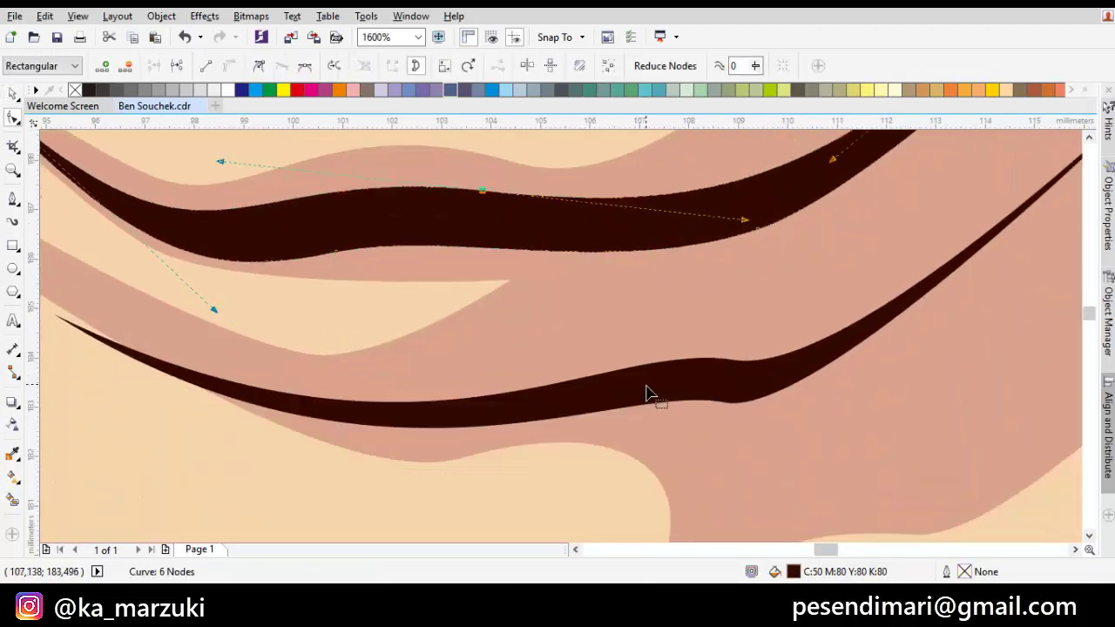
pyautogui.click(733, 374)
pyautogui.moveTo(733, 360); pyautogui.dragTo(694, 334)
pyautogui.press('Escape')
pyautogui.scroll(-1, 689, 315)
pyautogui.scroll(-1, 712, 344)
pyautogui.scroll(-1, 772, 317)
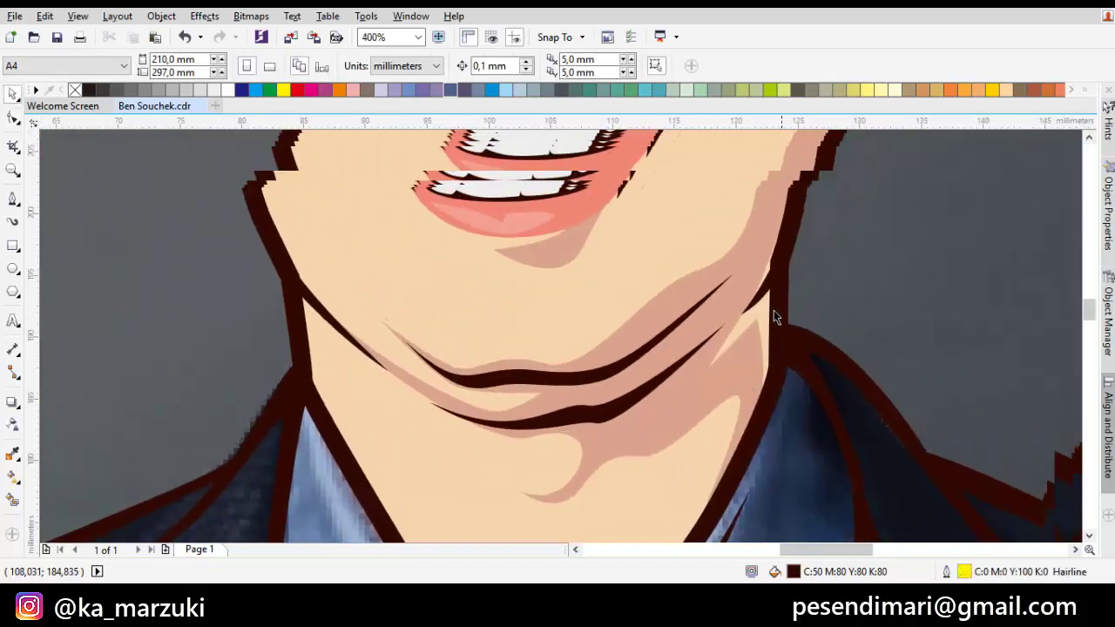
# - Lengthen the right jaw line by pulling its pointed end down toward the chin
pyautogui.scroll(1, 759, 298)
pyautogui.click(755, 301)
pyautogui.press('F10')
pyautogui.moveTo(715, 331); pyautogui.dragTo(656, 400)
pyautogui.press('Escape')
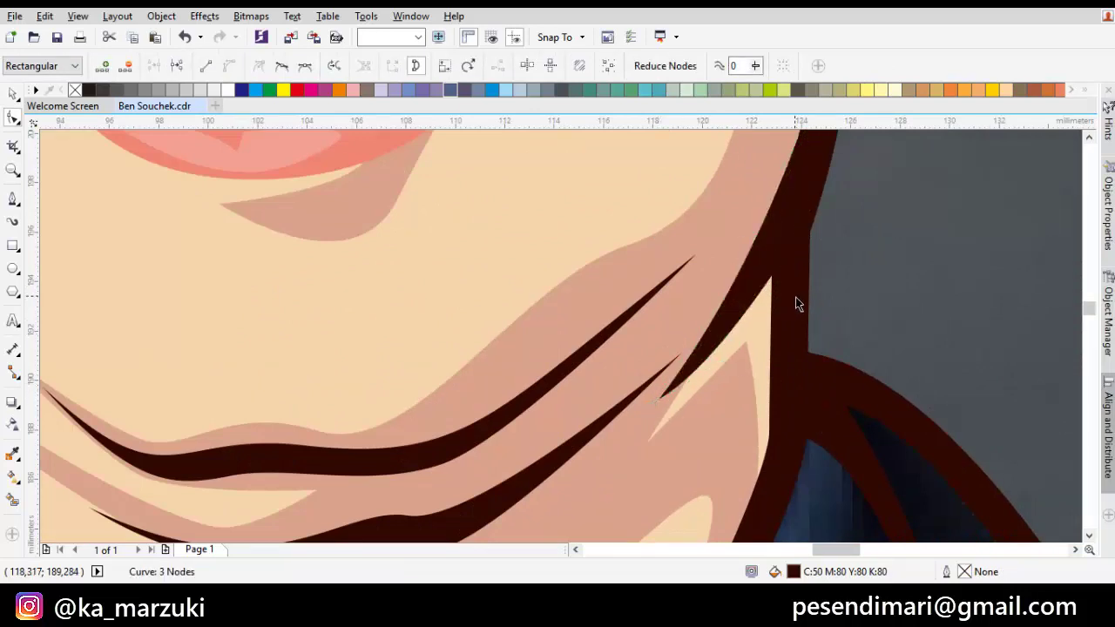
# - Adjust the upper end node of the left jaw line so the line blends smoothly into the face outline
pyautogui.press('space')
pyautogui.scroll(-2, 795, 297)
pyautogui.moveTo(796, 321); pyautogui.dragTo(878, 326)
pyautogui.scroll(2, 645, 306)
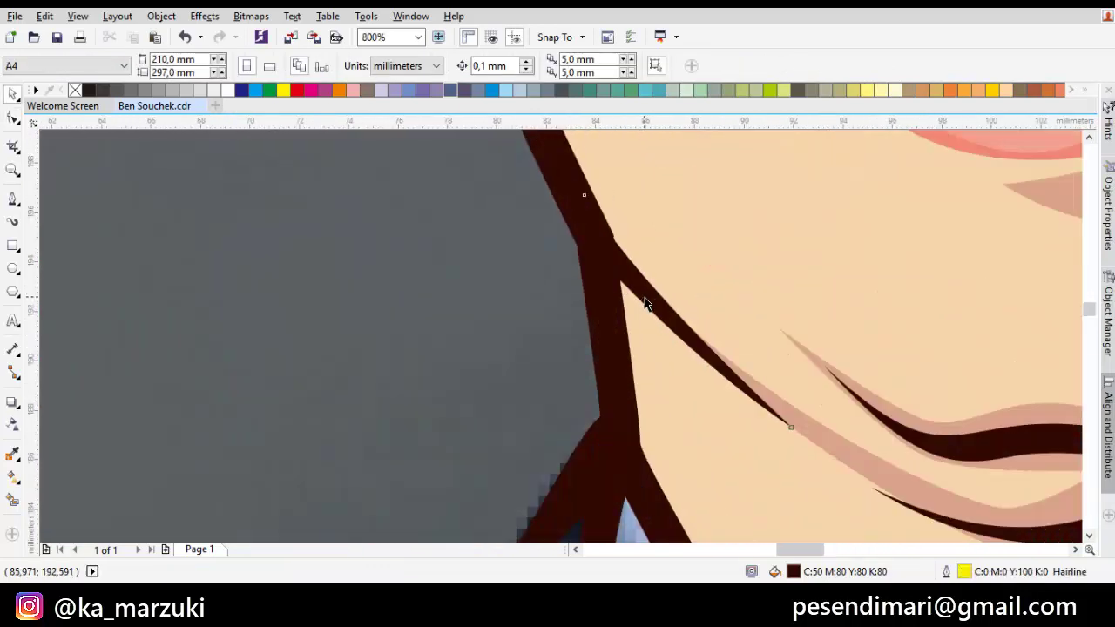
pyautogui.click(633, 274)
pyautogui.press('F10')
pyautogui.click(585, 193)
pyautogui.moveTo(584, 187); pyautogui.dragTo(580, 170)
pyautogui.press('space')
pyautogui.press('Escape')
# - Inspect the overall portrait and the line work around the nose and mouth
pyautogui.scroll(-2, 683, 334)
pyautogui.moveTo(758, 420); pyautogui.dragTo(701, 348)
pyautogui.scroll(-3, 702, 353)
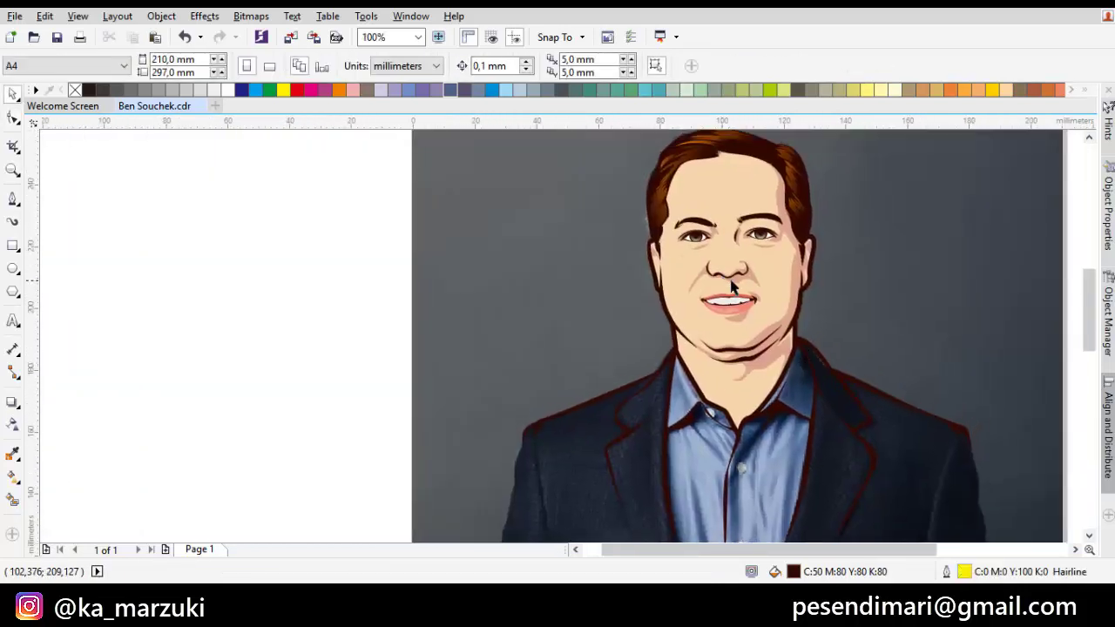
pyautogui.scroll(3, 732, 288)
pyautogui.scroll(-1, 758, 282)
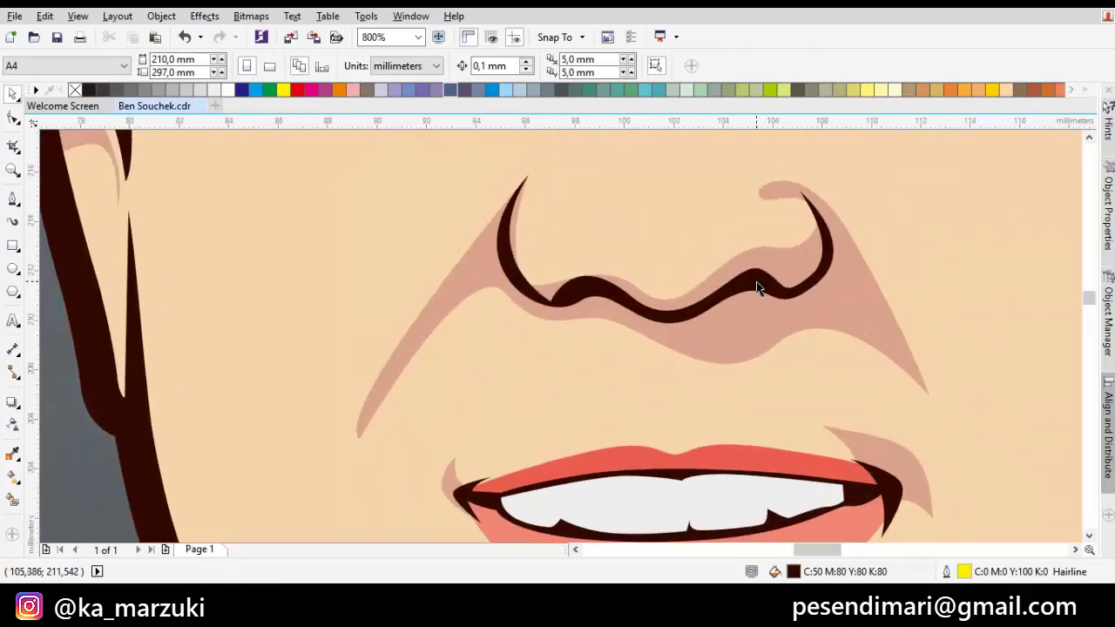
pyautogui.click(757, 281)
pyautogui.scroll(2, 746, 301)
pyautogui.scroll(-3, 746, 300)
pyautogui.scroll(-4, 746, 302)
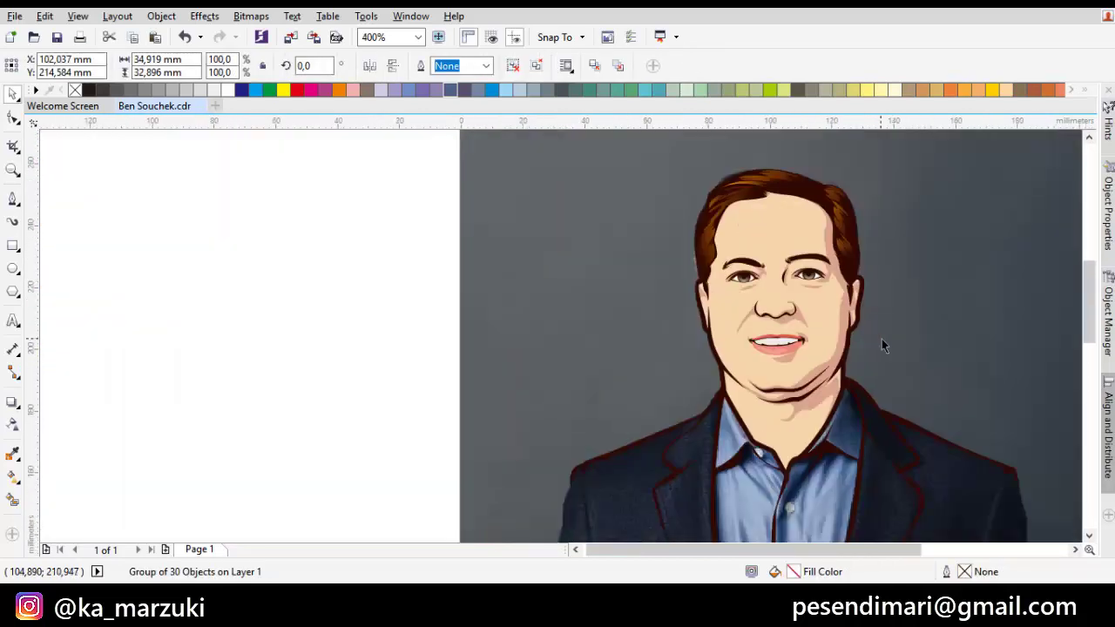
pyautogui.press('Escape')
# - Reshape the lower end of the right inner ear line so it merges cleanly with the face outline
pyautogui.scroll(3, 770, 328)
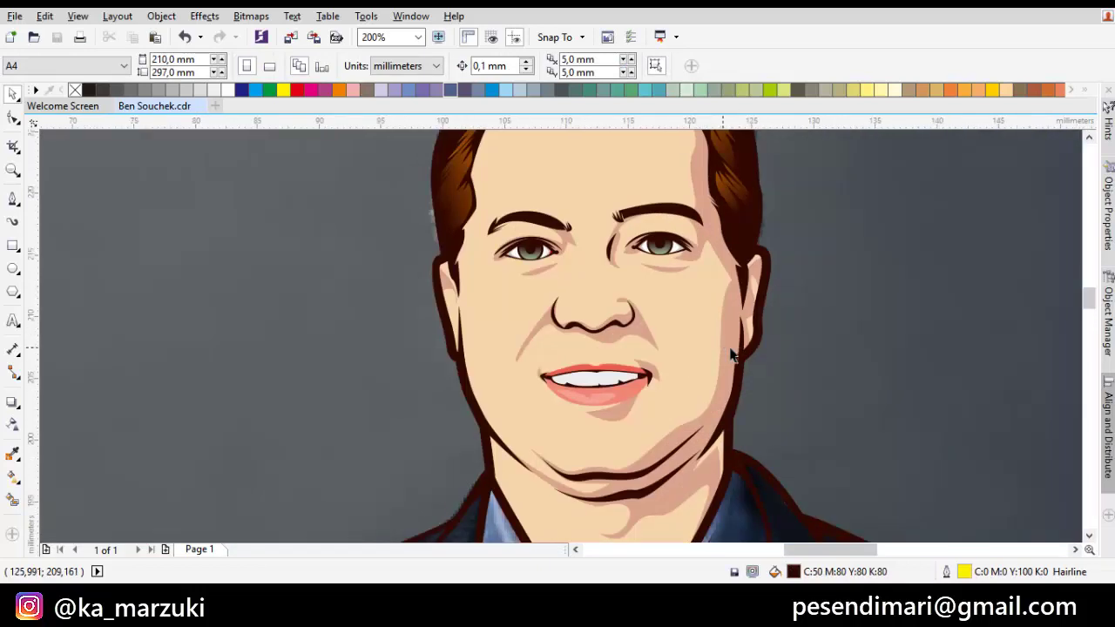
pyautogui.doubleClick(771, 342)
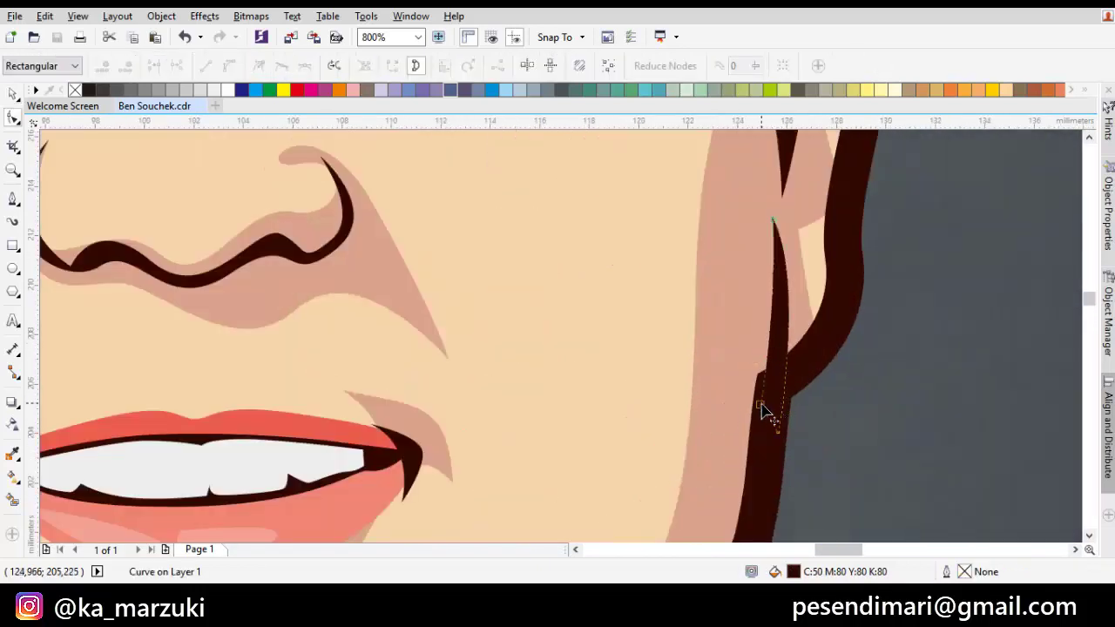
pyautogui.moveTo(760, 404); pyautogui.dragTo(755, 378)
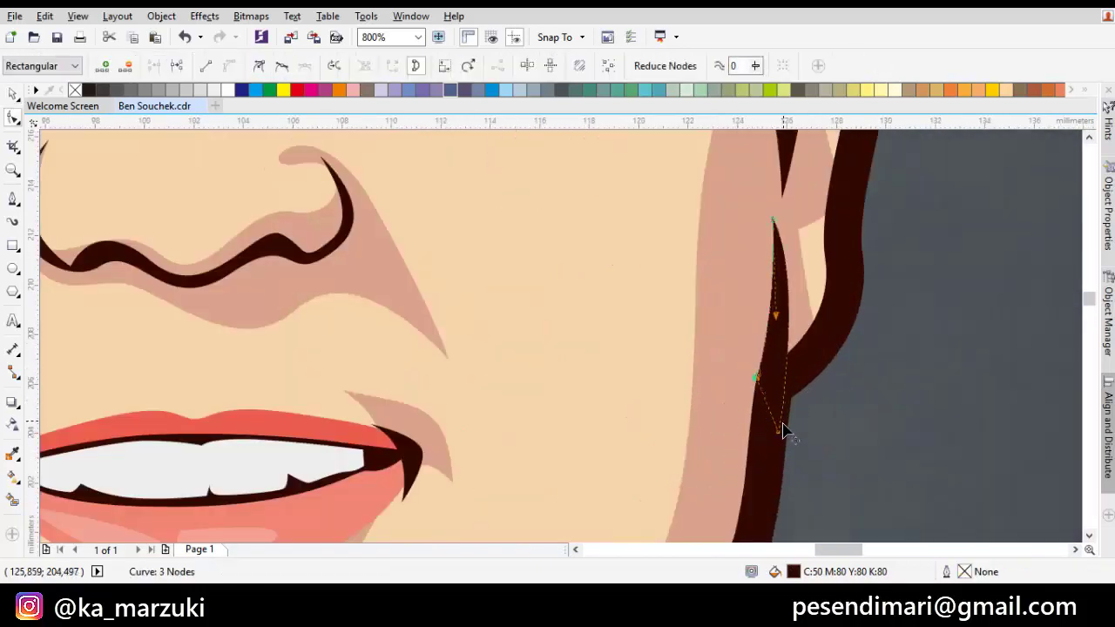
pyautogui.moveTo(782, 436); pyautogui.dragTo(791, 429)
pyautogui.moveTo(875, 404); pyautogui.dragTo(871, 393)
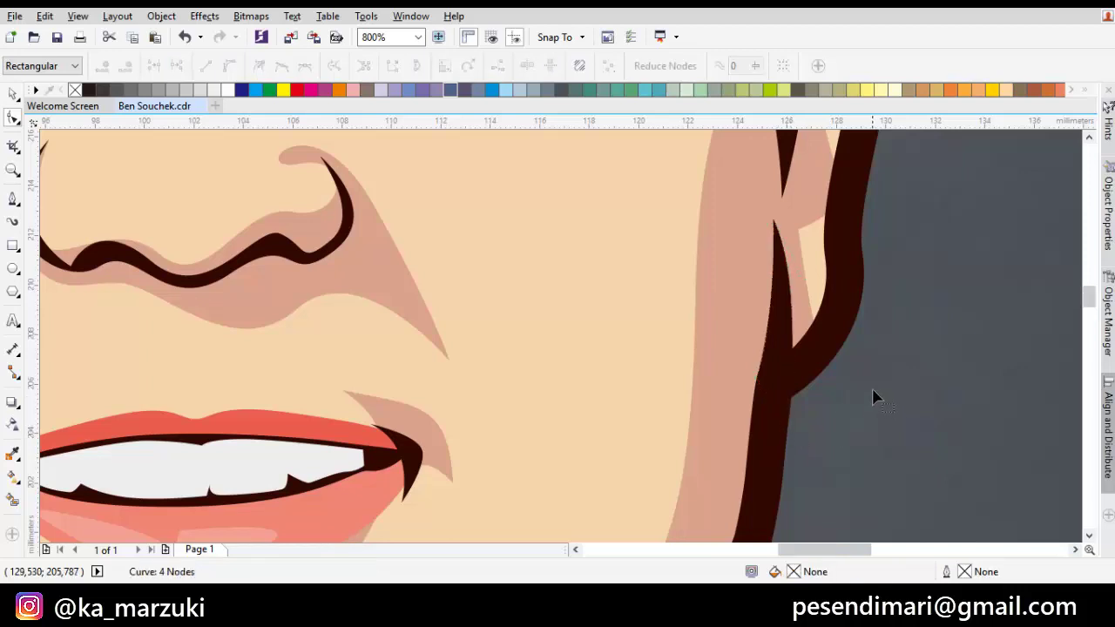
pyautogui.scroll(-6, 870, 393)
pyautogui.press('space')
pyautogui.press('Escape')
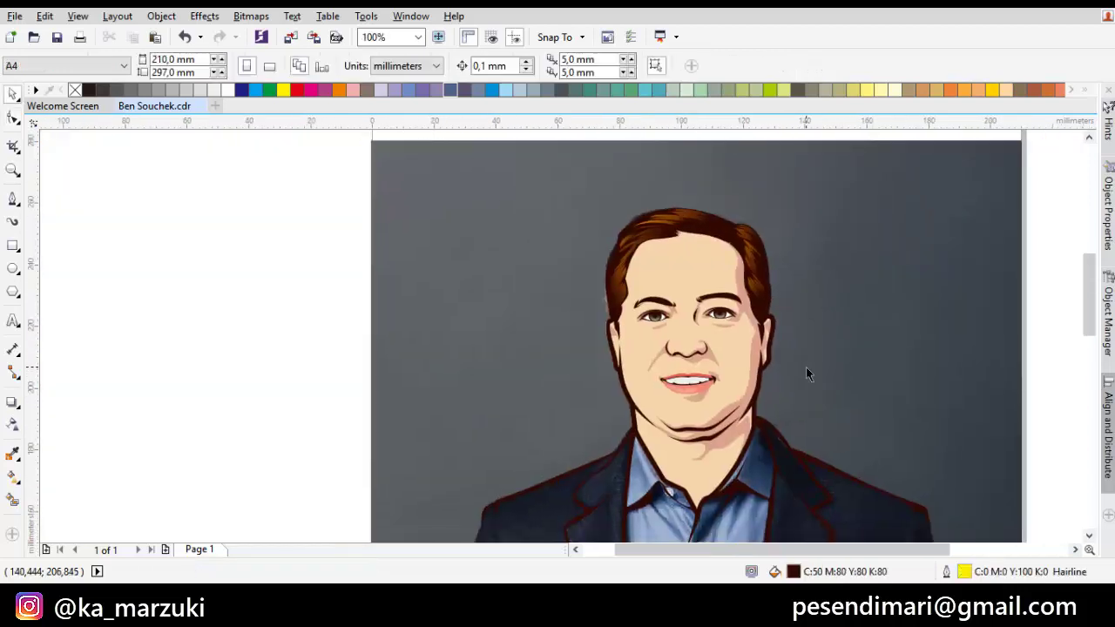
# - Start a new shirt shape at the left lapel line's lower end and trace a zigzag bottom edge to the right lapel
pyautogui.scroll(-5, 774, 294)
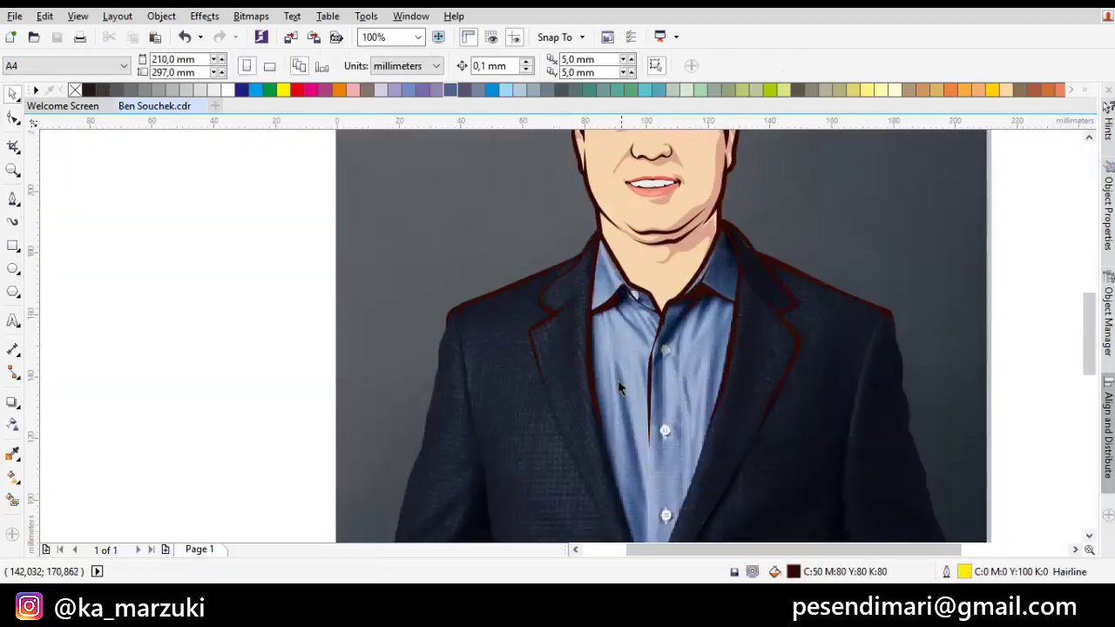
pyautogui.scroll(2, 594, 508)
pyautogui.press('space')
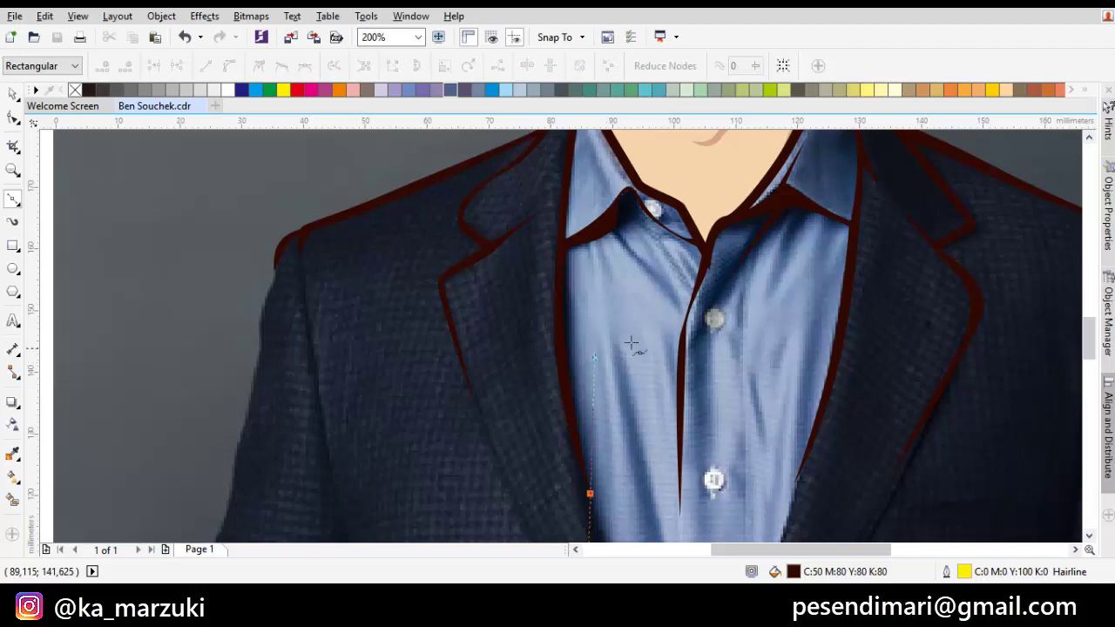
pyautogui.click(640, 394)
pyautogui.moveTo(655, 491); pyautogui.dragTo(610, 394)
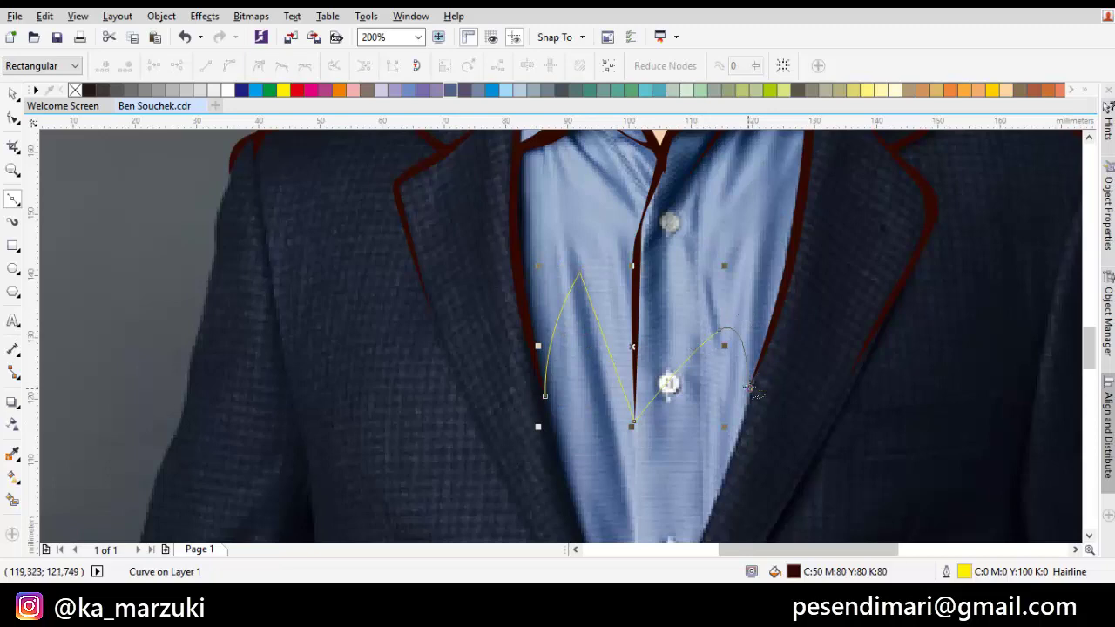
pyautogui.moveTo(784, 238); pyautogui.dragTo(710, 454)
# - Trace the shirt shape's right side up along the inner lapel edge to the top of the right collar
pyautogui.scroll(1, 733, 390)
pyautogui.moveTo(725, 407); pyautogui.dragTo(754, 207)
pyautogui.click(757, 178)
pyautogui.scroll(-2, 754, 222)
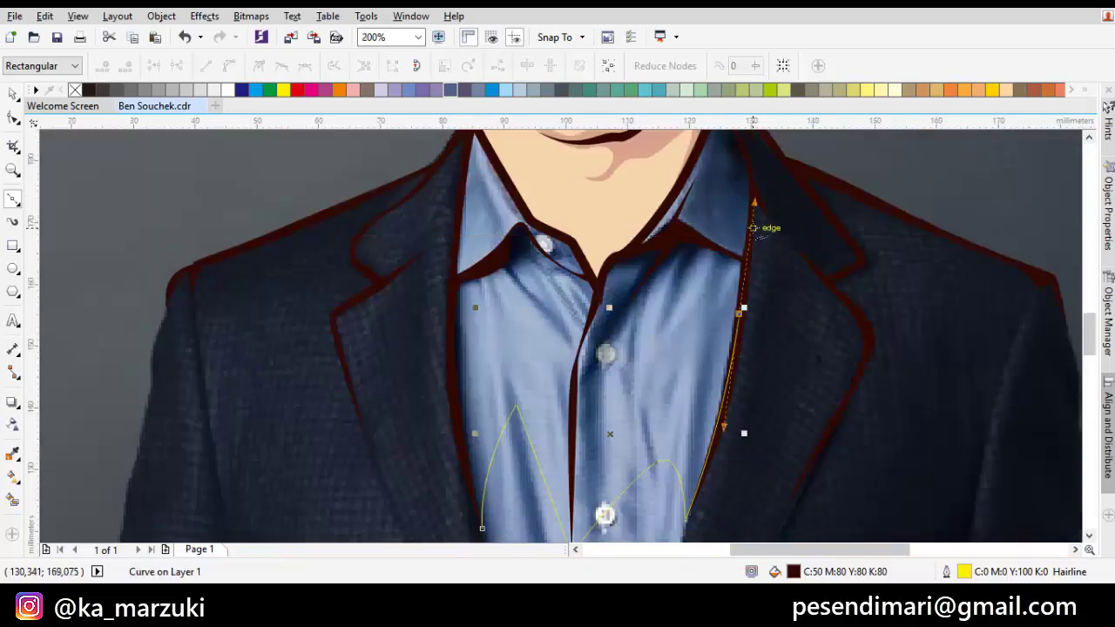
pyautogui.scroll(2, 753, 227)
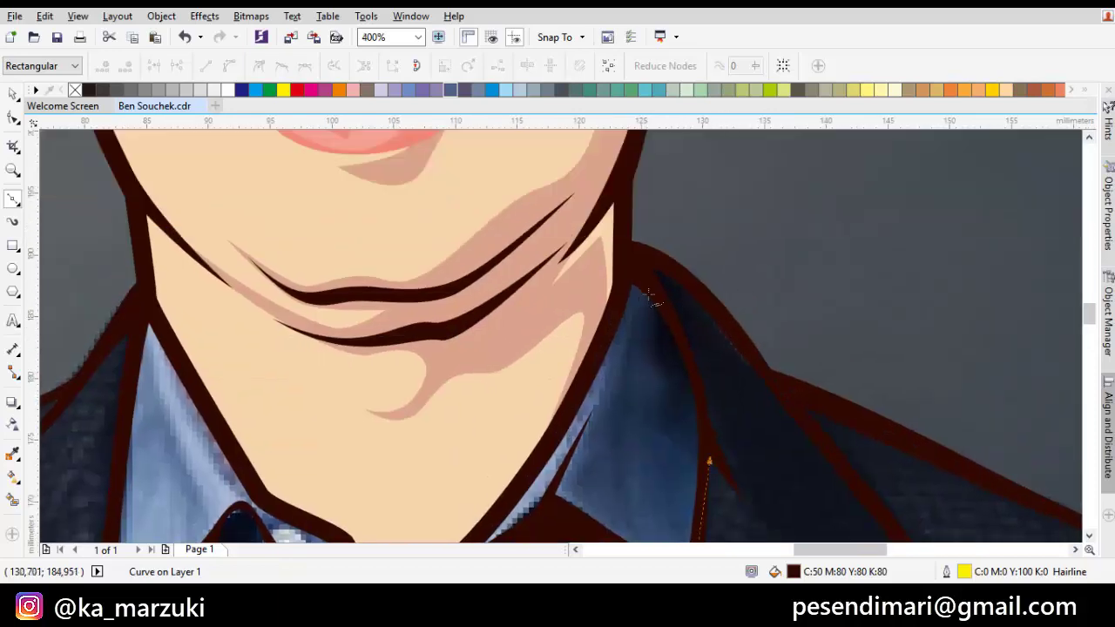
pyautogui.moveTo(617, 281); pyautogui.dragTo(511, 276)
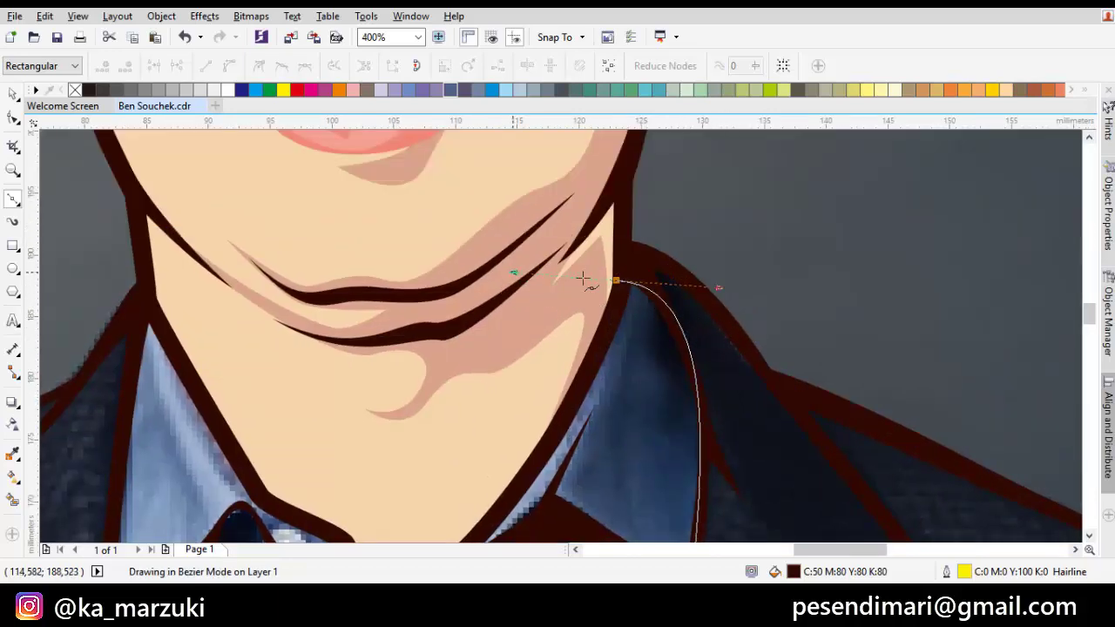
pyautogui.hotkey('ctrl', 'z')
pyautogui.moveTo(642, 279); pyautogui.dragTo(558, 212)
# - Complete the shirt shape by curving across the neck and tracing down the left inner lapel edge to the starting point
pyautogui.scroll(-1, 519, 278)
pyautogui.moveTo(486, 325); pyautogui.dragTo(664, 307)
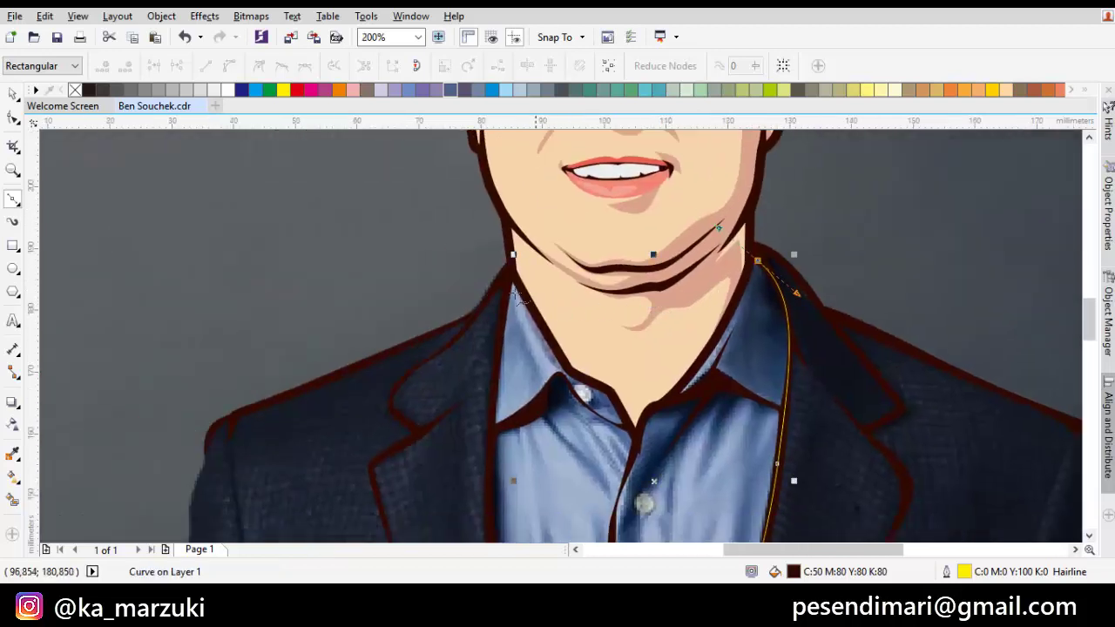
pyautogui.scroll(1, 512, 283)
pyautogui.moveTo(509, 250); pyautogui.dragTo(475, 348)
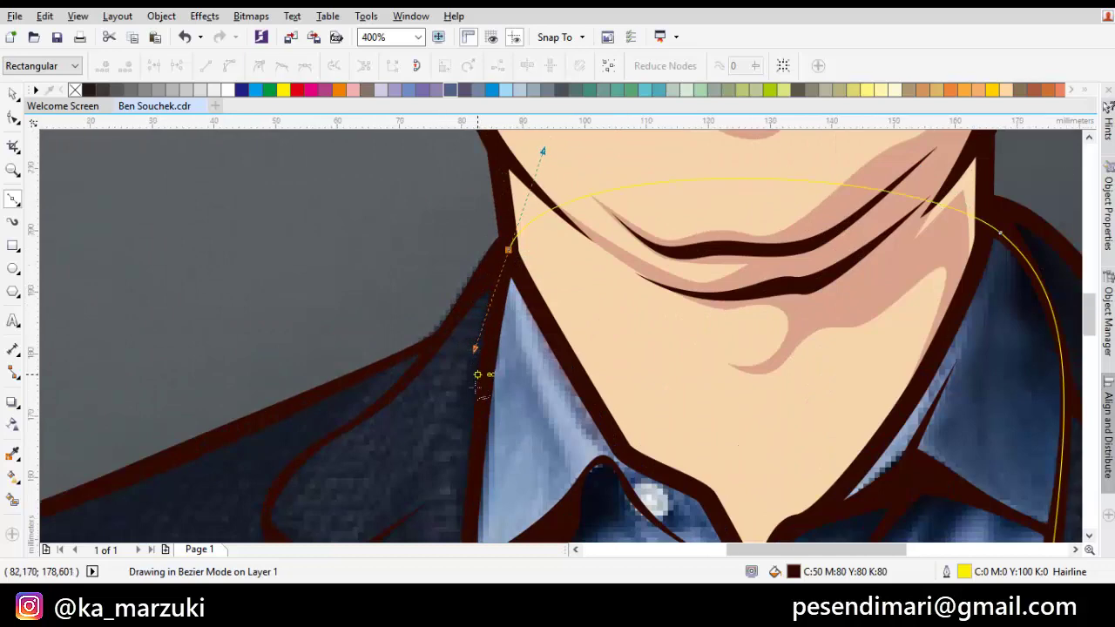
pyautogui.scroll(-1, 482, 475)
pyautogui.moveTo(482, 475); pyautogui.dragTo(538, 265)
pyautogui.moveTo(539, 322); pyautogui.dragTo(561, 270)
pyautogui.moveTo(599, 488); pyautogui.dragTo(612, 416)
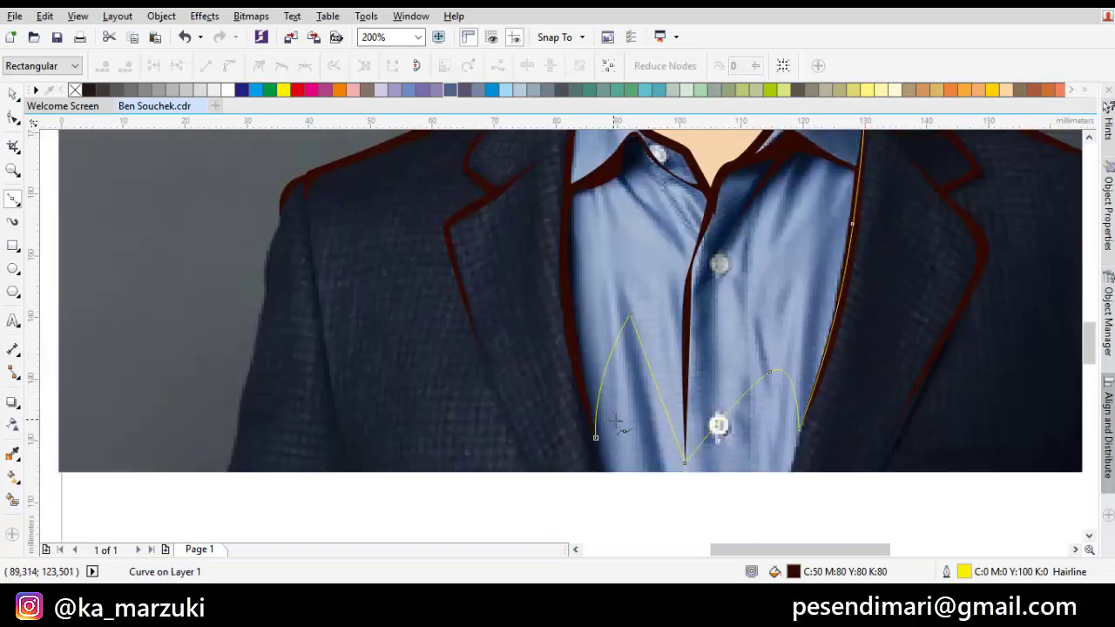
pyautogui.click(595, 437)
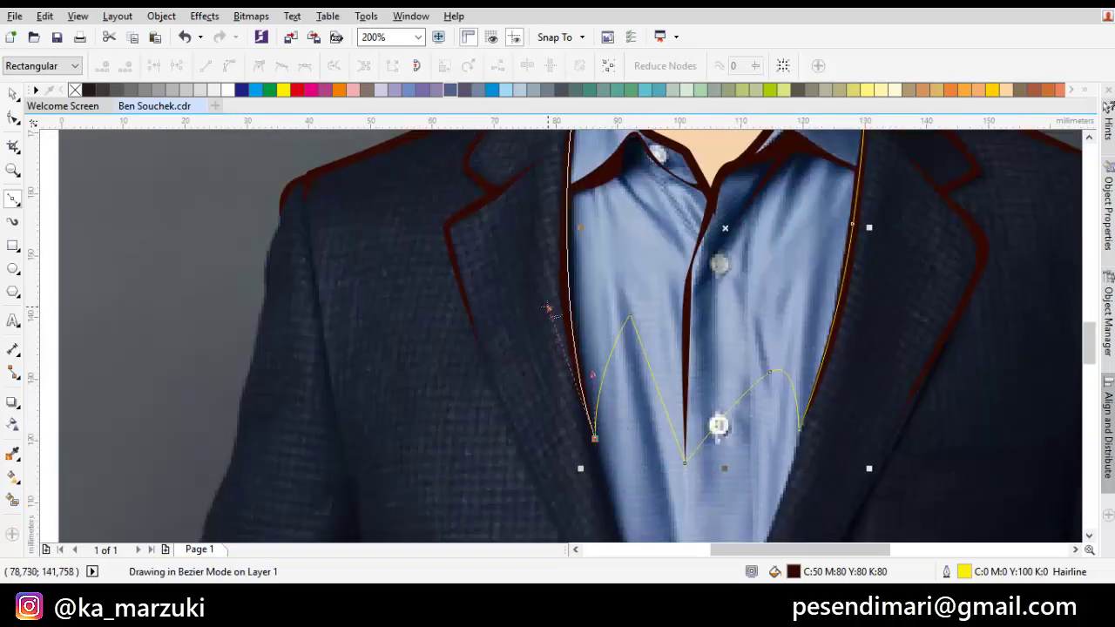
pyautogui.moveTo(545, 324); pyautogui.dragTo(544, 324)
# - Stack the shirt shape in front of the photo but behind the neck and line work, and fill it with C60 M0 Y20 K20
pyautogui.scroll(-1, 645, 310)
pyautogui.moveTo(644, 310); pyautogui.dragTo(603, 368)
pyautogui.rightClick(617, 335)
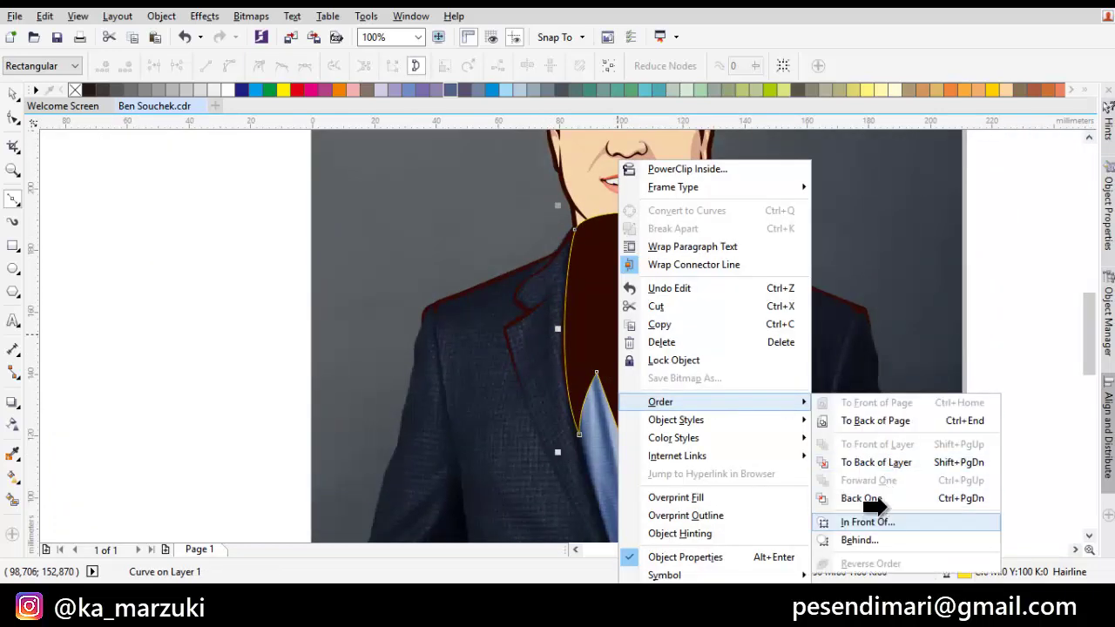
pyautogui.click(867, 522)
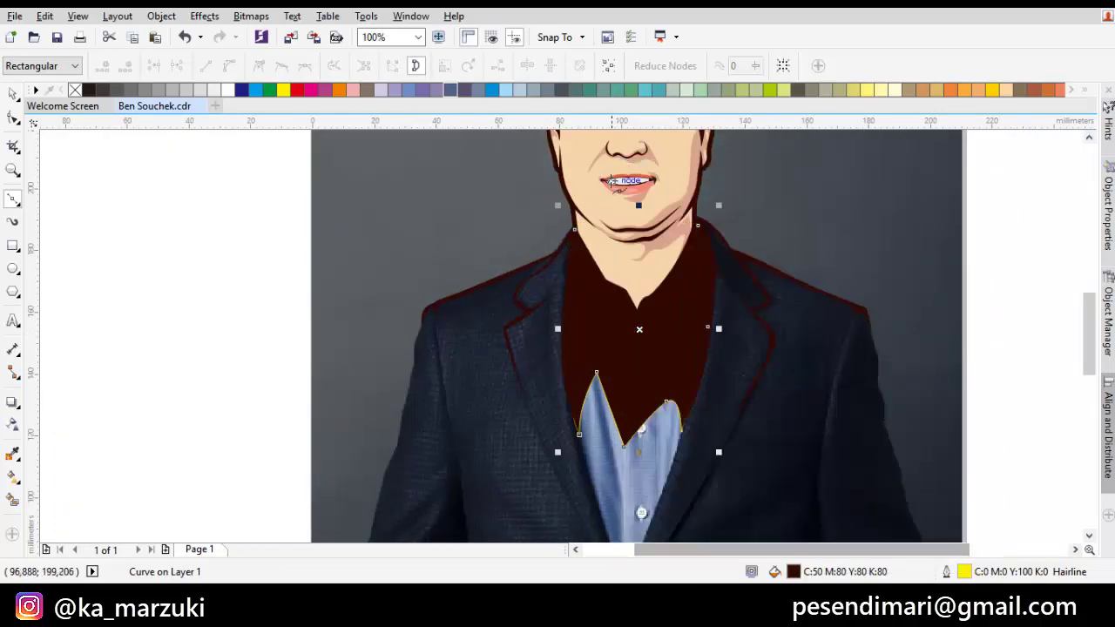
pyautogui.click(648, 90)
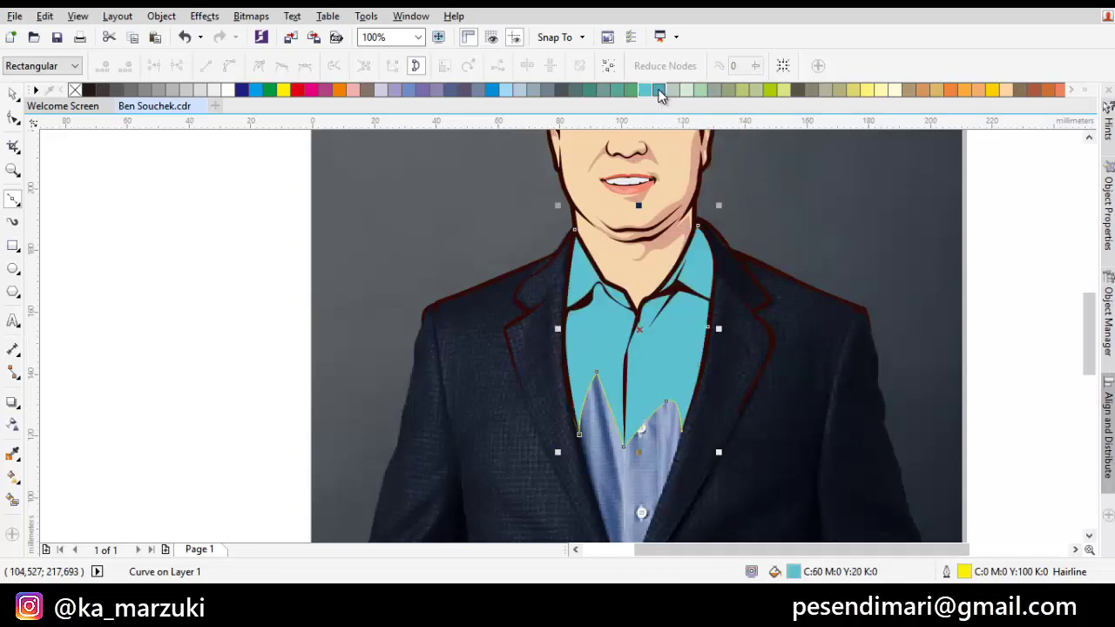
pyautogui.click(659, 90)
# - Start a shirt shadow shape at the left lapel and trace pointed folds below the left collar to the placket line
pyautogui.scroll(3, 601, 287)
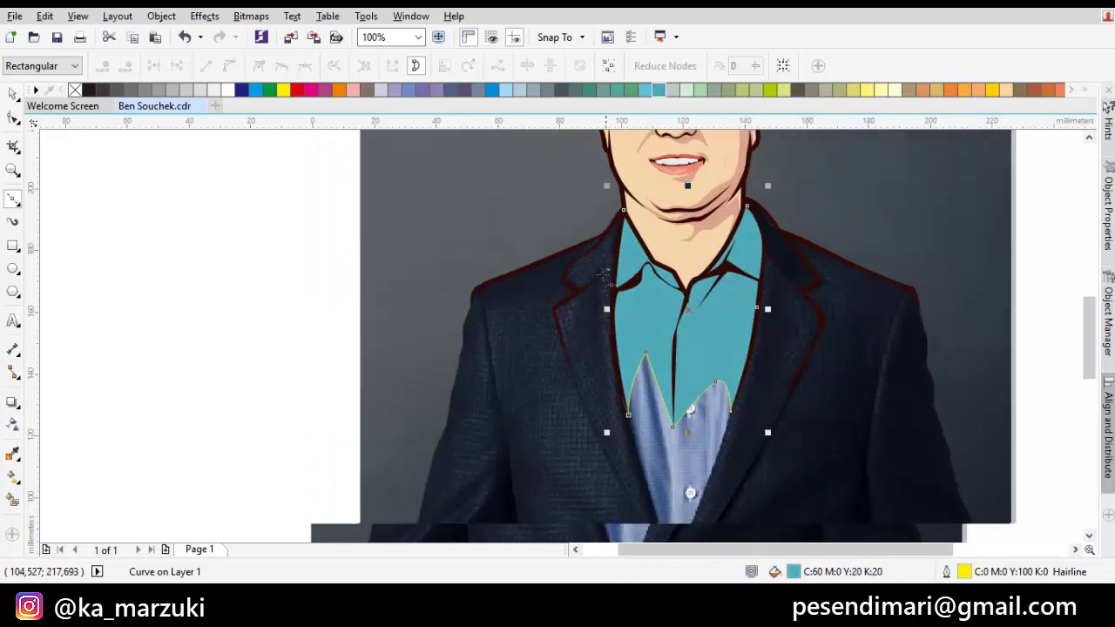
pyautogui.scroll(1, 578, 293)
pyautogui.scroll(-1, 578, 293)
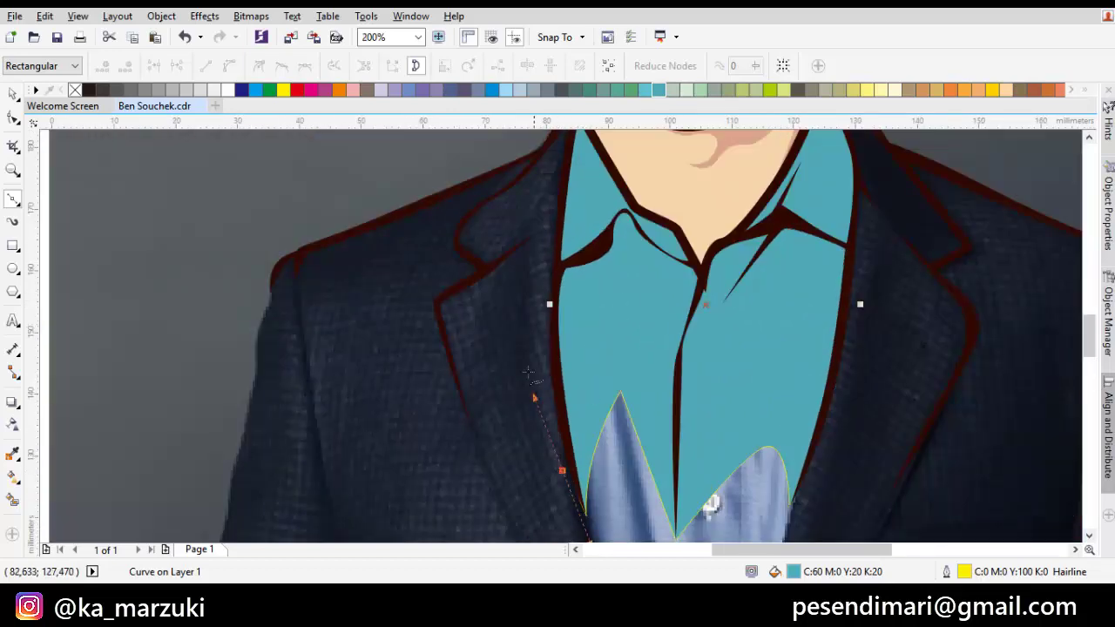
pyautogui.moveTo(528, 372); pyautogui.dragTo(525, 346)
pyautogui.click(609, 269)
pyautogui.scroll(1, 624, 251)
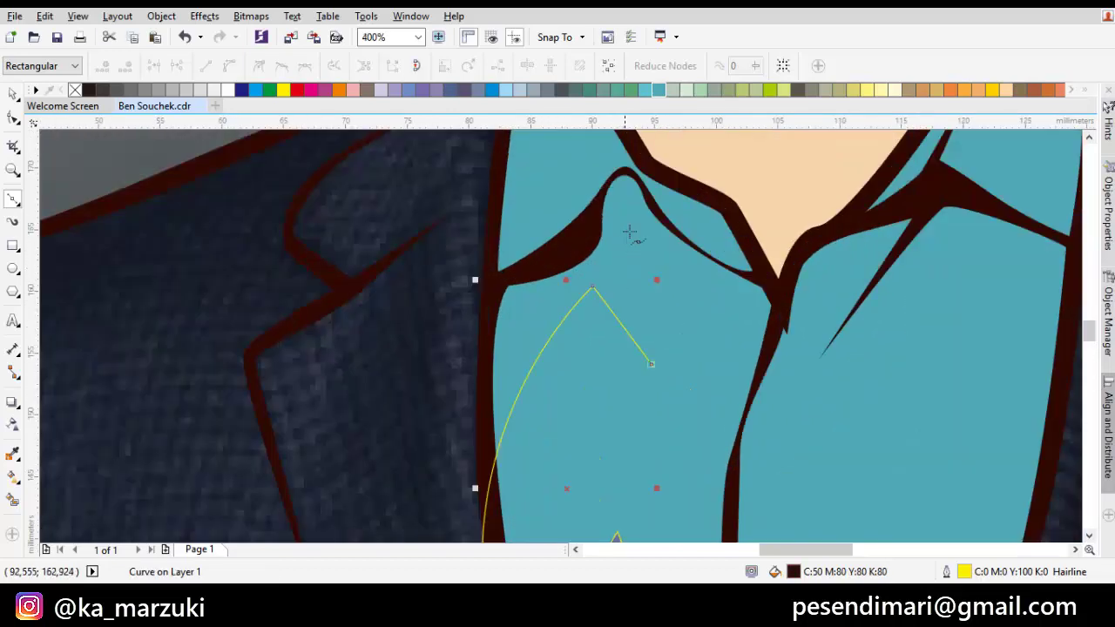
pyautogui.moveTo(623, 231); pyautogui.dragTo(641, 195)
pyautogui.moveTo(725, 299); pyautogui.dragTo(705, 278)
pyautogui.moveTo(716, 276); pyautogui.dragTo(740, 270)
pyautogui.moveTo(721, 429); pyautogui.dragTo(734, 368)
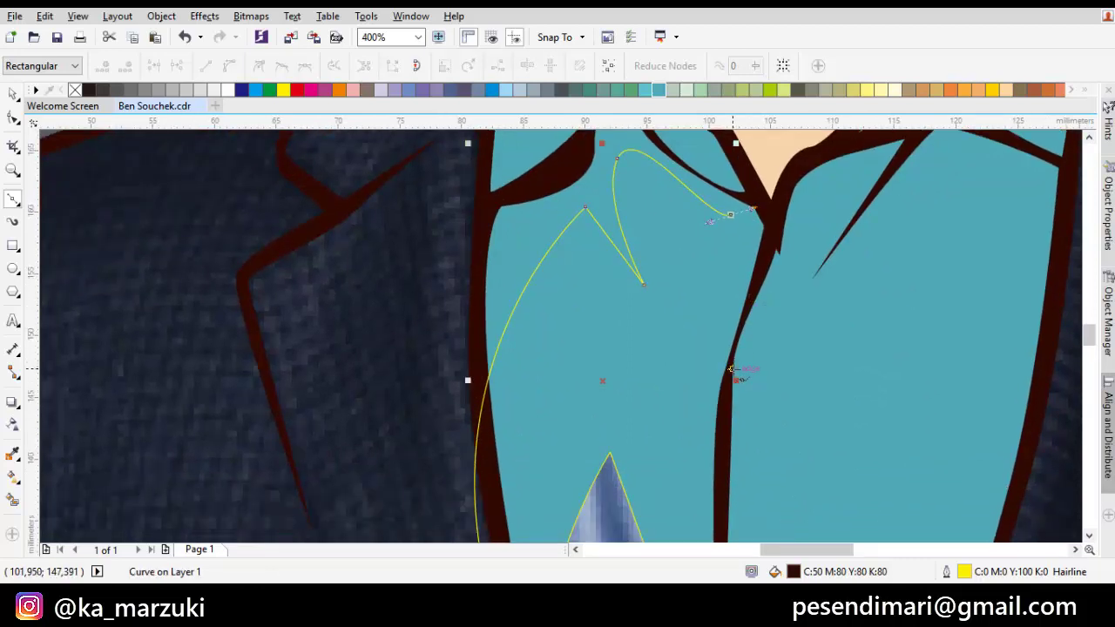
pyautogui.click(732, 369)
pyautogui.moveTo(747, 324); pyautogui.dragTo(686, 397)
# - Continue the shadow shape along the fold under the right collar, past the right lapel and back along the collar line
pyautogui.moveTo(756, 275); pyautogui.dragTo(807, 240)
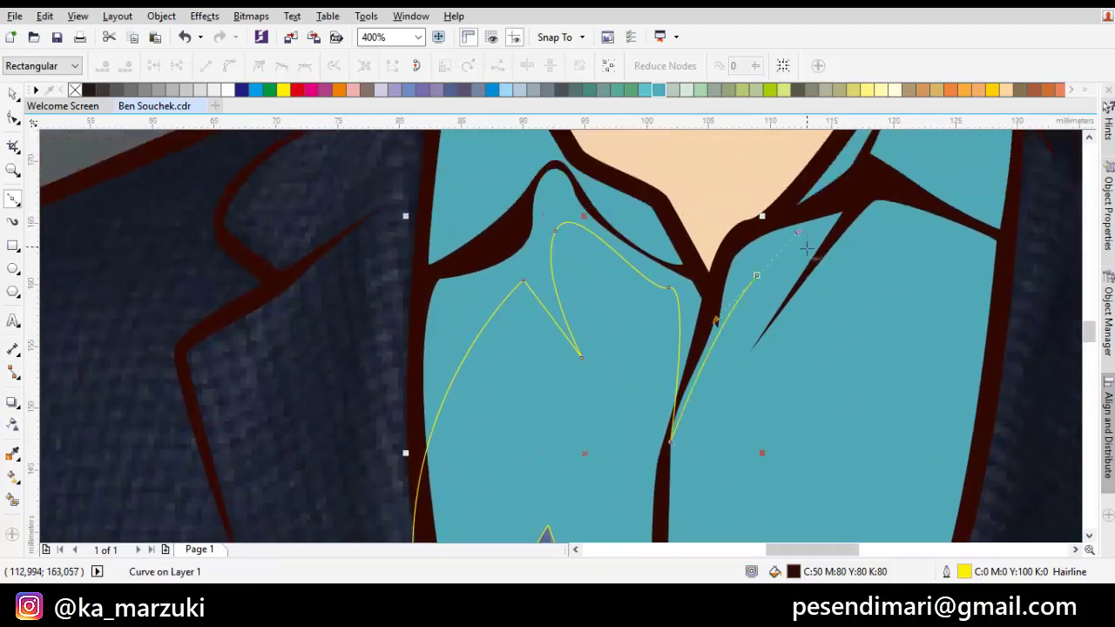
pyautogui.click(749, 352)
pyautogui.click(1043, 275)
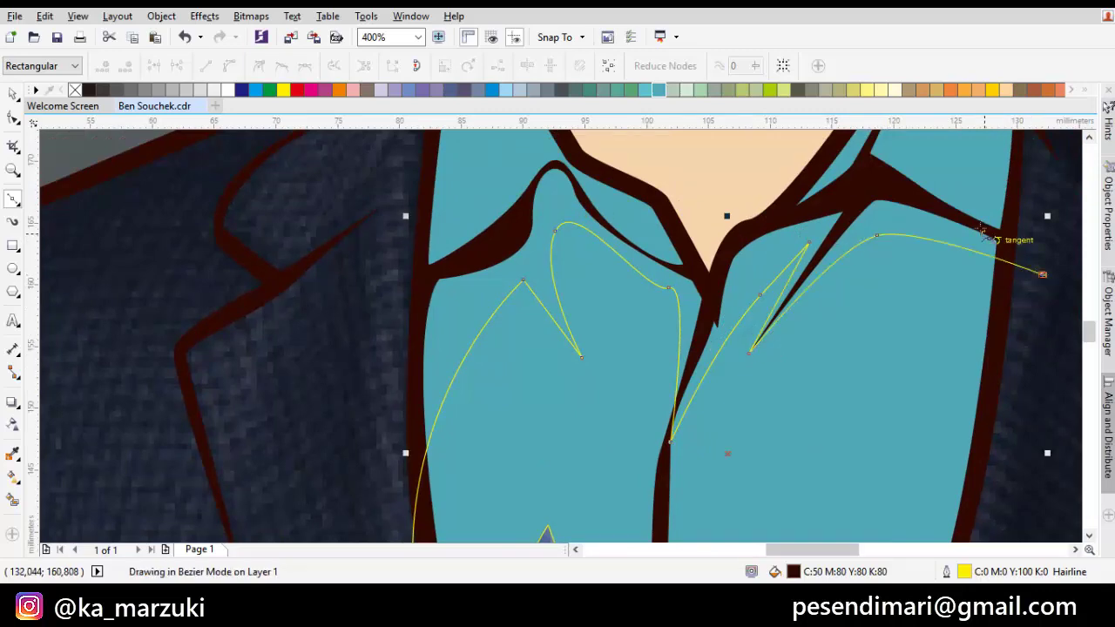
pyautogui.moveTo(965, 221); pyautogui.dragTo(712, 310)
pyautogui.moveTo(802, 180); pyautogui.dragTo(701, 351)
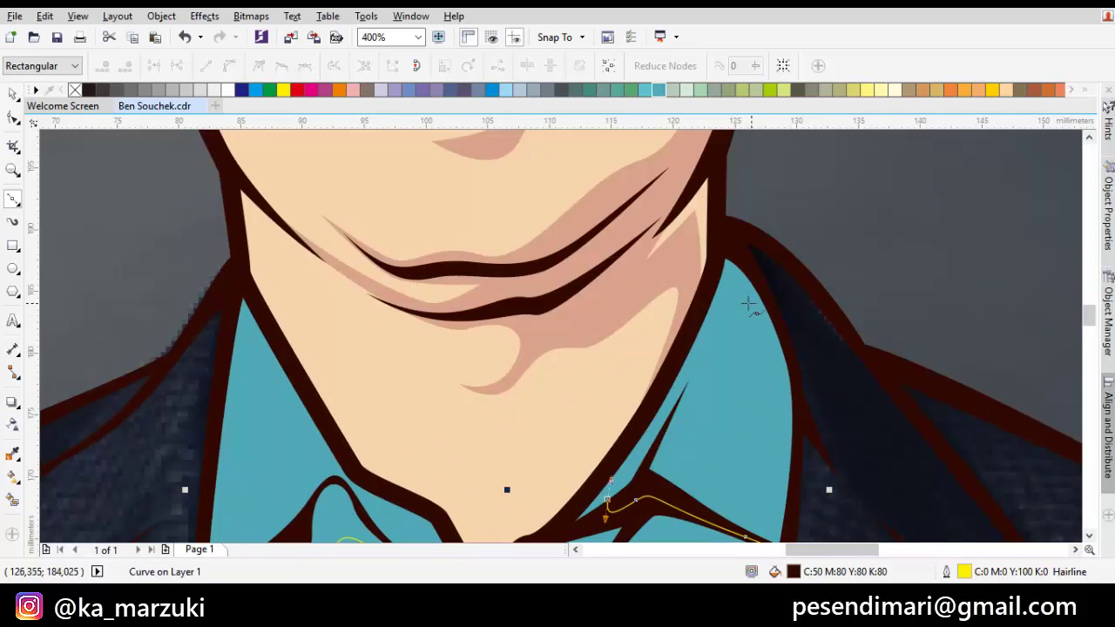
# - Extend the shadow shape up the right collar, around its outer edge and across the neck to the left jacket collar
pyautogui.click(747, 300)
pyautogui.moveTo(801, 405); pyautogui.dragTo(811, 445)
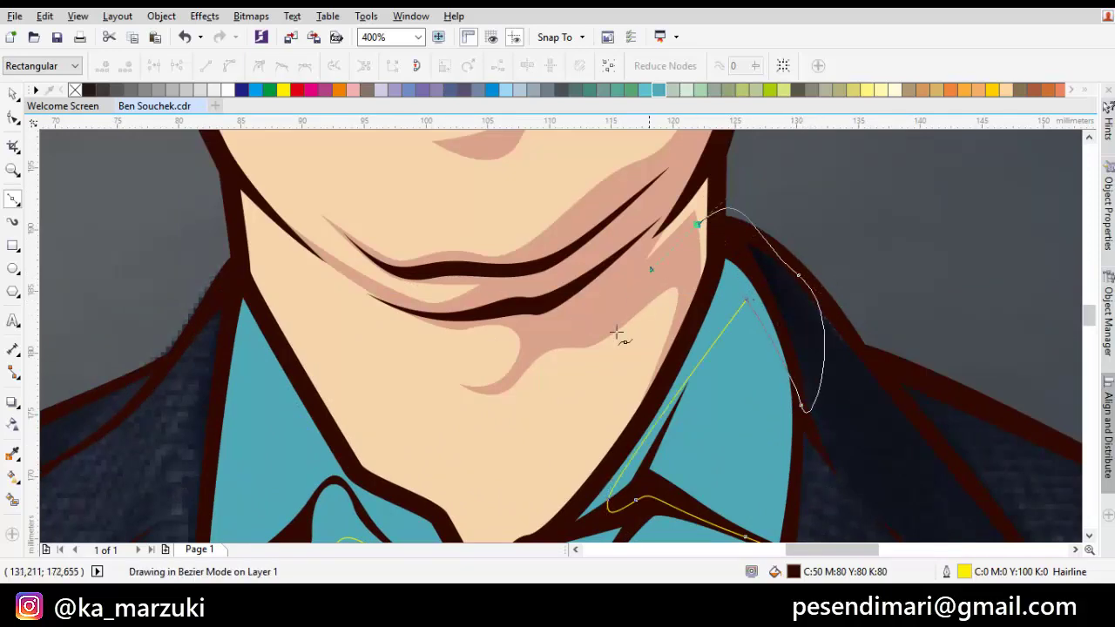
pyautogui.moveTo(550, 405); pyautogui.dragTo(734, 217)
pyautogui.moveTo(699, 323); pyautogui.dragTo(692, 339)
pyautogui.moveTo(538, 185); pyautogui.dragTo(646, 283)
pyautogui.moveTo(503, 174); pyautogui.dragTo(475, 207)
pyautogui.moveTo(480, 316); pyautogui.dragTo(538, 213)
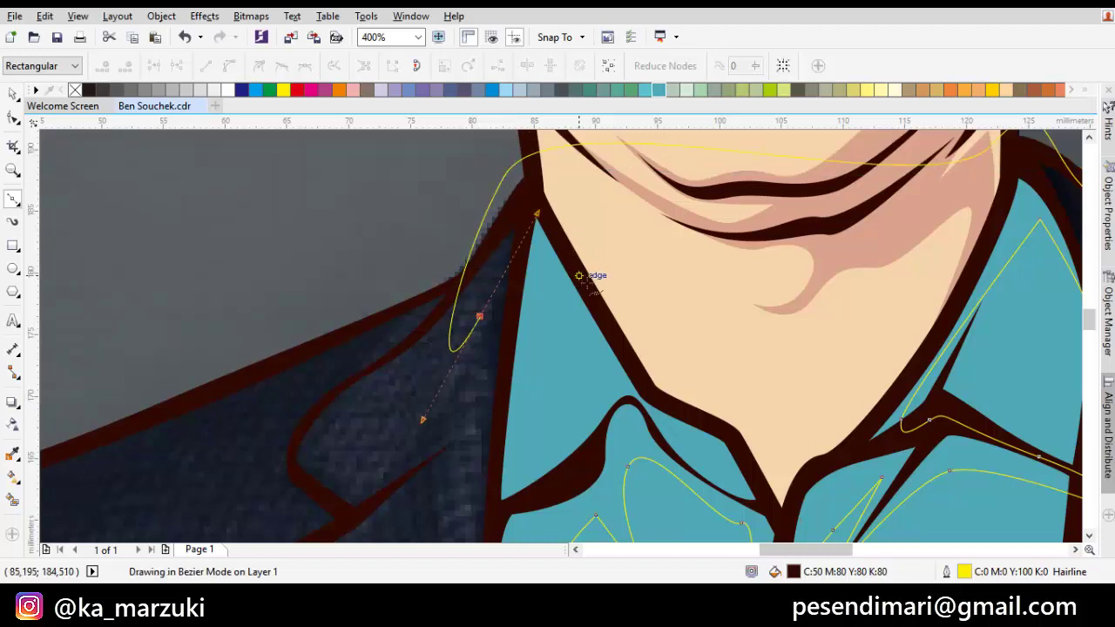
# - Trace the shadow's edge down the left collar, along the neck to the collar tip and back along the collar line
pyautogui.scroll(-3, 578, 275)
pyautogui.hscroll(2, 566, 261)
pyautogui.scroll(-3, 597, 341)
pyautogui.hscroll(2, 597, 342)
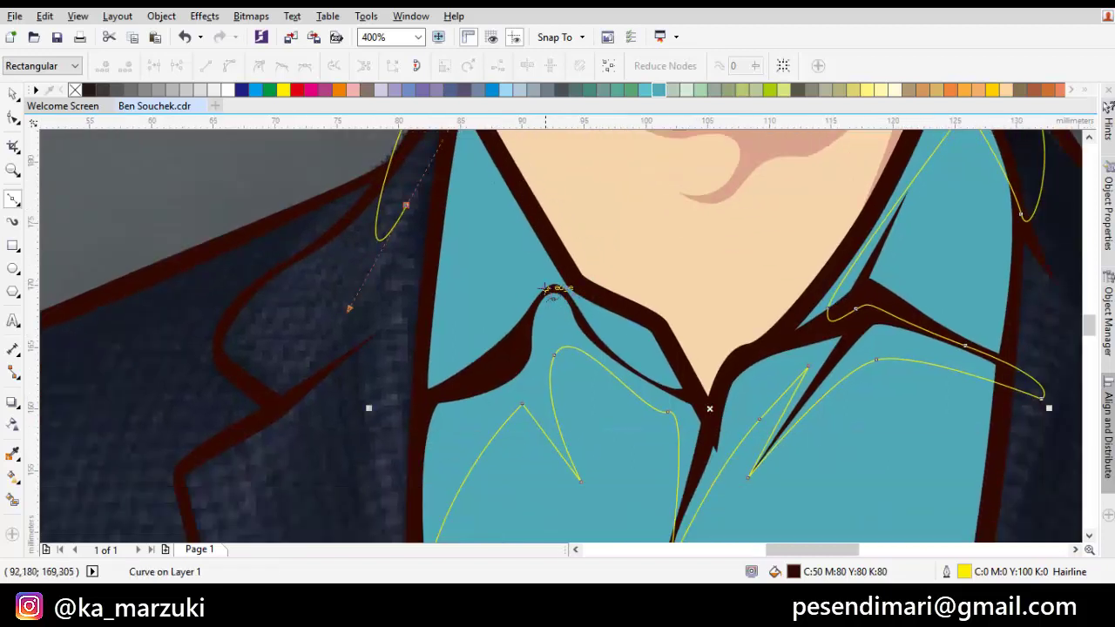
pyautogui.scroll(-2, 580, 301)
pyautogui.hscroll(2, 580, 302)
pyautogui.moveTo(638, 346); pyautogui.dragTo(668, 366)
pyautogui.scroll(1, 545, 290)
pyautogui.hotkey('ctrl', 'z')
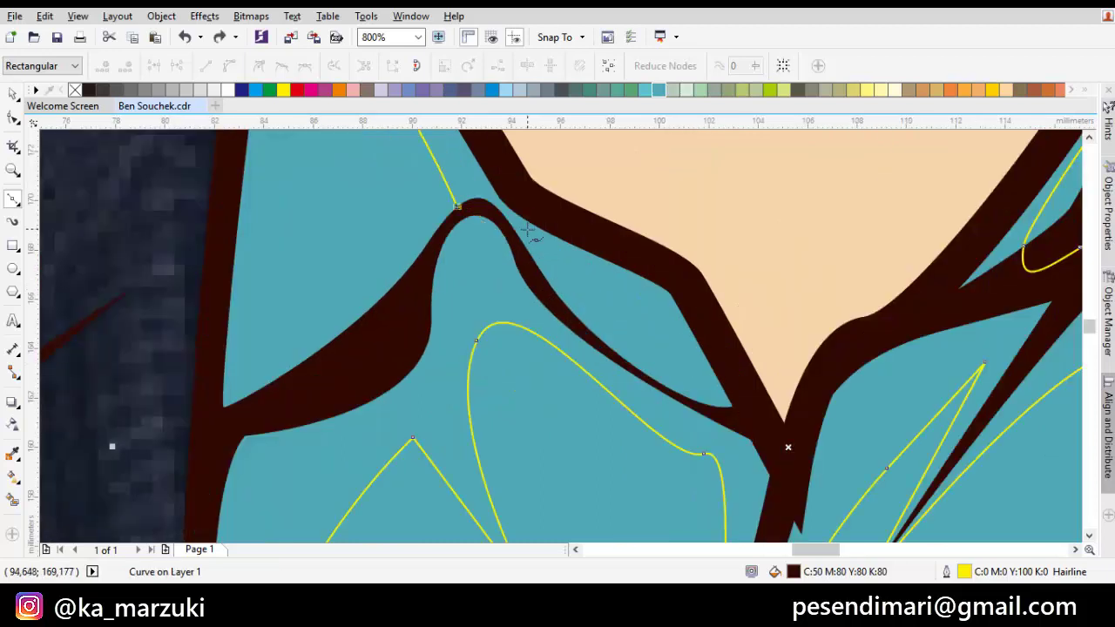
pyautogui.moveTo(545, 240); pyautogui.dragTo(603, 275)
pyautogui.click(732, 405)
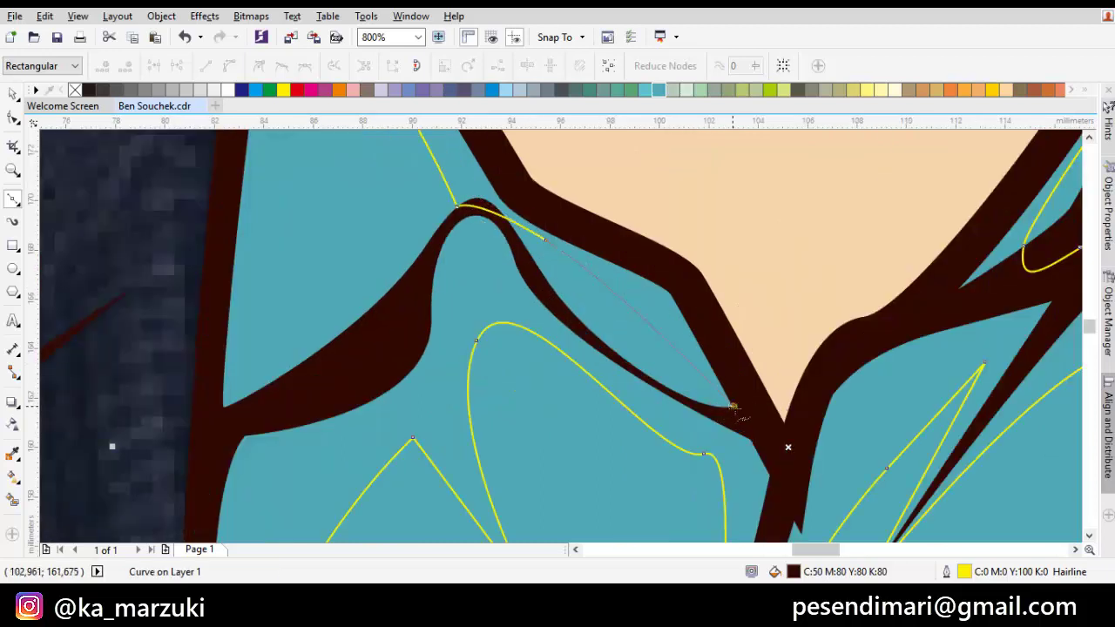
pyautogui.moveTo(587, 343); pyautogui.dragTo(546, 301)
pyautogui.scroll(-1, 522, 270)
pyautogui.scroll(1, 509, 258)
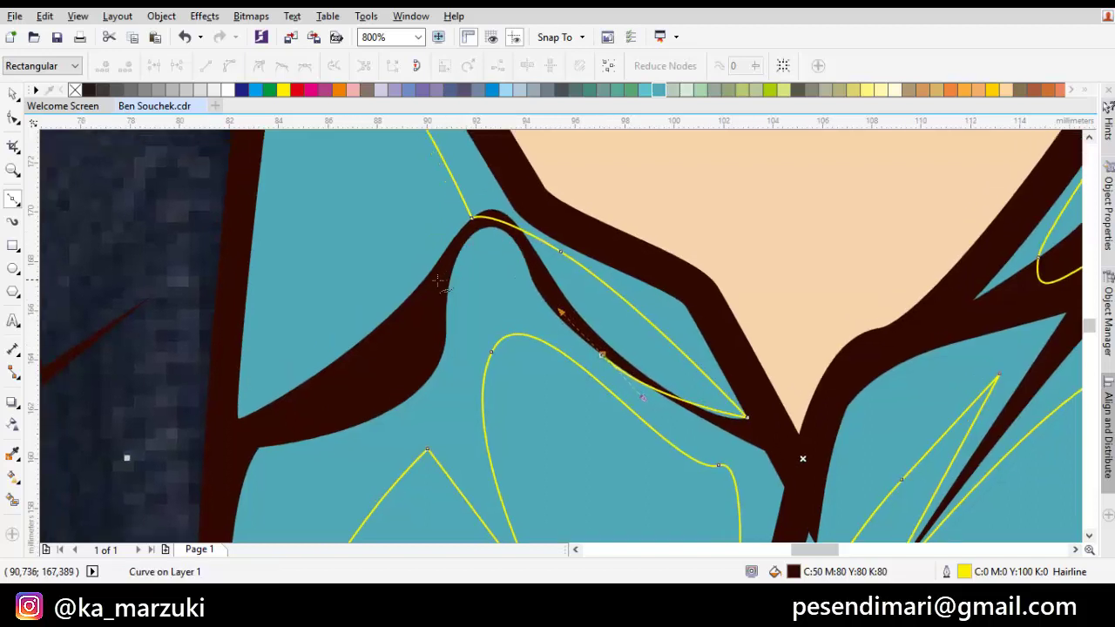
# - Trace the shadow shape along the left collar's lower line and close it with a curve over the left lapel
pyautogui.moveTo(384, 367)
pyautogui.mouseDown()
pyautogui.moveTo(386, 440)
pyautogui.moveTo(331, 393)
pyautogui.mouseUp()
pyautogui.scroll(-5, 341, 336)
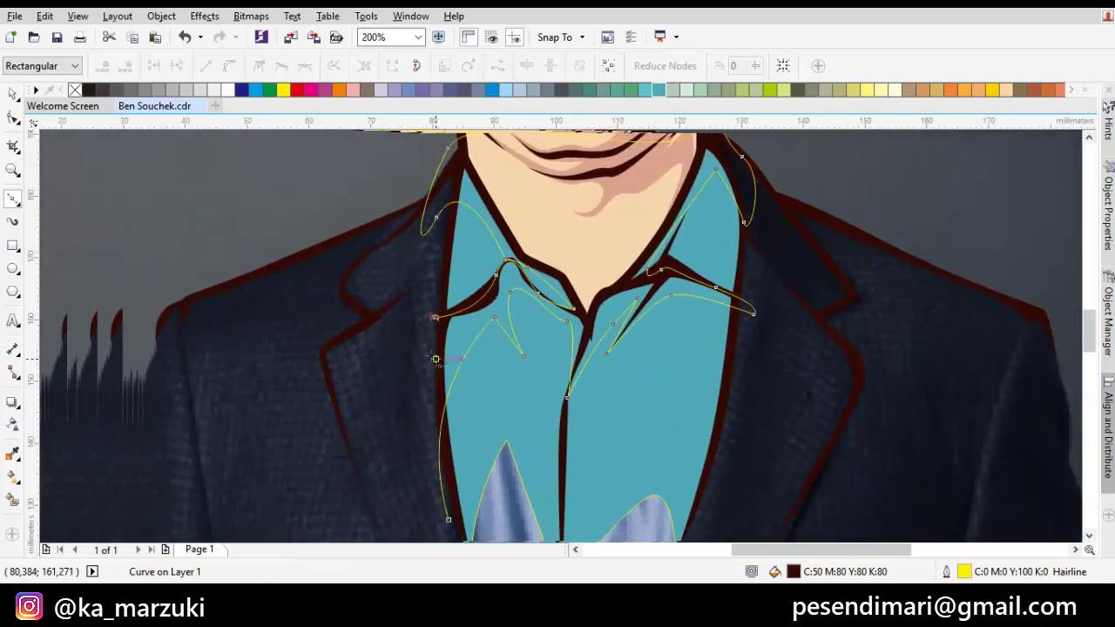
pyautogui.moveTo(438, 440); pyautogui.dragTo(463, 337)
pyautogui.moveTo(473, 418); pyautogui.dragTo(280, 321)
pyautogui.moveTo(486, 290); pyautogui.dragTo(449, 358)
# - Intersect the shadow shape with the shirt shape and delete the original oversized shadow shape
pyautogui.press('space')
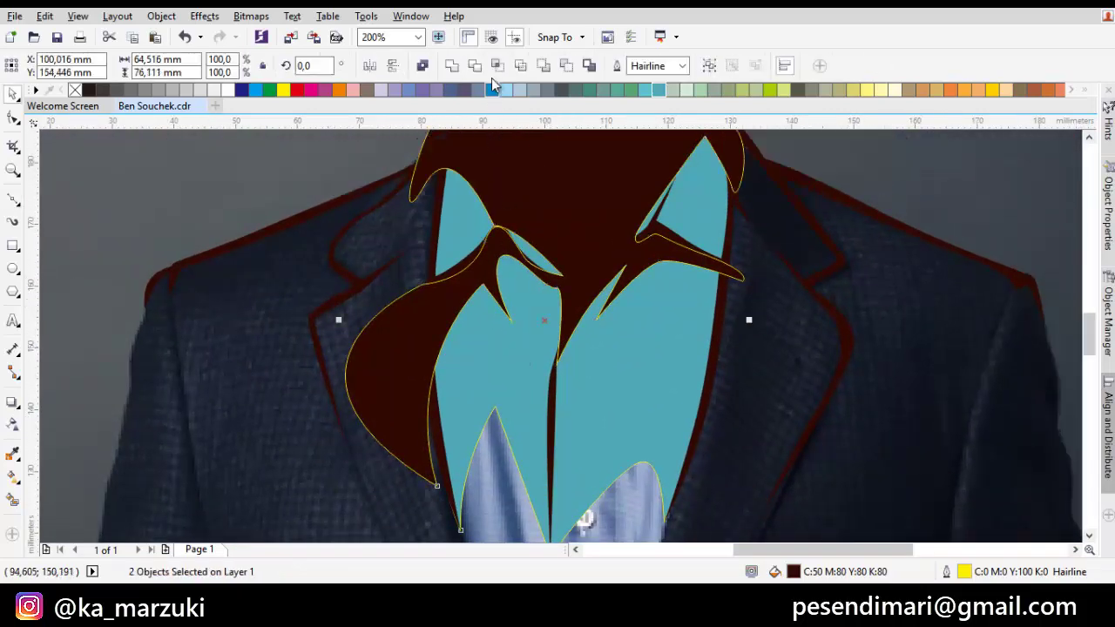
pyautogui.click(497, 67)
pyautogui.rightClick(399, 361)
pyautogui.rightClick(399, 366)
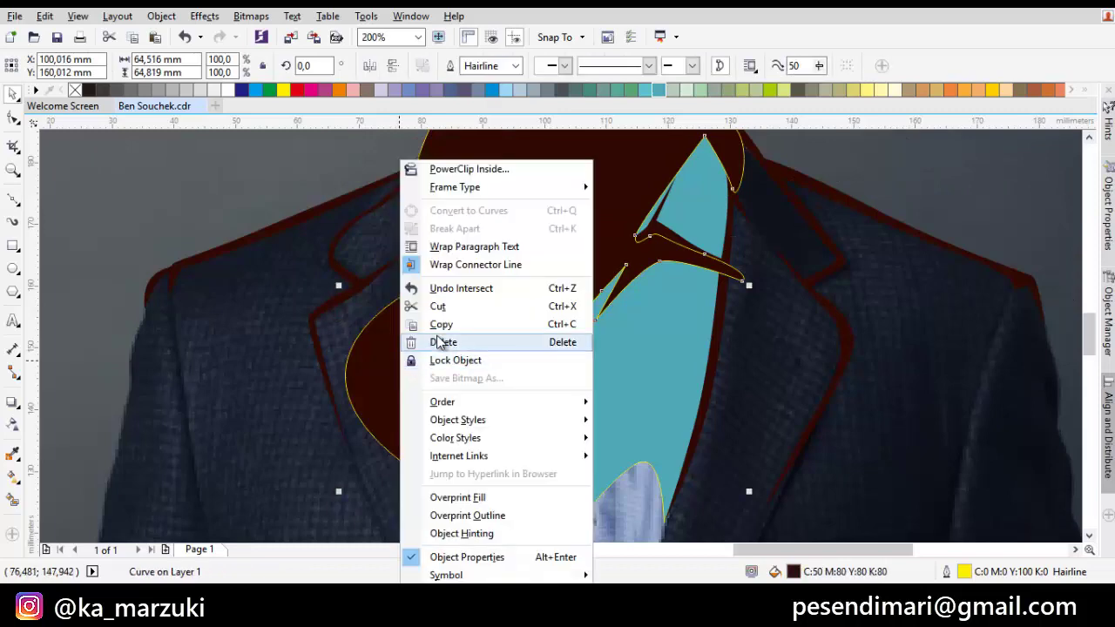
pyautogui.click(433, 340)
# - Move the pointed end node below the collar opening so it merges into the placket line
pyautogui.scroll(2, 608, 320)
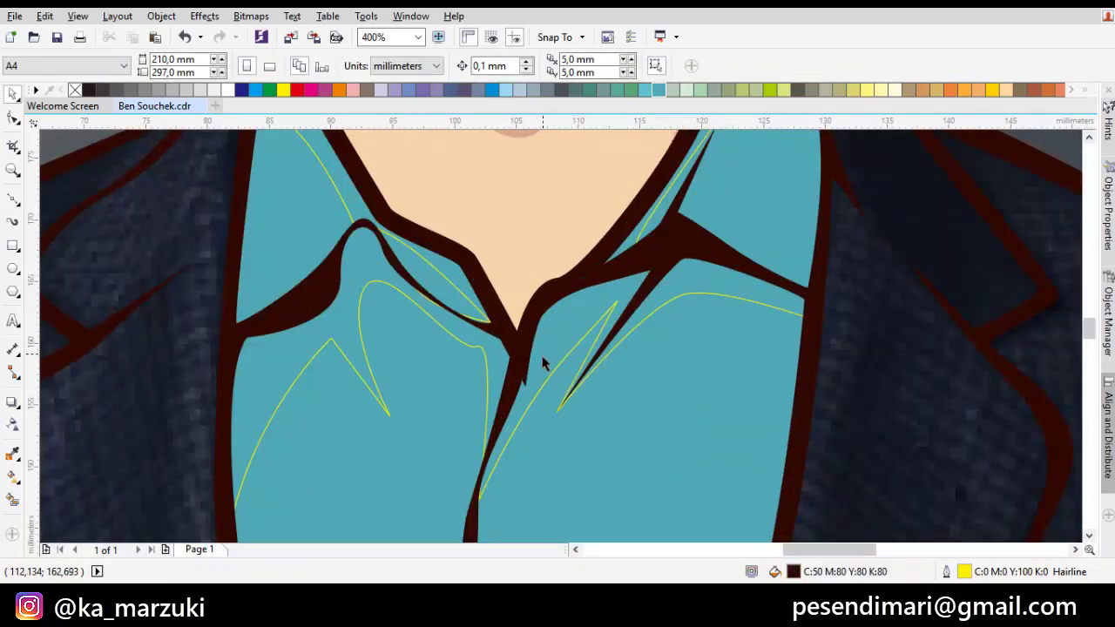
pyautogui.click(505, 391)
pyautogui.press('F10')
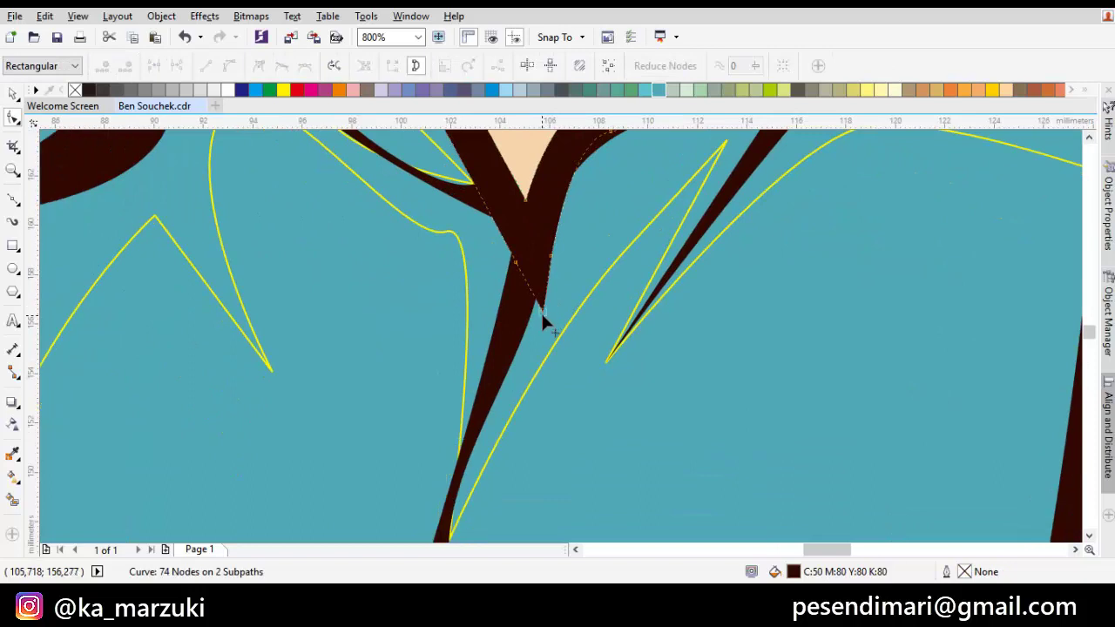
pyautogui.moveTo(543, 312); pyautogui.dragTo(519, 346)
pyautogui.scroll(-2, 563, 276)
pyautogui.press('space')
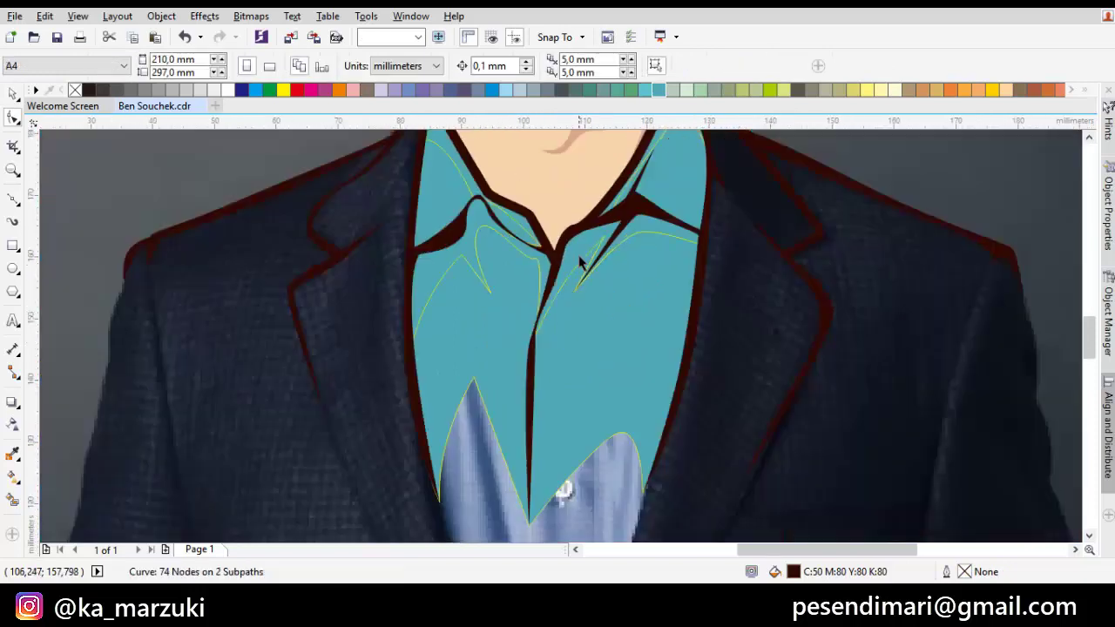
# - Fill the trimmed shirt shadow with a darker teal, C81 M47 Y47 K0
pyautogui.click(563, 490)
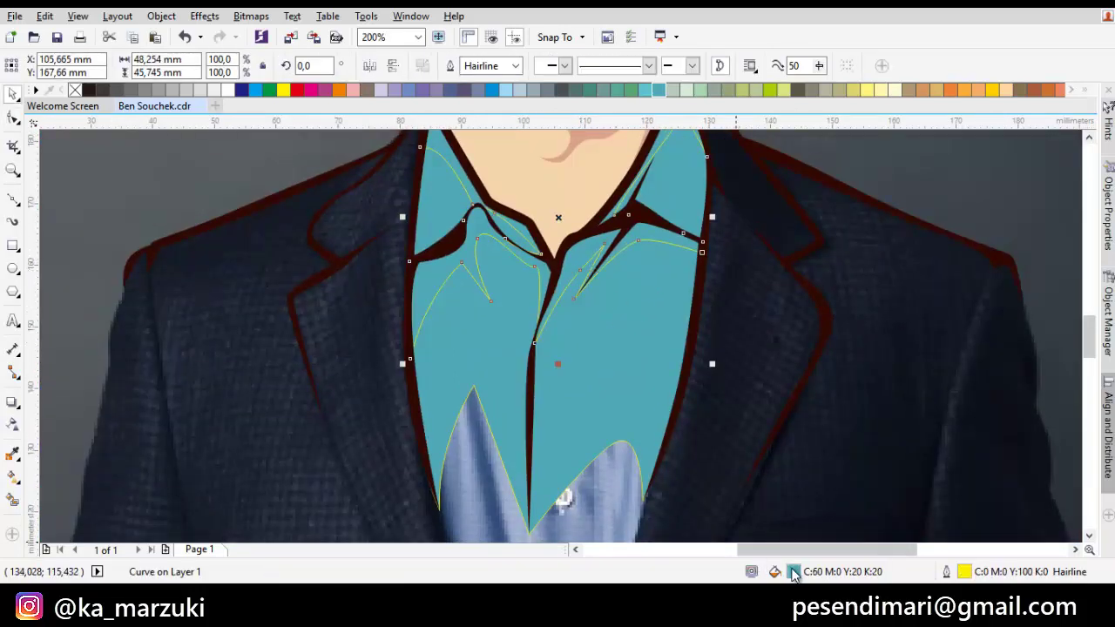
pyautogui.hotkey('shift', 'F11')
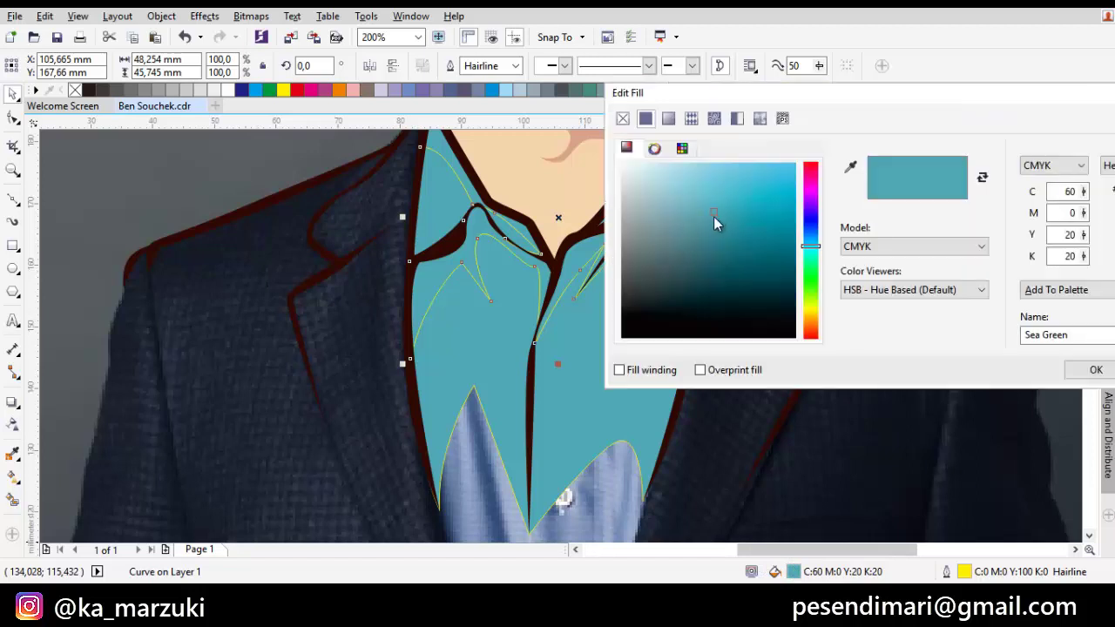
pyautogui.click(719, 231)
pyautogui.click(711, 248)
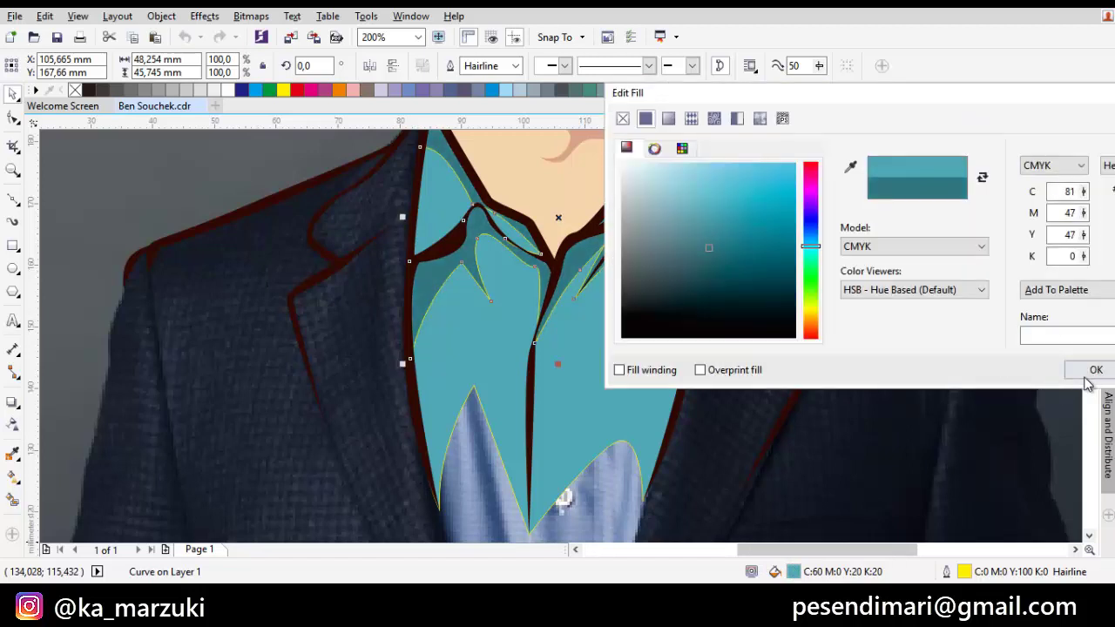
pyautogui.click(1085, 377)
# - Select the portrait's vector objects together and remove their outlines
pyautogui.scroll(-2, 836, 320)
pyautogui.moveTo(829, 326); pyautogui.dragTo(657, 331)
pyautogui.moveTo(834, 469); pyautogui.dragTo(422, 184)
pyautogui.rightClick(76, 90)
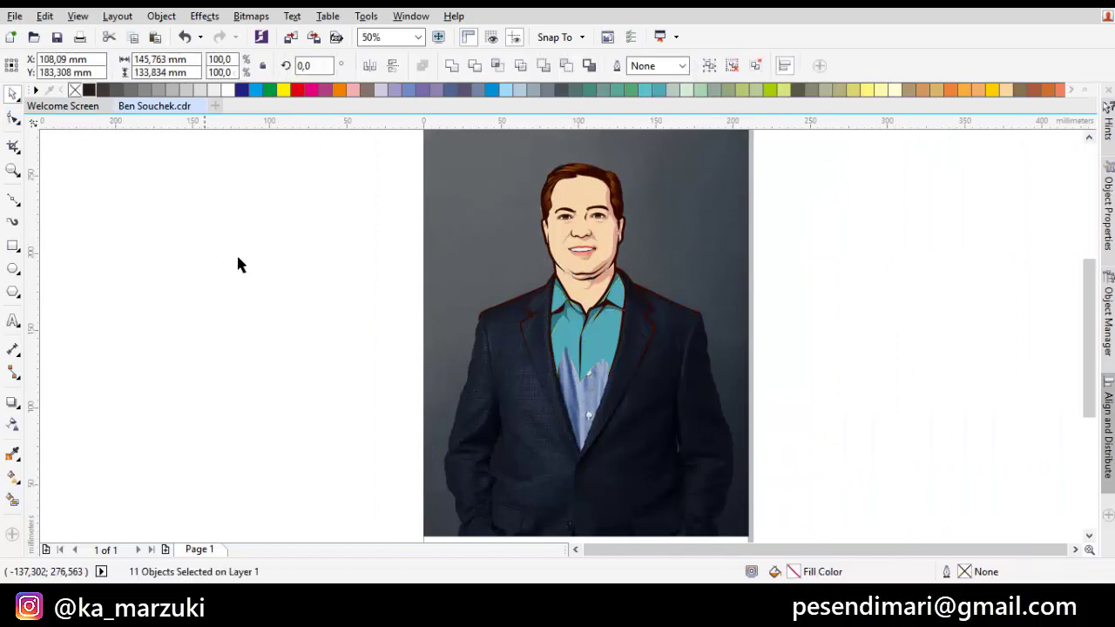
pyautogui.click(237, 259)
# - Reshape the inner curve of the left shirt collar's line by moving its node slightly down
pyautogui.scroll(2, 696, 331)
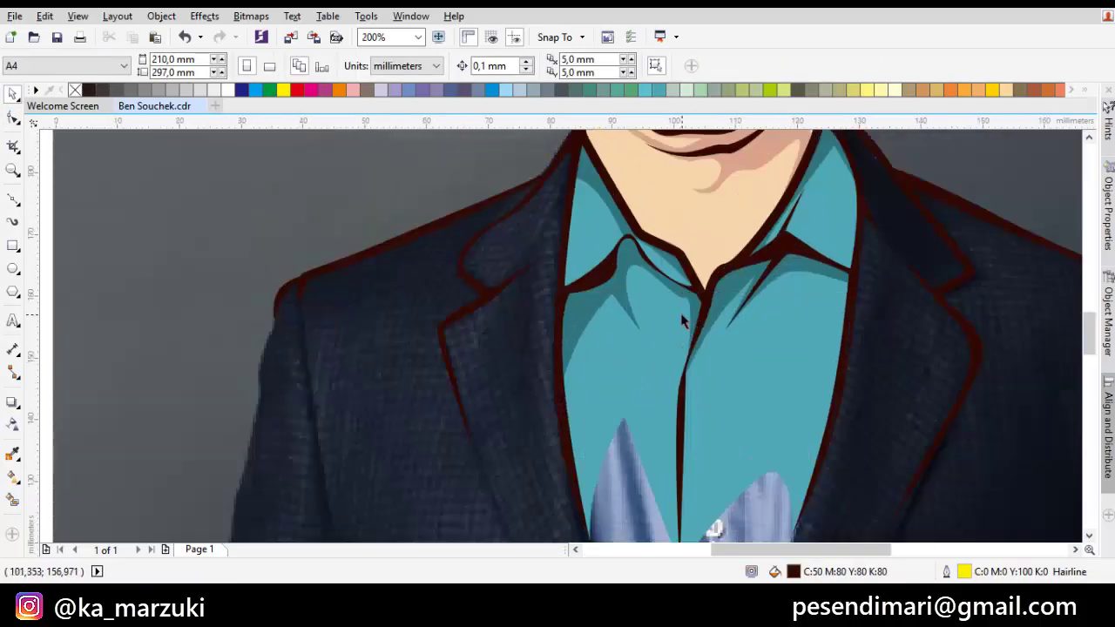
pyautogui.scroll(1, 640, 283)
pyautogui.press('F10')
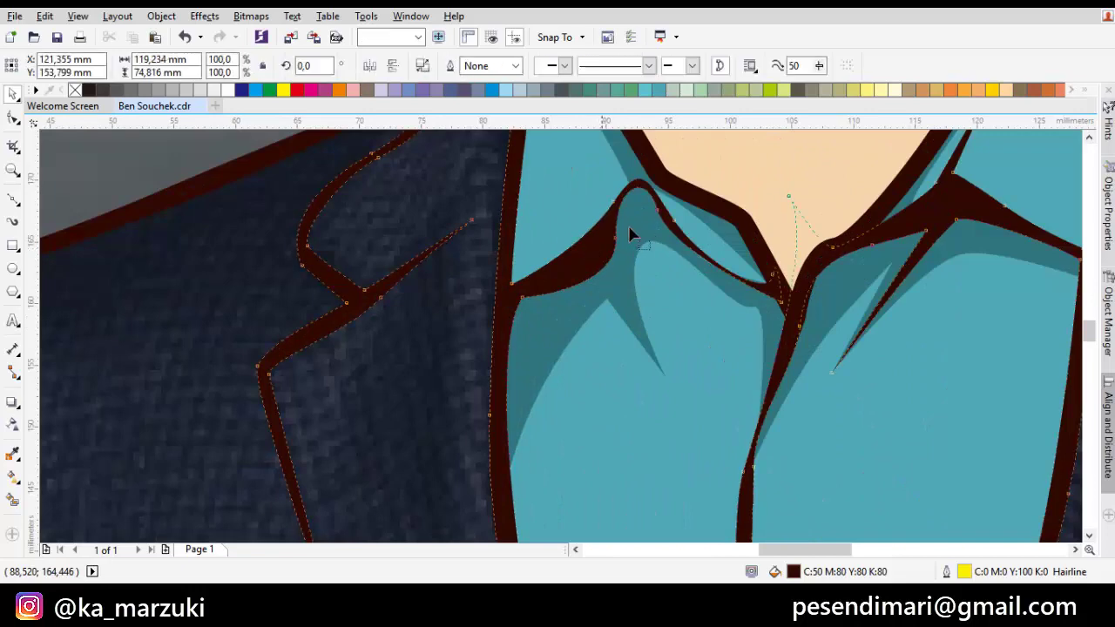
pyautogui.scroll(1, 662, 213)
pyautogui.moveTo(680, 206); pyautogui.dragTo(674, 224)
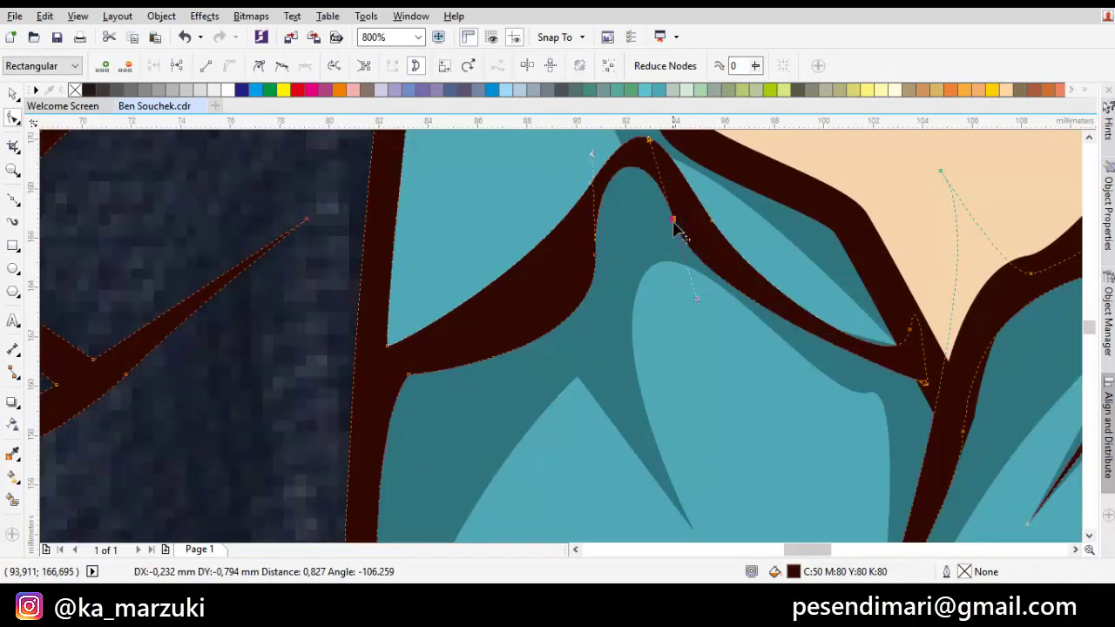
pyautogui.scroll(-2, 799, 334)
pyautogui.press('Escape')
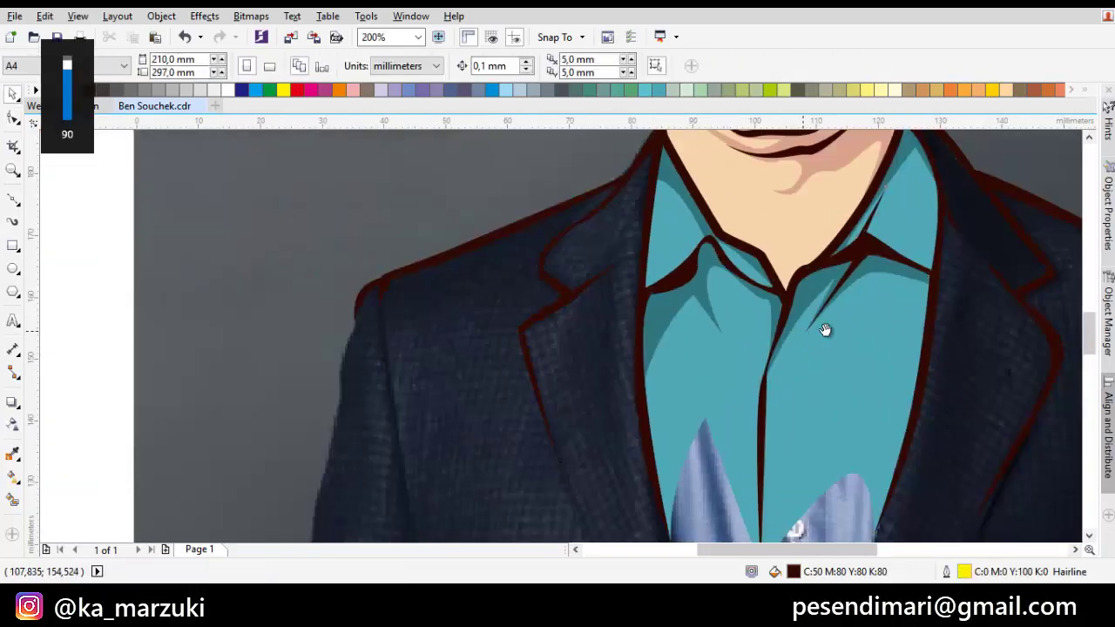
pyautogui.scroll(-1, 824, 328)
pyautogui.scroll(2, 871, 304)
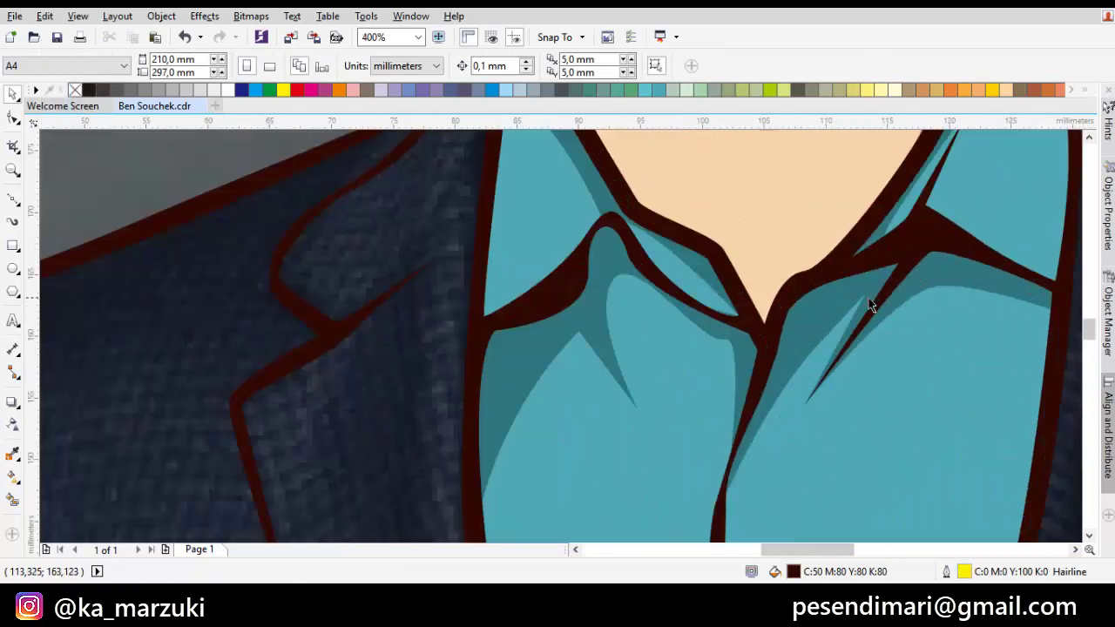
# - Move the inner corner node beneath the right shirt collar slightly up to refine the collar's dark line
pyautogui.click(876, 306)
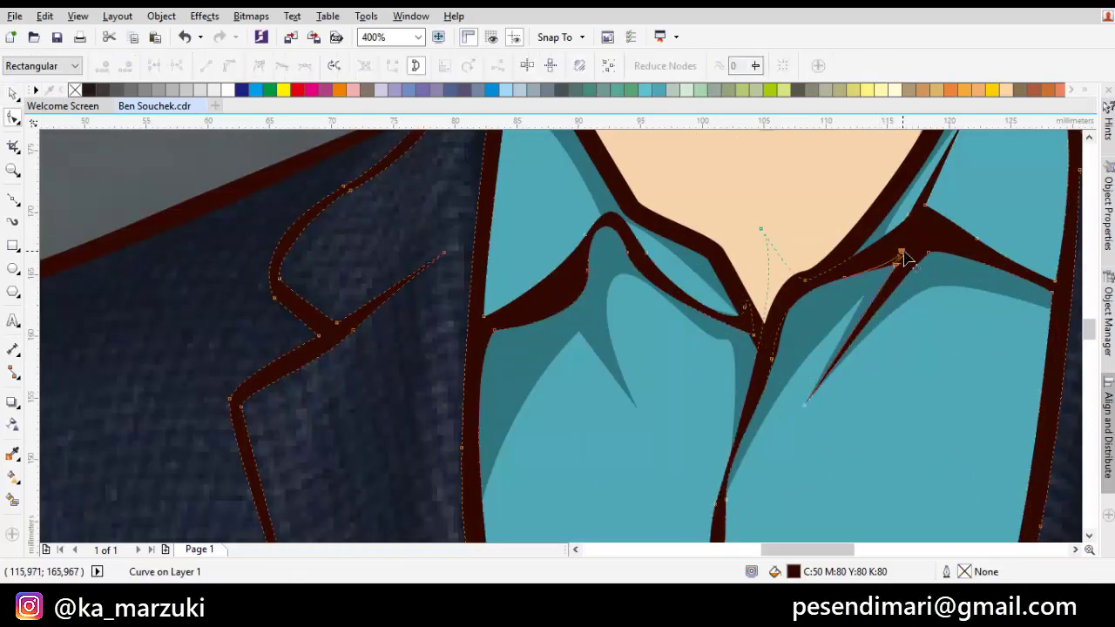
pyautogui.moveTo(900, 268); pyautogui.dragTo(906, 257)
pyautogui.press('Escape')
pyautogui.scroll(-2, 906, 261)
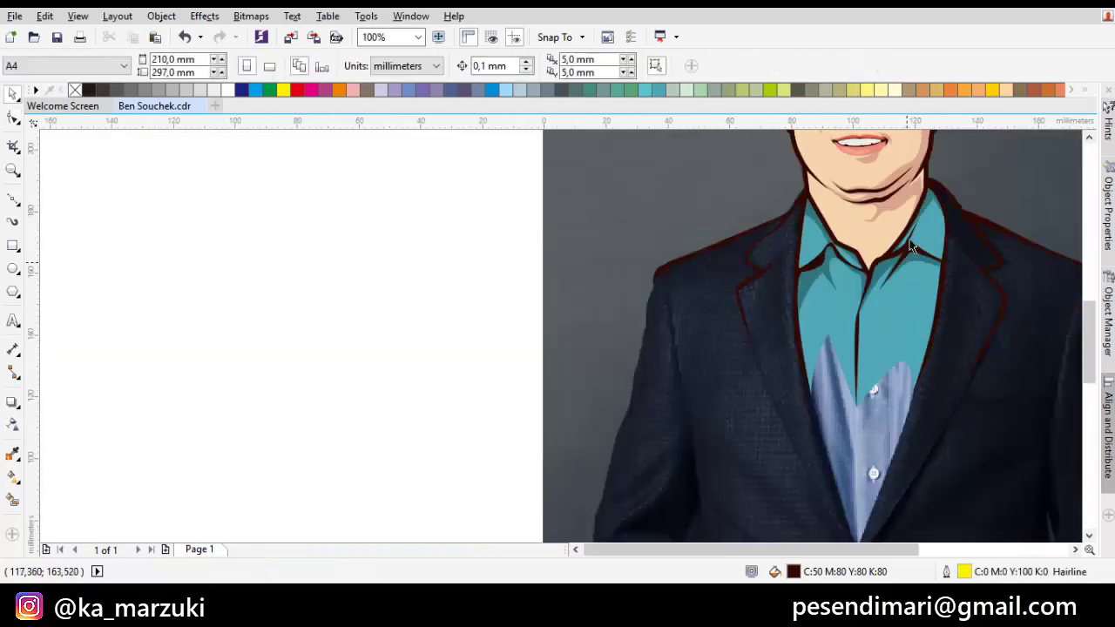
# - Thin the right collar's dark line by moving its upper corner node down toward the lower edge
pyautogui.scroll(2, 910, 247)
pyautogui.click(910, 253)
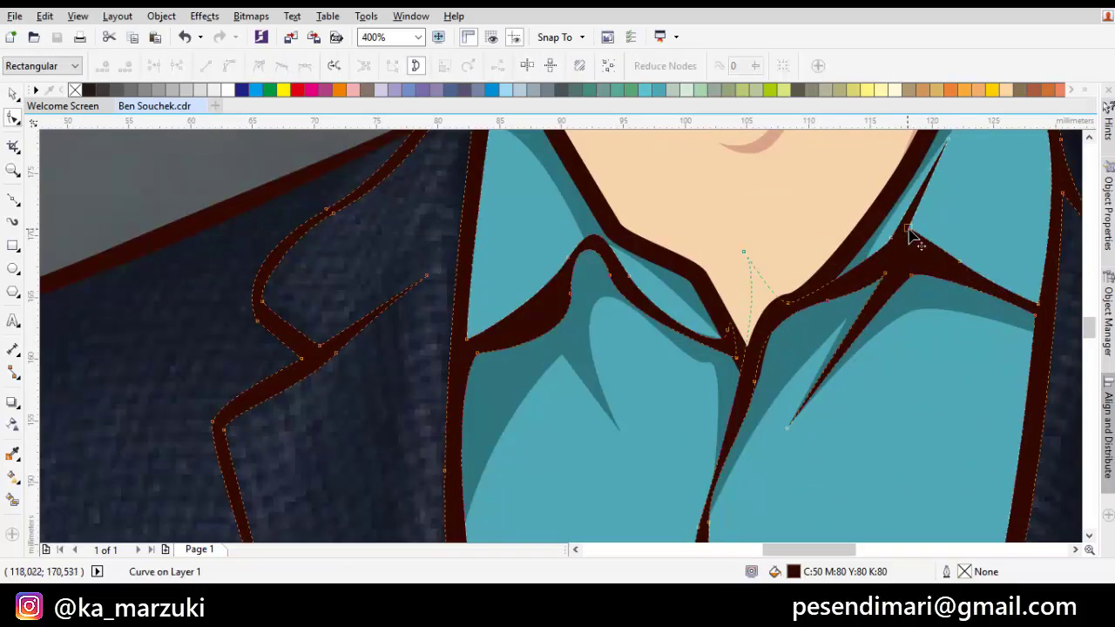
pyautogui.moveTo(910, 235)
pyautogui.mouseDown()
pyautogui.moveTo(918, 249)
pyautogui.moveTo(900, 246)
pyautogui.mouseUp()
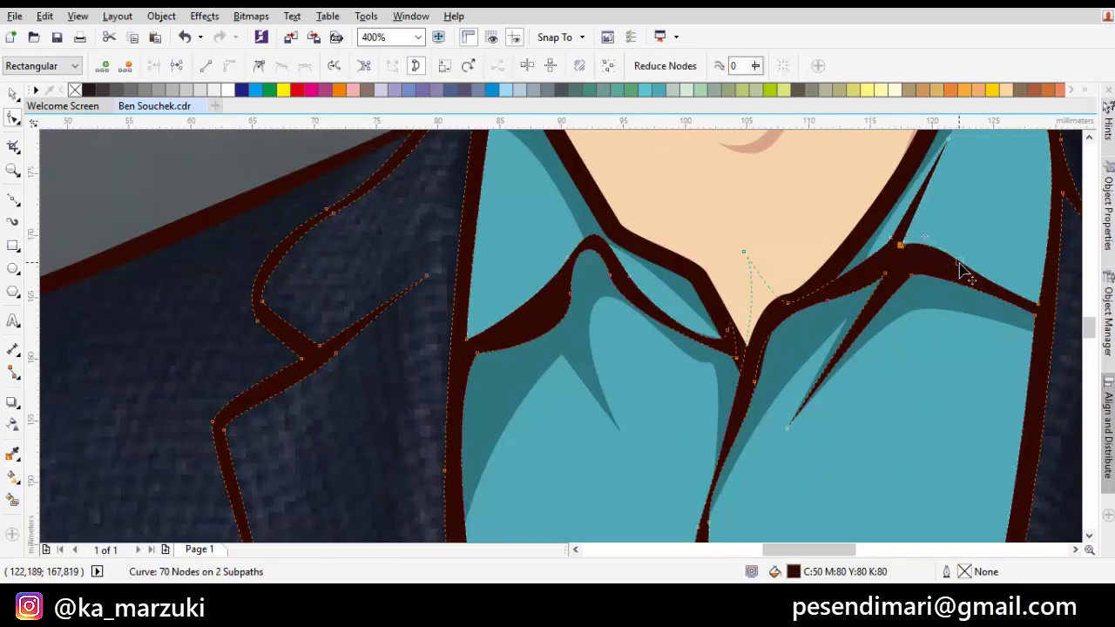
pyautogui.press('space')
pyautogui.press('Escape')
pyautogui.scroll(-1, 961, 267)
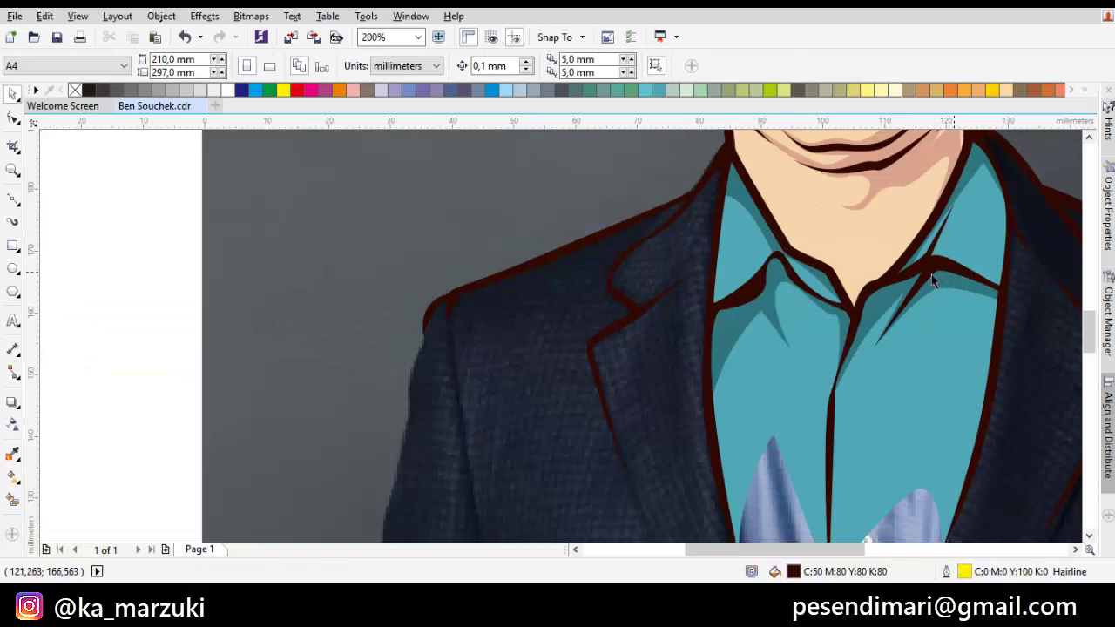
pyautogui.scroll(-1, 832, 316)
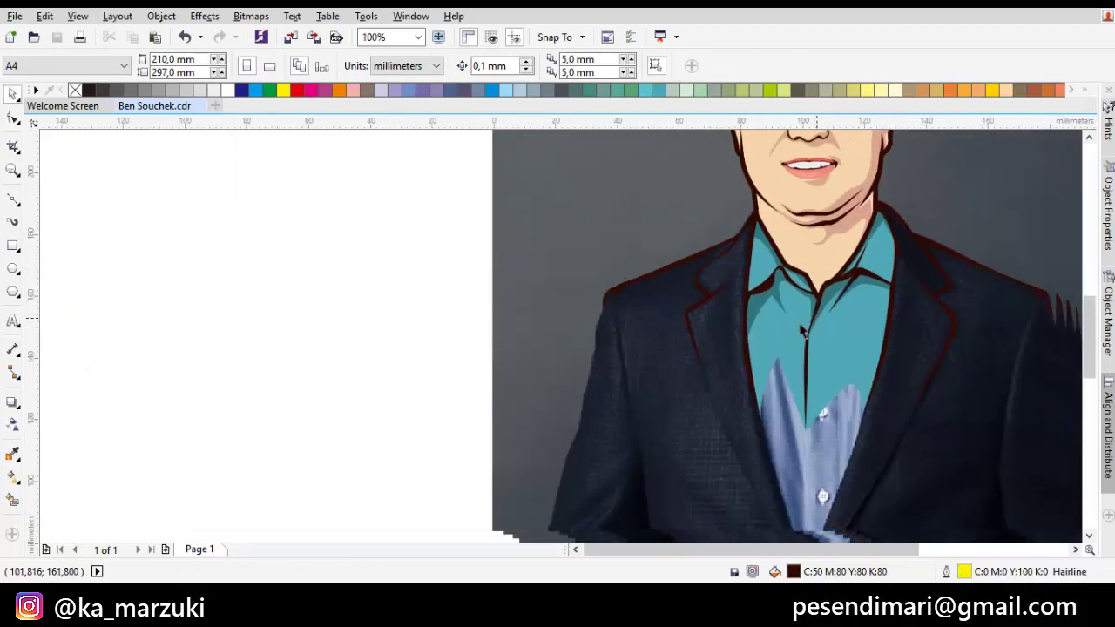
# - Start a Bezier base shape for the jacket at the left shoulder outline's lower end, with a zigzag lower edge into the chest
pyautogui.scroll(1, 609, 314)
pyautogui.press('space')
pyautogui.scroll(1, 603, 303)
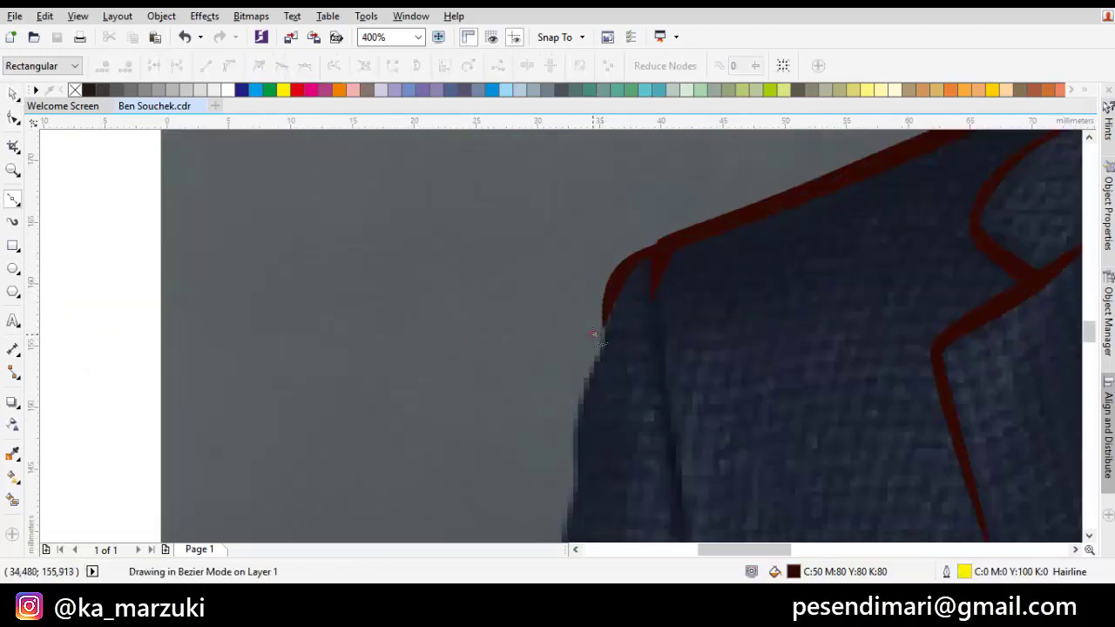
pyautogui.moveTo(602, 330); pyautogui.dragTo(624, 313)
pyautogui.moveTo(736, 430); pyautogui.dragTo(687, 399)
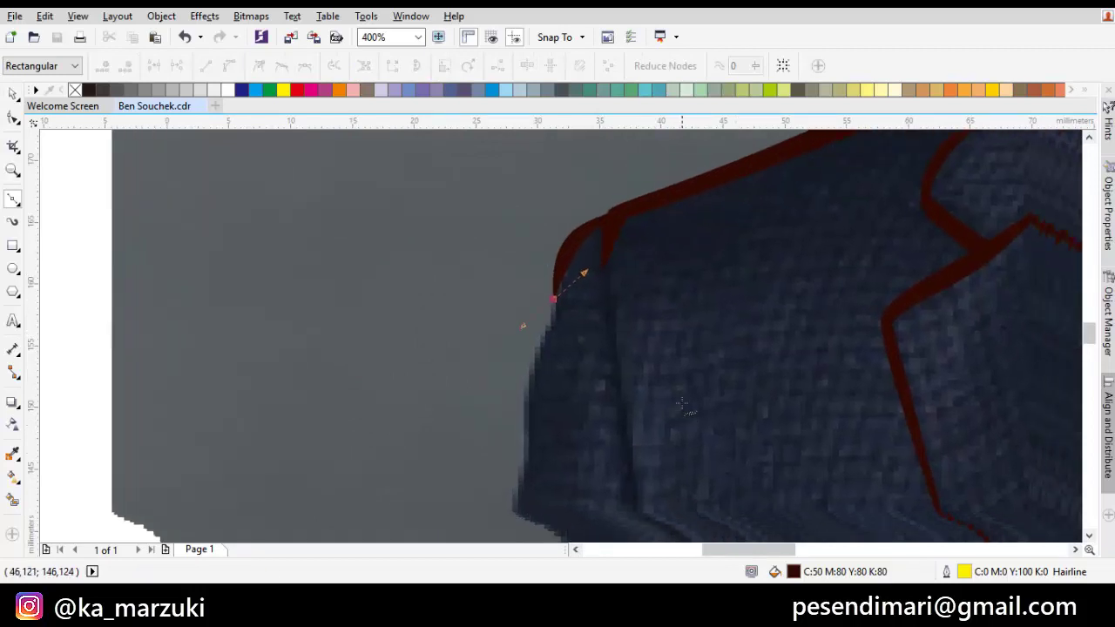
pyautogui.click(694, 371)
pyautogui.click(768, 349)
# - Extend the jacket shape's zigzag edge to the lower tip of the left lapel line and up into the lapel
pyautogui.scroll(-1, 776, 361)
pyautogui.moveTo(829, 411); pyautogui.dragTo(689, 259)
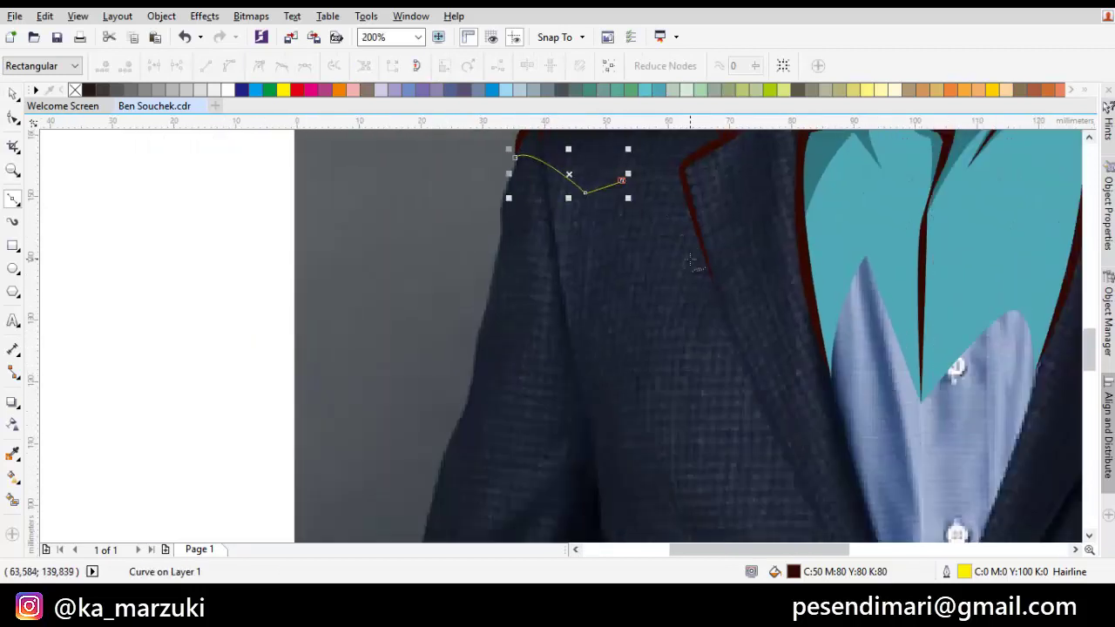
pyautogui.moveTo(722, 340); pyautogui.dragTo(757, 374)
pyautogui.hotkey('ctrl', 'z')
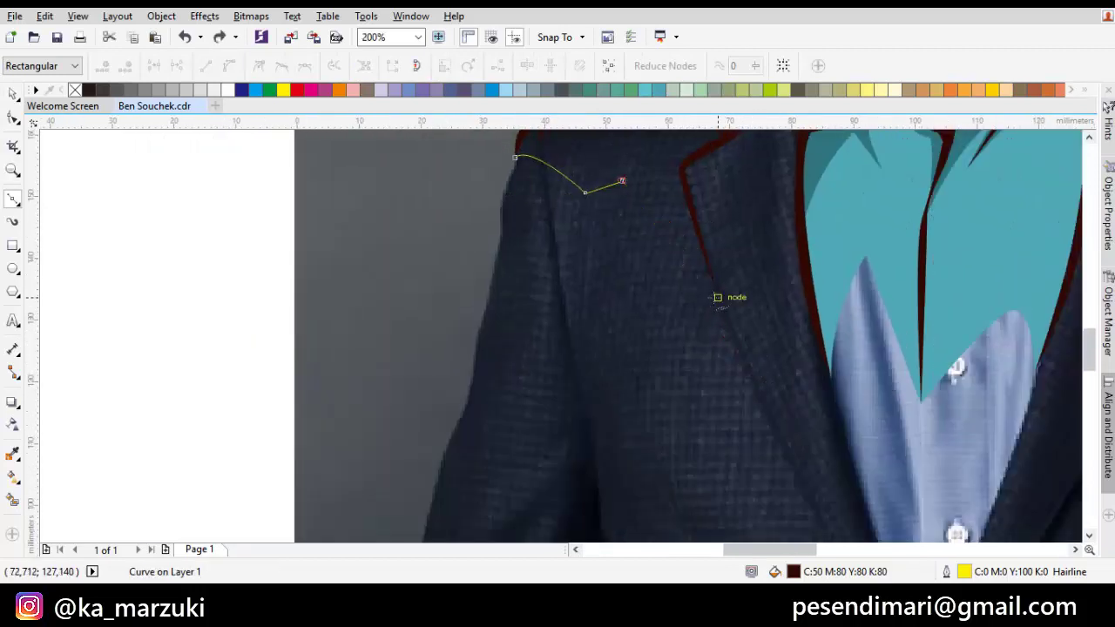
pyautogui.scroll(1, 716, 298)
pyautogui.click(723, 297)
pyautogui.moveTo(752, 235); pyautogui.dragTo(717, 323)
pyautogui.moveTo(761, 286); pyautogui.dragTo(778, 263)
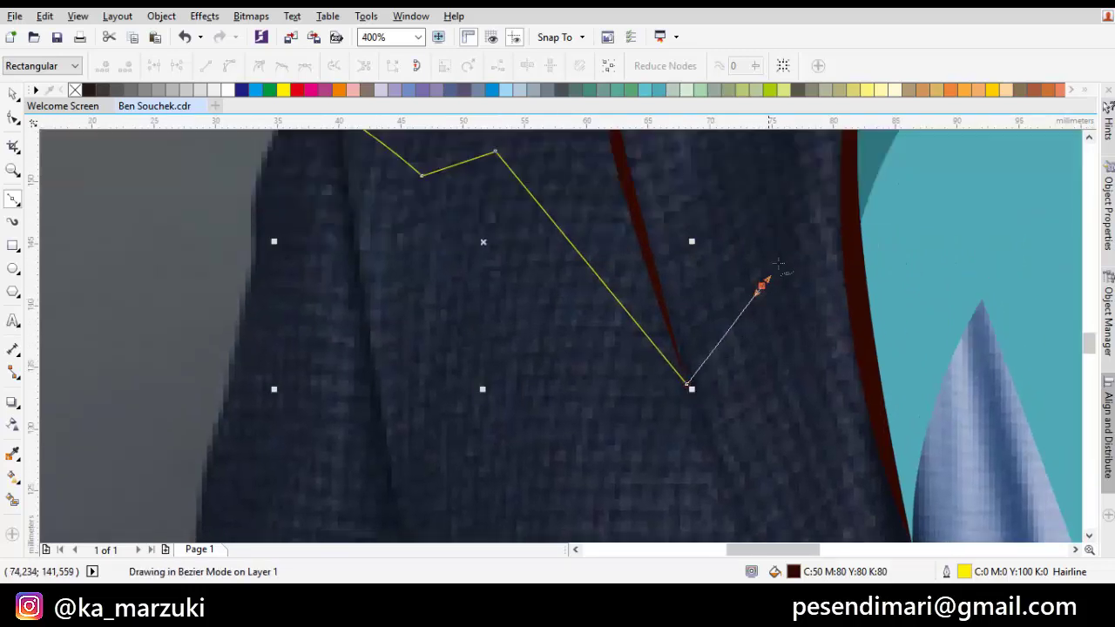
# - Continue the jacket shape through a lapel peak to the left shirt edge, then arch it across the shirt to the right shirt edge
pyautogui.click(793, 199)
pyautogui.moveTo(832, 424); pyautogui.dragTo(796, 384)
pyautogui.click(856, 426)
pyautogui.moveTo(821, 311); pyautogui.dragTo(906, 252)
pyautogui.scroll(-1, 892, 239)
pyautogui.scroll(-3, 787, 310)
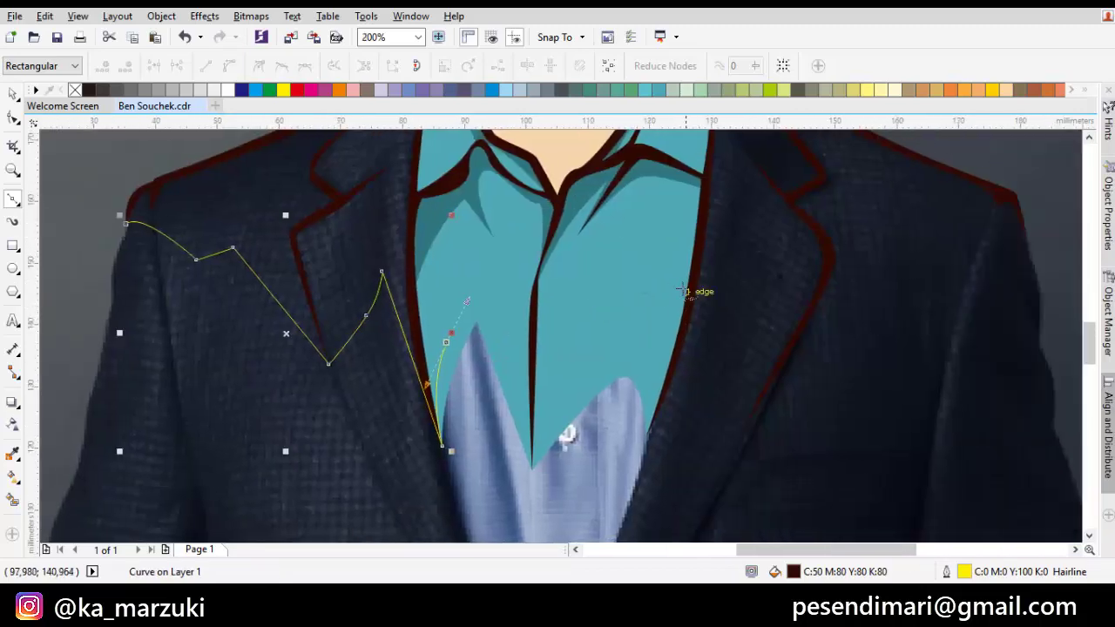
pyautogui.moveTo(653, 257); pyautogui.dragTo(678, 275)
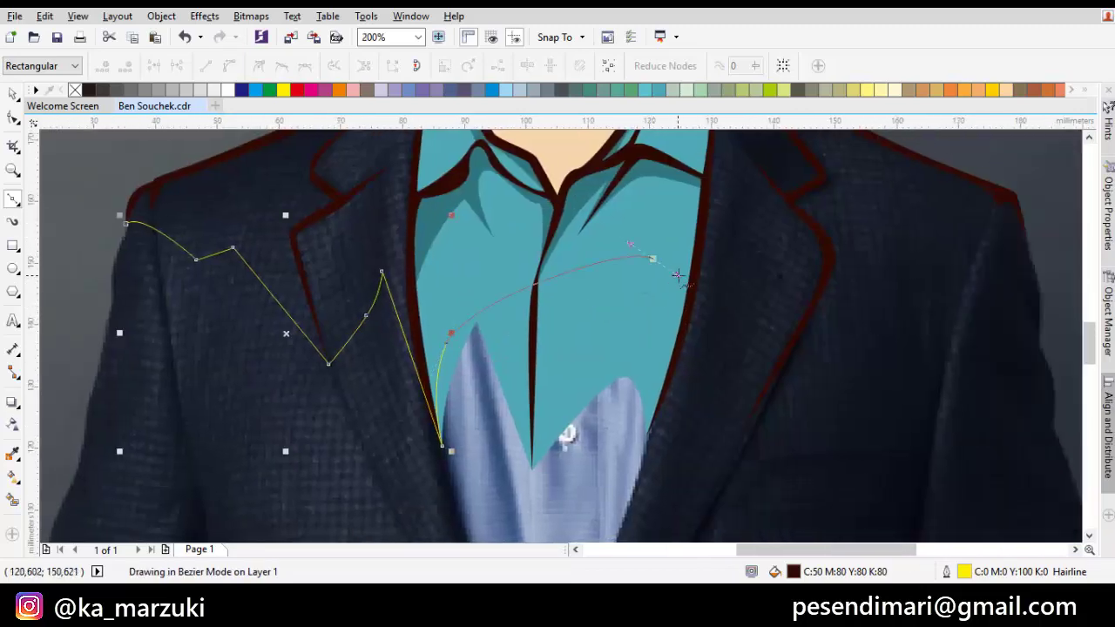
pyautogui.click(647, 437)
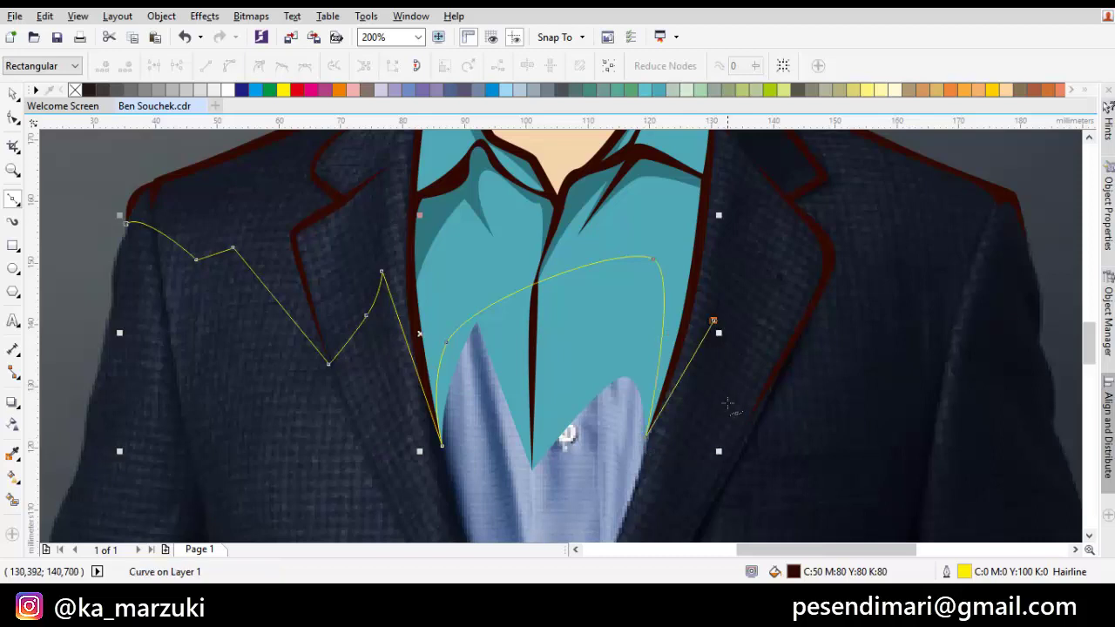
# - Carry the jacket shape up to a peak inside the right lapel and down to the lapel line's lower tip
pyautogui.moveTo(727, 396); pyautogui.dragTo(725, 427)
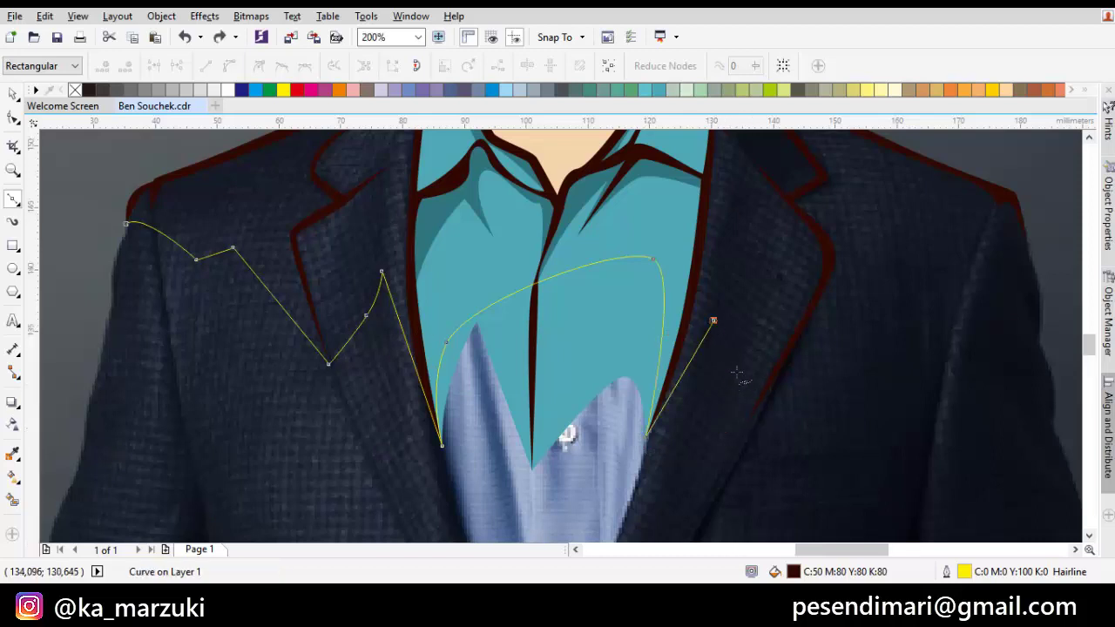
pyautogui.scroll(2, 741, 375)
pyautogui.click(778, 239)
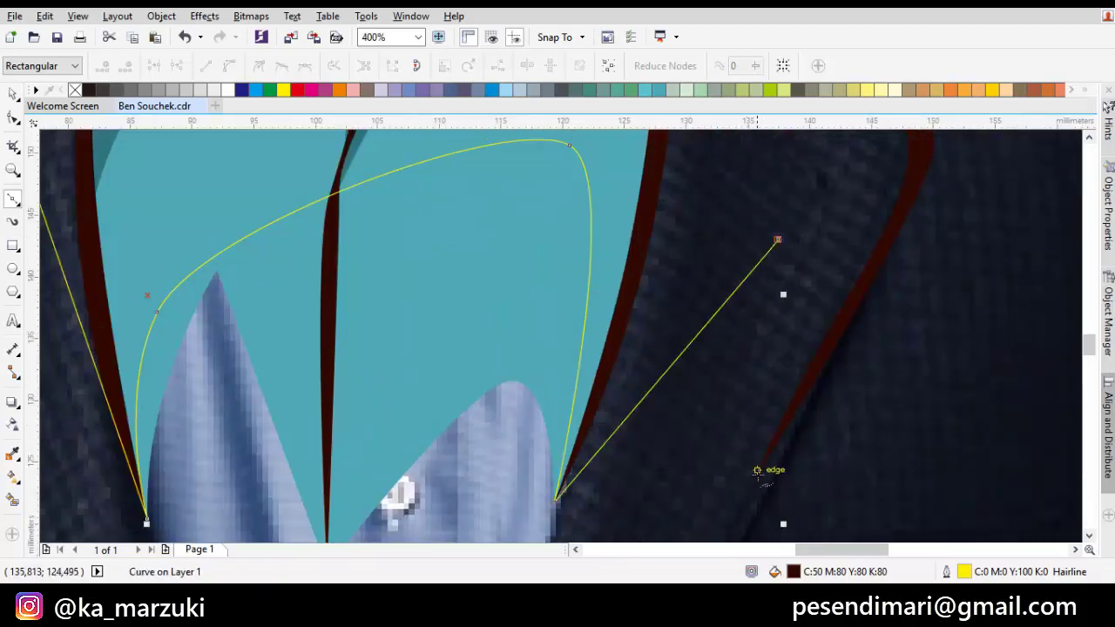
pyautogui.click(751, 484)
# - Draw the jacket shape's stepped lower edge across the right chest toward the sleeve seam
pyautogui.scroll(-2, 751, 484)
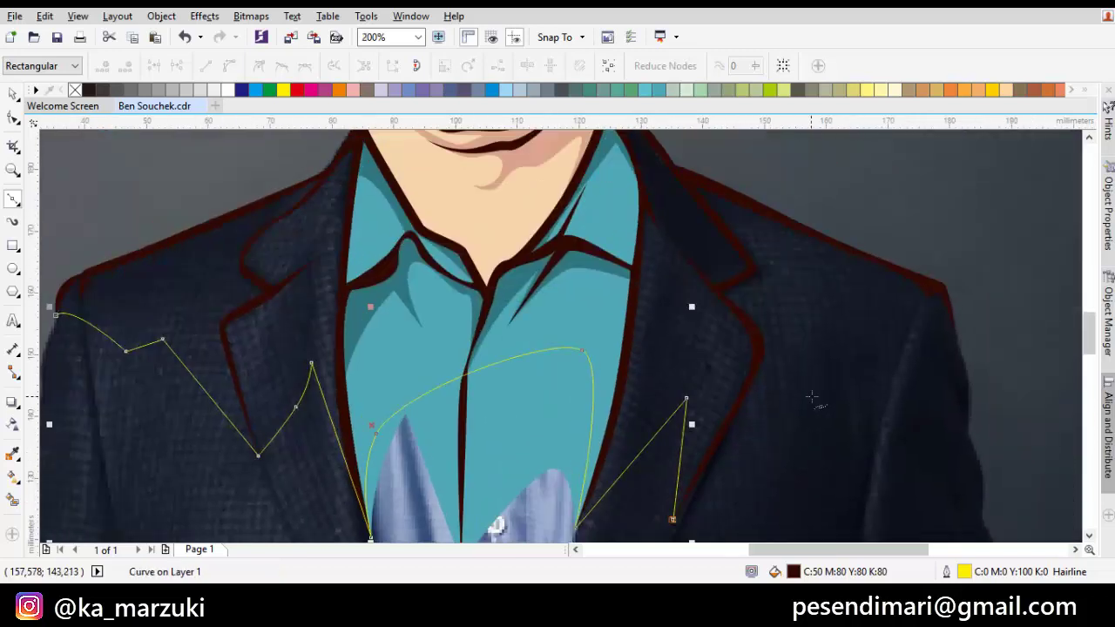
pyautogui.moveTo(824, 381); pyautogui.dragTo(838, 364)
pyautogui.moveTo(777, 432); pyautogui.dragTo(833, 388)
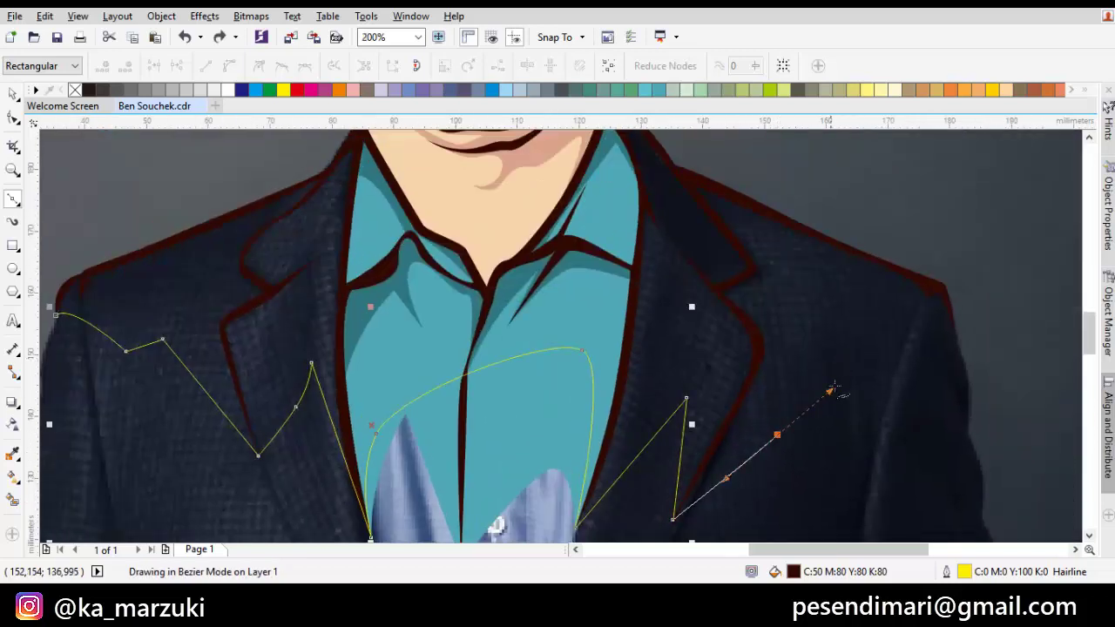
pyautogui.click(839, 355)
pyautogui.click(875, 355)
pyautogui.moveTo(874, 356); pyautogui.dragTo(851, 392)
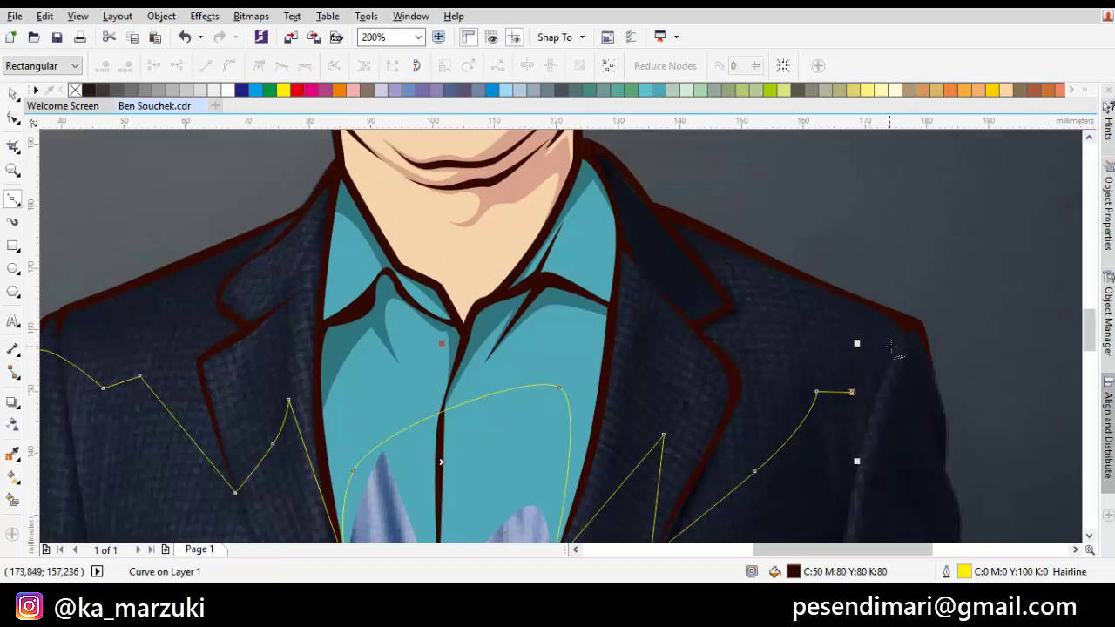
pyautogui.moveTo(890, 347); pyautogui.dragTo(908, 332)
# - Curve the jacket shape to the lower end of the right shoulder outline and up to the shoulder's corner
pyautogui.scroll(1, 927, 355)
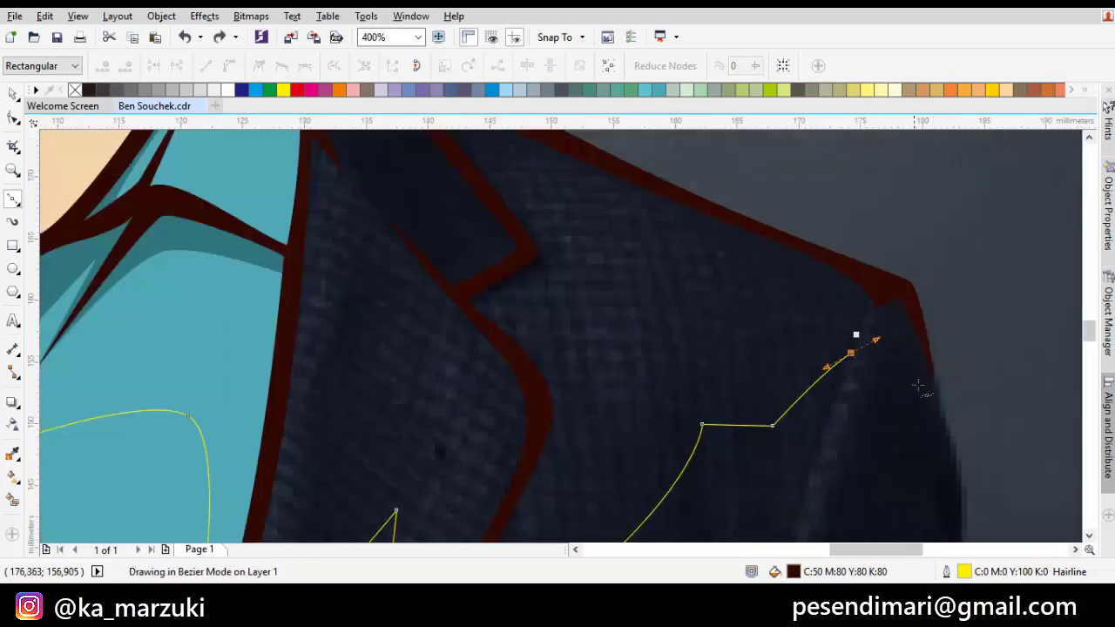
pyautogui.scroll(1, 923, 388)
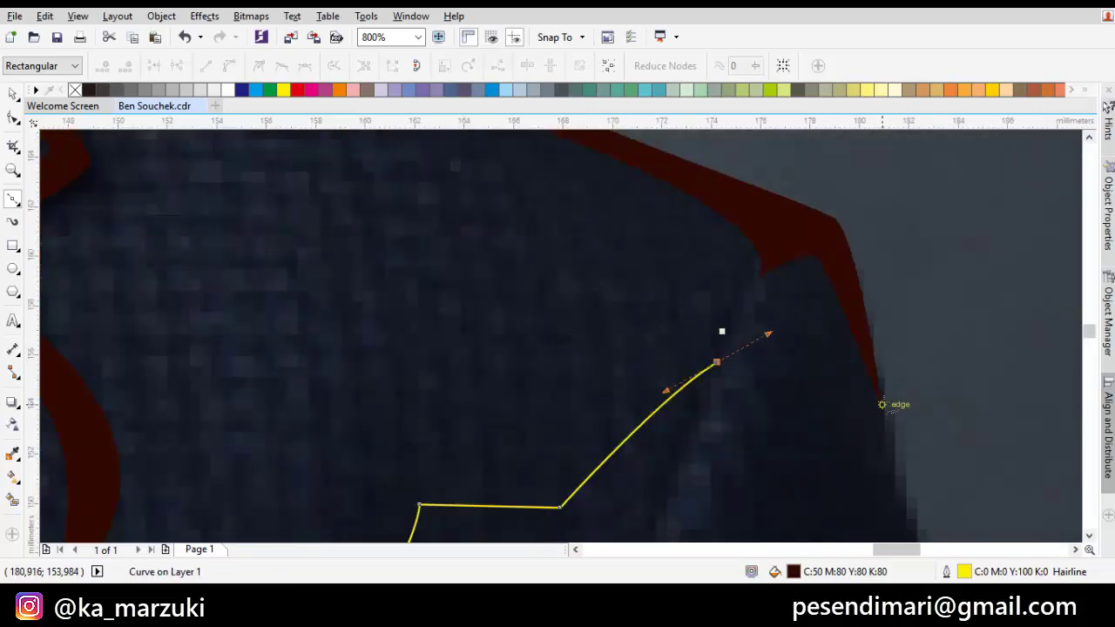
pyautogui.moveTo(836, 348); pyautogui.dragTo(837, 436)
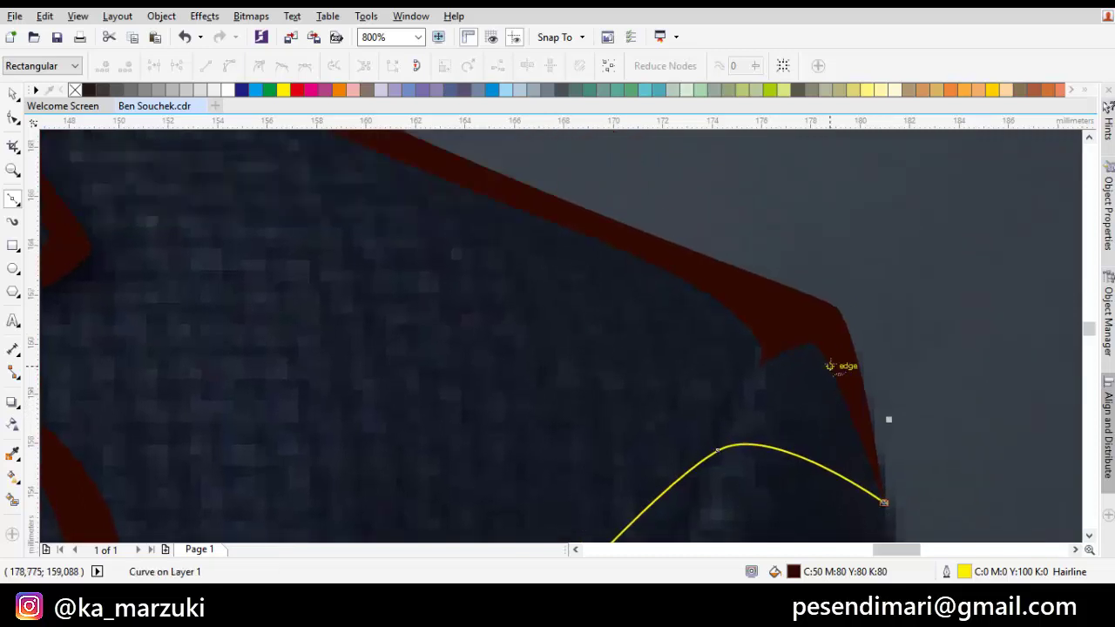
pyautogui.moveTo(760, 342); pyautogui.dragTo(1007, 461)
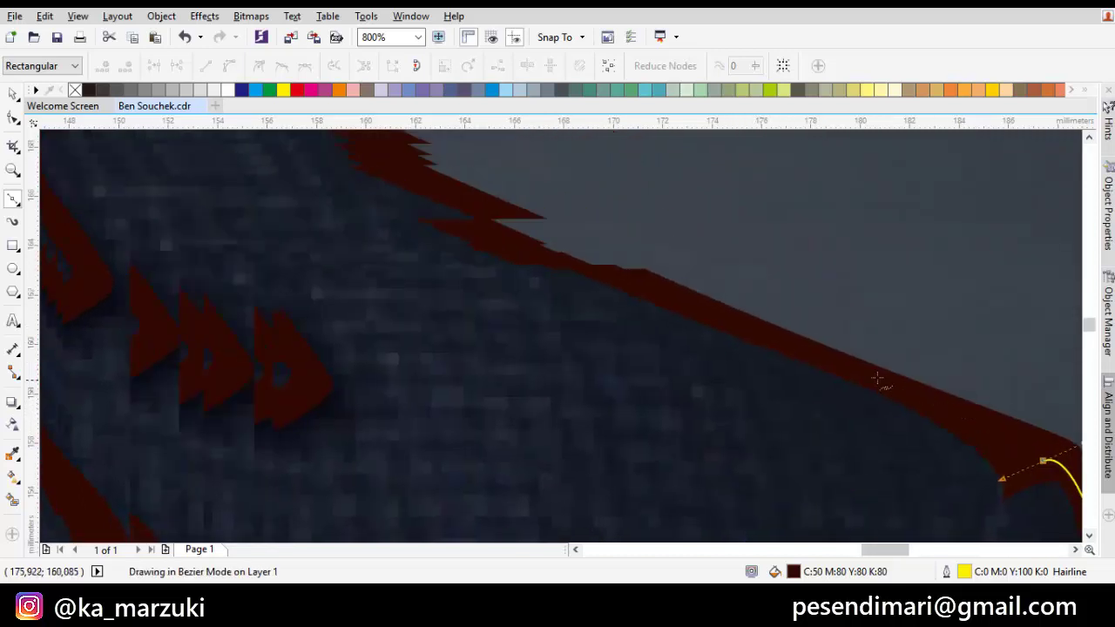
# - Trace the jacket shape along the inside of the right shoulder outline up to where it meets the jacket collar
pyautogui.moveTo(868, 376); pyautogui.dragTo(697, 308)
pyautogui.scroll(-1, 656, 356)
pyautogui.moveTo(627, 333); pyautogui.dragTo(724, 426)
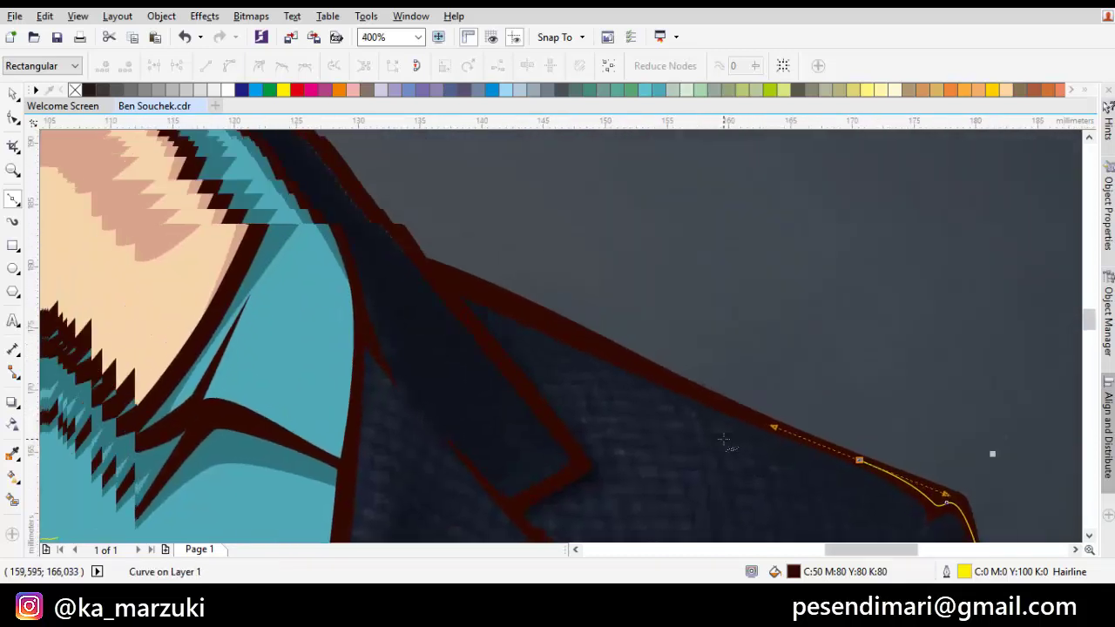
pyautogui.moveTo(616, 375); pyautogui.dragTo(667, 415)
pyautogui.moveTo(612, 373); pyautogui.dragTo(552, 325)
pyautogui.scroll(1, 527, 323)
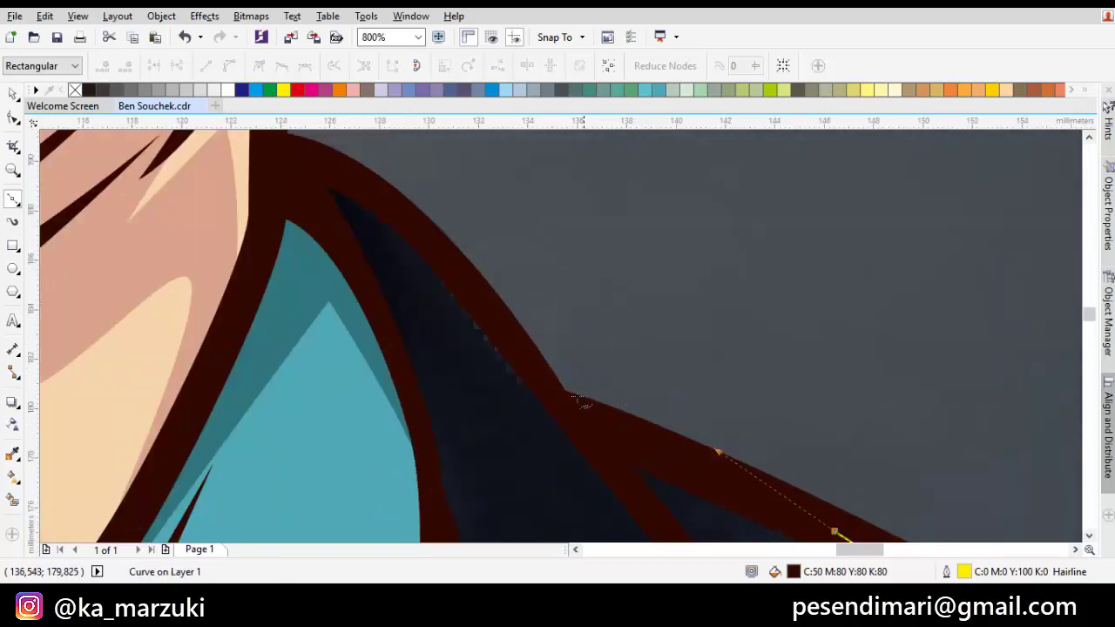
pyautogui.moveTo(544, 381); pyautogui.dragTo(513, 328)
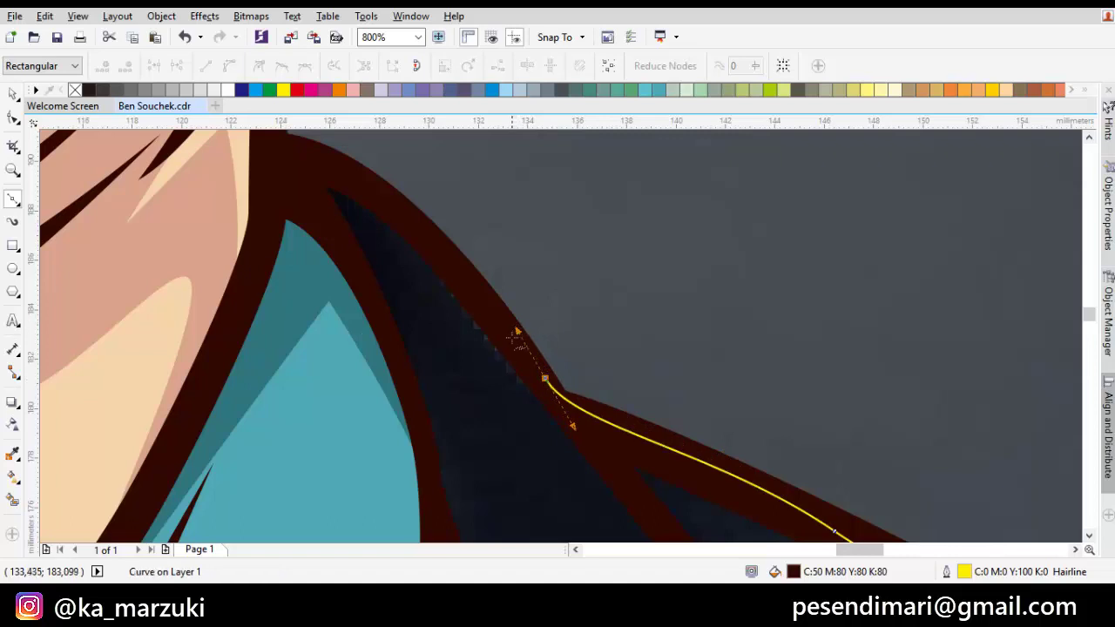
# - Trace the jacket shape around the right collar into the neck and across to the left neck outline
pyautogui.scroll(-1, 590, 385)
pyautogui.scroll(1, 575, 382)
pyautogui.hscroll(-1, 558, 372)
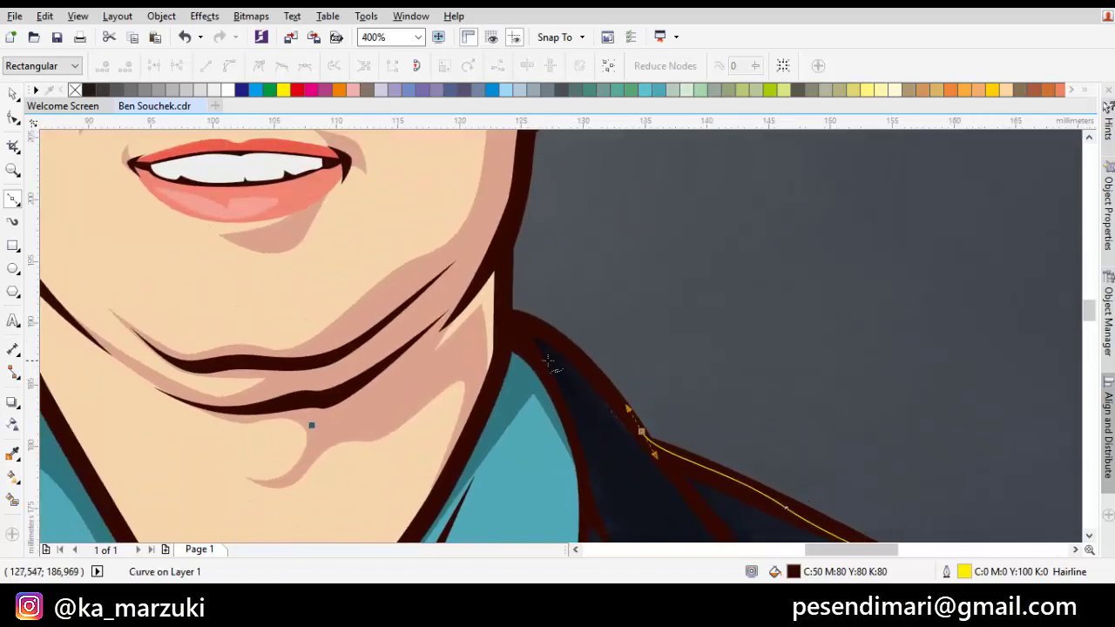
pyautogui.moveTo(482, 339); pyautogui.dragTo(442, 411)
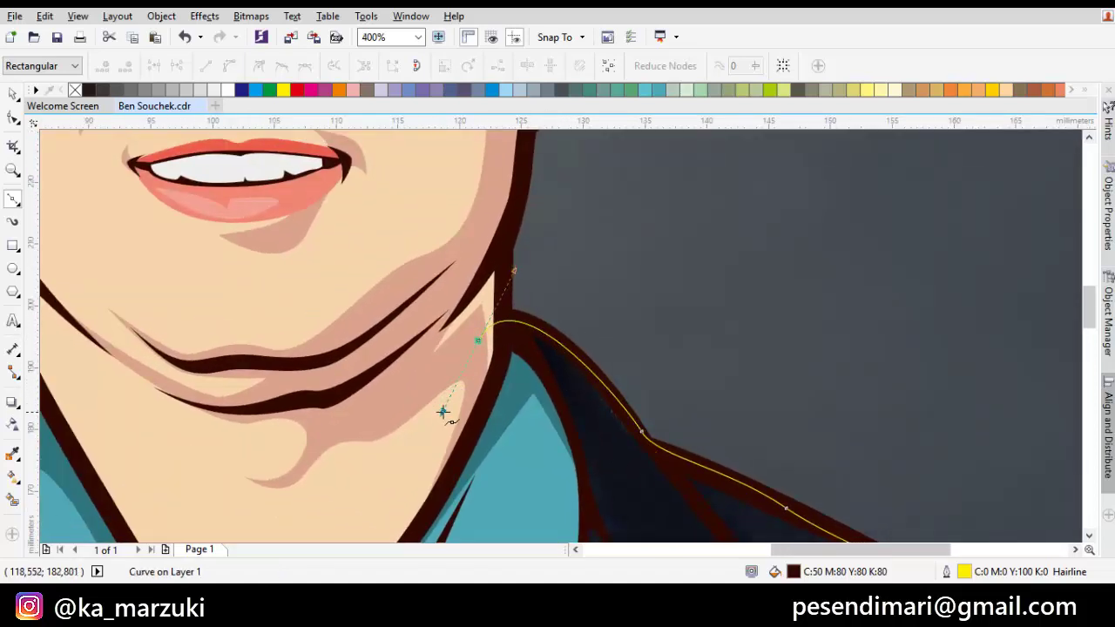
pyautogui.scroll(-1, 532, 417)
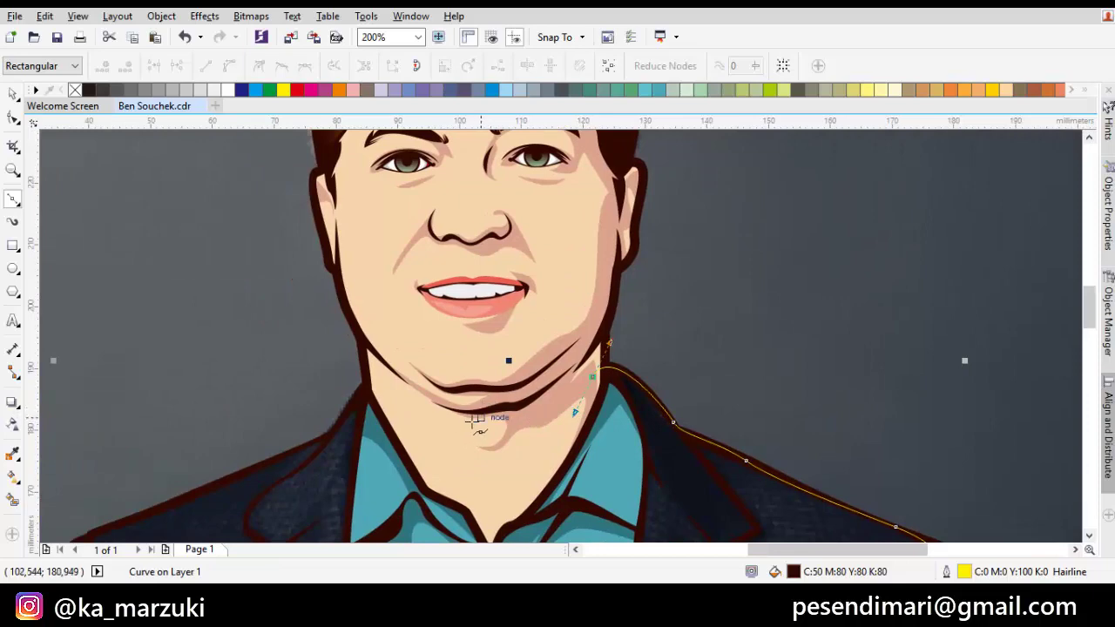
pyautogui.moveTo(509, 365); pyautogui.dragTo(631, 272)
pyautogui.scroll(1, 500, 306)
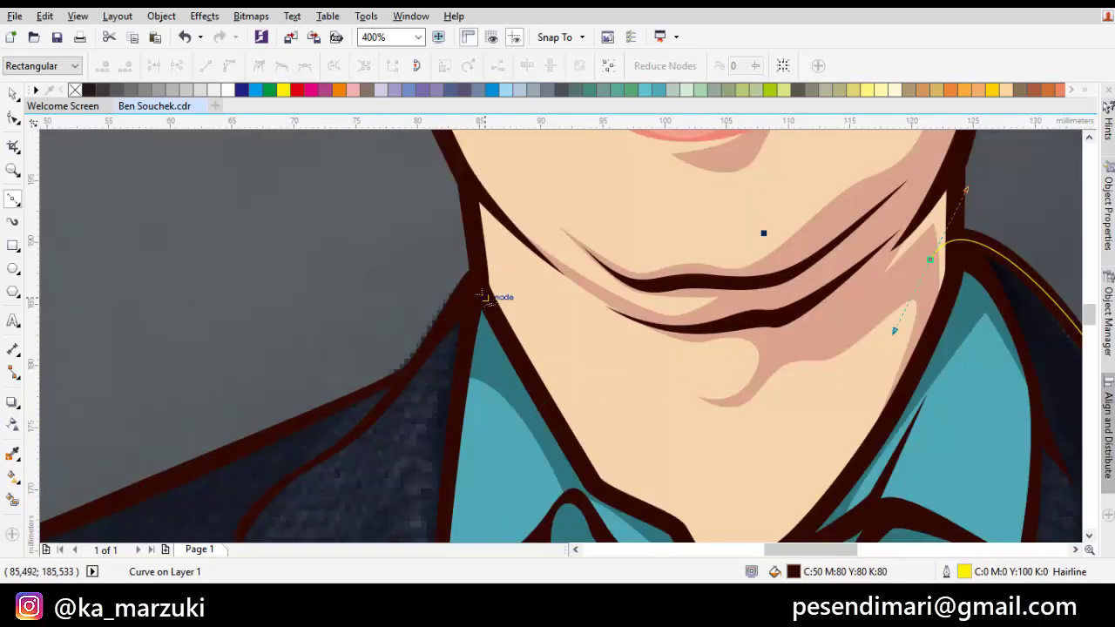
pyautogui.moveTo(477, 290); pyautogui.dragTo(452, 291)
# - Curve the jacket shape from the left neck outline down the back of the collar to the top of the left shoulder
pyautogui.scroll(1, 453, 291)
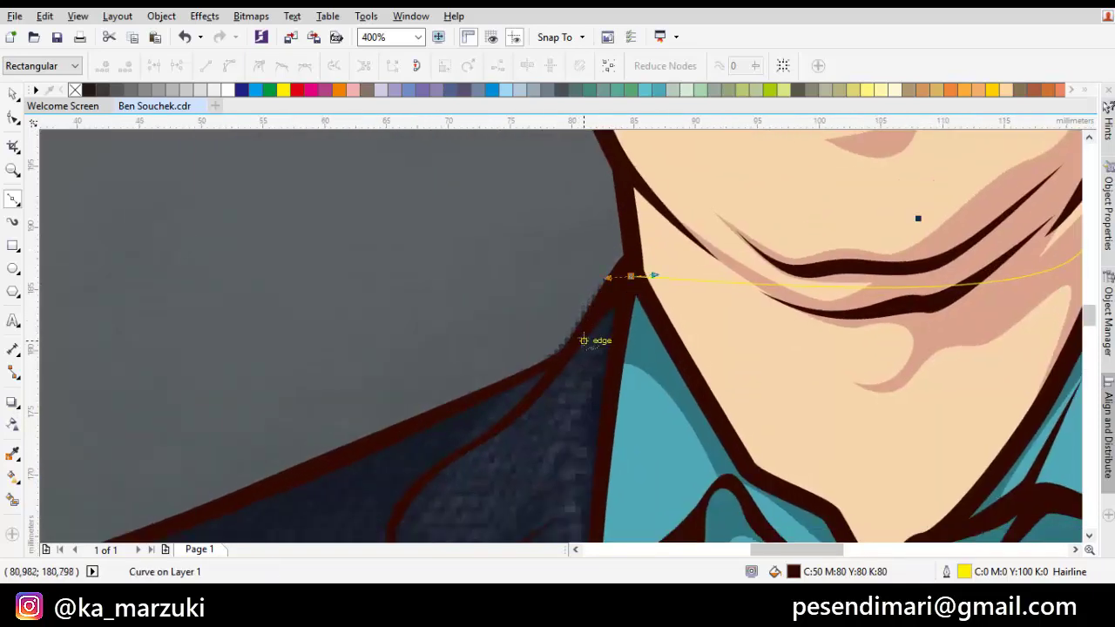
pyautogui.moveTo(588, 339); pyautogui.dragTo(624, 336)
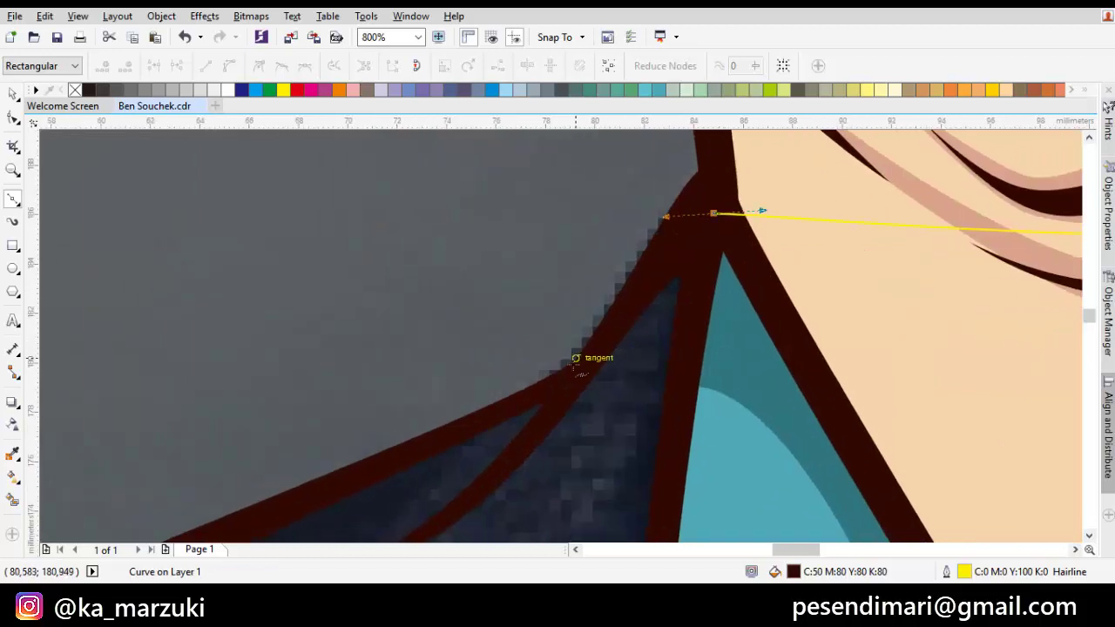
pyautogui.moveTo(561, 384); pyautogui.dragTo(564, 390)
pyautogui.scroll(-1, 566, 390)
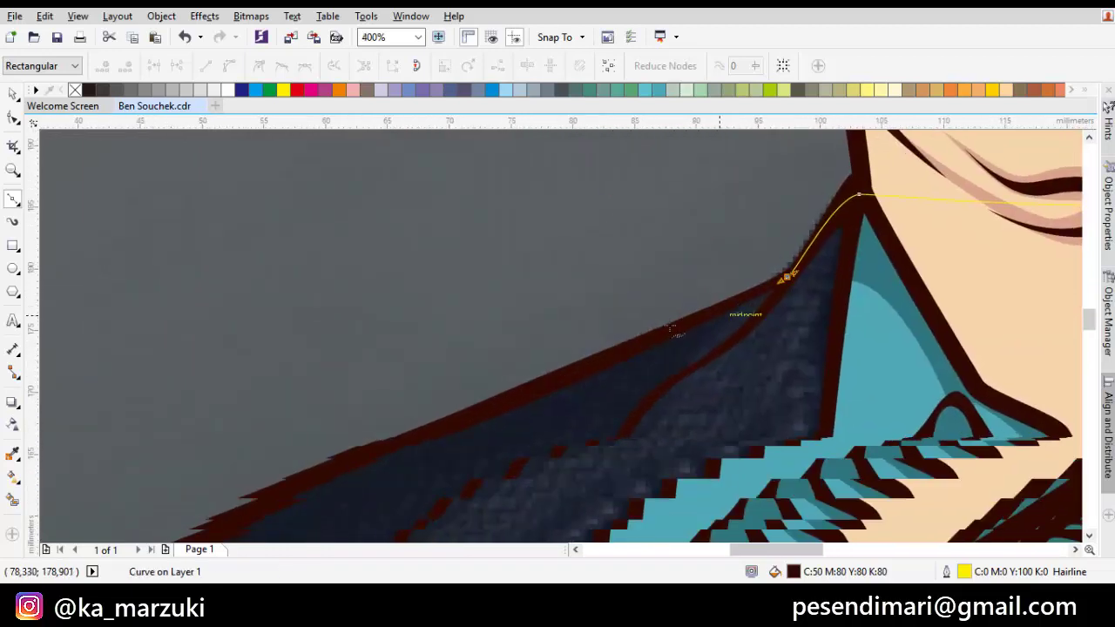
# - Trace the jacket shape along the left shoulder outline and around its rounded corner, closing the path at the starting node
pyautogui.click(624, 349)
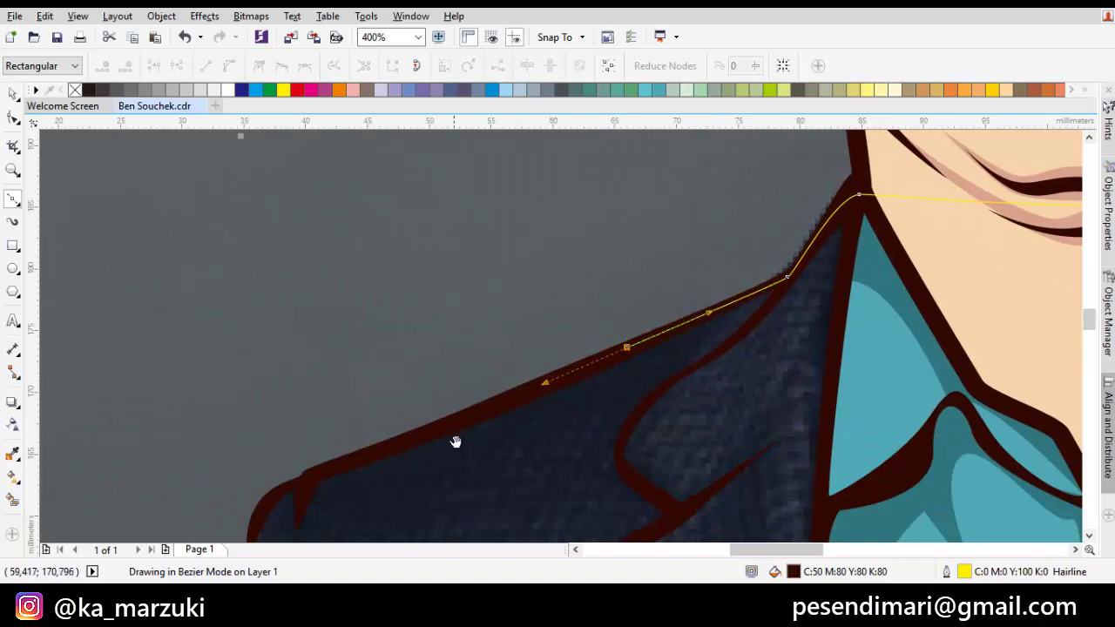
pyautogui.scroll(1, 454, 442)
pyautogui.click(513, 403)
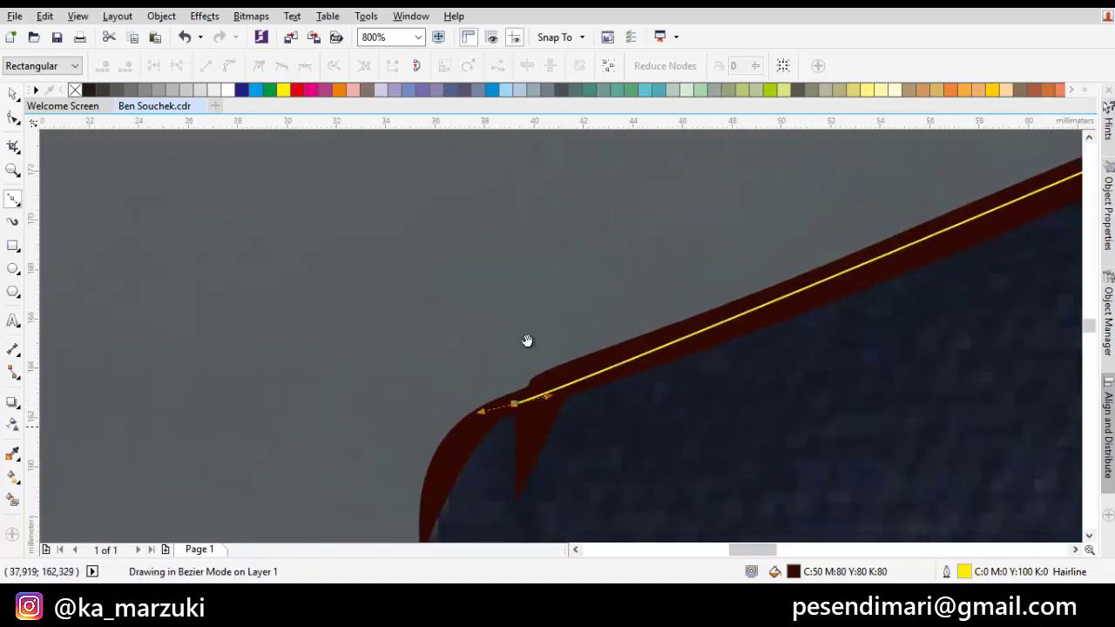
pyautogui.moveTo(527, 340); pyautogui.dragTo(641, 219)
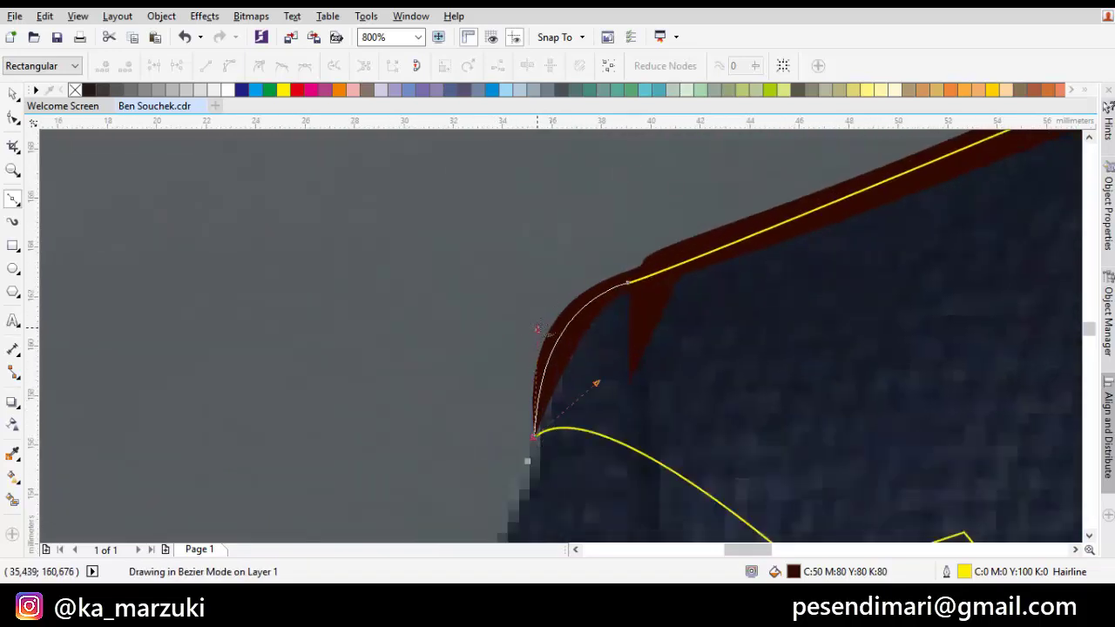
pyautogui.click(533, 435)
# - Reorder the filled jacket shape so that it lies behind the neck and shirt shapes
pyautogui.scroll(-3, 674, 421)
pyautogui.rightClick(674, 422)
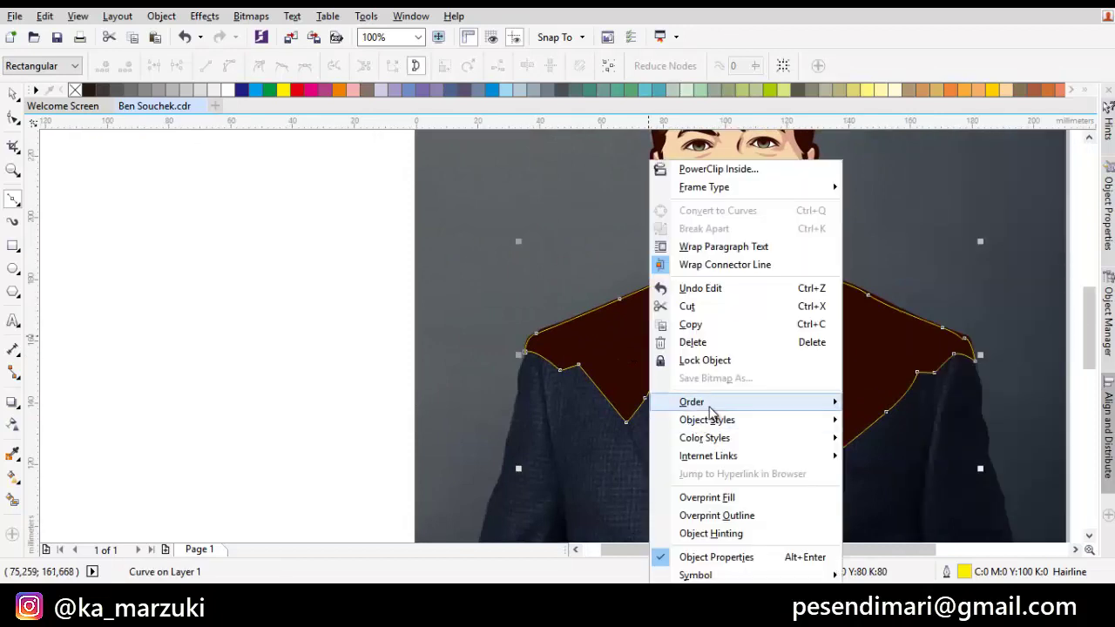
pyautogui.moveTo(696, 402)
pyautogui.click(889, 521)
pyautogui.click(890, 479)
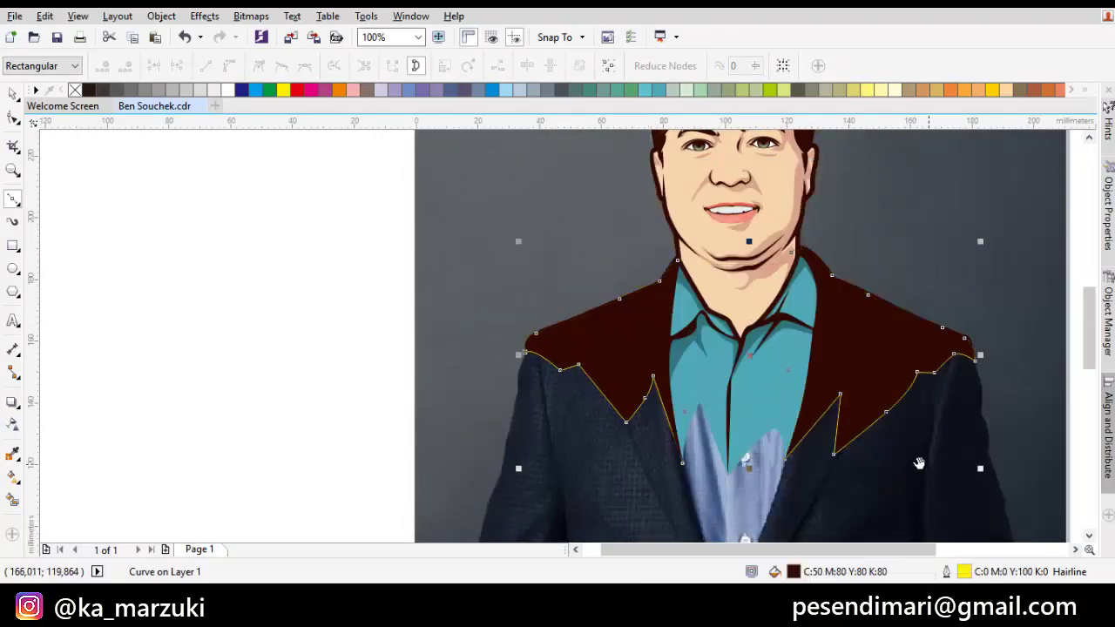
# - Sample the dark jacket colour from the photo, adjust it to C95 M91 Y71 K61, and fill the jacket shape with it
pyautogui.hscroll(1, 843, 533)
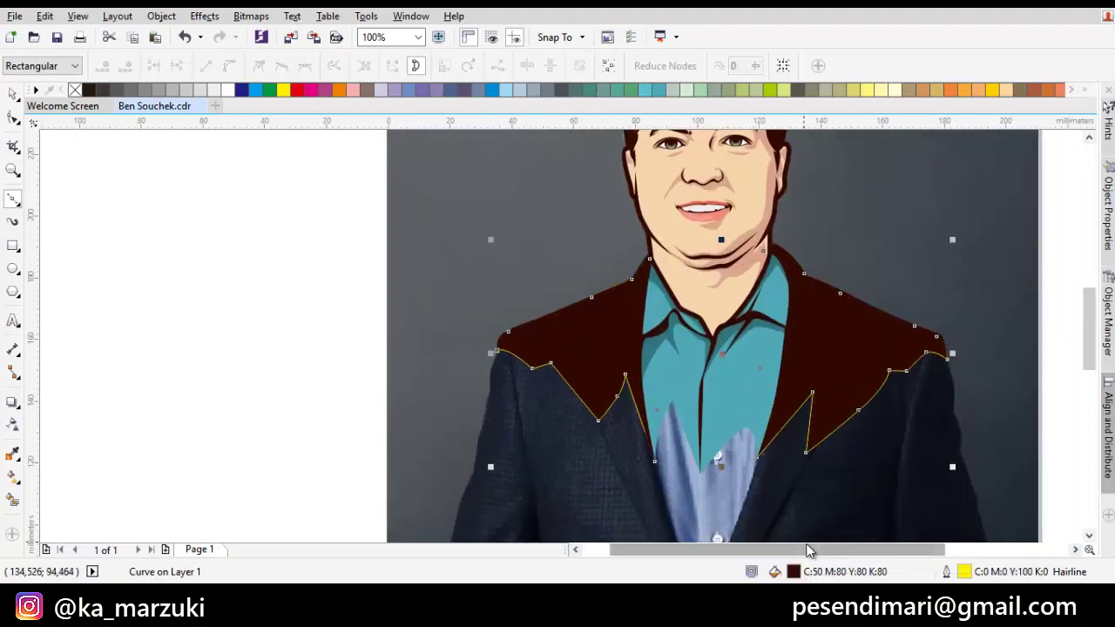
pyautogui.doubleClick(821, 572)
pyautogui.click(894, 411)
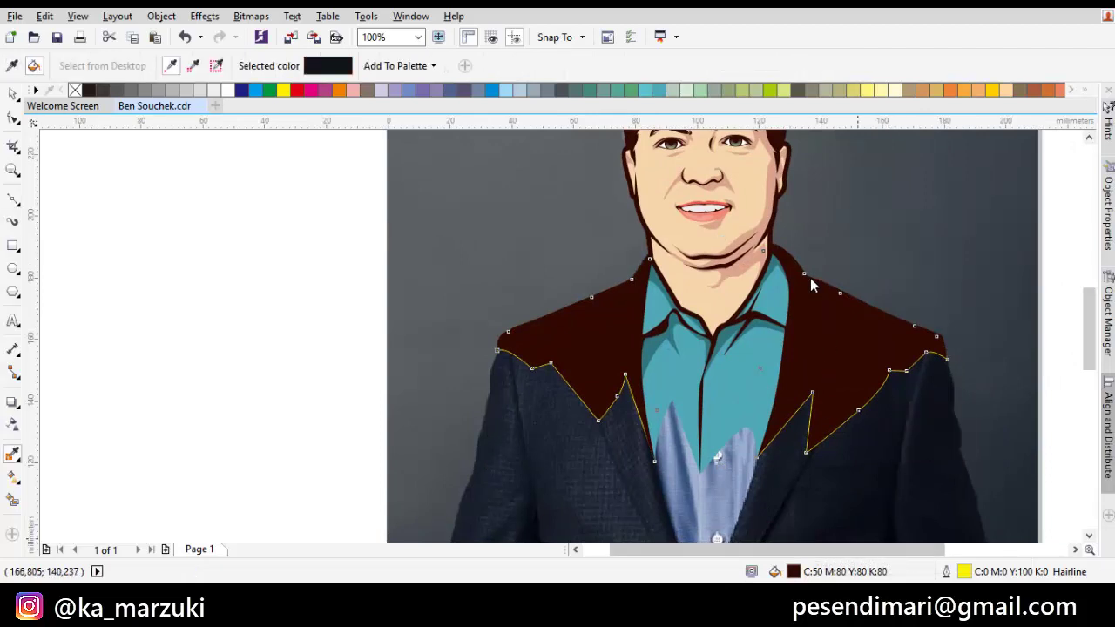
pyautogui.hotkey('shift', 'F11')
pyautogui.click(770, 185)
pyautogui.click(757, 201)
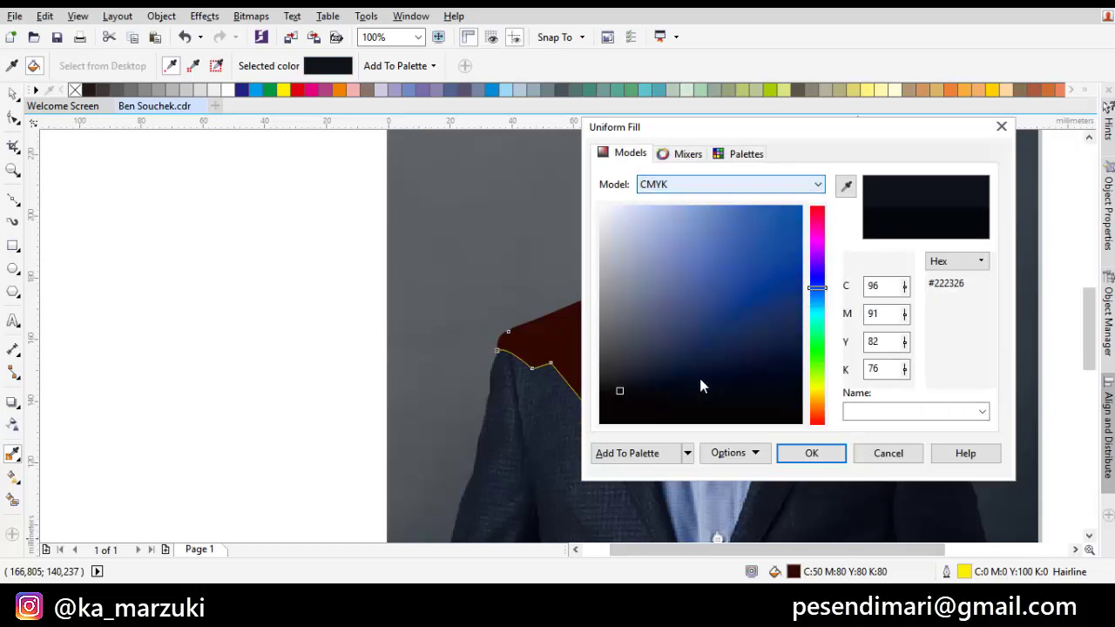
pyautogui.click(642, 376)
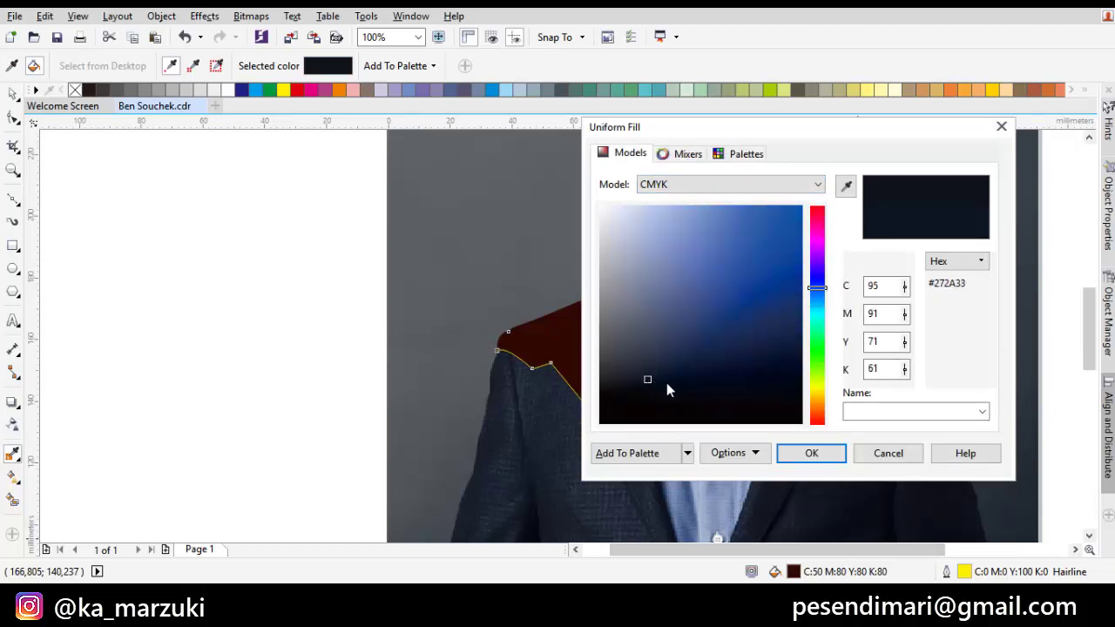
pyautogui.moveTo(821, 467); pyautogui.dragTo(740, 429)
pyautogui.click(802, 450)
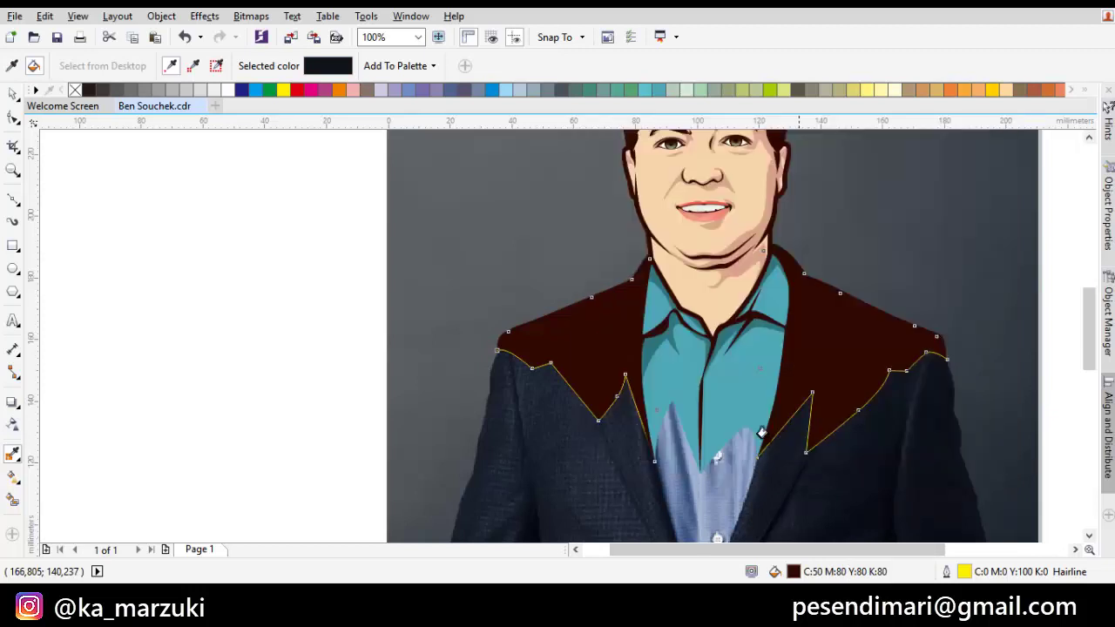
pyautogui.click(580, 354)
# - Delete two extra nodes on the jacket shape's right lower edge and bend the edge near the sleeve into a smooth arc
pyautogui.press('F10')
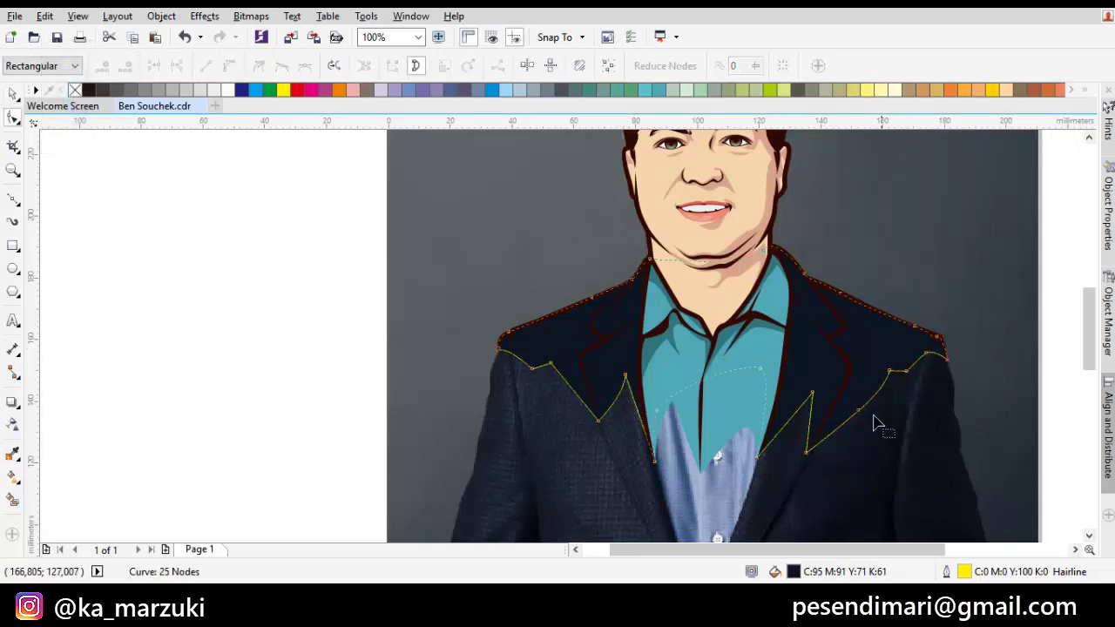
pyautogui.press('Delete')
pyautogui.click(927, 352)
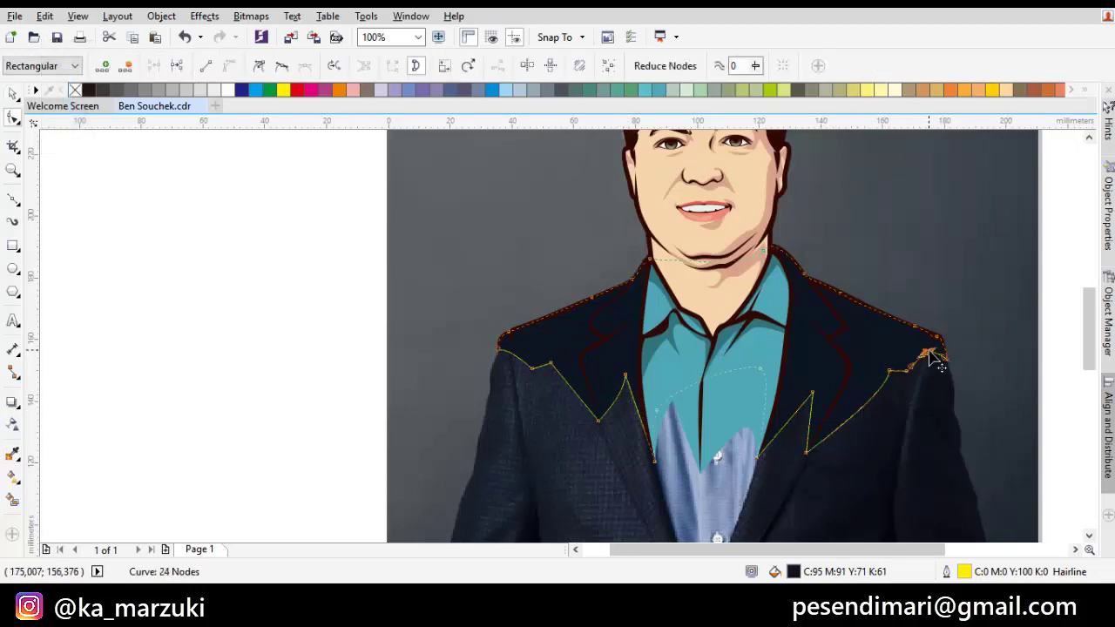
pyautogui.press('Delete')
pyautogui.moveTo(867, 398); pyautogui.dragTo(946, 340)
pyautogui.press('space')
pyautogui.press('Escape')
pyautogui.press('F5')
pyautogui.scroll(2, 678, 344)
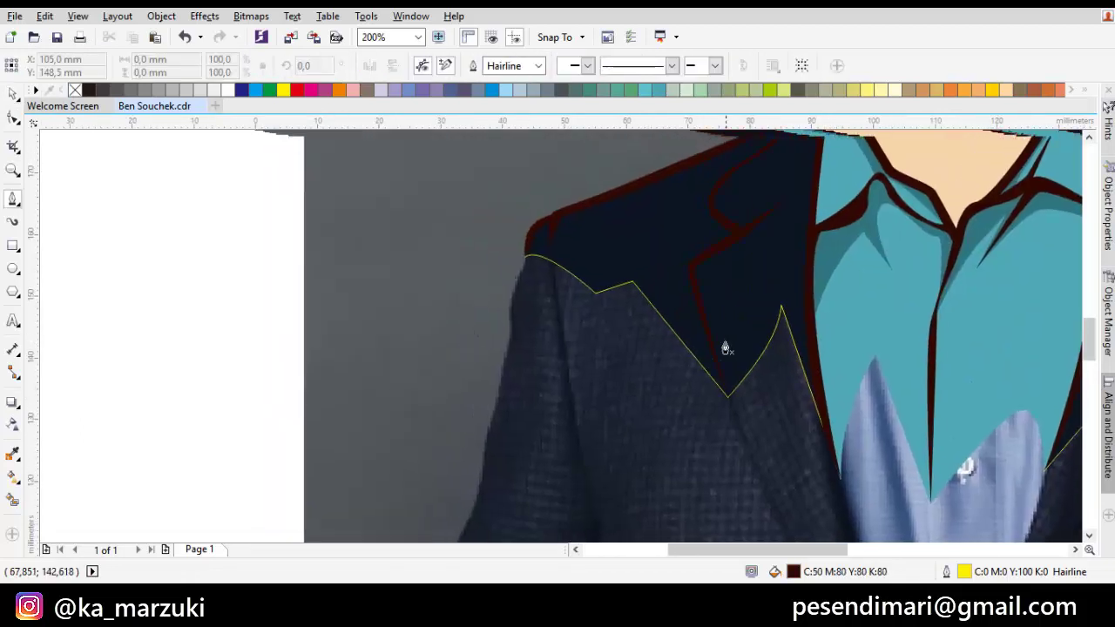
pyautogui.press('space')
pyautogui.press('Delete')
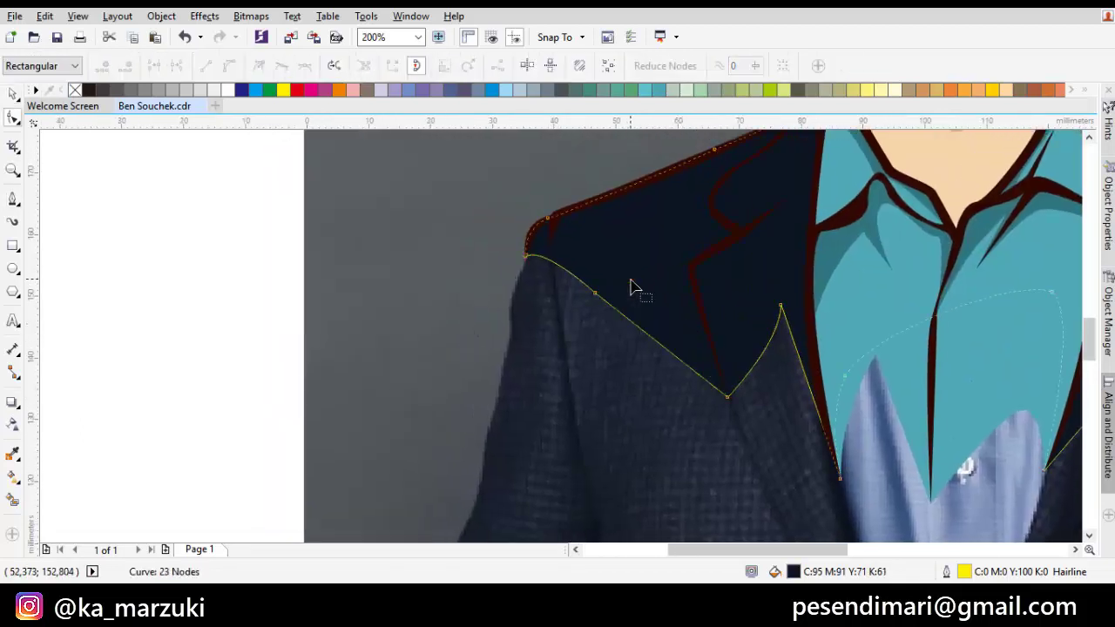
pyautogui.hscroll(-1, 652, 297)
pyautogui.hotkey('ctrl', 'z')
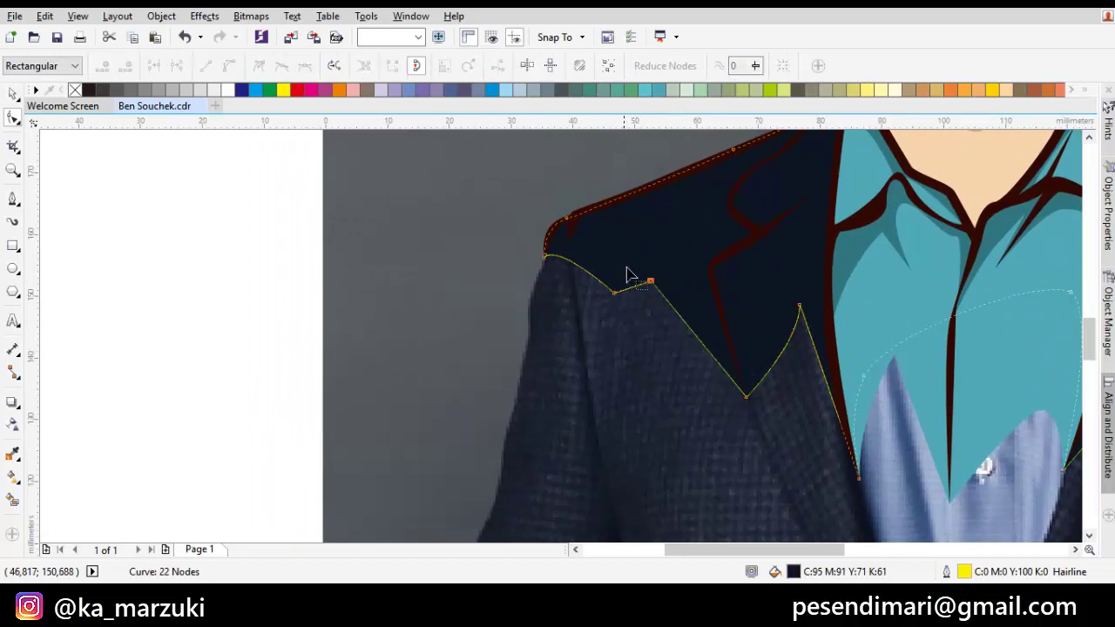
# - Convert all jacket shape segments to curves with cusp nodes and delete the raised node on the left chest edge
pyautogui.hotkey('ctrl', 'a')
pyautogui.rightClick(627, 255)
pyautogui.click(673, 326)
pyautogui.rightClick(673, 263)
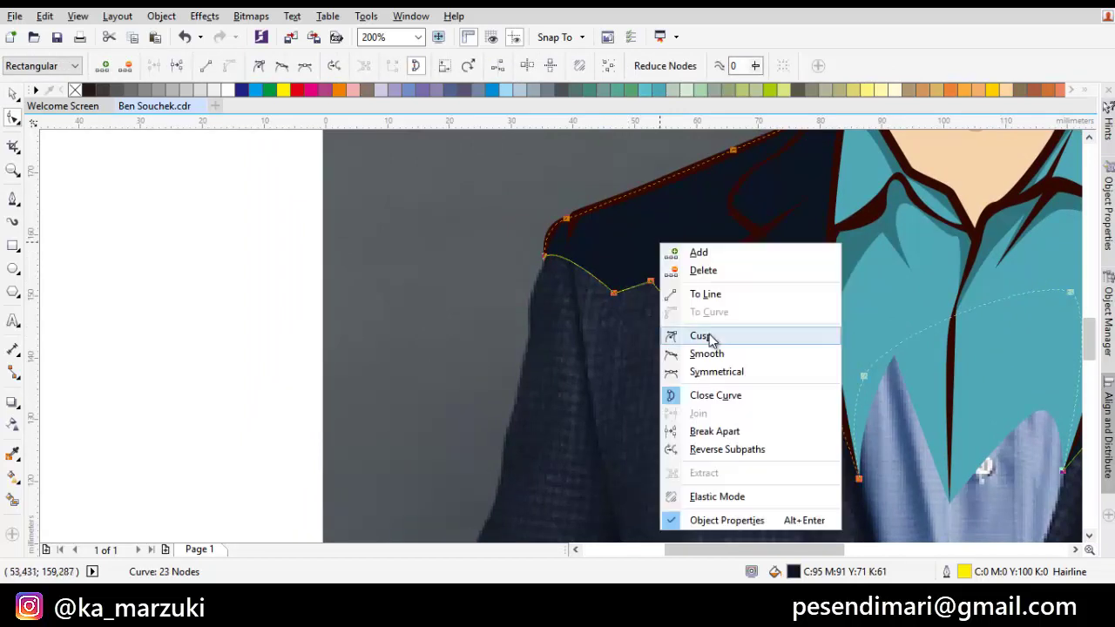
pyautogui.click(714, 339)
pyautogui.press('Delete')
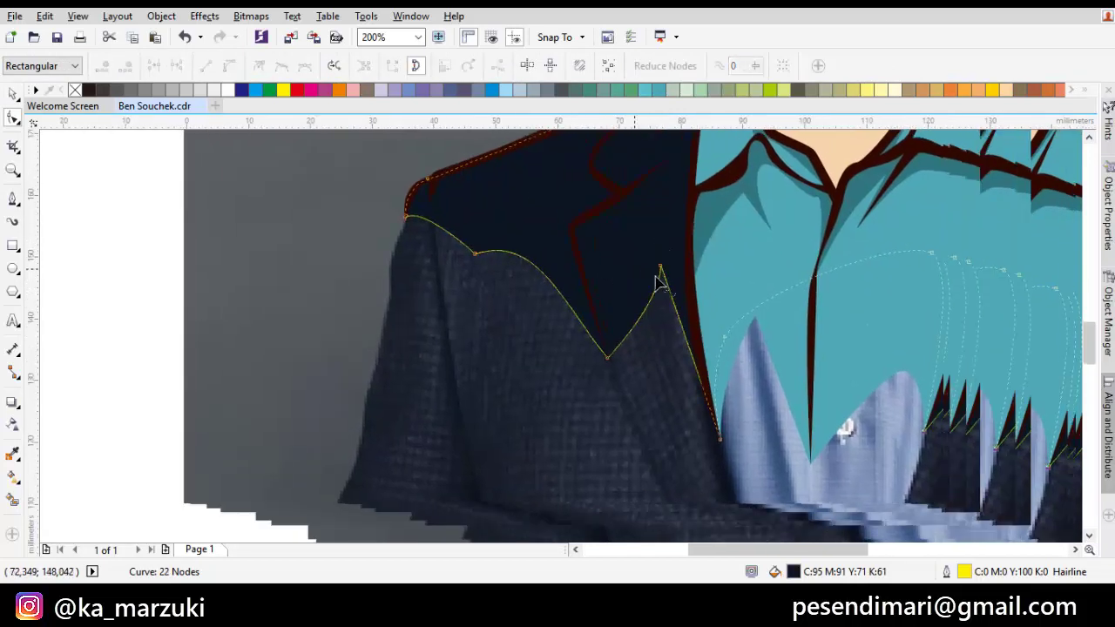
# - Bend the lower-edge segments on both sides of the left lapel's pointed tip into smooth curves
pyautogui.hscroll(5, 662, 288)
pyautogui.moveTo(593, 270); pyautogui.dragTo(584, 261)
pyautogui.moveTo(558, 337); pyautogui.dragTo(531, 307)
pyautogui.moveTo(604, 309); pyautogui.dragTo(604, 309)
# - Lower the inner node of the right lapel notch and curve the lower-edge segments beside it
pyautogui.hscroll(4, 604, 310)
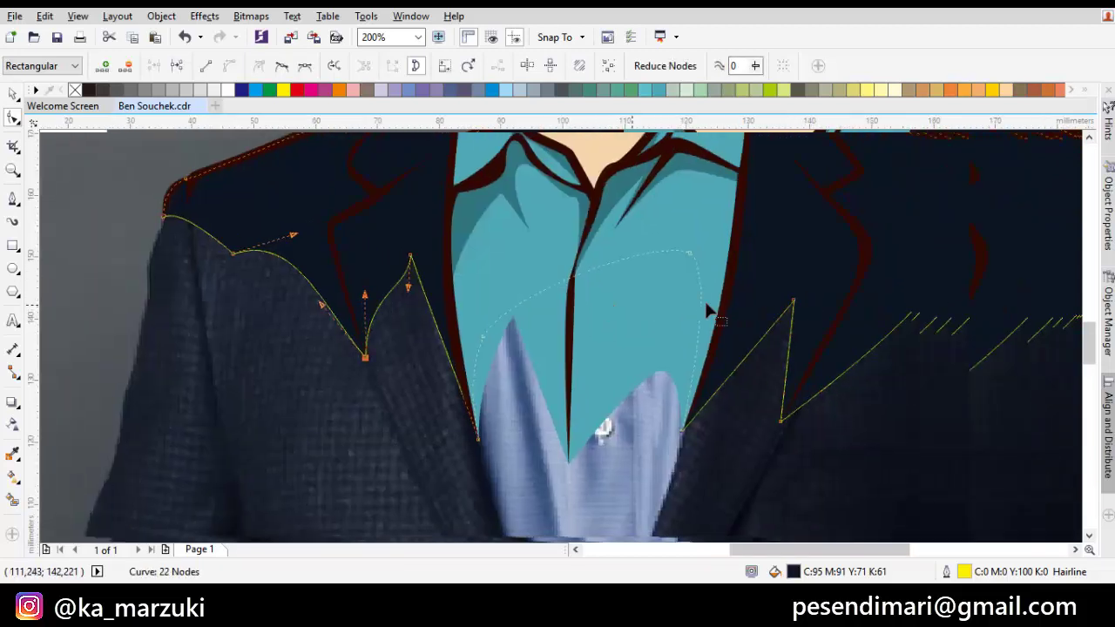
pyautogui.click(793, 305)
pyautogui.moveTo(788, 325); pyautogui.dragTo(786, 427)
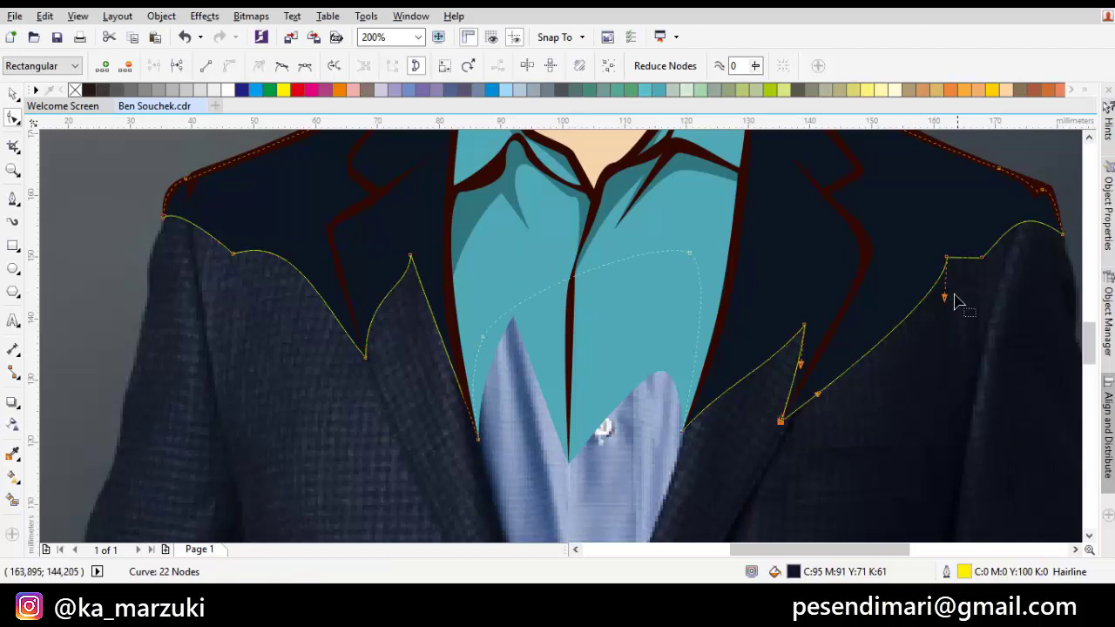
# - Move the corner node near the right sleeve inward, delete its neighbouring node, and smooth the edge toward the sleeve
pyautogui.moveTo(953, 268); pyautogui.dragTo(924, 281)
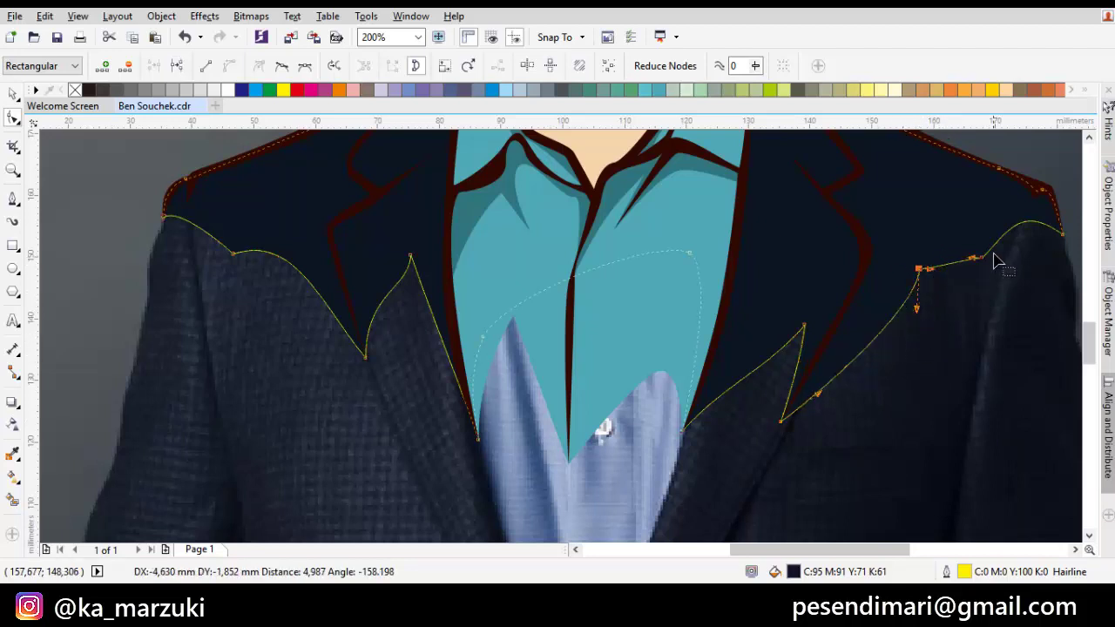
pyautogui.doubleClick(981, 259)
pyautogui.moveTo(1007, 248); pyautogui.dragTo(965, 282)
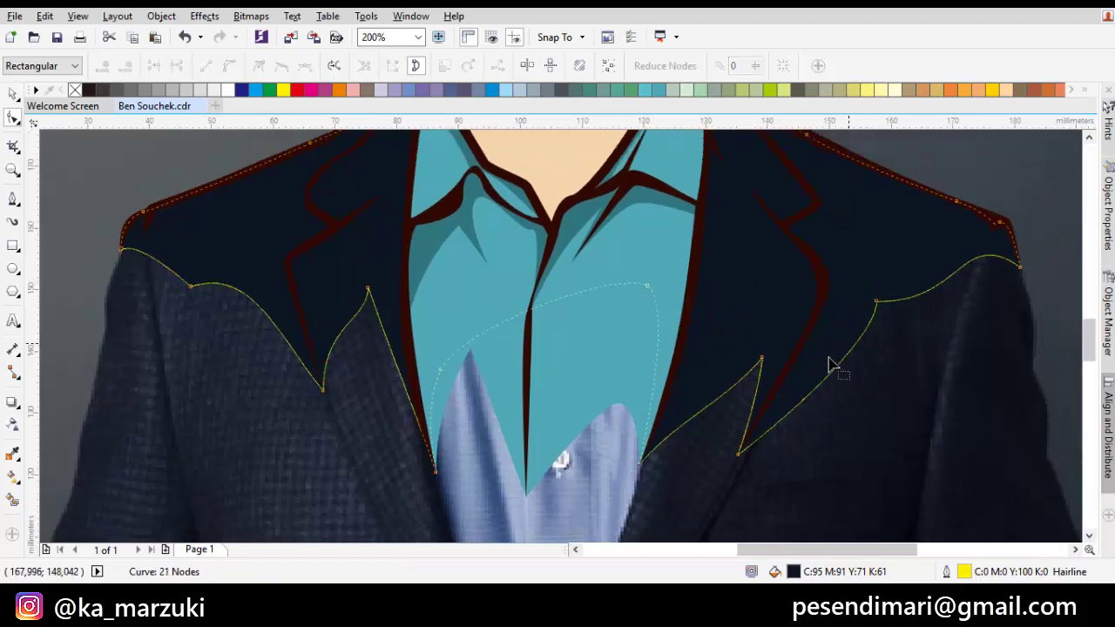
pyautogui.moveTo(810, 361); pyautogui.dragTo(894, 277)
pyautogui.scroll(-1, 843, 252)
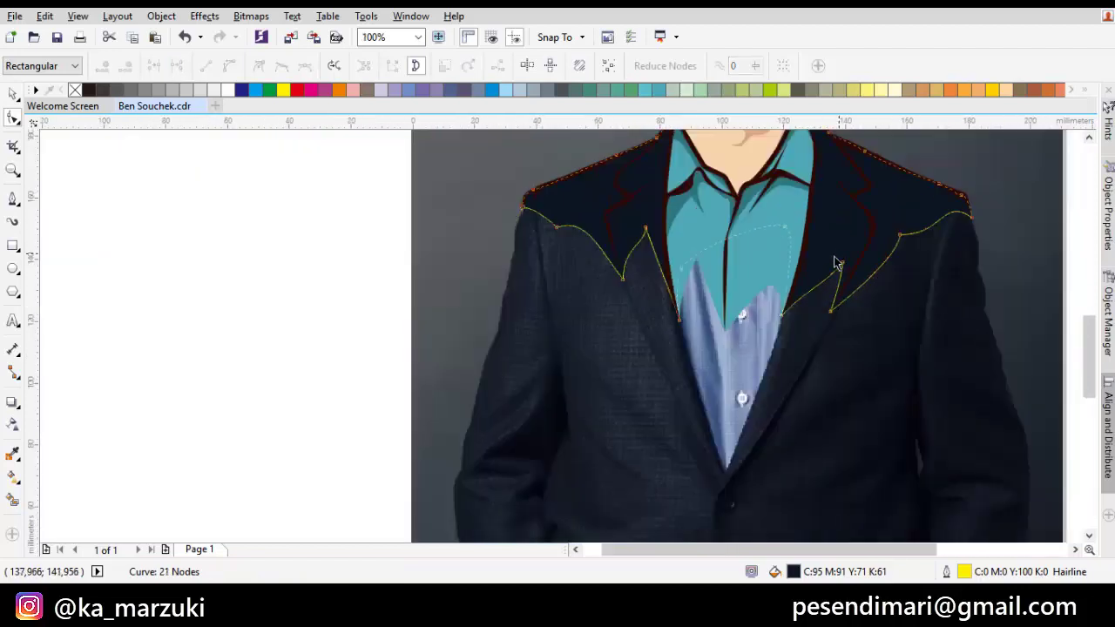
pyautogui.press('Escape')
# - Lighten the jacket shape's fill to C89 M85 Y66 K50
pyautogui.scroll(-1, 712, 245)
pyautogui.scroll(2, 662, 227)
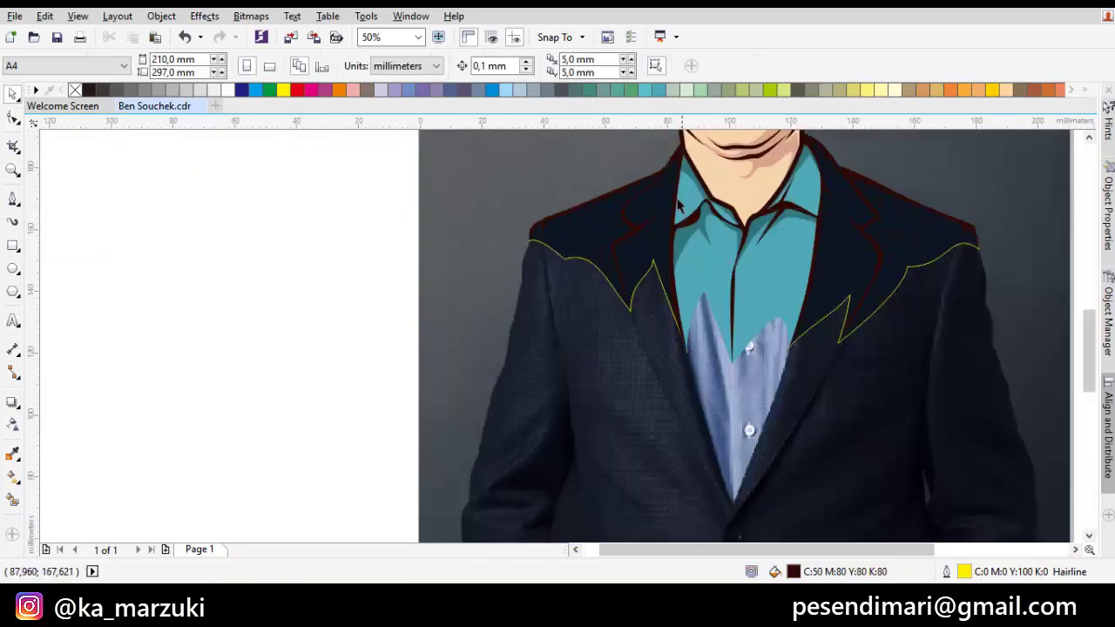
pyautogui.click(517, 248)
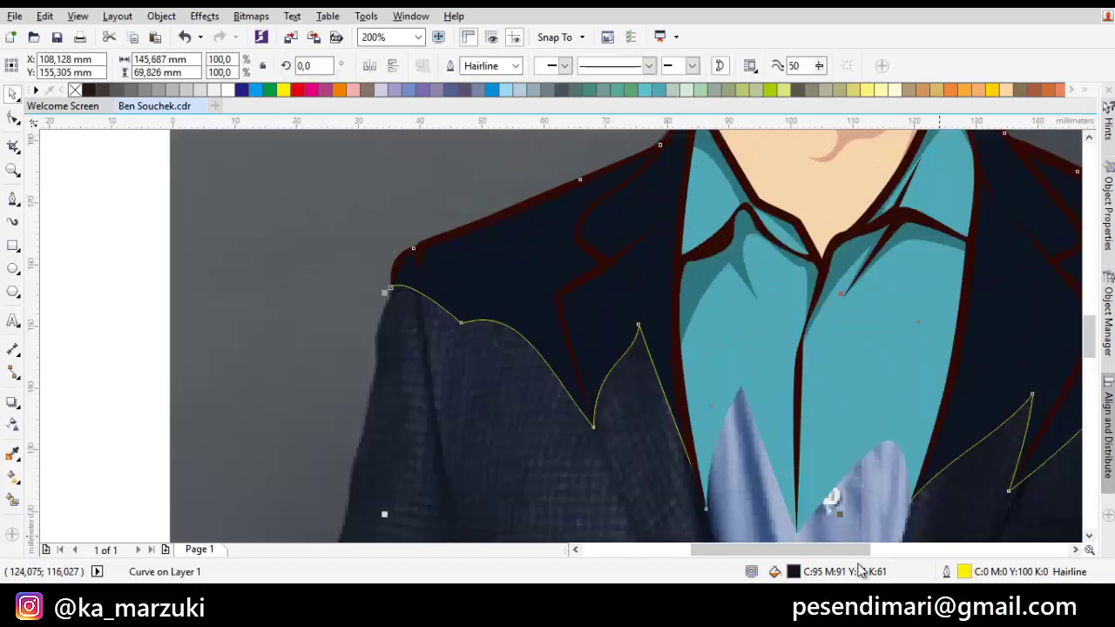
pyautogui.hotkey('shift', 'F11')
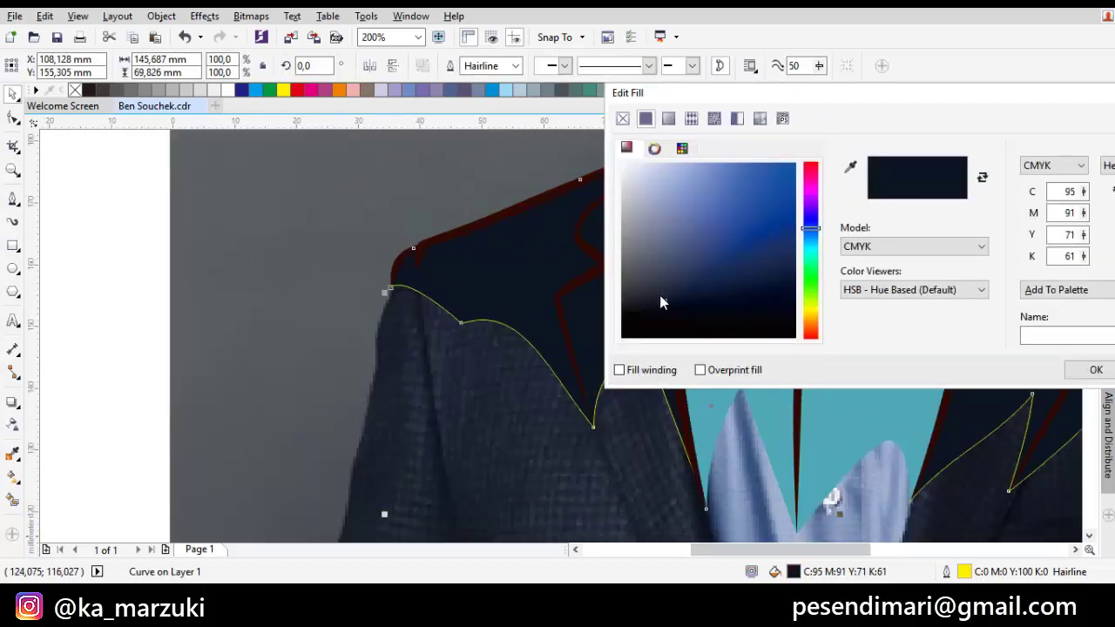
pyautogui.click(655, 294)
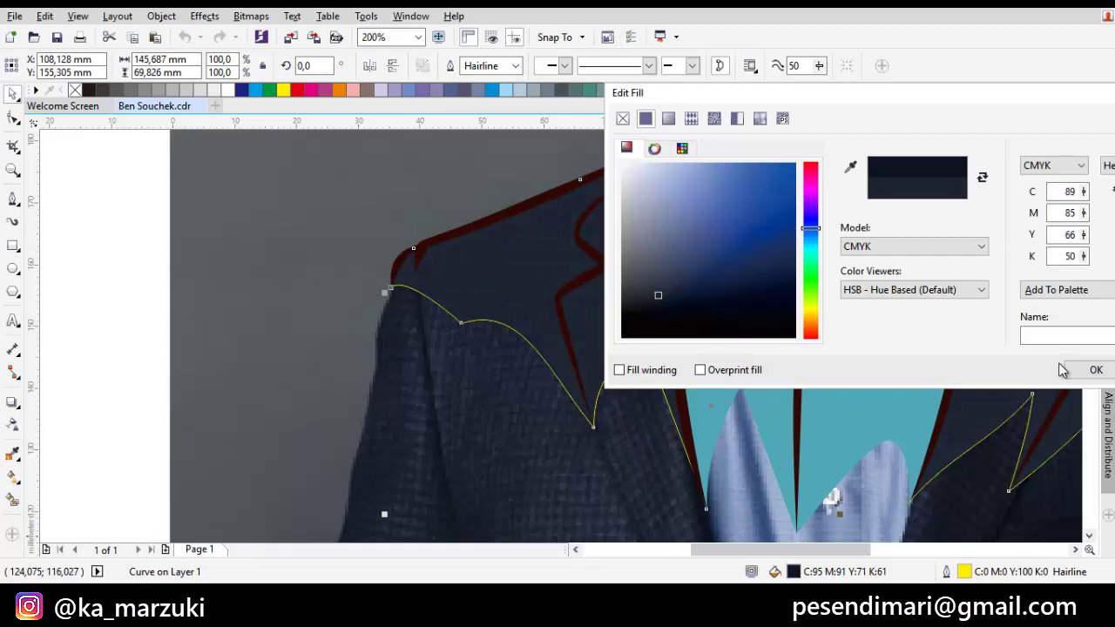
pyautogui.click(1072, 369)
# - Start a new shape outside the left shoulder and curve it along the shoulder outline across the top of the left lapel
pyautogui.moveTo(669, 297); pyautogui.dragTo(685, 374)
pyautogui.press('space')
pyautogui.moveTo(322, 258); pyautogui.dragTo(337, 332)
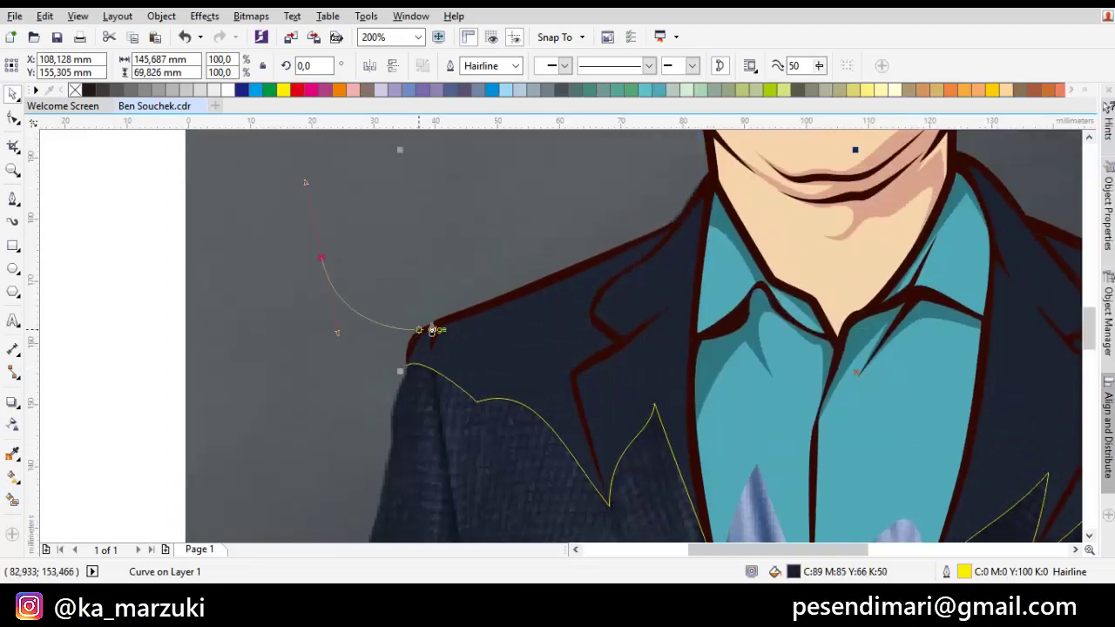
pyautogui.moveTo(515, 291); pyautogui.dragTo(549, 277)
pyautogui.scroll(1, 548, 279)
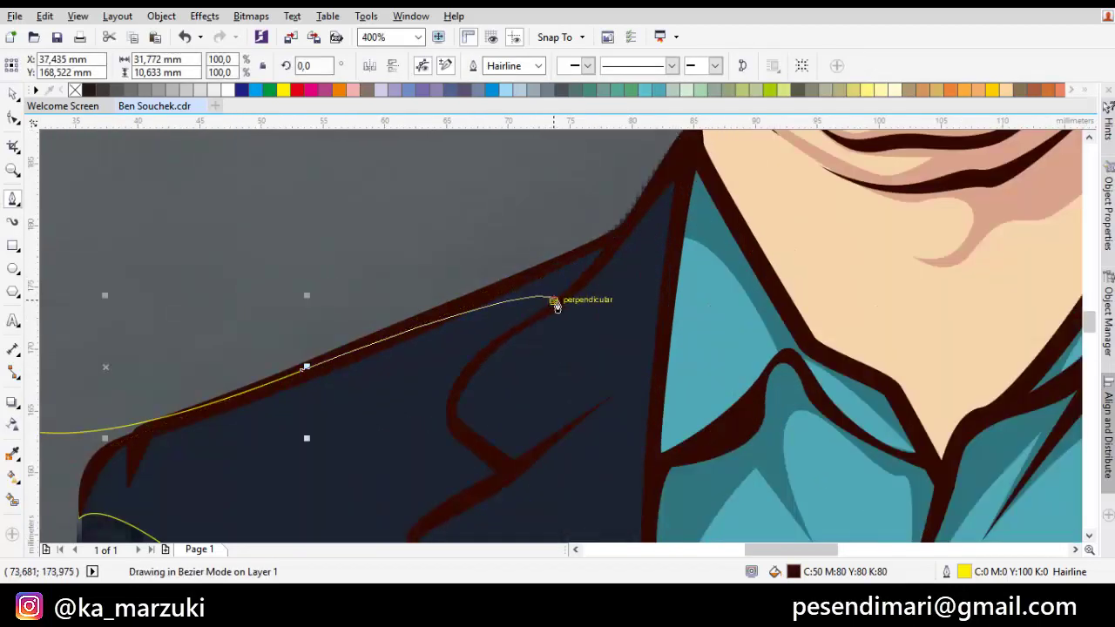
pyautogui.click(555, 301)
pyautogui.click(645, 263)
# - Extend the new shape down along the left jacket opening and back up to the top of the left shirt collar
pyautogui.moveTo(647, 263); pyautogui.dragTo(651, 106)
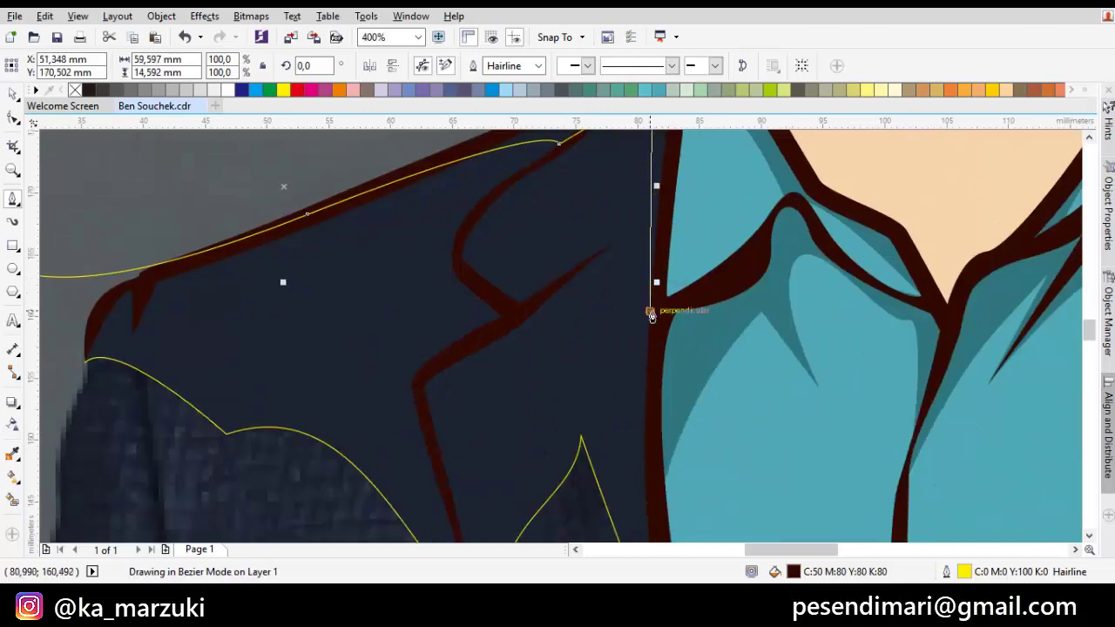
pyautogui.click(651, 315)
pyautogui.scroll(3, 662, 261)
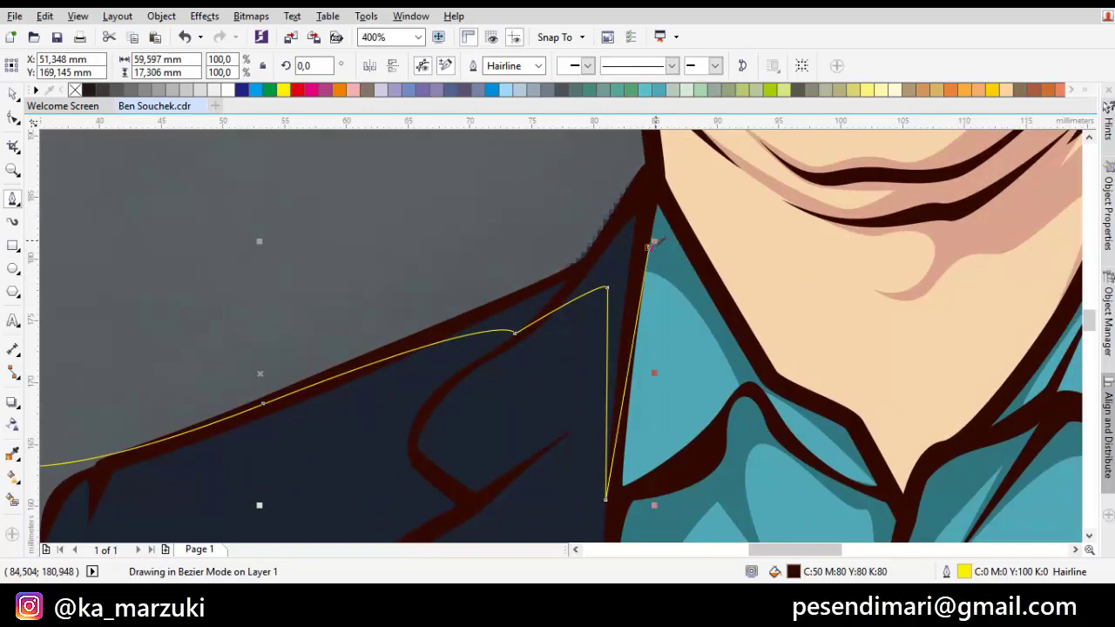
pyautogui.click(652, 244)
# - Extend the shape in a curve across the neck to the inner edge of the right jacket collar
pyautogui.scroll(-2, 653, 244)
pyautogui.moveTo(763, 277); pyautogui.dragTo(787, 310)
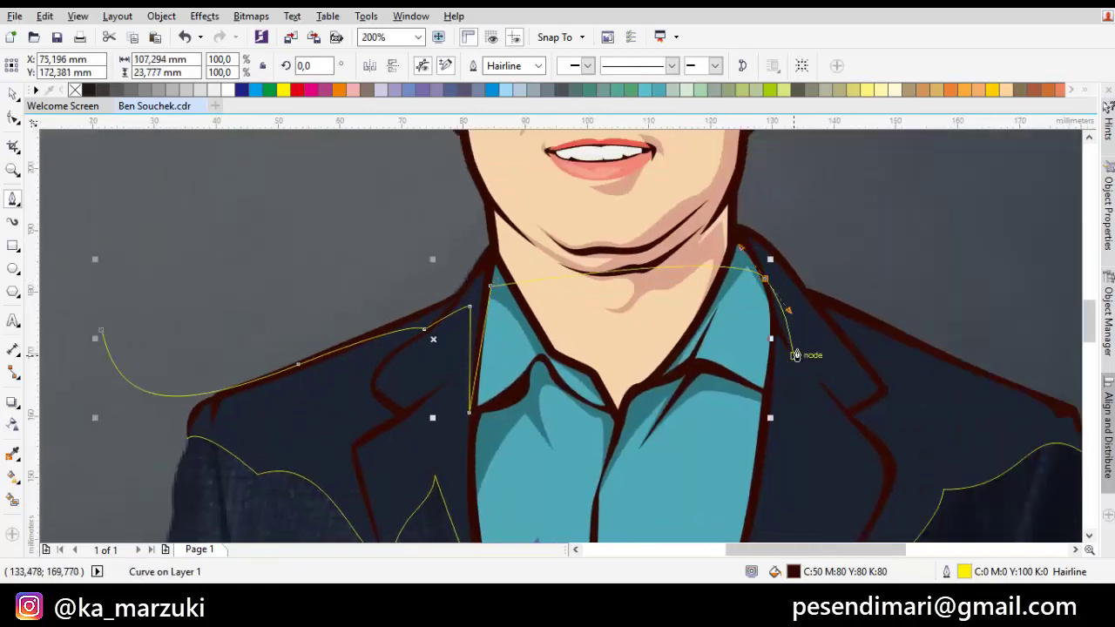
pyautogui.moveTo(789, 363); pyautogui.dragTo(775, 326)
pyautogui.click(725, 260)
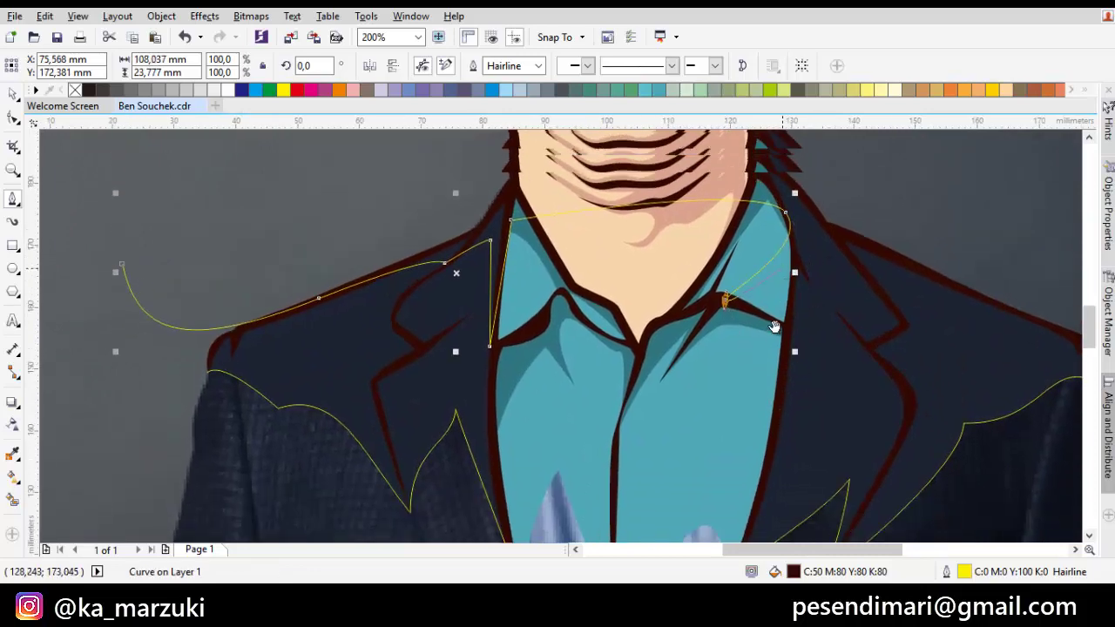
pyautogui.scroll(2, 774, 328)
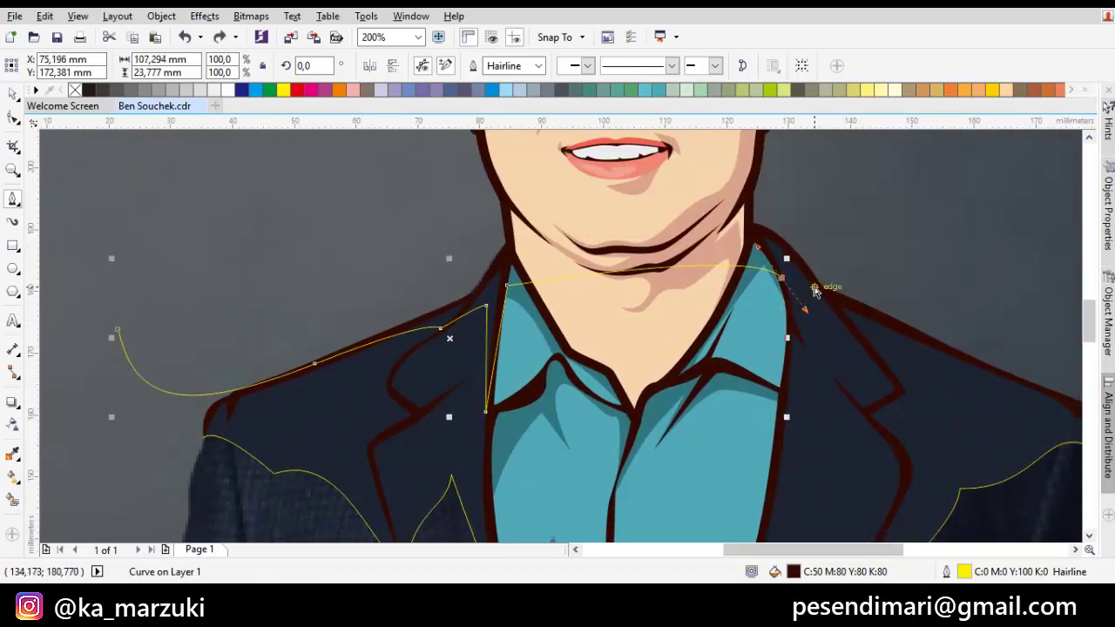
pyautogui.scroll(2, 815, 291)
pyautogui.moveTo(791, 325); pyautogui.dragTo(798, 296)
# - Continue the shape up the right collar, down to the upper lapel tip, and back up the lapel toward the right shoulder
pyautogui.click(807, 275)
pyautogui.moveTo(931, 428); pyautogui.dragTo(819, 375)
pyautogui.click(882, 430)
pyautogui.click(882, 432)
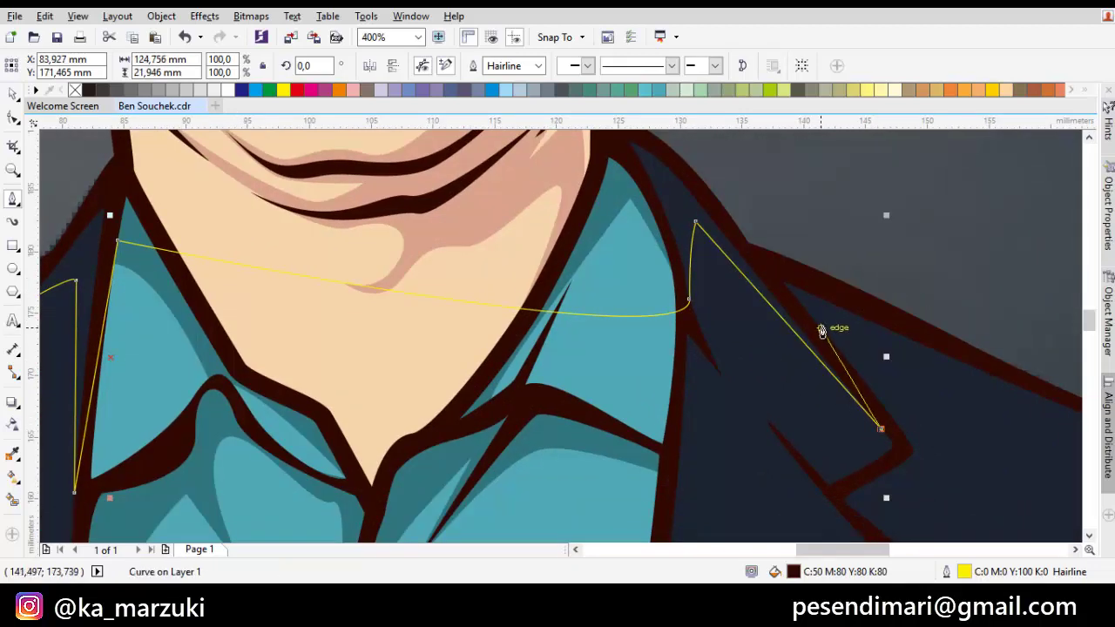
pyautogui.click(832, 324)
pyautogui.hscroll(4, 918, 357)
pyautogui.scroll(-2, 764, 323)
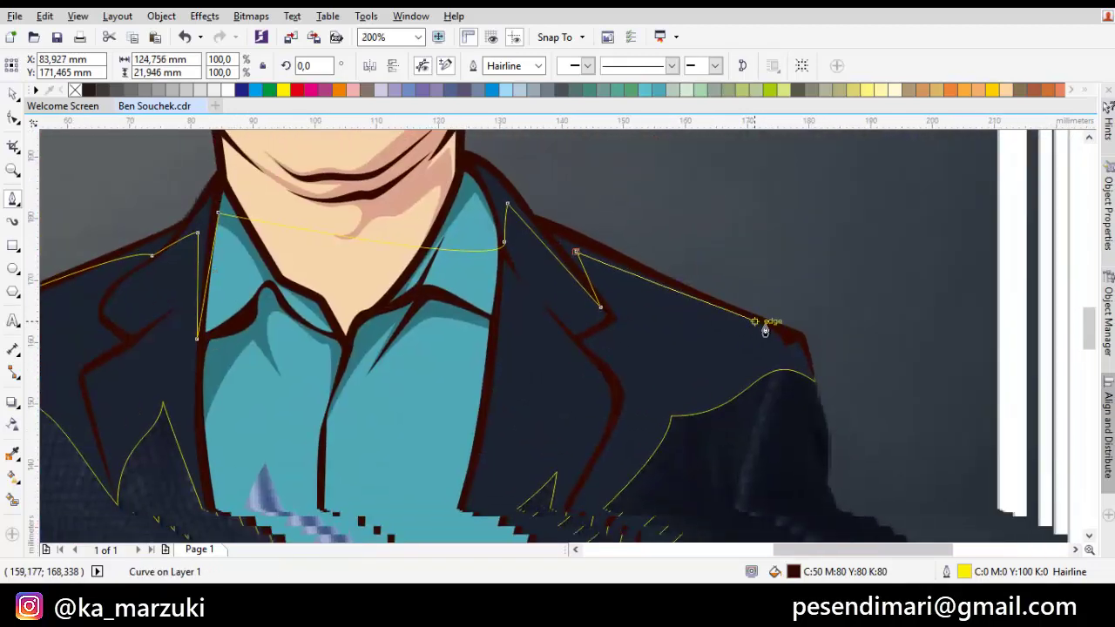
# - Run the shape along the right shoulder to the sleeve top and close it with a curve over the face to its starting node
pyautogui.click(778, 329)
pyautogui.scroll(-1, 778, 327)
pyautogui.moveTo(728, 243); pyautogui.dragTo(655, 208)
pyautogui.moveTo(521, 190); pyautogui.dragTo(456, 194)
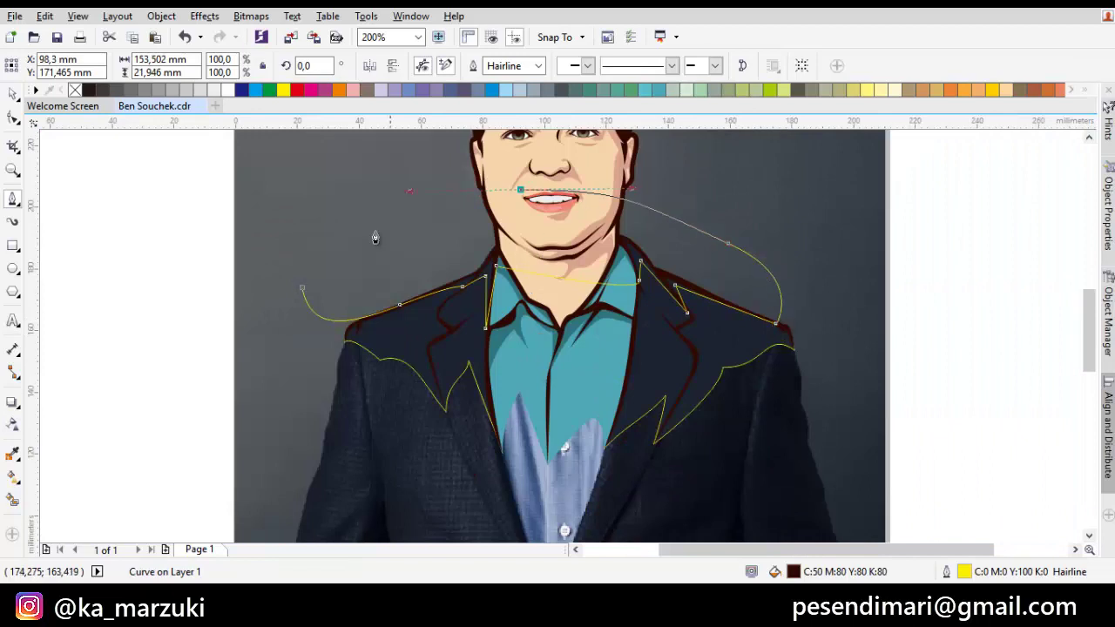
pyautogui.click(303, 289)
# - Draw a closed shadow shape about 24.5 mm tall along the outer edge of the right lapel, up to its notch
pyautogui.scroll(1, 603, 392)
pyautogui.scroll(1, 653, 444)
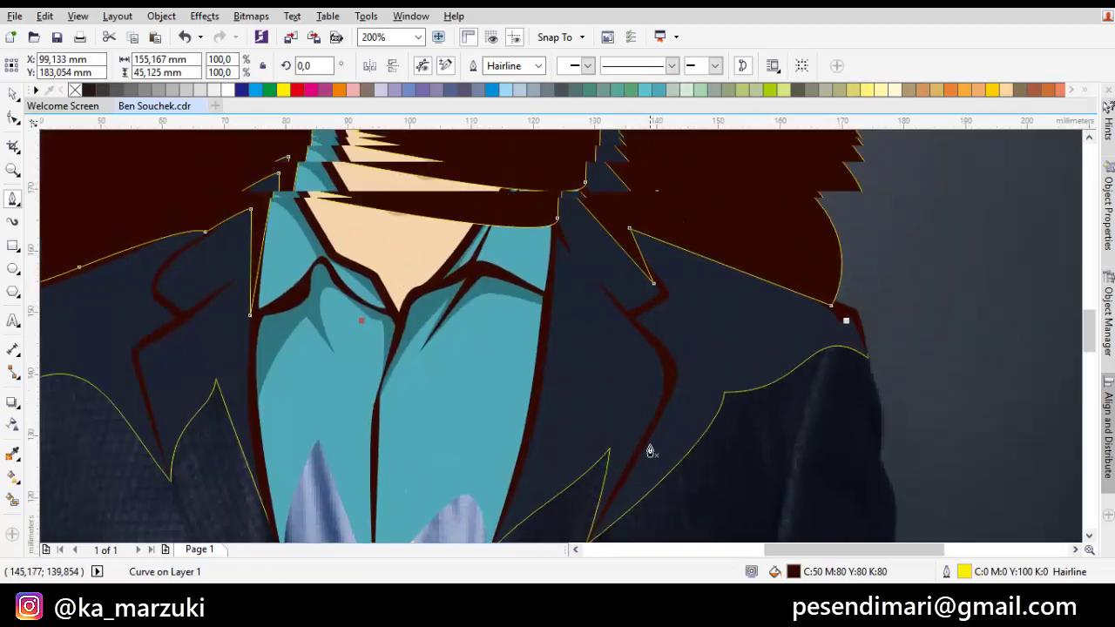
pyautogui.moveTo(597, 518); pyautogui.dragTo(694, 402)
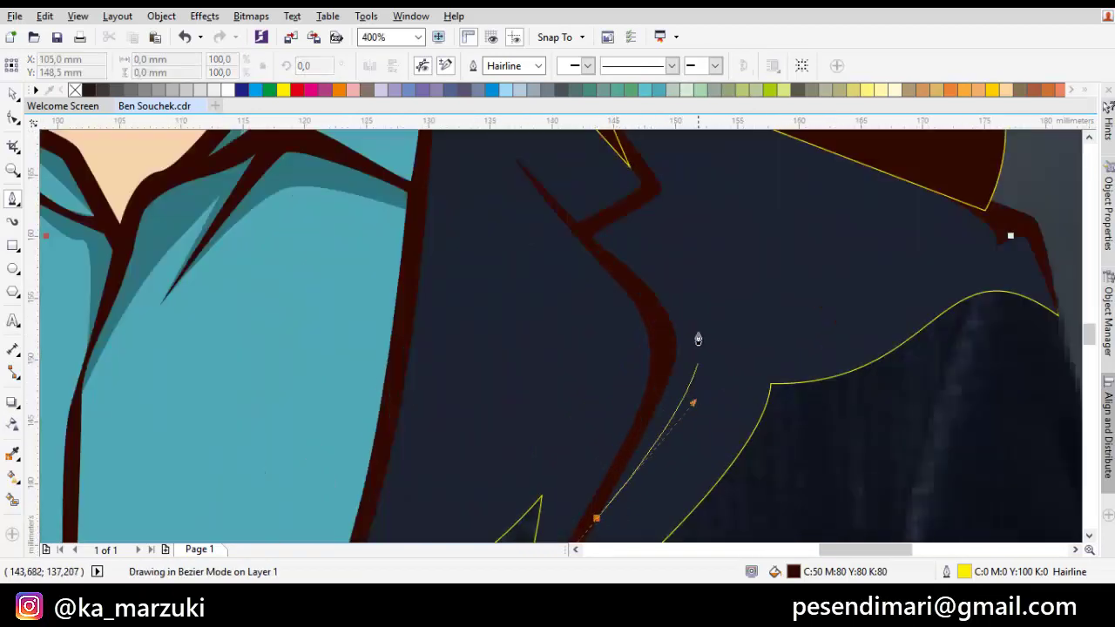
pyautogui.click(696, 320)
pyautogui.click(611, 217)
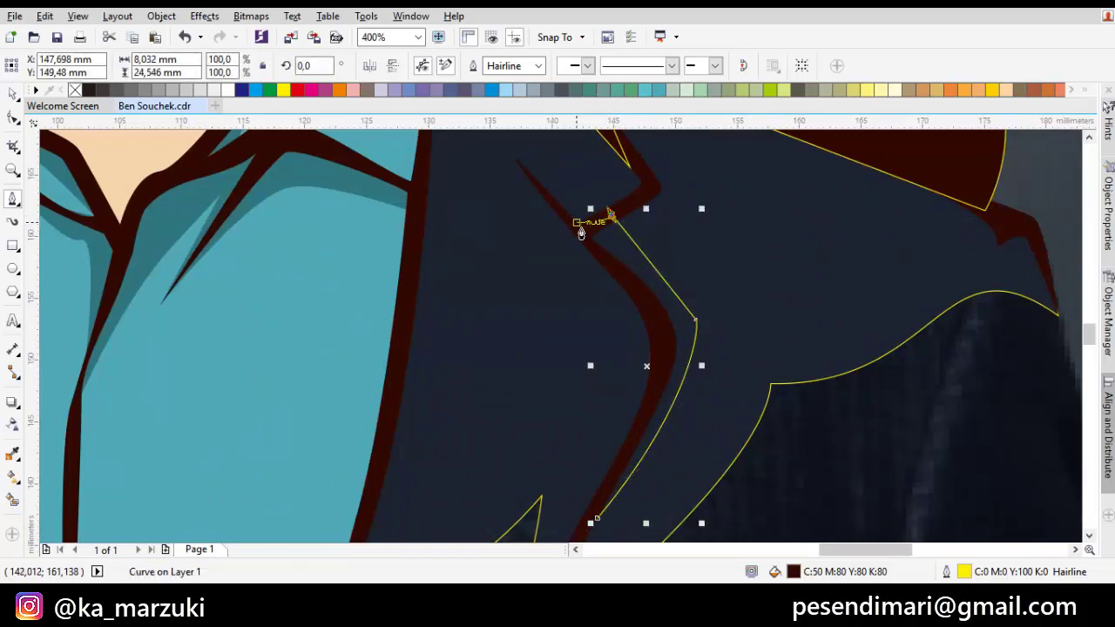
pyautogui.click(577, 223)
pyautogui.moveTo(630, 288); pyautogui.dragTo(664, 309)
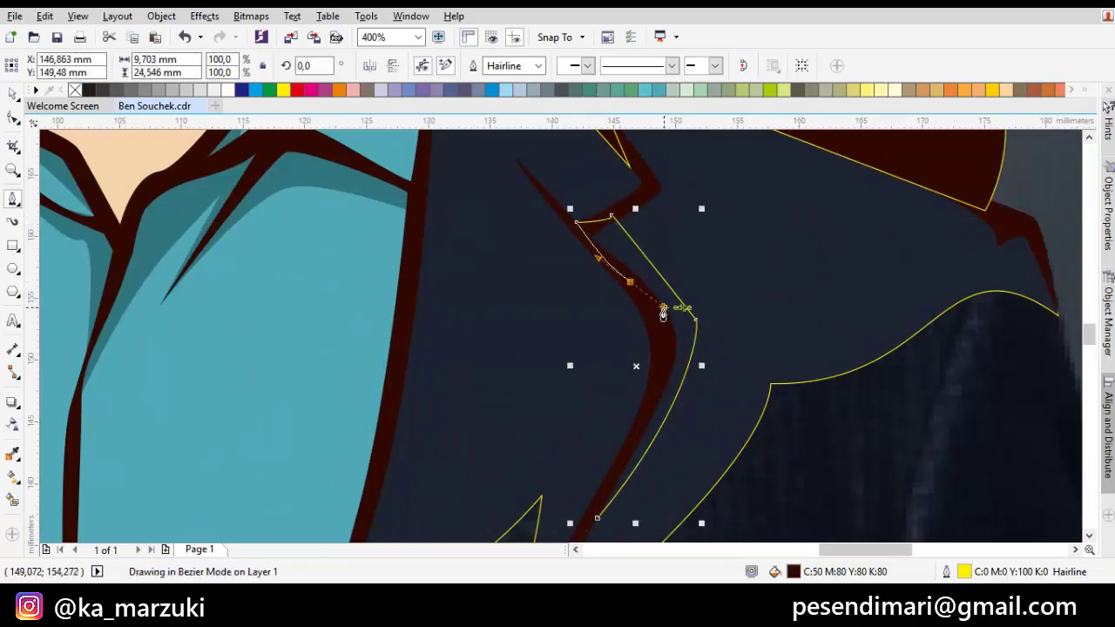
pyautogui.moveTo(625, 480); pyautogui.dragTo(679, 458)
# - Weld the right lapel shadow shape to the large shoulder shape
pyautogui.press('space')
pyautogui.keyDown('shift'); pyautogui.click(829, 233); pyautogui.keyUp('shift')
pyautogui.keyDown('shift'); pyautogui.click(673, 137); pyautogui.keyUp('shift')
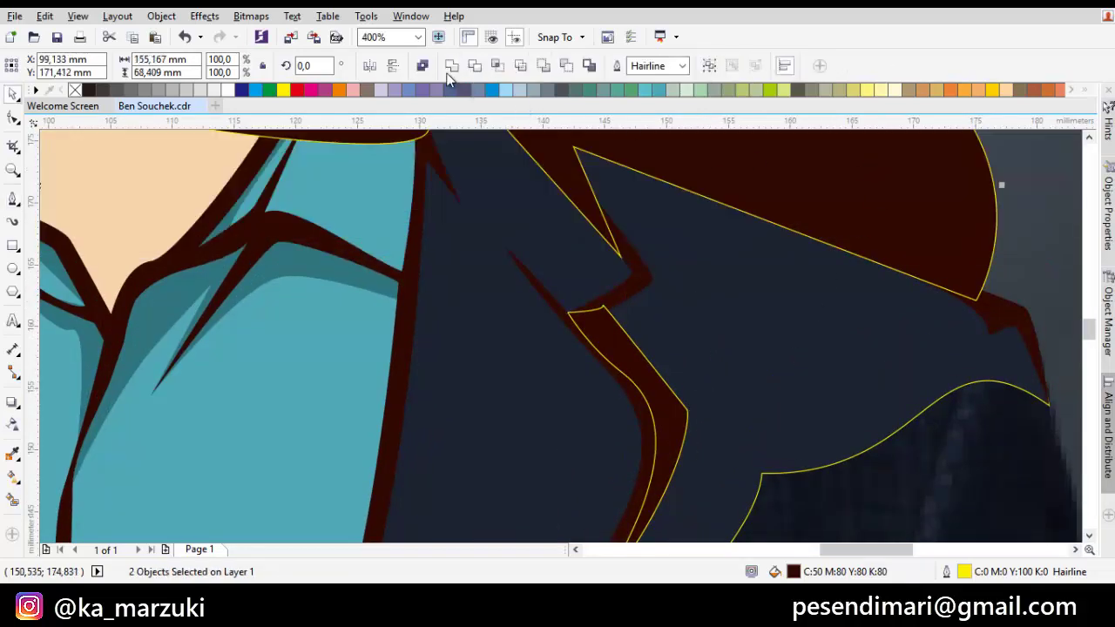
pyautogui.click(453, 69)
# - Draw a closed shadow shape along the outer edge of the left lapel, from near its lower point up to the notch and back
pyautogui.scroll(-2, 608, 228)
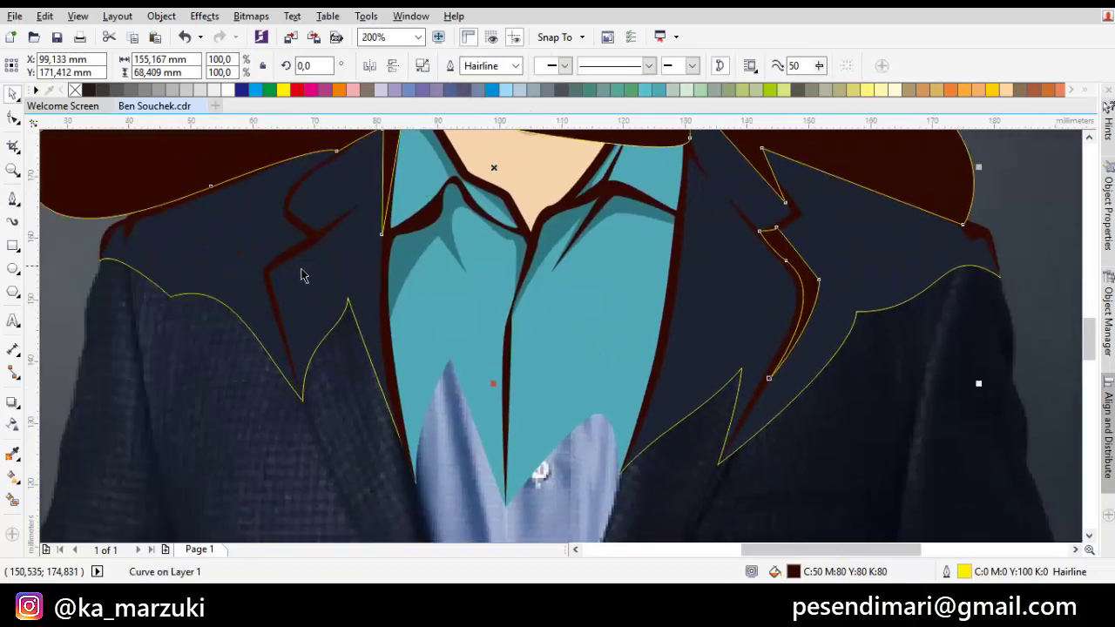
pyautogui.scroll(2, 301, 275)
pyautogui.press('F10')
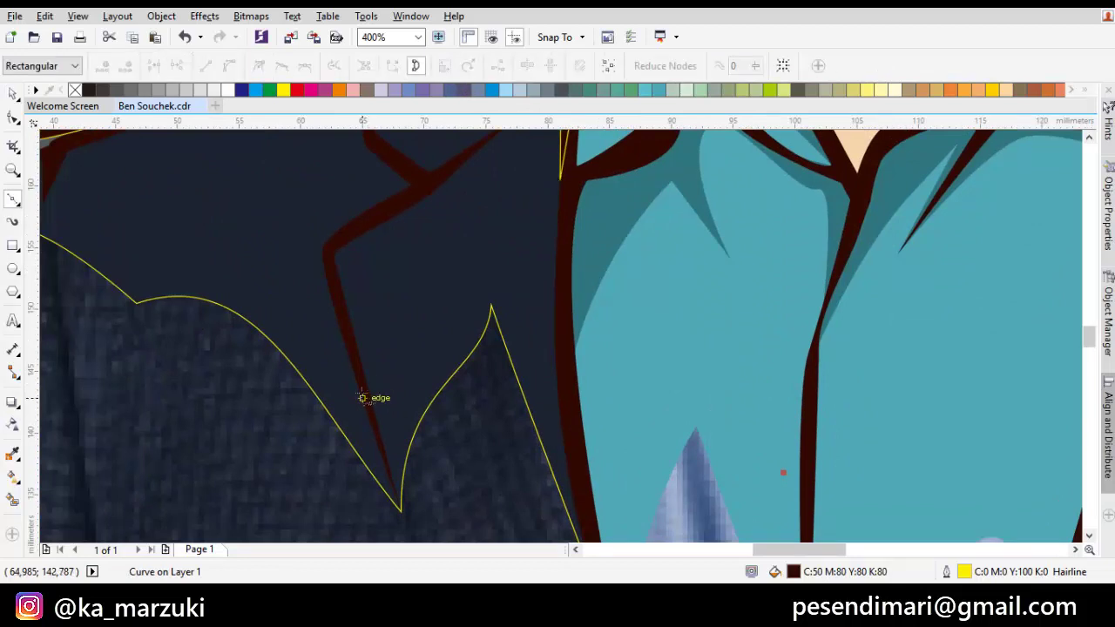
pyautogui.moveTo(362, 397); pyautogui.dragTo(311, 259)
pyautogui.moveTo(416, 187); pyautogui.dragTo(360, 229)
pyautogui.click(396, 253)
pyautogui.scroll(1, 305, 307)
pyautogui.moveTo(300, 318); pyautogui.dragTo(271, 333)
pyautogui.scroll(-1, 280, 347)
pyautogui.moveTo(303, 371); pyautogui.dragTo(314, 271)
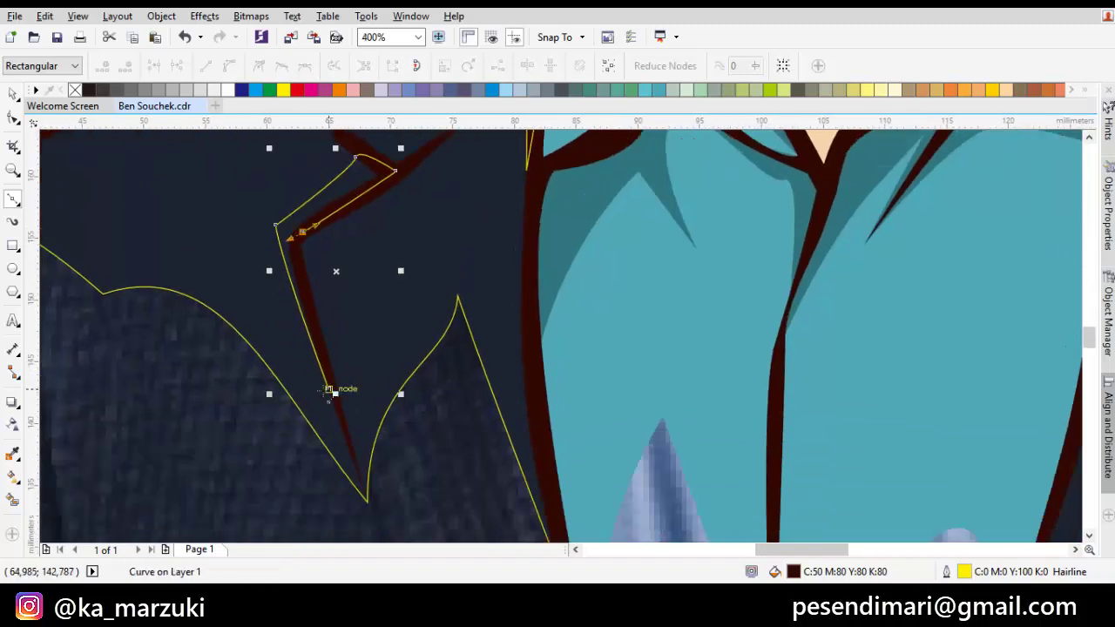
pyautogui.moveTo(328, 391); pyautogui.dragTo(315, 313)
pyautogui.moveTo(301, 246); pyautogui.dragTo(548, 442)
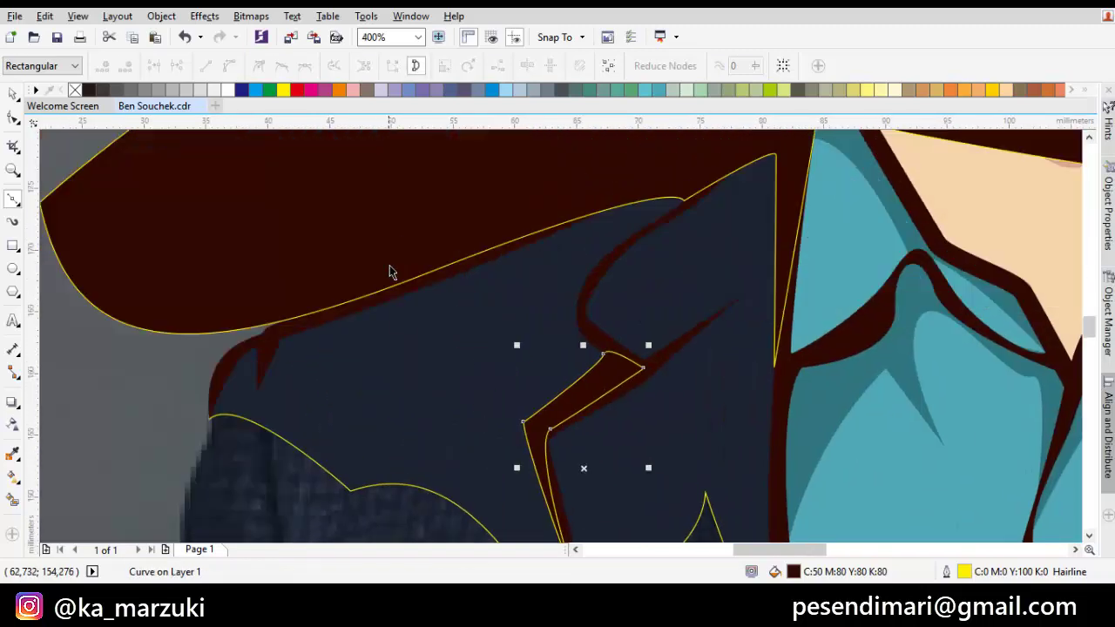
# - Merge the left lapel shadow into the large shape, intersect that with the jacket, and delete the original large shape
pyautogui.press('space')
pyautogui.keyDown('shift'); pyautogui.click(401, 216); pyautogui.keyUp('shift')
pyautogui.keyDown('shift'); pyautogui.click(550, 316); pyautogui.keyUp('shift')
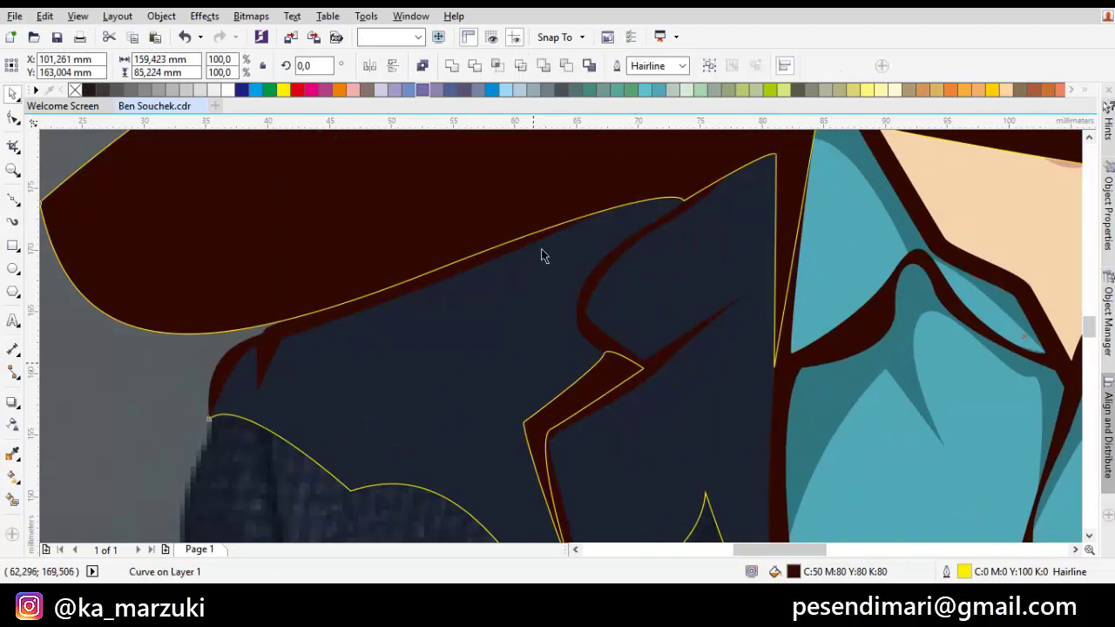
pyautogui.click(500, 68)
pyautogui.click(388, 182)
pyautogui.rightClick(388, 182)
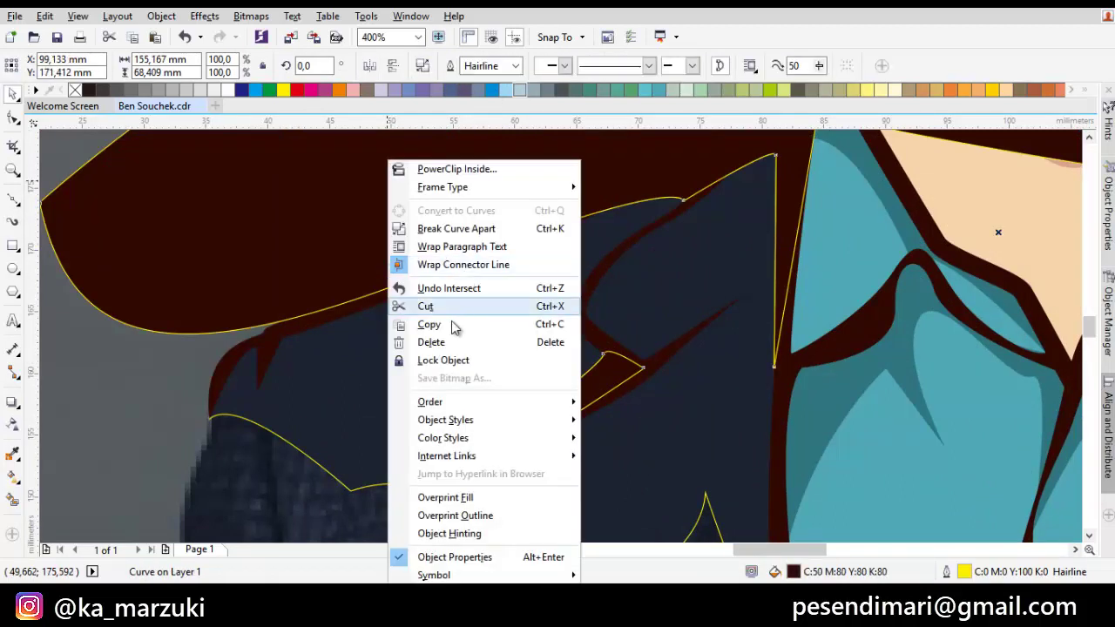
pyautogui.click(440, 341)
# - Fill the intersected jacket shadow with C93 M88 Y74 K64 and remove its outline
pyautogui.click(687, 188)
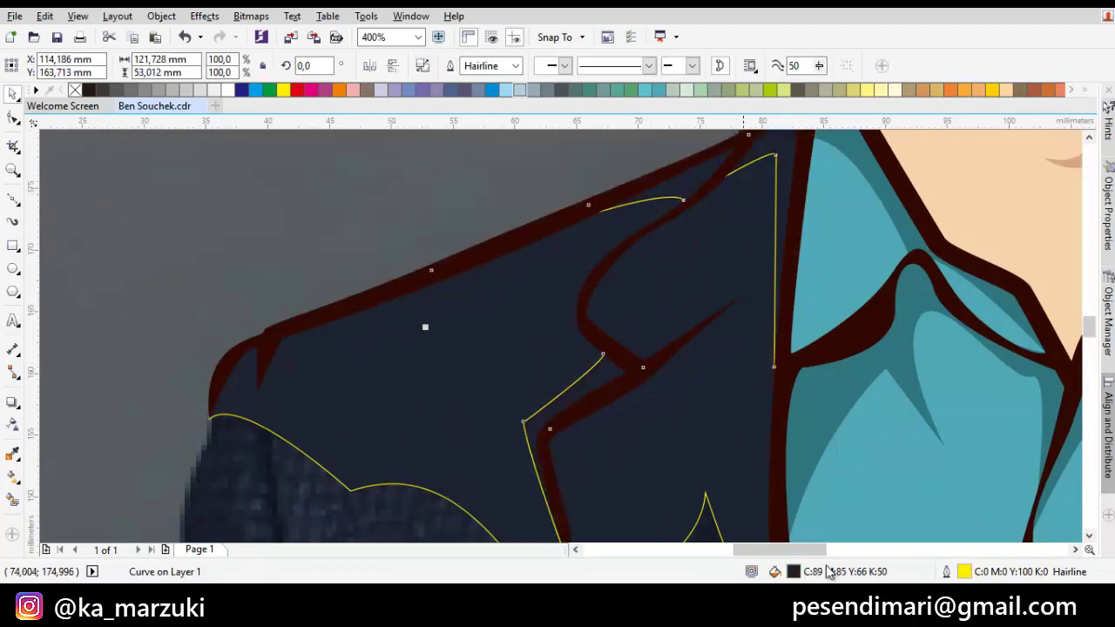
pyautogui.hotkey('shift', 'F11')
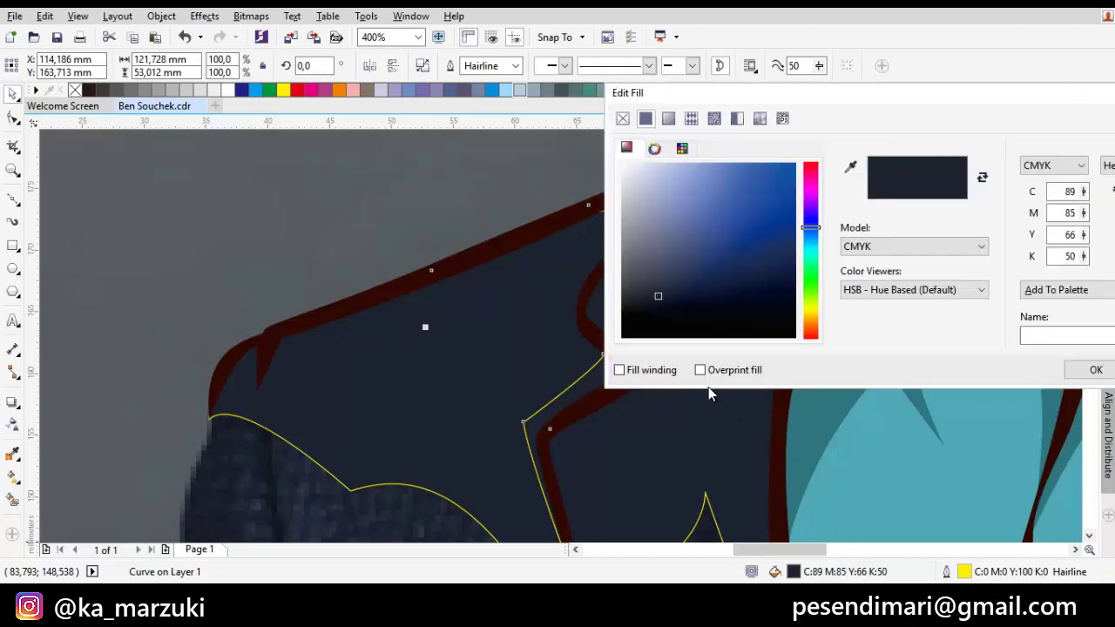
pyautogui.click(657, 303)
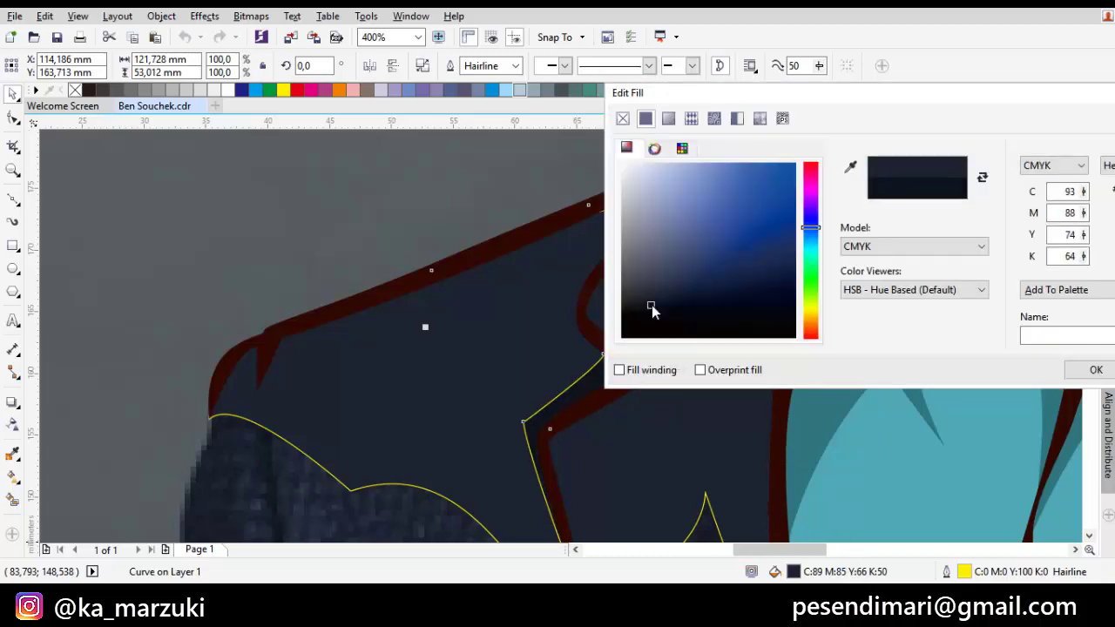
pyautogui.click(1071, 370)
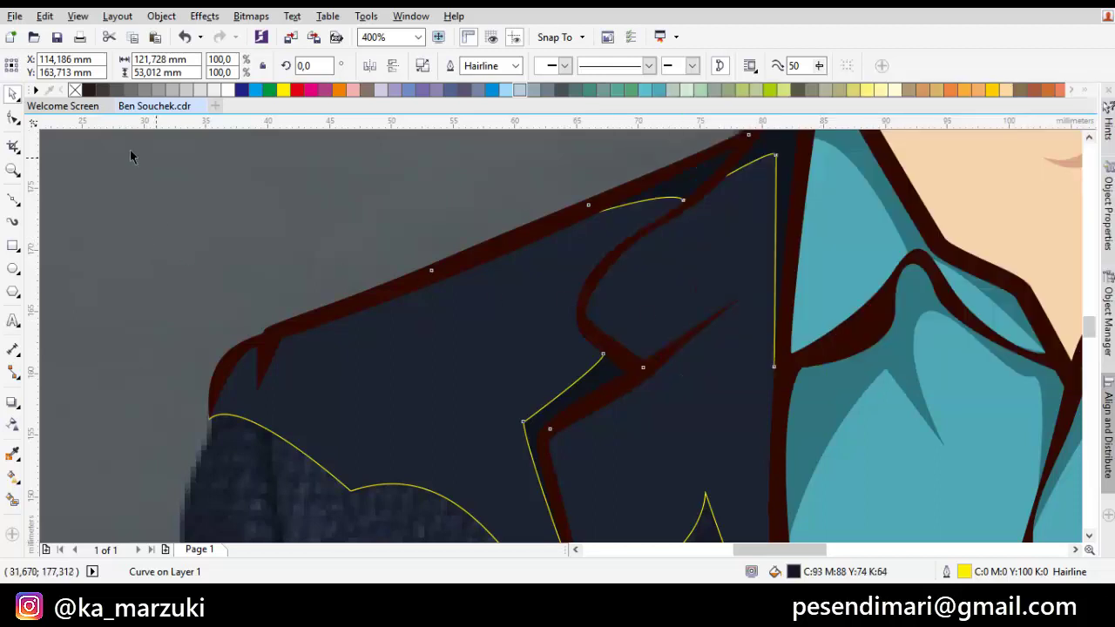
pyautogui.rightClick(75, 91)
pyautogui.click(181, 175)
pyautogui.scroll(-2, 646, 342)
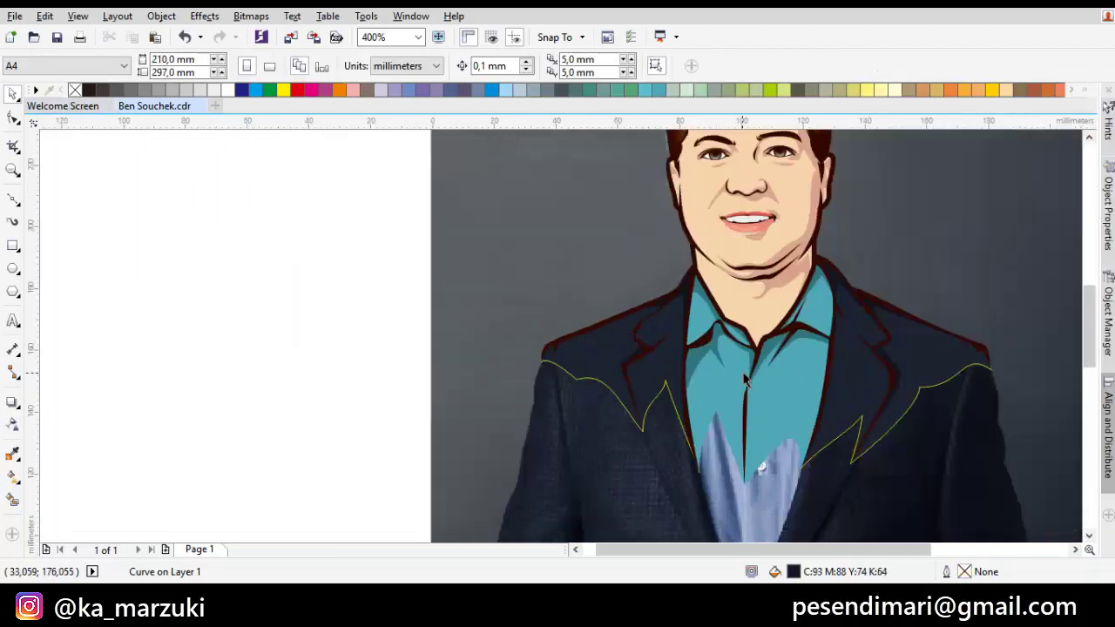
# - Try removing the outlines from all objects and moving the vector artwork off the photo, and undo the move
pyautogui.scroll(-1, 410, 275)
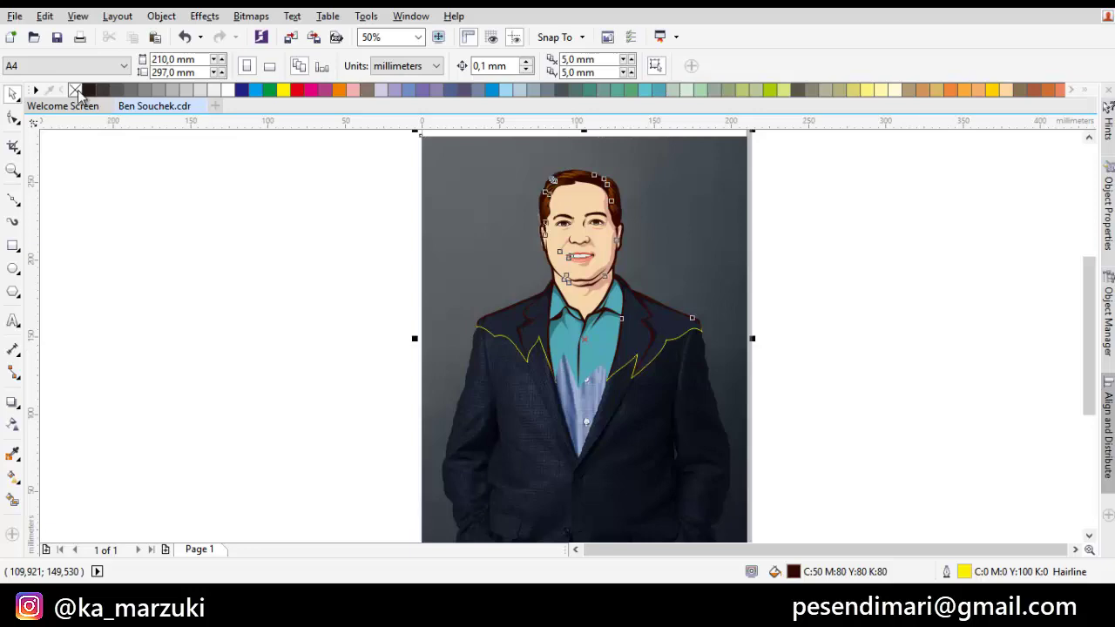
pyautogui.click(801, 420)
pyautogui.moveTo(801, 421); pyautogui.dragTo(396, 153)
pyautogui.moveTo(597, 230); pyautogui.dragTo(246, 224)
pyautogui.rightClick(246, 225)
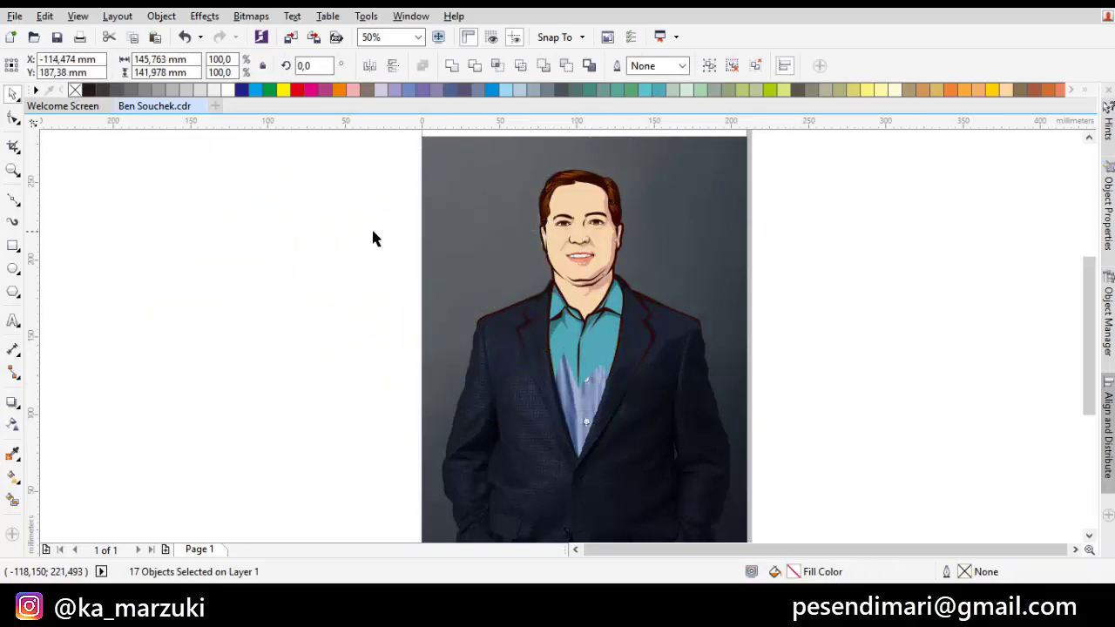
pyautogui.click(372, 227)
pyautogui.scroll(1, 332, 298)
pyautogui.hotkey('ctrl', 'z')
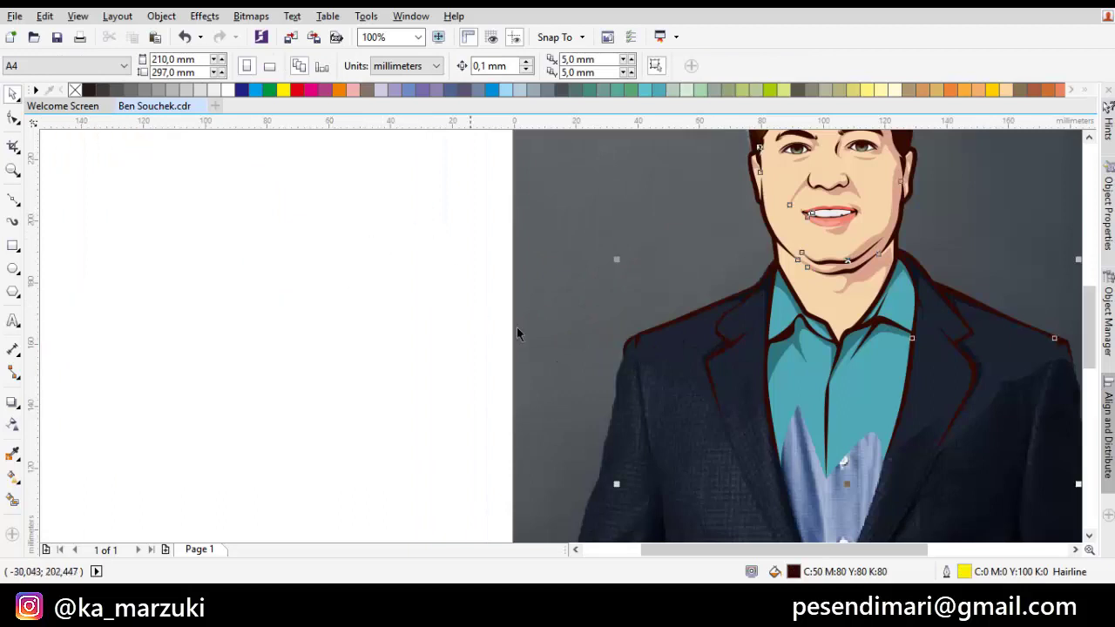
# - Undo the outline removal on the artwork
pyautogui.moveTo(707, 378); pyautogui.dragTo(530, 319)
pyautogui.press('F5')
pyautogui.scroll(1, 567, 361)
pyautogui.hotkey('ctrl', 'z')
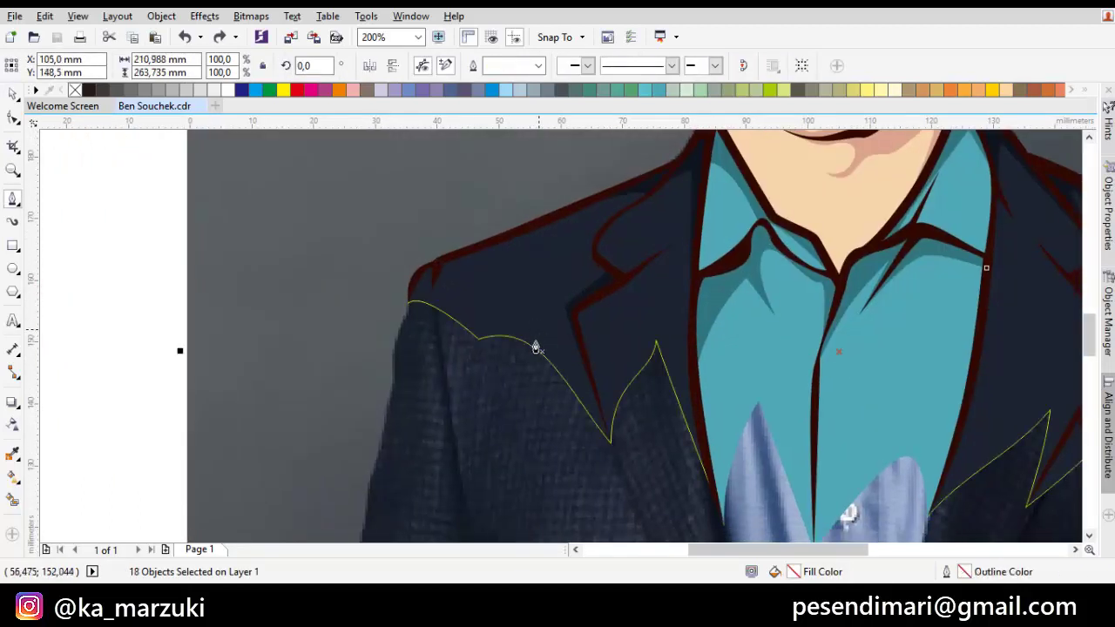
# - Draw a thin crescent about 16 mm wide just below the jacket's curved edge at the left chest and weld it to the jacket
pyautogui.press('space')
pyautogui.scroll(1, 525, 347)
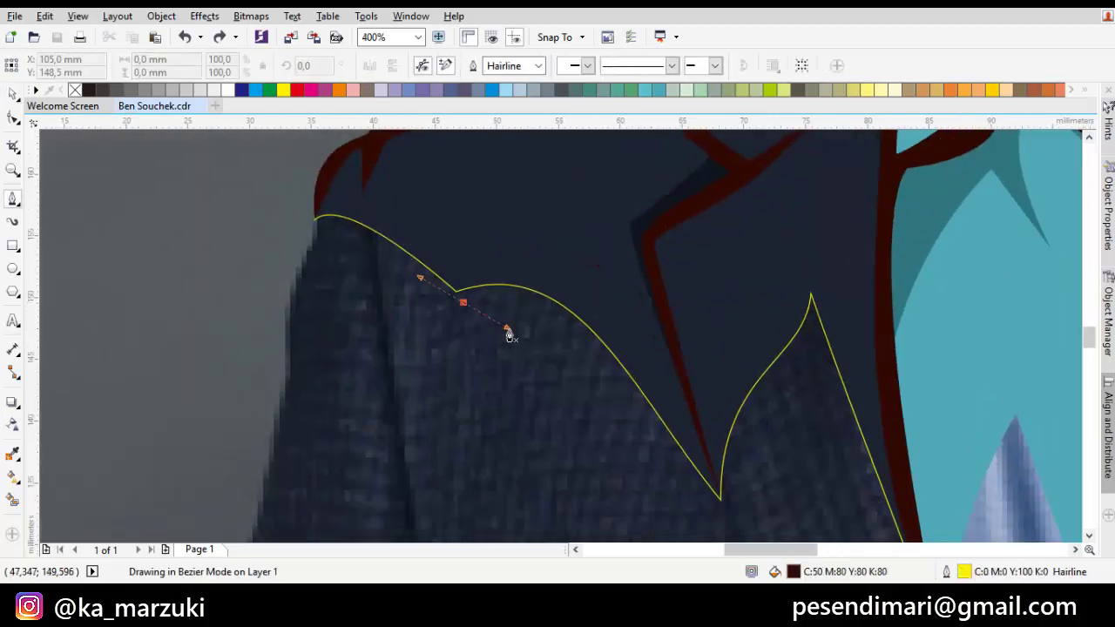
pyautogui.click(661, 451)
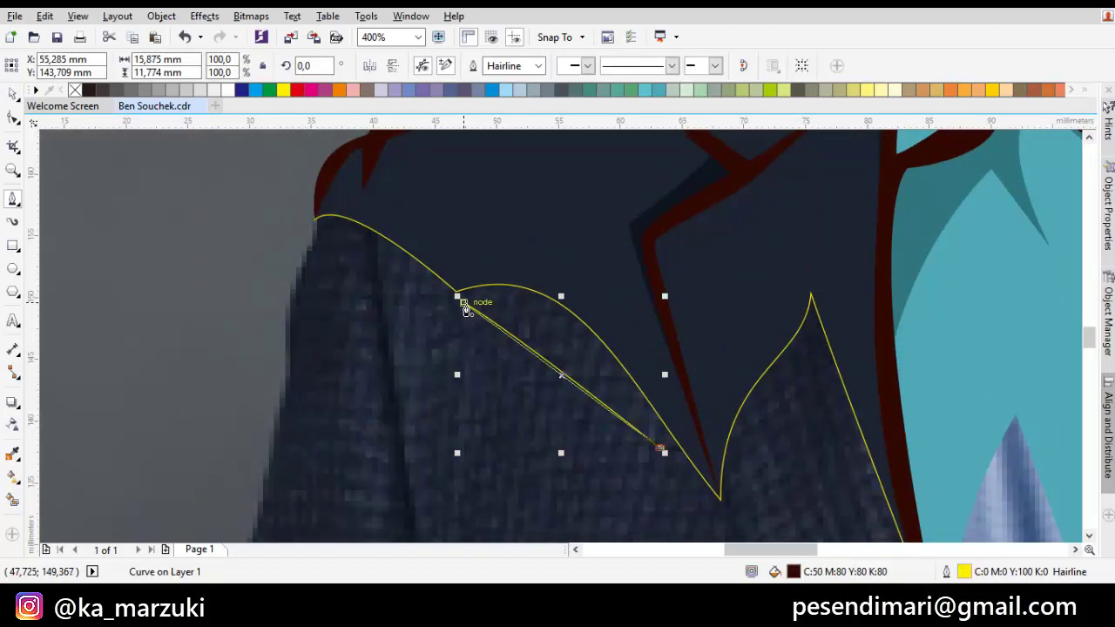
pyautogui.moveTo(462, 301); pyautogui.dragTo(560, 267)
pyautogui.press('space')
pyautogui.keyDown('shift'); pyautogui.click(534, 240); pyautogui.keyUp('shift')
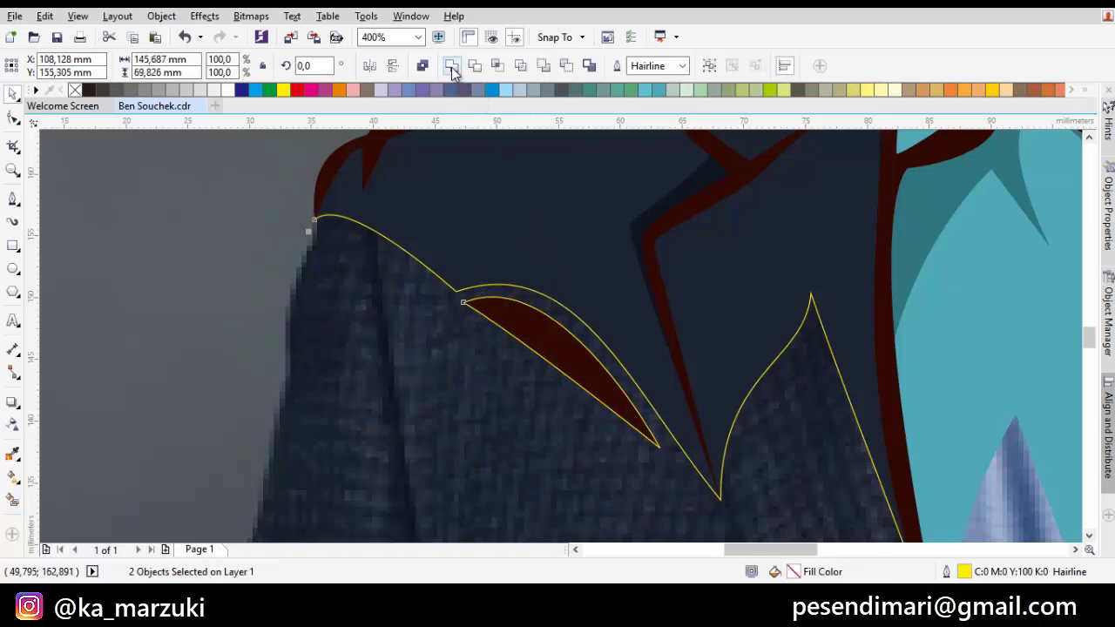
pyautogui.click(452, 67)
# - Reshape the jacket edge below the left lapel into an even arc by adjusting the handle of its upper peak node
pyautogui.moveTo(760, 403); pyautogui.dragTo(641, 297)
pyautogui.press('F10')
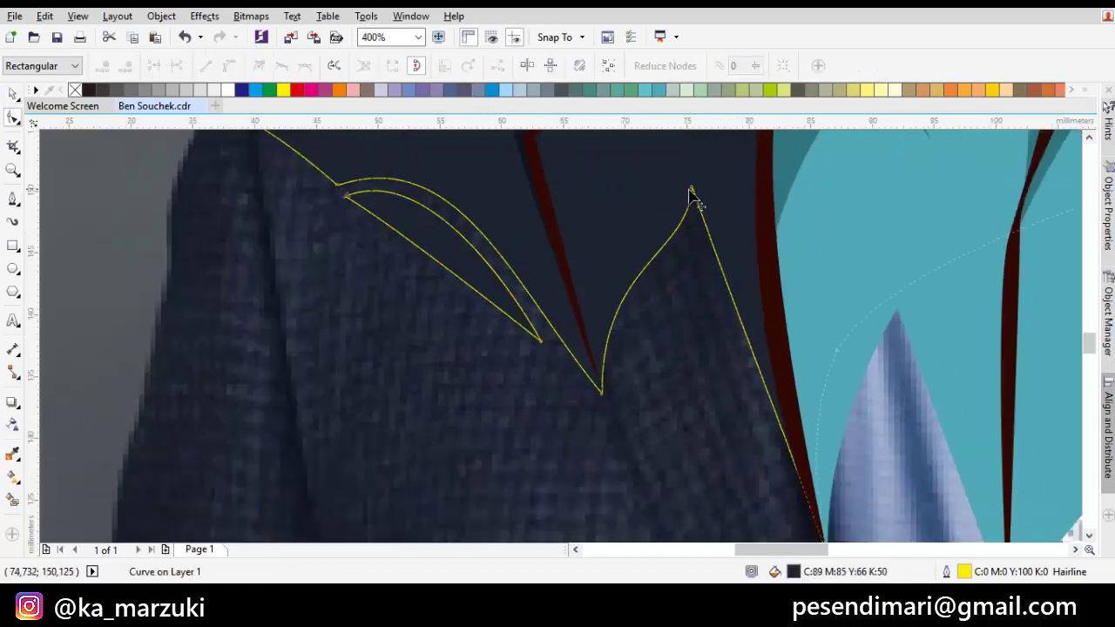
pyautogui.click(692, 188)
pyautogui.moveTo(688, 255); pyautogui.dragTo(697, 193)
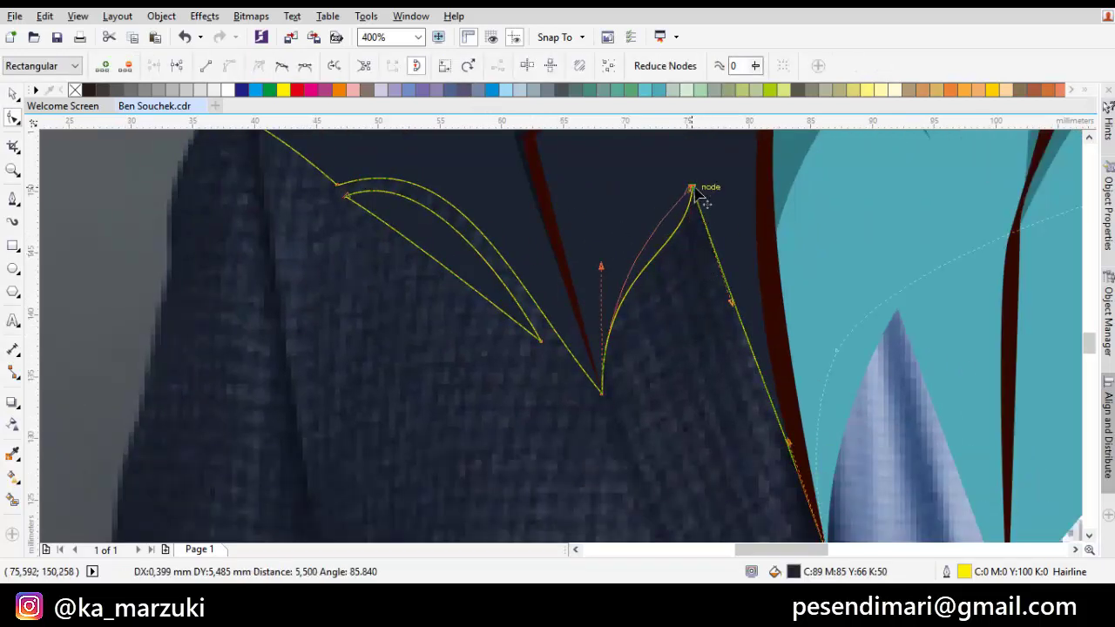
# - Draw a narrow leaf-shaped piece just inside the peak below the left lapel and weld it to the jacket
pyautogui.press('space')
pyautogui.moveTo(611, 389)
pyautogui.mouseDown()
pyautogui.moveTo(700, 276)
pyautogui.moveTo(697, 244)
pyautogui.mouseUp()
pyautogui.click(687, 210)
pyautogui.moveTo(612, 389); pyautogui.dragTo(614, 277)
pyautogui.press('space')
pyautogui.keyDown('shift'); pyautogui.click(531, 141); pyautogui.keyUp('shift')
pyautogui.click(448, 69)
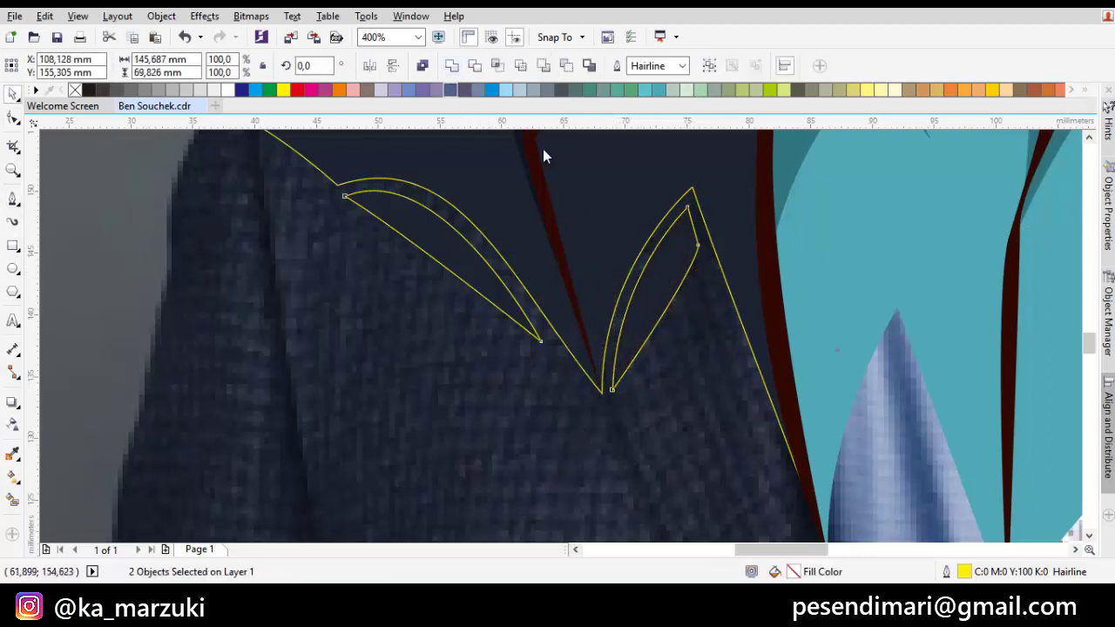
# - Smooth the jacket edge between the right jacket opening and the peak below the right lapel by adjusting the peak node's handle
pyautogui.scroll(-1, 583, 186)
pyautogui.press('Escape')
pyautogui.moveTo(951, 308); pyautogui.dragTo(737, 296)
pyautogui.press('space')
pyautogui.scroll(1, 740, 293)
pyautogui.press('space')
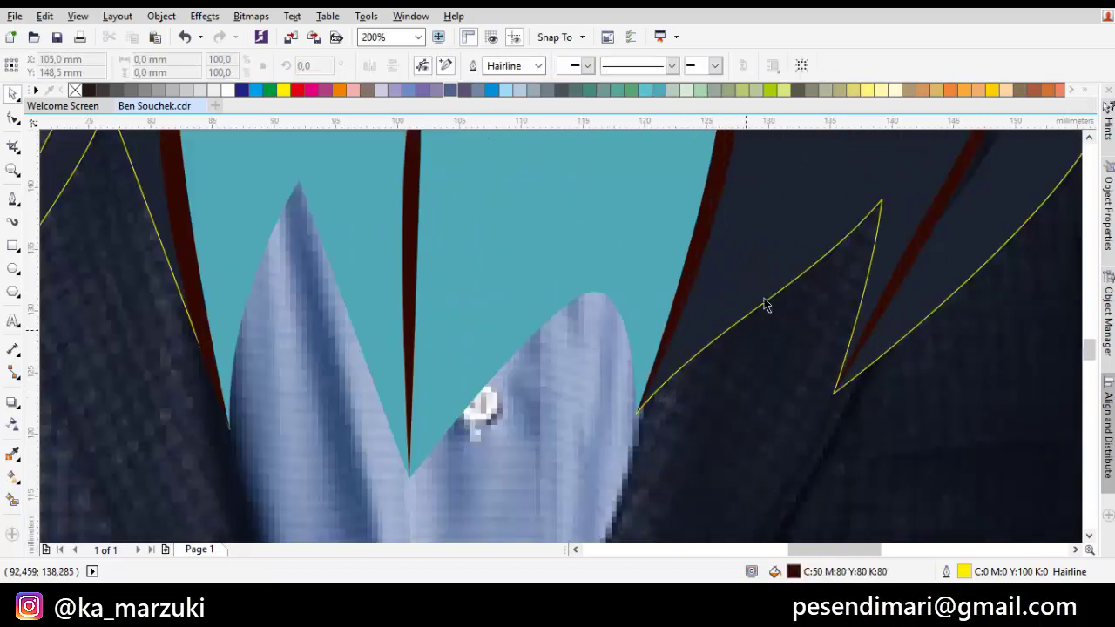
pyautogui.click(768, 277)
pyautogui.press('F10')
pyautogui.click(880, 200)
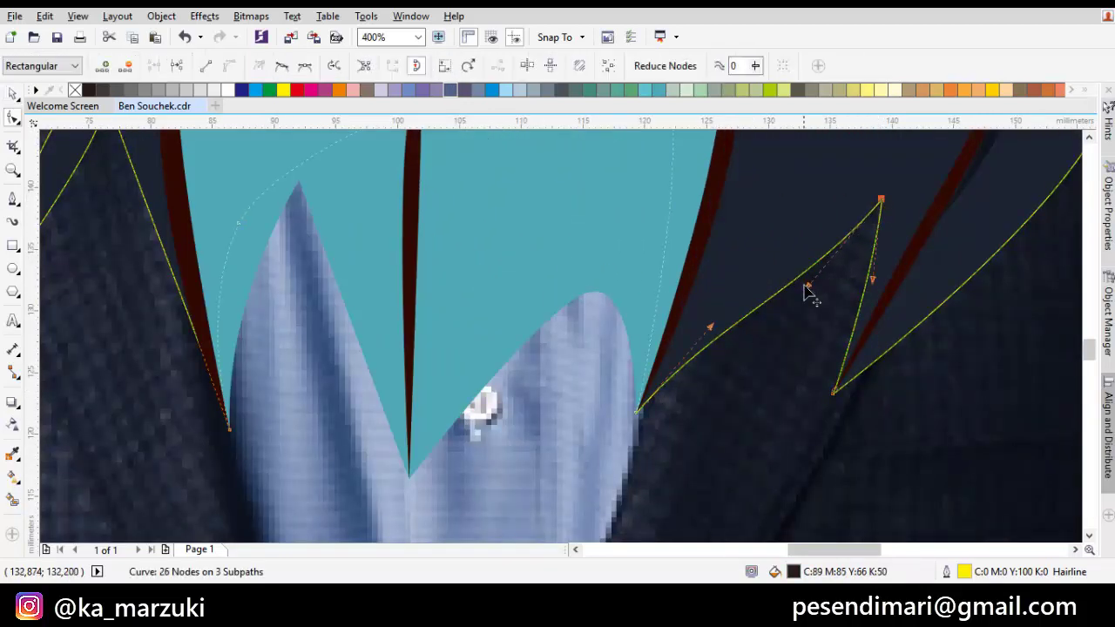
pyautogui.moveTo(866, 216); pyautogui.dragTo(881, 200)
pyautogui.press('space')
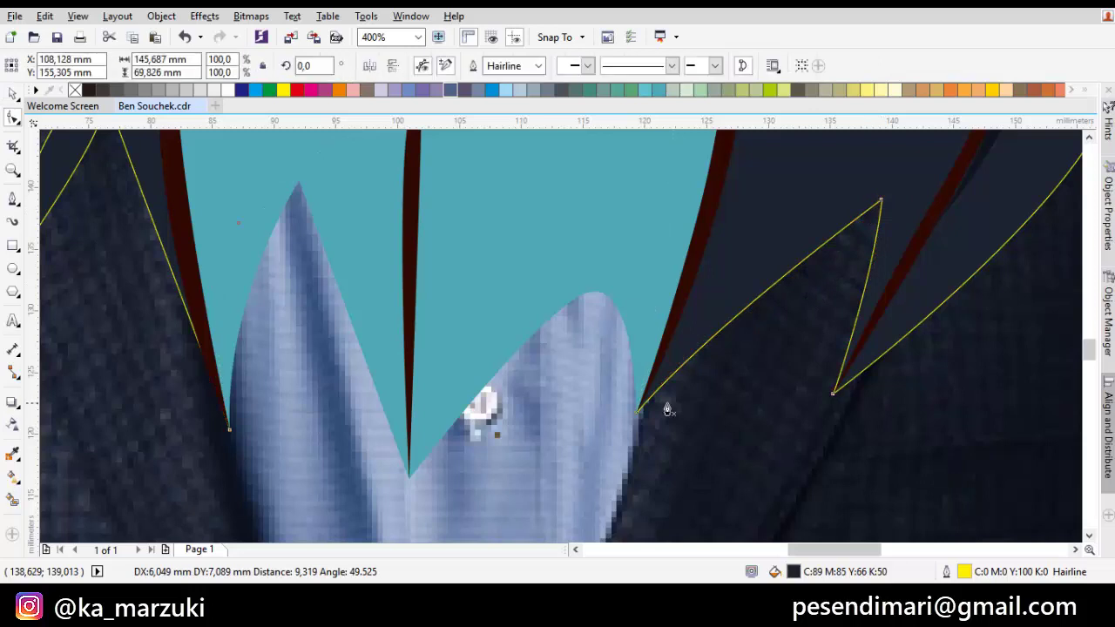
# - Draw a narrow leaf-shaped piece about 16 mm wide and 13 mm high inside the peak below the right lapel and weld it to the jacket
pyautogui.click(657, 404)
pyautogui.moveTo(656, 404); pyautogui.dragTo(777, 325)
pyautogui.click(837, 304)
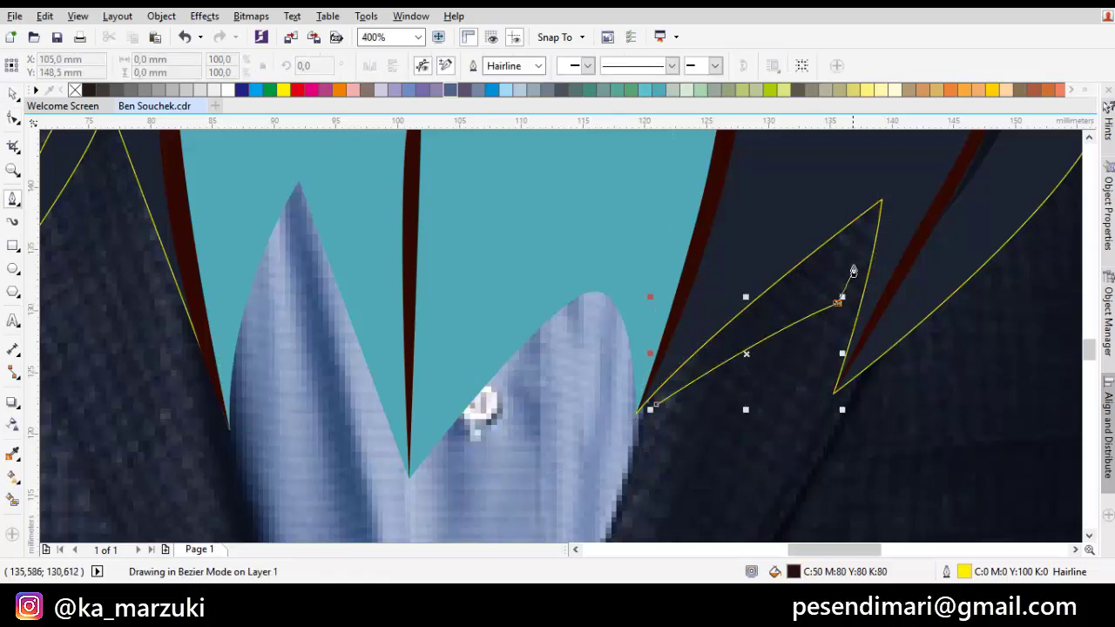
pyautogui.click(855, 247)
pyautogui.moveTo(657, 404); pyautogui.dragTo(749, 308)
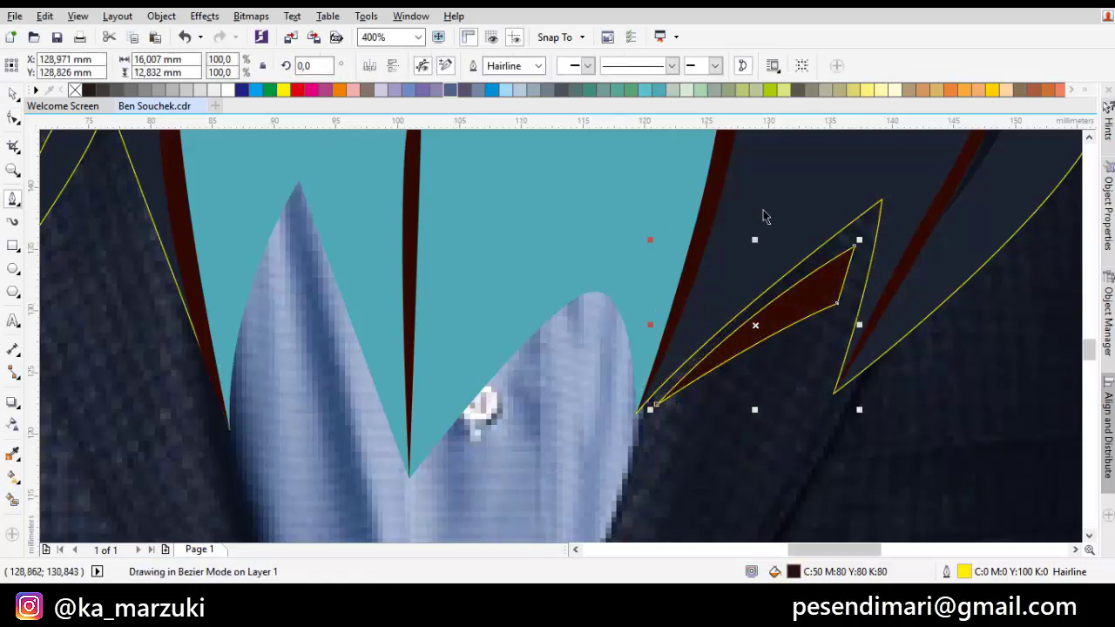
pyautogui.press('space')
pyautogui.keyDown('shift'); pyautogui.click(756, 209); pyautogui.keyUp('shift')
pyautogui.click(452, 68)
# - Draw a slim crescent just below the jacket's curved edge at the right chest and weld it to the jacket
pyautogui.scroll(-2, 688, 294)
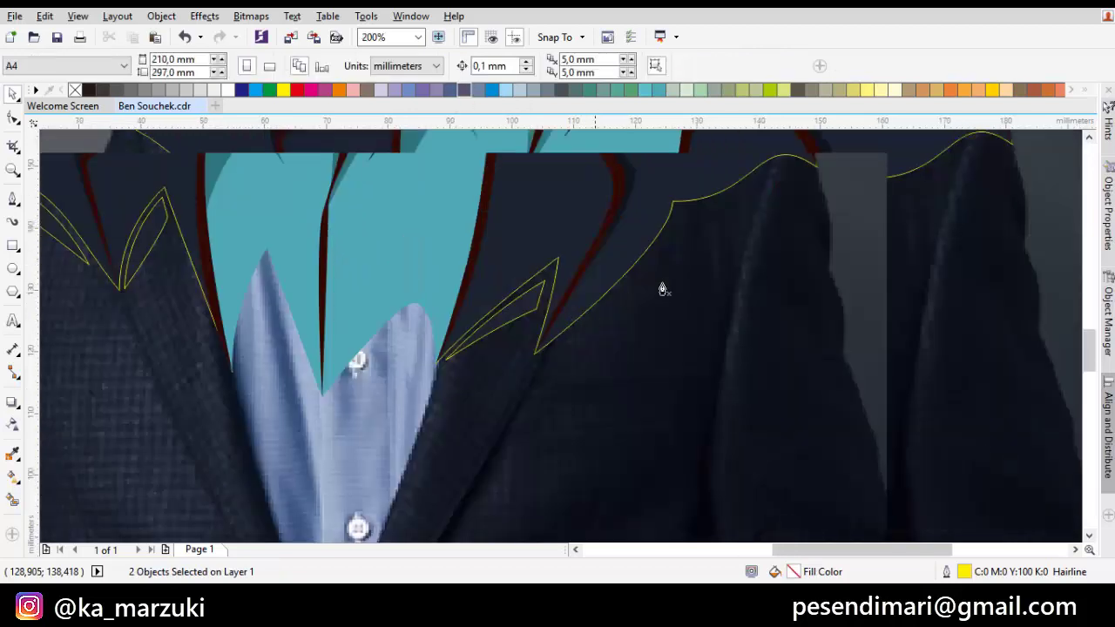
pyautogui.press('space')
pyautogui.moveTo(692, 291); pyautogui.dragTo(692, 289)
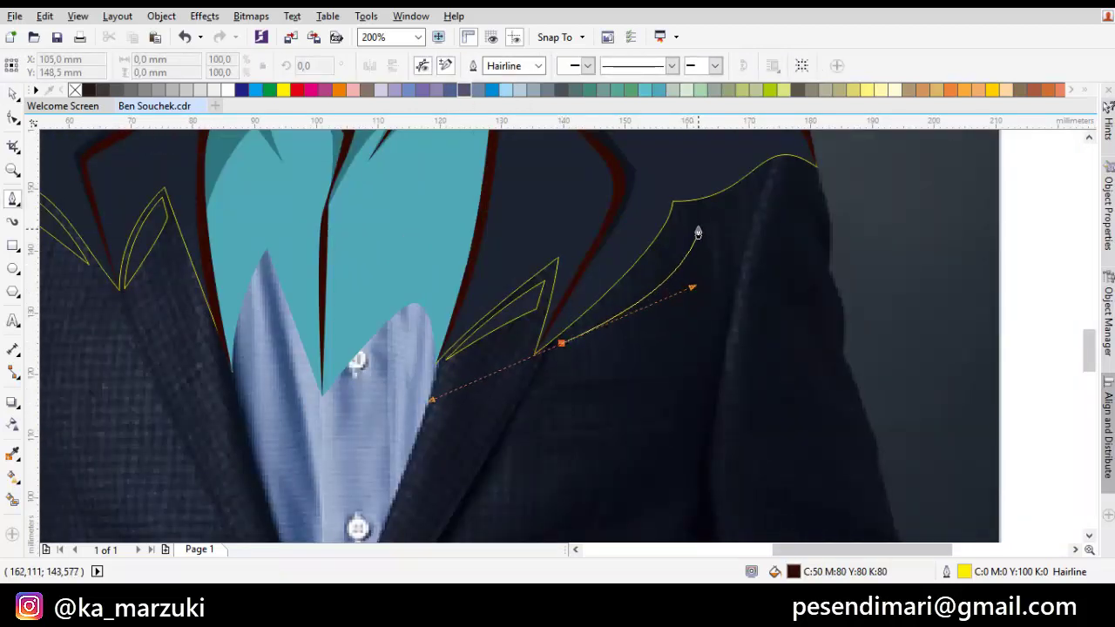
pyautogui.click(697, 220)
pyautogui.click(682, 212)
pyautogui.moveTo(562, 343); pyautogui.dragTo(670, 270)
pyautogui.press('space')
pyautogui.keyDown('shift'); pyautogui.click(675, 166); pyautogui.keyUp('shift')
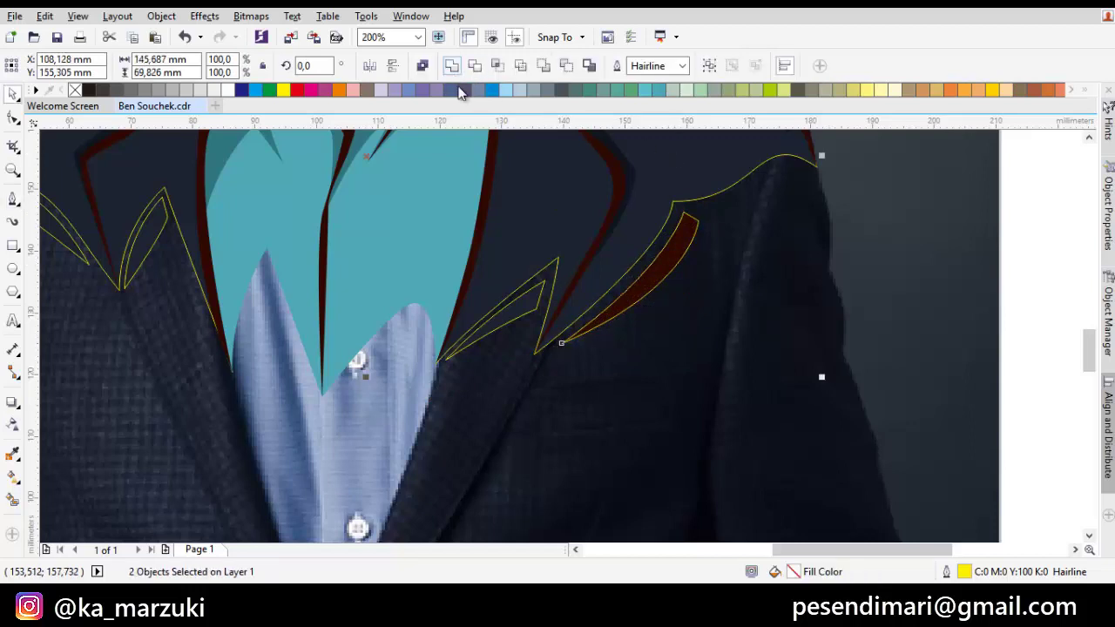
pyautogui.click(452, 67)
# - Draw a tapered curved piece inside the rounded notch at the shirt's lower right edge and weld it to the teal shirt
pyautogui.moveTo(581, 271); pyautogui.dragTo(766, 230)
pyautogui.press('Escape')
pyautogui.scroll(1, 546, 307)
pyautogui.press('space')
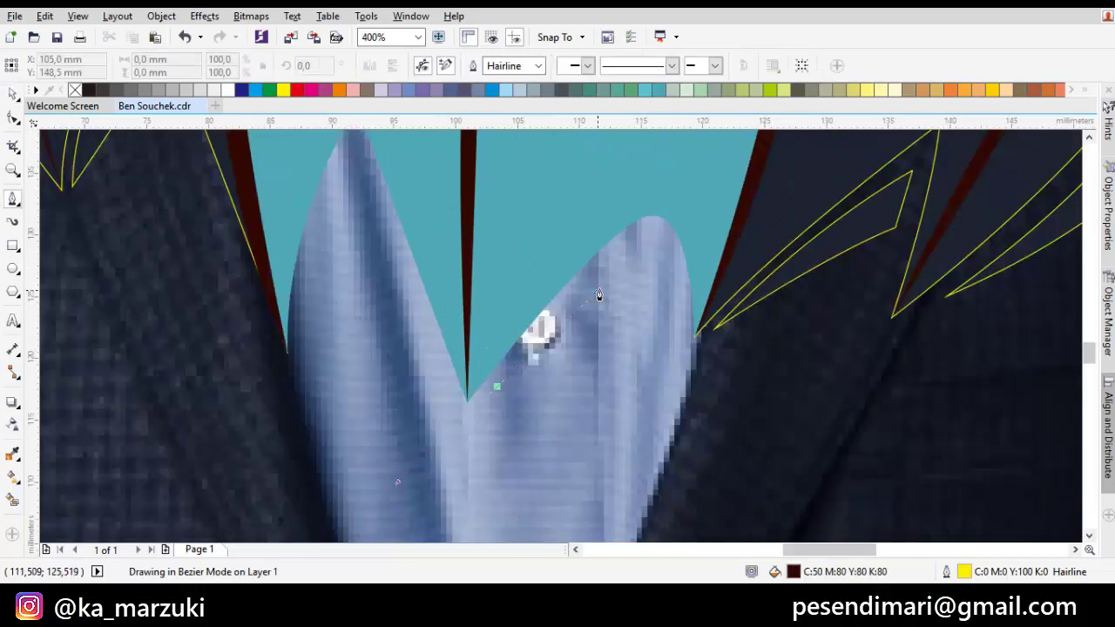
pyautogui.moveTo(671, 299); pyautogui.dragTo(617, 252)
pyautogui.click(497, 386)
pyautogui.press('space')
pyautogui.keyDown('shift'); pyautogui.click(616, 209); pyautogui.keyUp('shift')
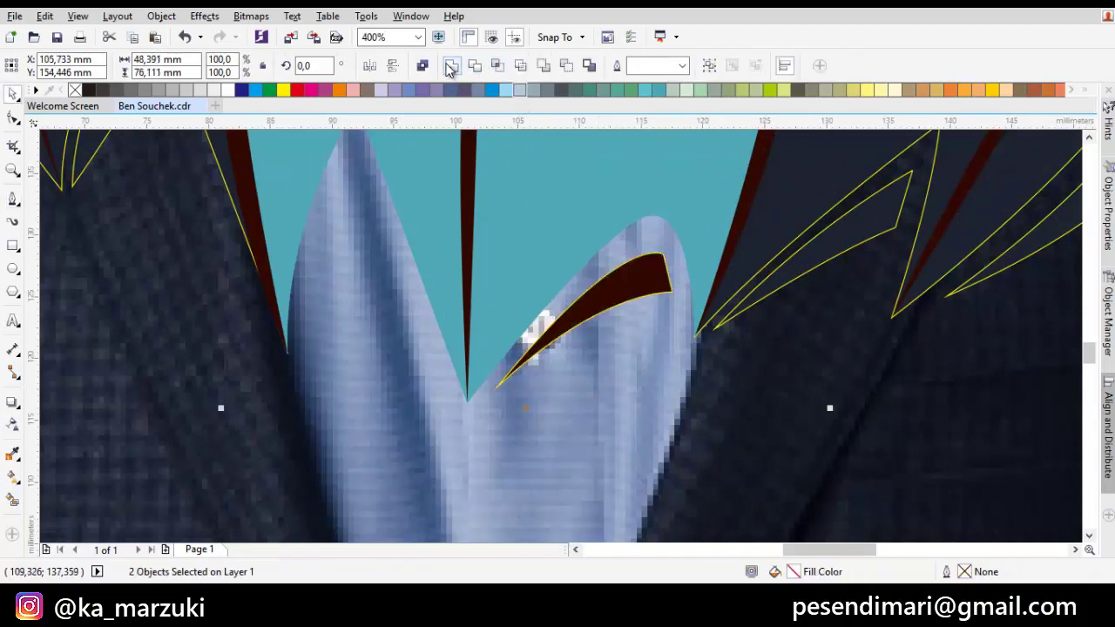
pyautogui.click(450, 69)
# - Draw a slender blade-shaped piece inside the pointed notch at the shirt's lower left edge, adjust its lower tip, and weld it to the shirt
pyautogui.moveTo(428, 227); pyautogui.dragTo(551, 247)
pyautogui.press('space')
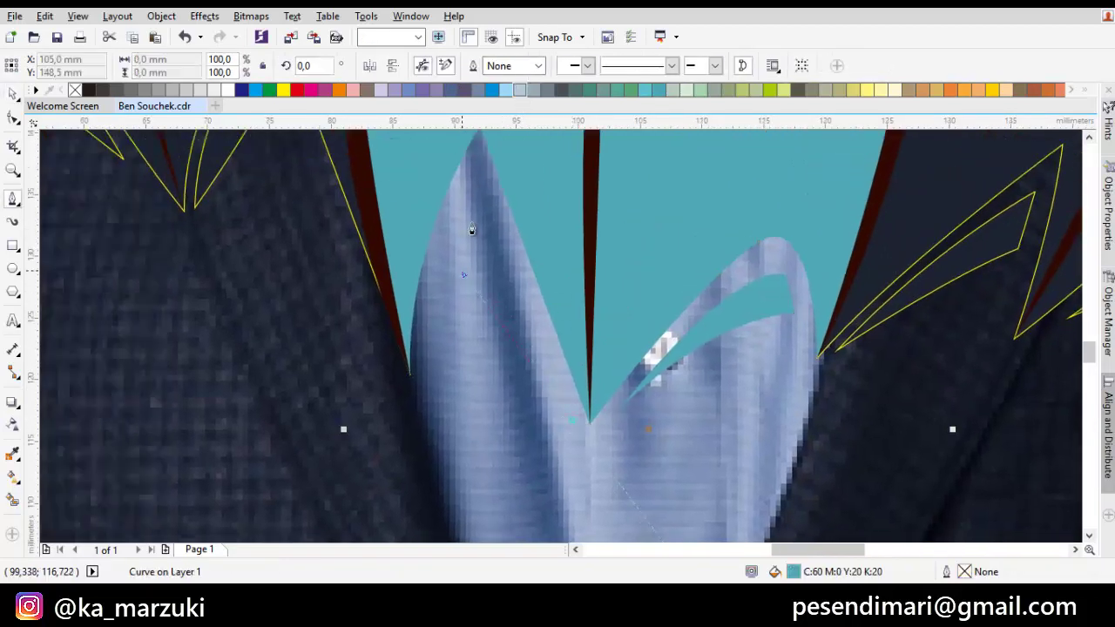
pyautogui.moveTo(469, 179); pyautogui.dragTo(484, 169)
pyautogui.click(478, 150)
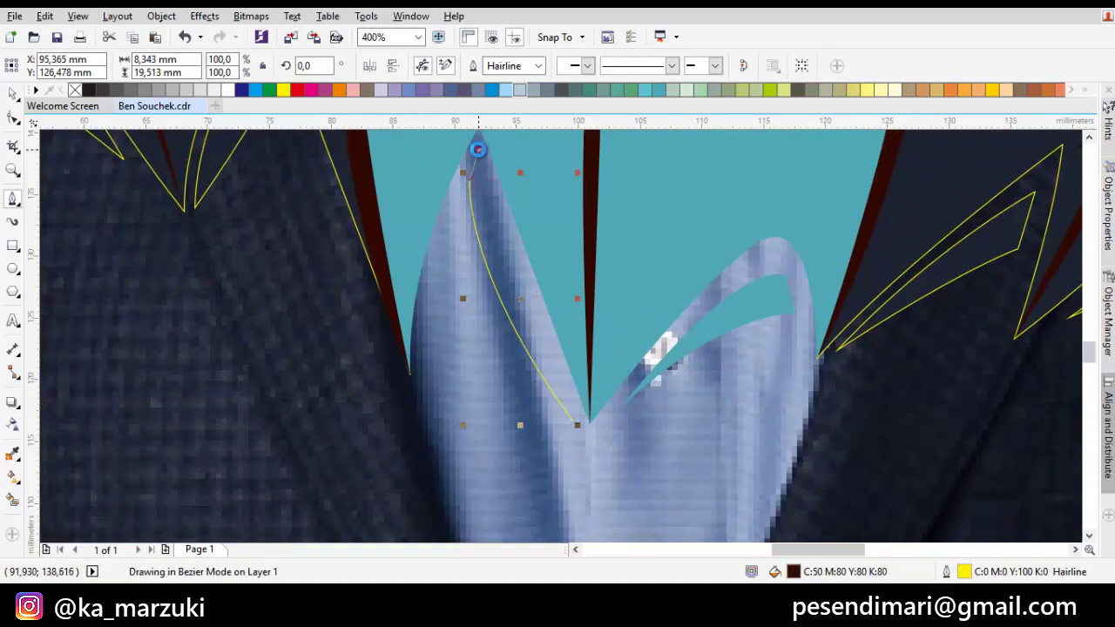
pyautogui.click(576, 424)
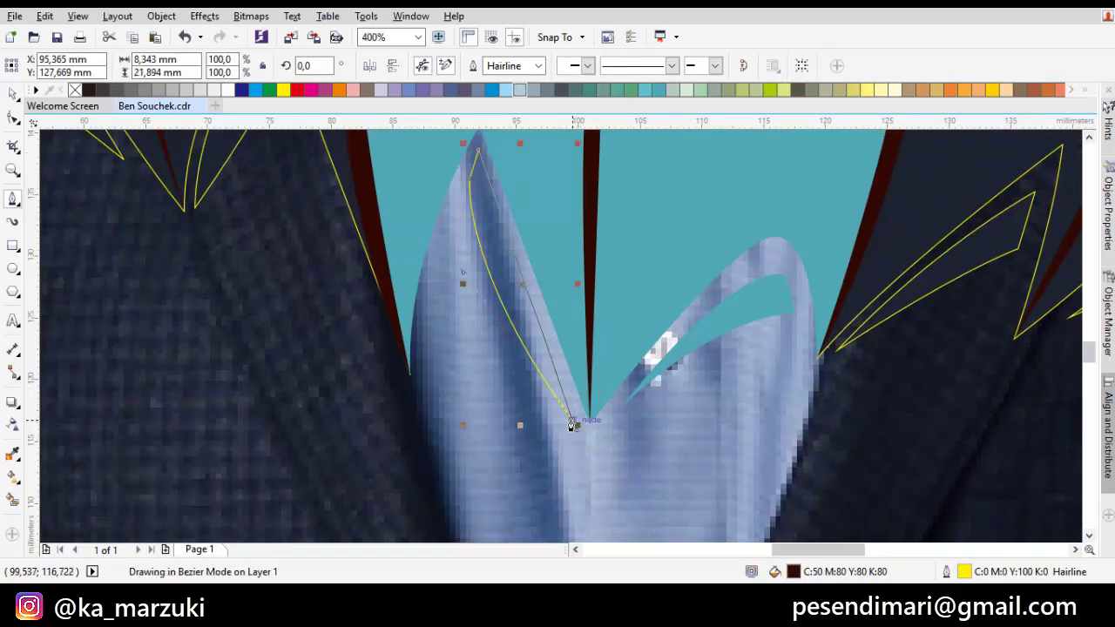
pyautogui.click(572, 420)
pyautogui.press('F10')
pyautogui.moveTo(572, 418); pyautogui.dragTo(586, 436)
pyautogui.scroll(1, 570, 426)
pyautogui.press('space')
pyautogui.keyDown('shift'); pyautogui.click(556, 245); pyautogui.keyUp('shift')
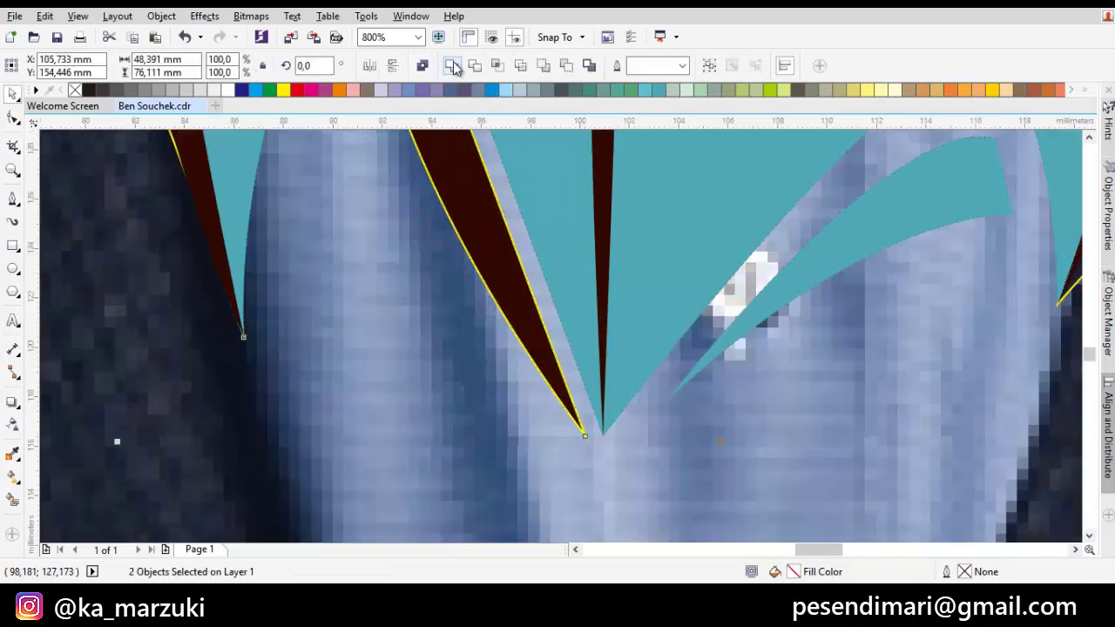
pyautogui.click(454, 67)
# - Place a copy of the whole vector portrait on the empty area left of the page, without the yellow outlines, and inspect it
pyautogui.press('Escape')
pyautogui.scroll(-3, 550, 304)
pyautogui.moveTo(552, 309); pyautogui.dragTo(573, 440)
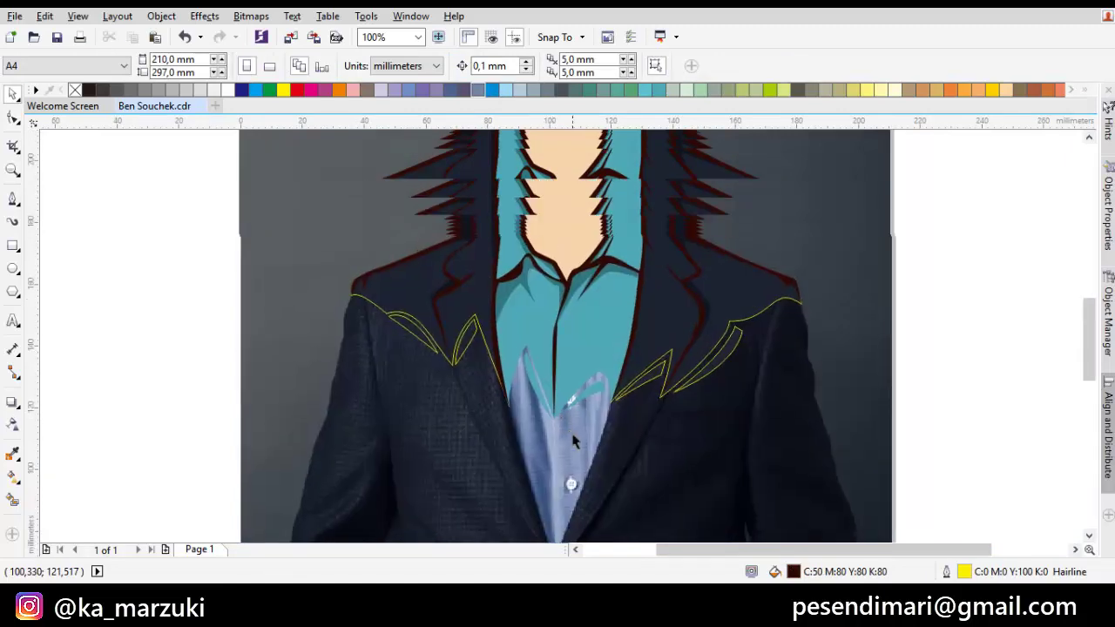
pyautogui.moveTo(691, 340); pyautogui.dragTo(658, 444)
pyautogui.scroll(-1, 675, 422)
pyautogui.moveTo(786, 491); pyautogui.dragTo(368, 185)
pyautogui.moveTo(515, 270); pyautogui.dragTo(293, 259)
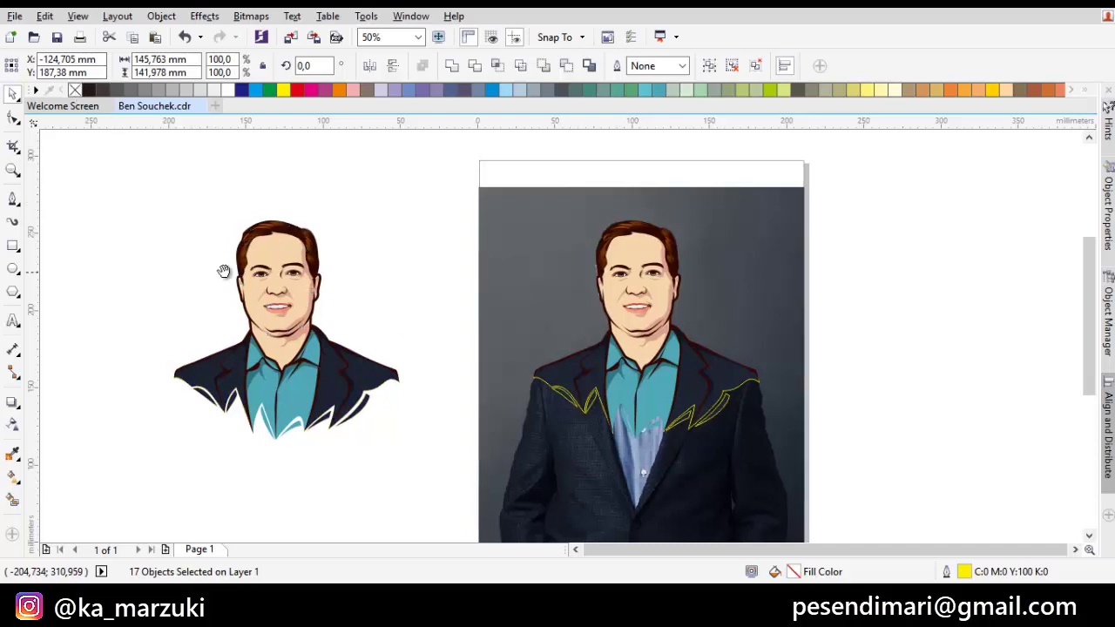
pyautogui.click(288, 269)
pyautogui.scroll(1, 288, 269)
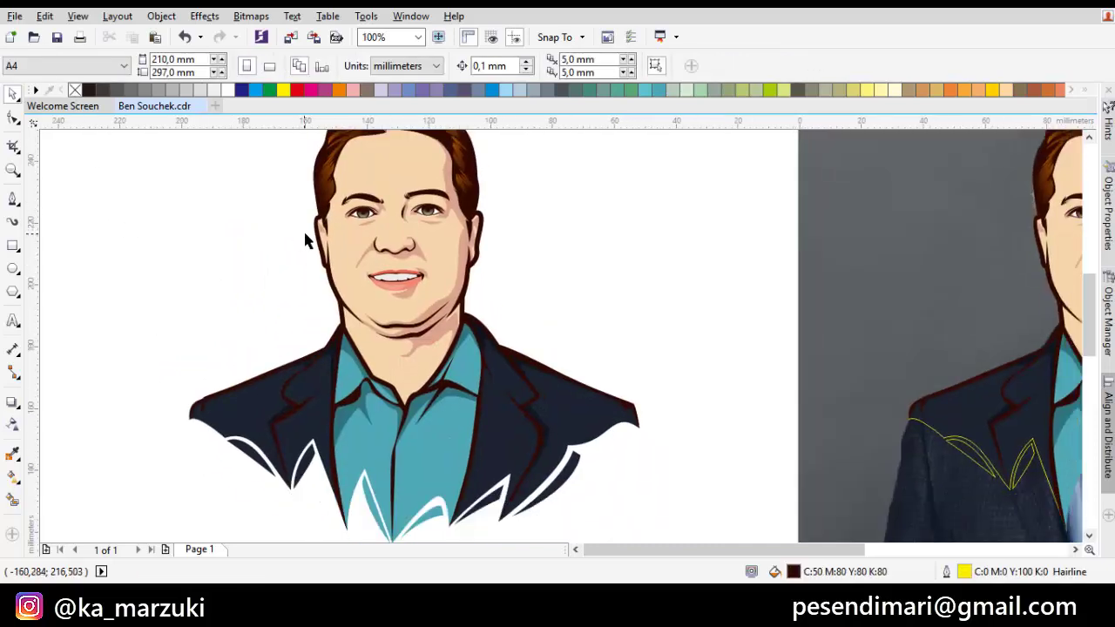